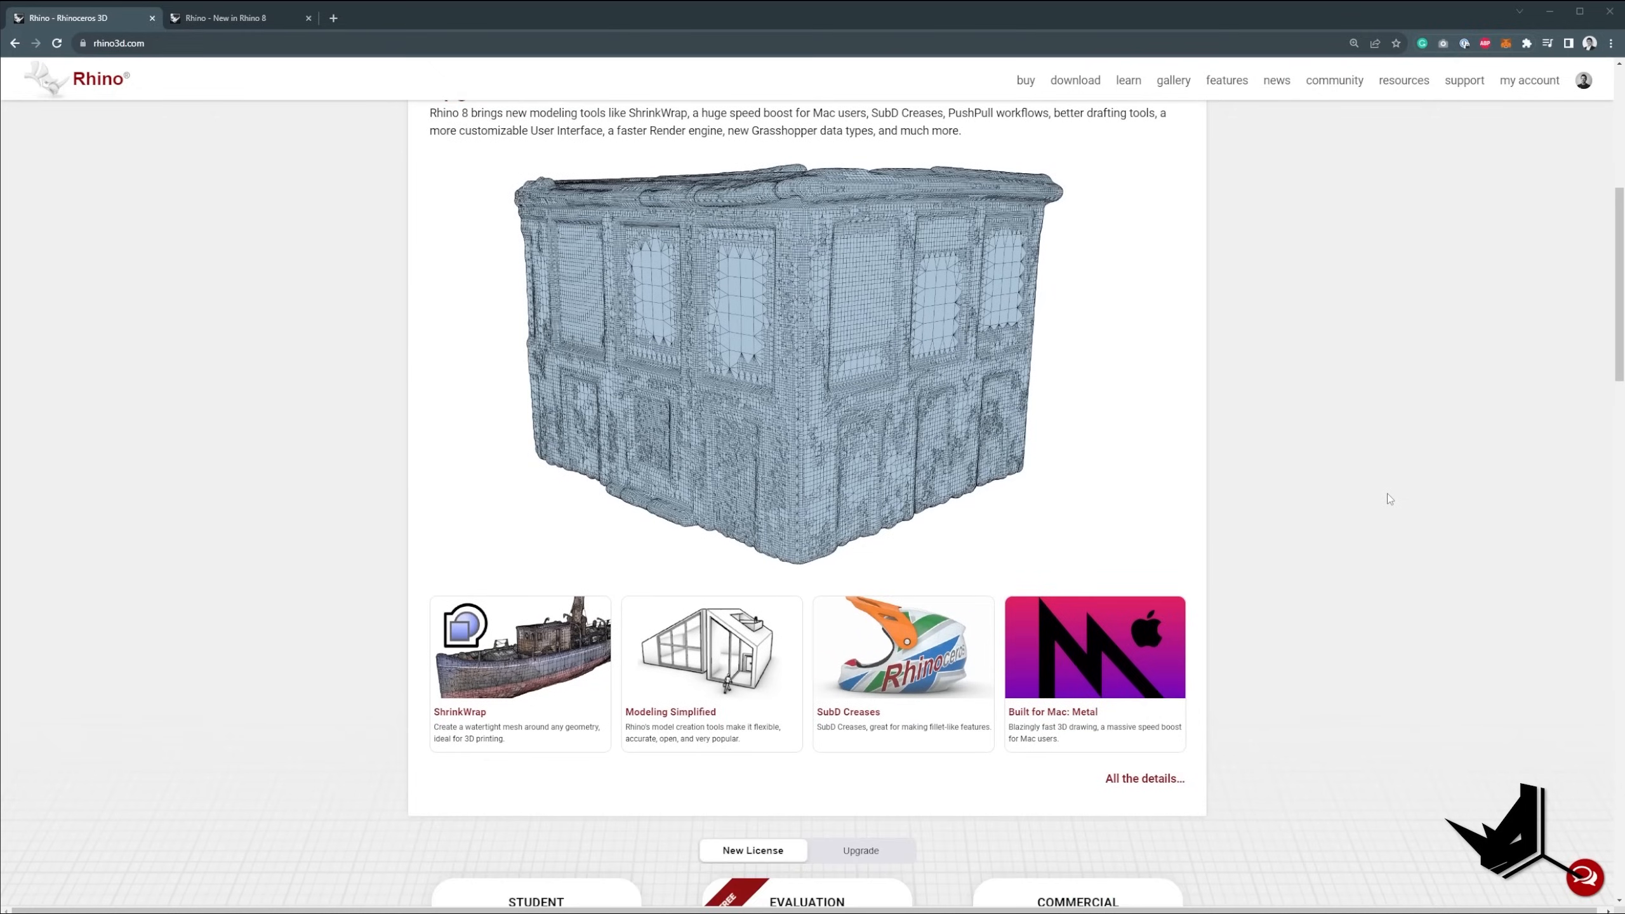
Read through the Rhino home page and the New in Rhino 8 page for the new features.
scroll(1384, 497, down, 4)
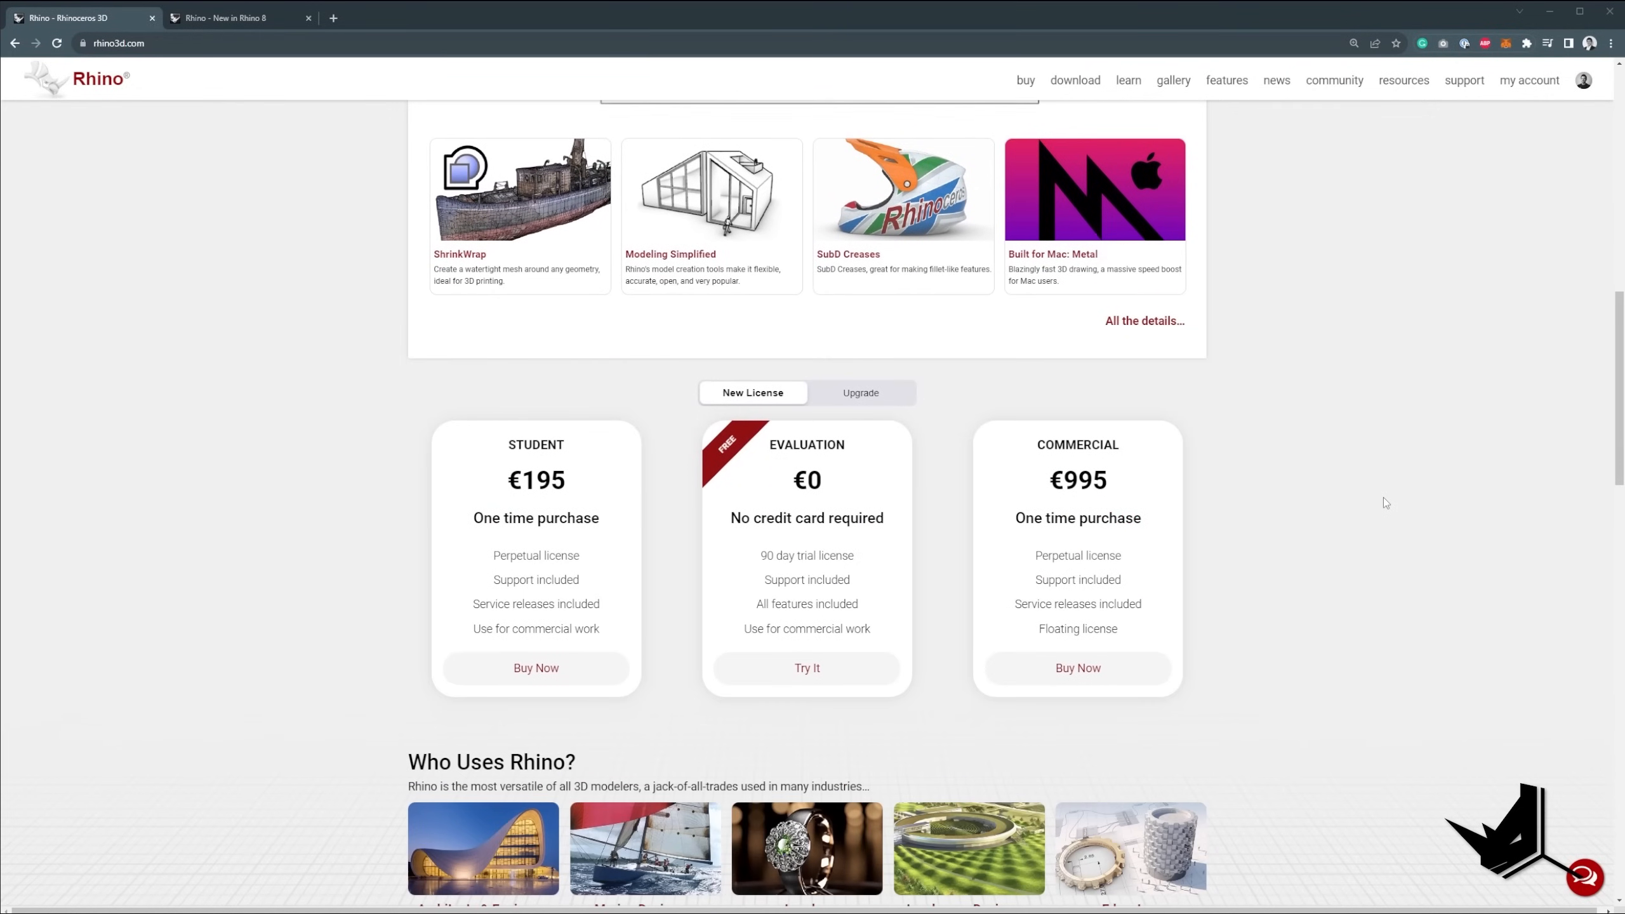
scroll(1379, 499, down, 6)
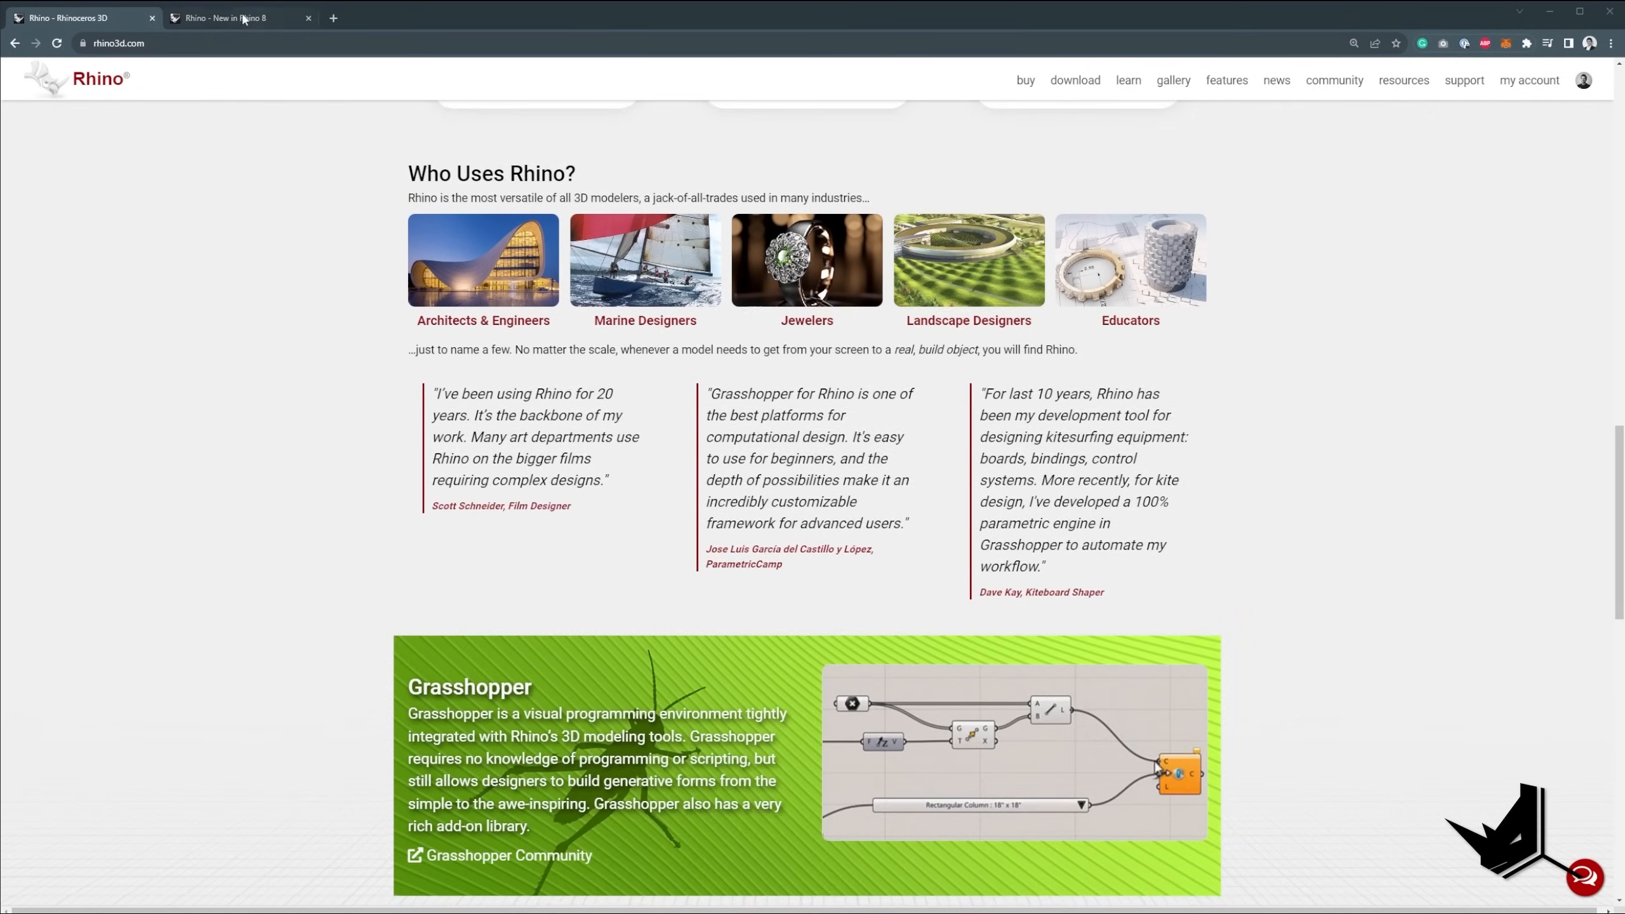
click(243, 18)
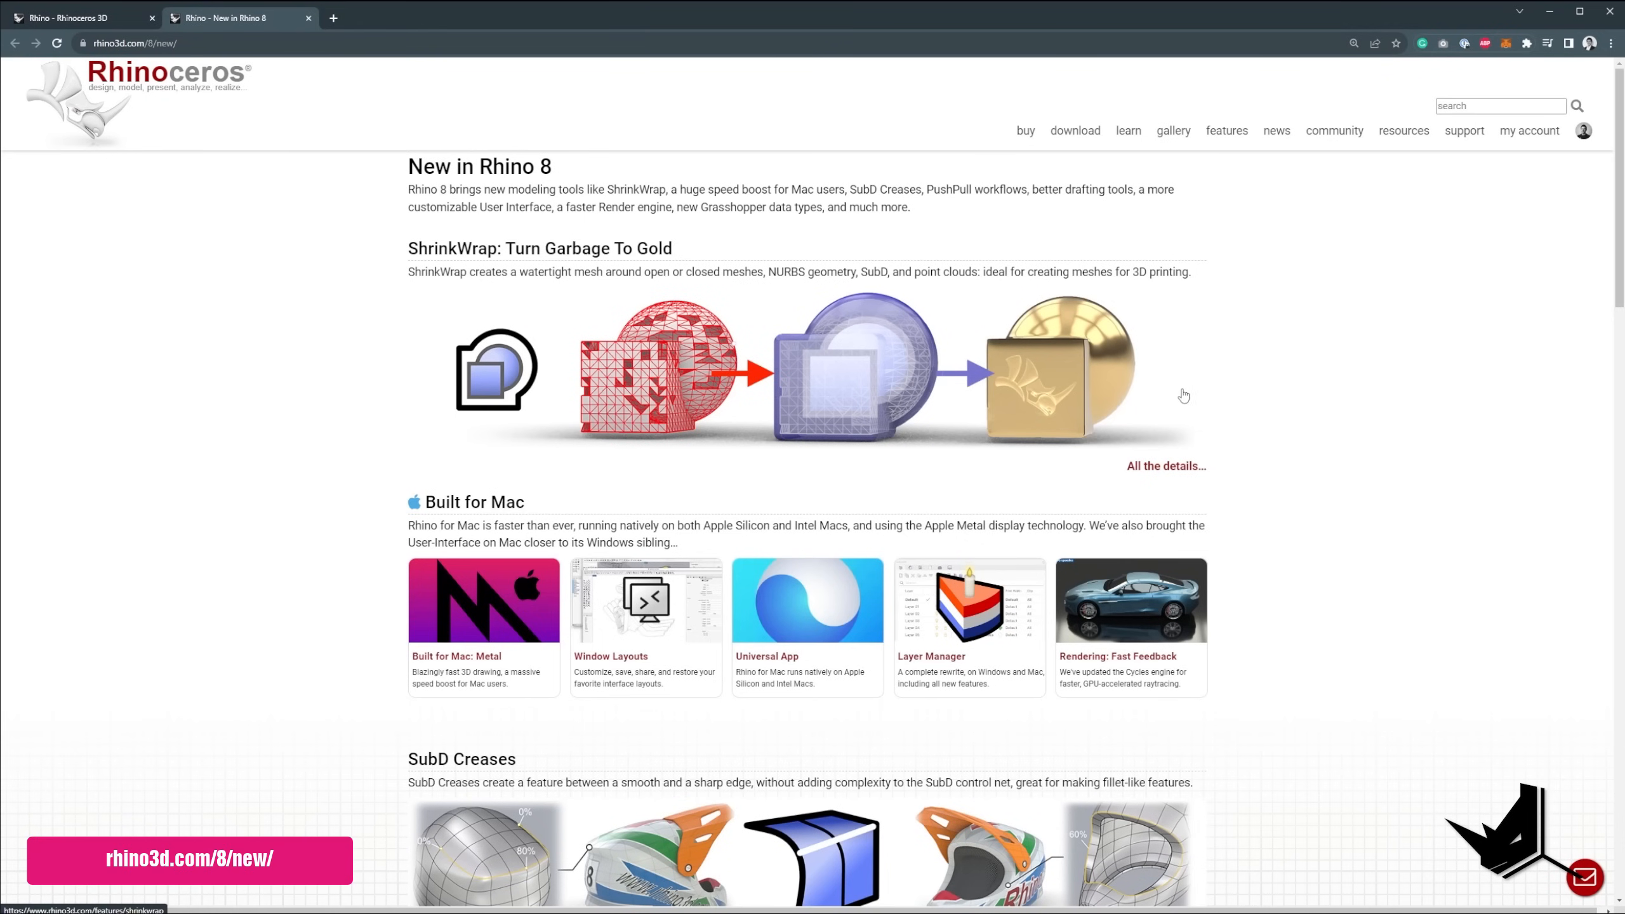
scroll(1187, 403, down, 2)
scroll(1226, 435, down, 11)
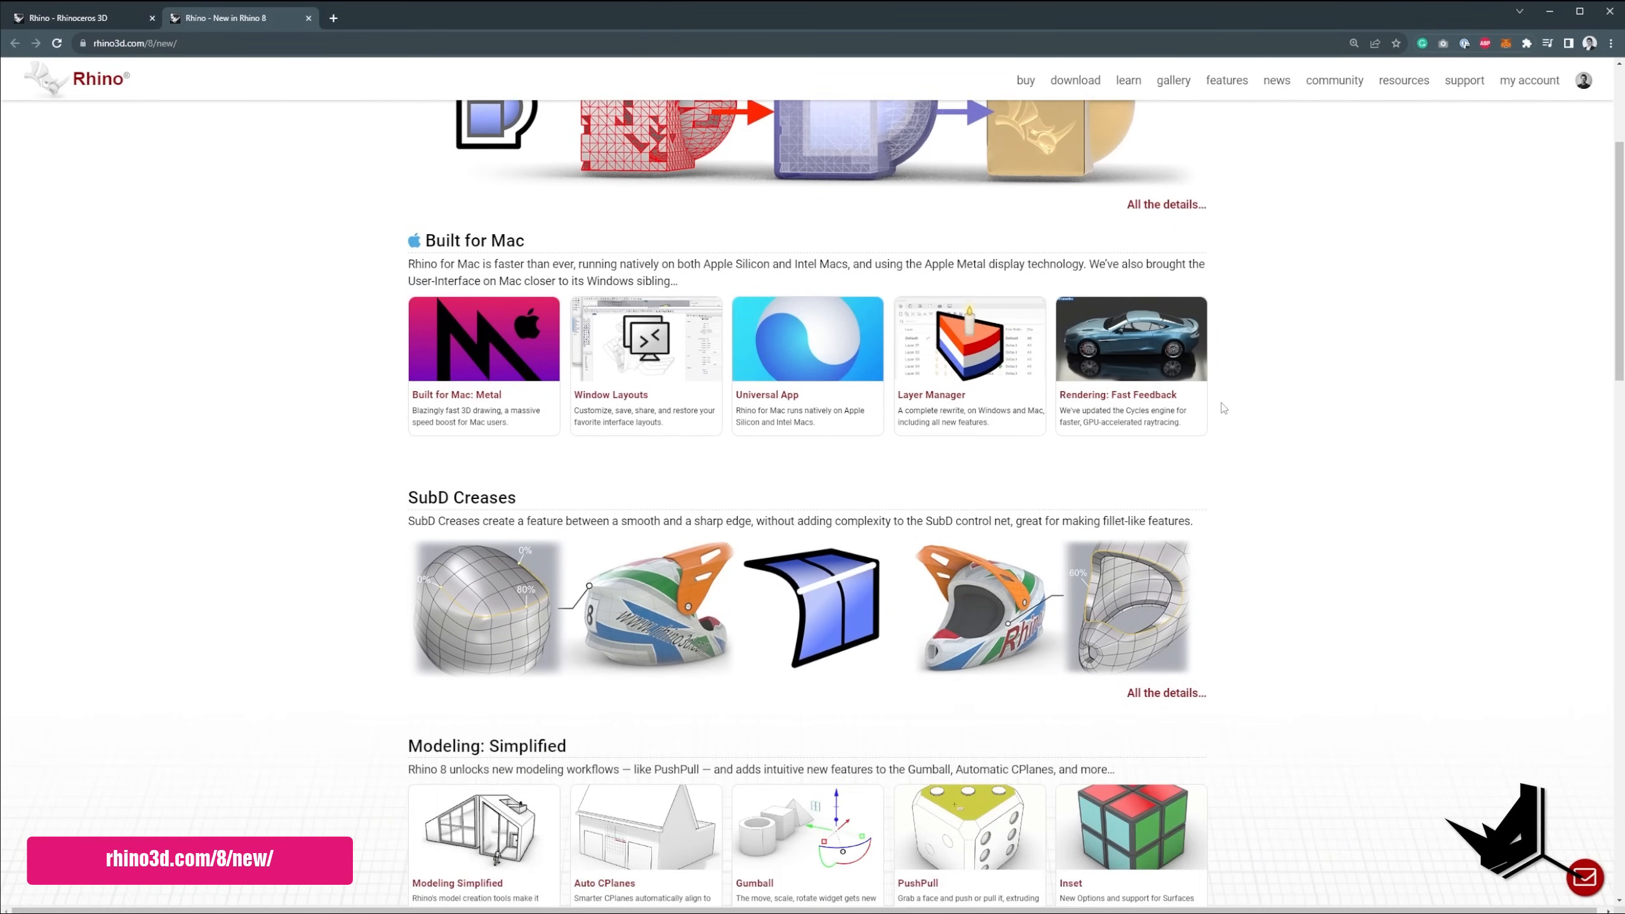
scroll(1227, 402, down, 7)
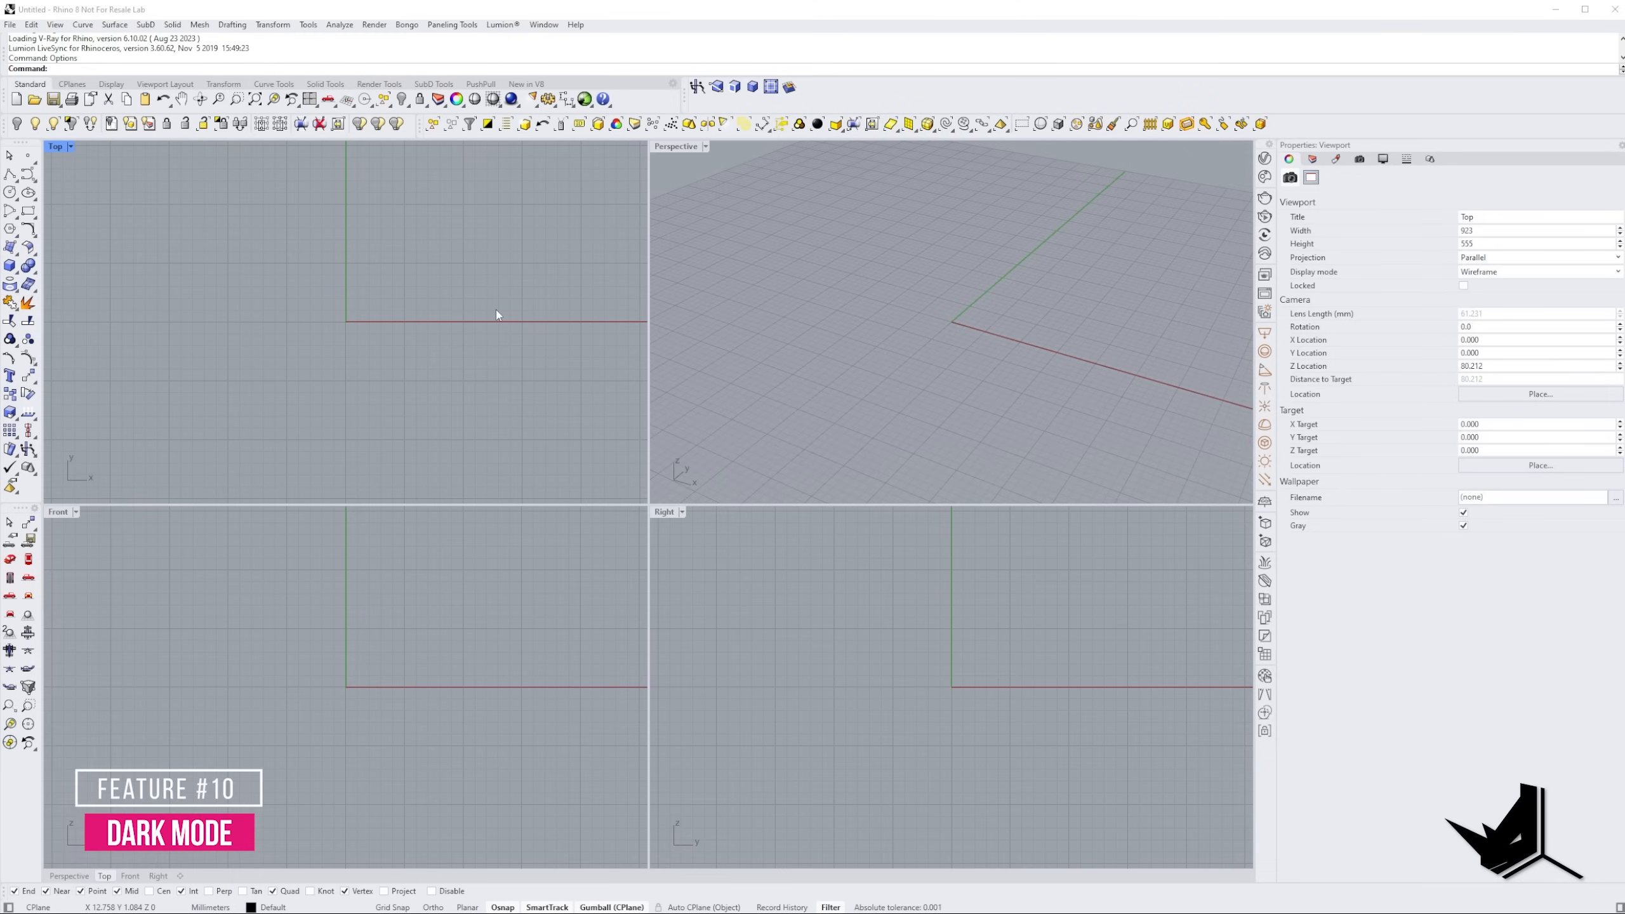
Switch to Rhino and set the interface colour theme to Dark in the appearance options.
text(Options)
key(Return)
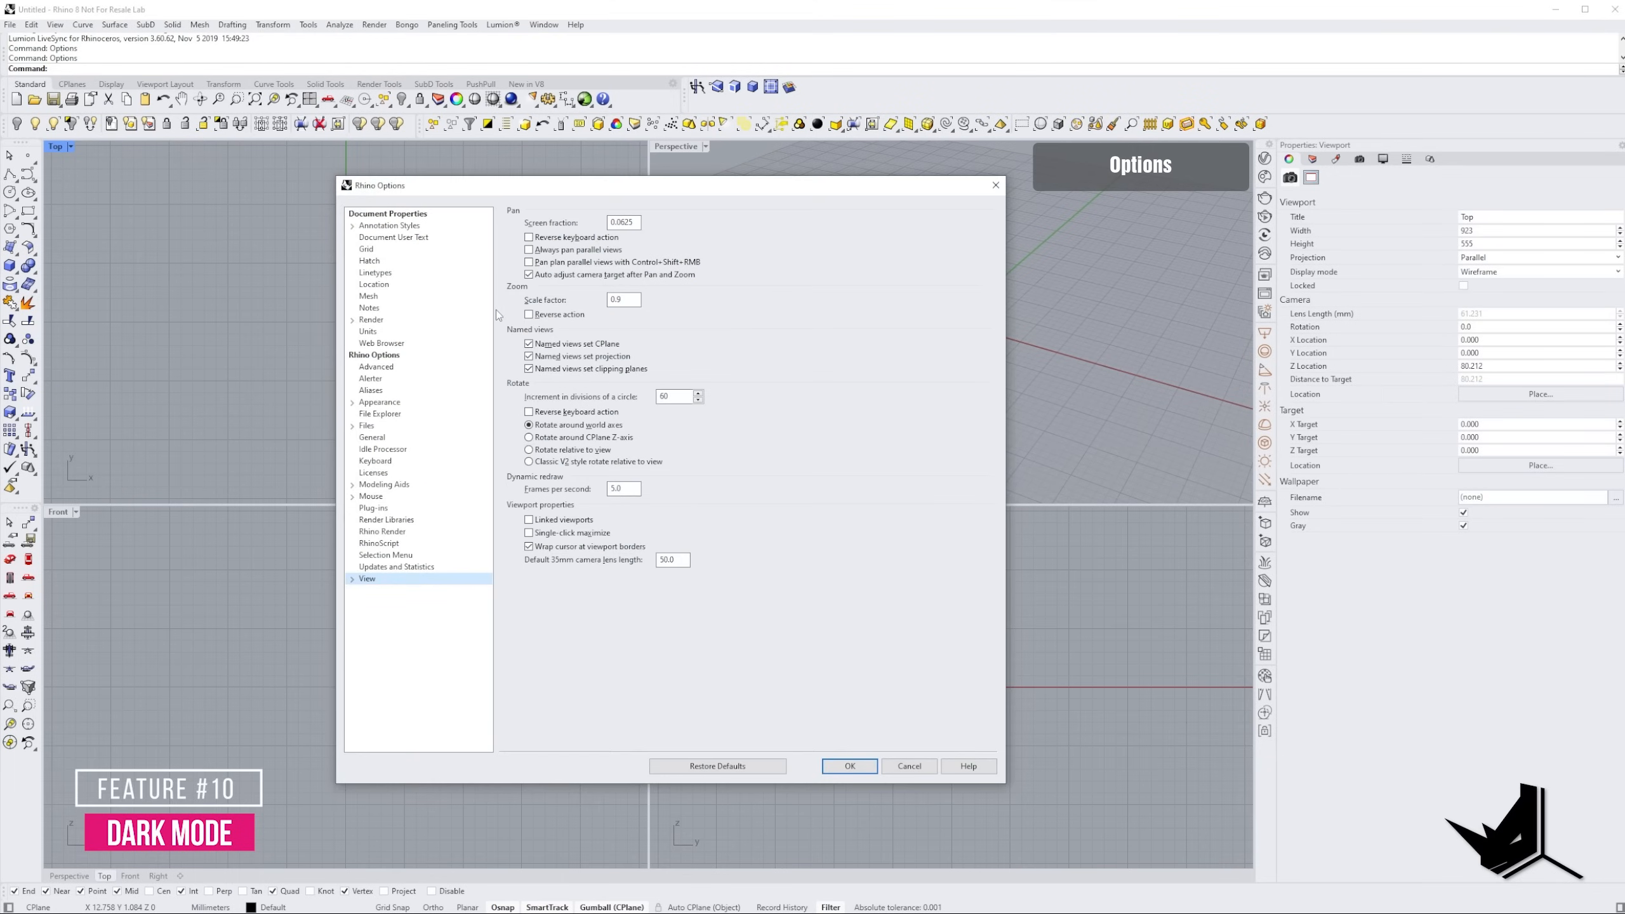
double_click(380, 403)
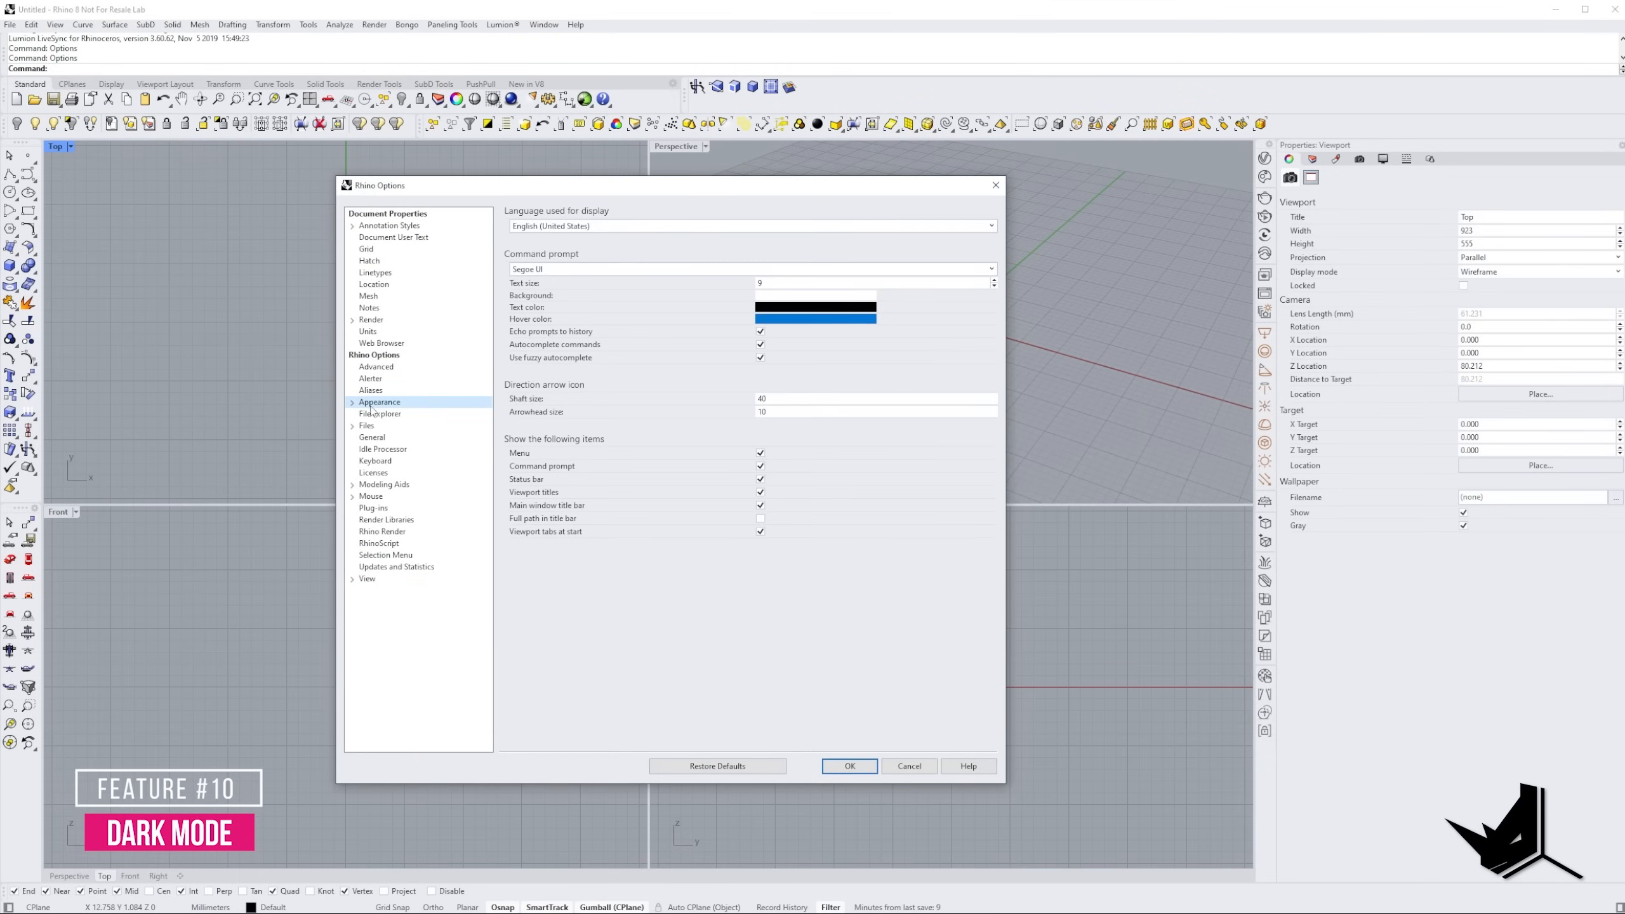
click(381, 414)
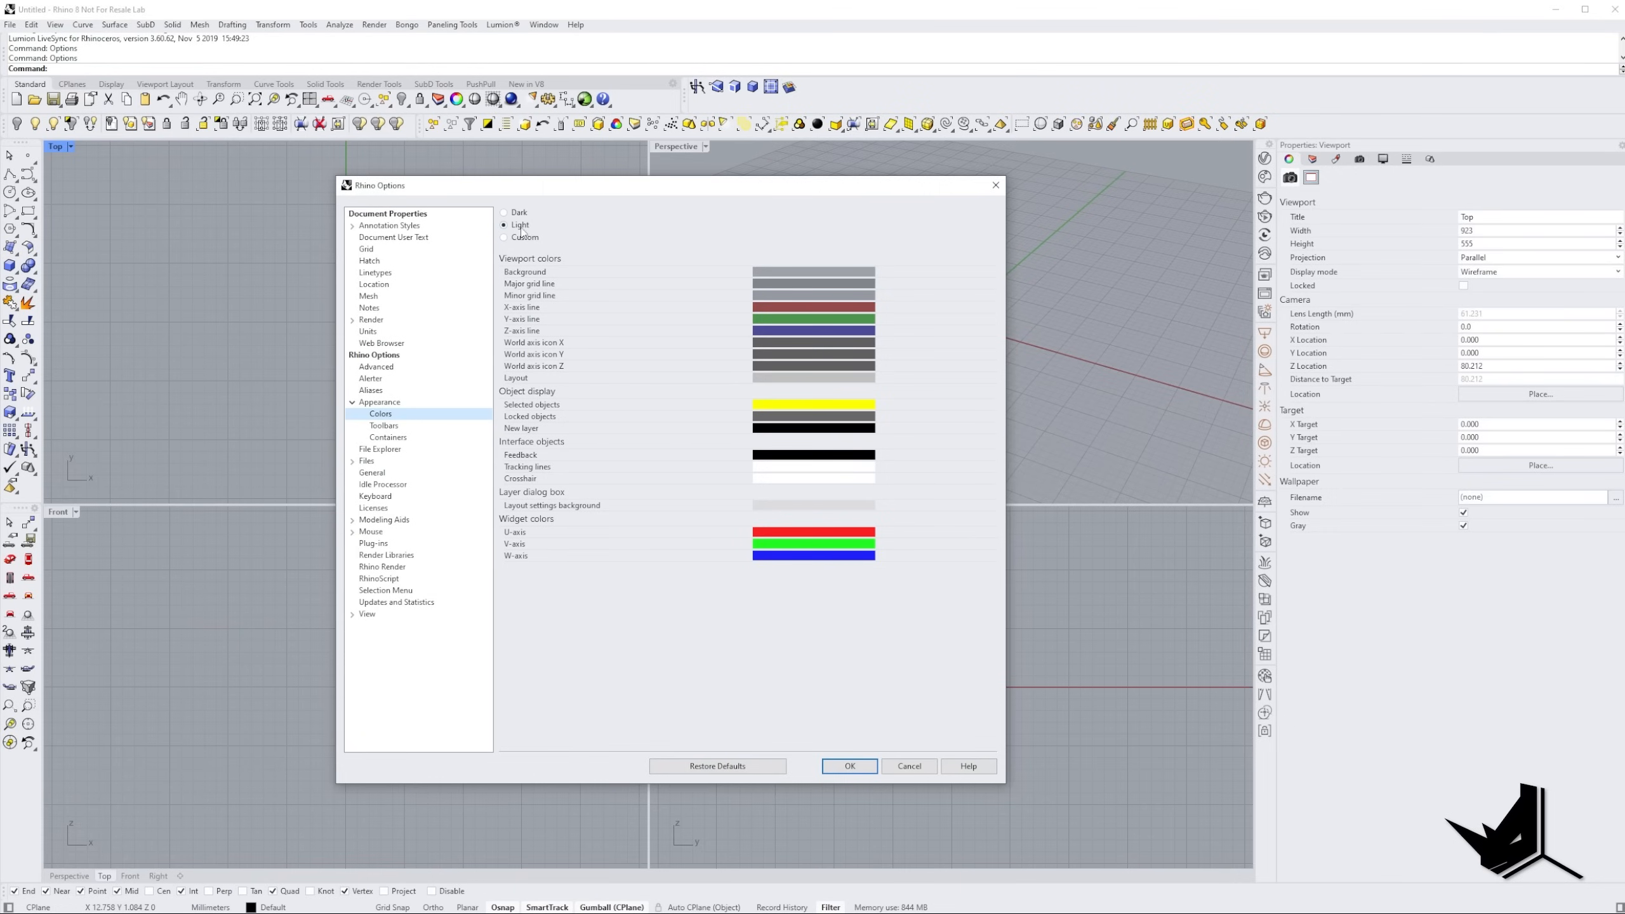
click(503, 213)
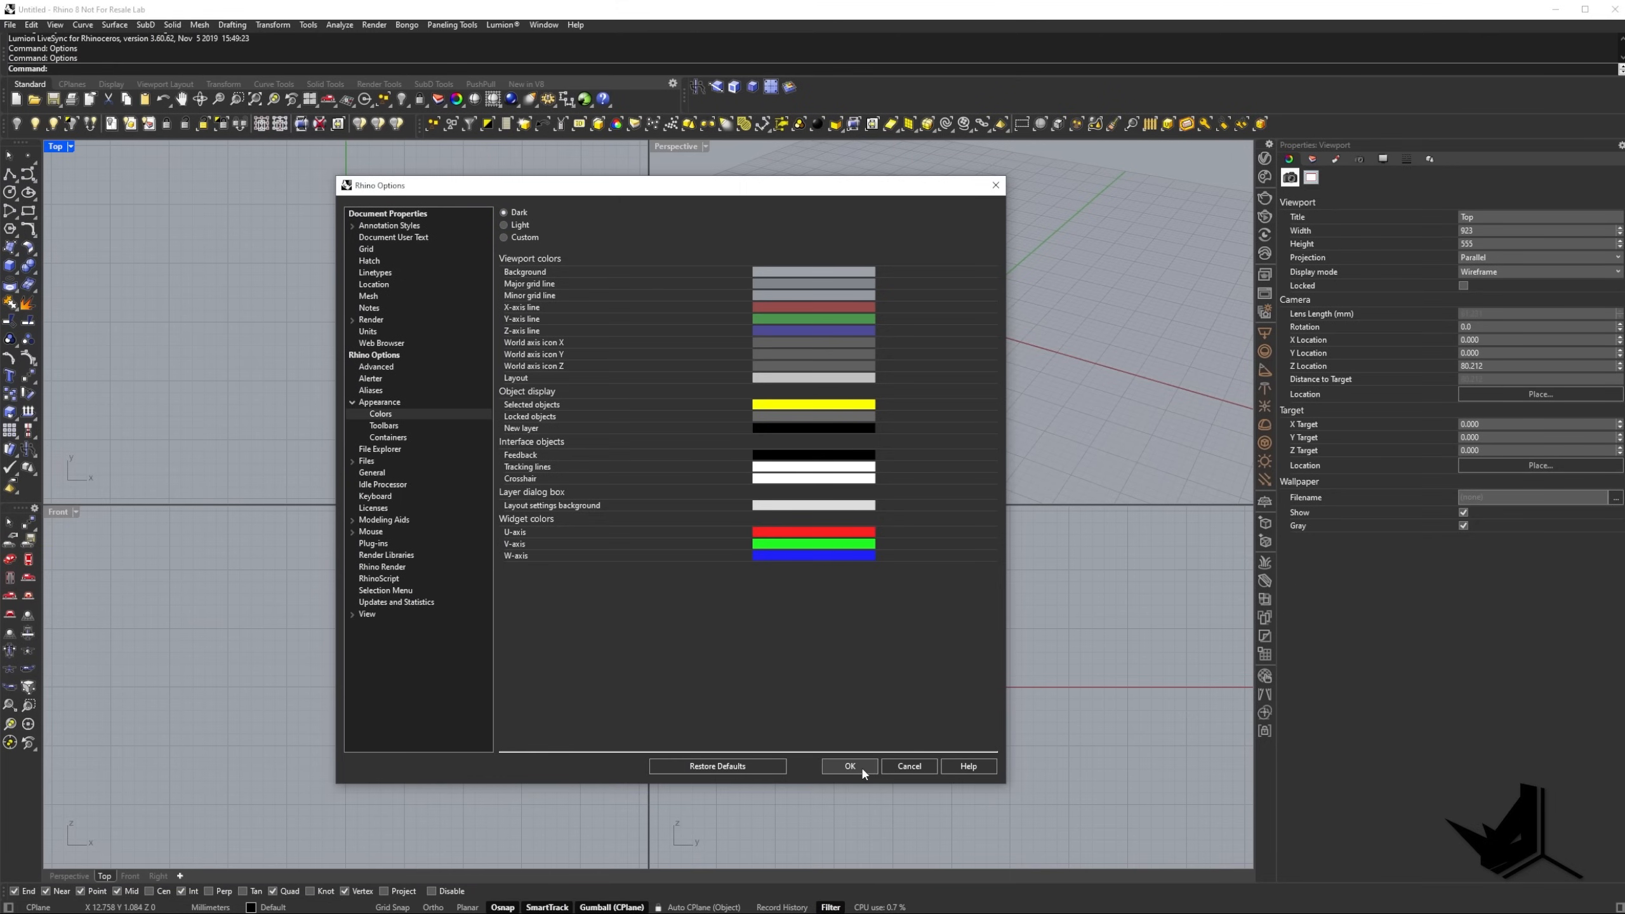
click(861, 767)
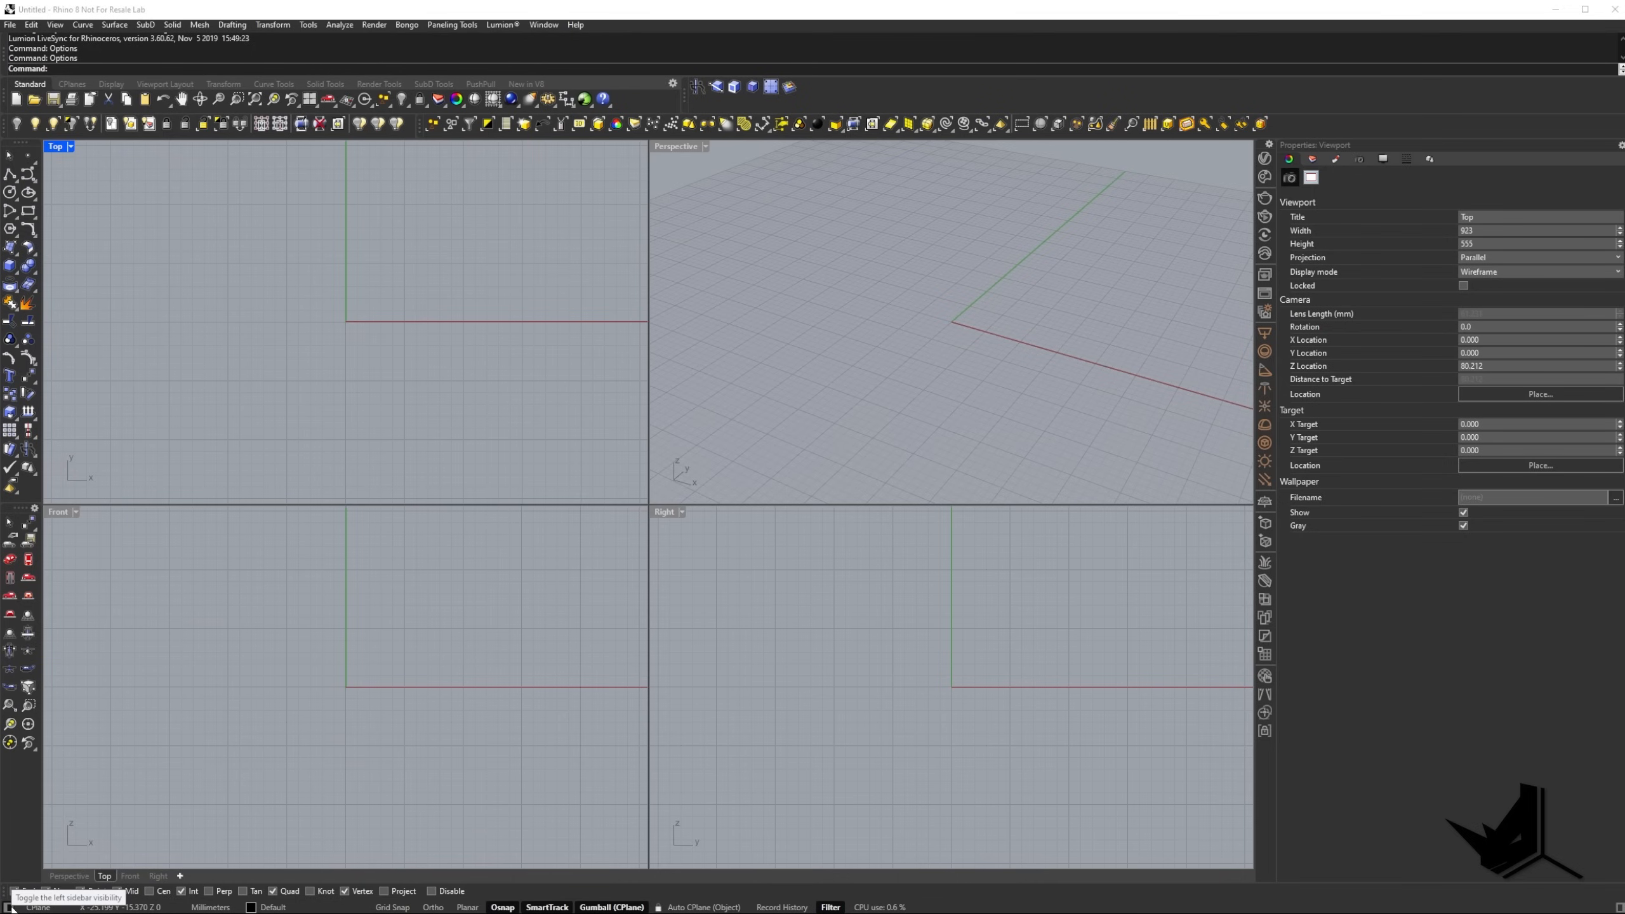
Hide the left and right sidebars and display the Render Tools toolbar.
click(9, 908)
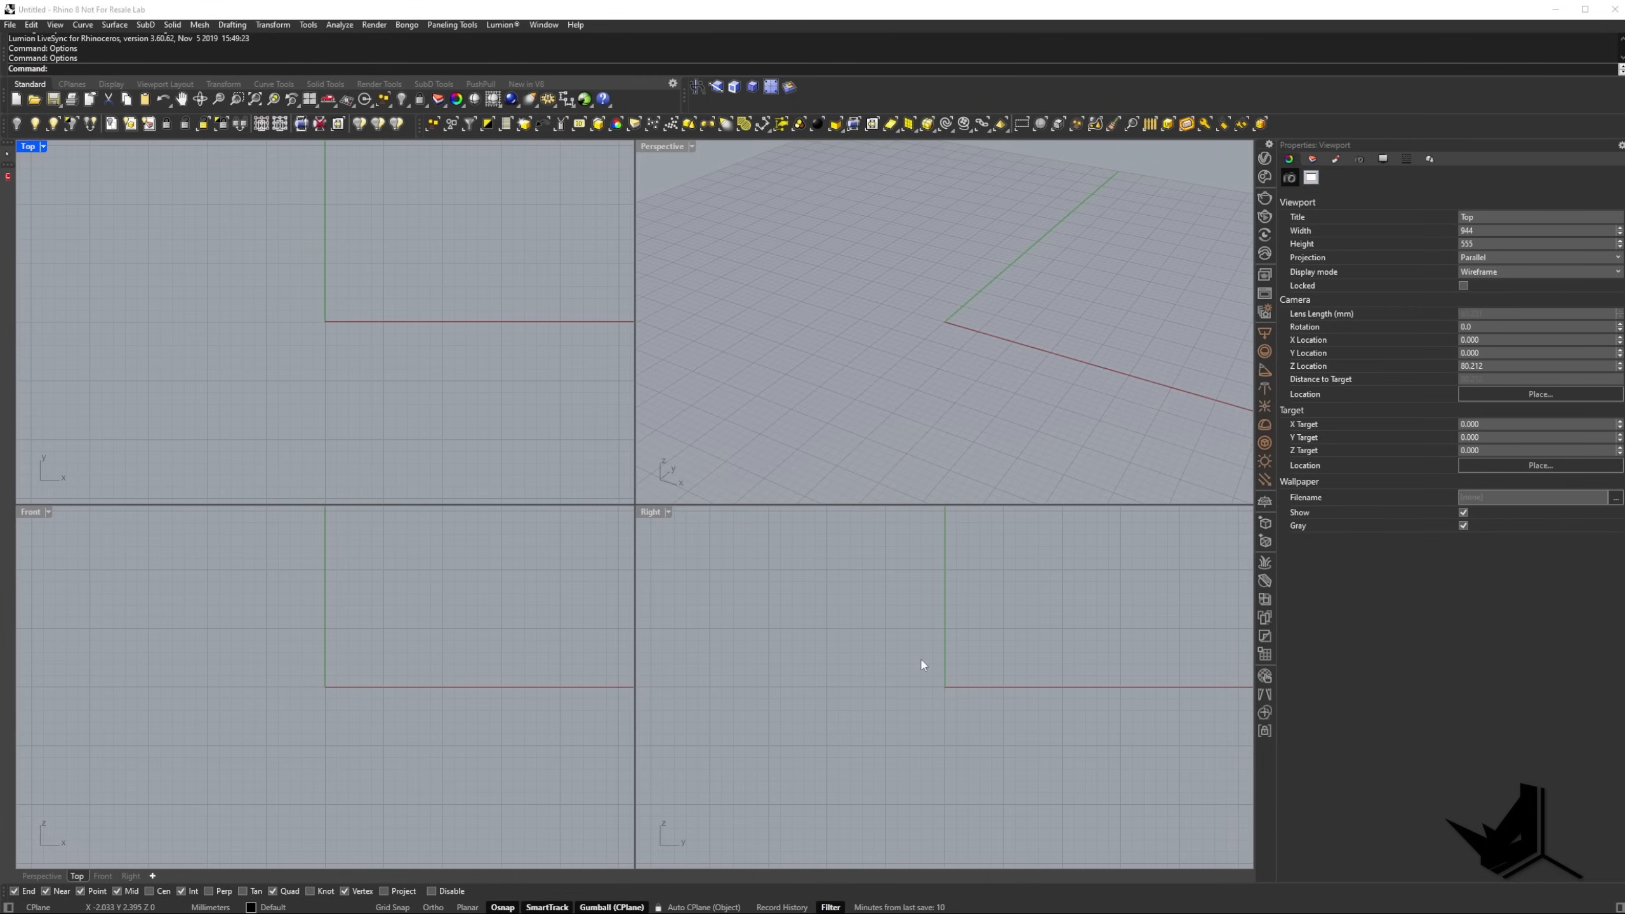
click(1619, 907)
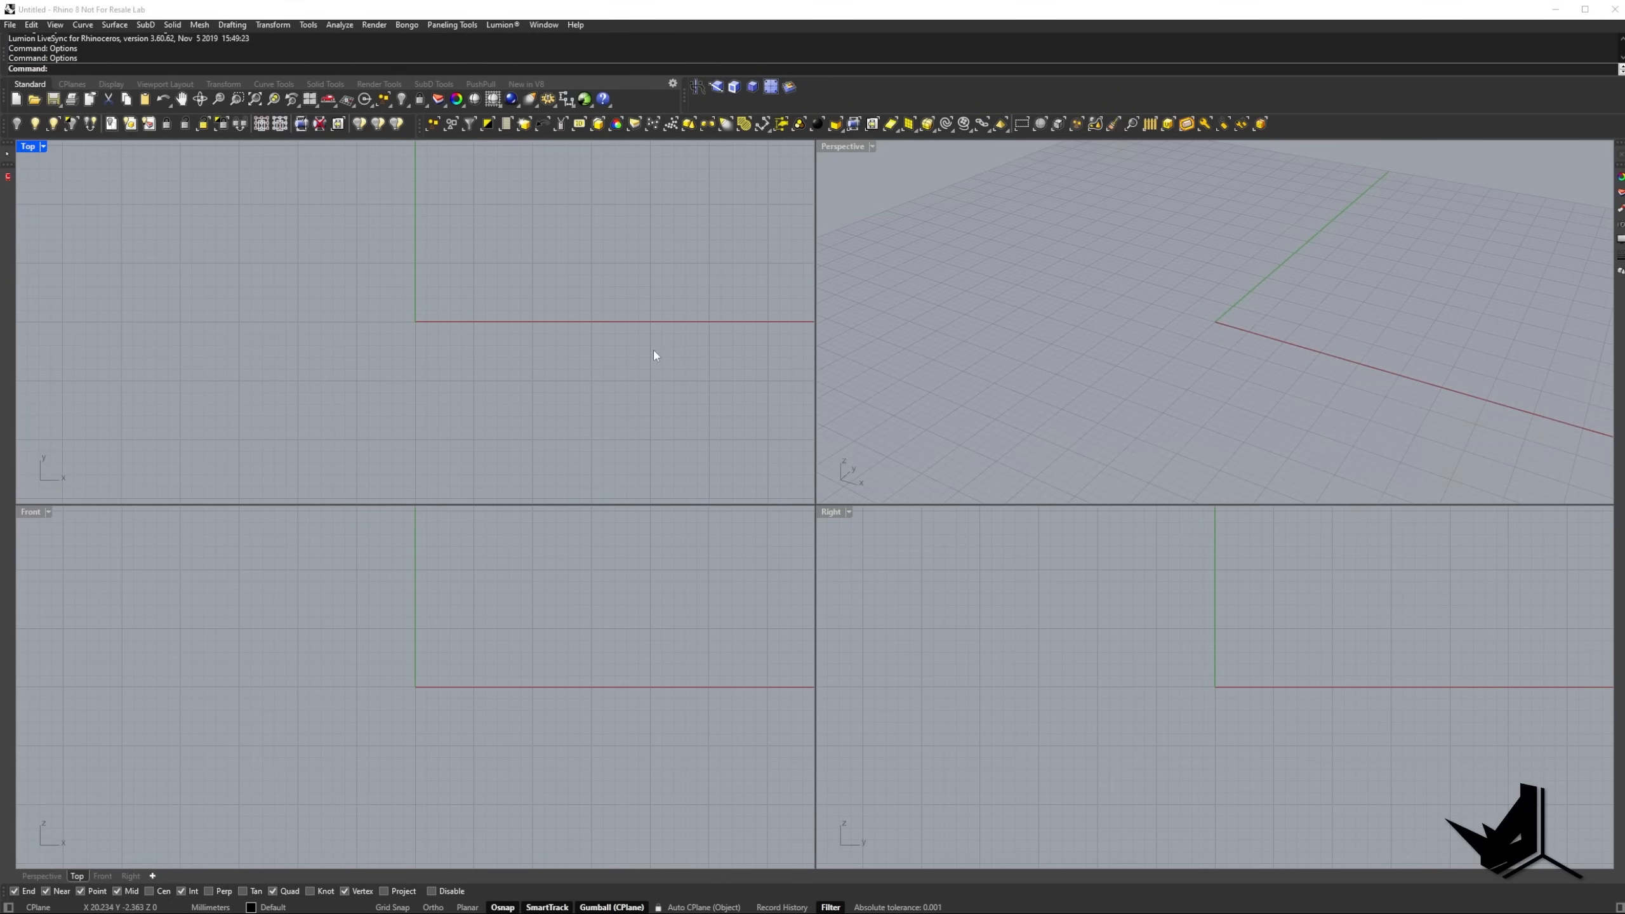
click(344, 84)
click(379, 84)
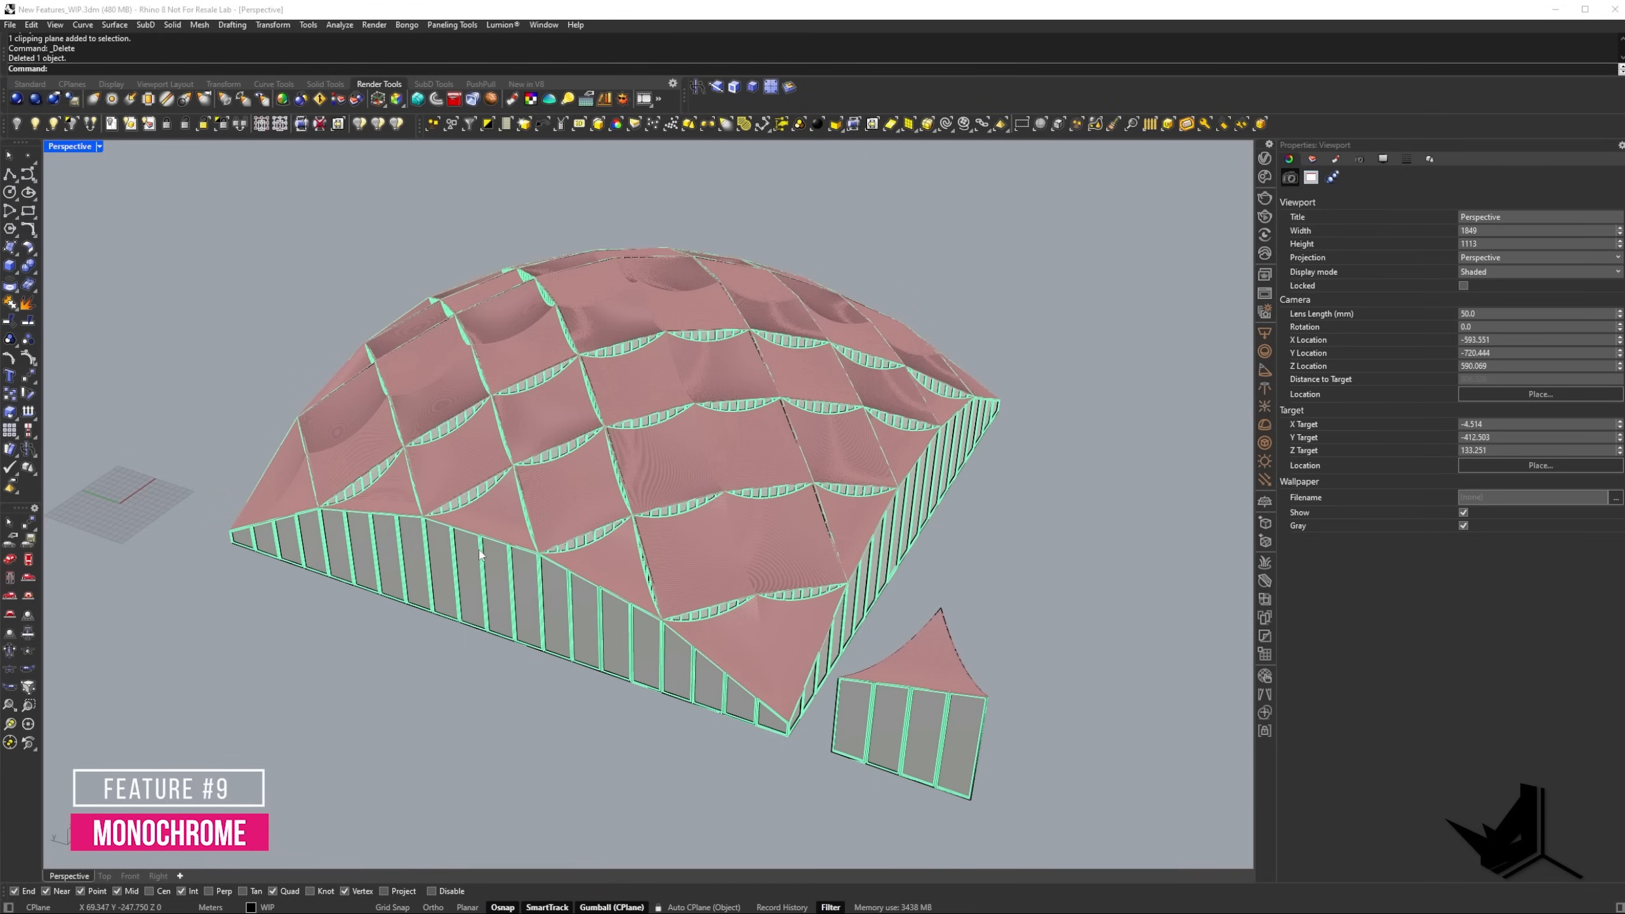
Set the Perspective viewport to Monochrome display and examine the domed roof model from several sides and up close.
click(99, 149)
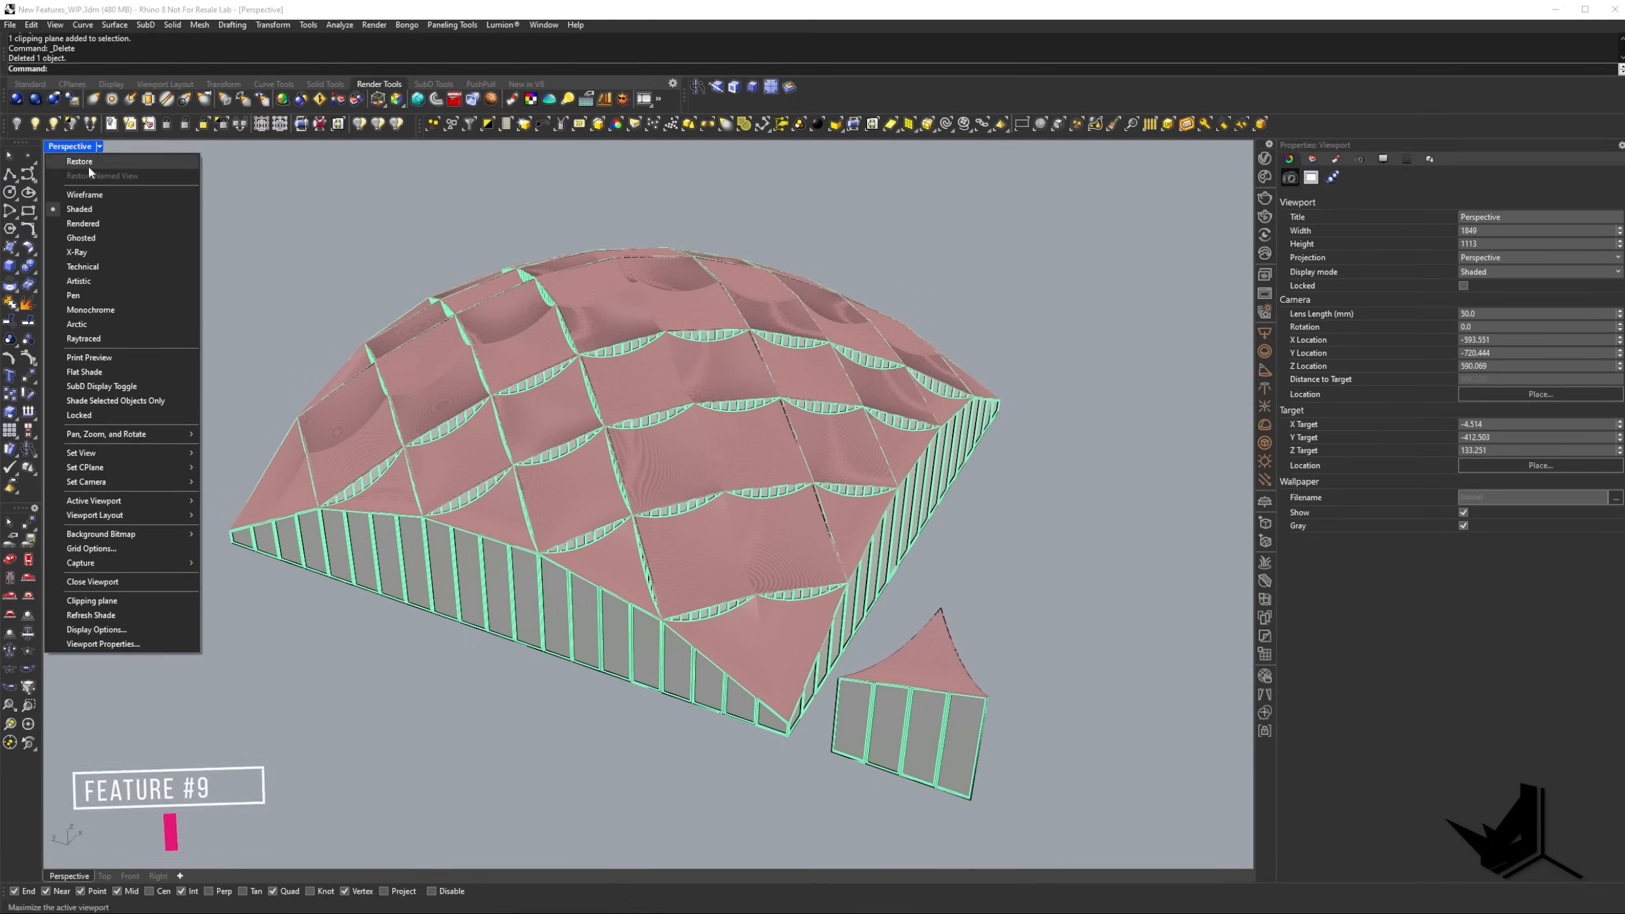
click(90, 310)
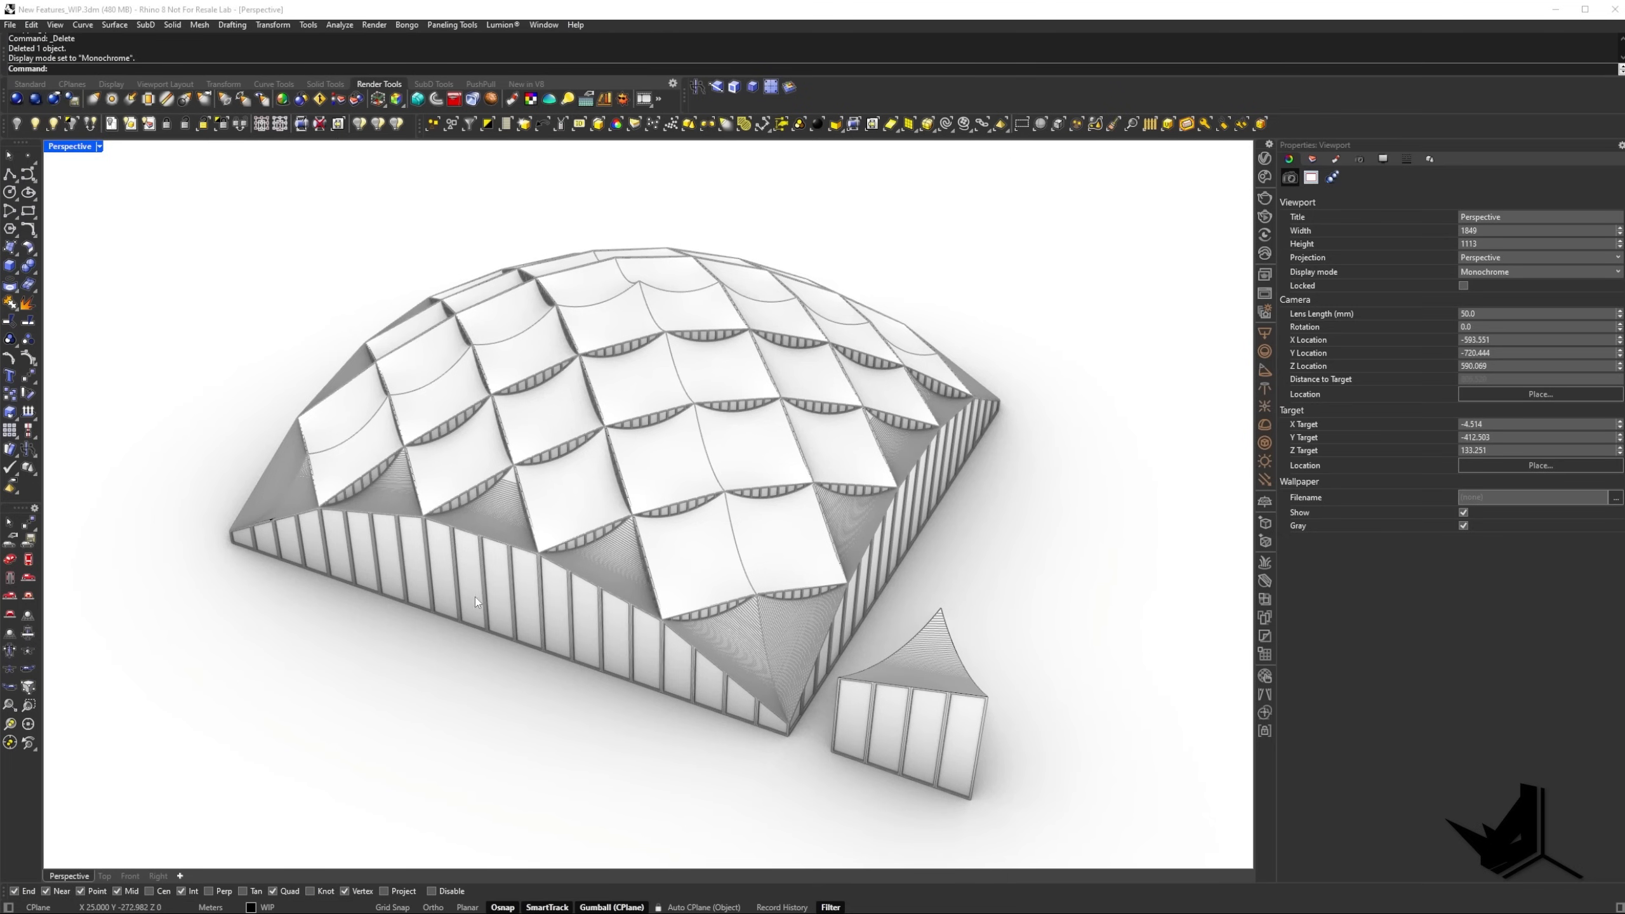
right_drag(475, 598, 780, 573)
shift+right_drag(256, 845, 520, 711)
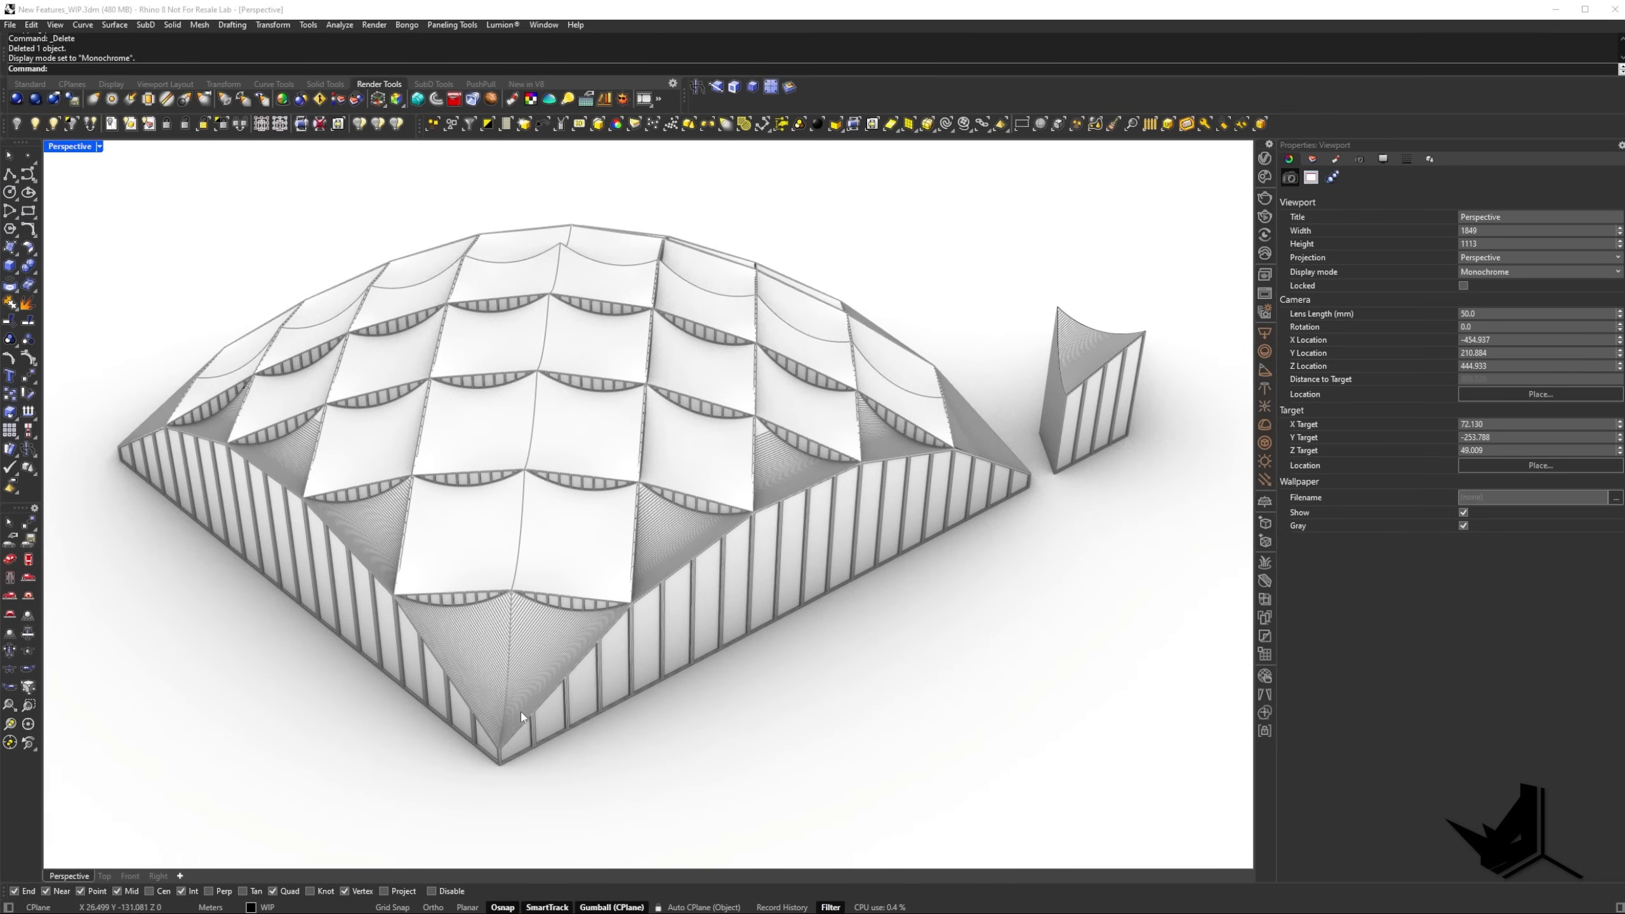
scroll(521, 711, up, 5)
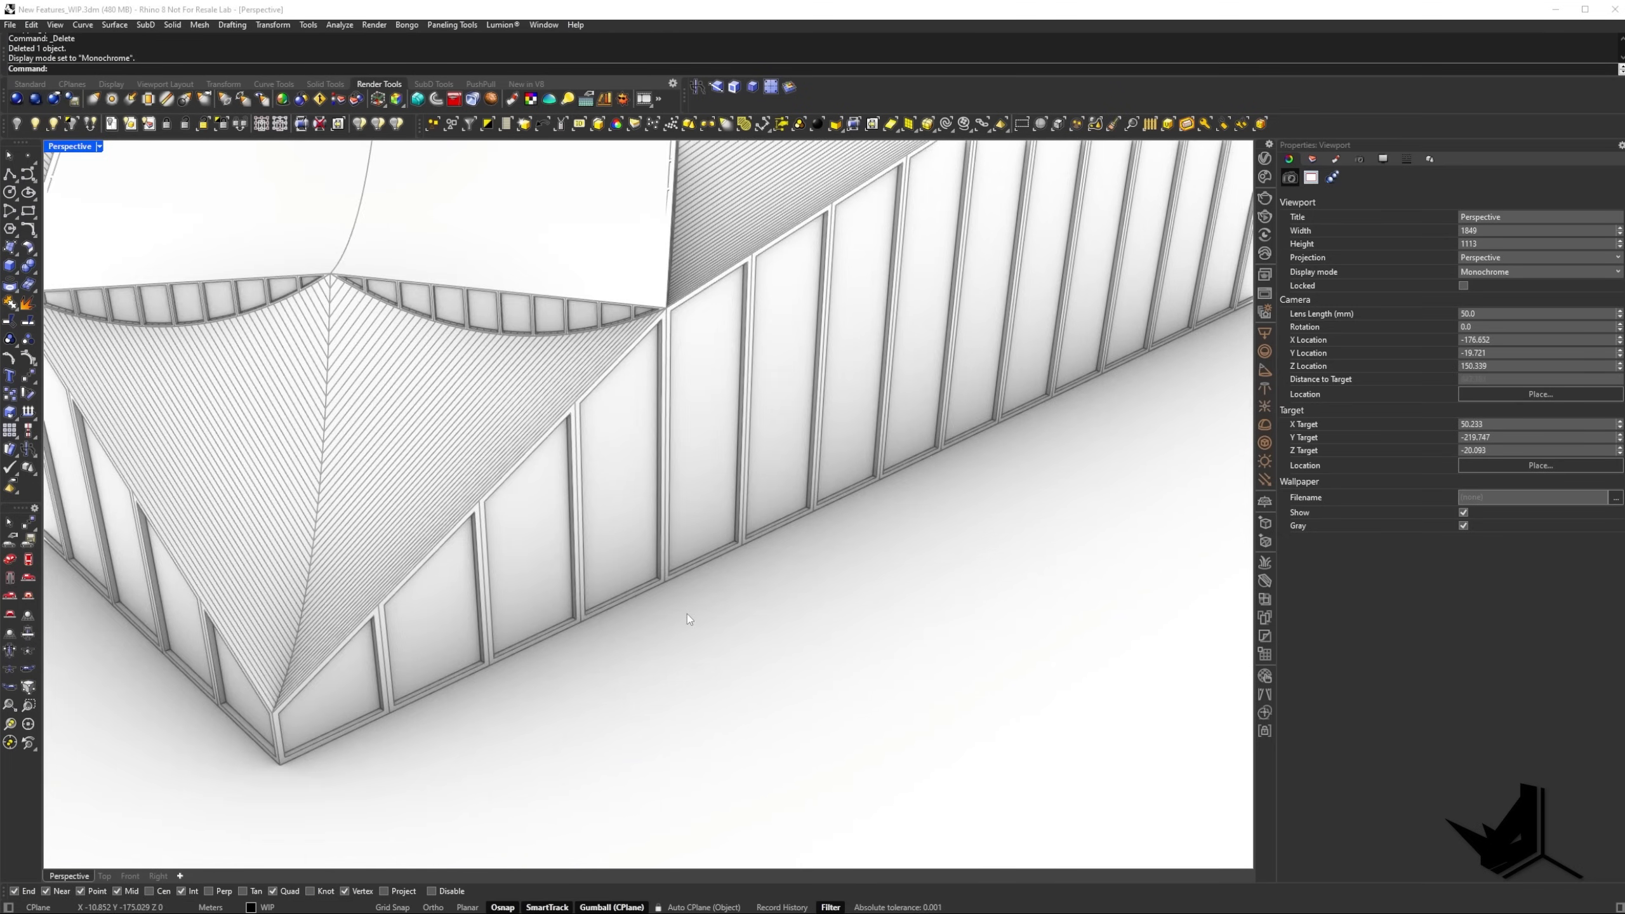
scroll(572, 387, up, 2)
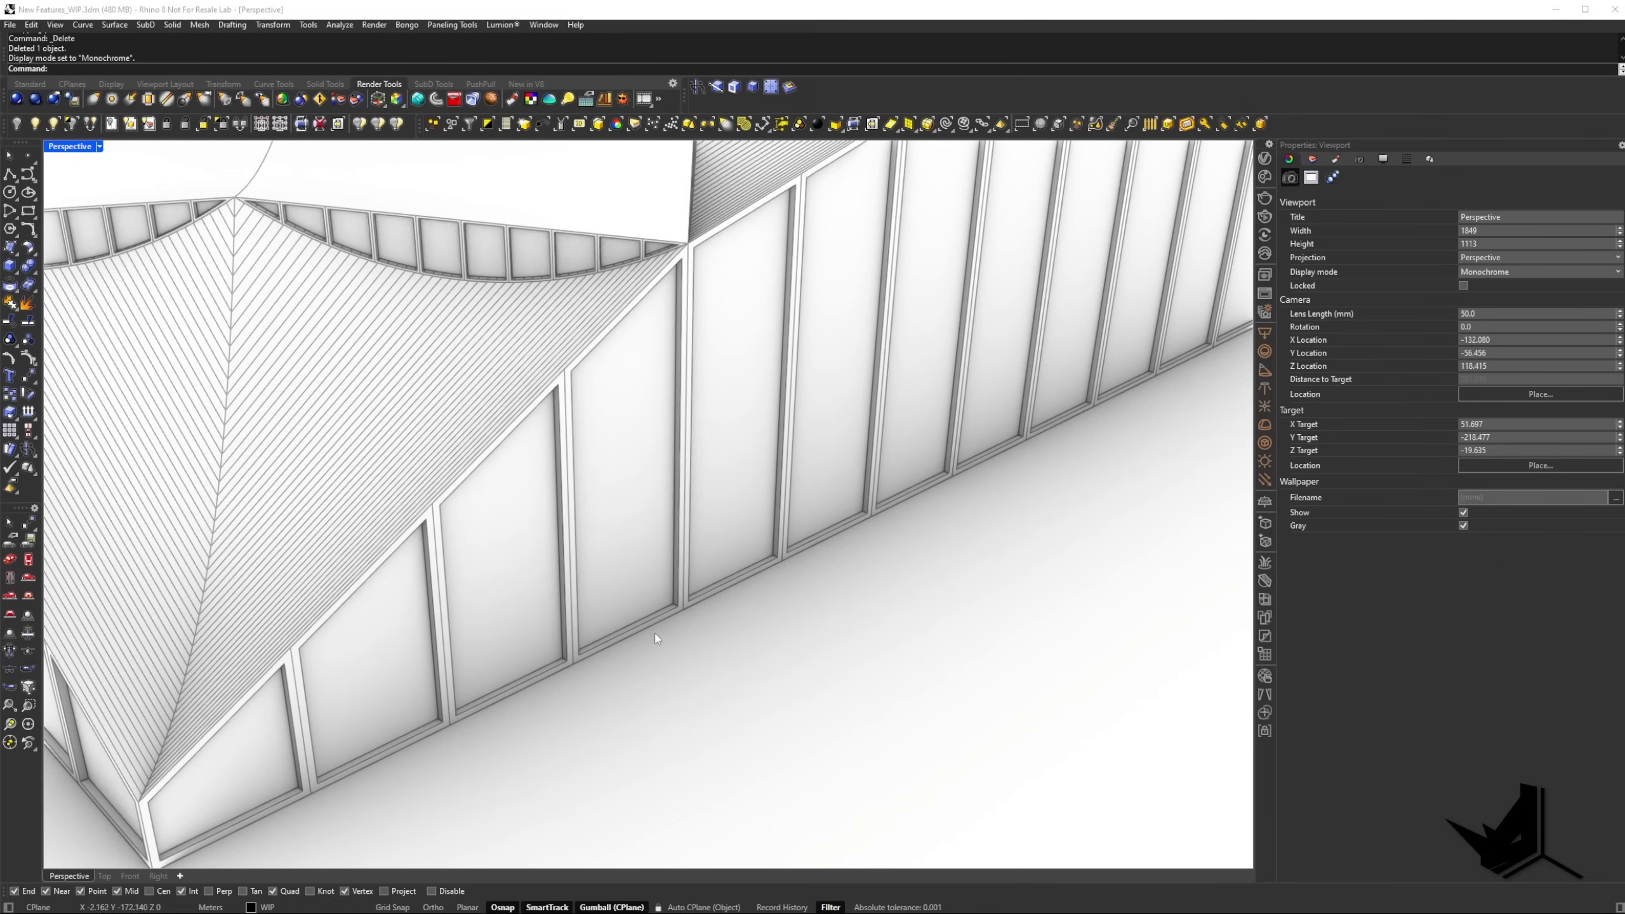
scroll(655, 632, down, 8)
scroll(715, 557, up, 4)
right_drag(715, 557, 614, 536)
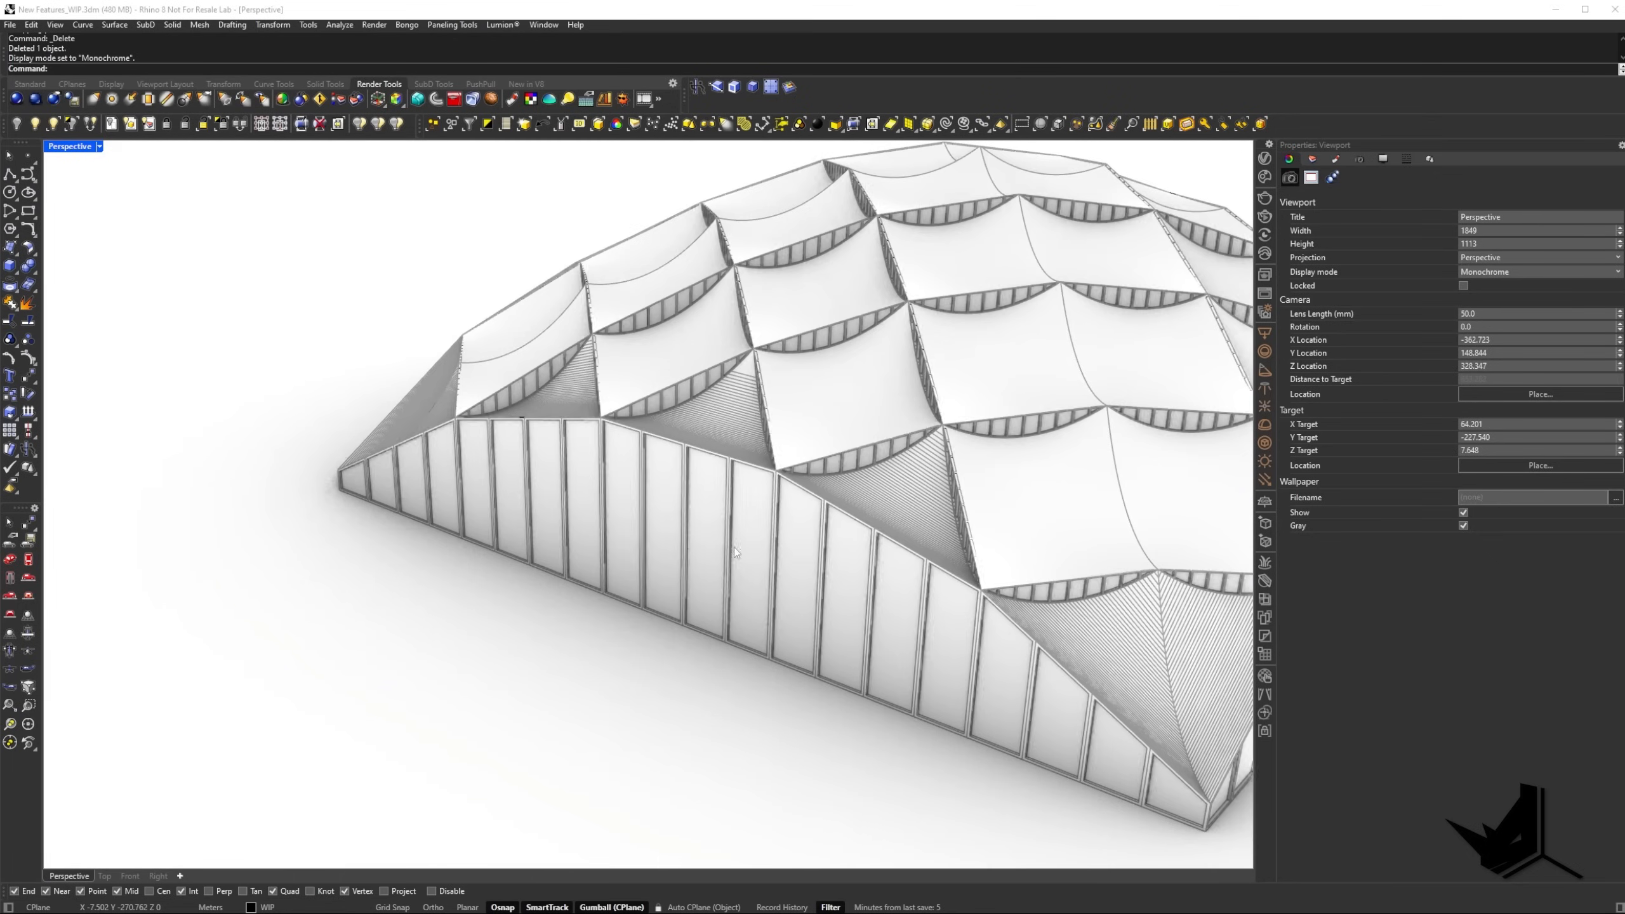
right_drag(1023, 660, 665, 602)
scroll(587, 609, down, 2)
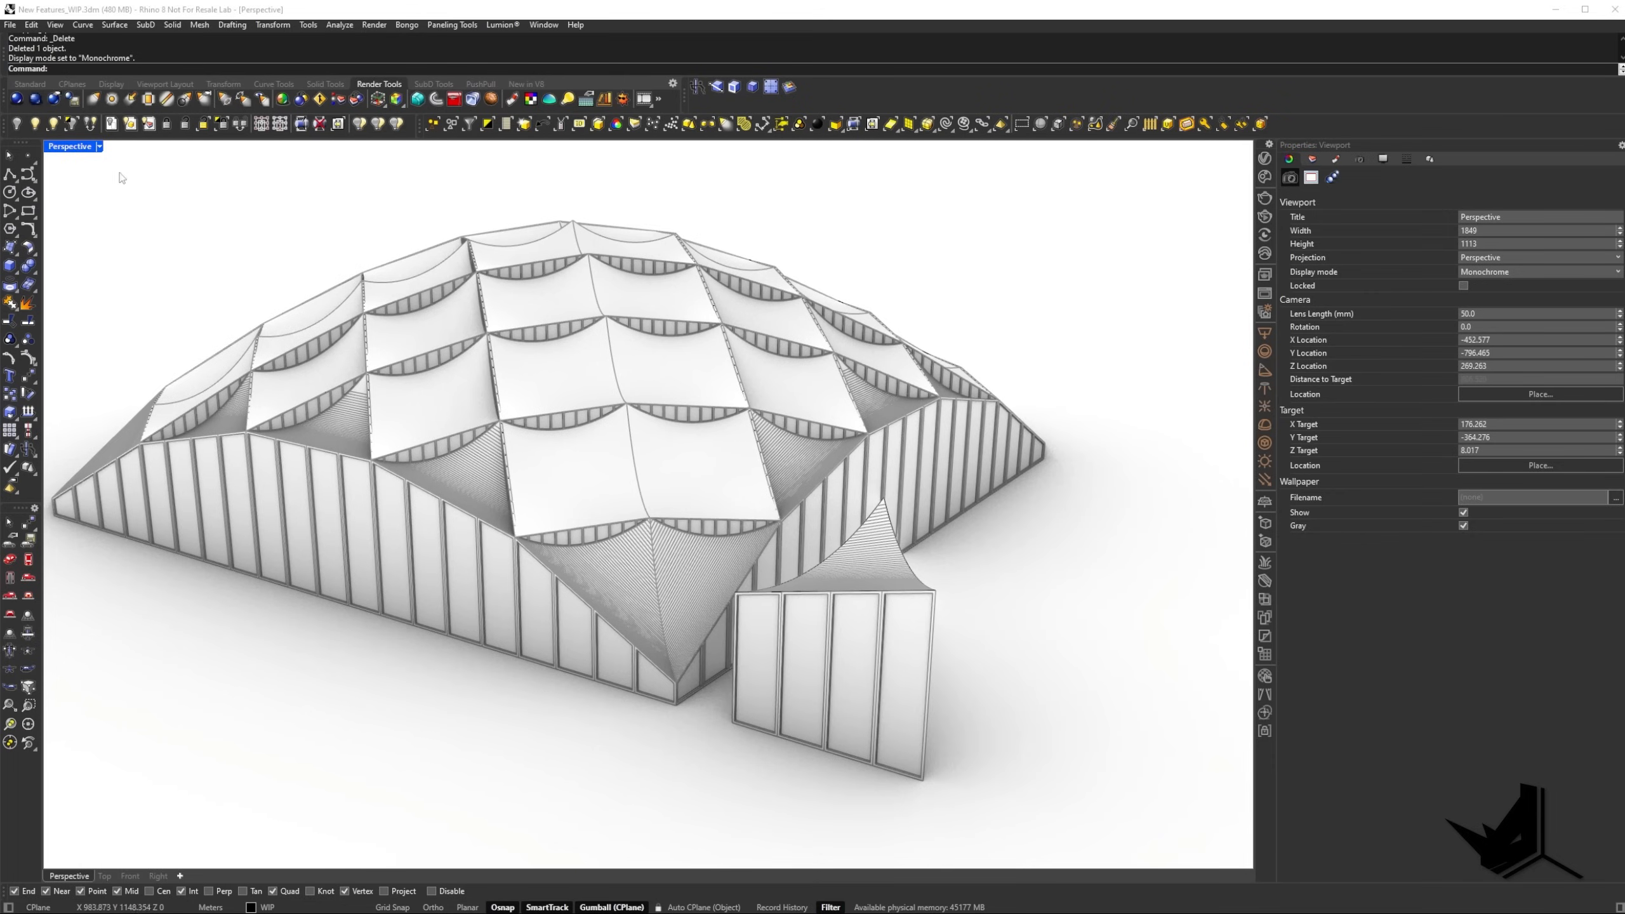
Set the Perspective viewport to Arctic display and turn on surface edges for that mode.
click(99, 146)
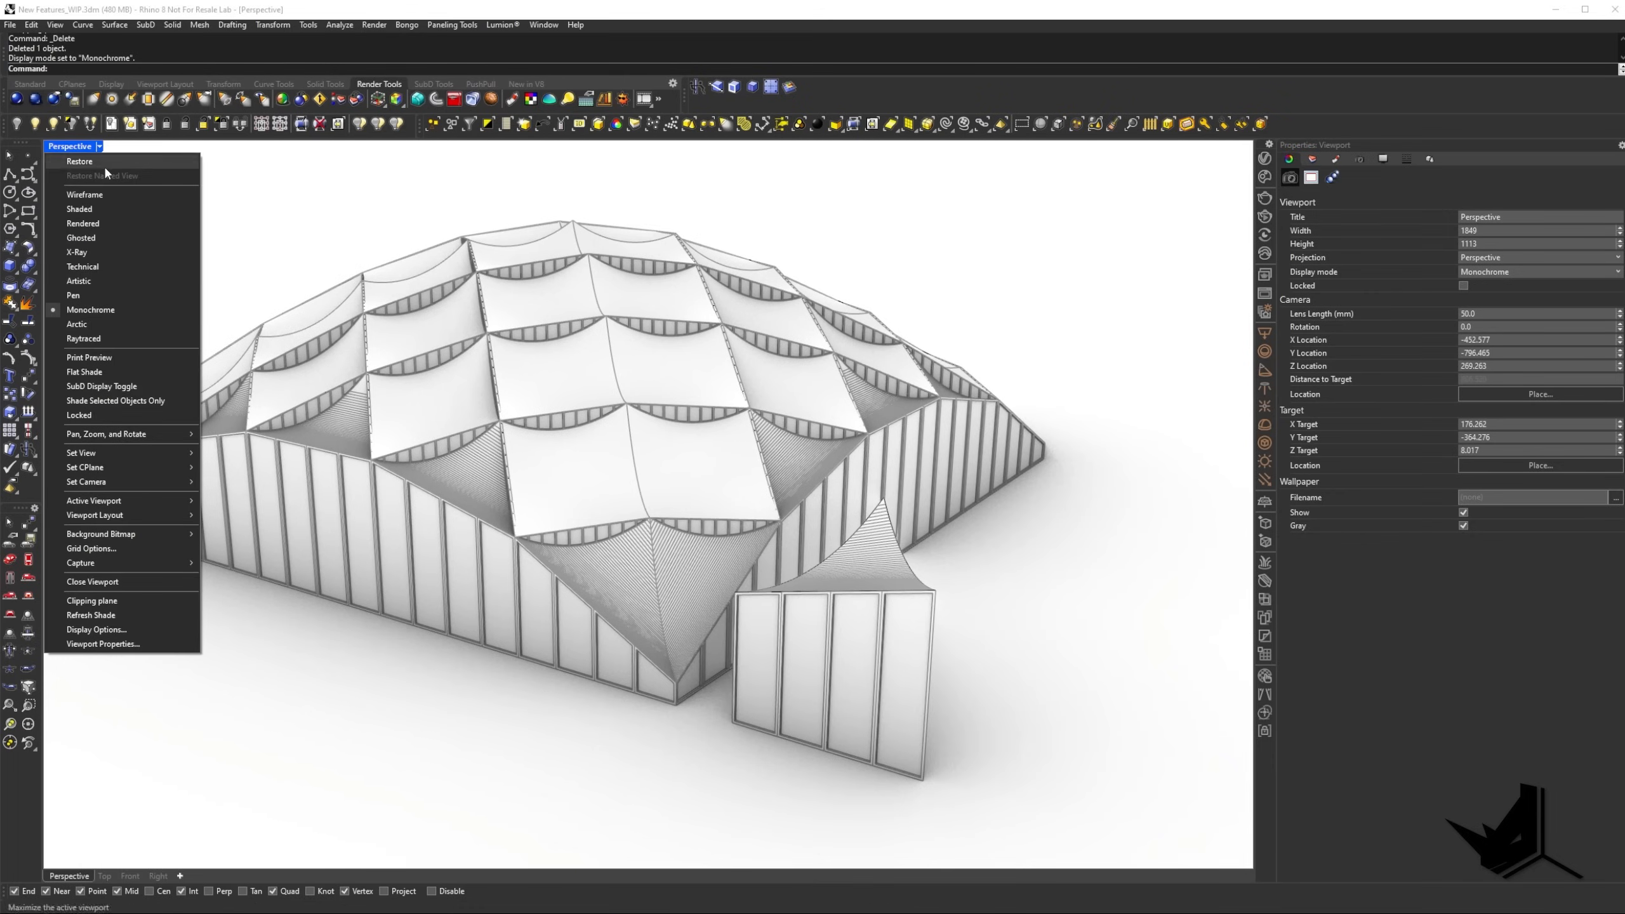
click(102, 325)
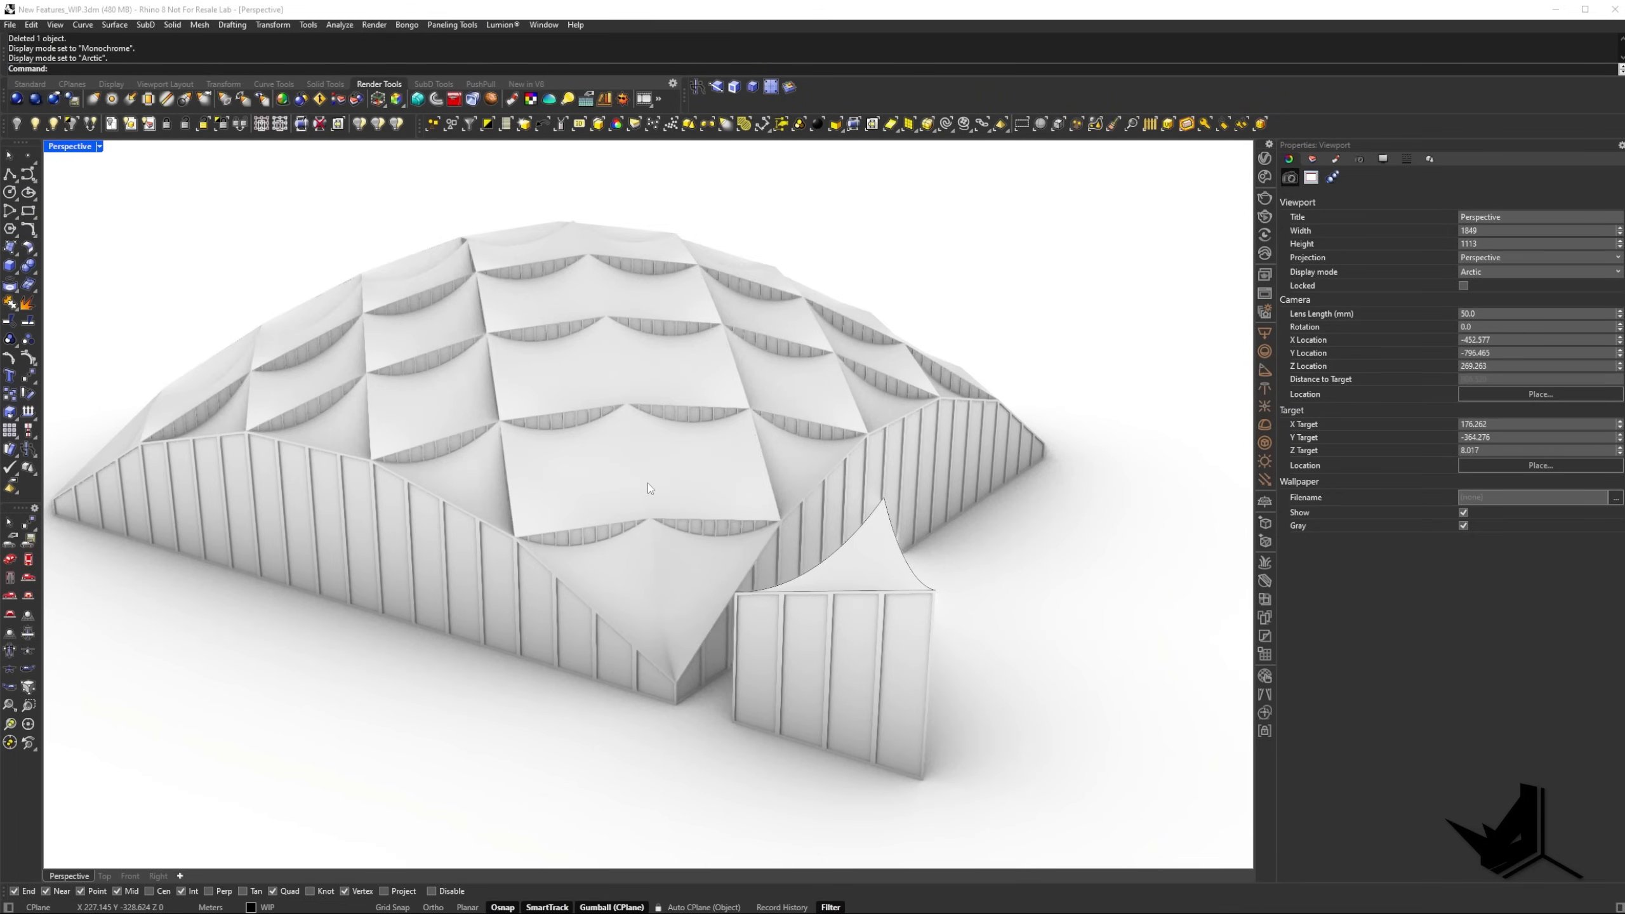
shift+right_drag(648, 483, 691, 394)
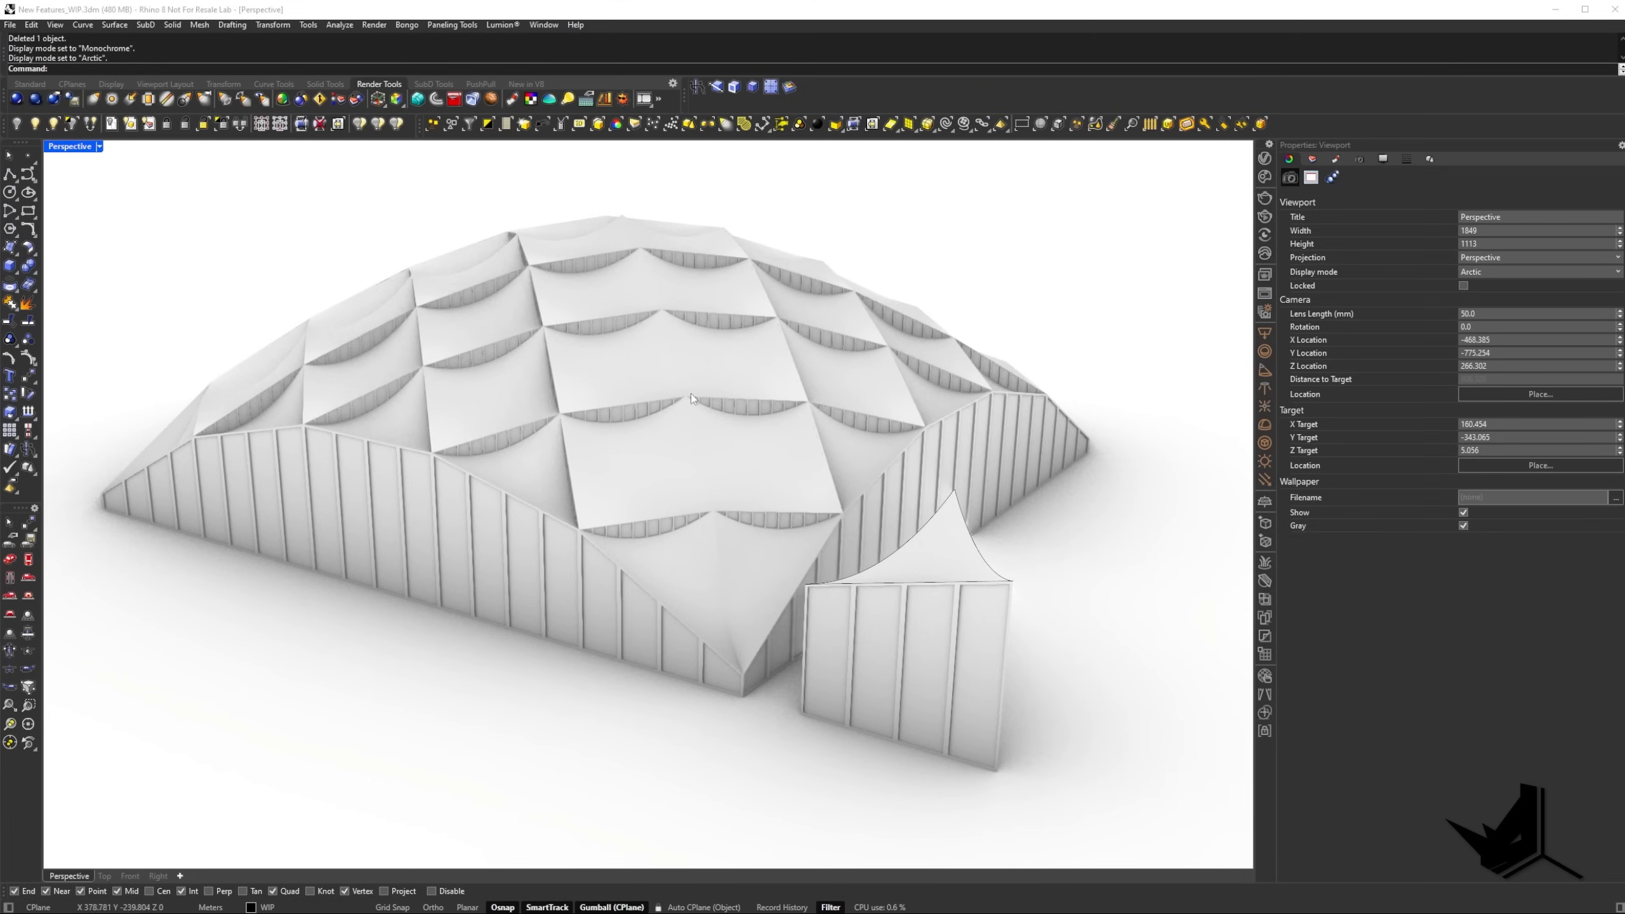
click(1383, 160)
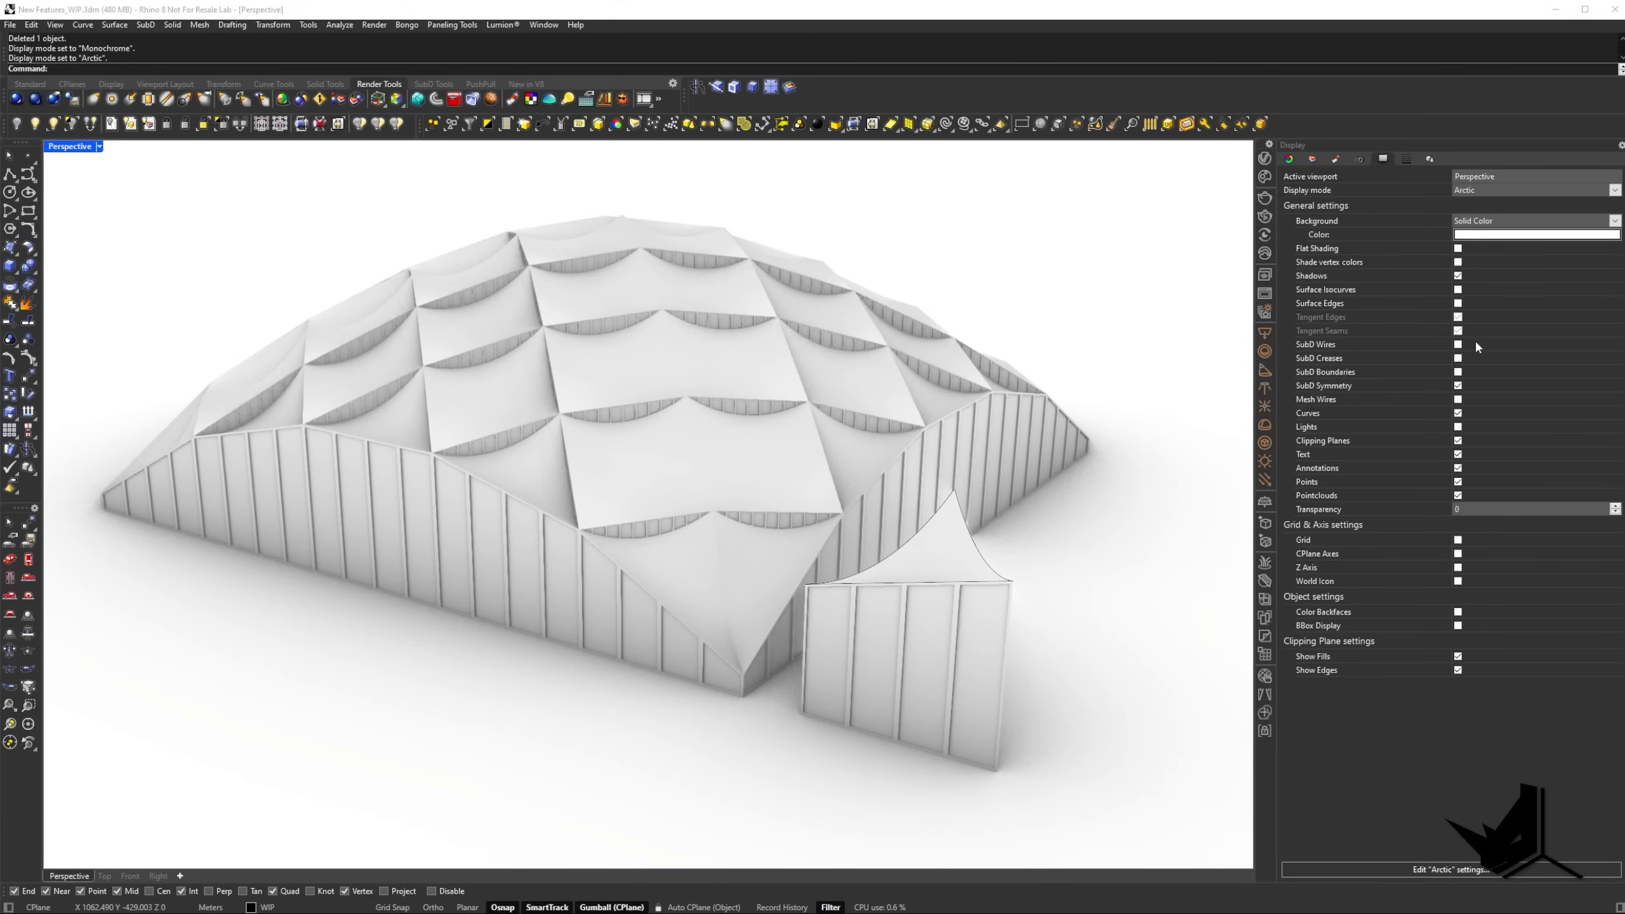
click(1458, 304)
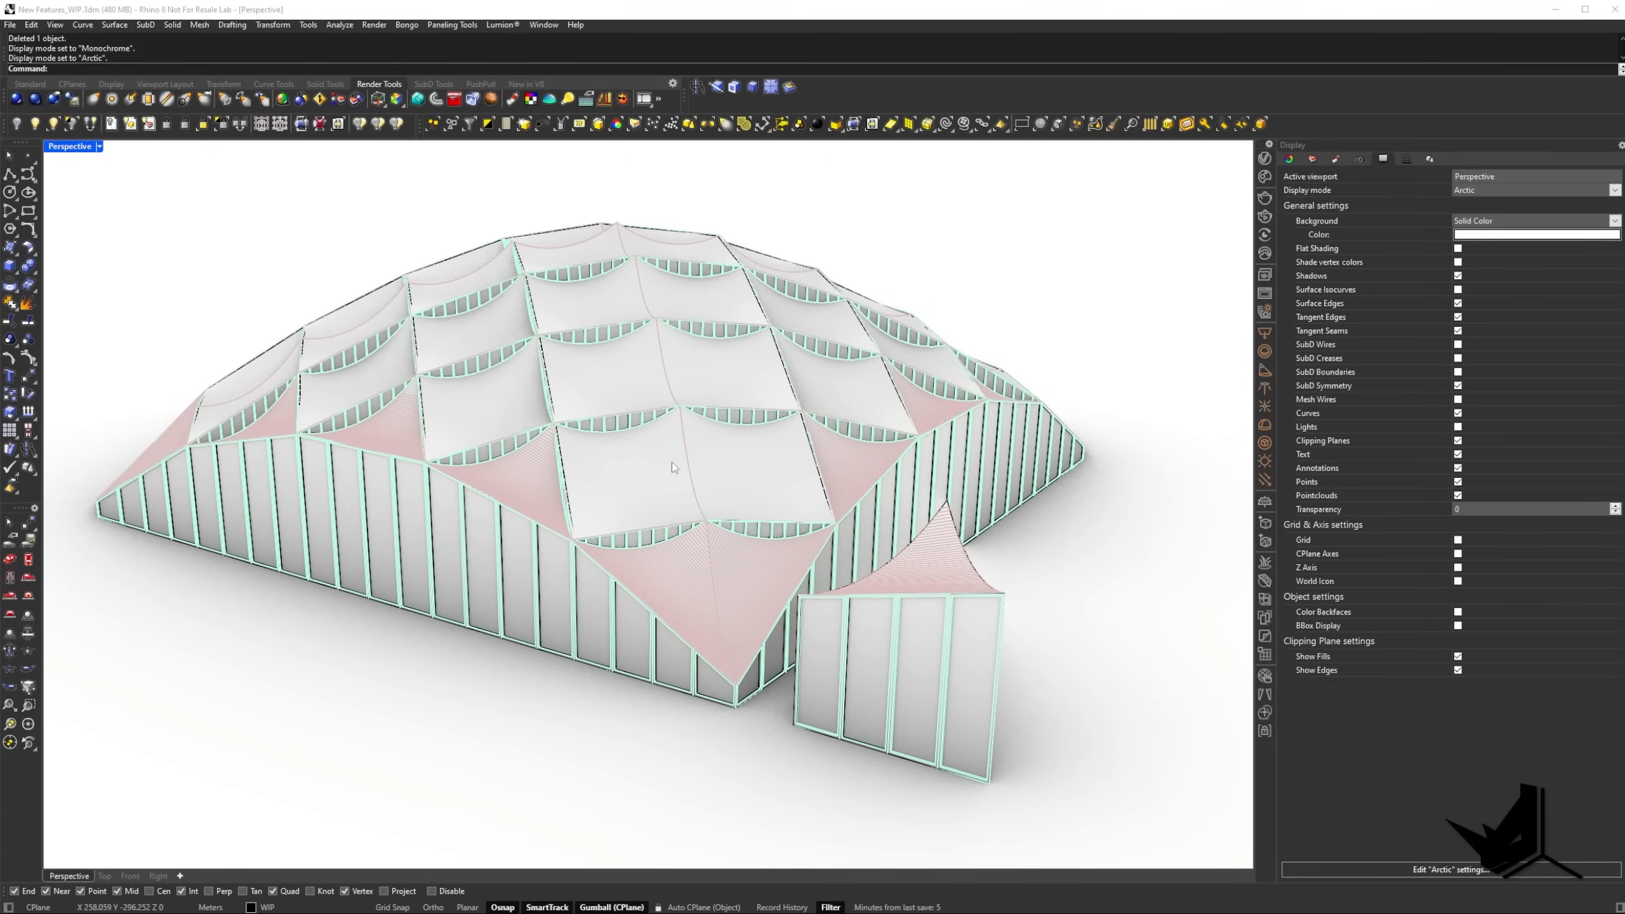
Return the Perspective viewport to Monochrome display and view the roof model from another angle.
click(99, 146)
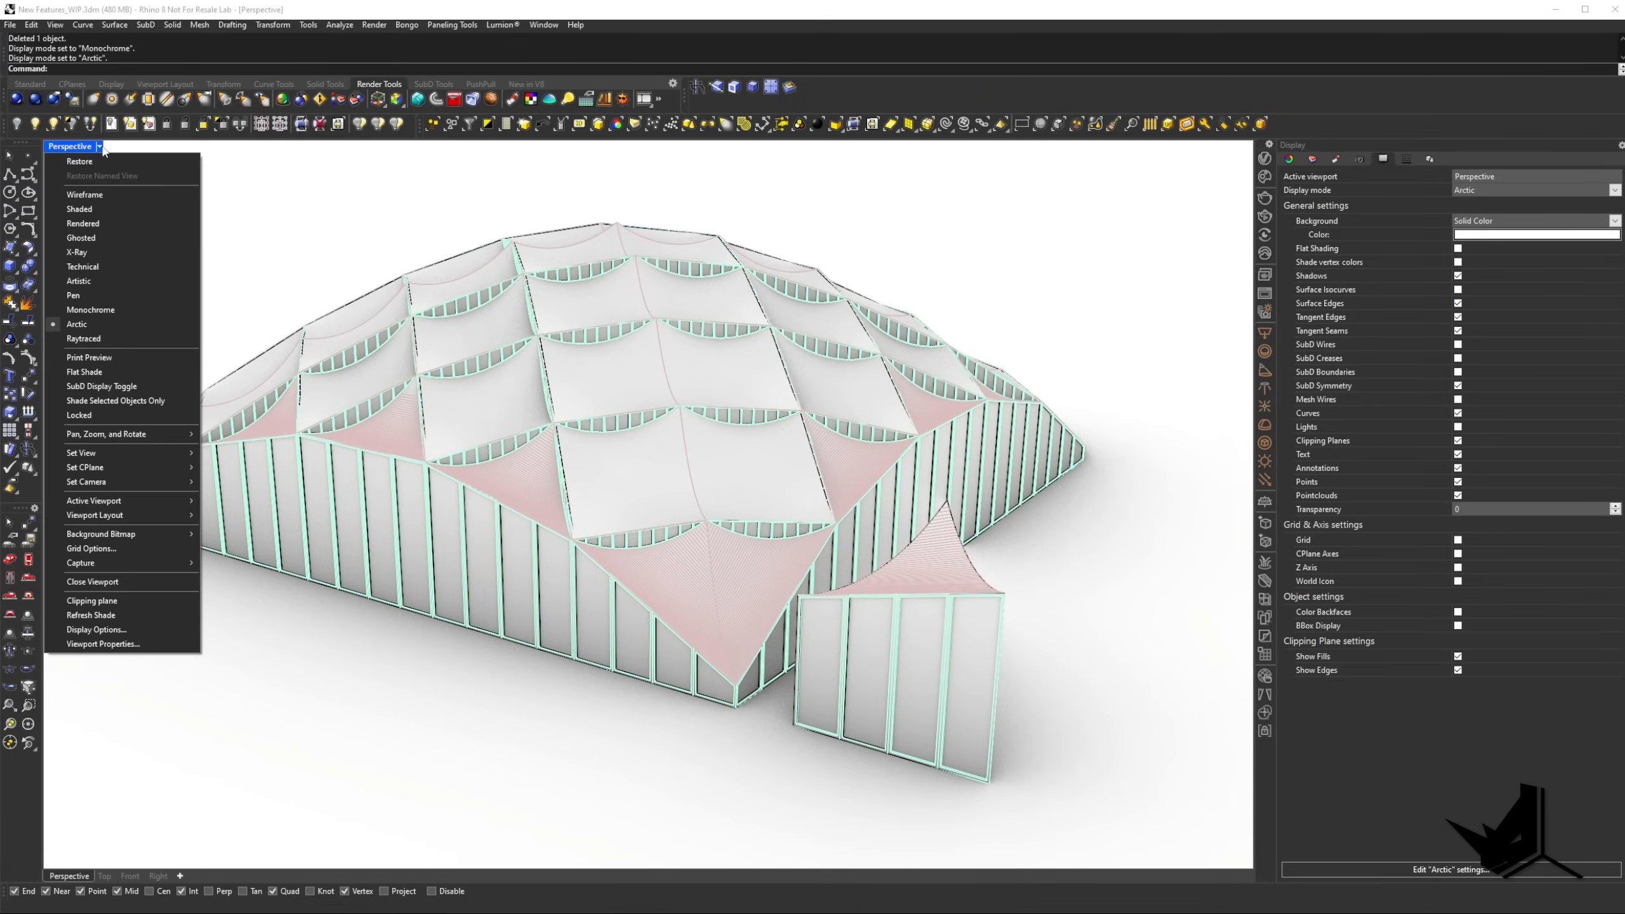
click(91, 310)
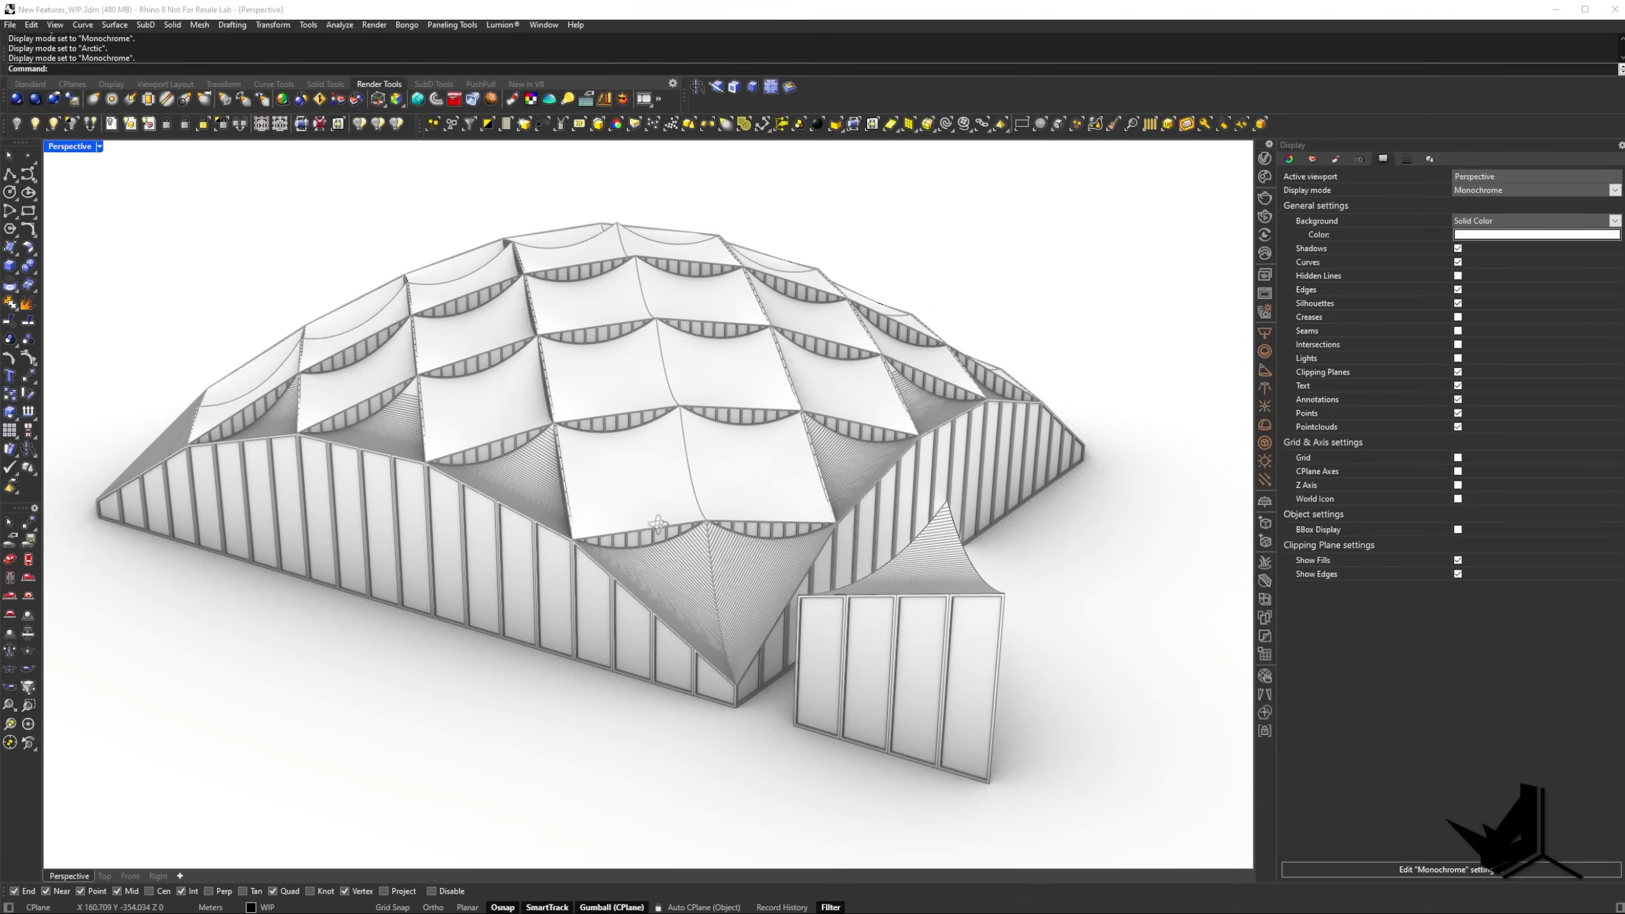
right_drag(650, 516, 773, 580)
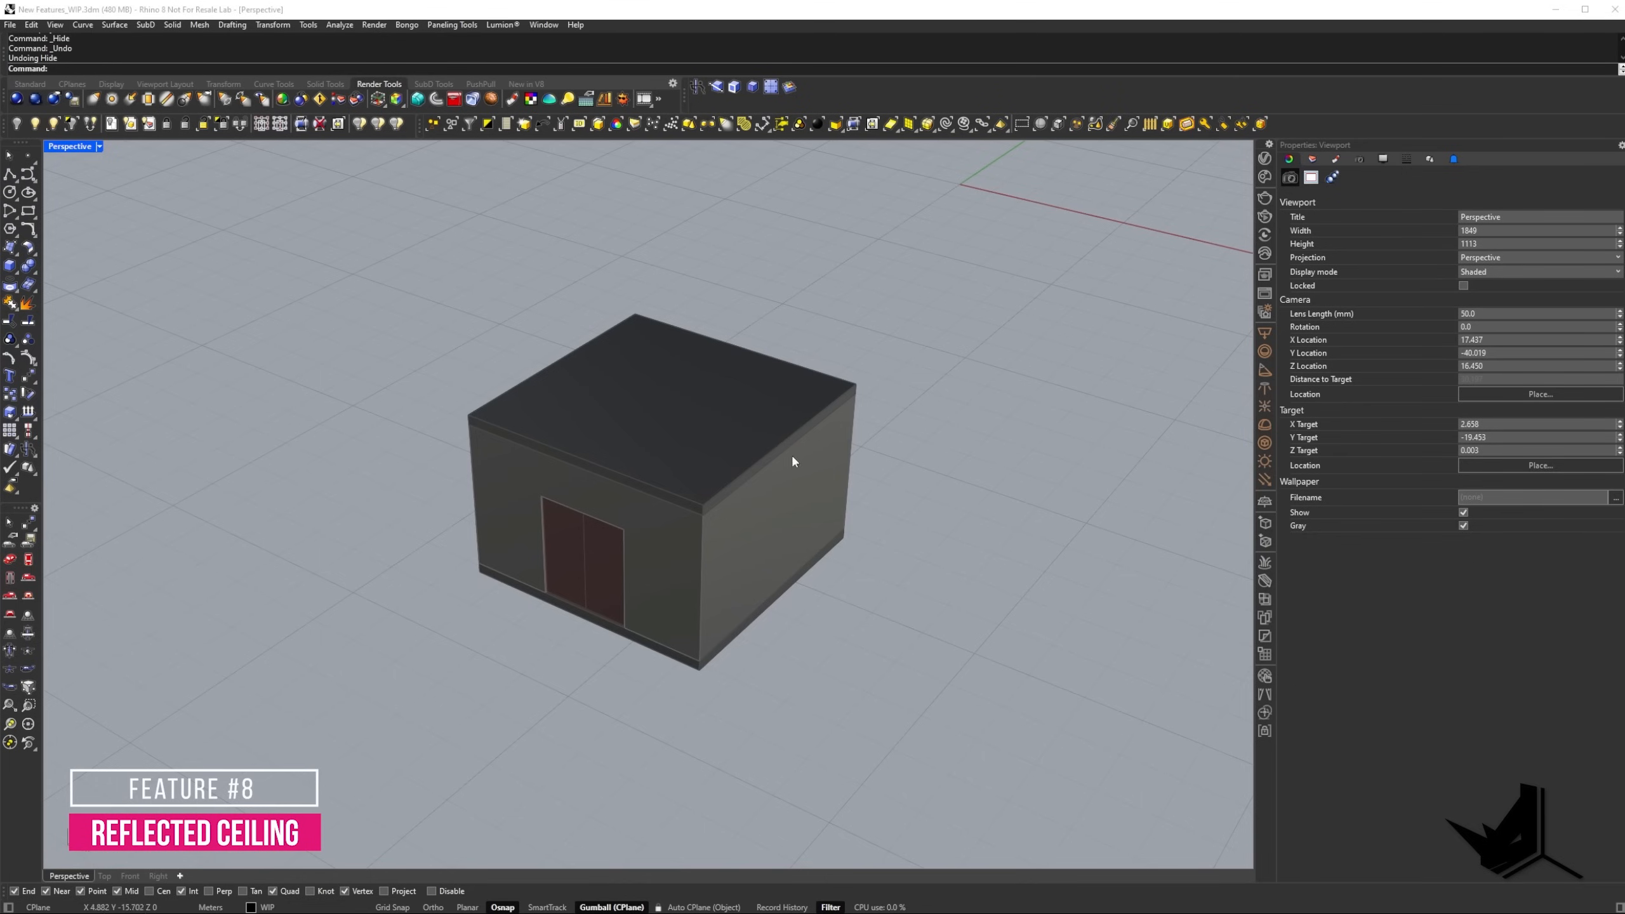
Hide the small building's roof slab and walls to expose the stepped ceiling inside.
right_drag(791, 454, 609, 425)
click(615, 415)
key(ctrl+h)
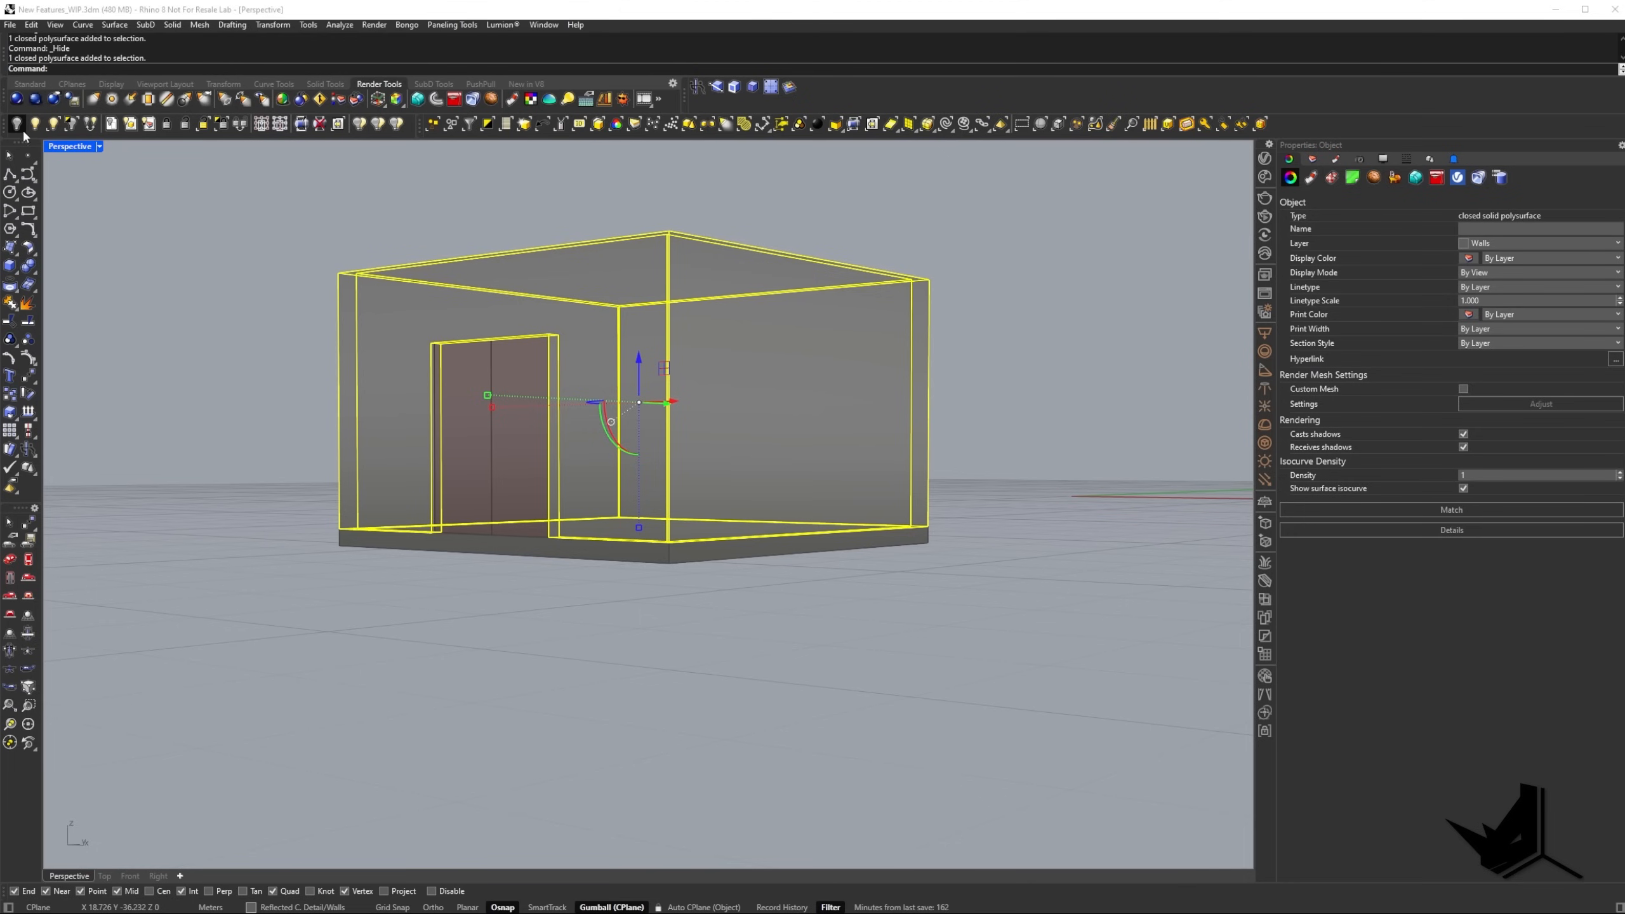
click(22, 132)
scroll(678, 391, up, 5)
right_drag(672, 384, 713, 403)
right_drag(714, 403, 603, 421)
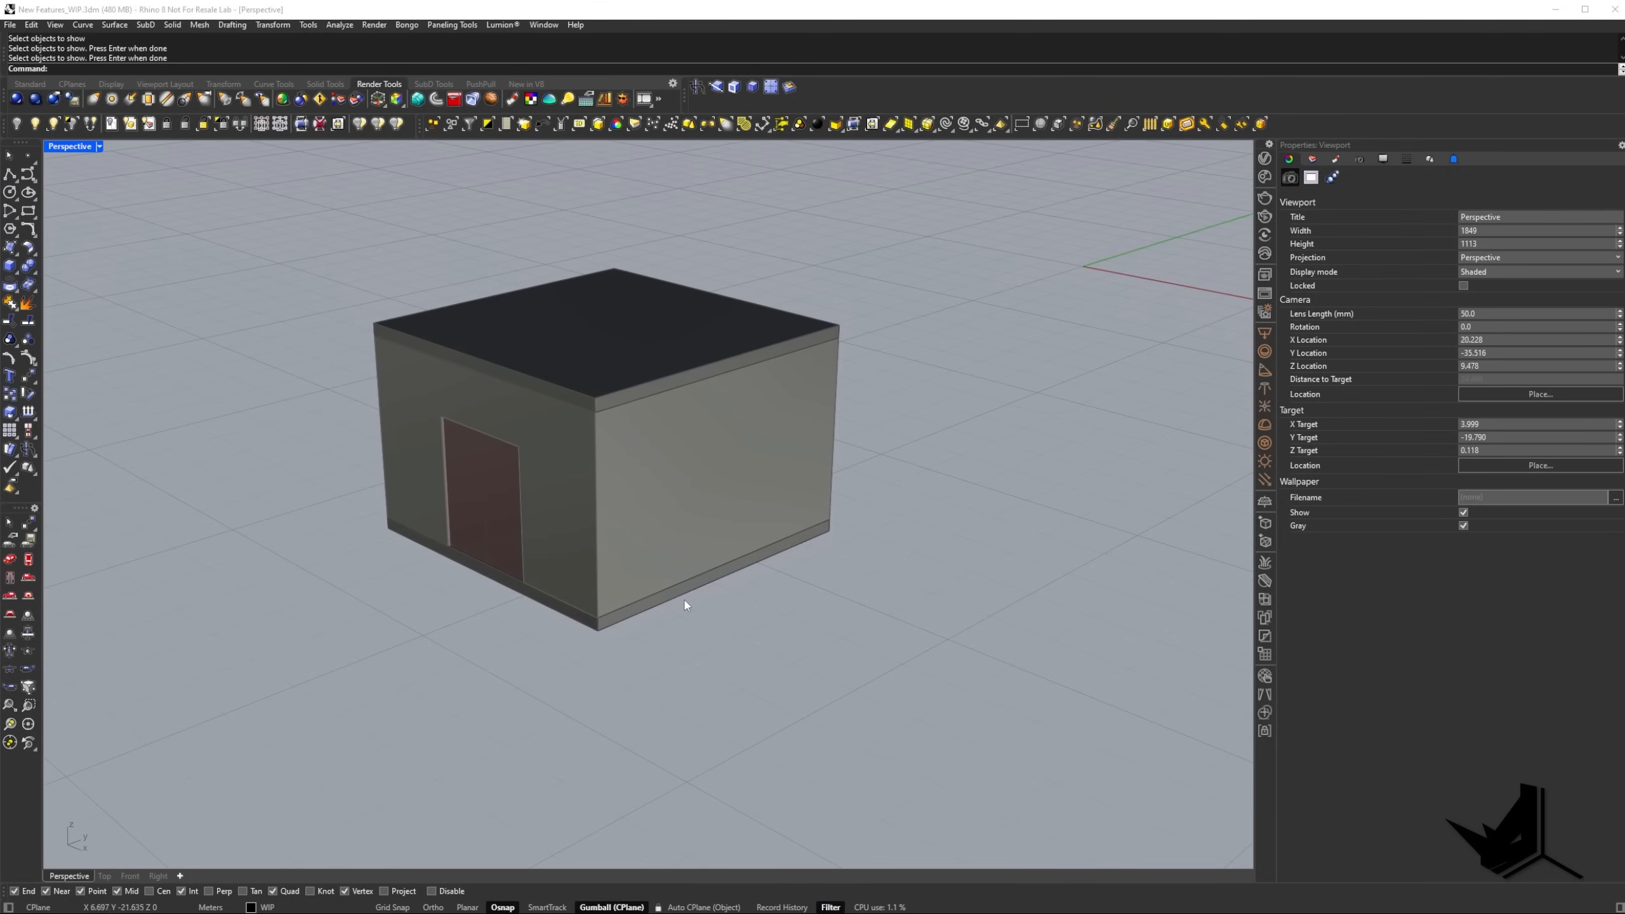
Show the hidden roof and walls again and hide the building's floor slab.
click(671, 598)
right_drag(671, 598, 537, 472)
scroll(436, 477, up, 2)
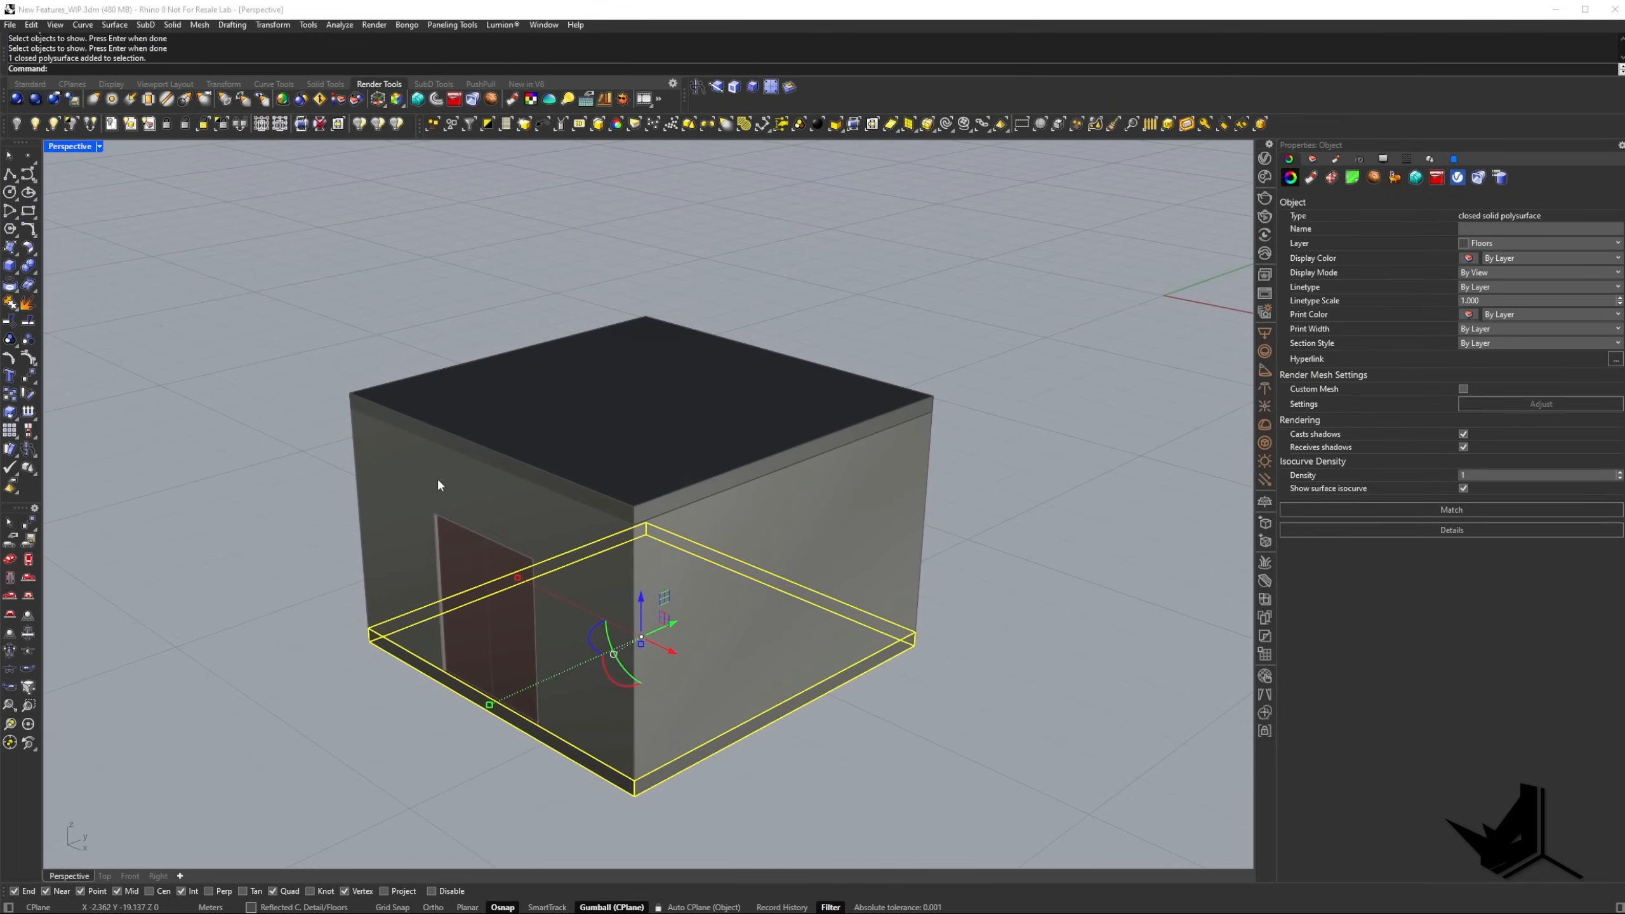
scroll(517, 485, down, 4)
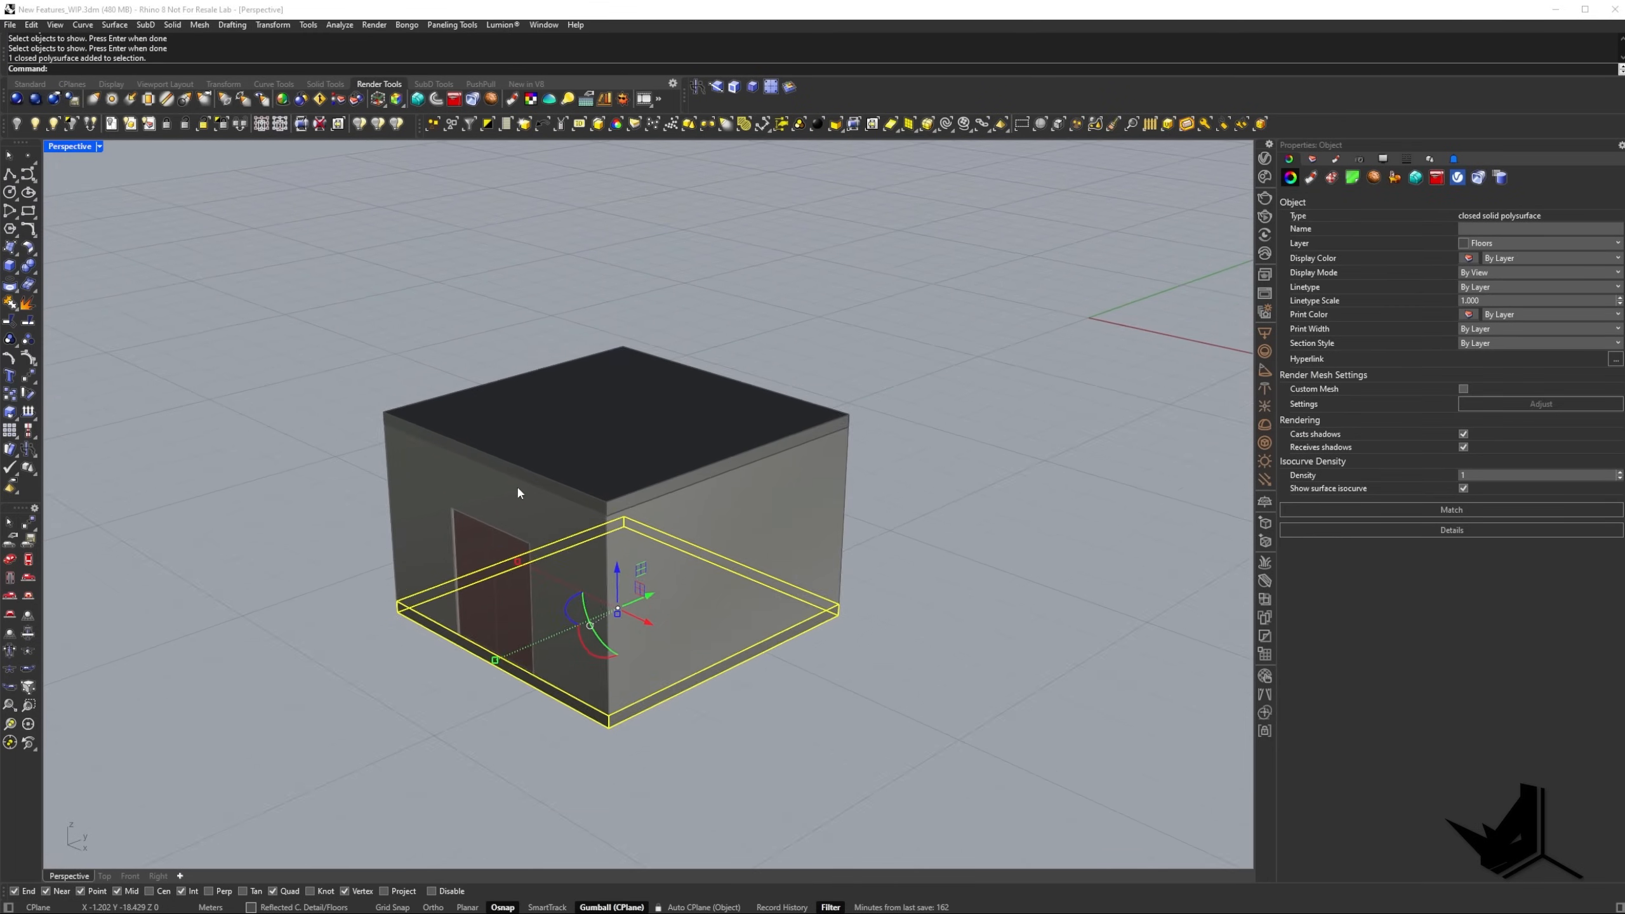
click(16, 126)
Capture the viewport area around the building and sketch red view arrows above and below it and a cut line across its walls.
right_drag(626, 441, 653, 446)
key(Print)
drag(205, 218, 1071, 830)
drag(613, 255, 605, 306)
drag(596, 291, 605, 306)
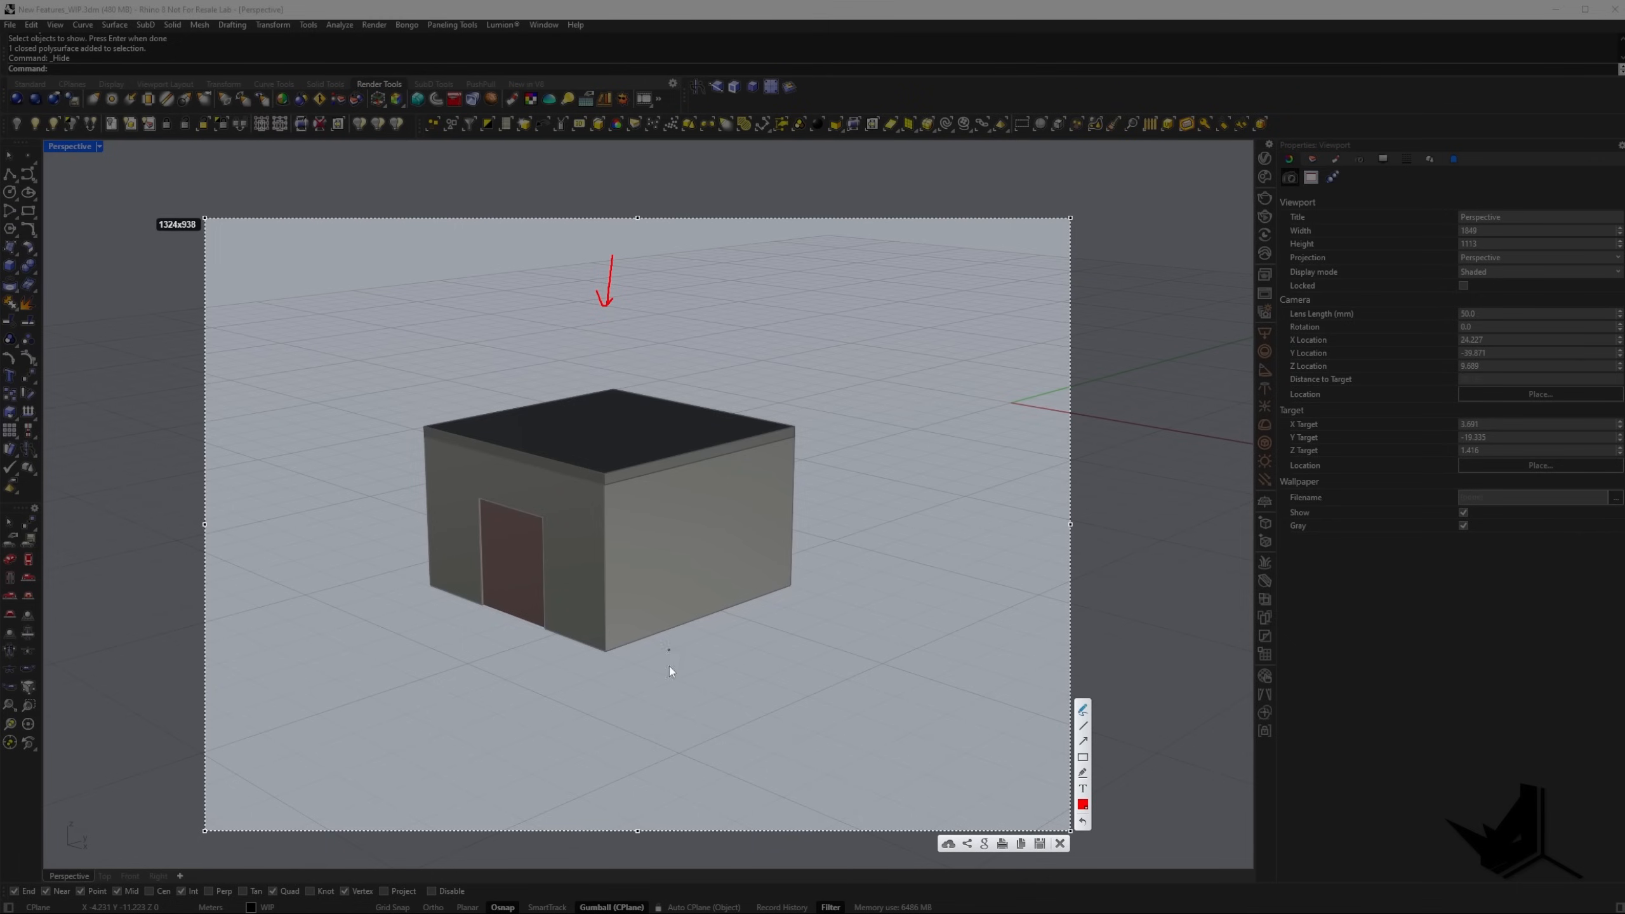
mouse_move(651, 777)
mouse_down()
mouse_move(645, 704)
mouse_move(670, 697)
mouse_up()
mouse_move(400, 525)
mouse_down()
mouse_move(453, 549)
mouse_move(775, 520)
mouse_up()
drag(526, 514, 425, 527)
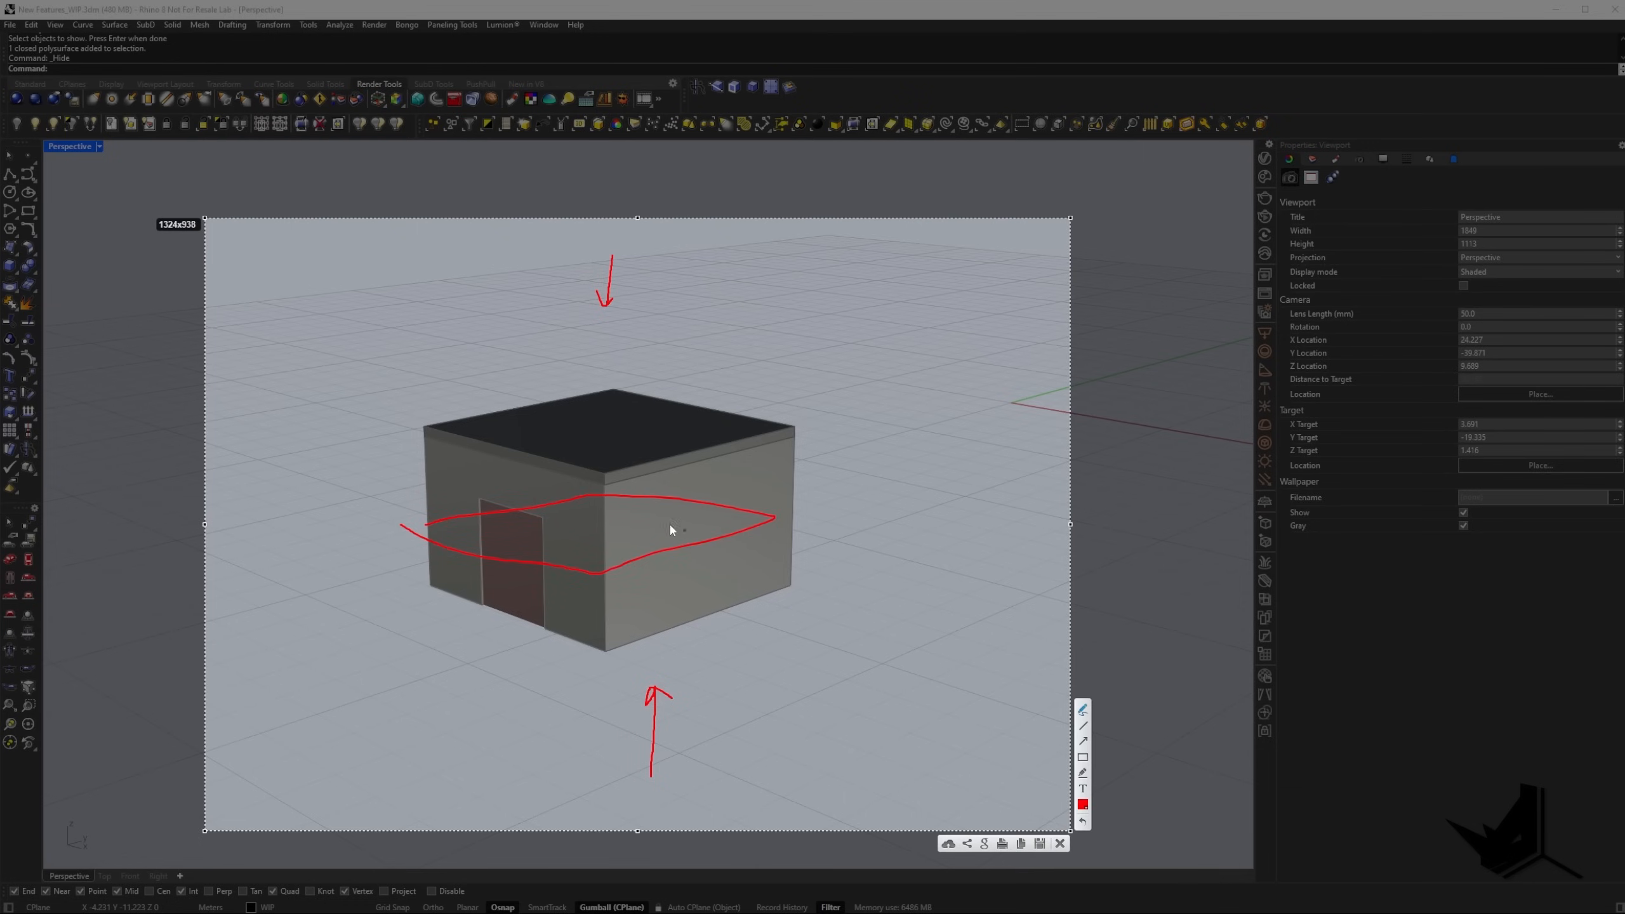
key(Escape)
In the Top viewport, set the projection to Parallel Reflected and the display mode to Monochrome.
mouse_move(694, 457)
shift+right_down()
mouse_move(631, 443)
mouse_move(664, 469)
mouse_move(650, 455)
shift+right_up()
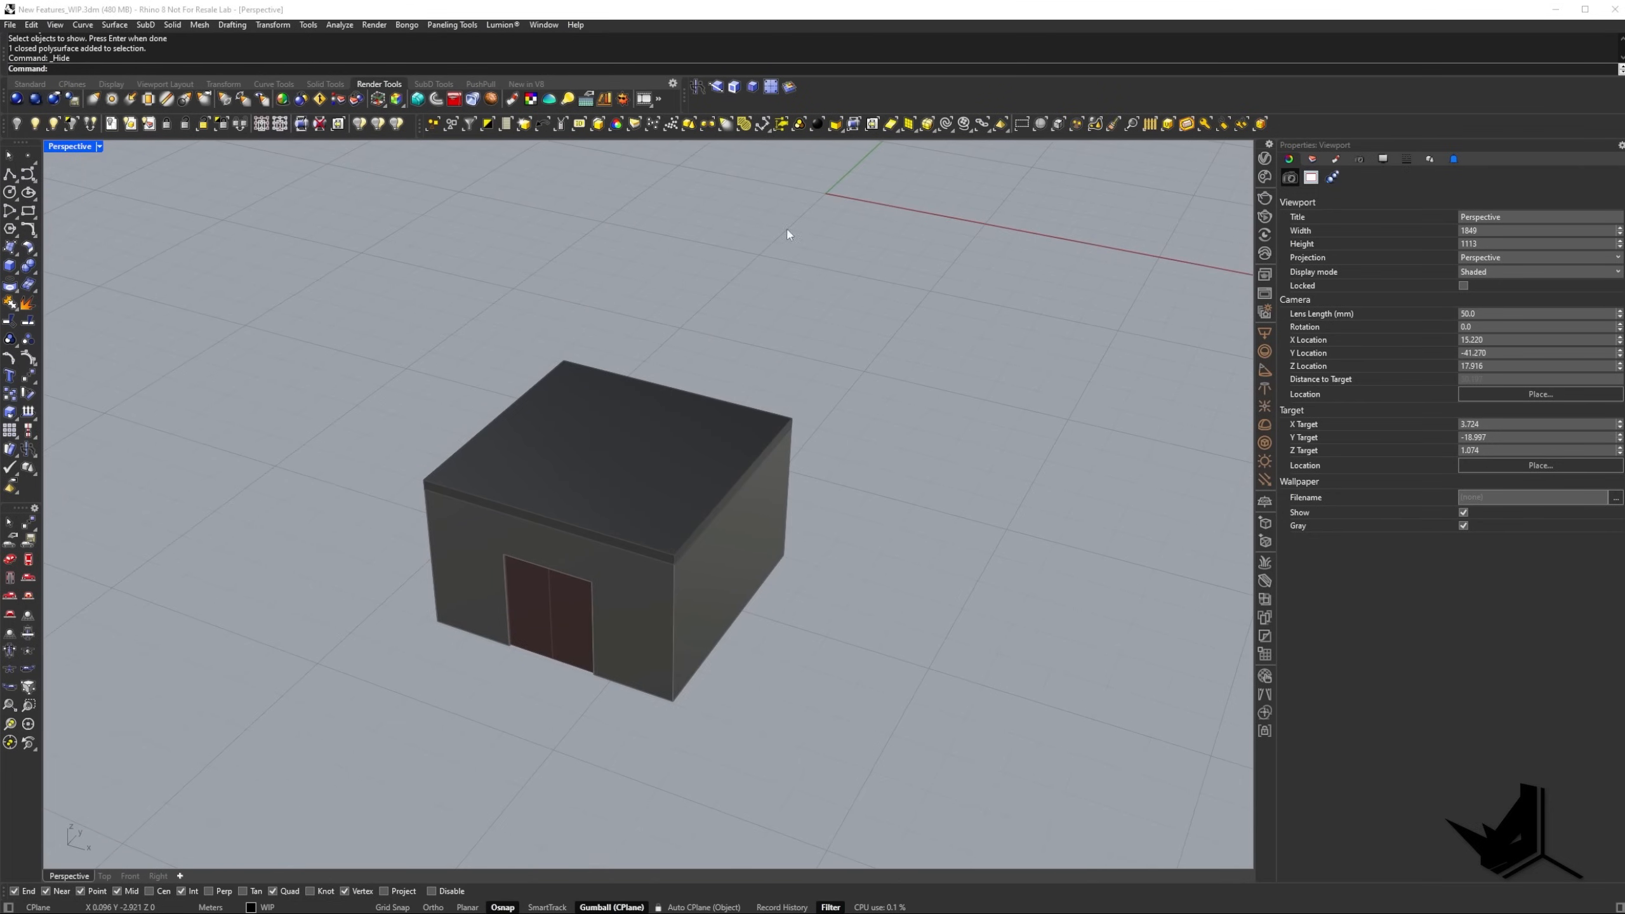
click(31, 562)
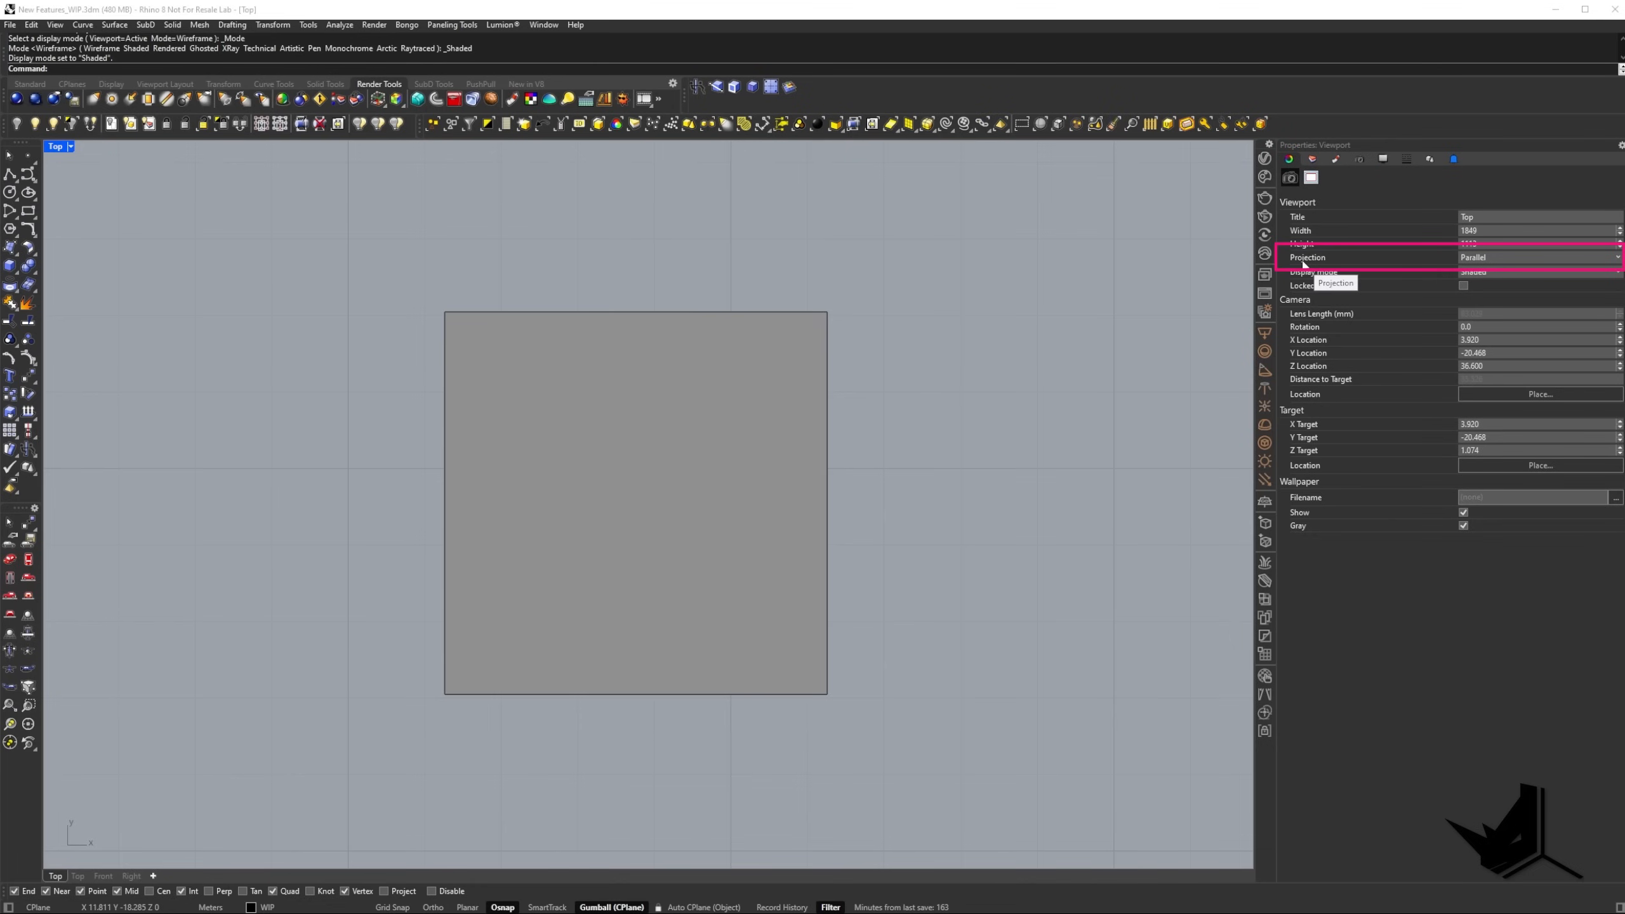
click(1510, 257)
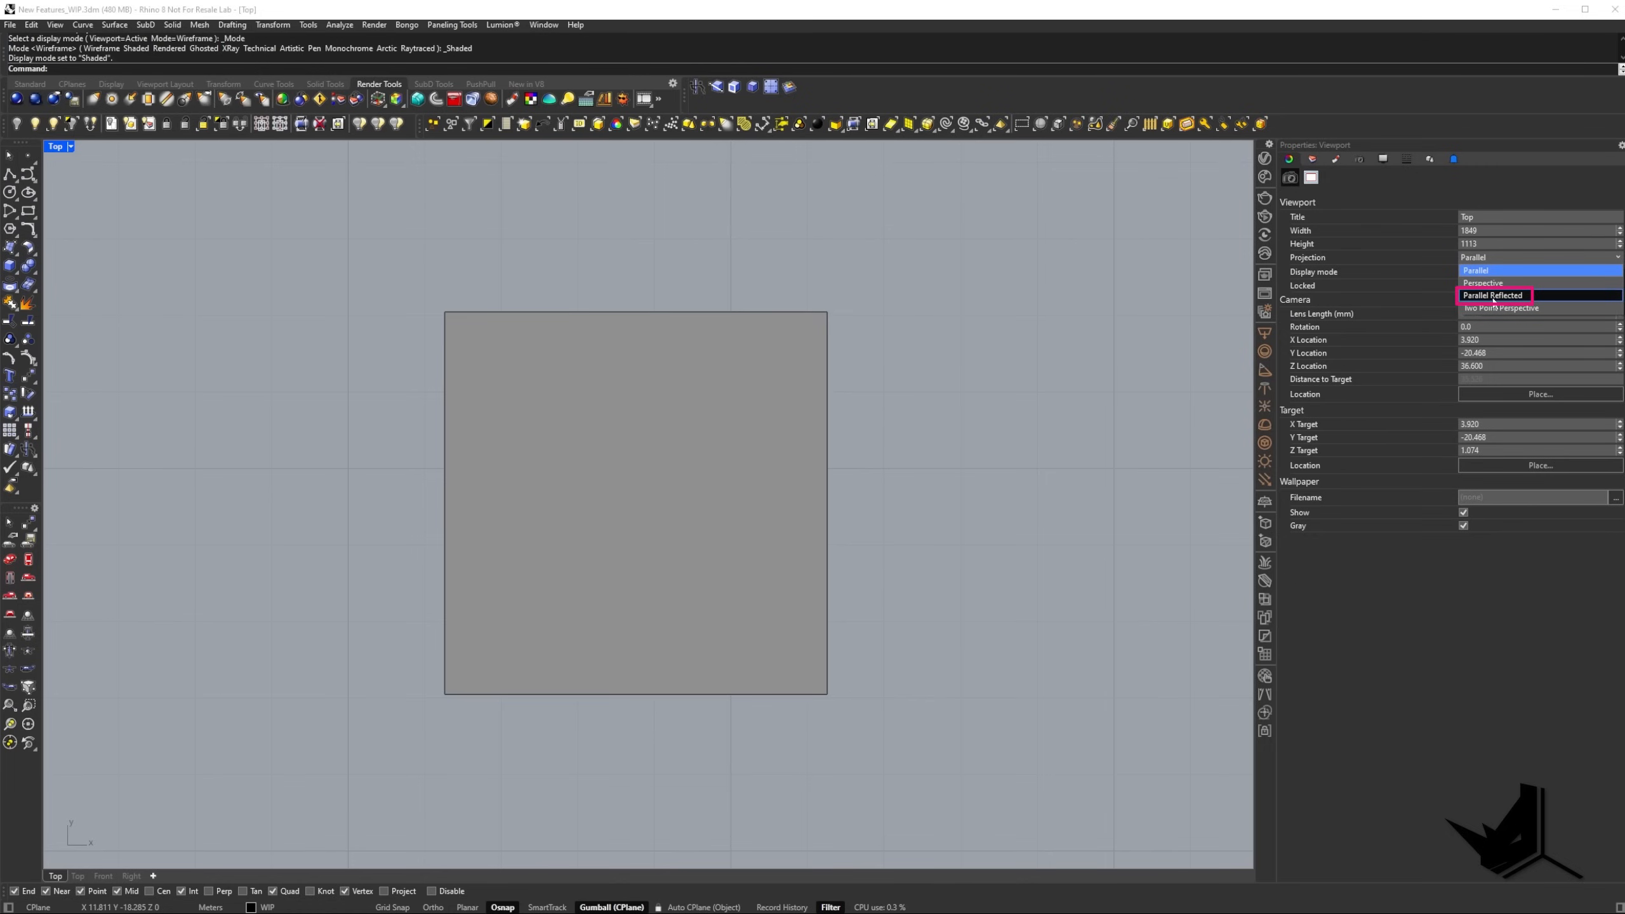
click(1494, 295)
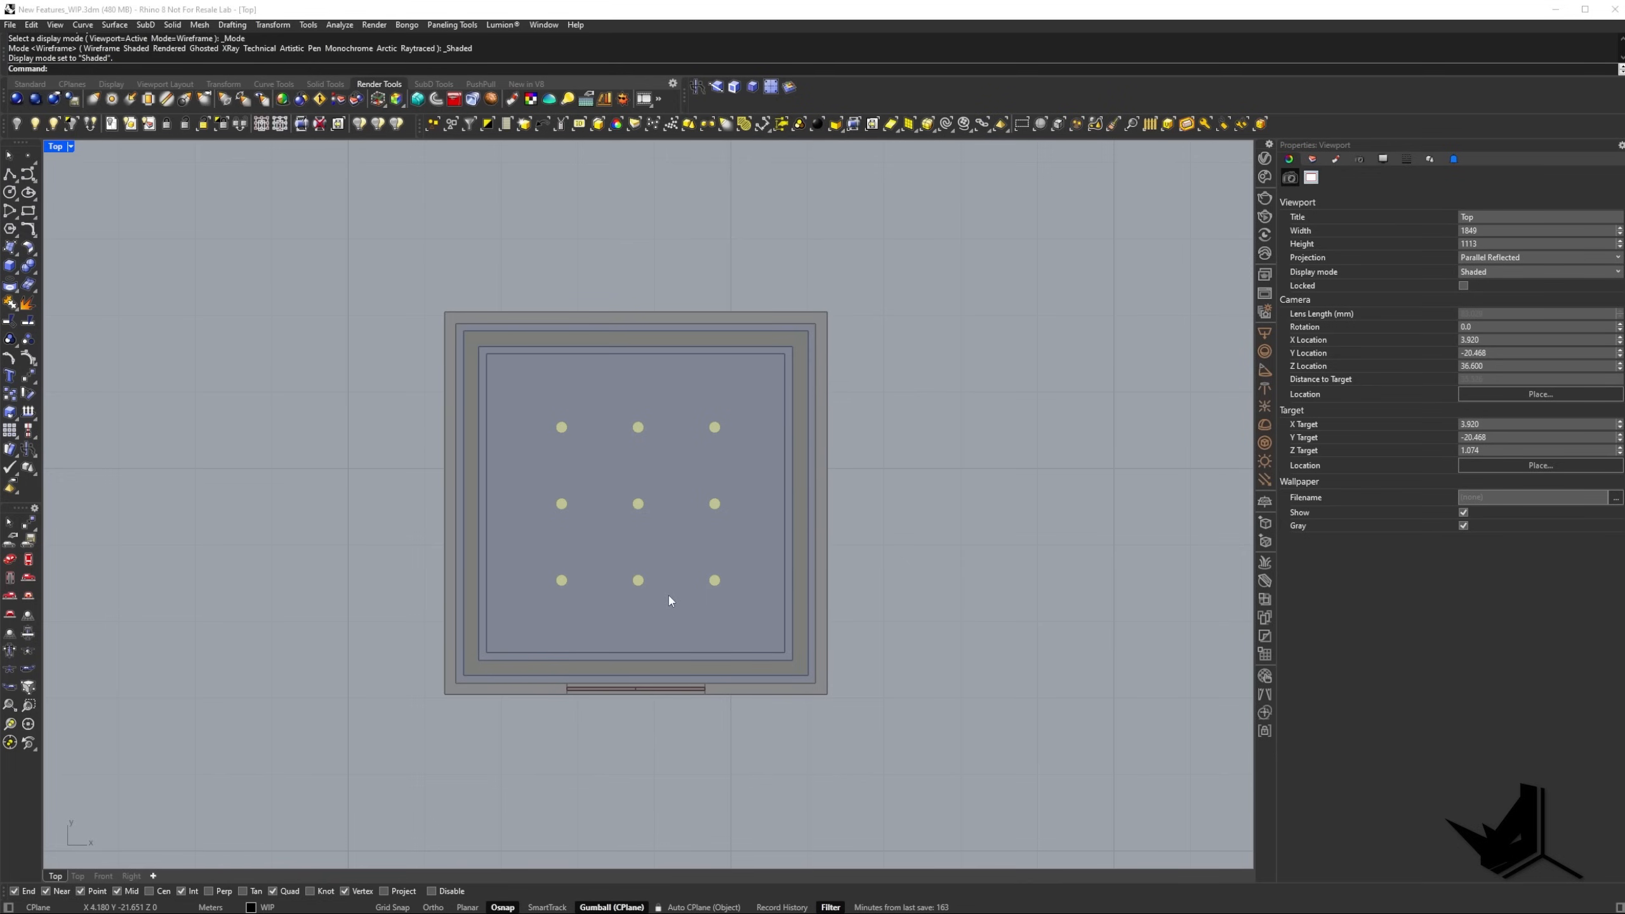
click(71, 147)
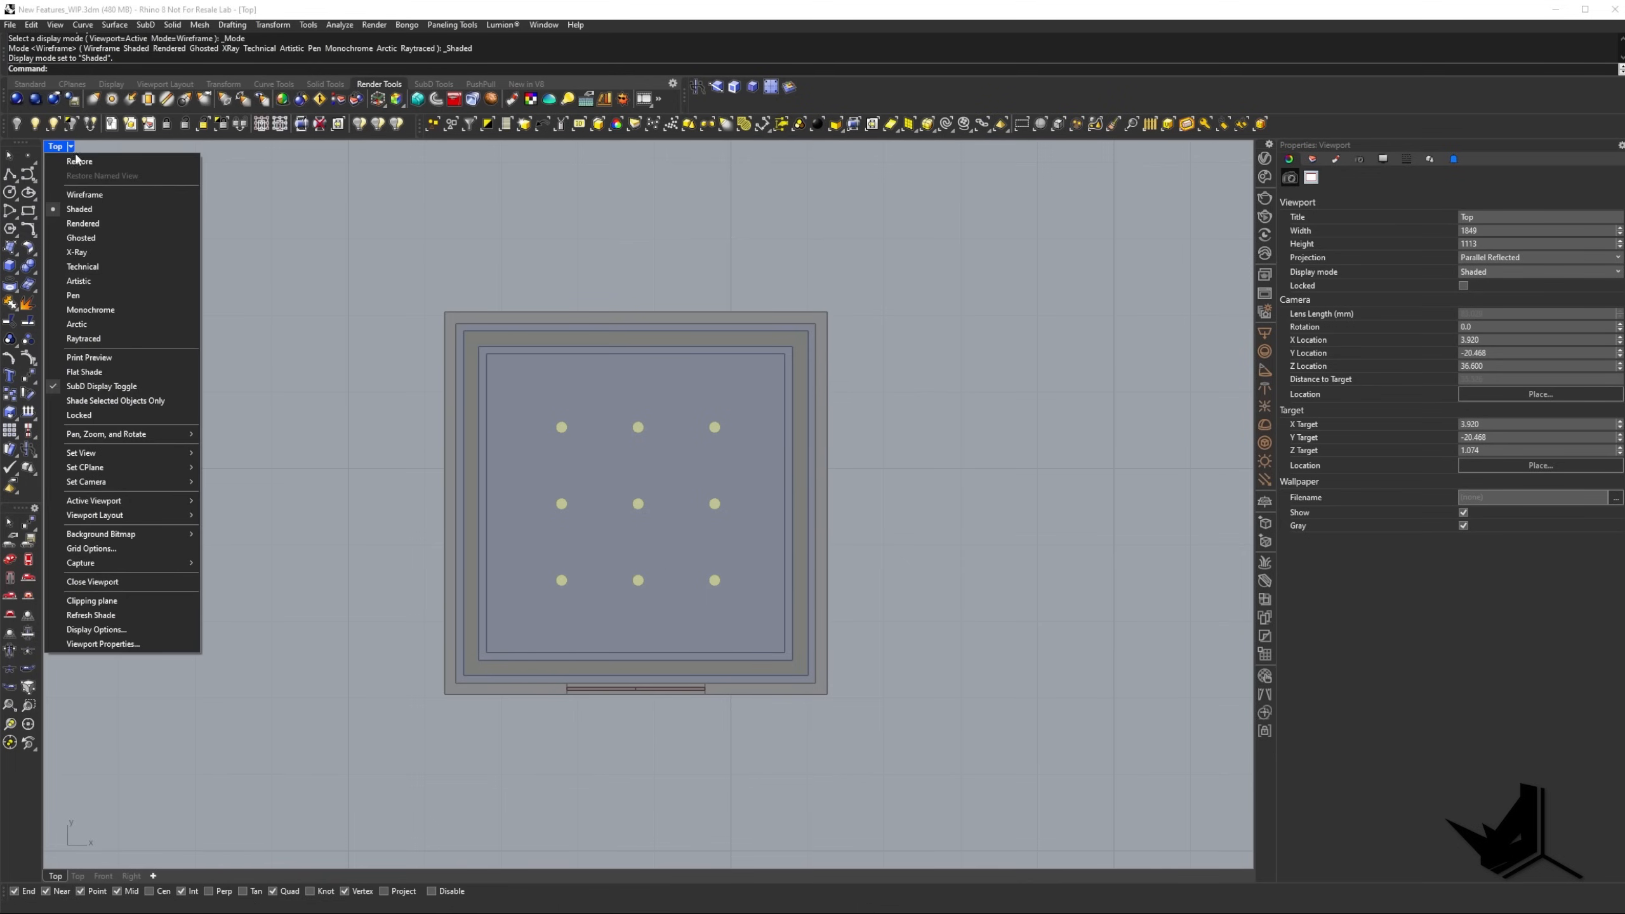
click(90, 309)
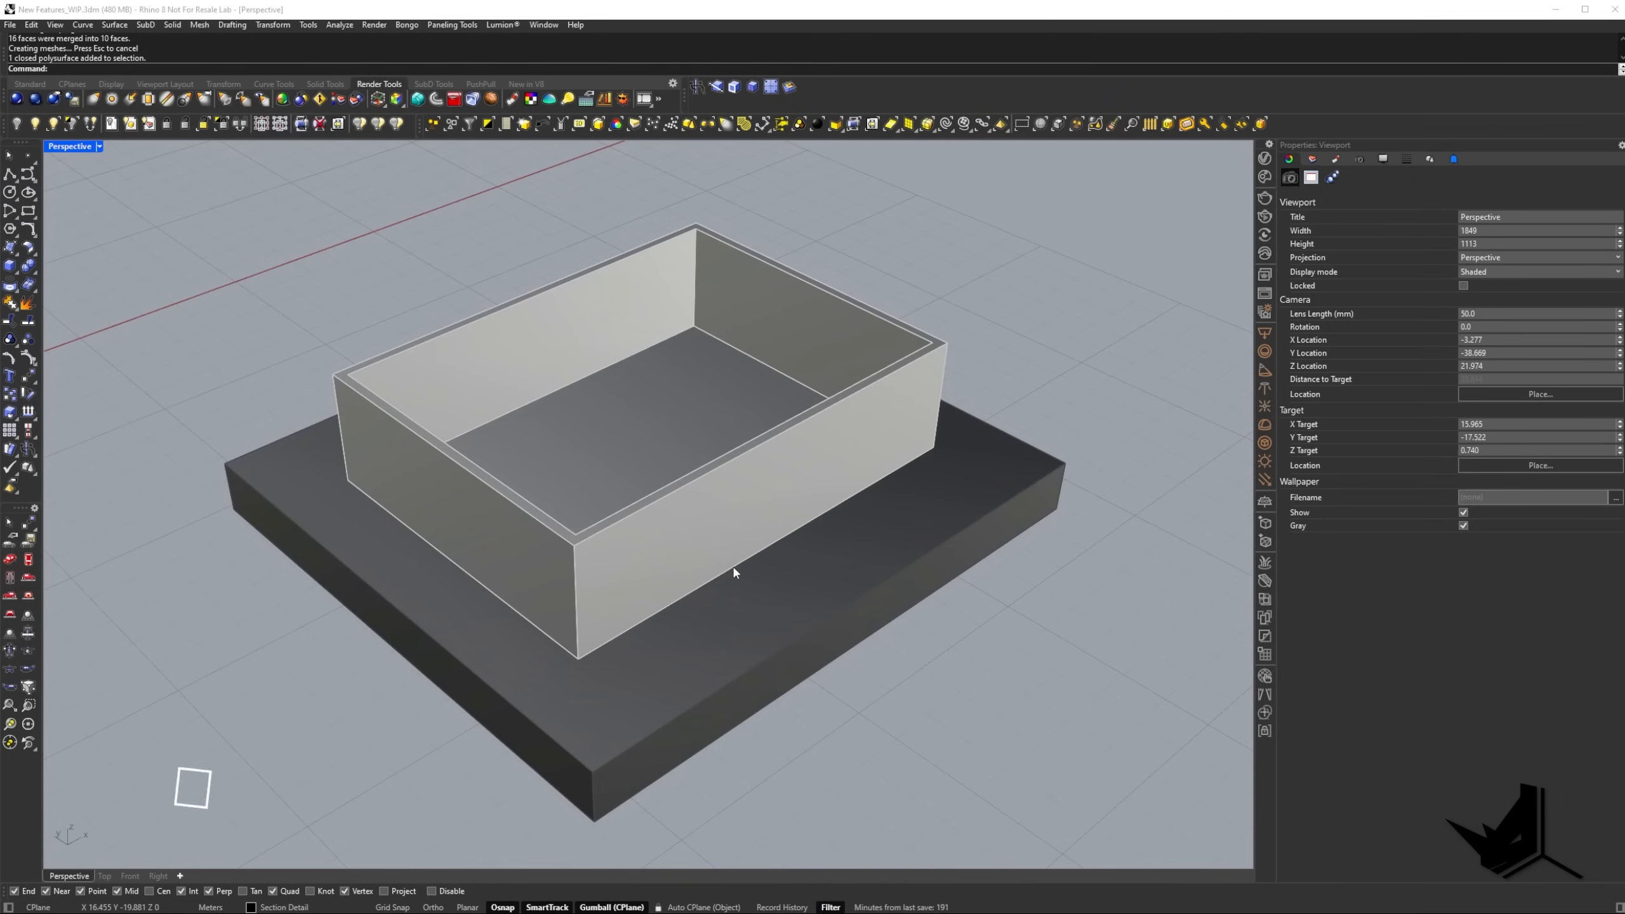
Select the walls of the section model and check the section style options in their object properties.
click(755, 485)
shift+right_drag(728, 474, 777, 466)
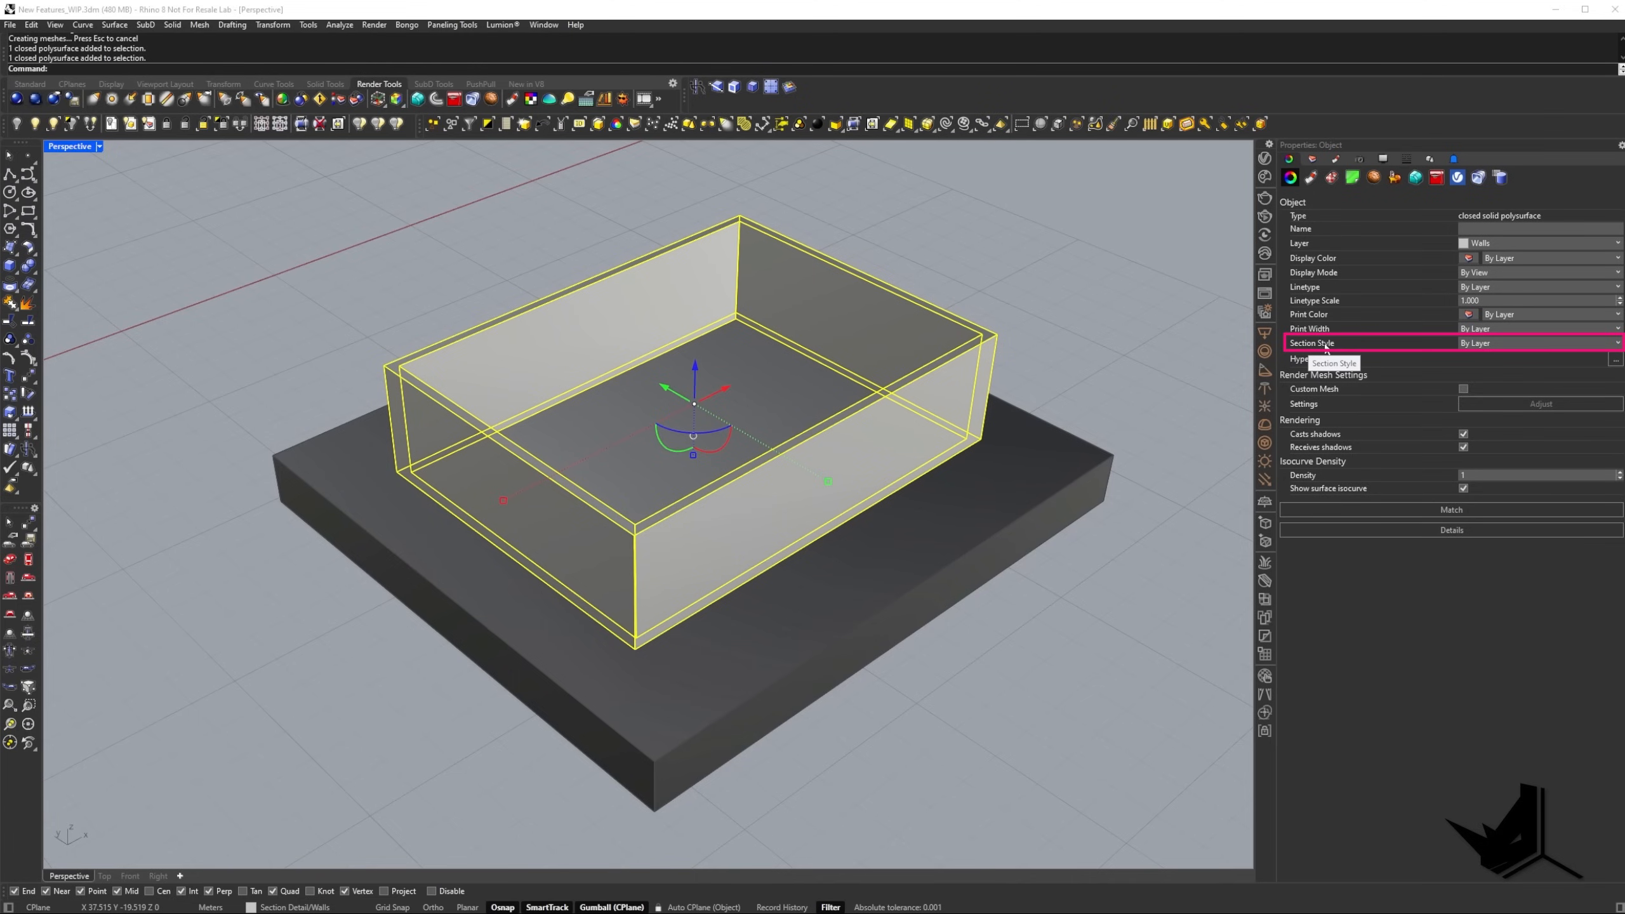
click(1509, 344)
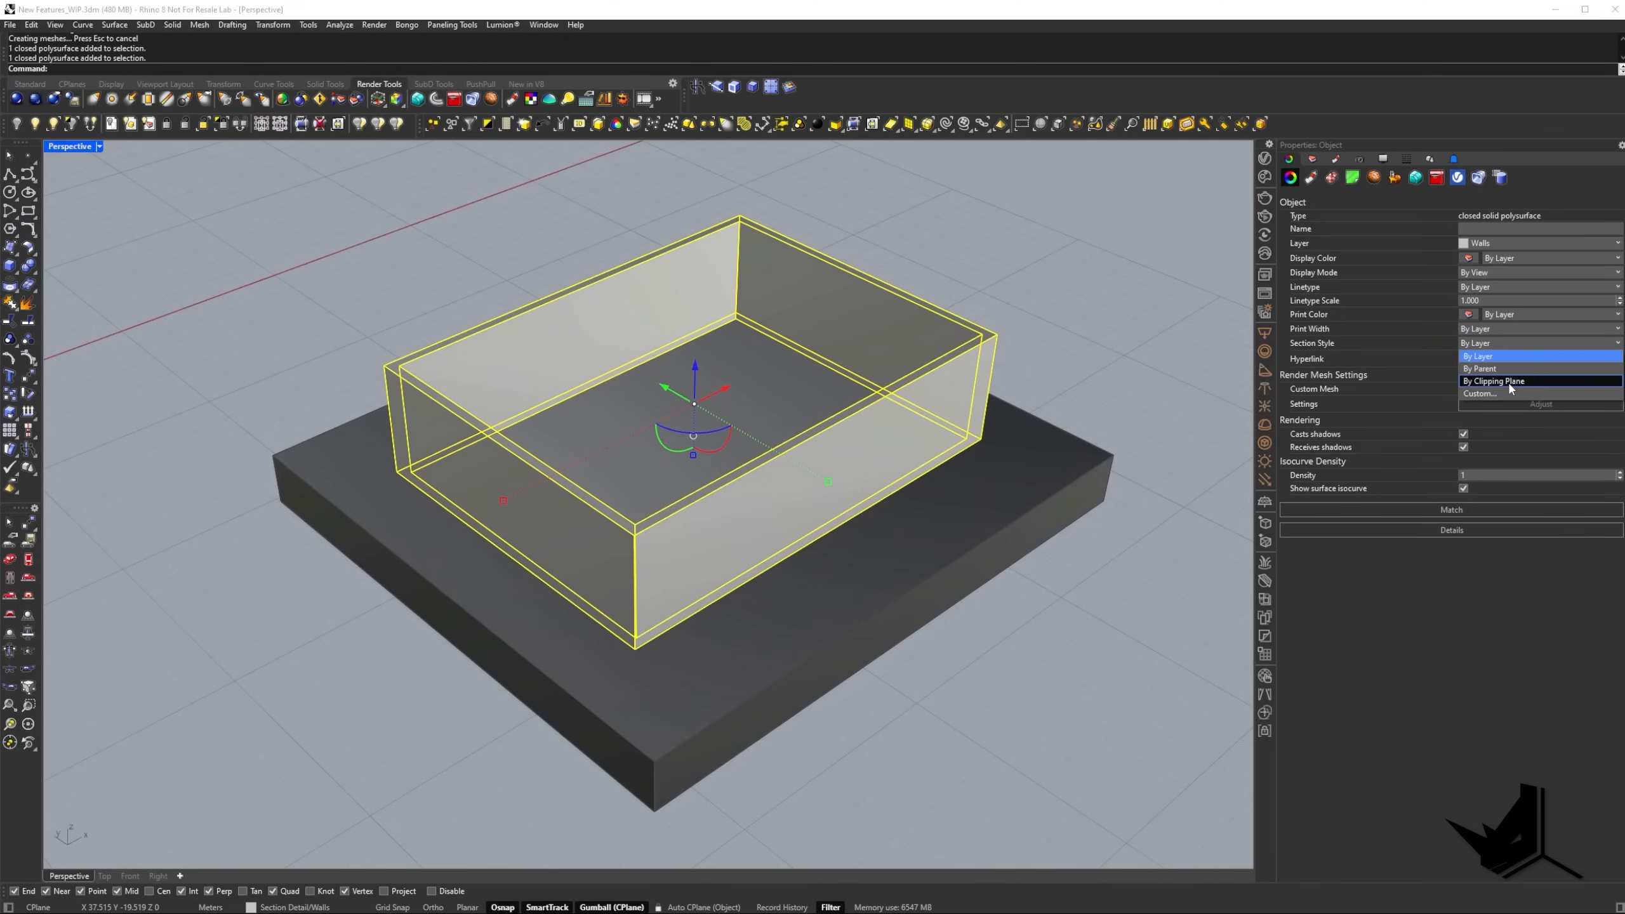
click(1486, 630)
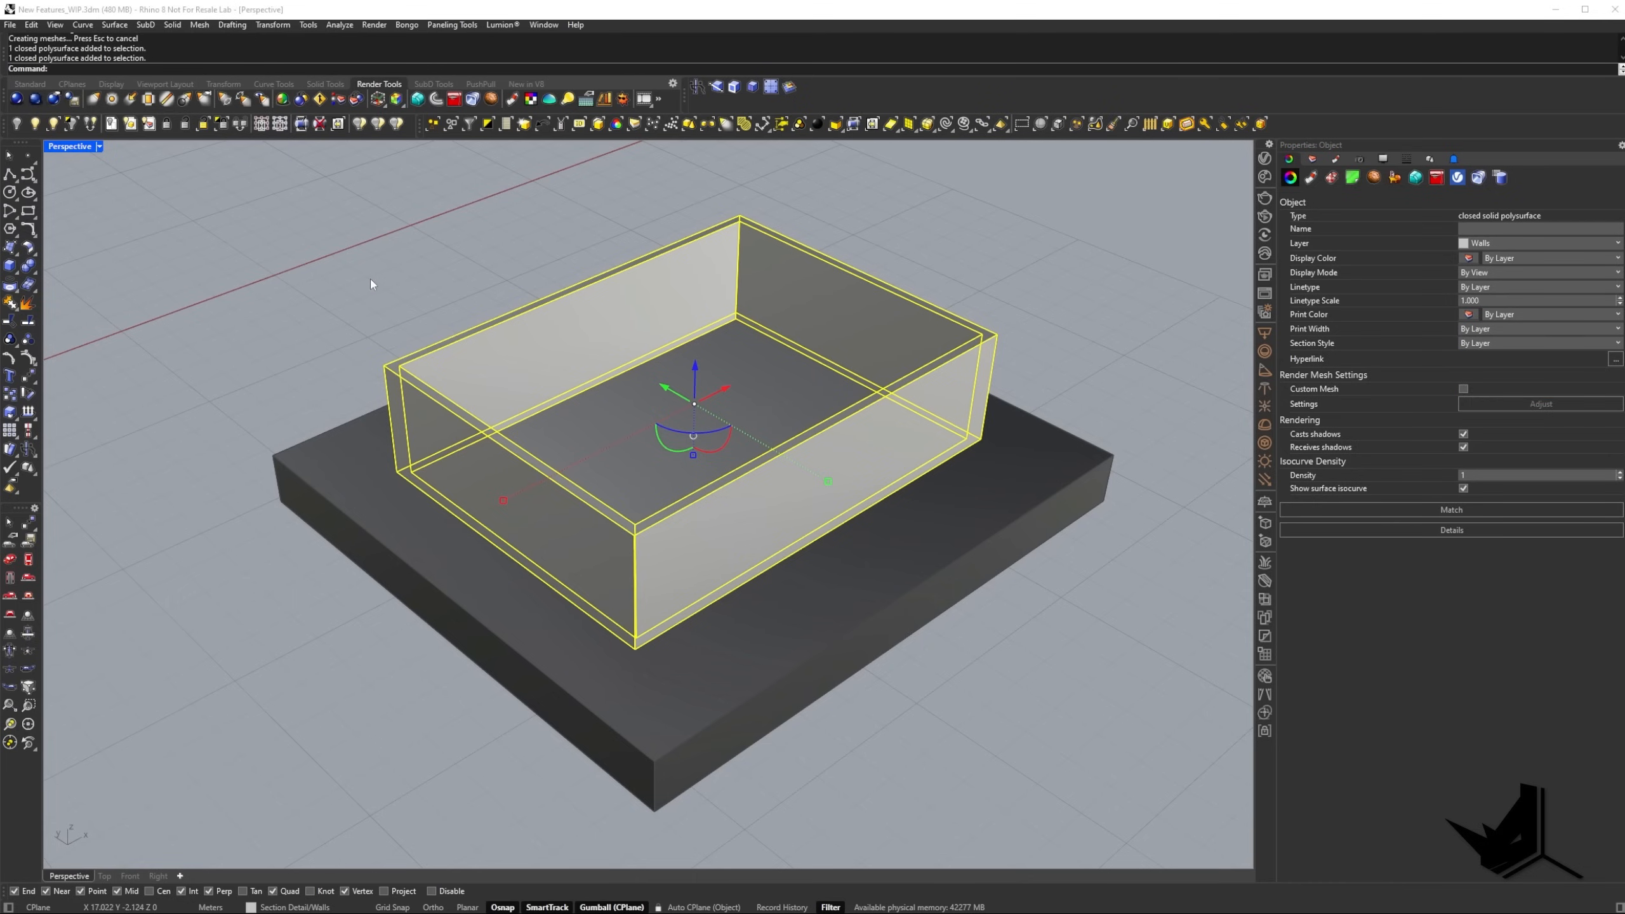
Create a vertical clipping plane along the short side face of the ground block, from its lower corner edge up to its top.
click(31, 86)
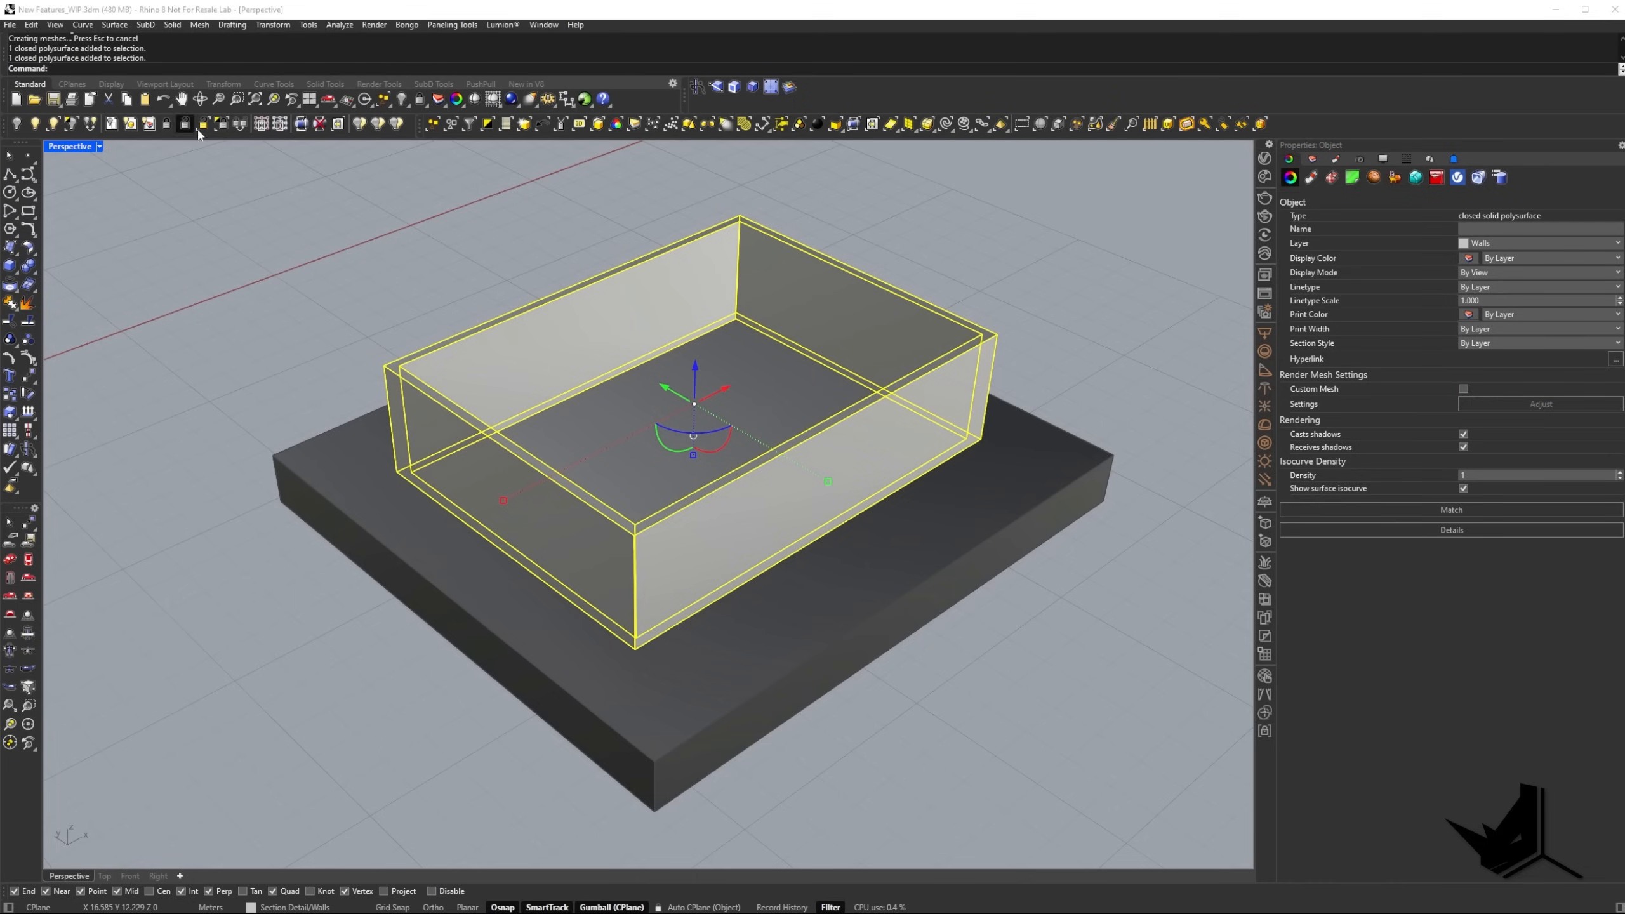
click(75, 85)
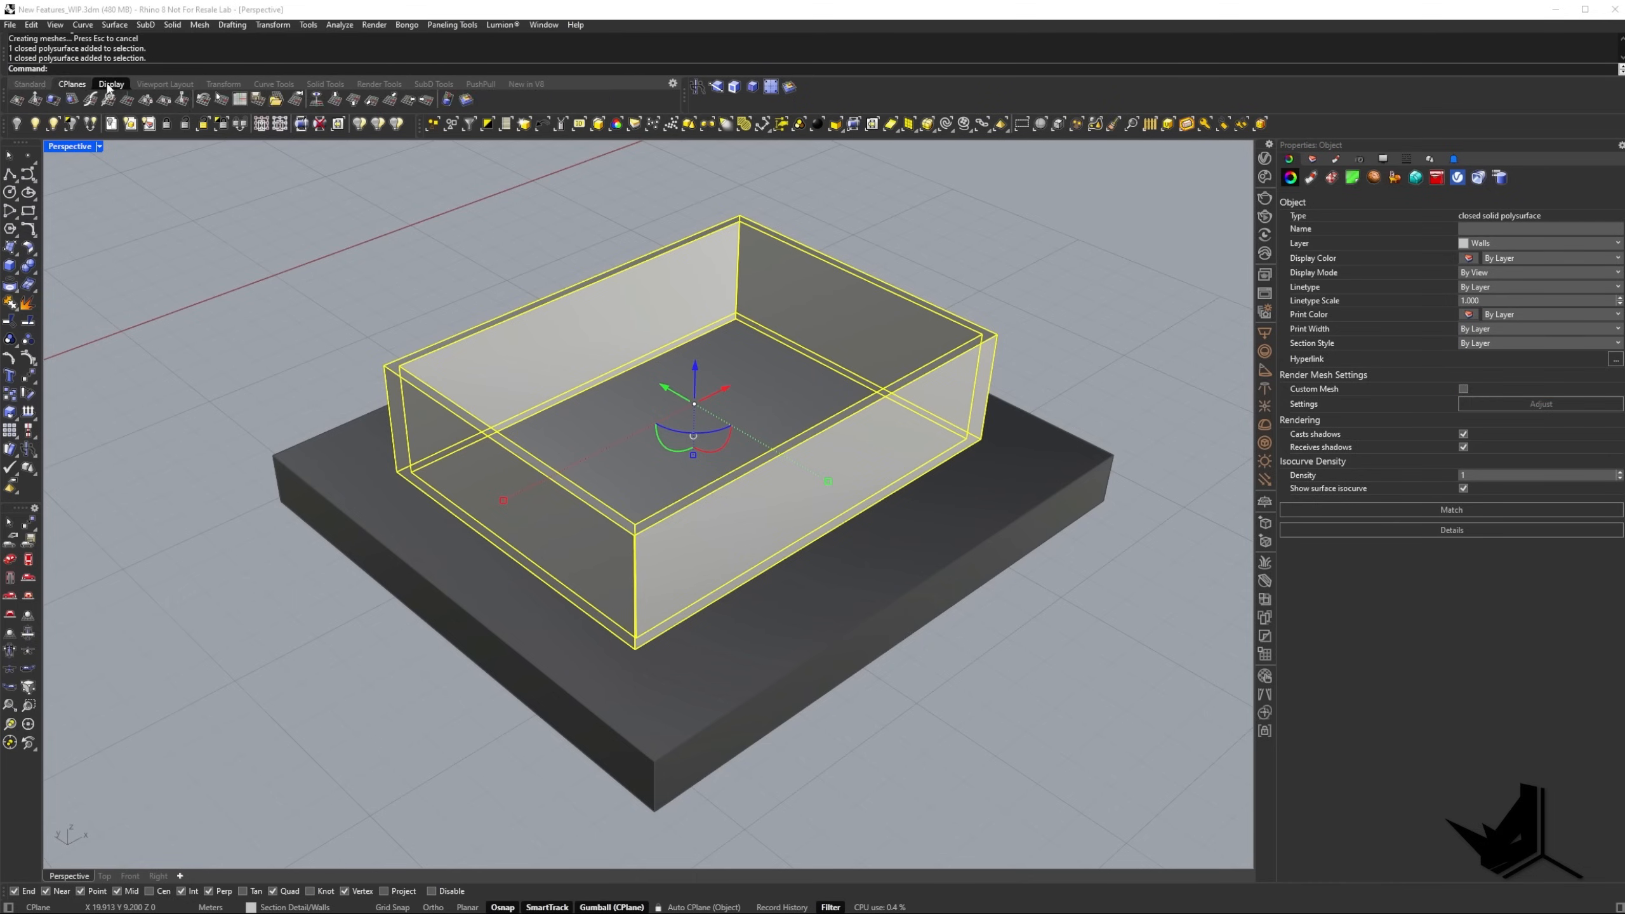
click(301, 125)
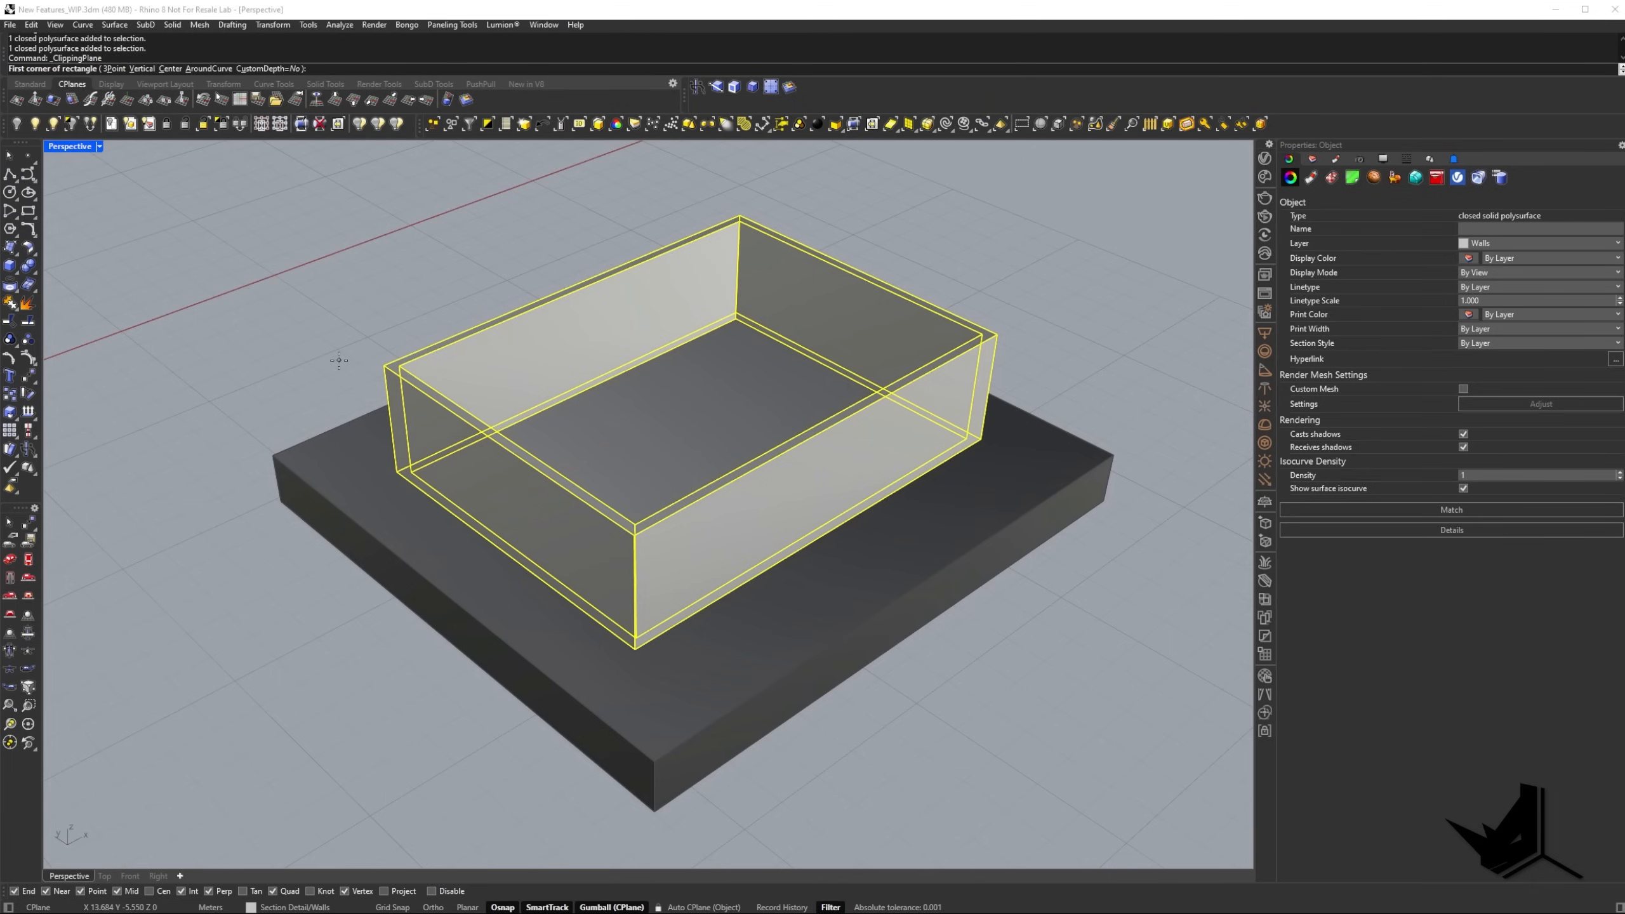
click(142, 69)
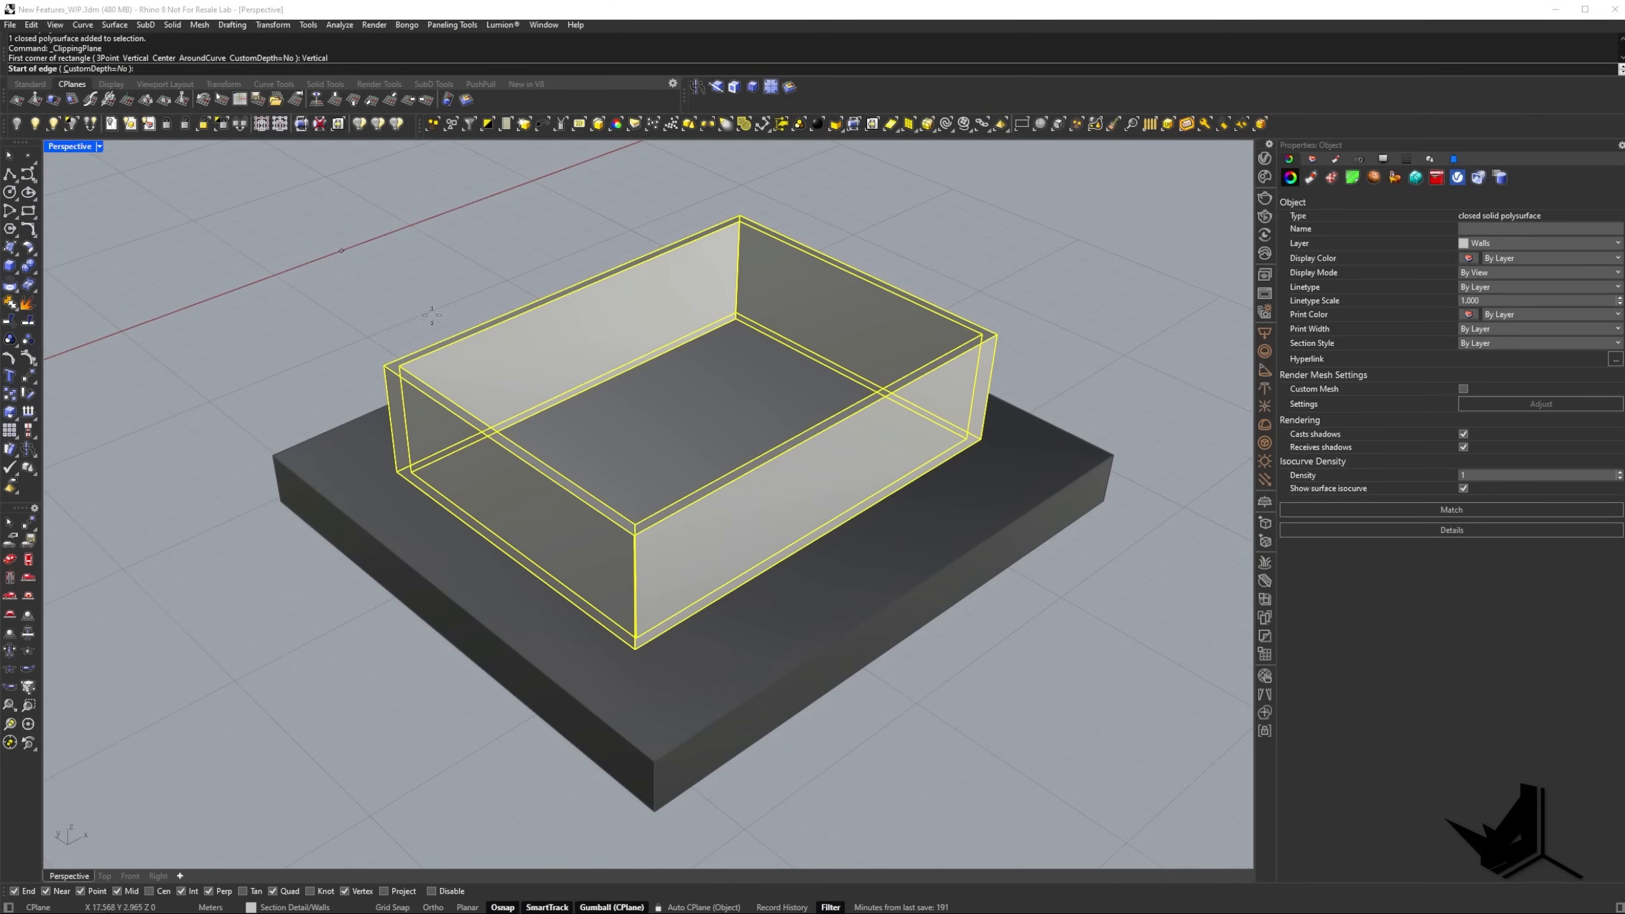
click(655, 809)
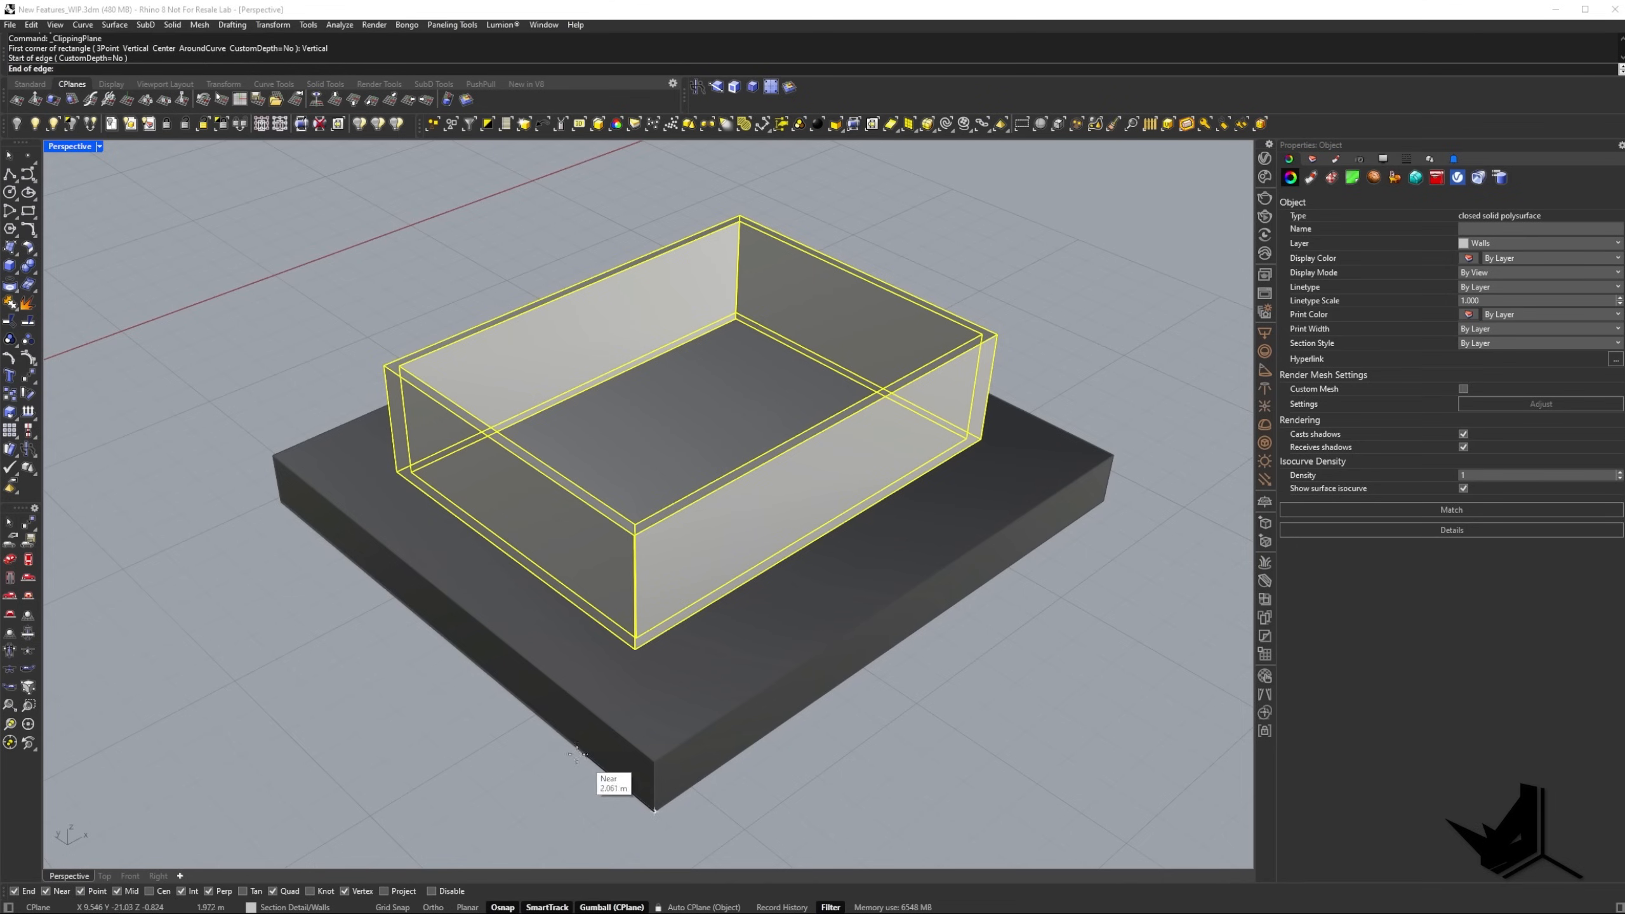
click(280, 502)
click(274, 456)
click(463, 601)
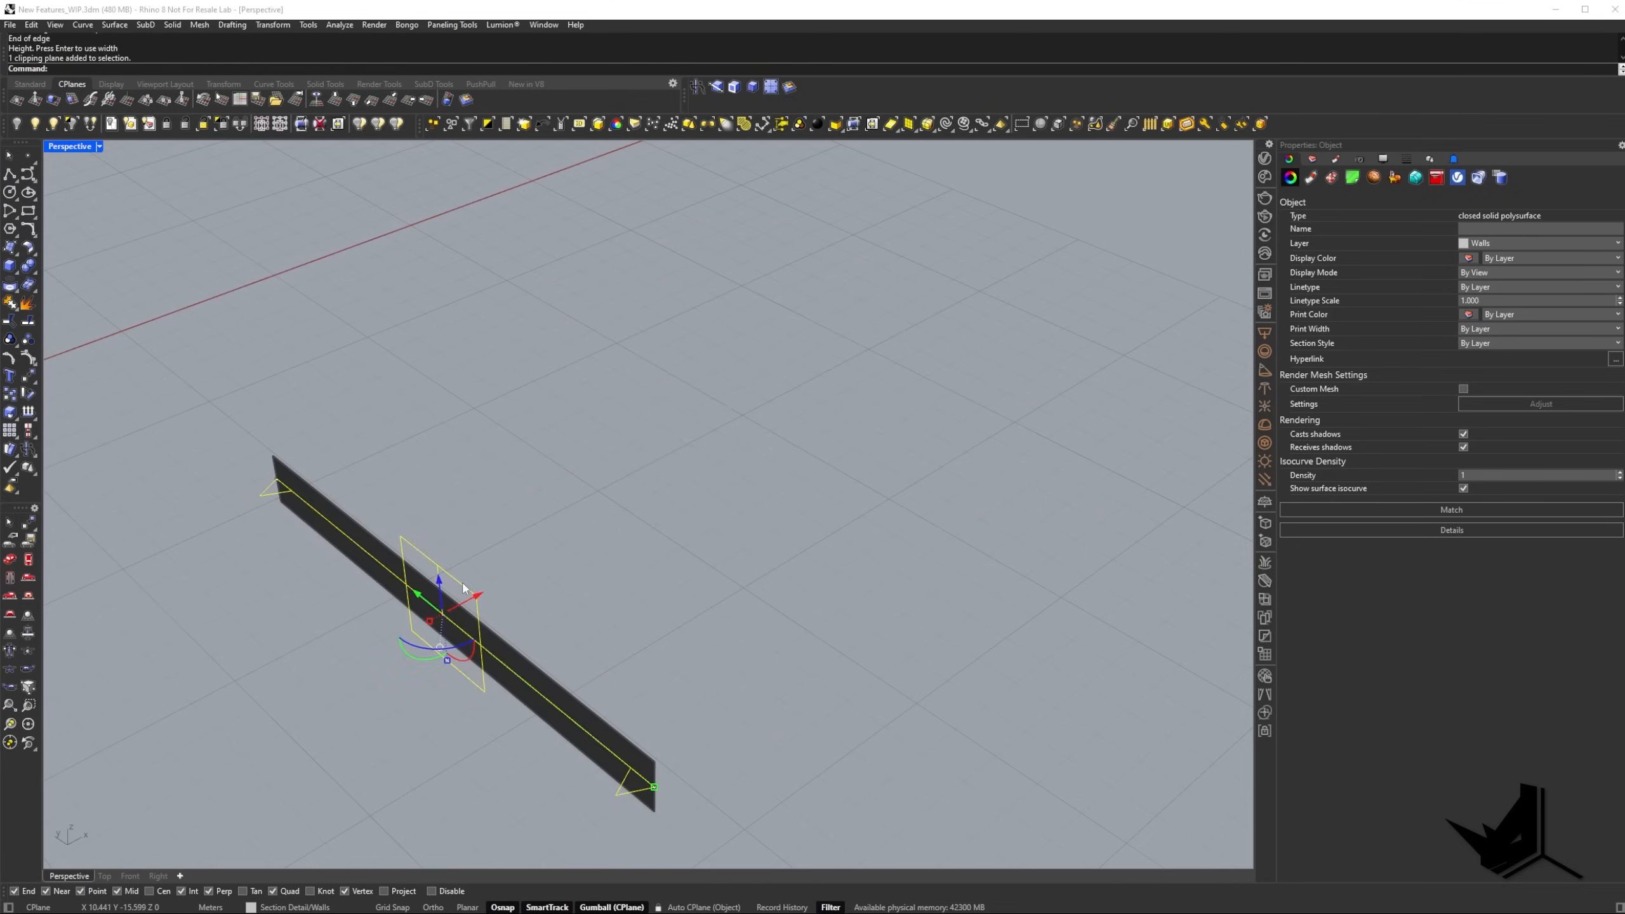
Move the clipping plane along X into the middle of the model and flip its direction with the Flip command.
drag(483, 598, 708, 487)
right_drag(706, 488, 679, 504)
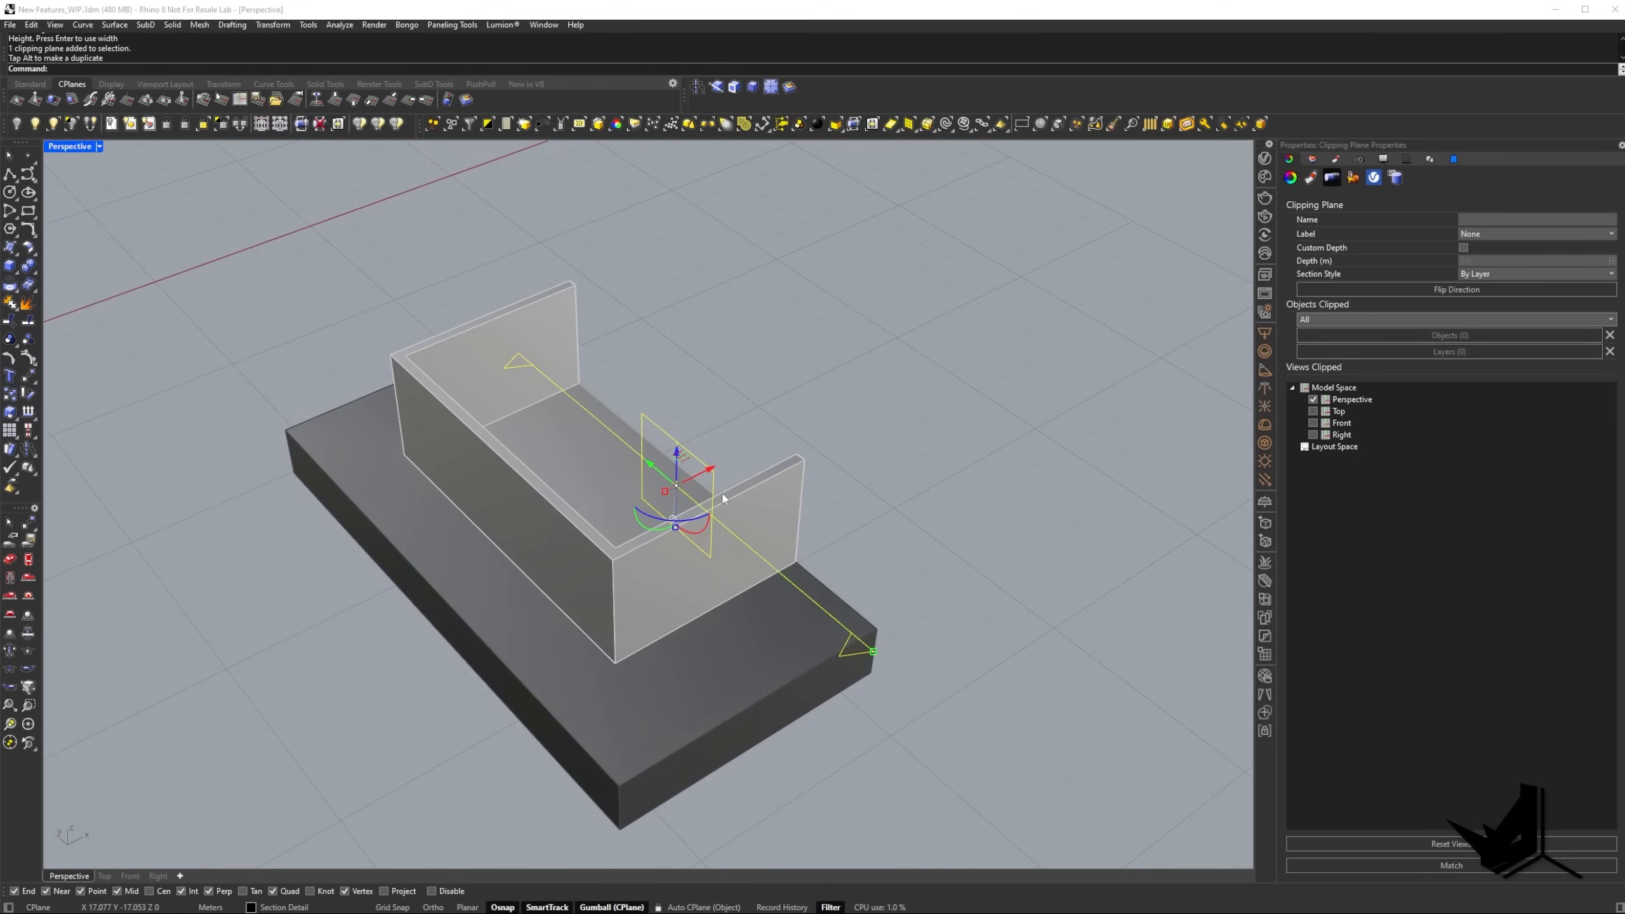
text(Flip)
key(Return)
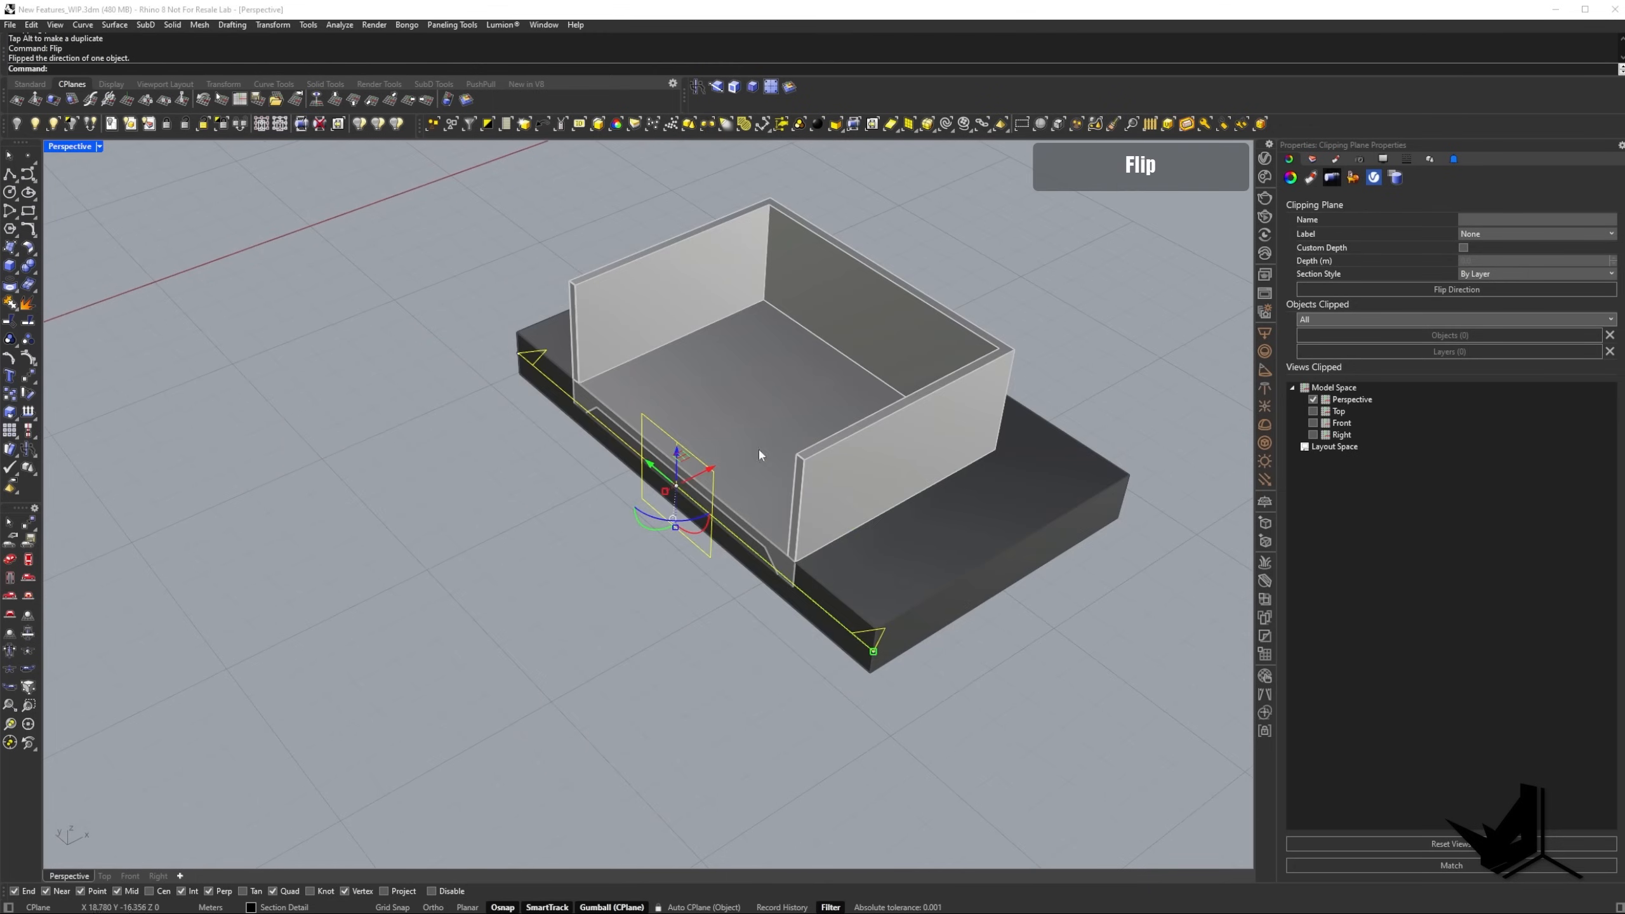
mouse_move(758, 447)
right_down()
mouse_move(752, 418)
mouse_move(750, 452)
right_up()
shift+right_drag(750, 451, 675, 437)
scroll(616, 488, up, 5)
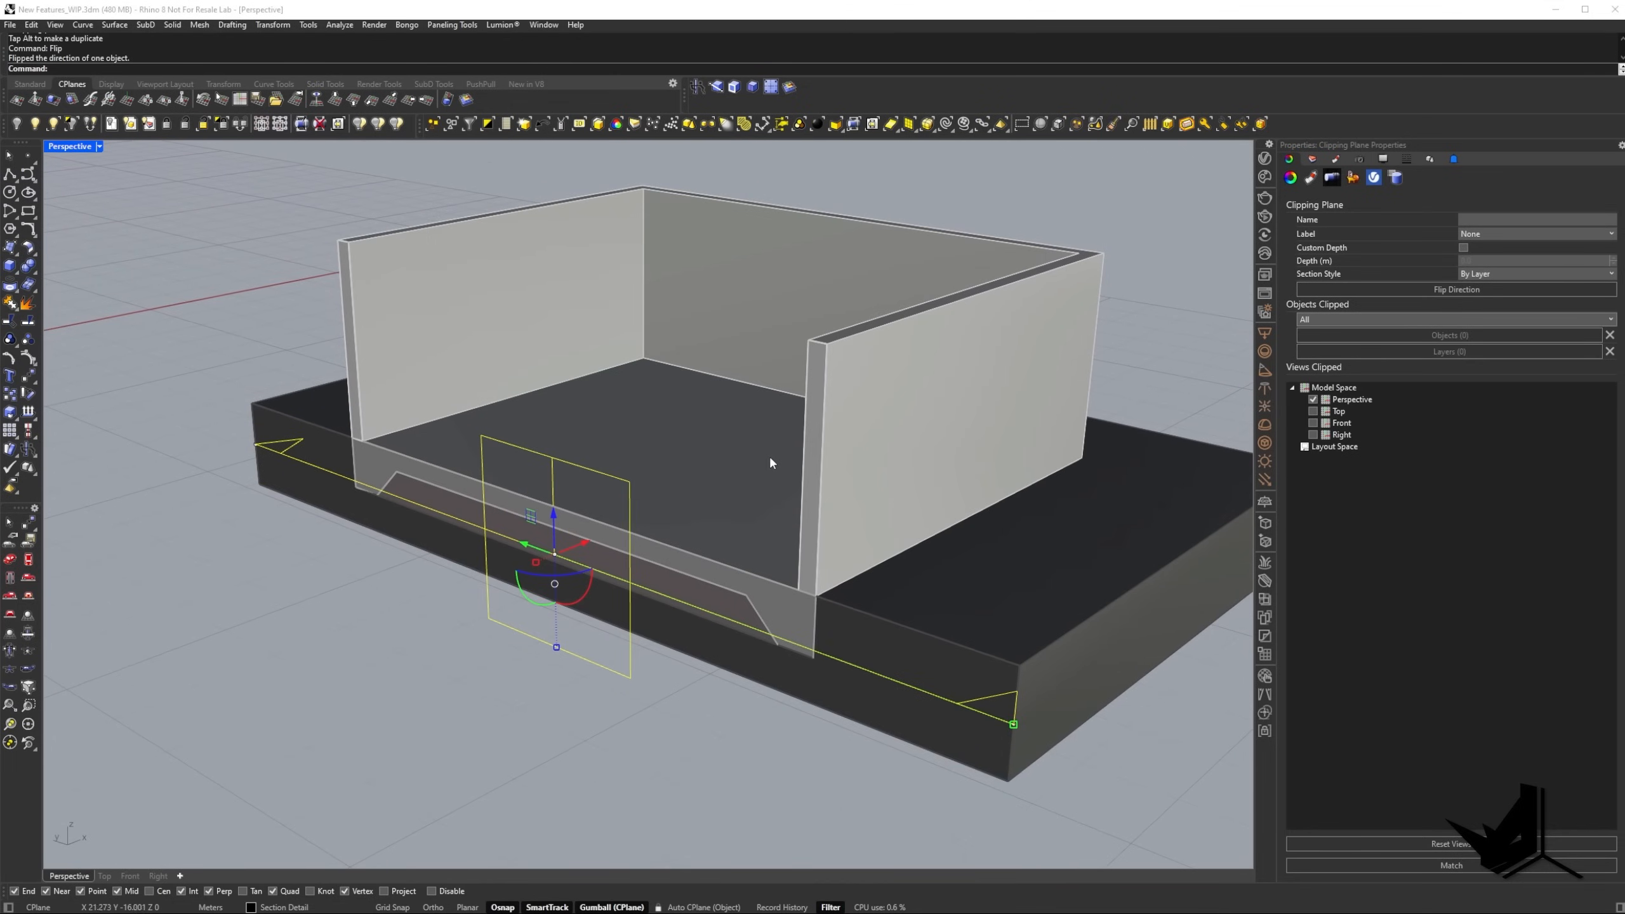
Give the Walls layer a custom section style with the Hatch1 pattern at a rotation of 45, and deselect the walls.
click(819, 430)
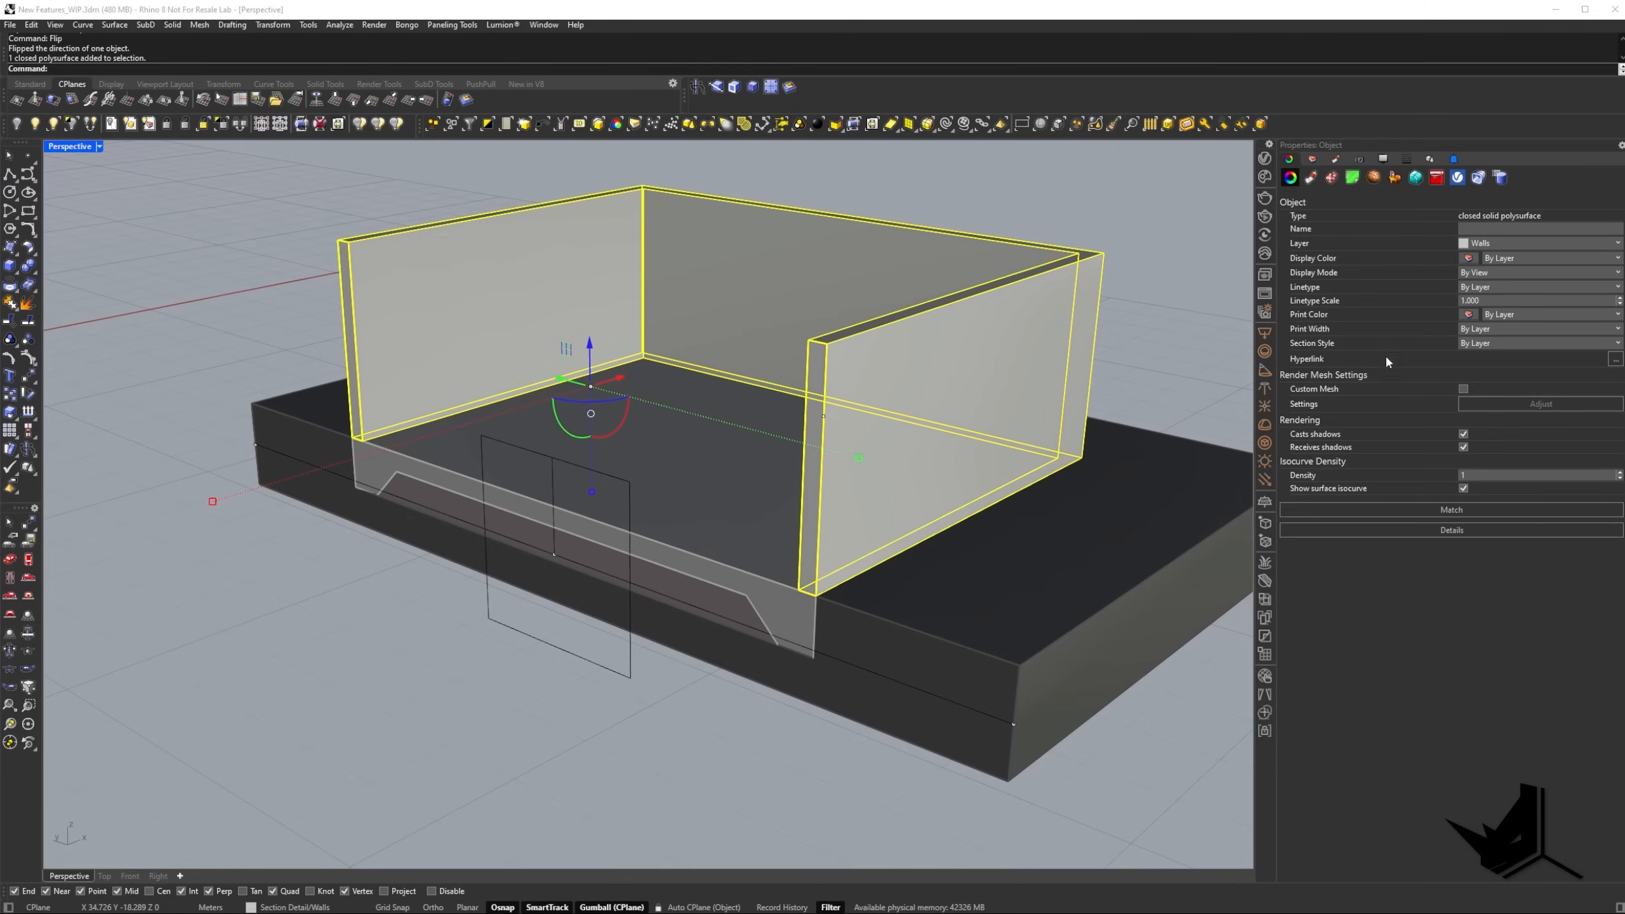
click(1313, 160)
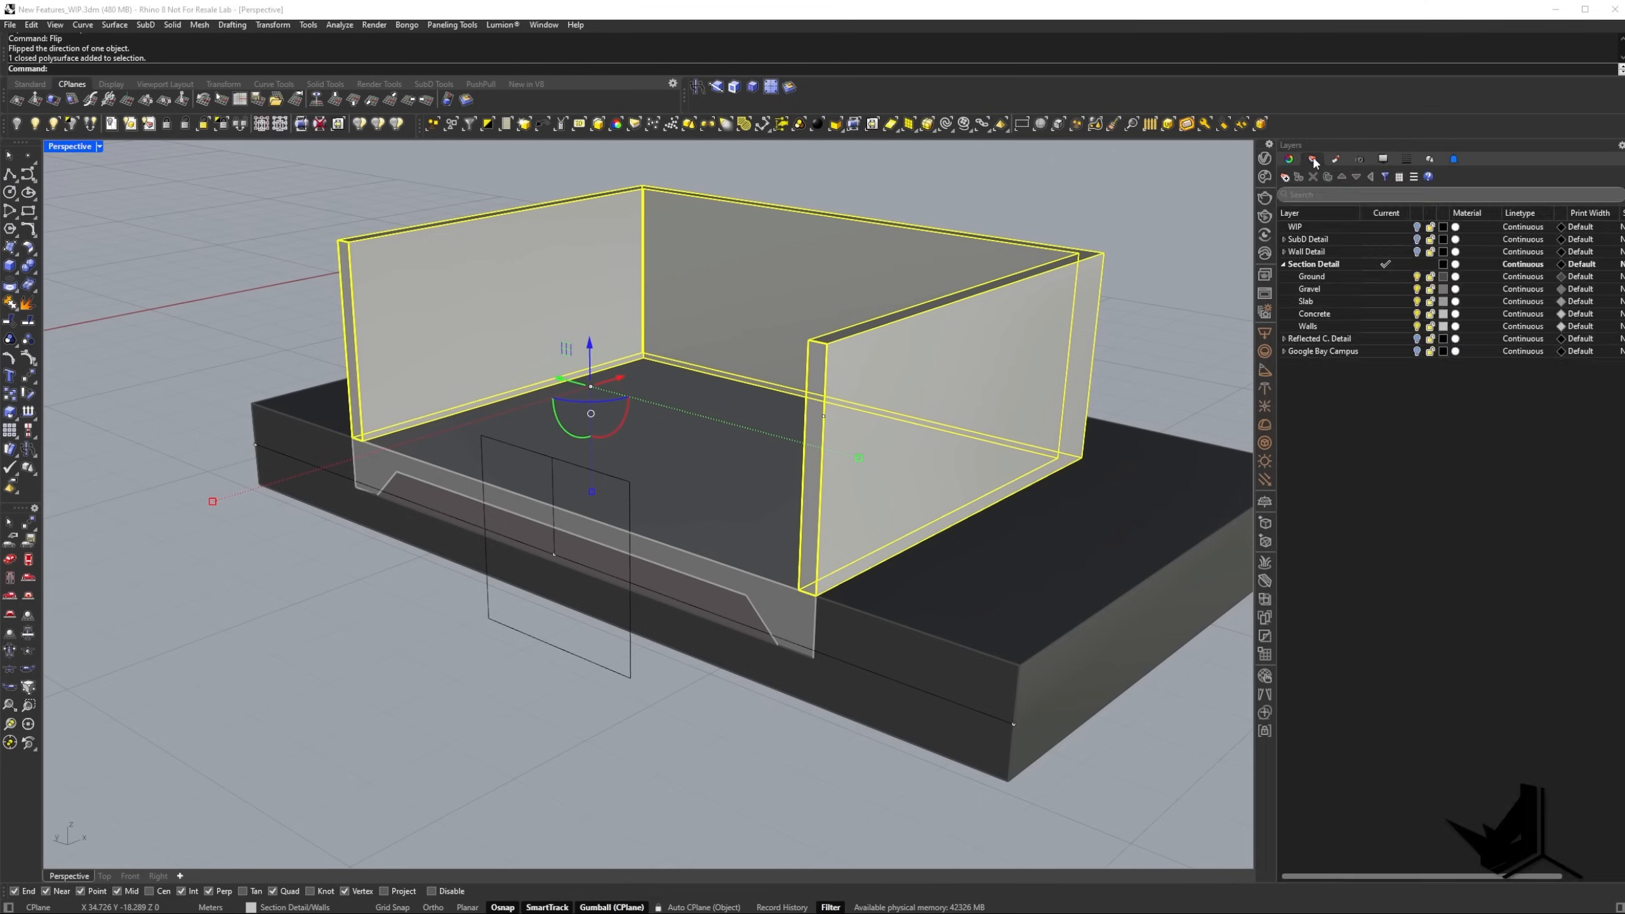
click(1308, 327)
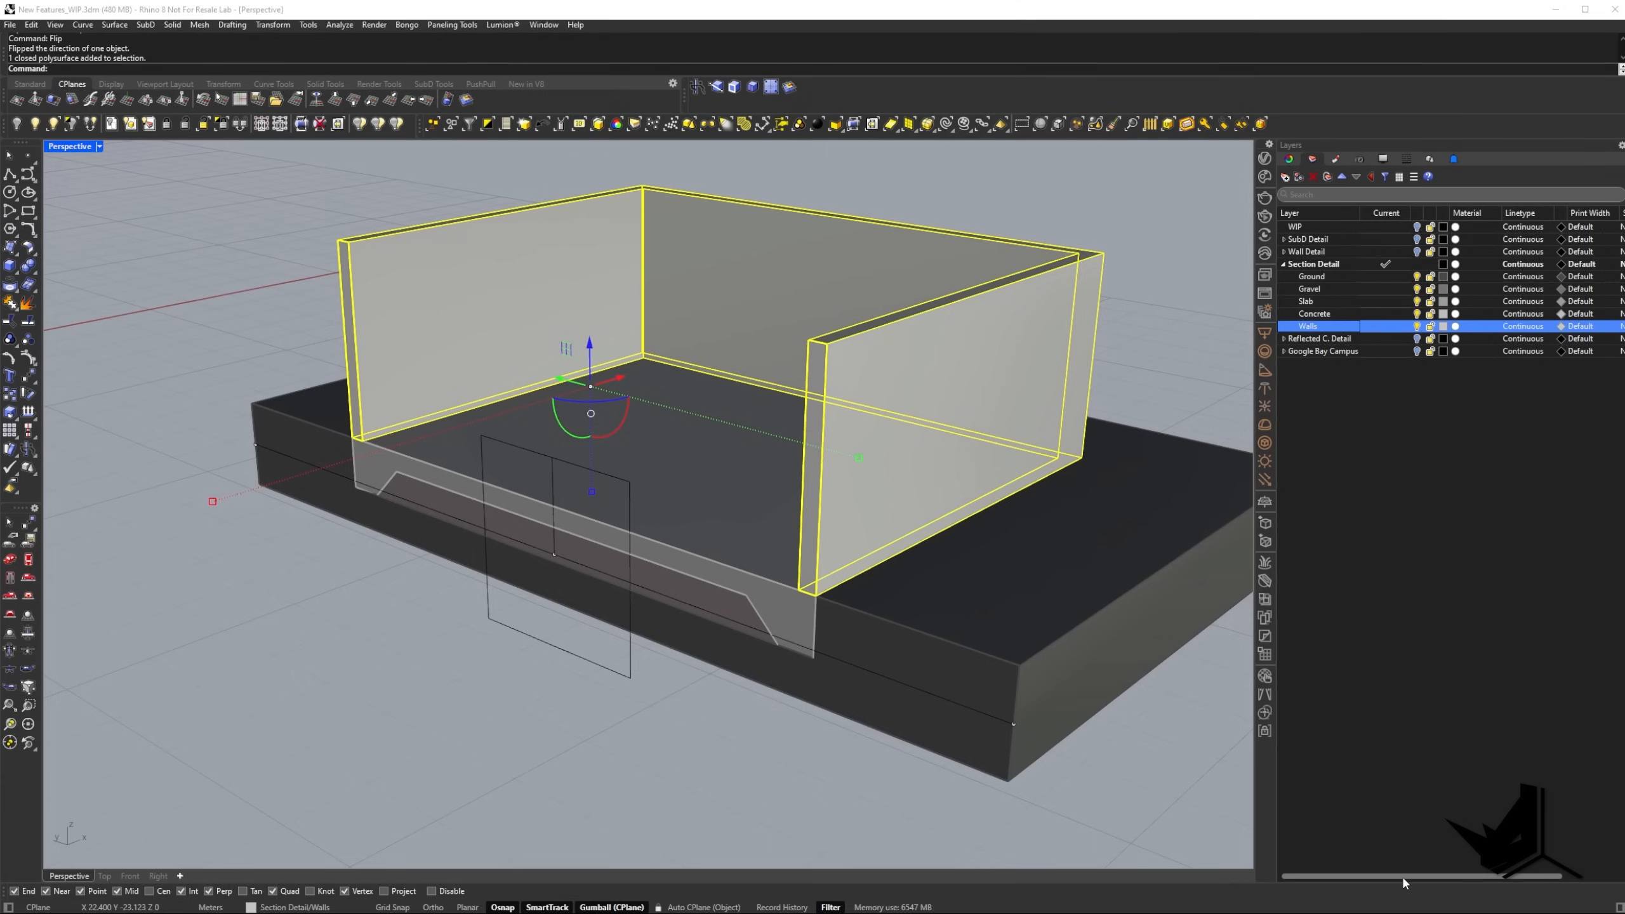
drag(1399, 874, 1478, 878)
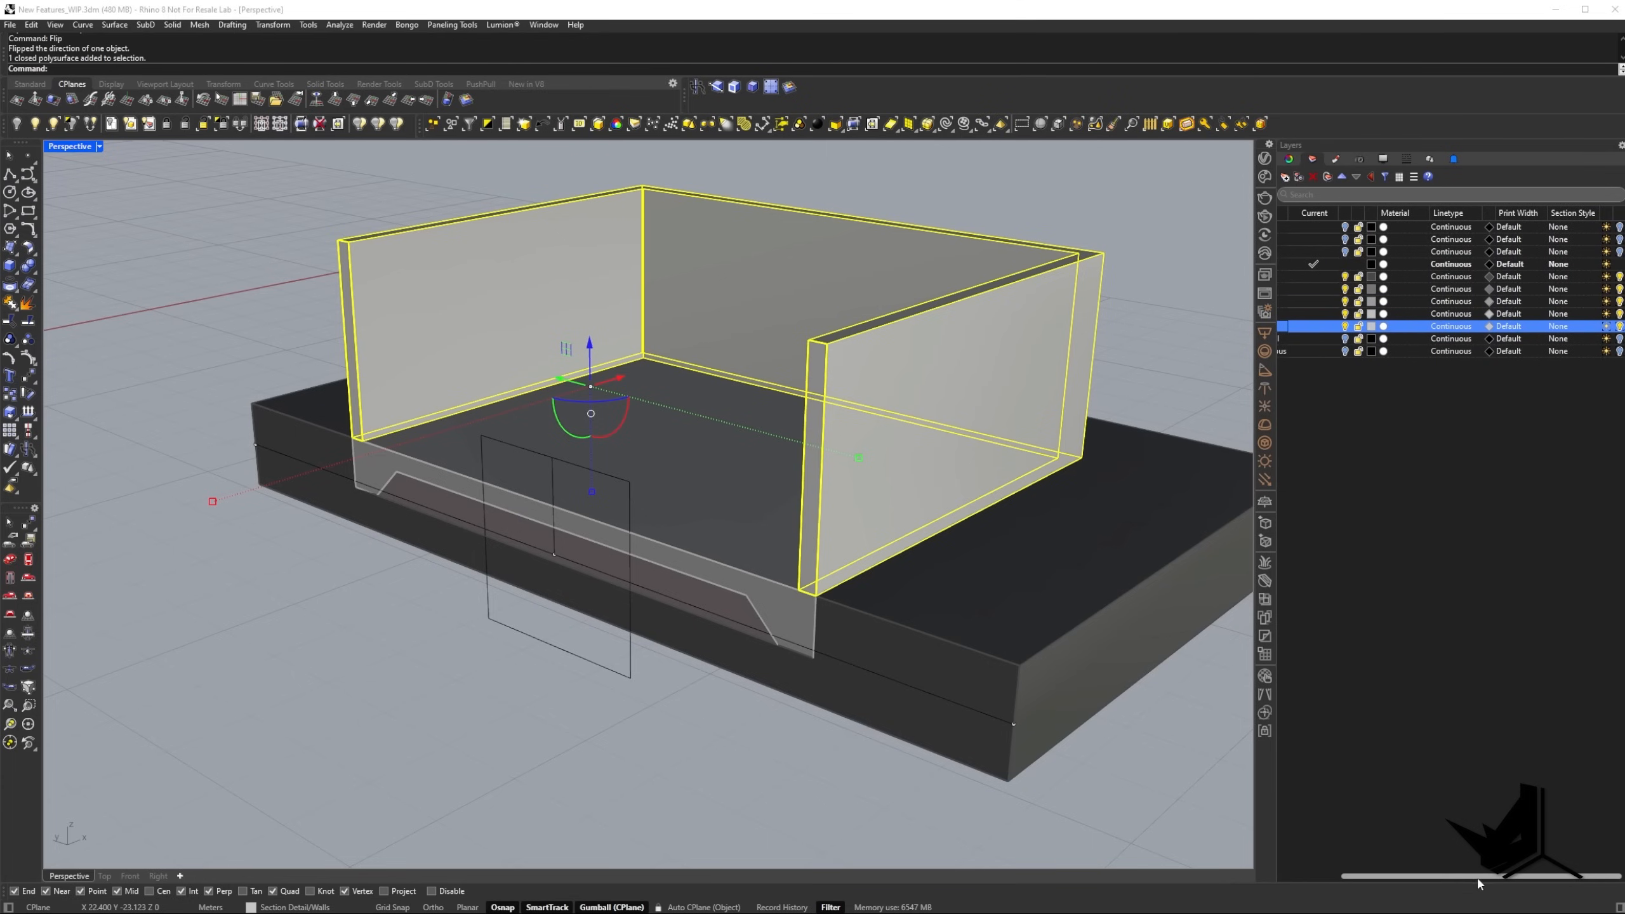
click(1555, 328)
drag(777, 348, 912, 219)
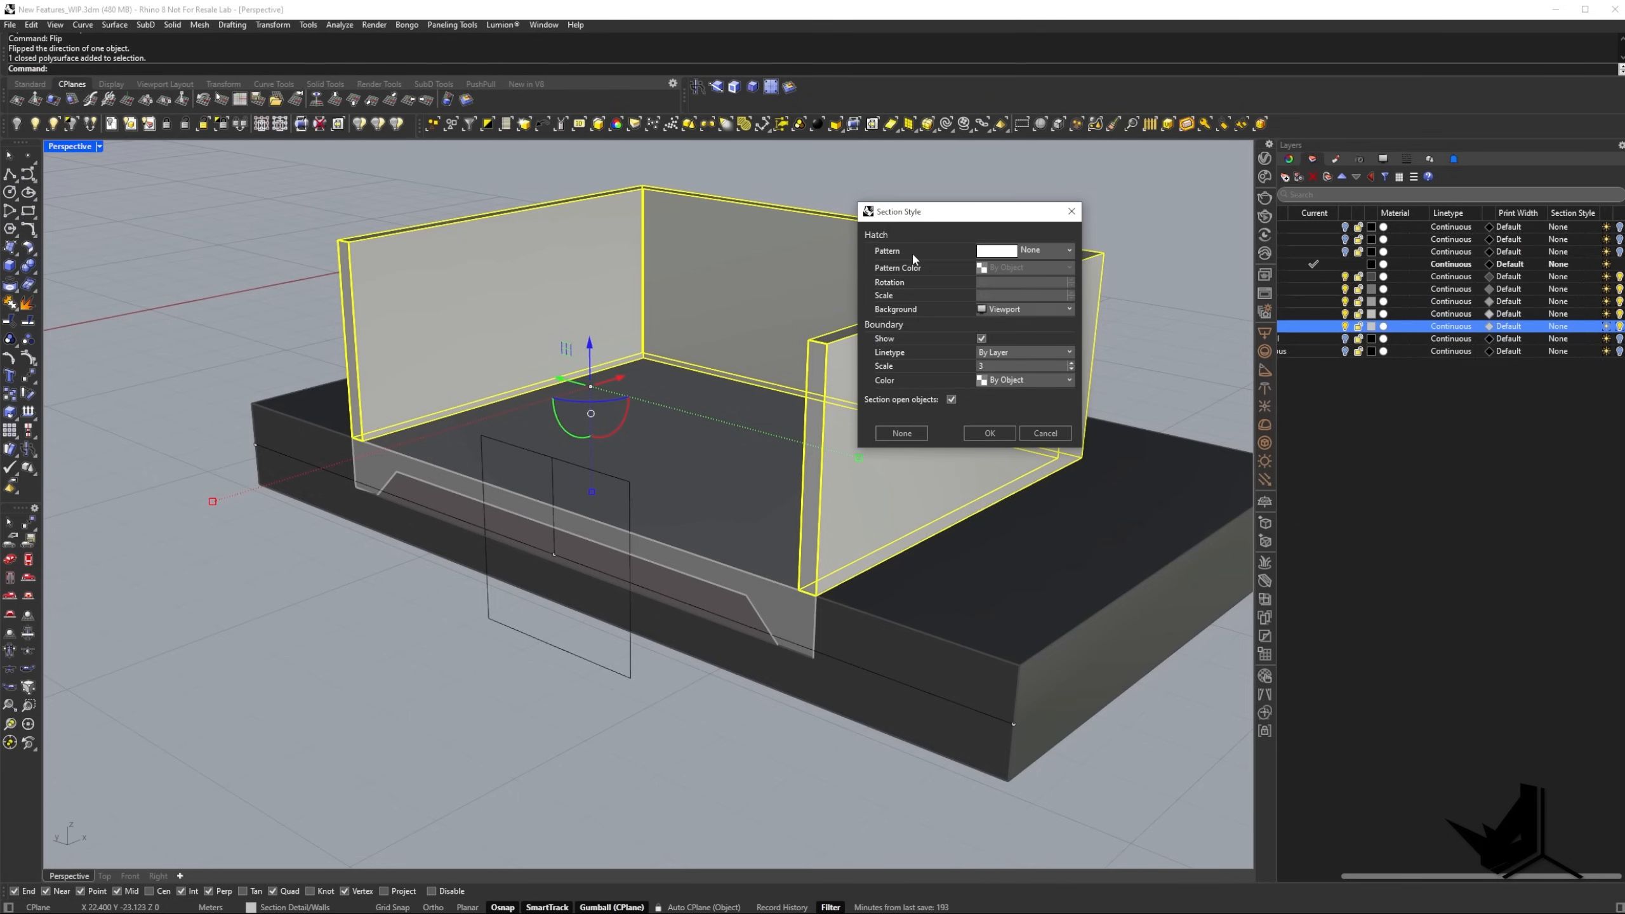
click(1064, 252)
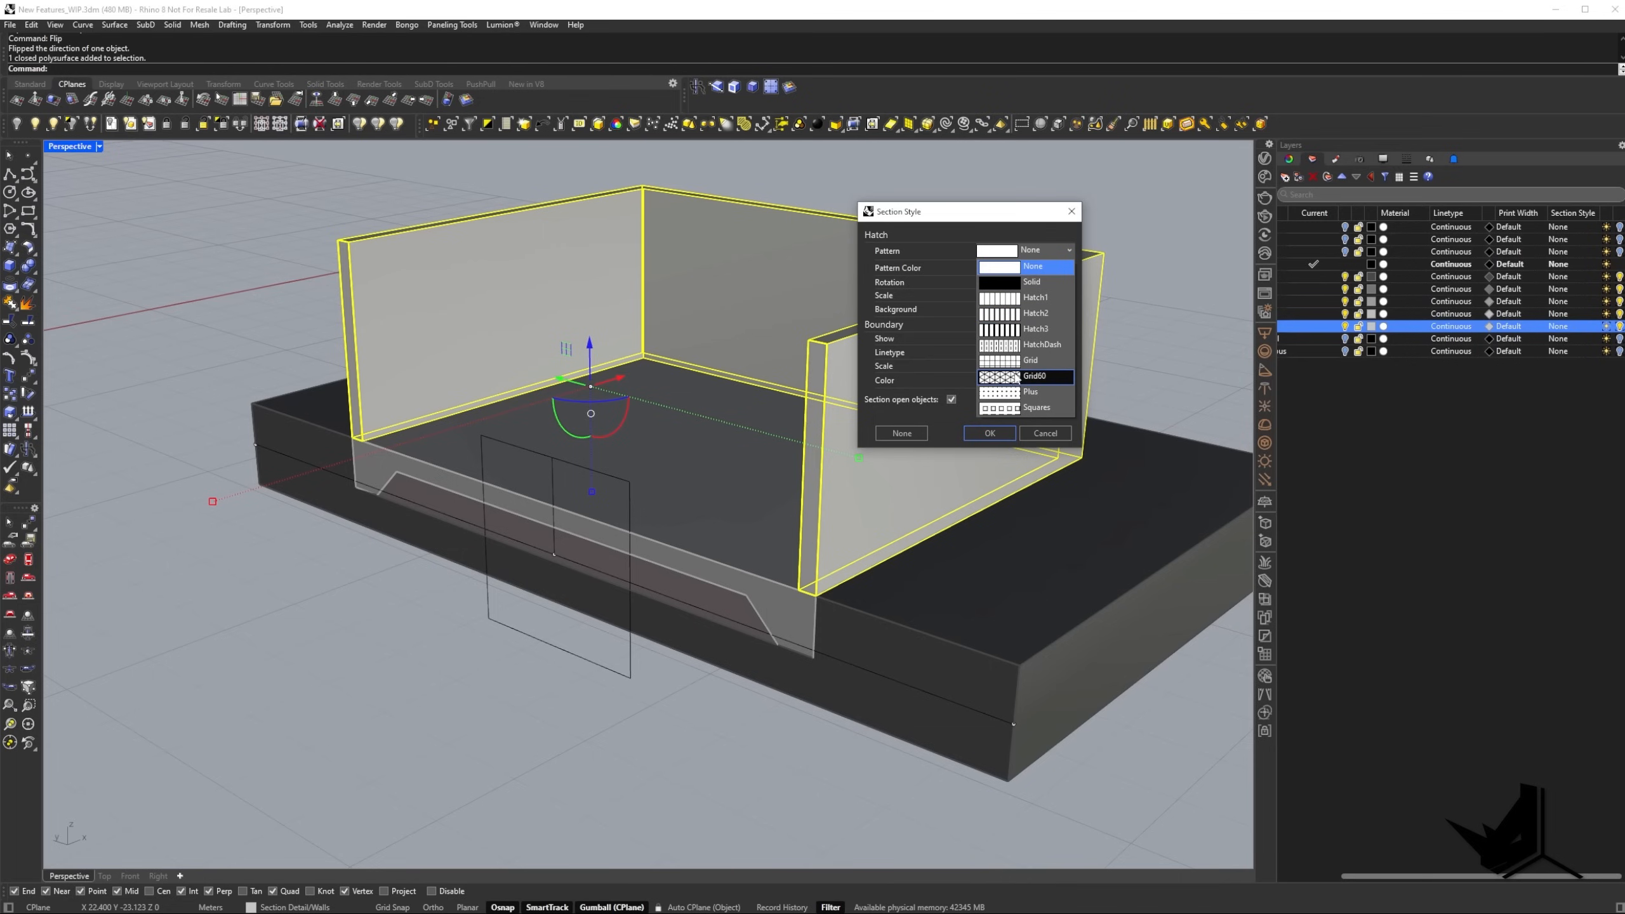
click(998, 297)
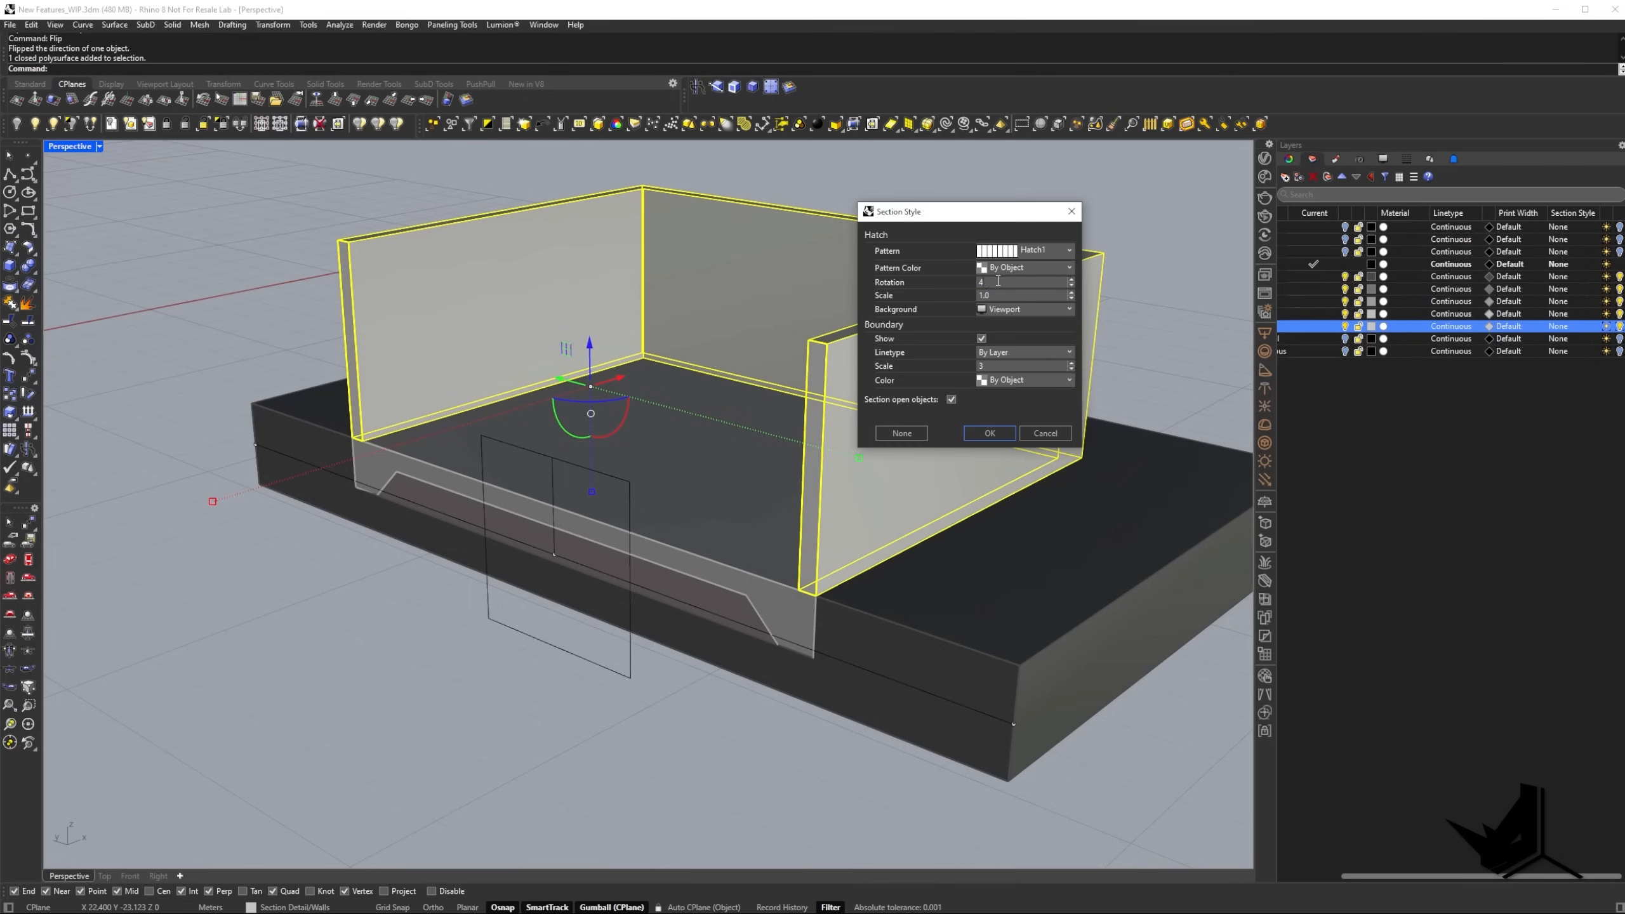
double_click(998, 281)
click(990, 434)
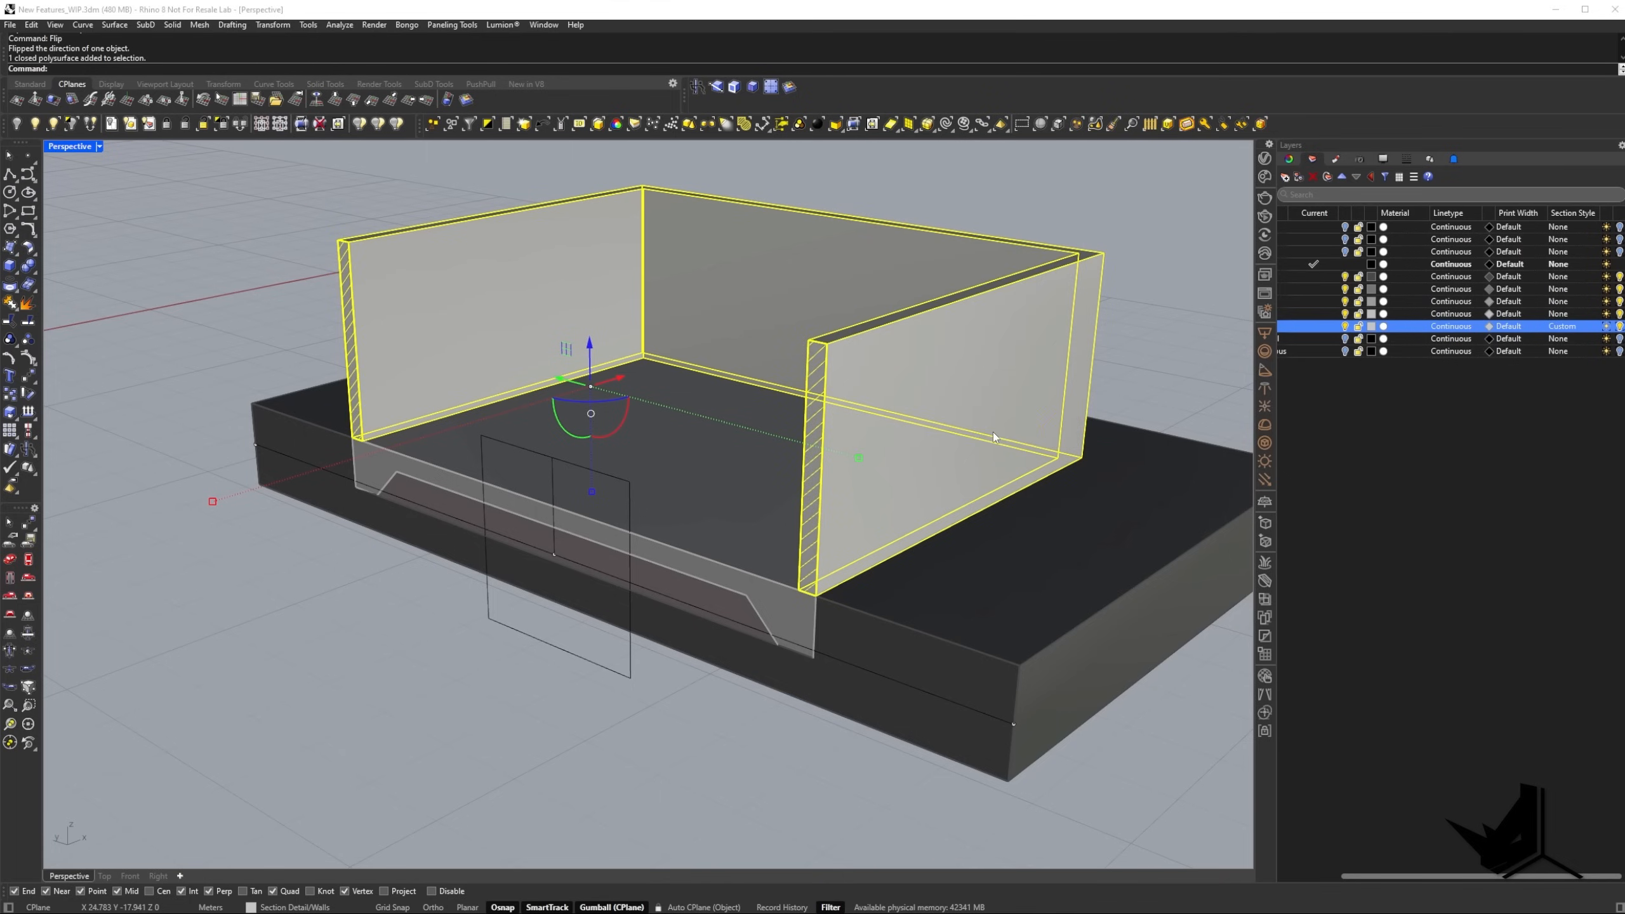
key(Escape)
Switch the Perspective viewport to Monochrome display to view the hatched wall section.
scroll(750, 590, up, 6)
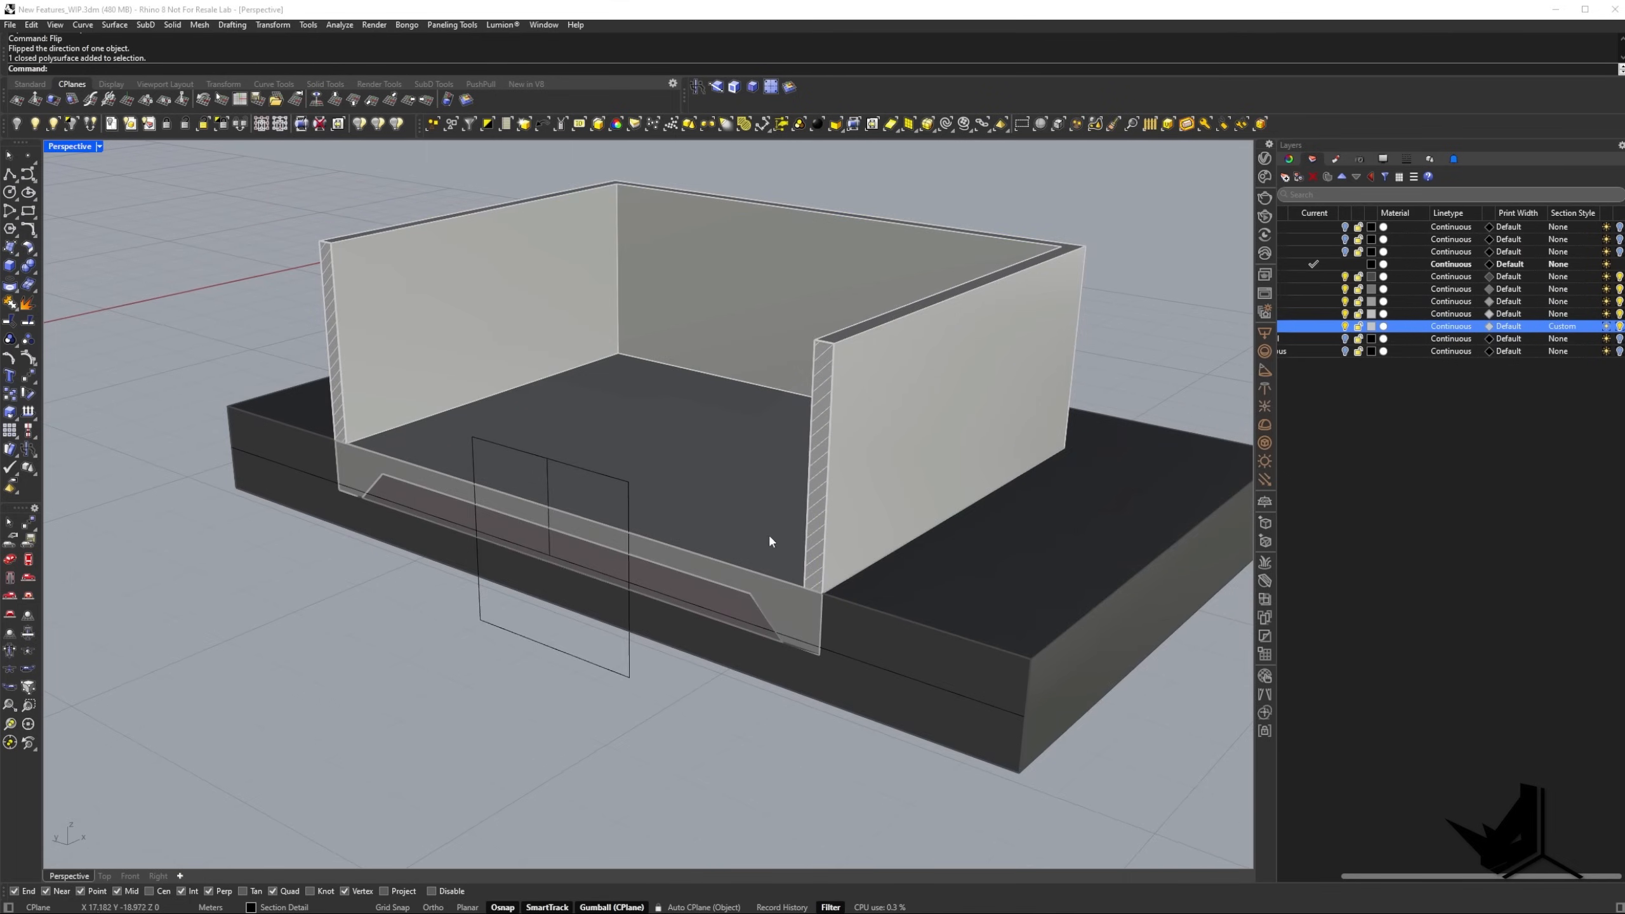
scroll(904, 471, down, 4)
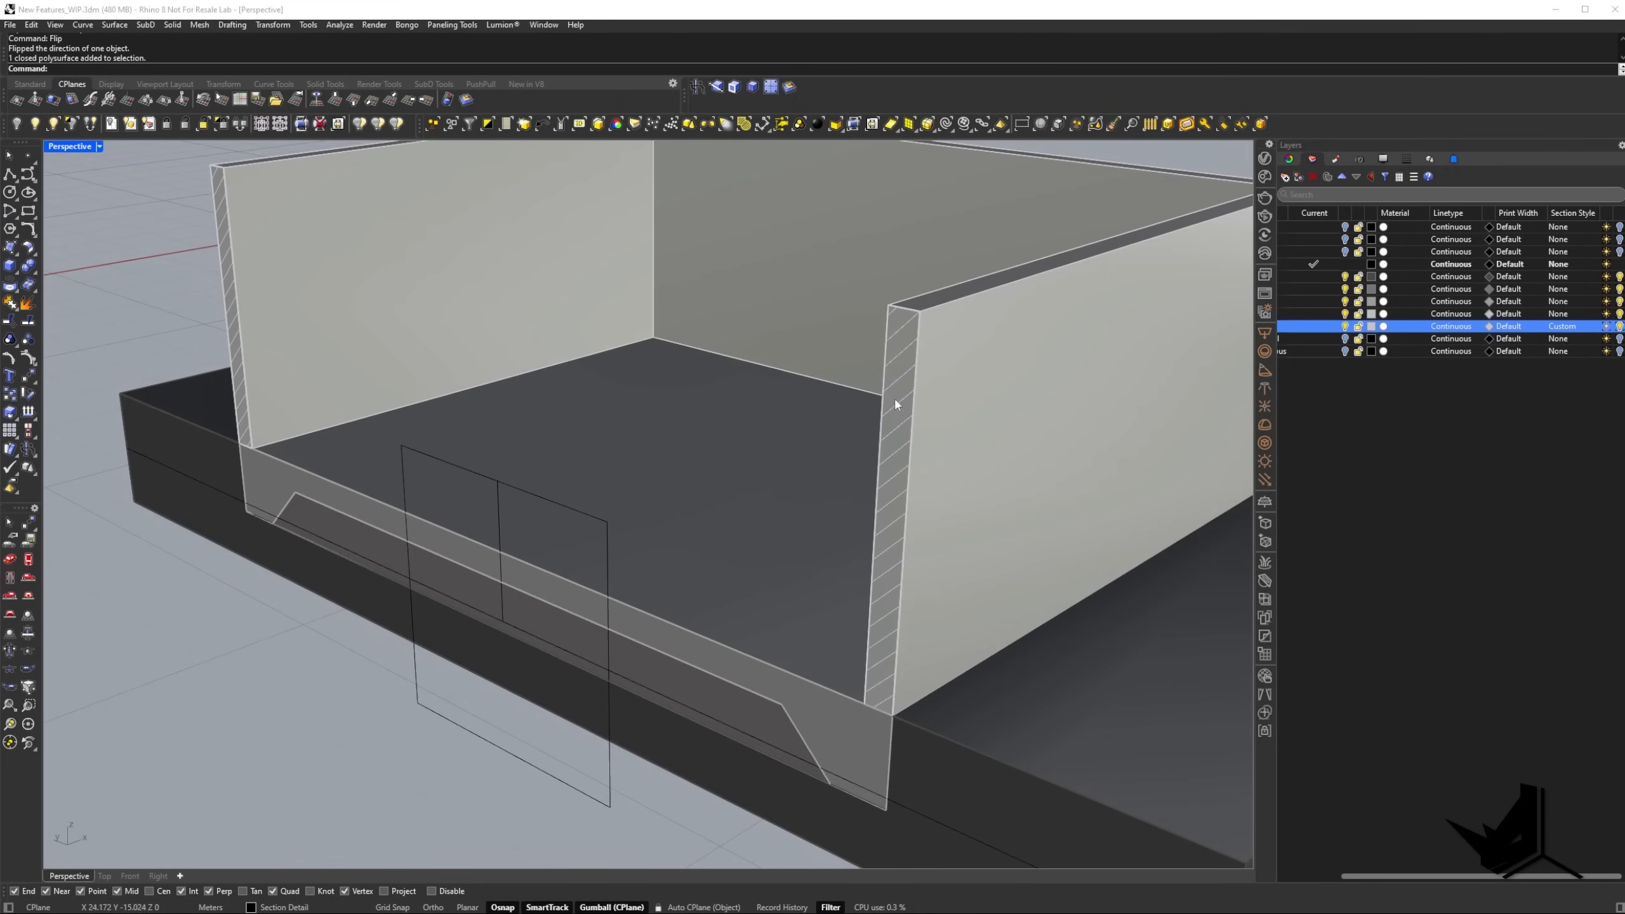
click(99, 146)
click(135, 307)
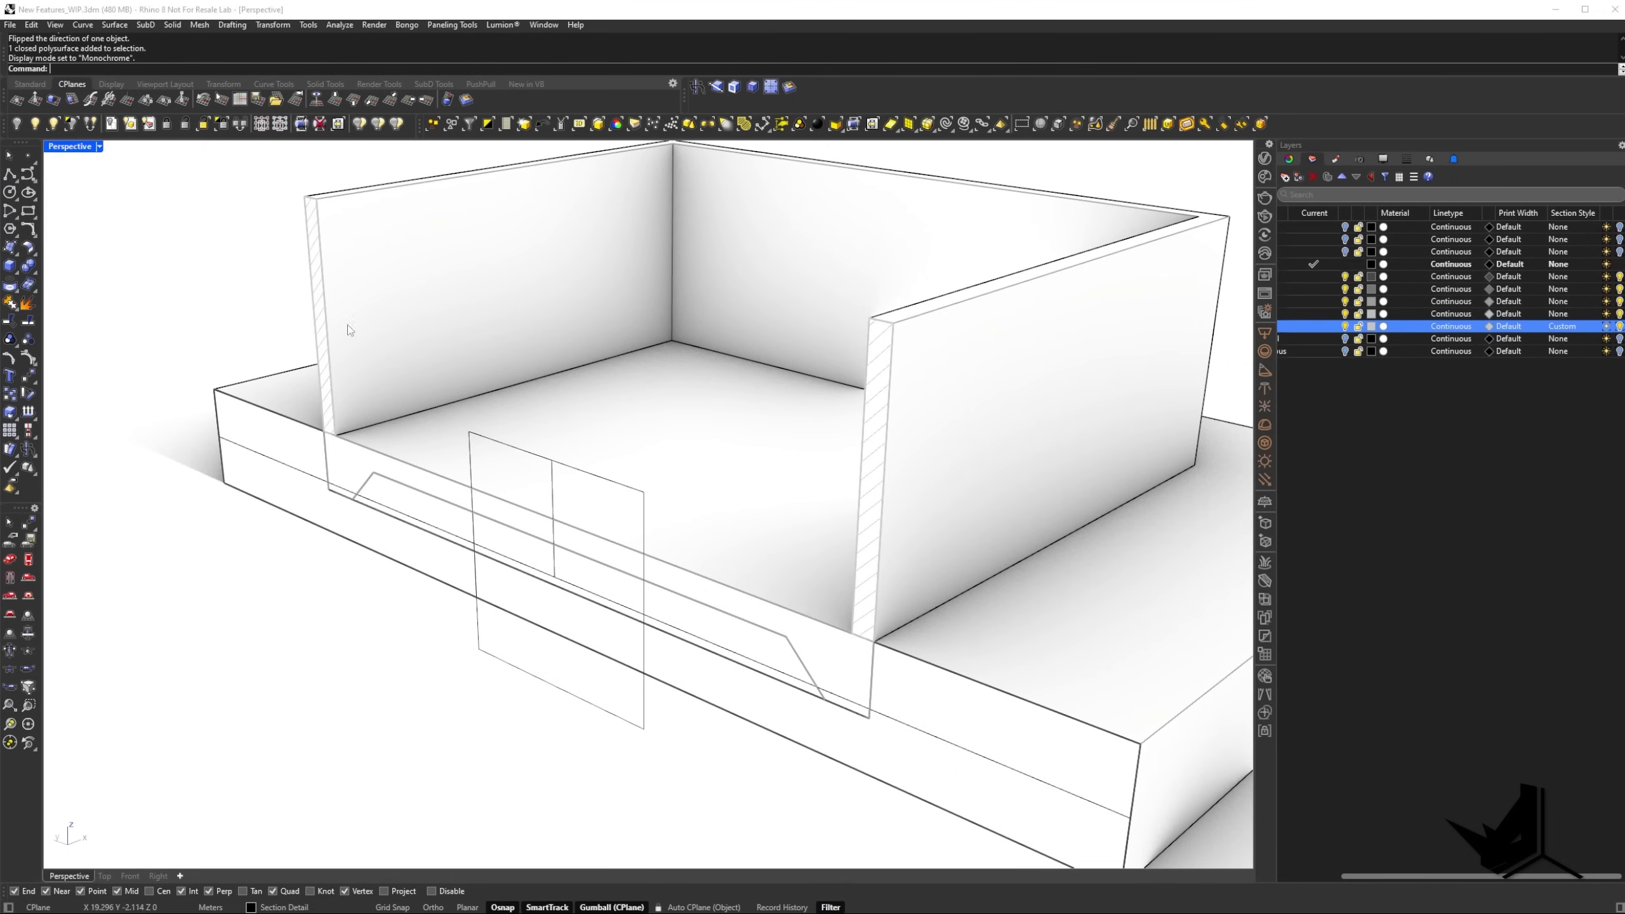
right_drag(794, 346, 865, 406)
Set the boundary color of the Walls layer's section style to Red and deselect the walls to inspect the cut.
click(865, 406)
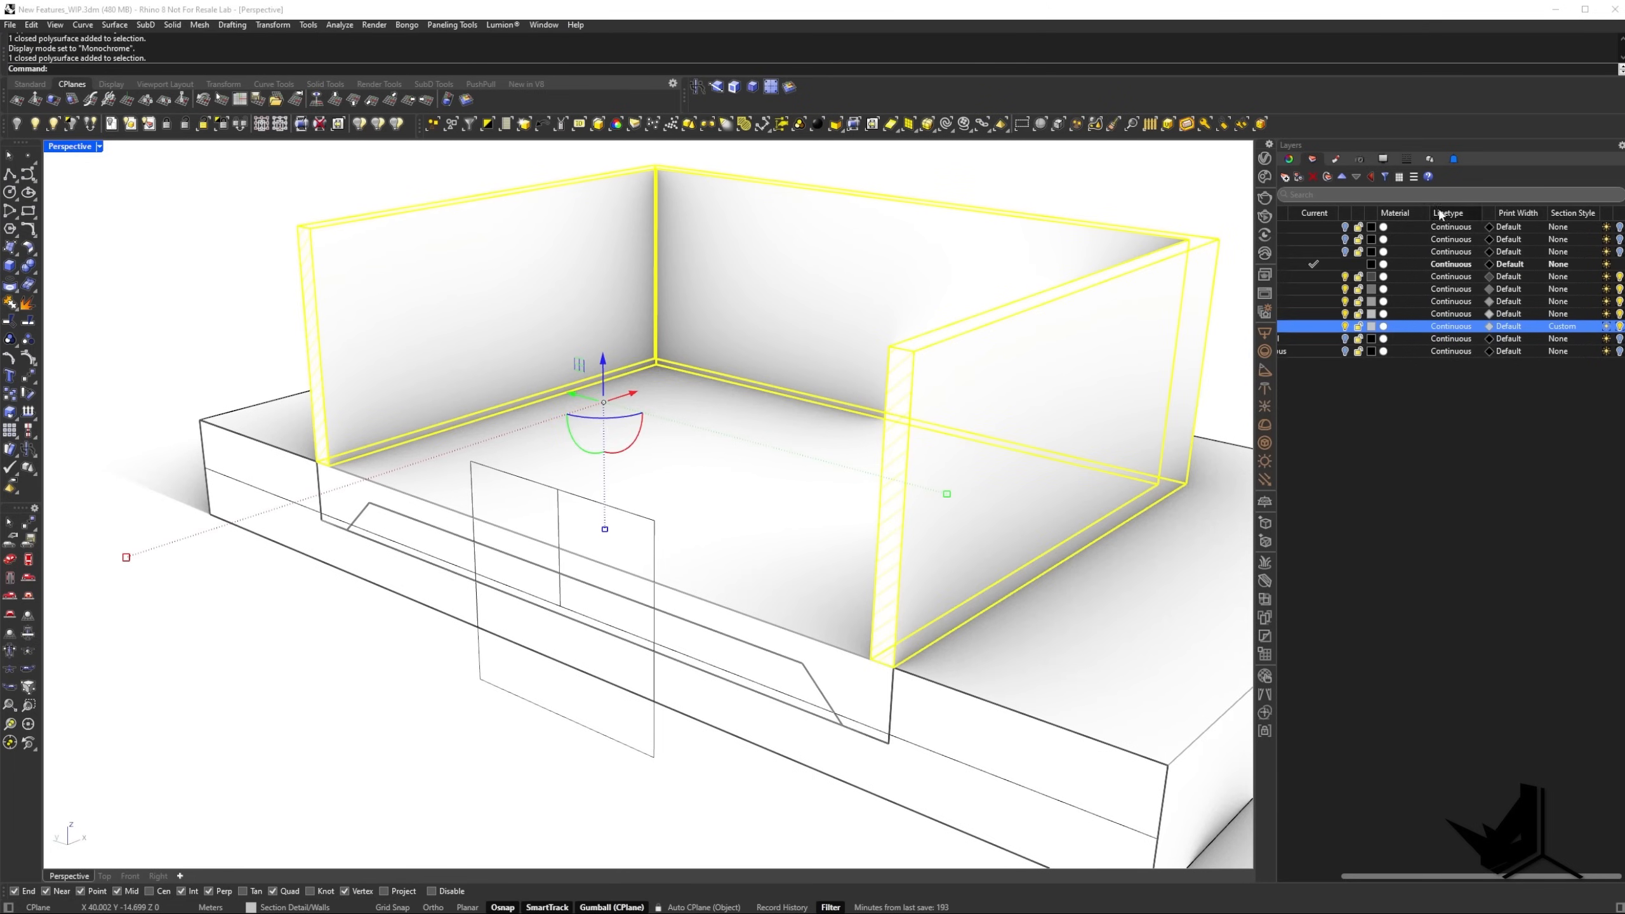
click(1562, 328)
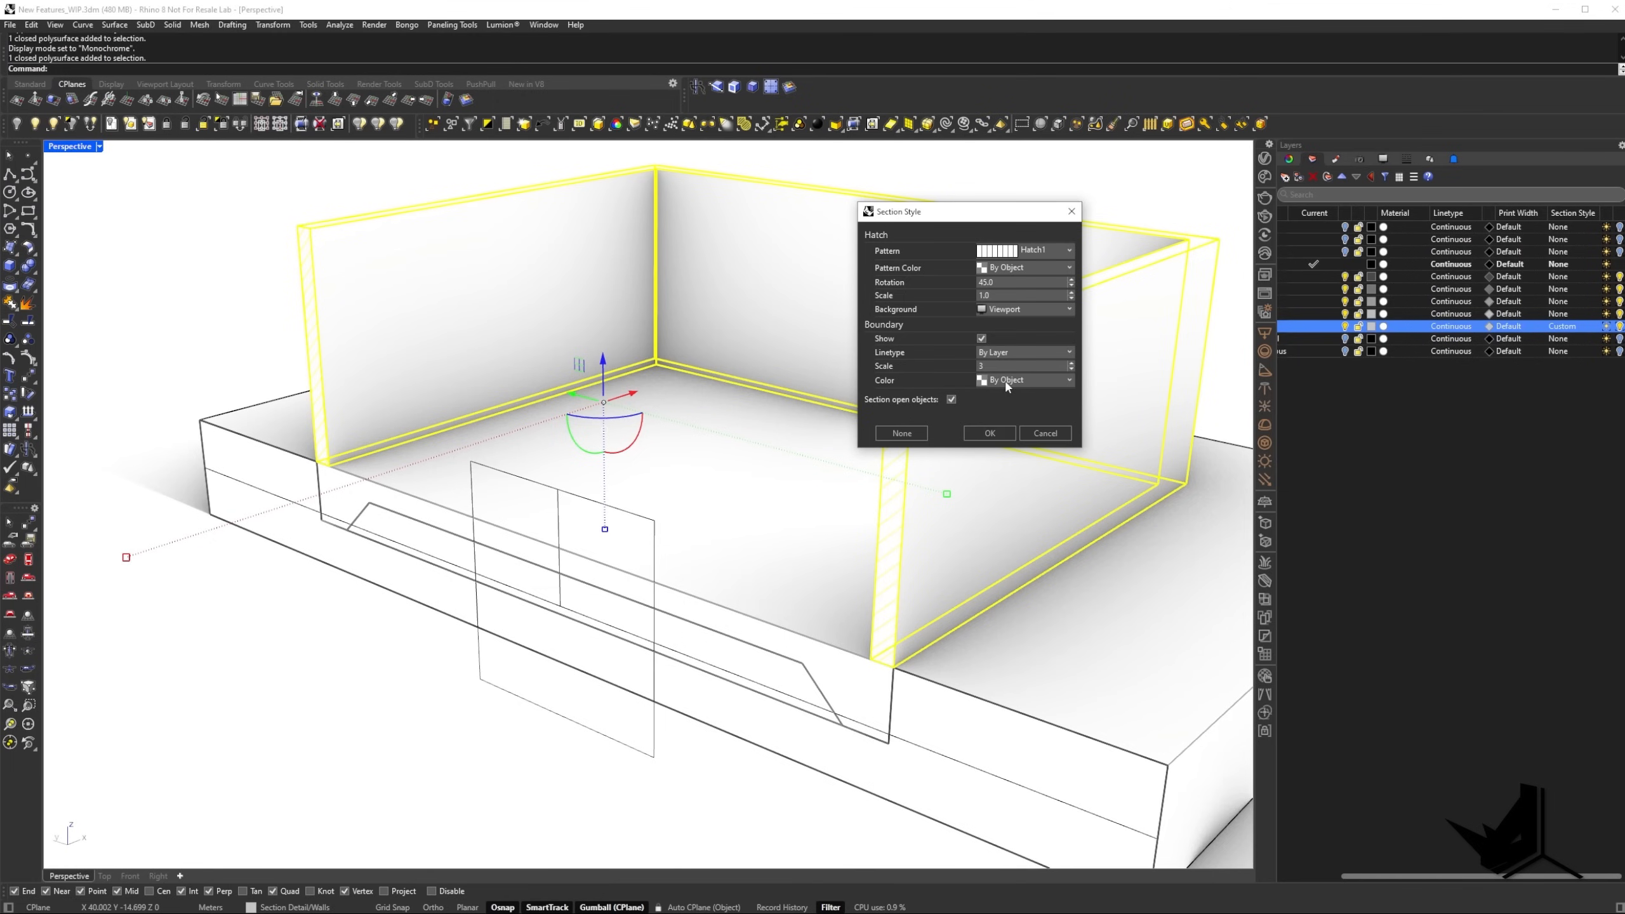
click(988, 382)
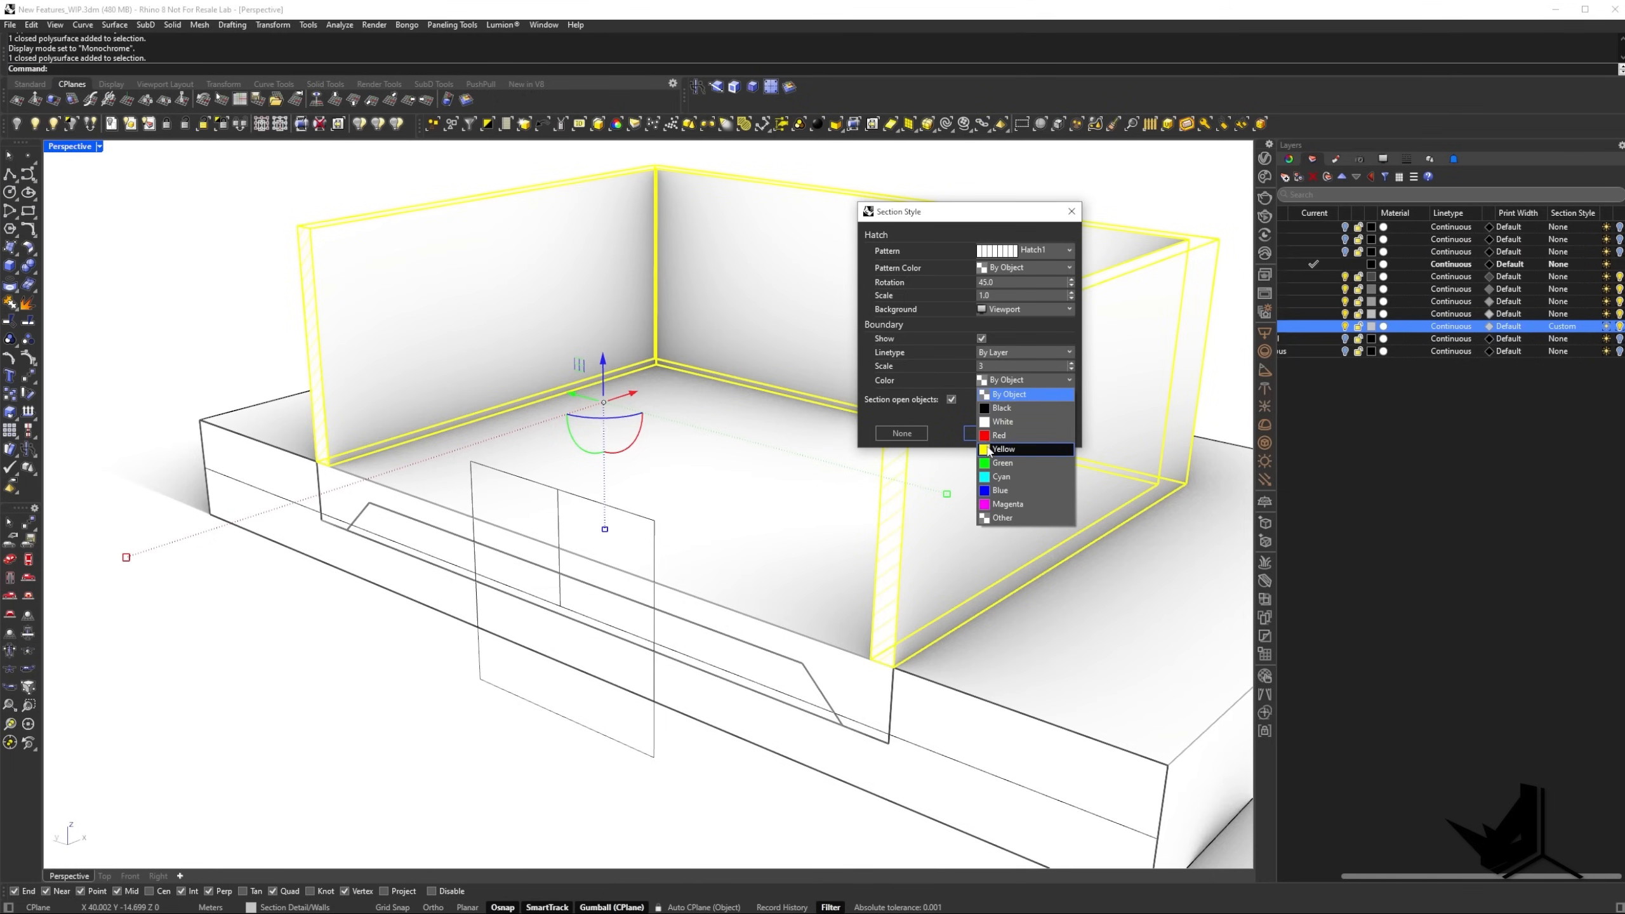
click(989, 436)
click(989, 436)
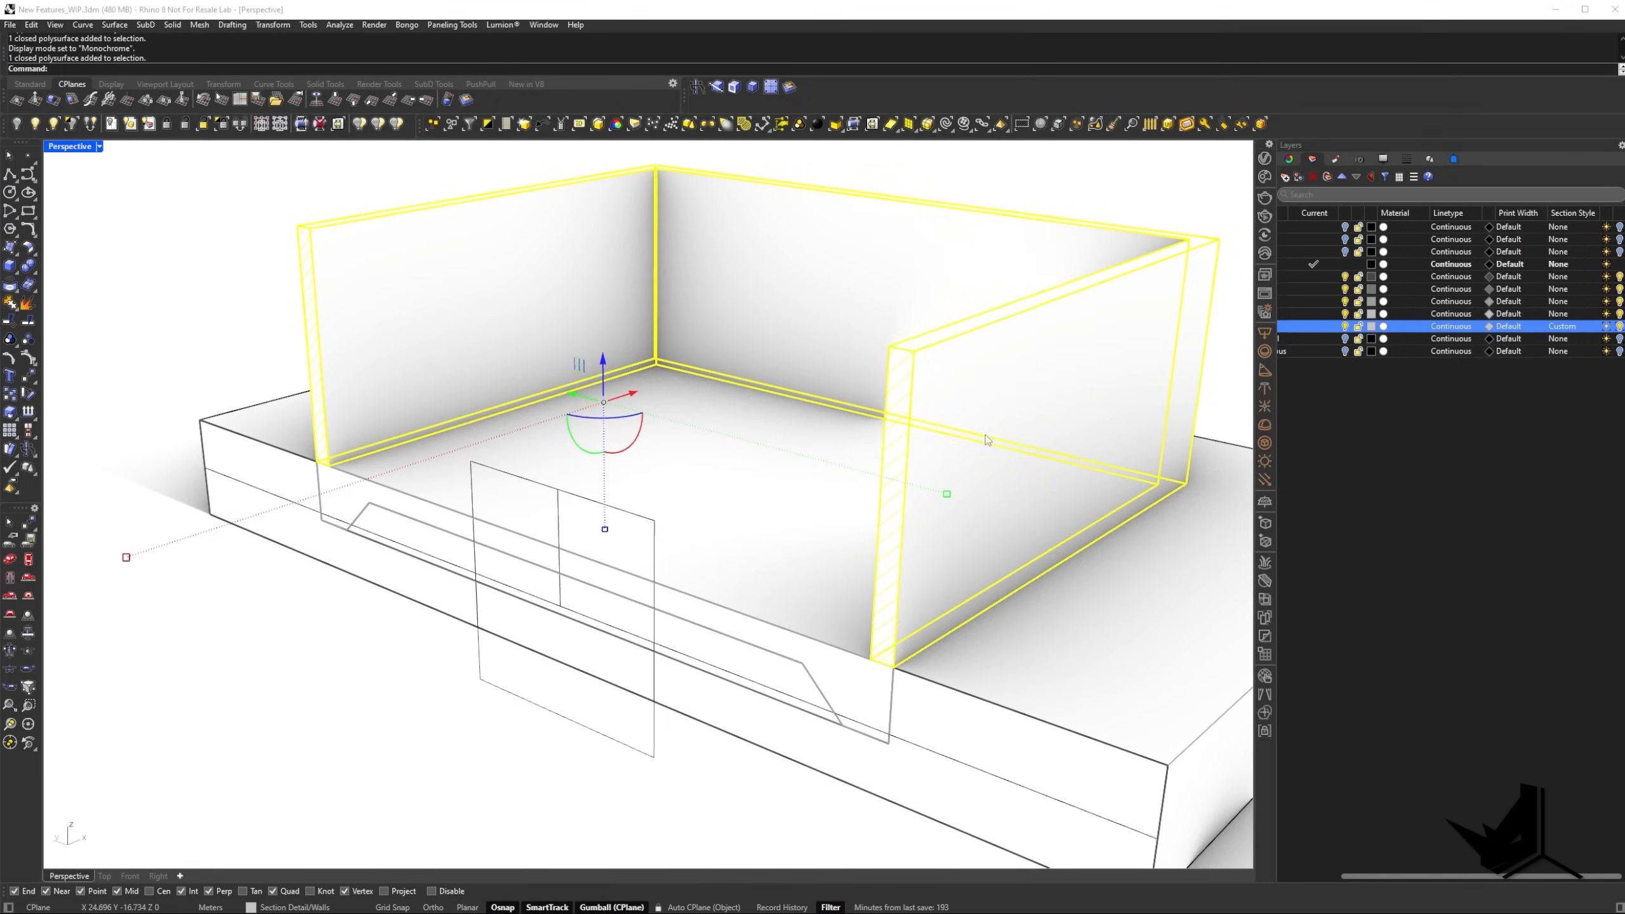
click(372, 734)
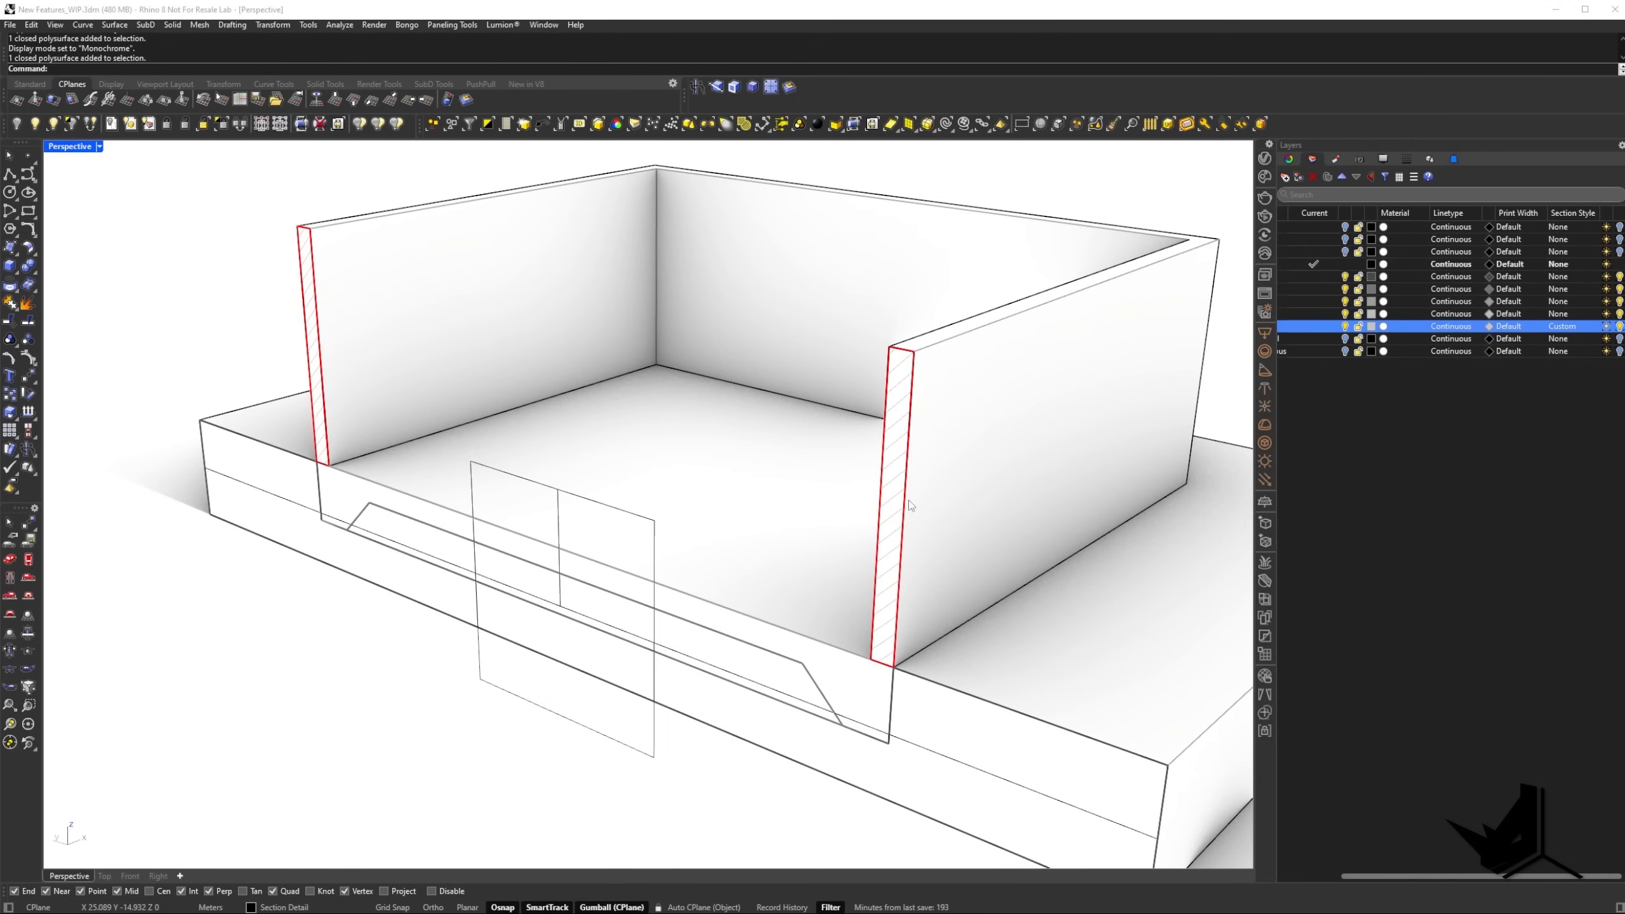
right_drag(942, 441, 917, 417)
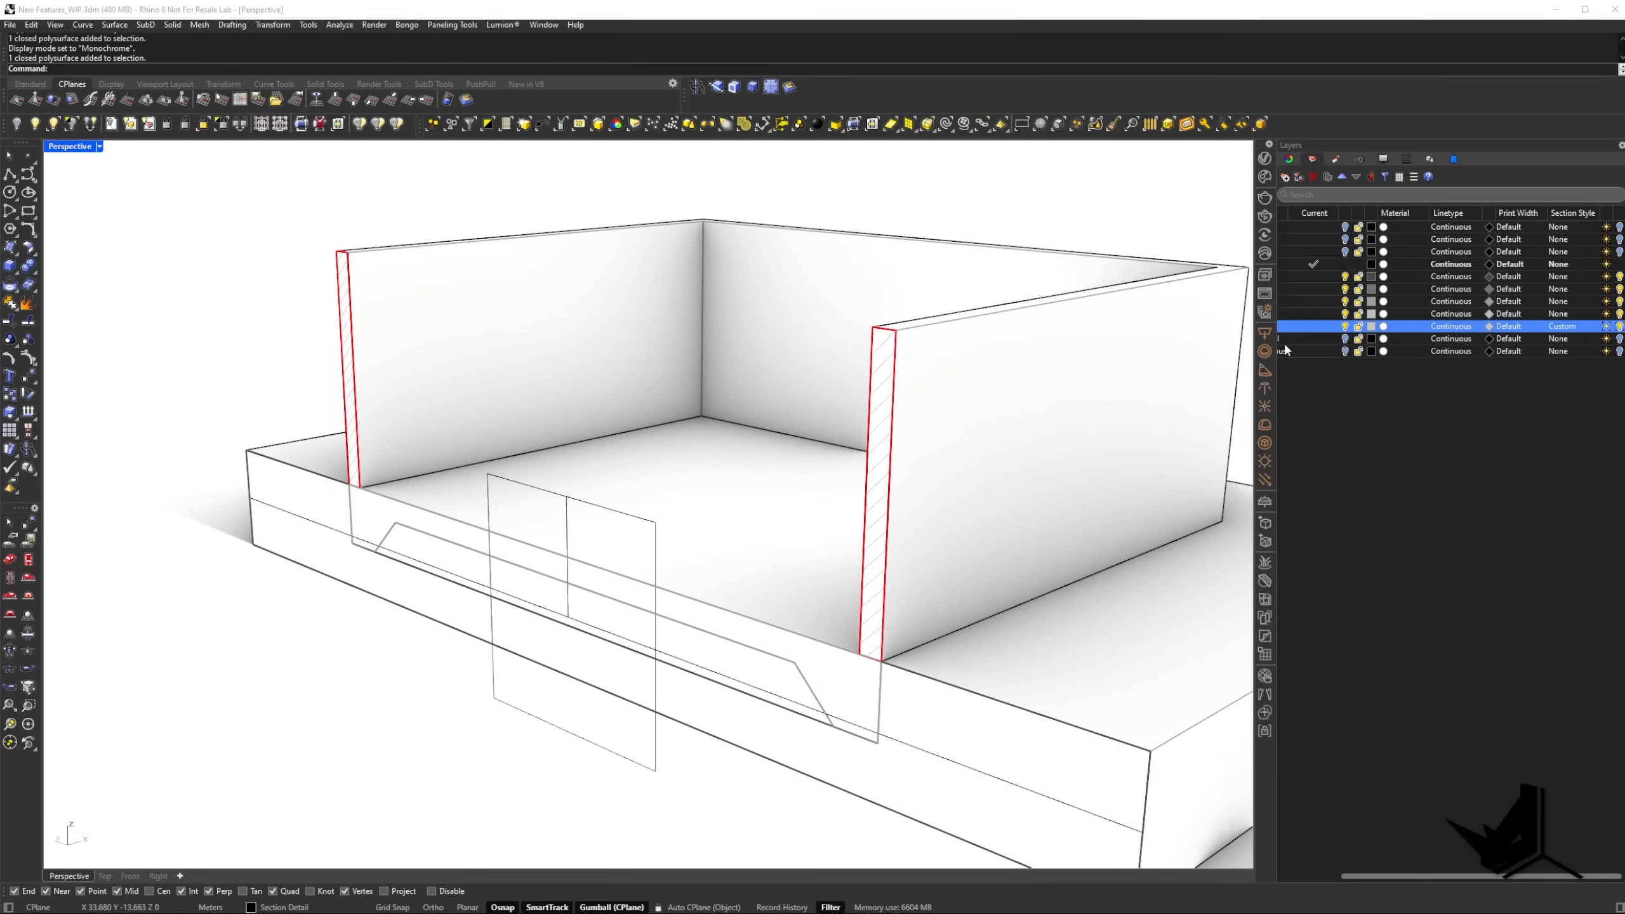
Set the pattern color of the Walls layer's section style to Red and inspect the hatched wall cut.
click(1562, 326)
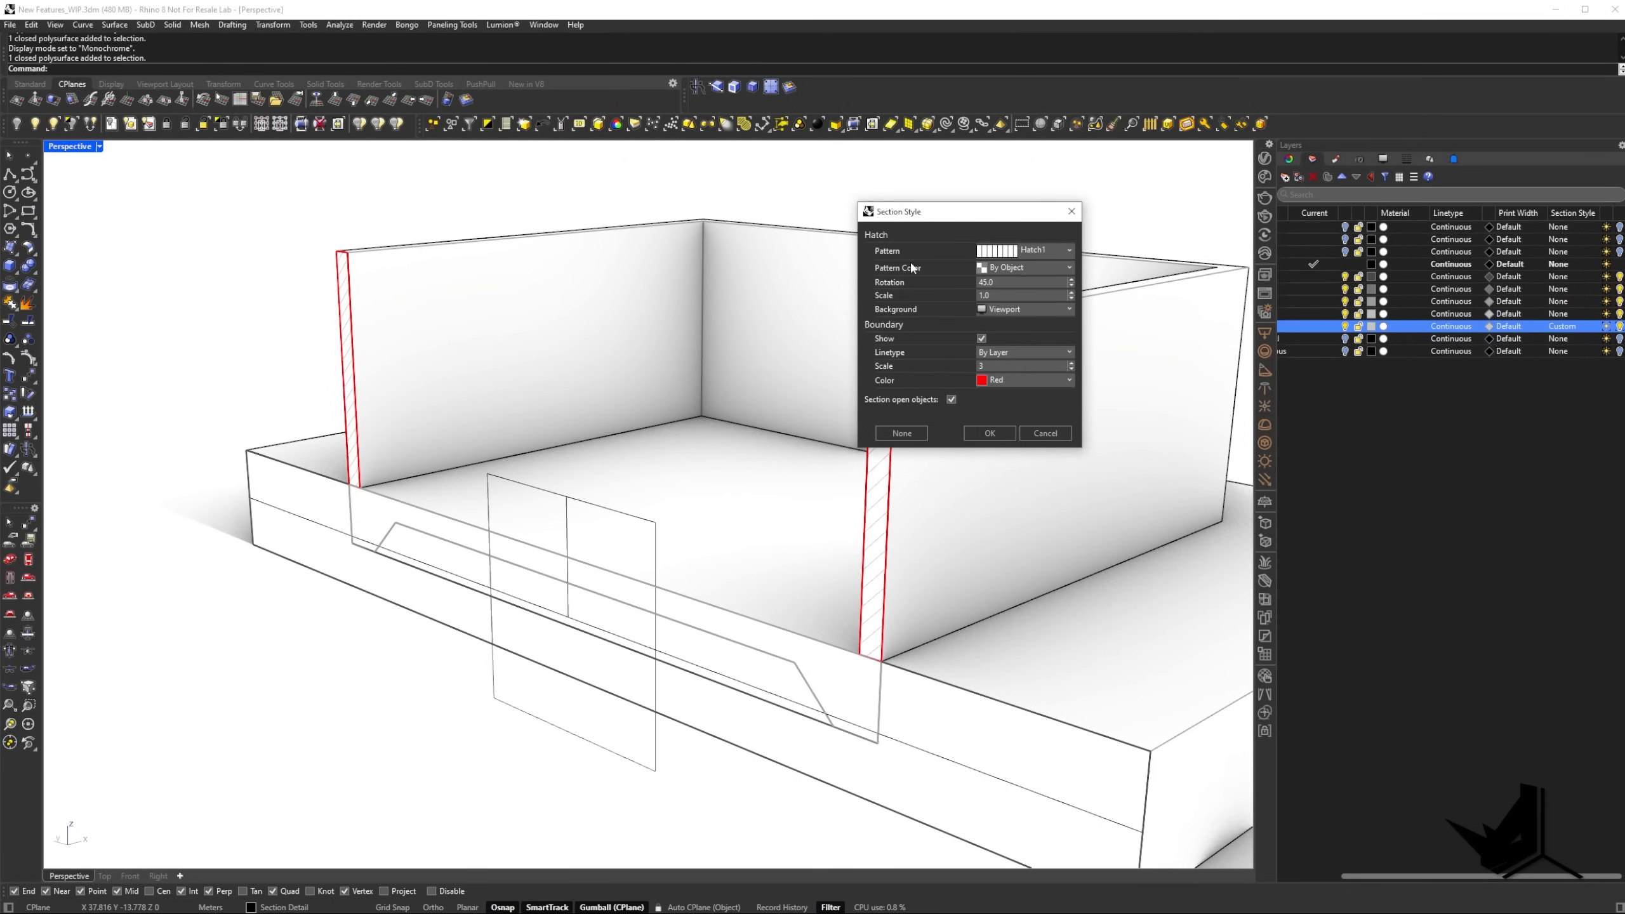
click(1012, 270)
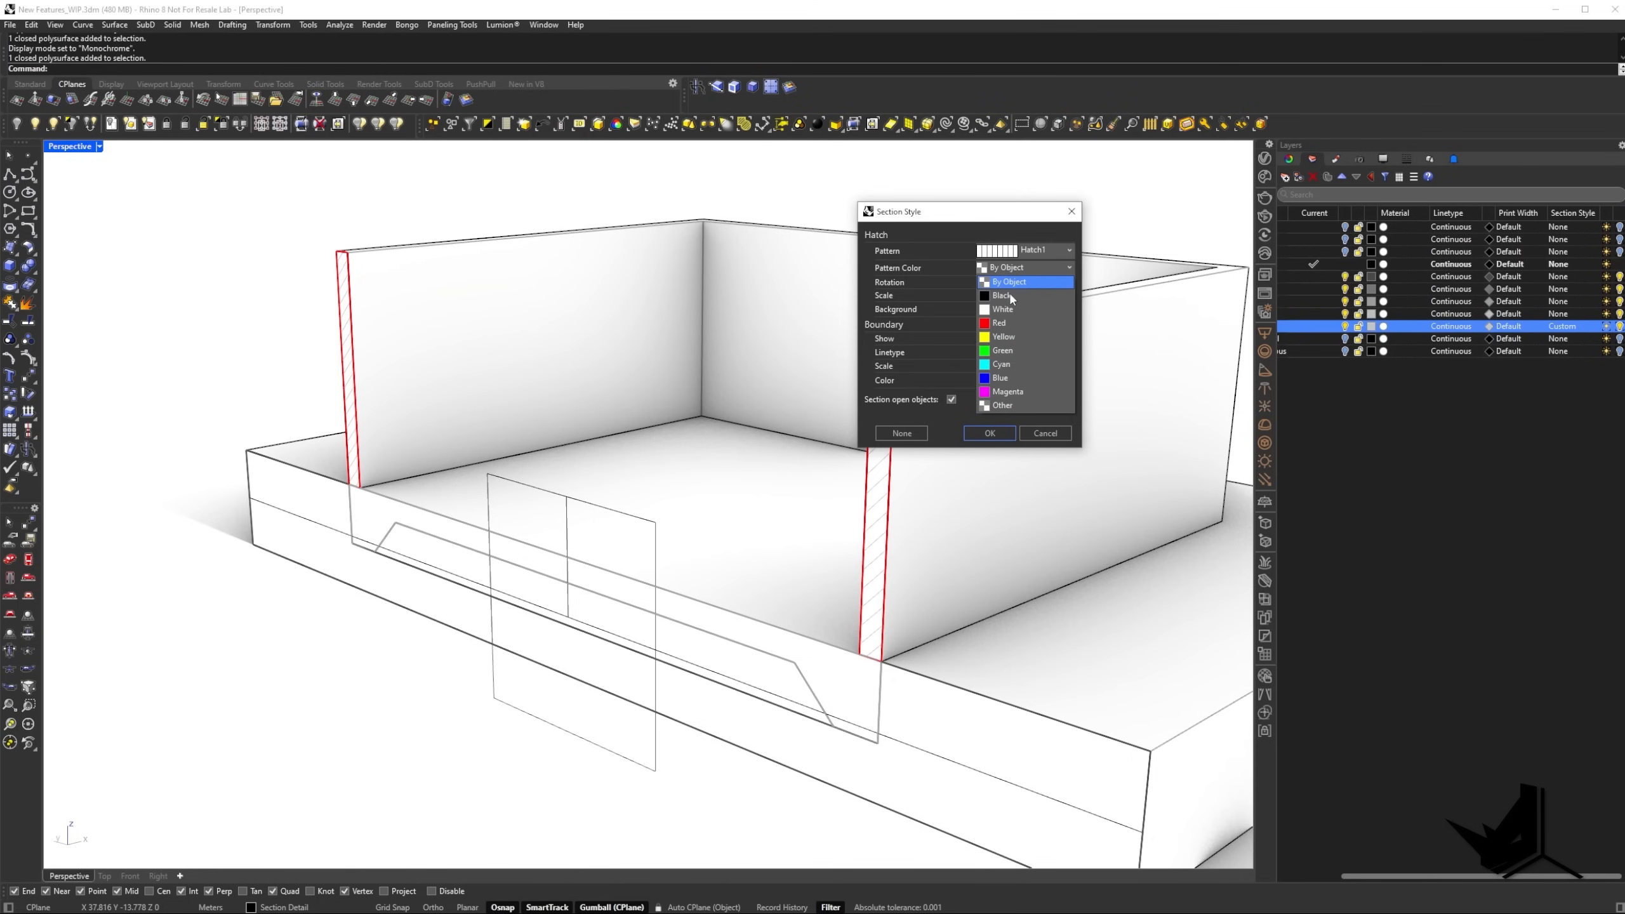
click(984, 326)
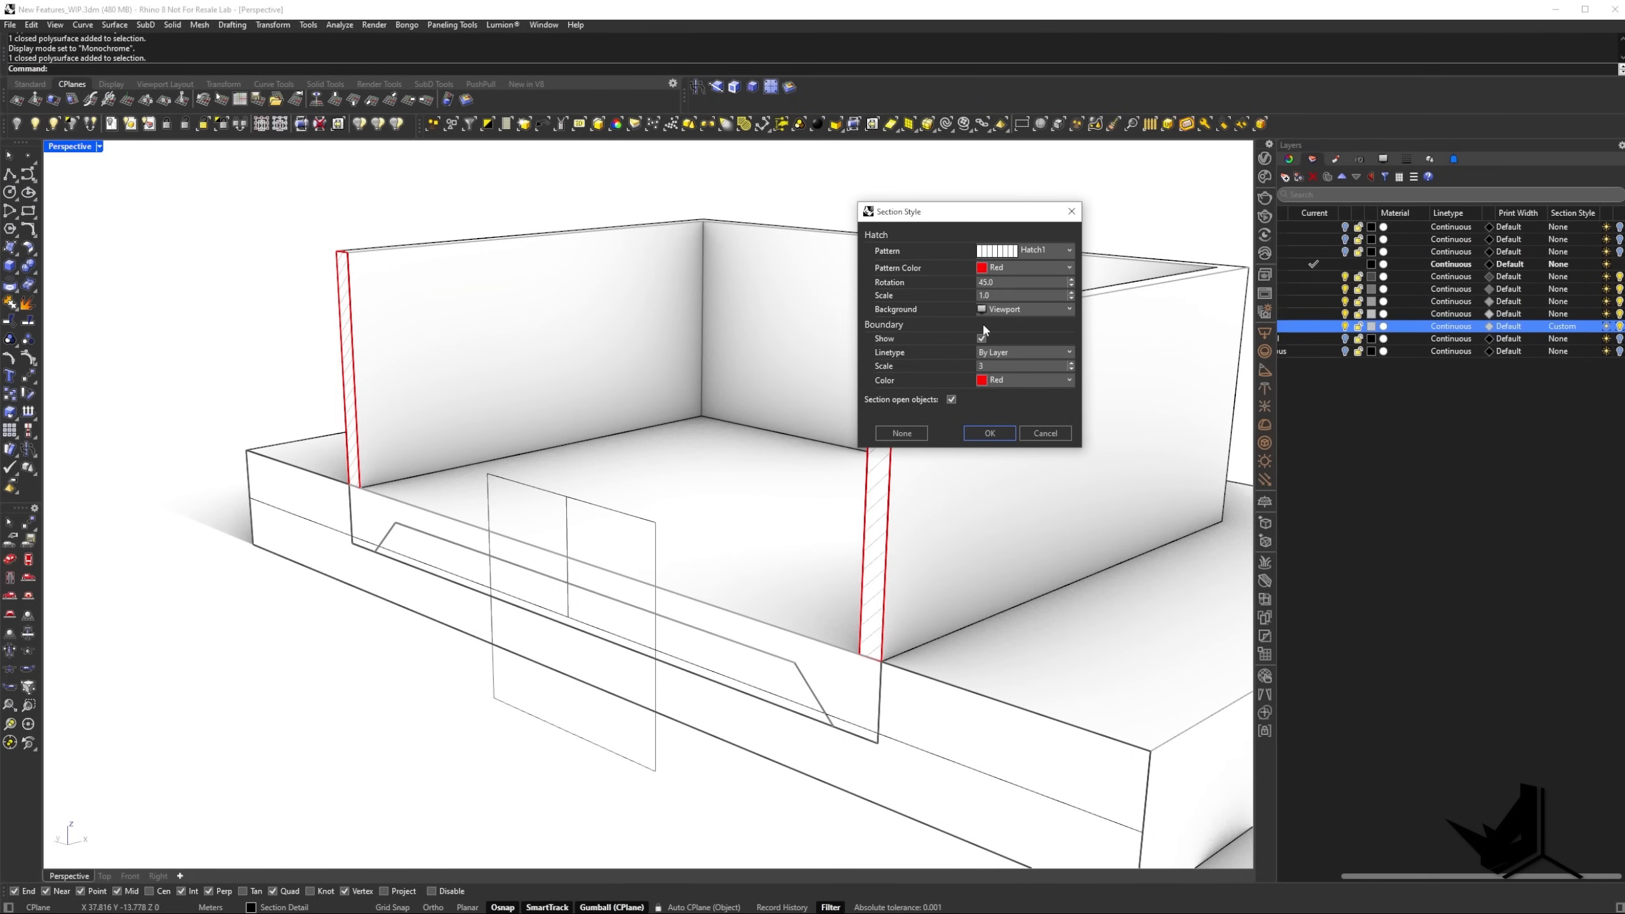
click(990, 434)
mouse_move(652, 524)
right_down()
mouse_move(635, 527)
mouse_move(737, 526)
mouse_move(691, 522)
mouse_move(877, 476)
right_up()
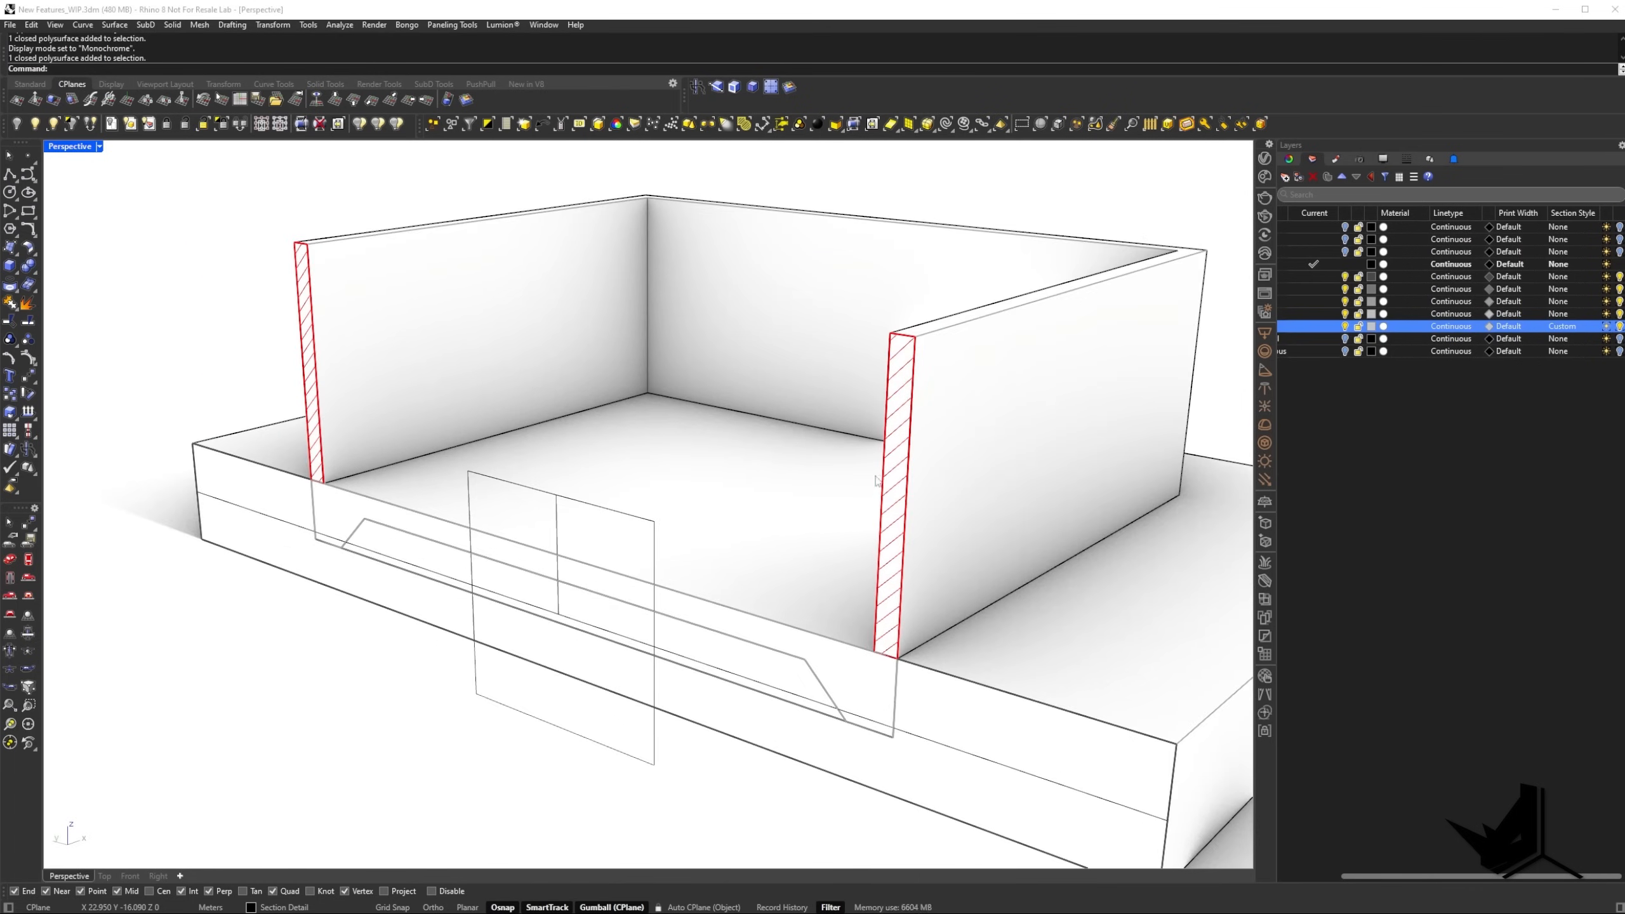
right_drag(742, 503, 837, 497)
scroll(646, 511, down, 2)
Move the clipping plane along X further into the model and deselect it.
click(637, 511)
right_drag(637, 511, 637, 552)
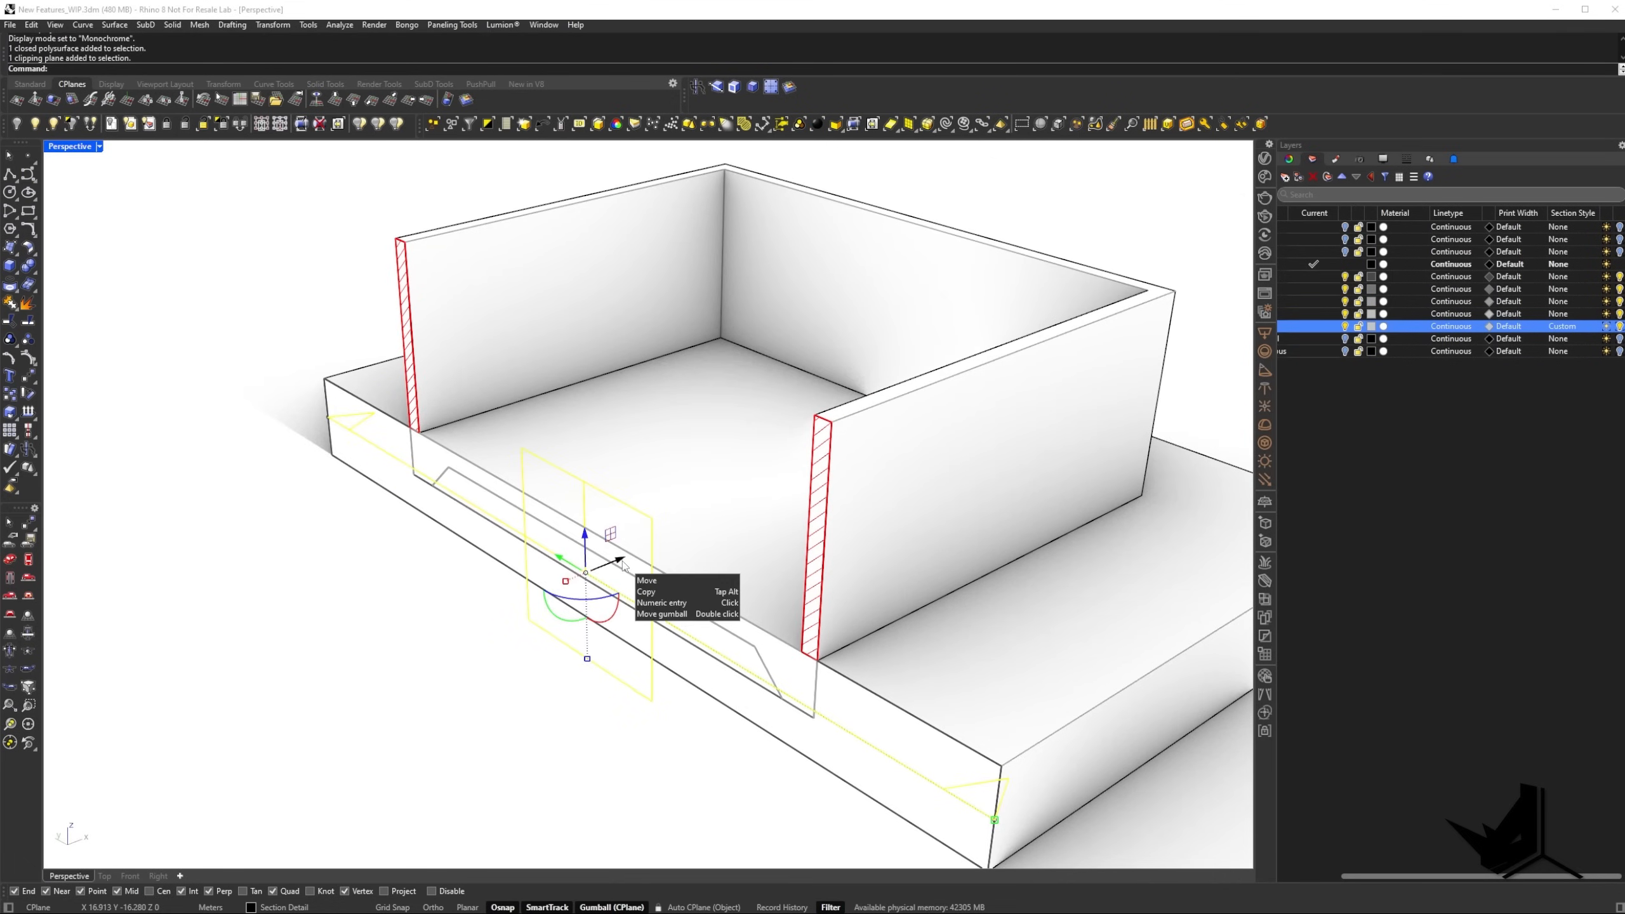
mouse_move(624, 558)
mouse_down()
mouse_move(695, 544)
mouse_move(643, 551)
mouse_up()
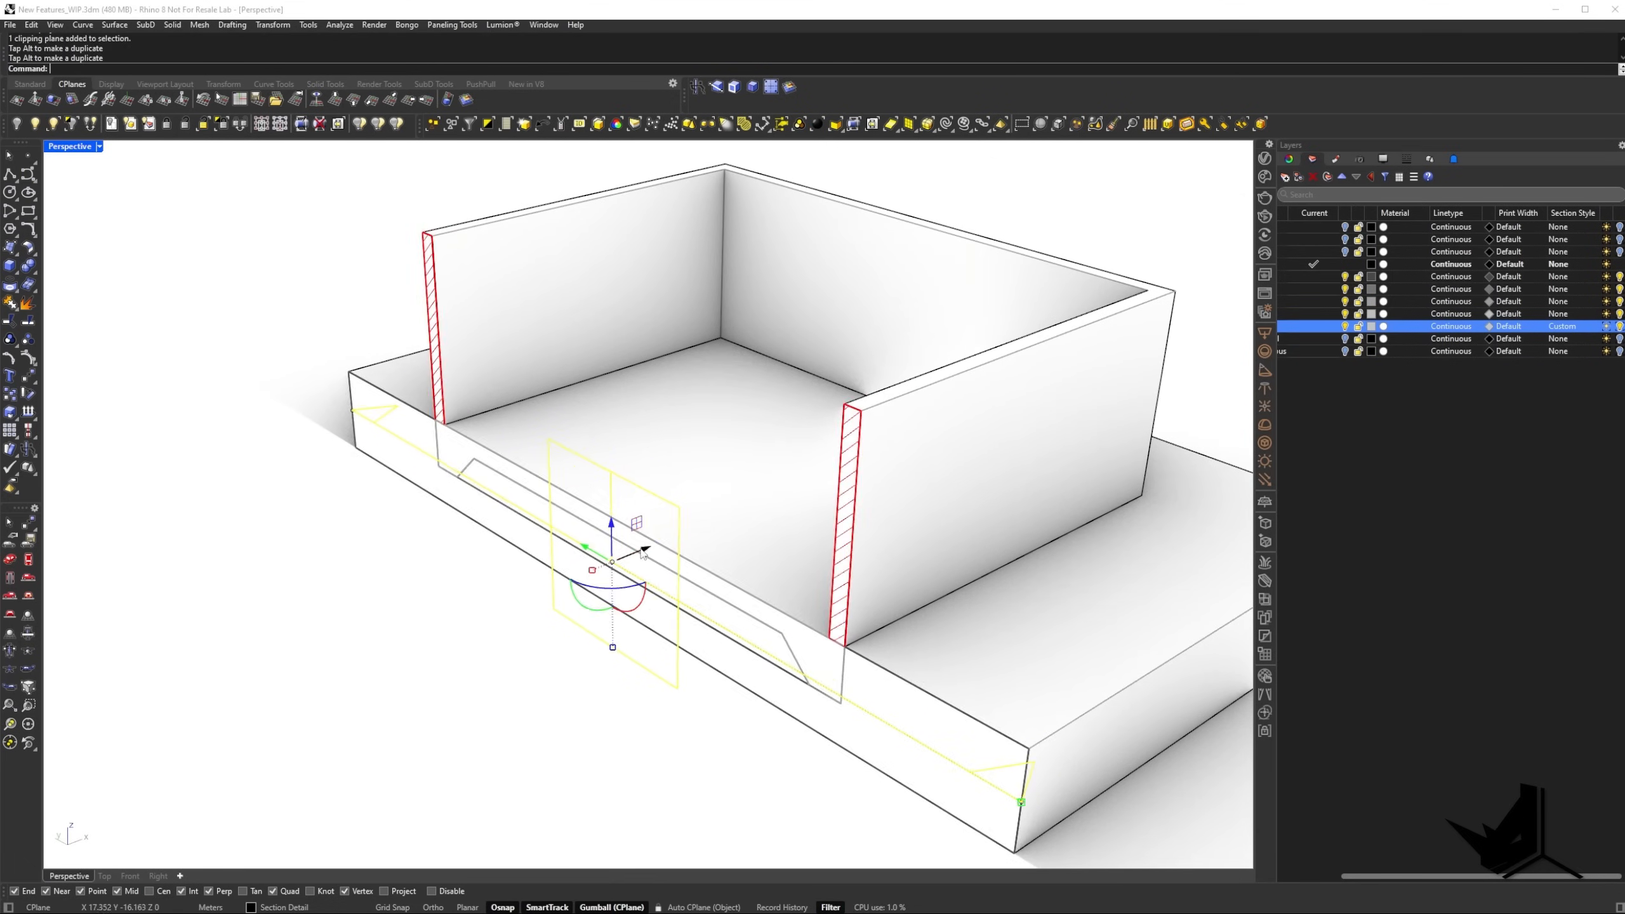
right_drag(645, 550, 699, 525)
right_drag(805, 511, 871, 533)
key(Escape)
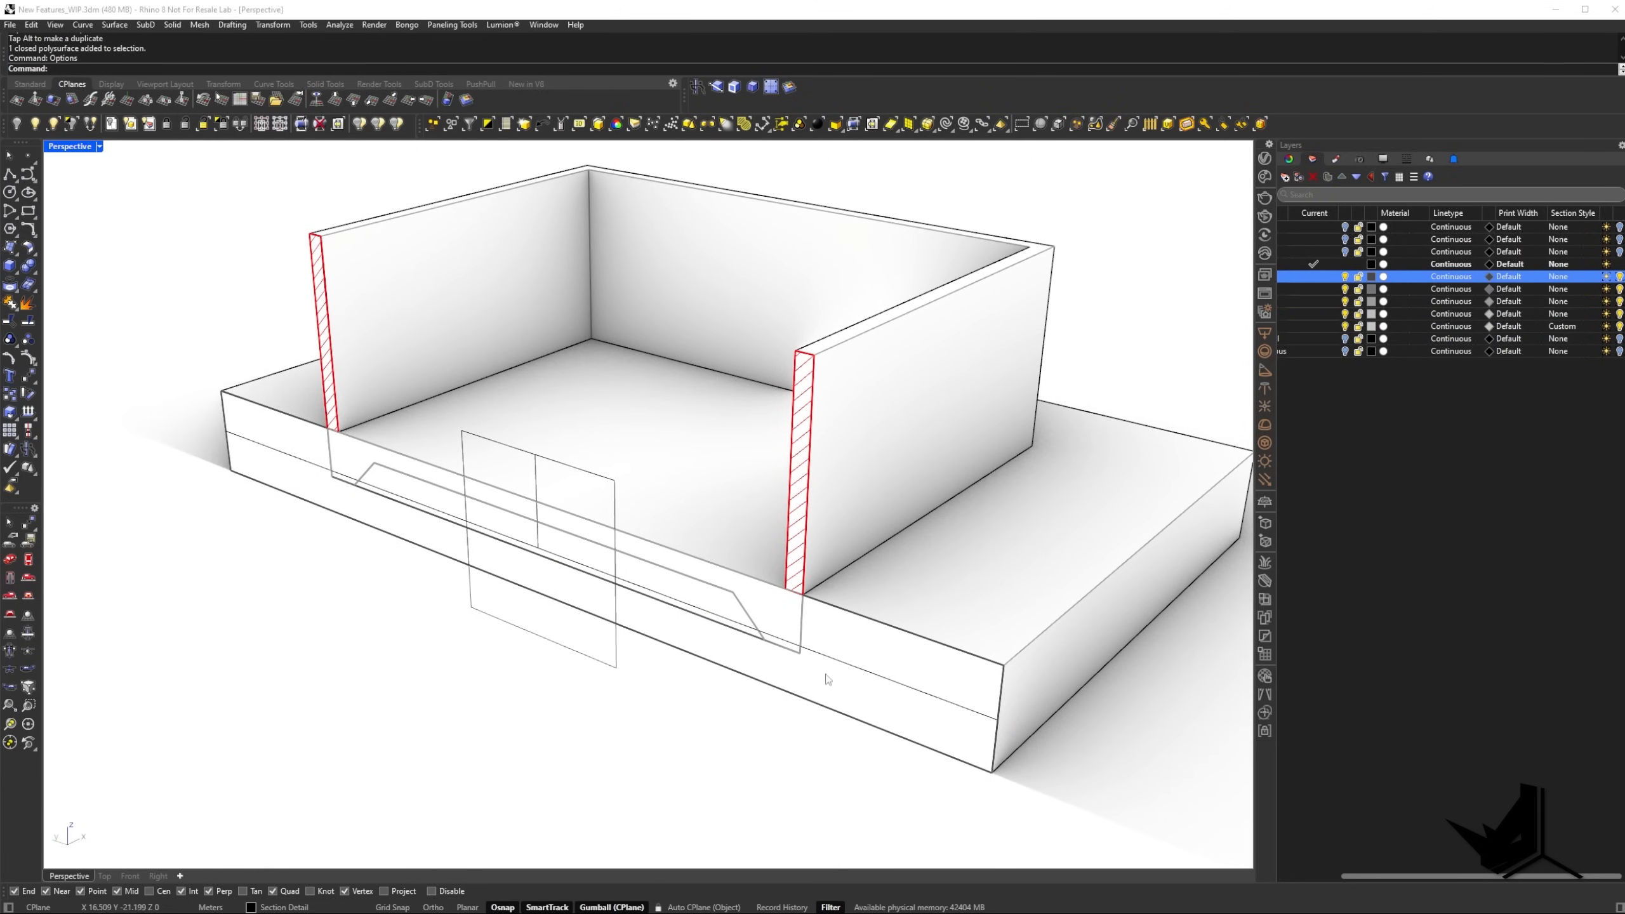
Select the ground solid and review the hatch patterns offered for the Ground layer's section style without applying one.
click(938, 594)
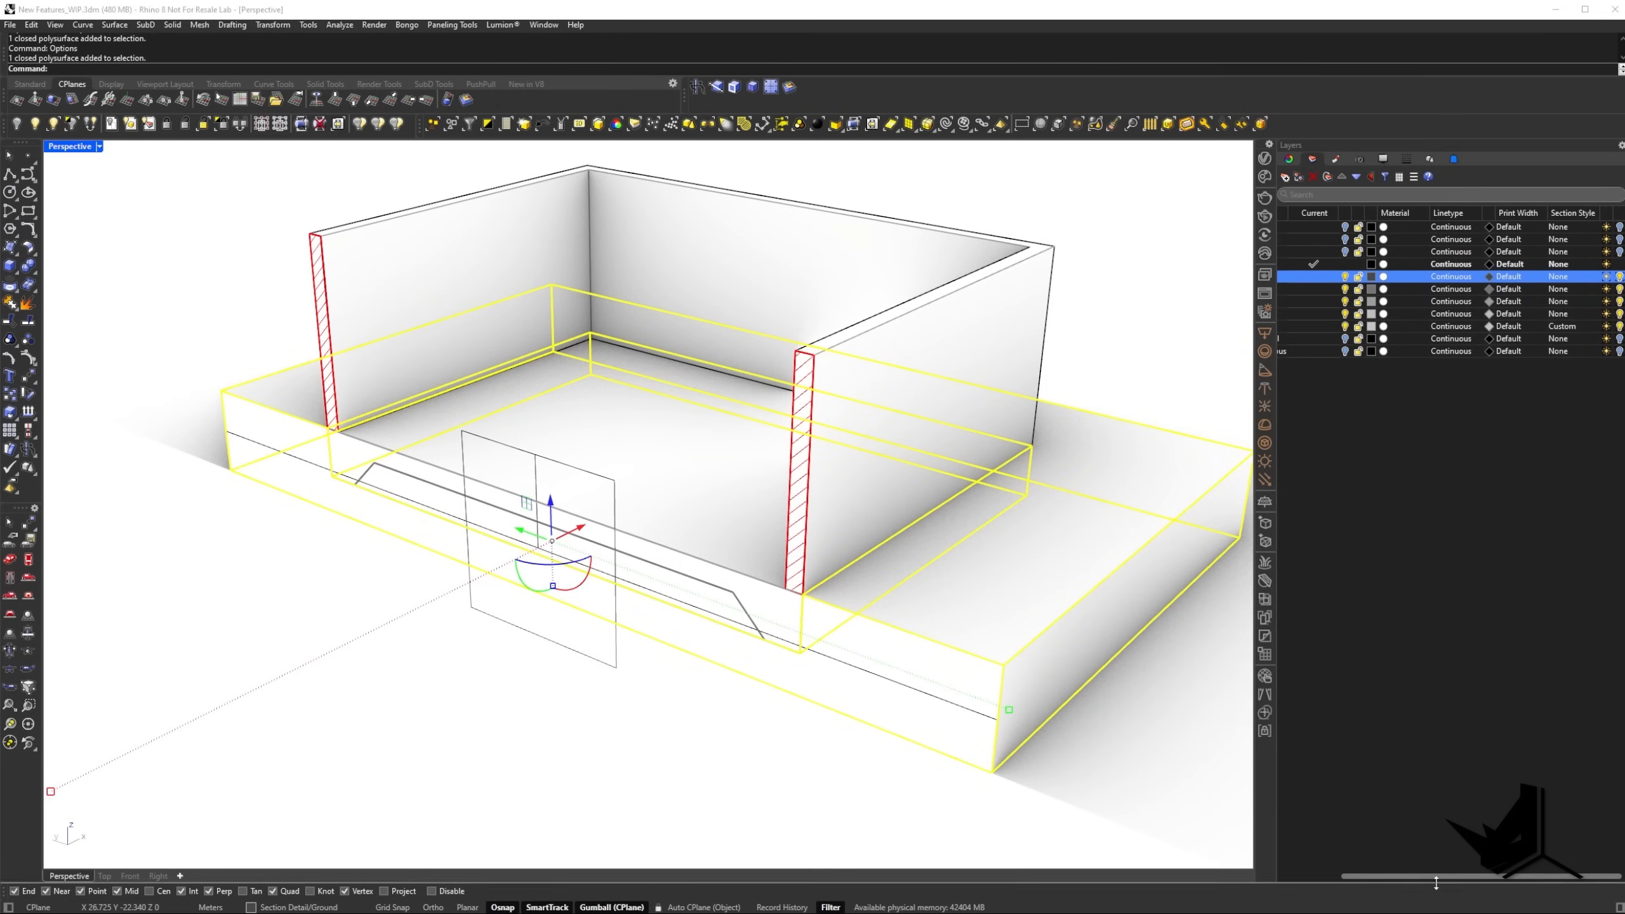
drag(1432, 877, 1371, 882)
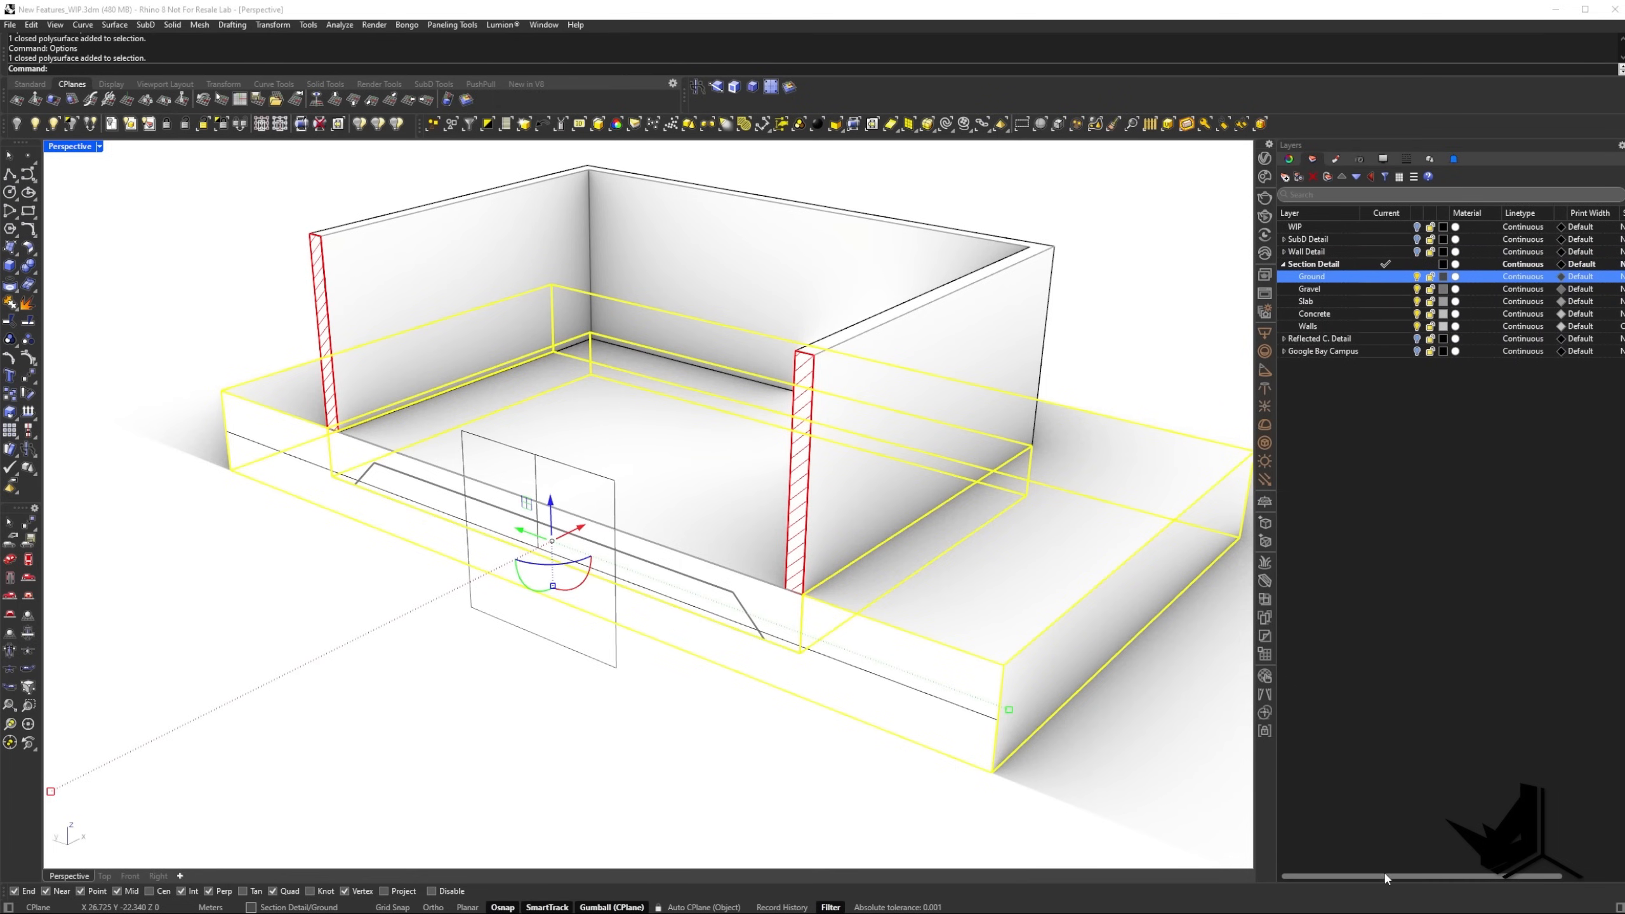
shift+scroll(1471, 298, right, 3)
click(1555, 282)
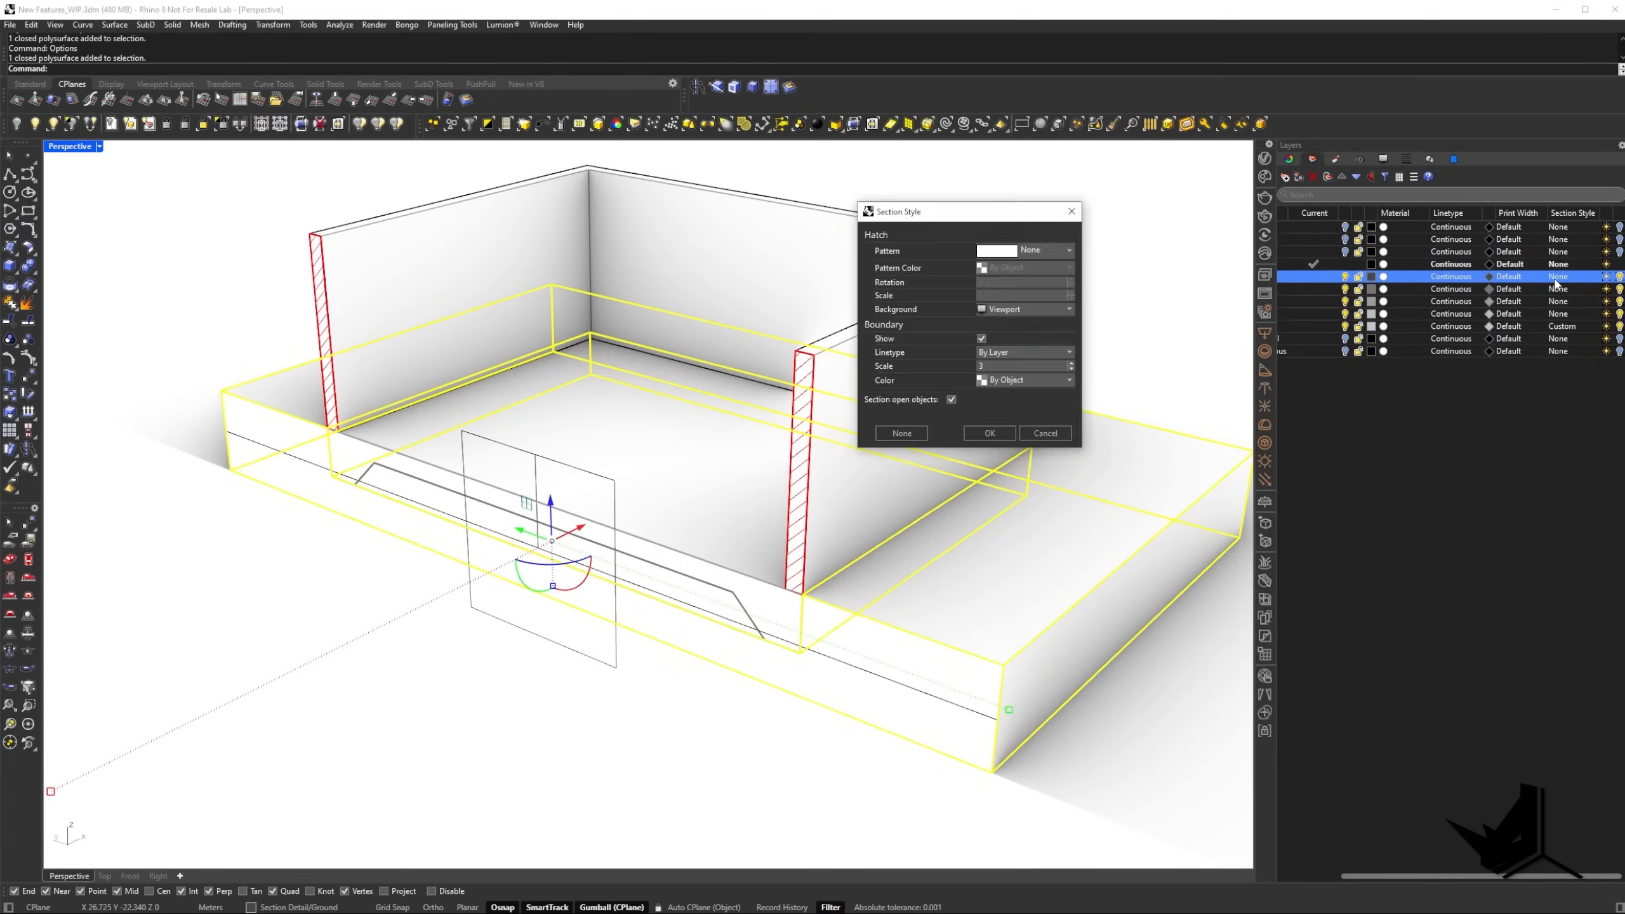
click(1055, 256)
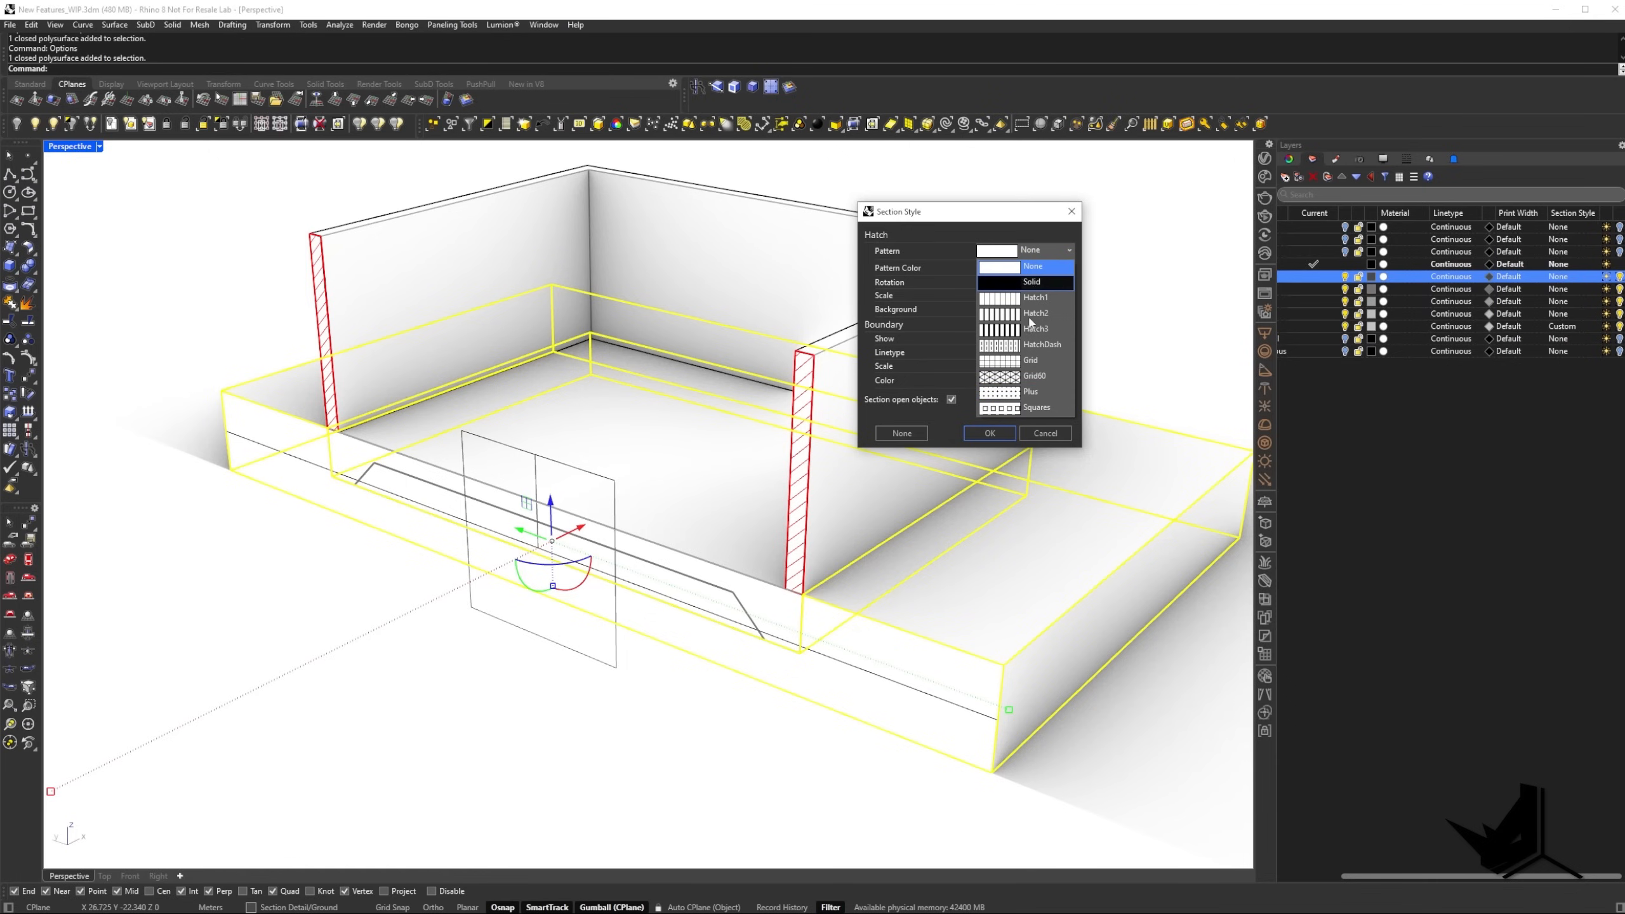
click(1047, 437)
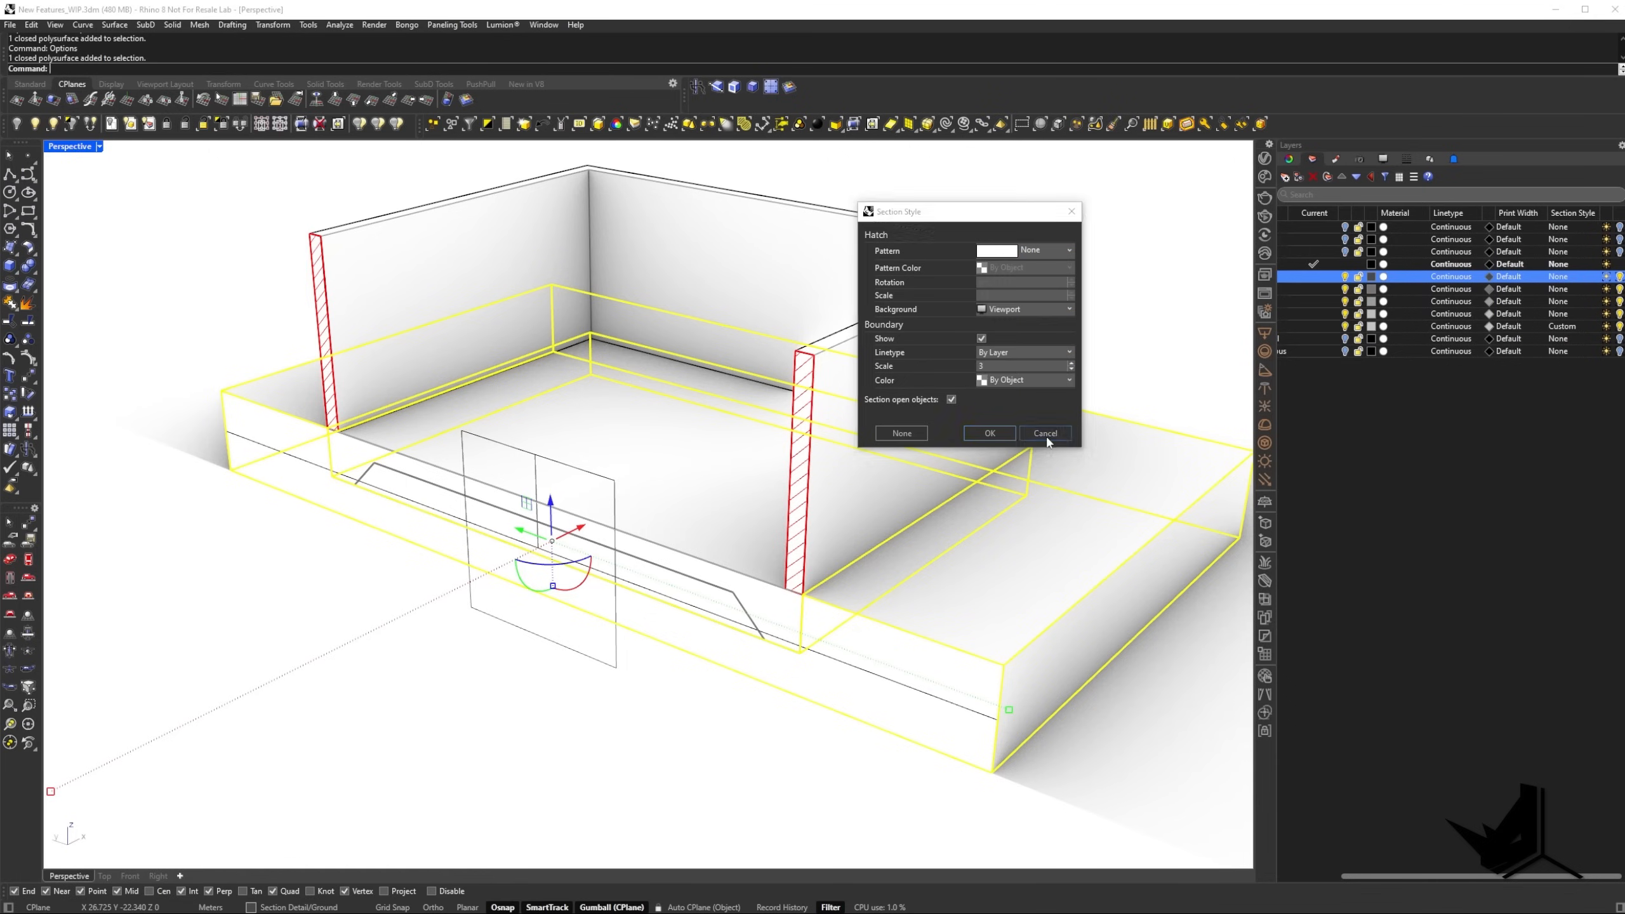
click(1046, 438)
Review the hatch patterns defined in the document properties of Rhino Options and leave them as they are.
key(Return)
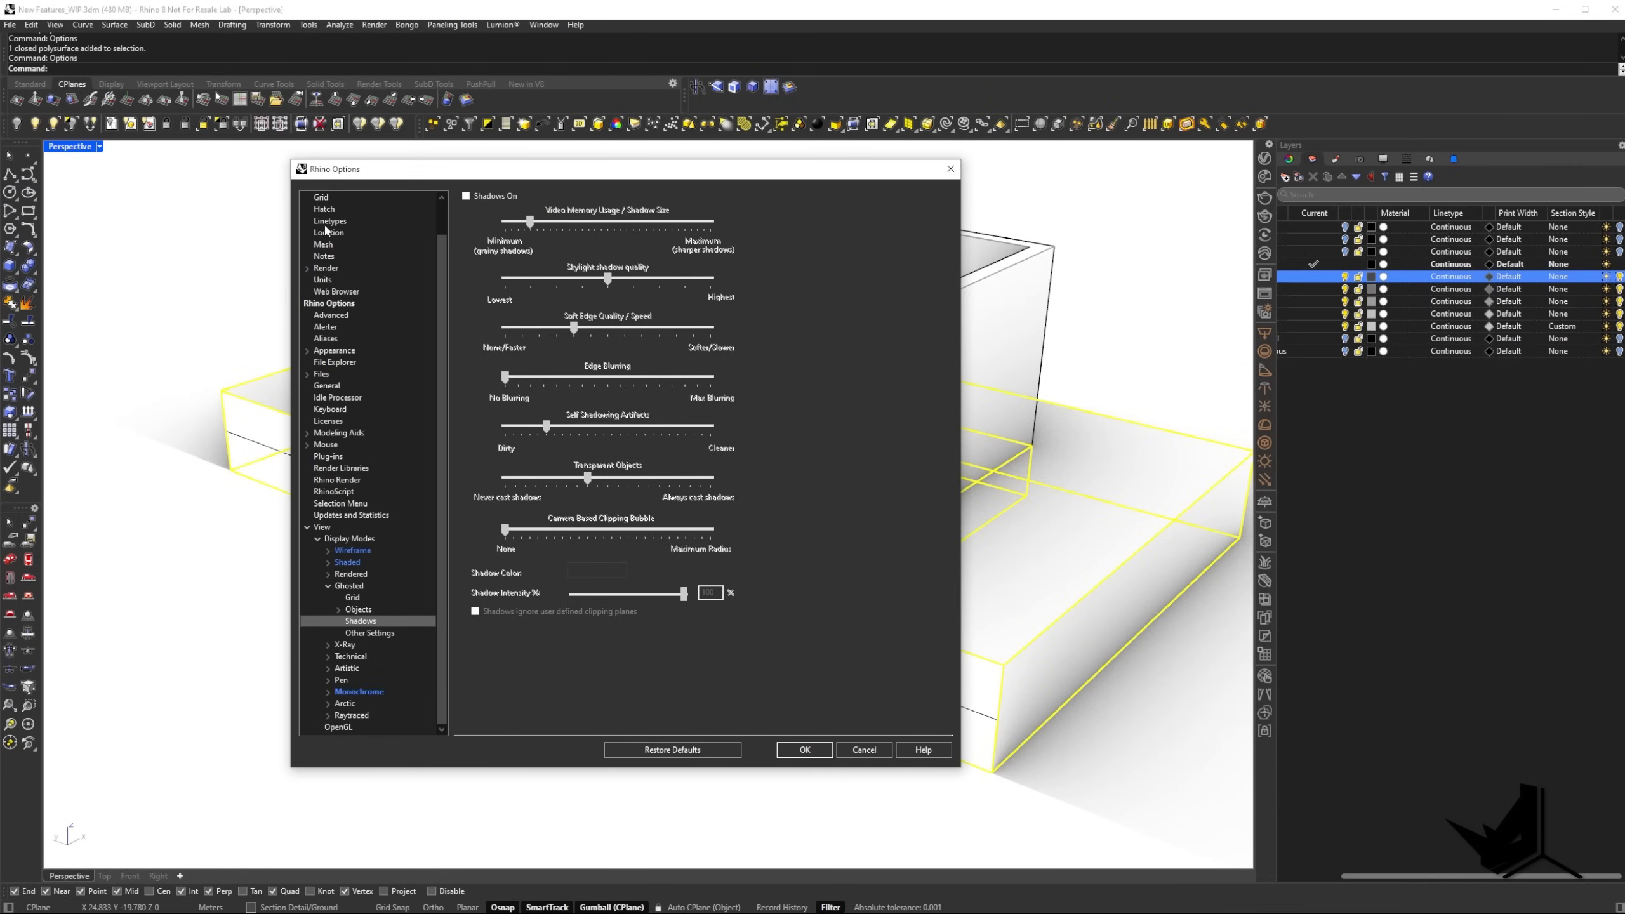
scroll(331, 260, up, 1)
click(326, 244)
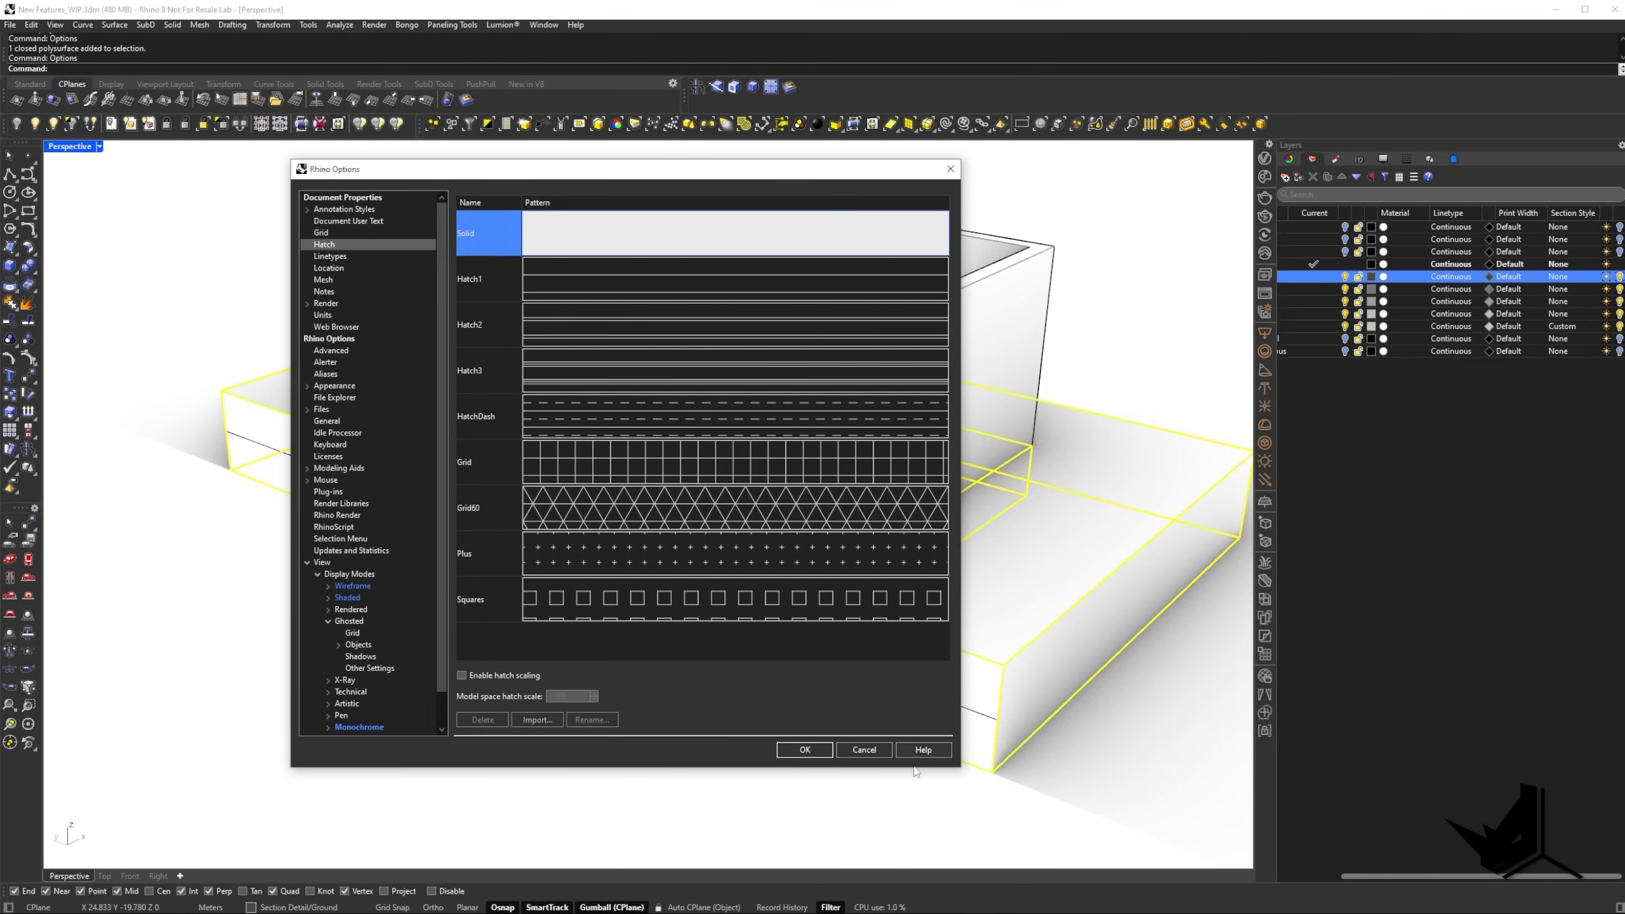
click(874, 752)
Give the Ground layer a custom section style with the Grid60 pattern, and deselect the ground to inspect it.
click(1559, 277)
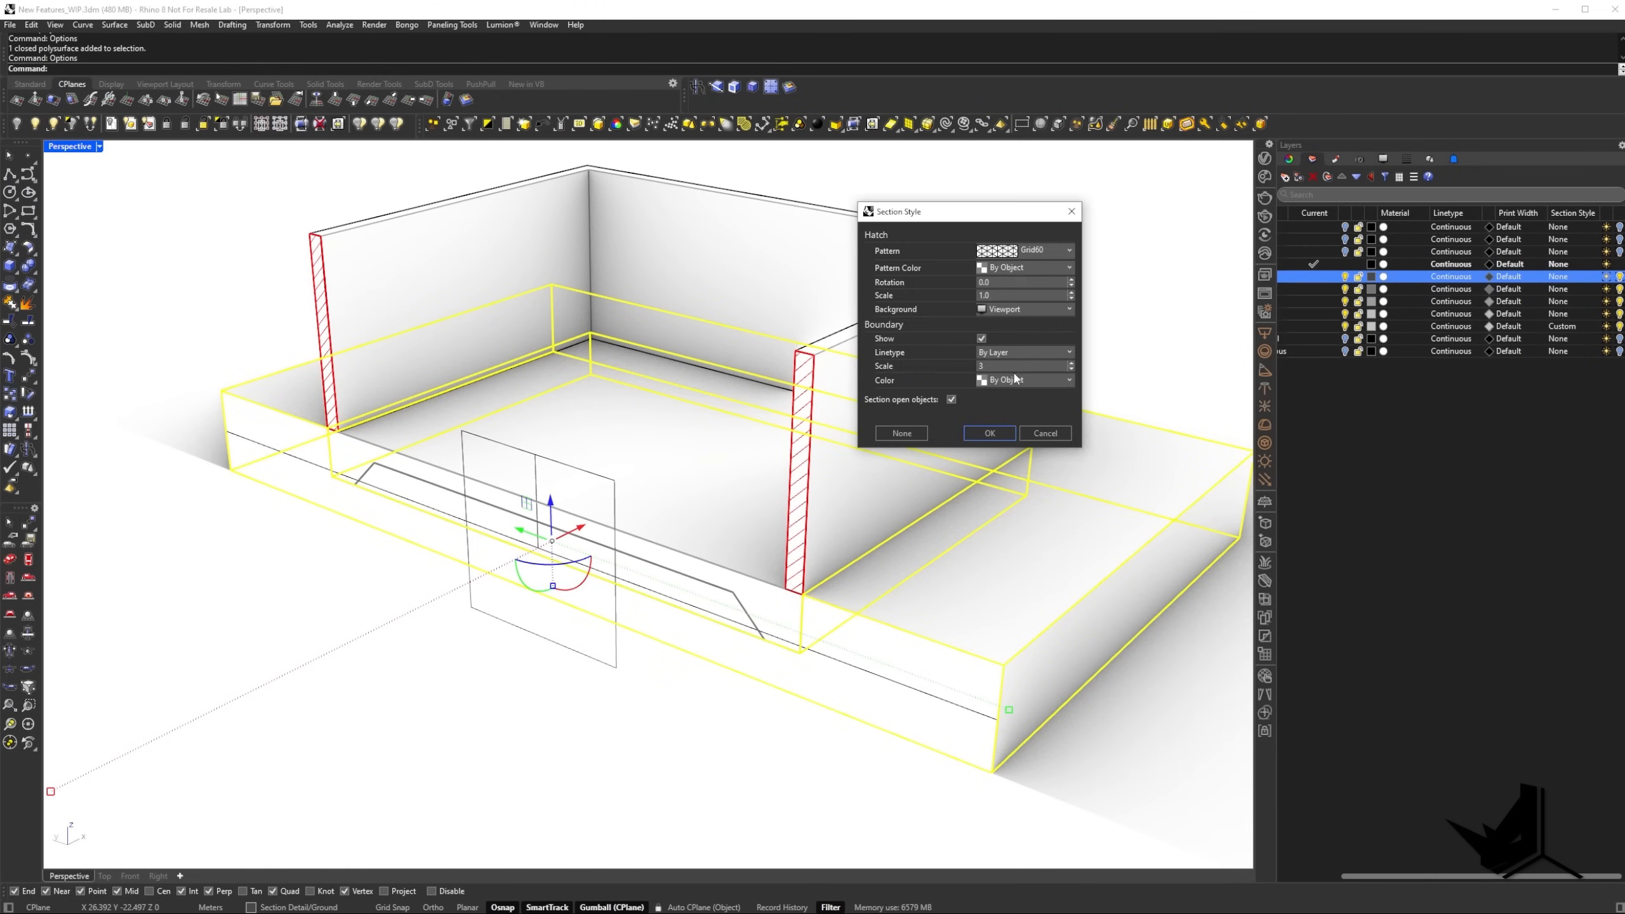
click(988, 433)
click(822, 760)
mouse_move(756, 774)
right_down()
mouse_move(748, 646)
mouse_move(884, 668)
mouse_move(893, 650)
right_up()
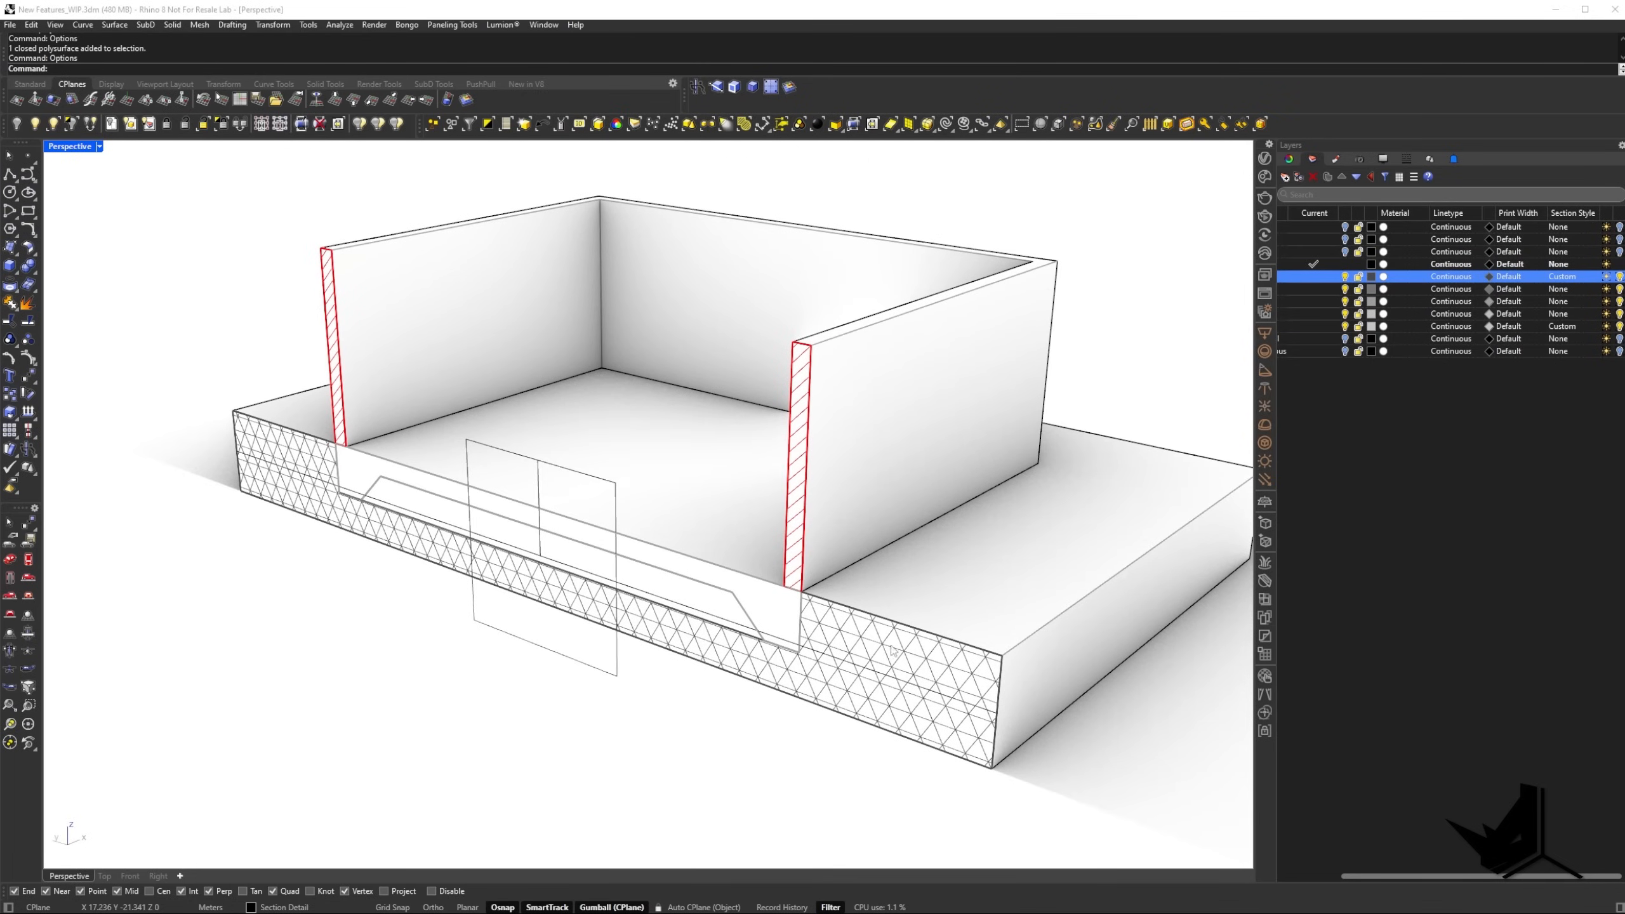
Set the pattern scale of the Ground layer's section style to 0.1 and inspect the hatch density.
click(1569, 280)
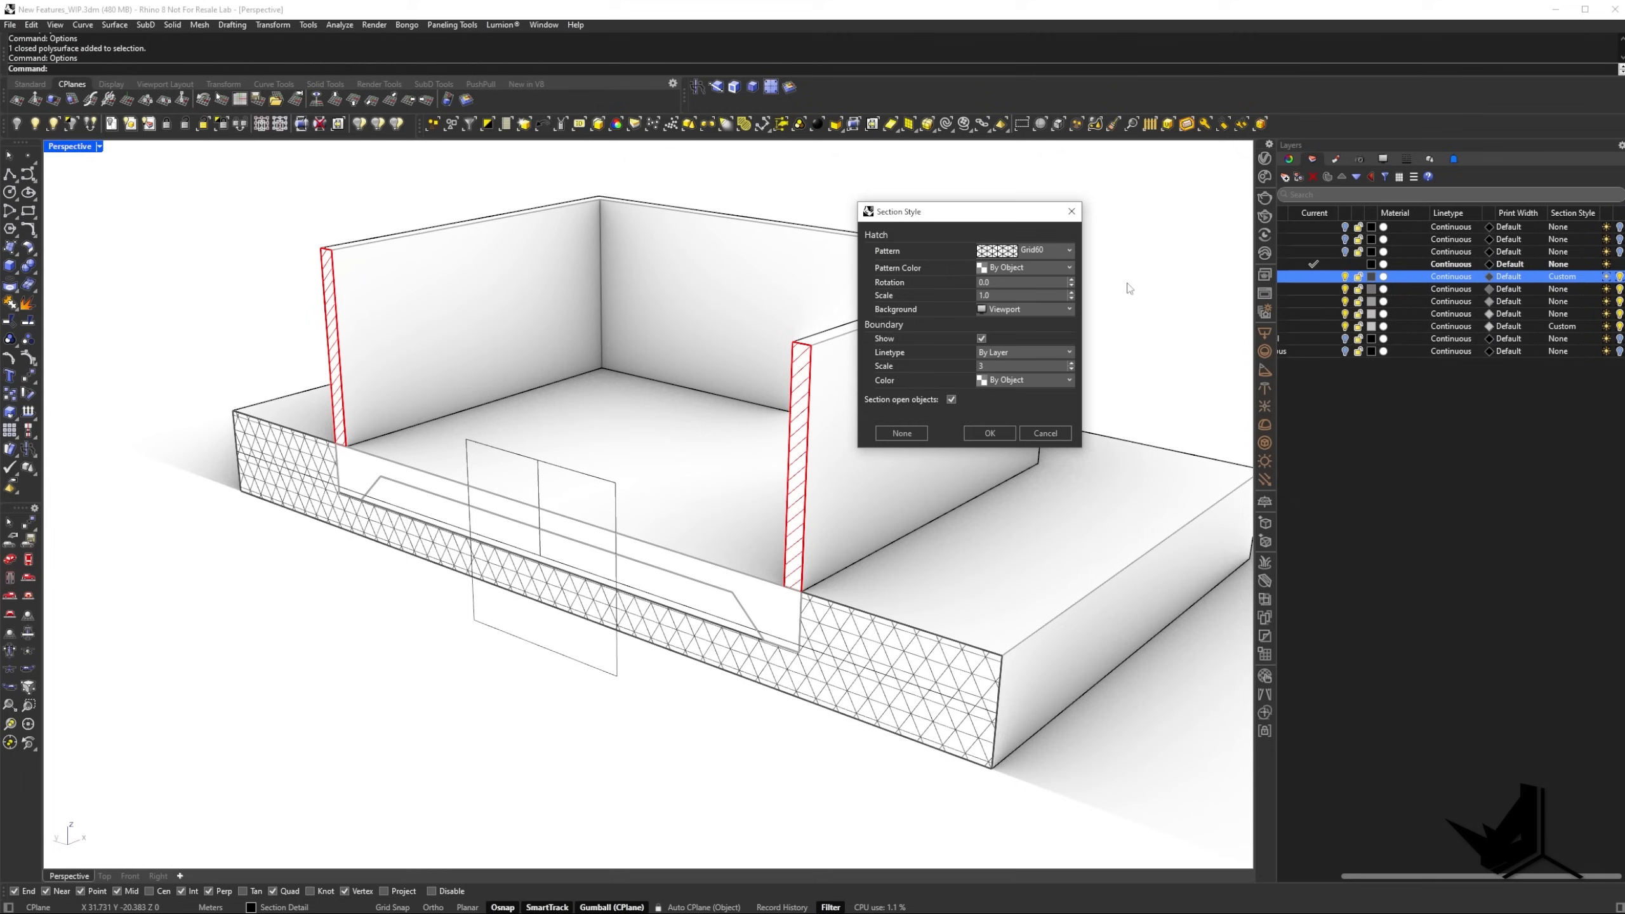
click(1002, 298)
text(0.1)
click(1003, 283)
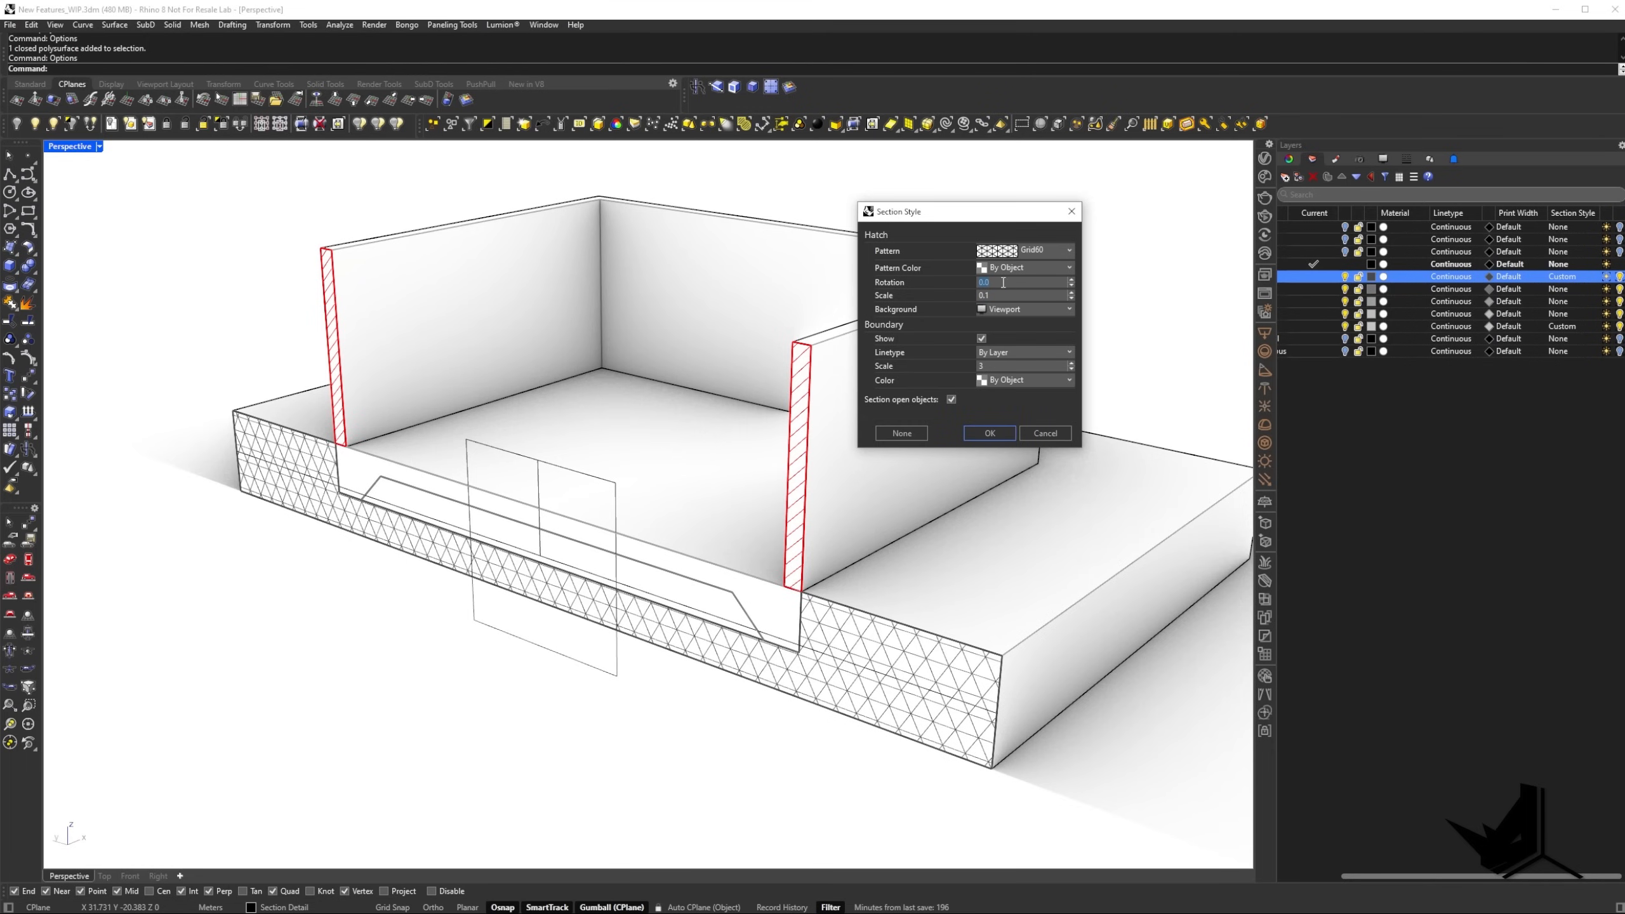
click(990, 432)
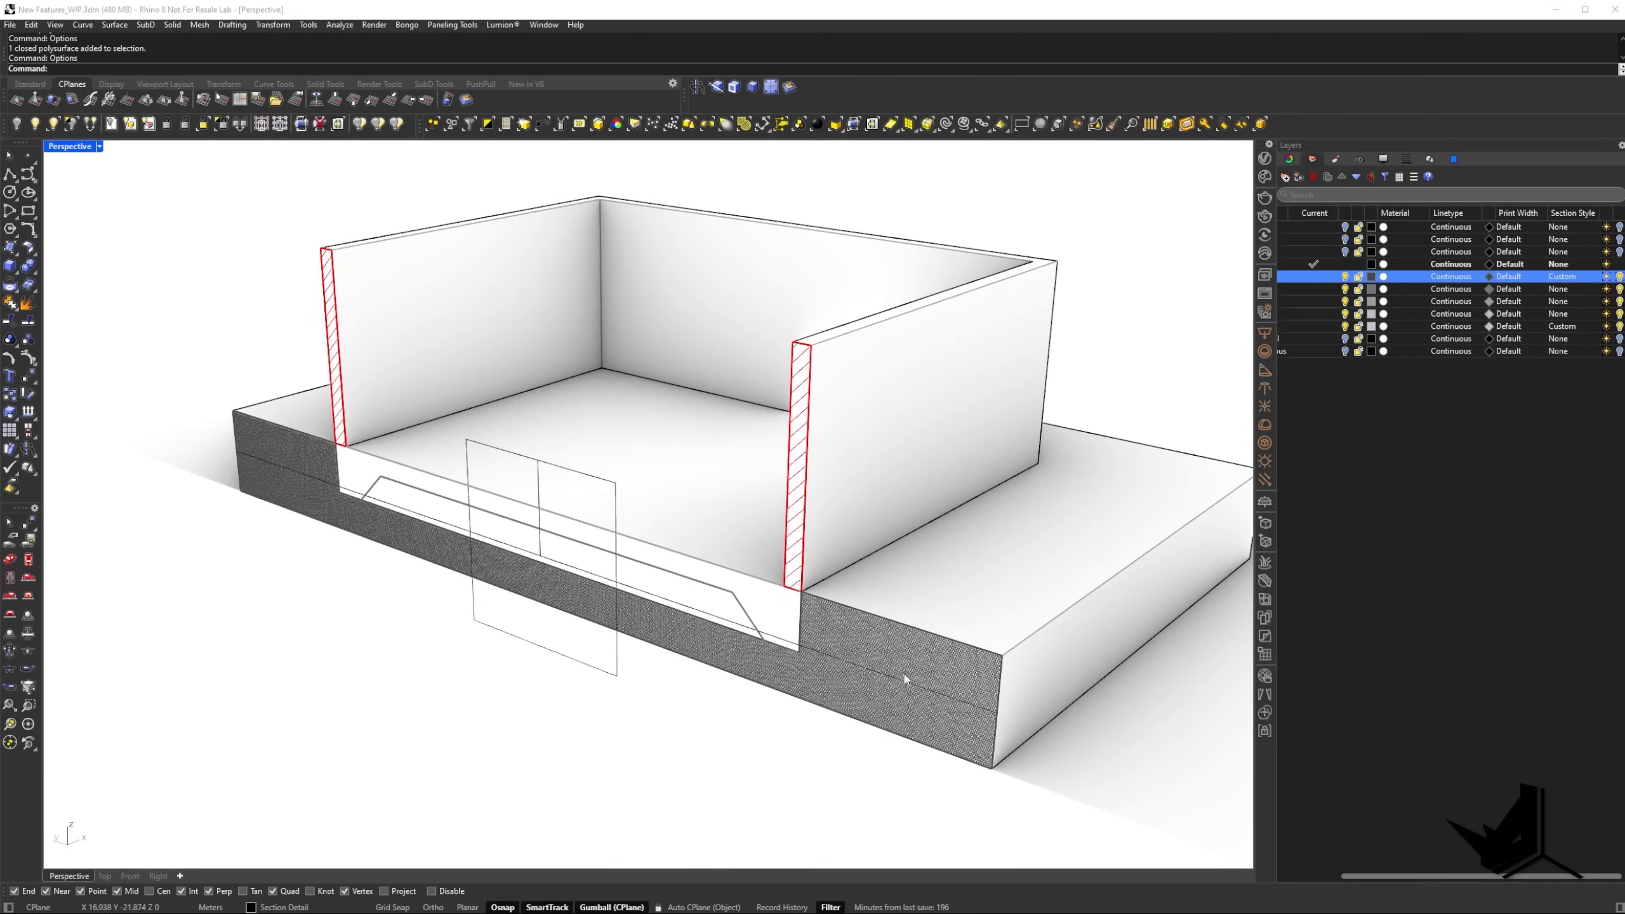
scroll(906, 670, up, 5)
scroll(906, 670, down, 4)
Set the Ground layer's section style to a pattern scale of 0.5 with Black for both the pattern and boundary colors.
click(1562, 280)
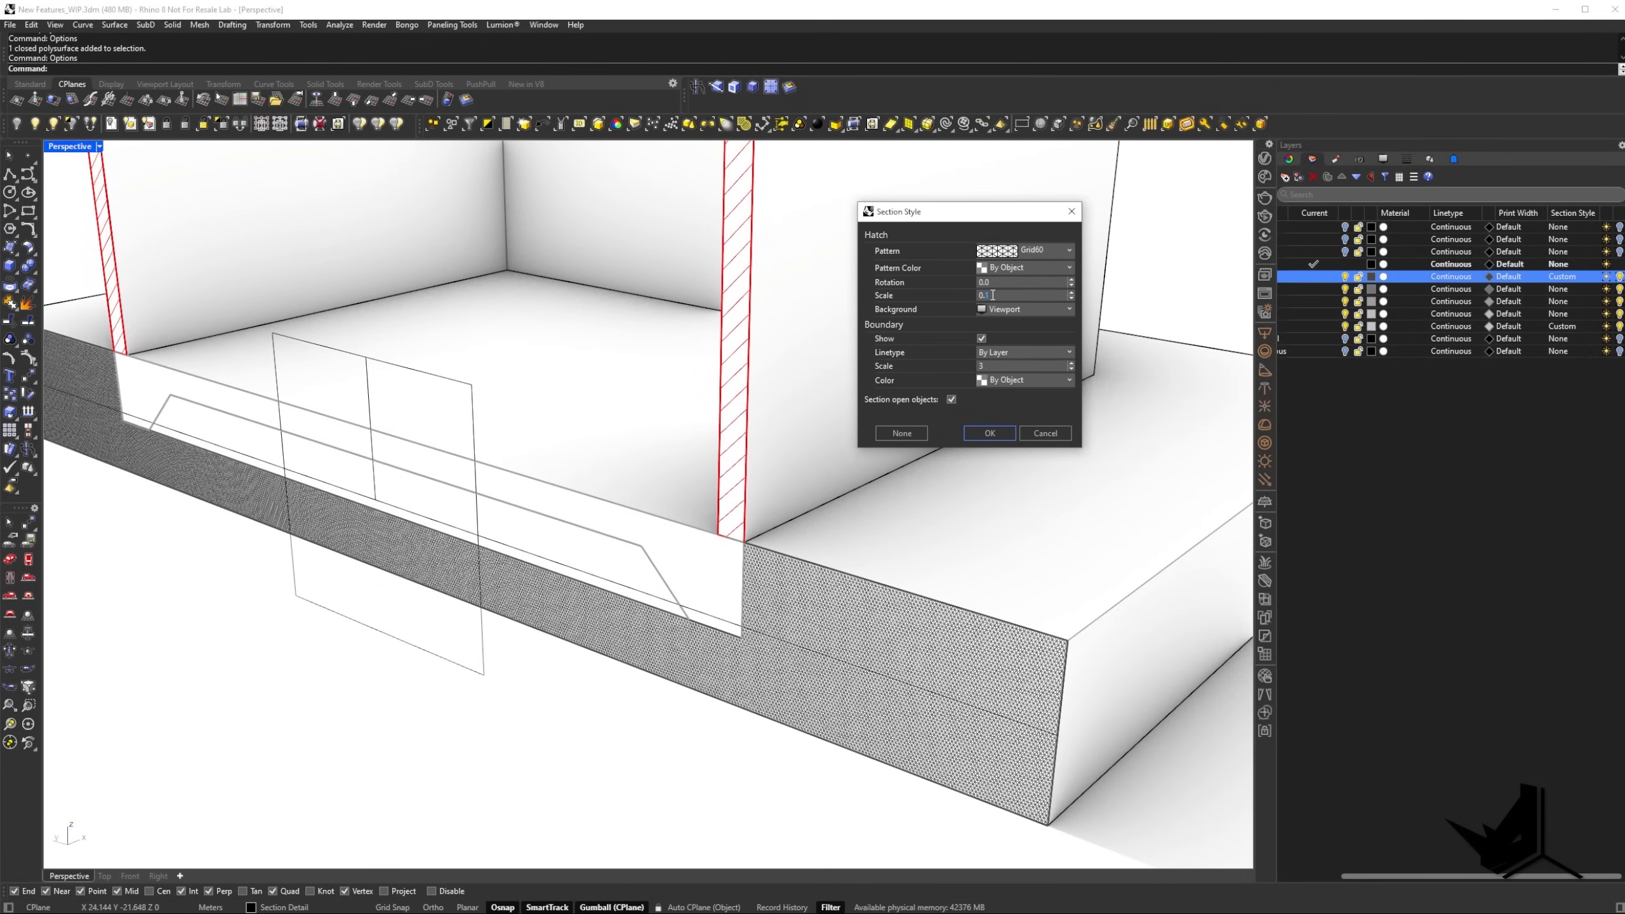
text(0.5)
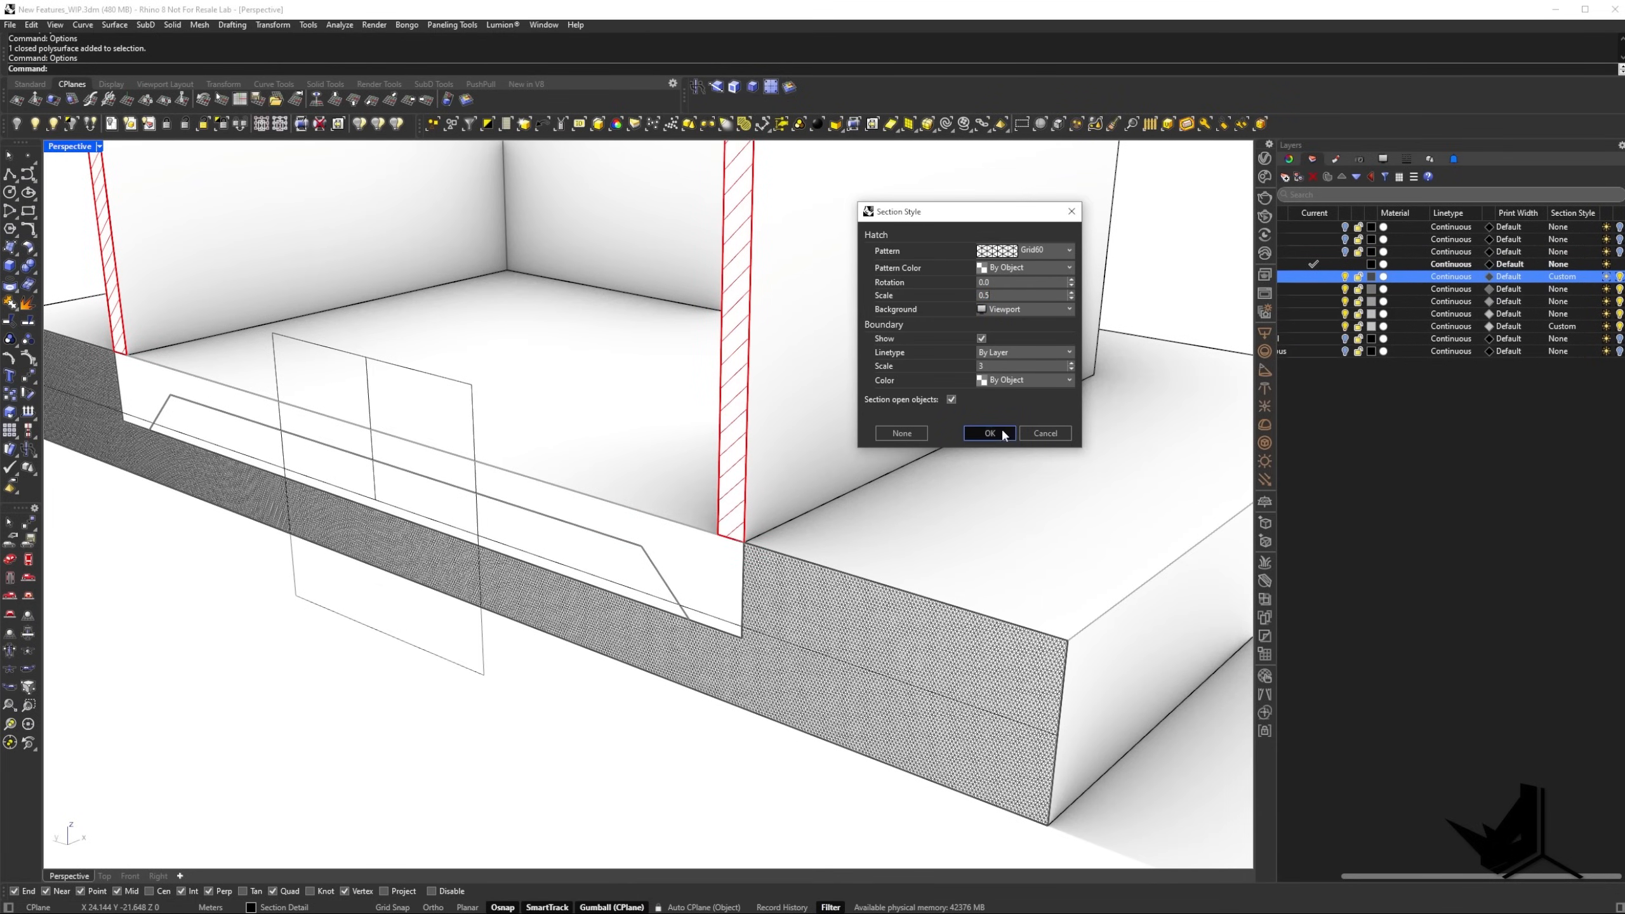
click(1053, 270)
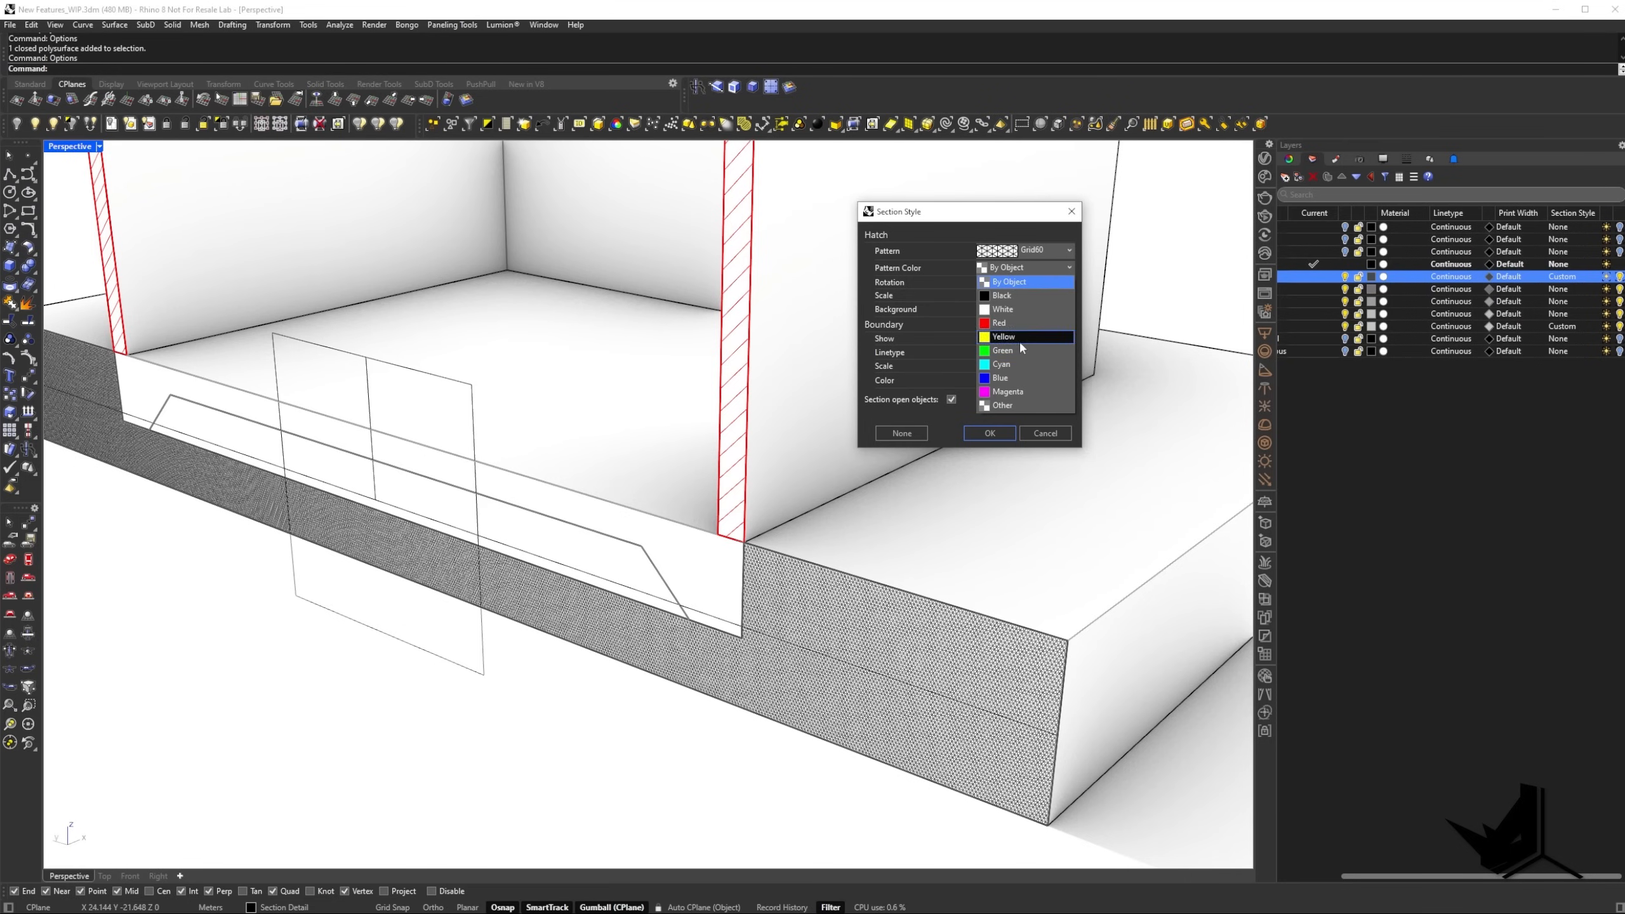
click(1025, 294)
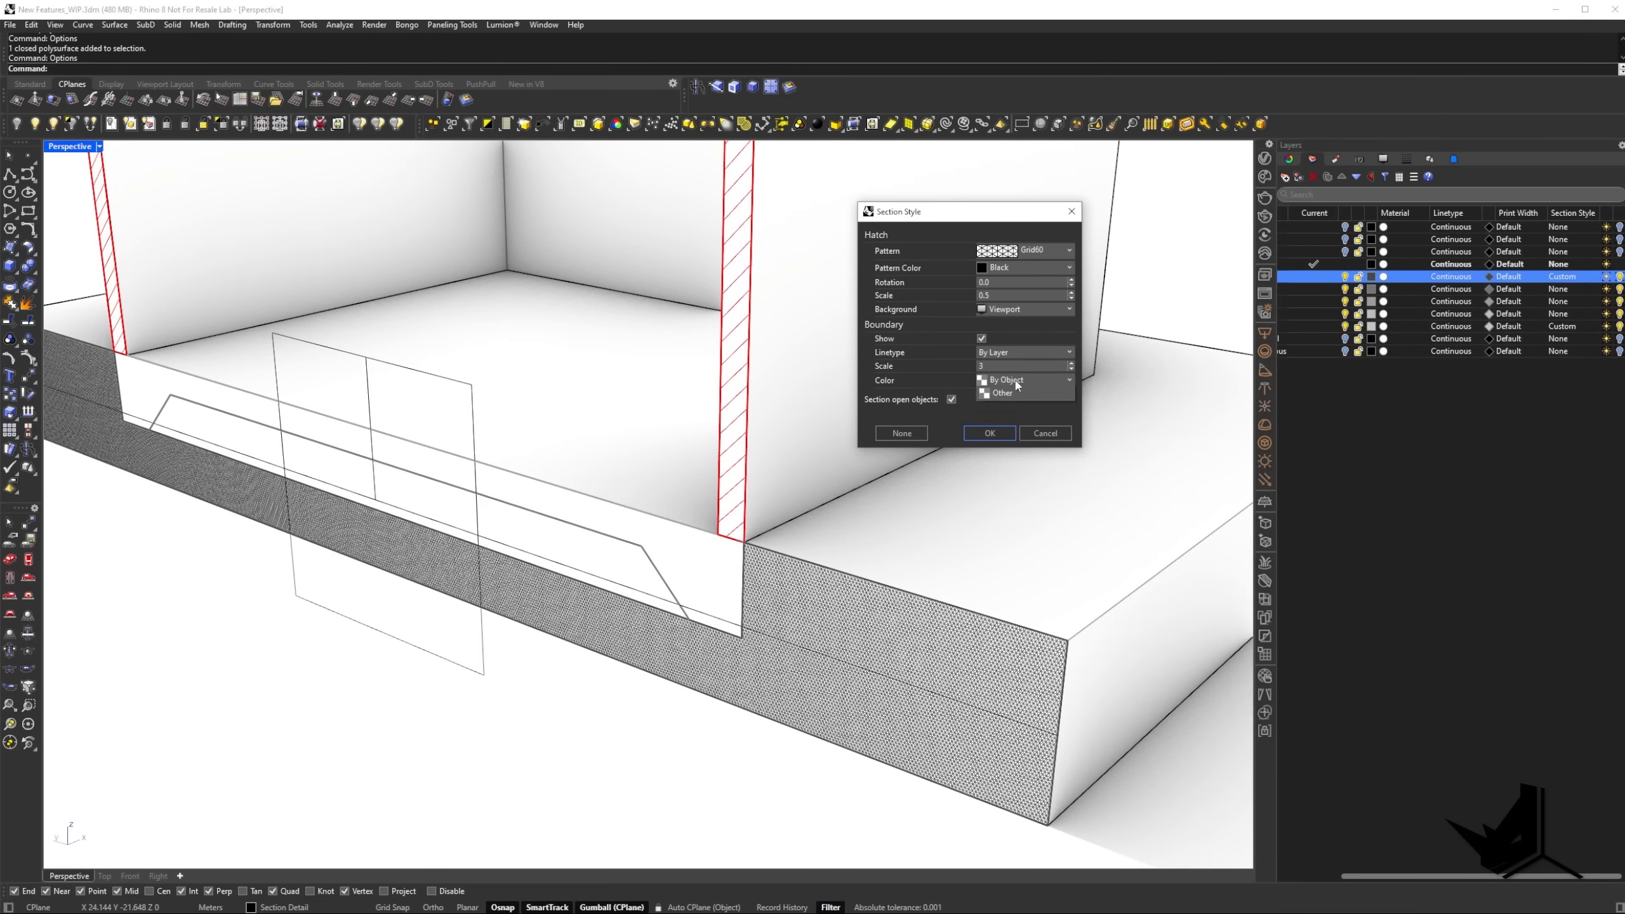
click(1022, 380)
click(1017, 404)
click(989, 433)
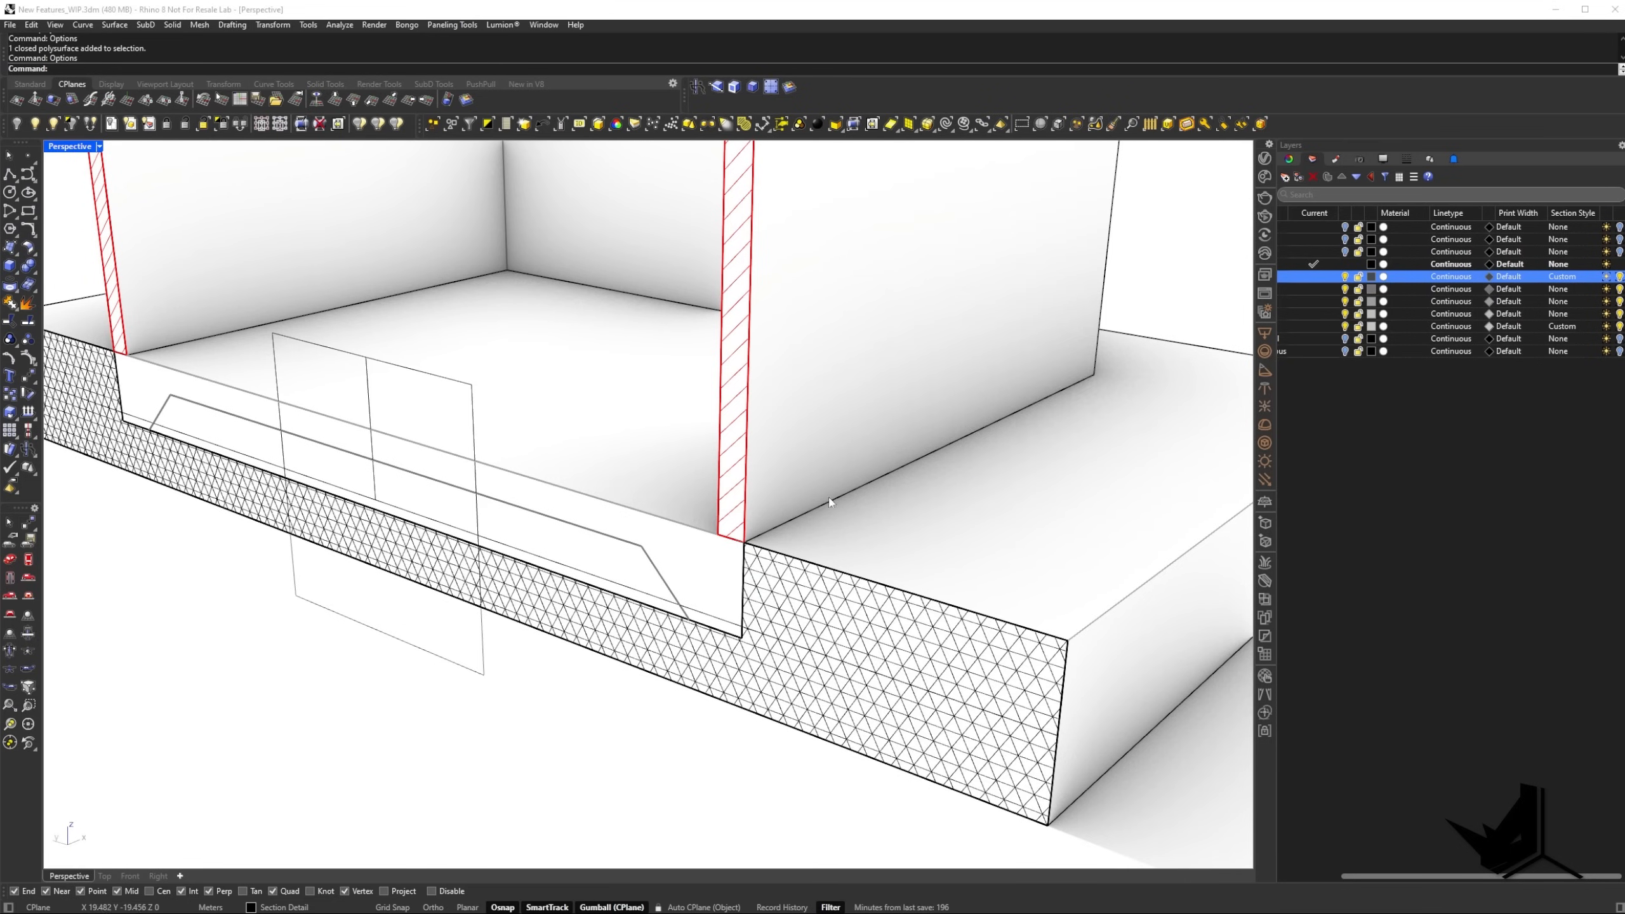
scroll(802, 449, down, 5)
right_drag(770, 412, 736, 447)
scroll(736, 451, up, 5)
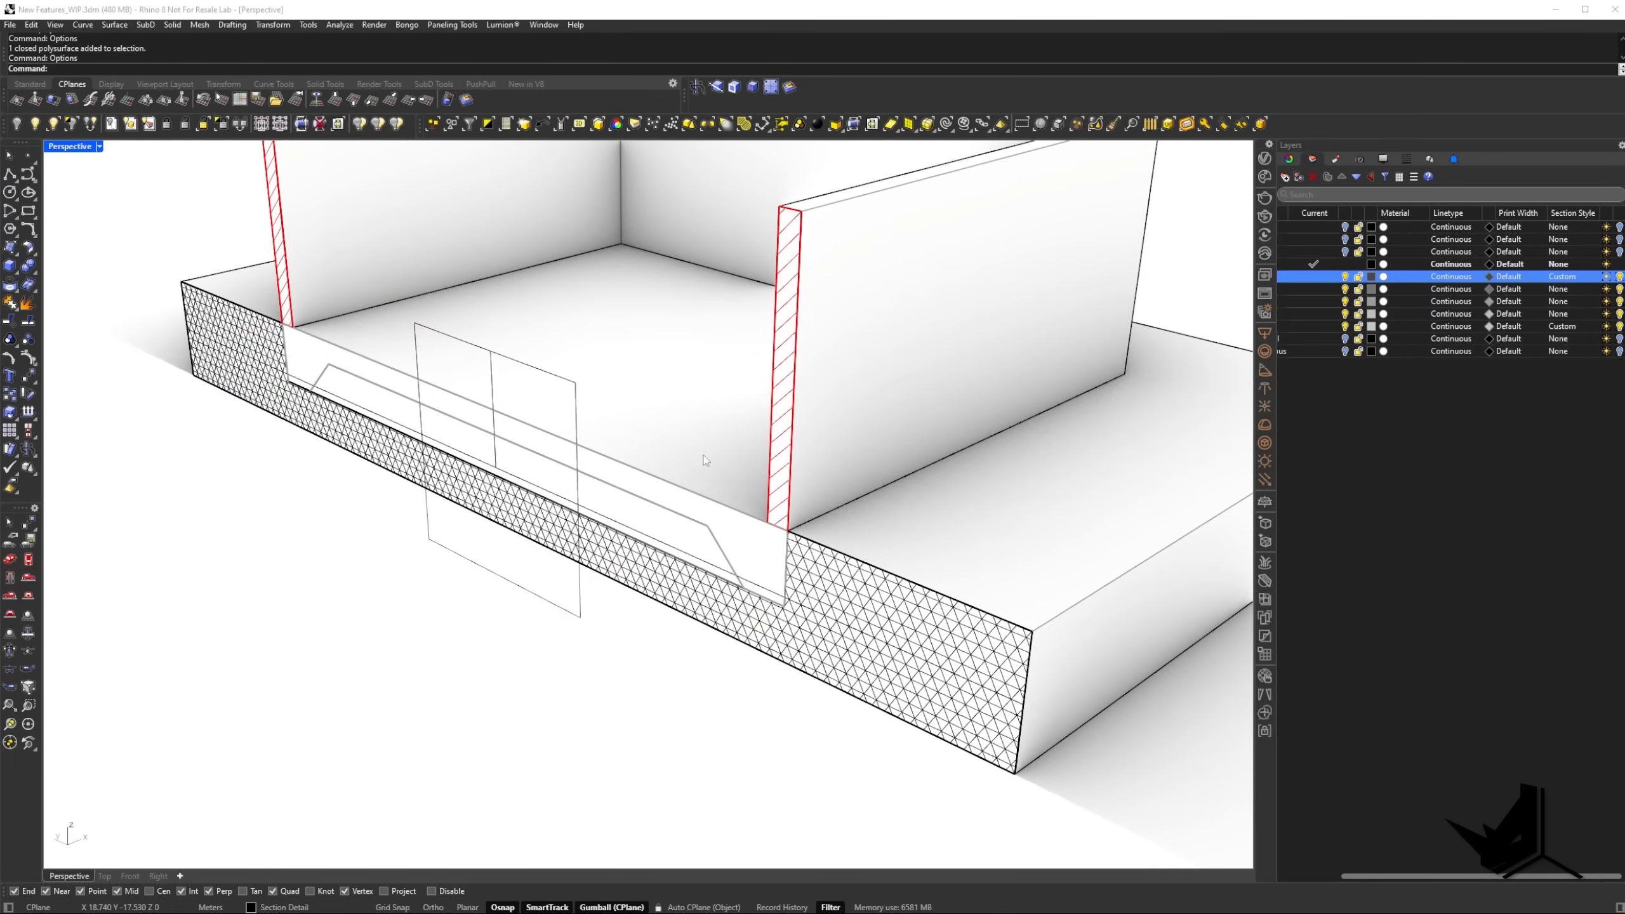
Give the Gravel layer a section style with the Plus pattern and the Slab layer one with a solid black fill.
click(742, 532)
click(778, 557)
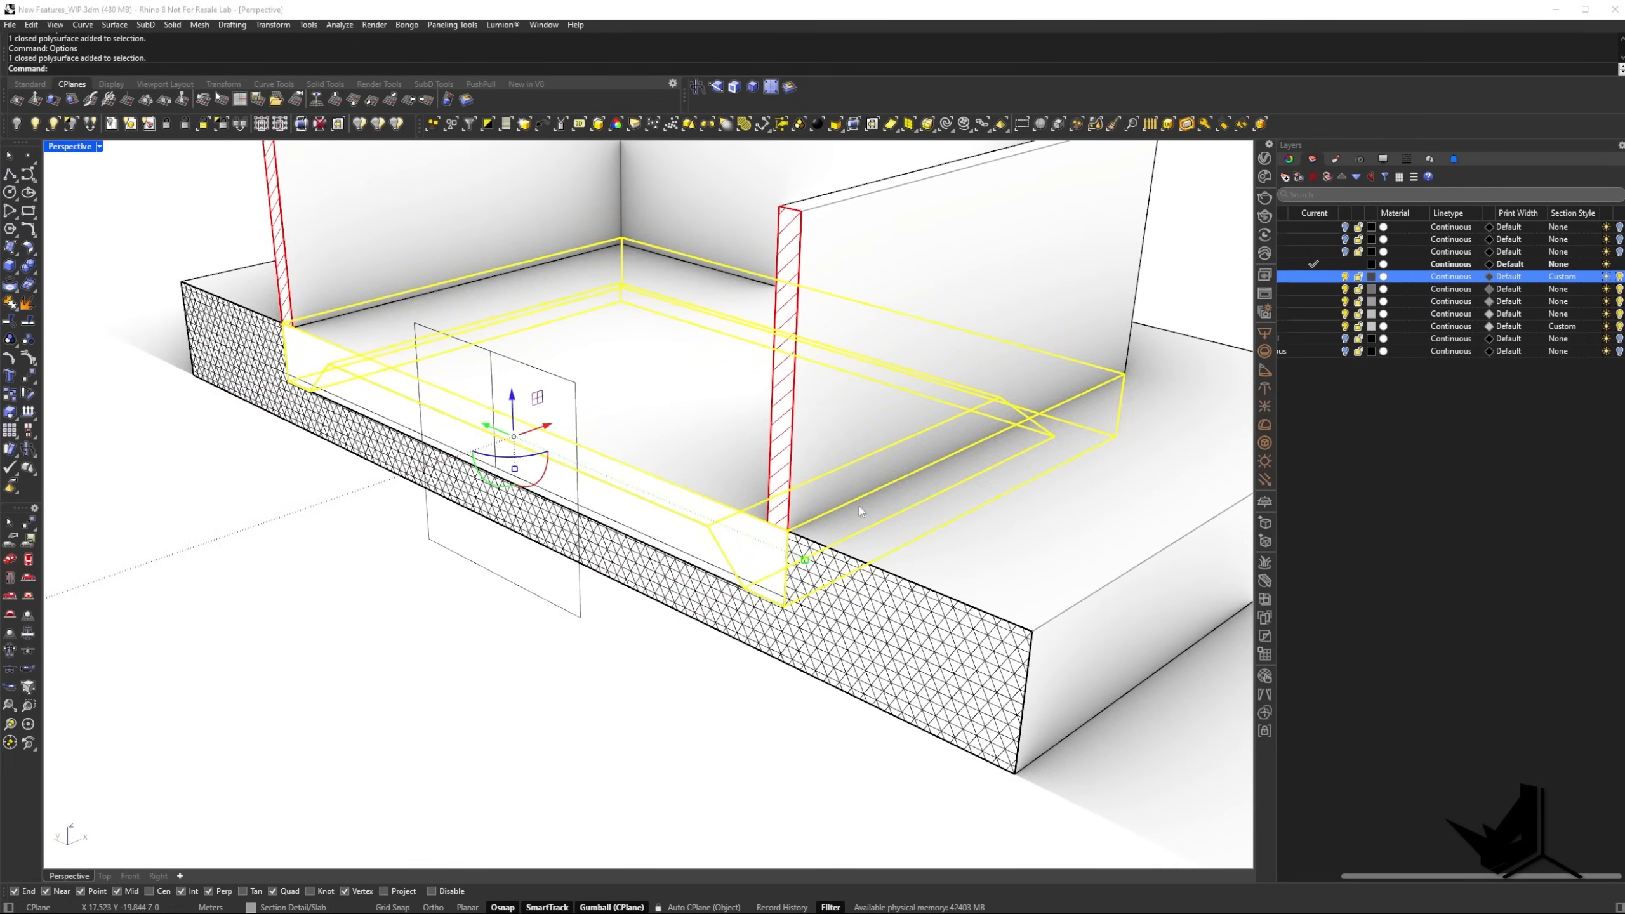
click(1563, 290)
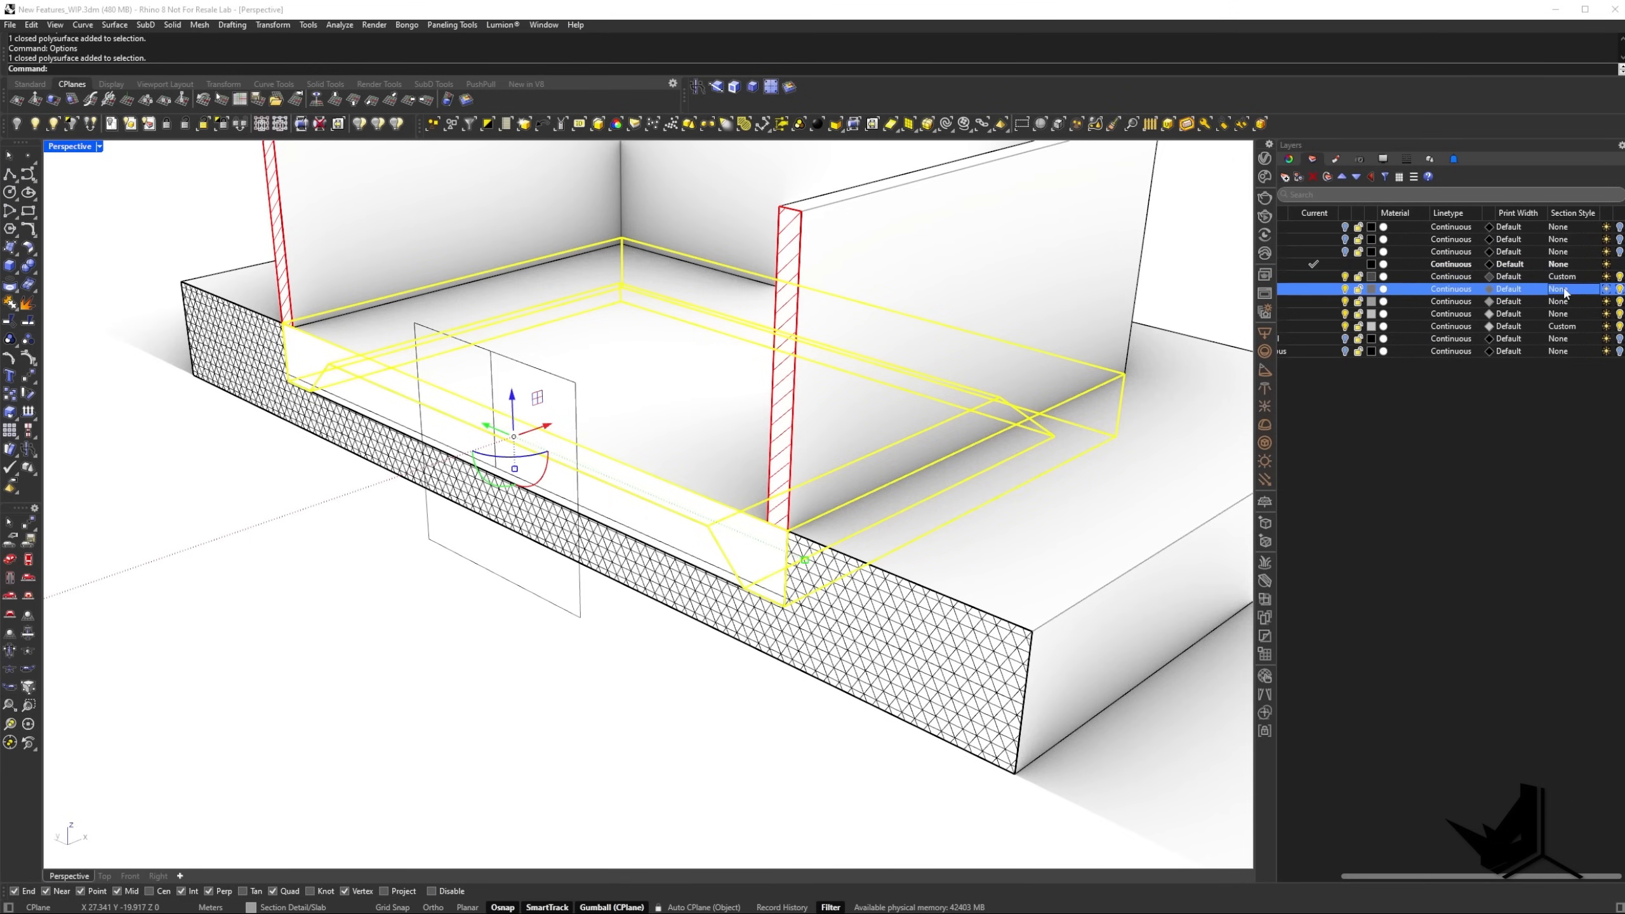
click(1069, 251)
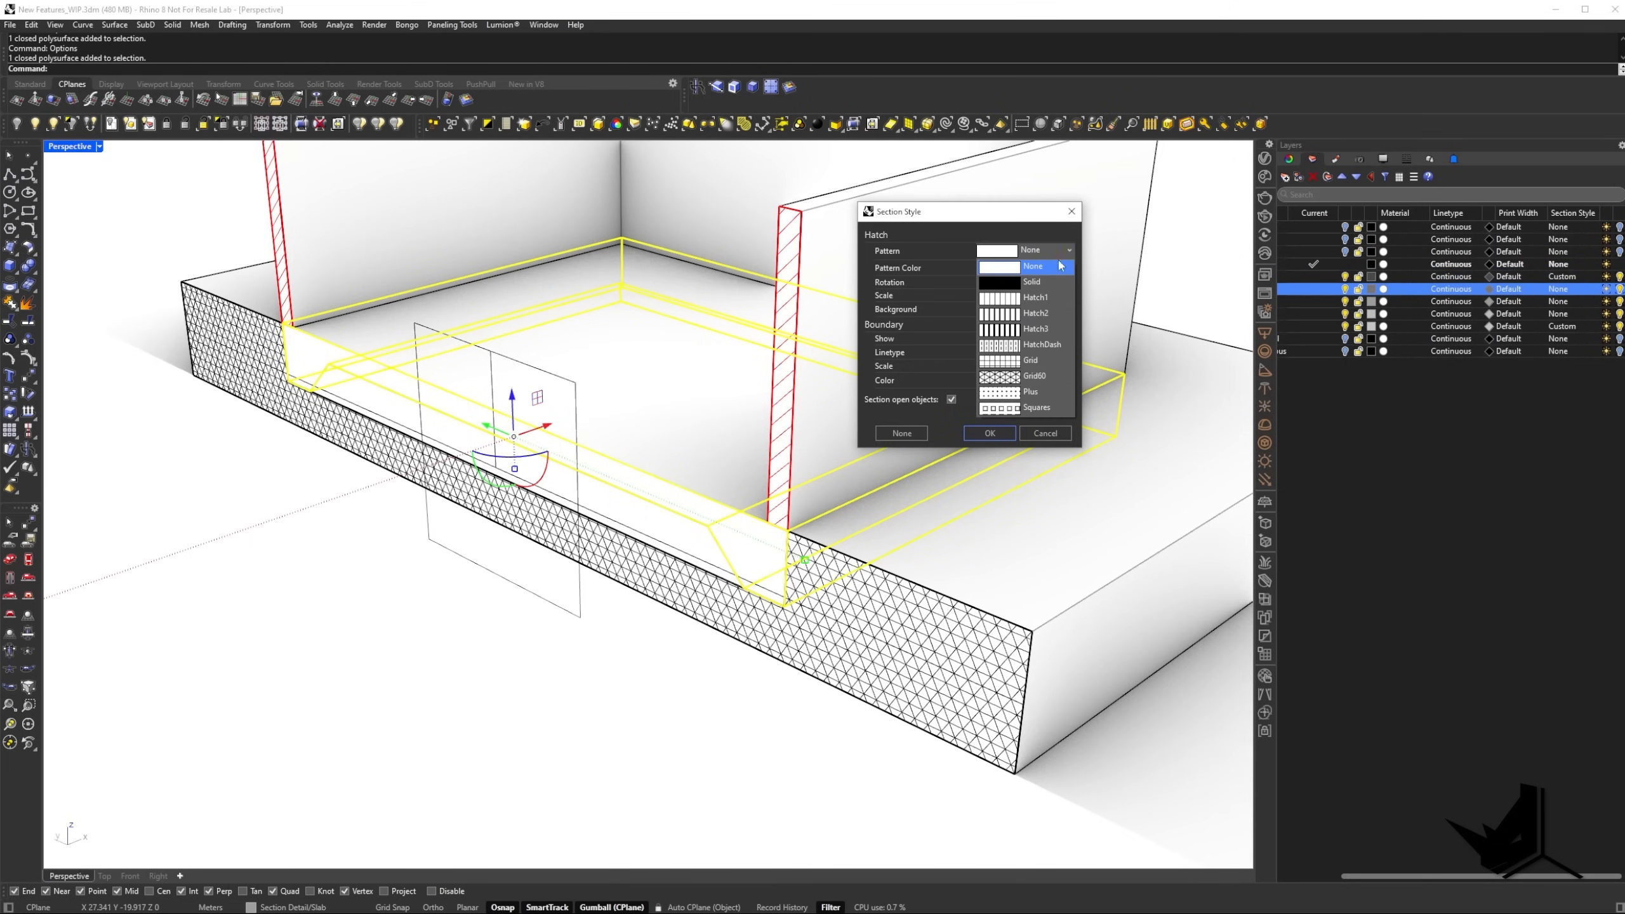
click(1010, 393)
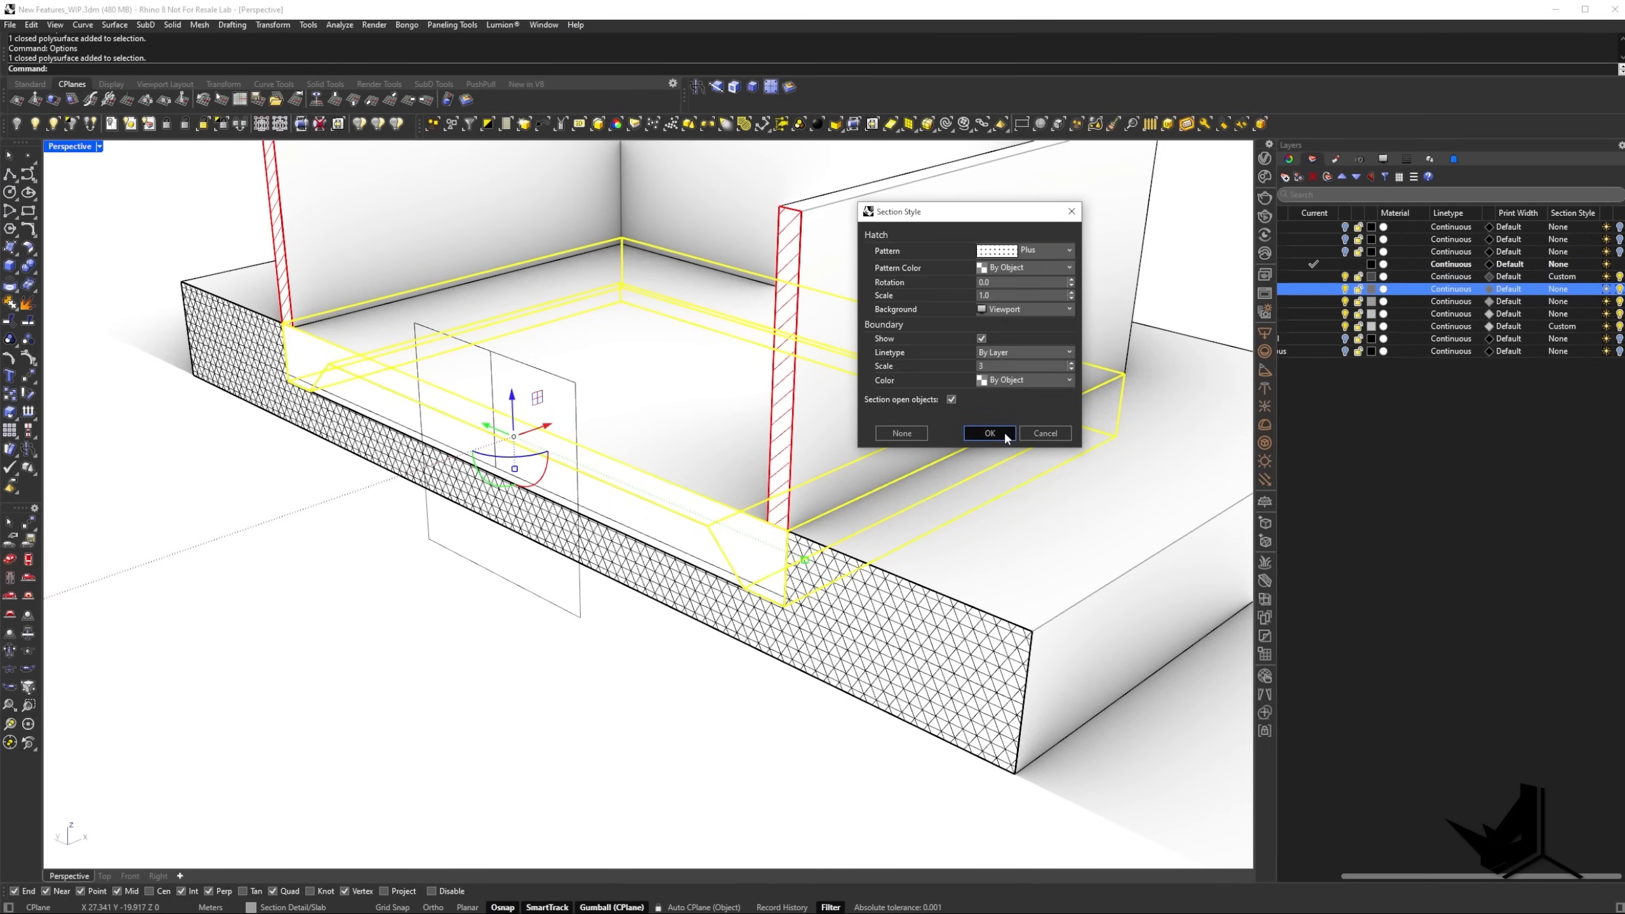
click(1002, 431)
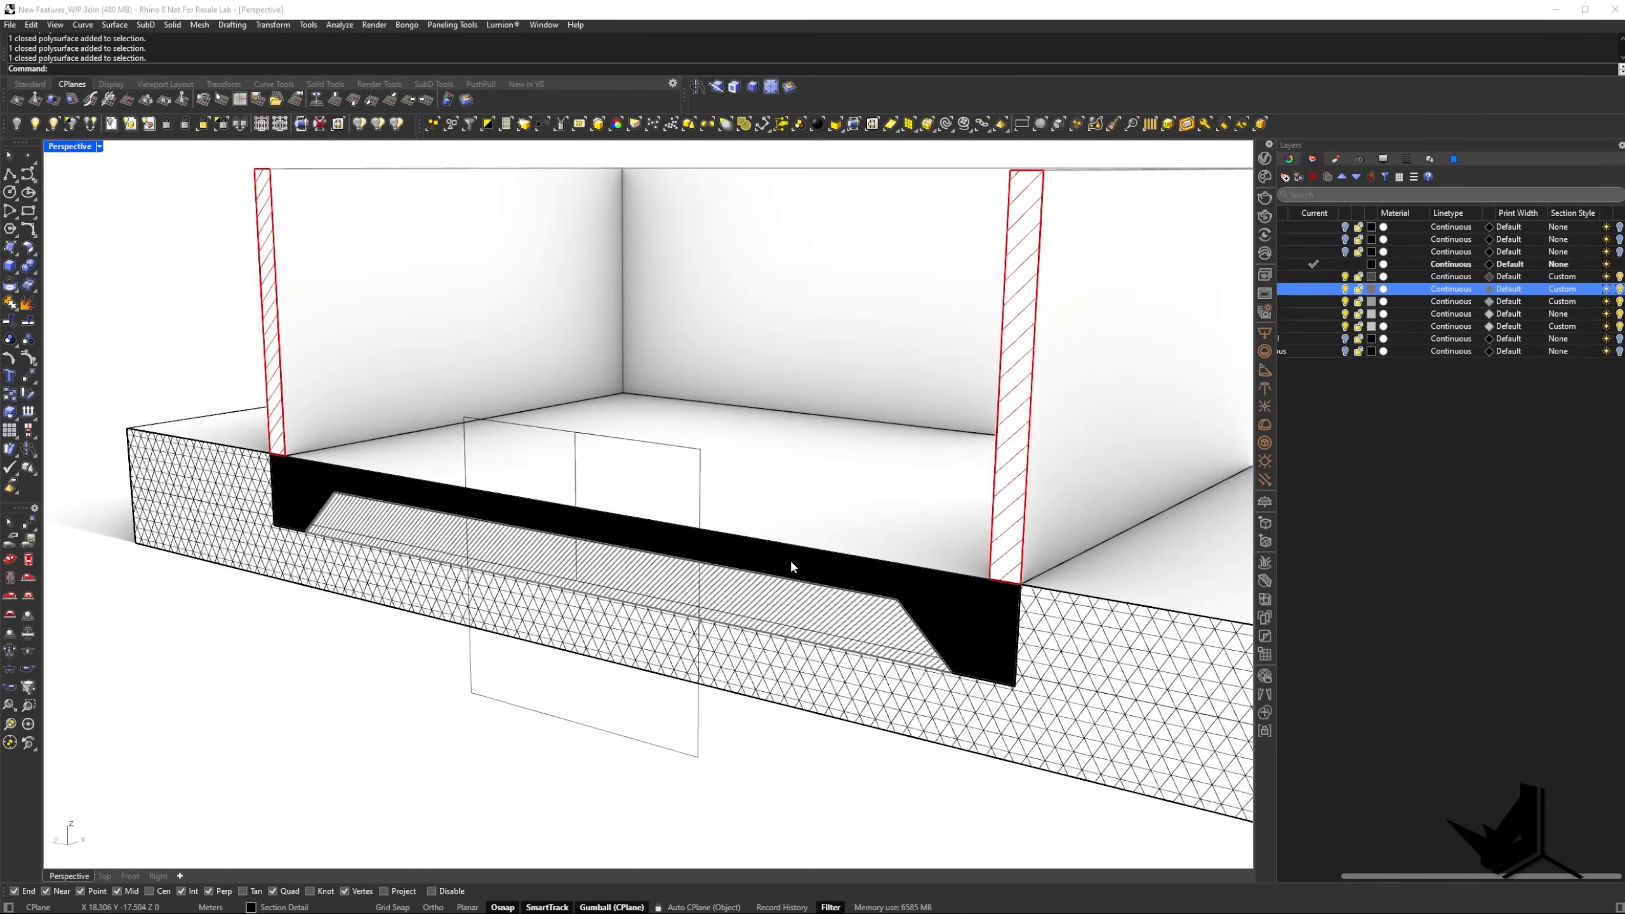
right_drag(791, 565, 774, 573)
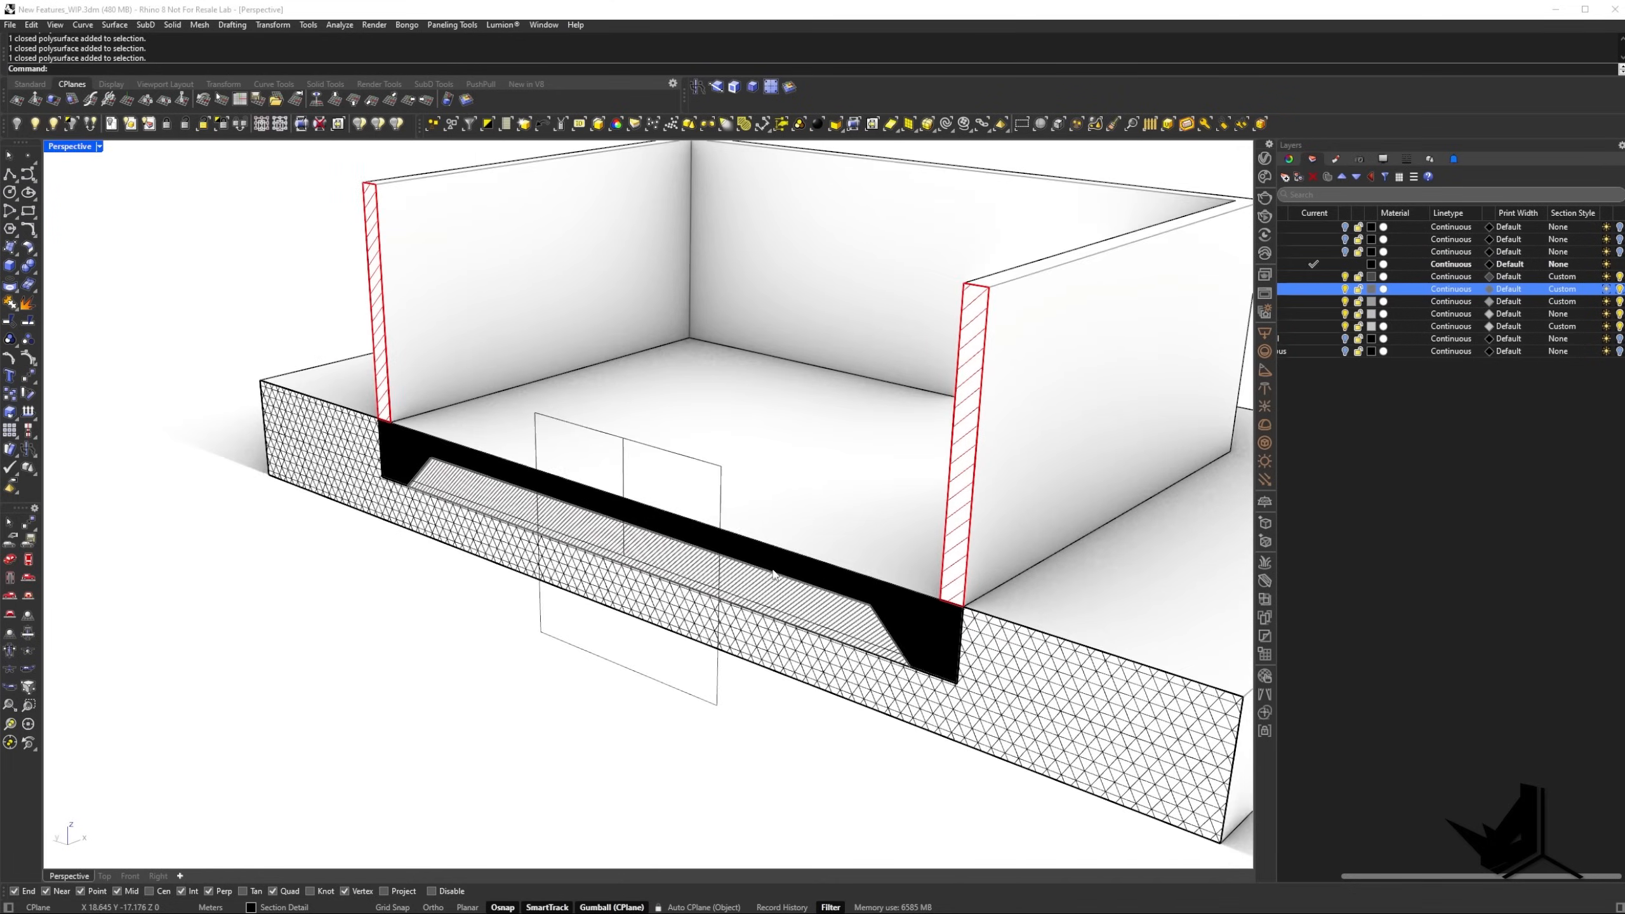
Move the clipping plane to inspect the layered section hatches through the model, and deselect it.
drag(579, 628, 678, 567)
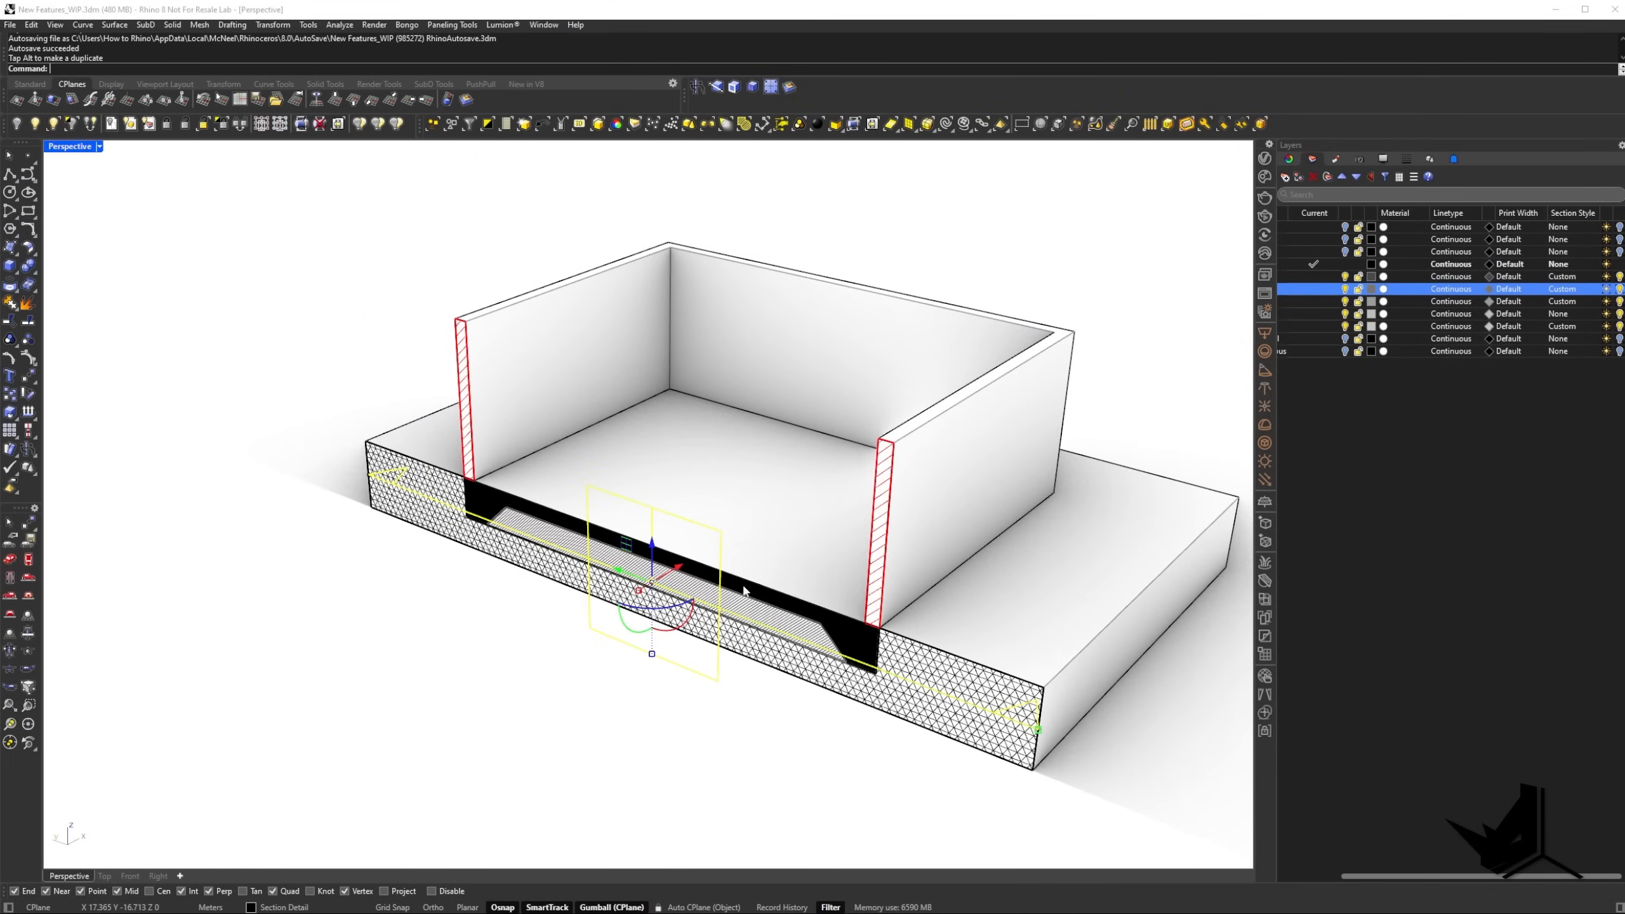
right_drag(709, 479, 621, 523)
key(Escape)
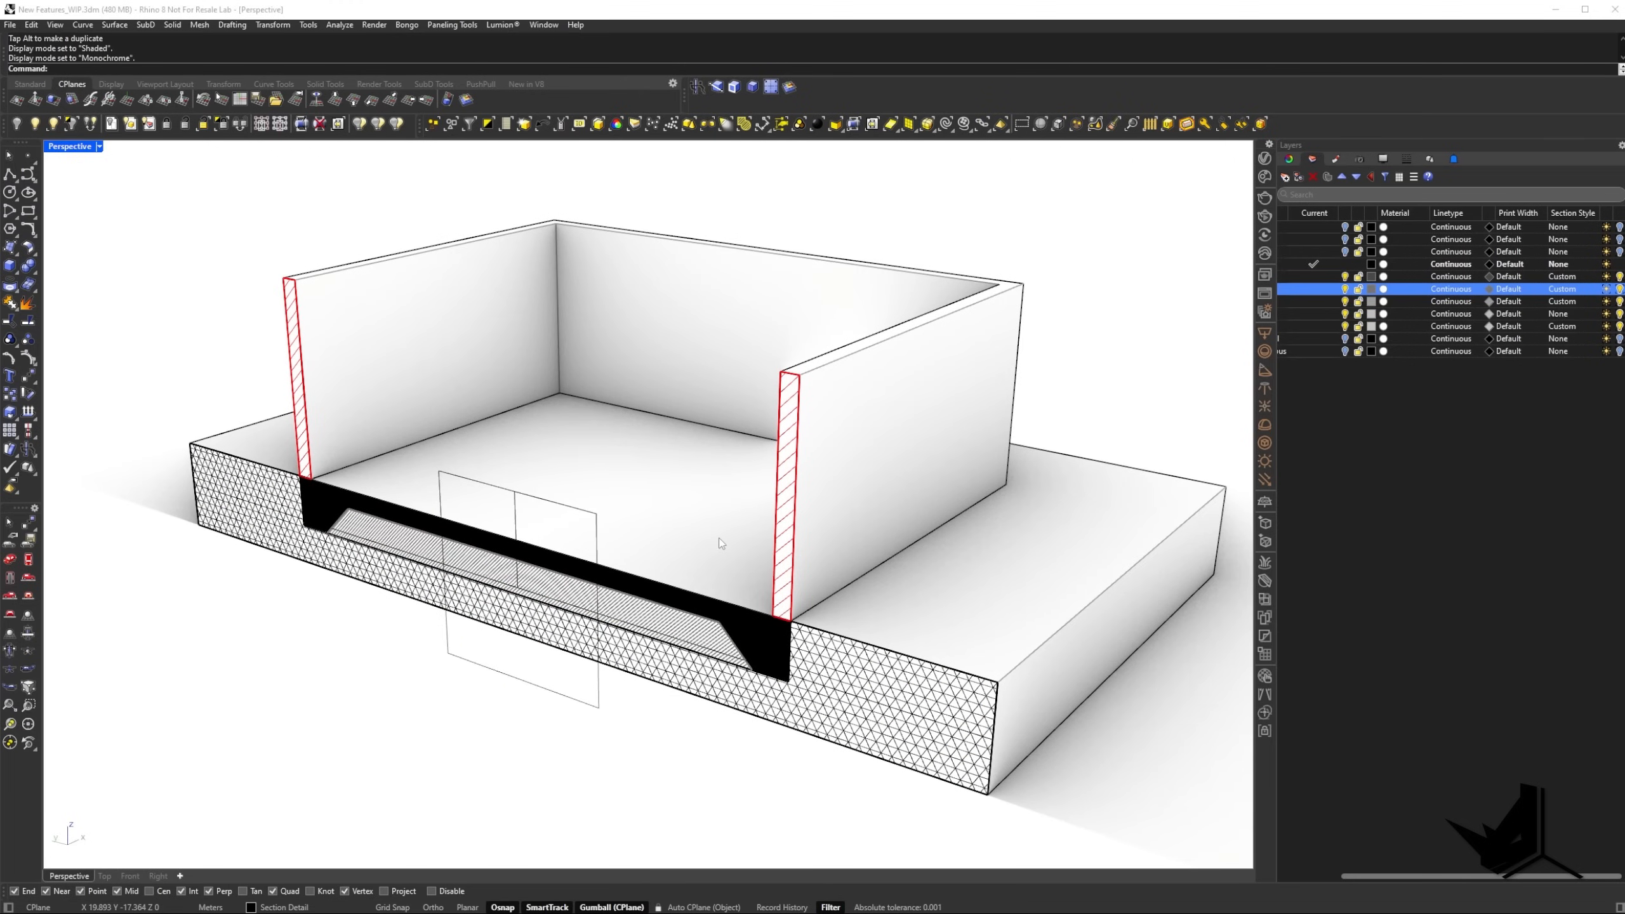
Switch the Perspective viewport to Shaded display to view the section, and change it to Arctic display.
click(100, 147)
click(95, 201)
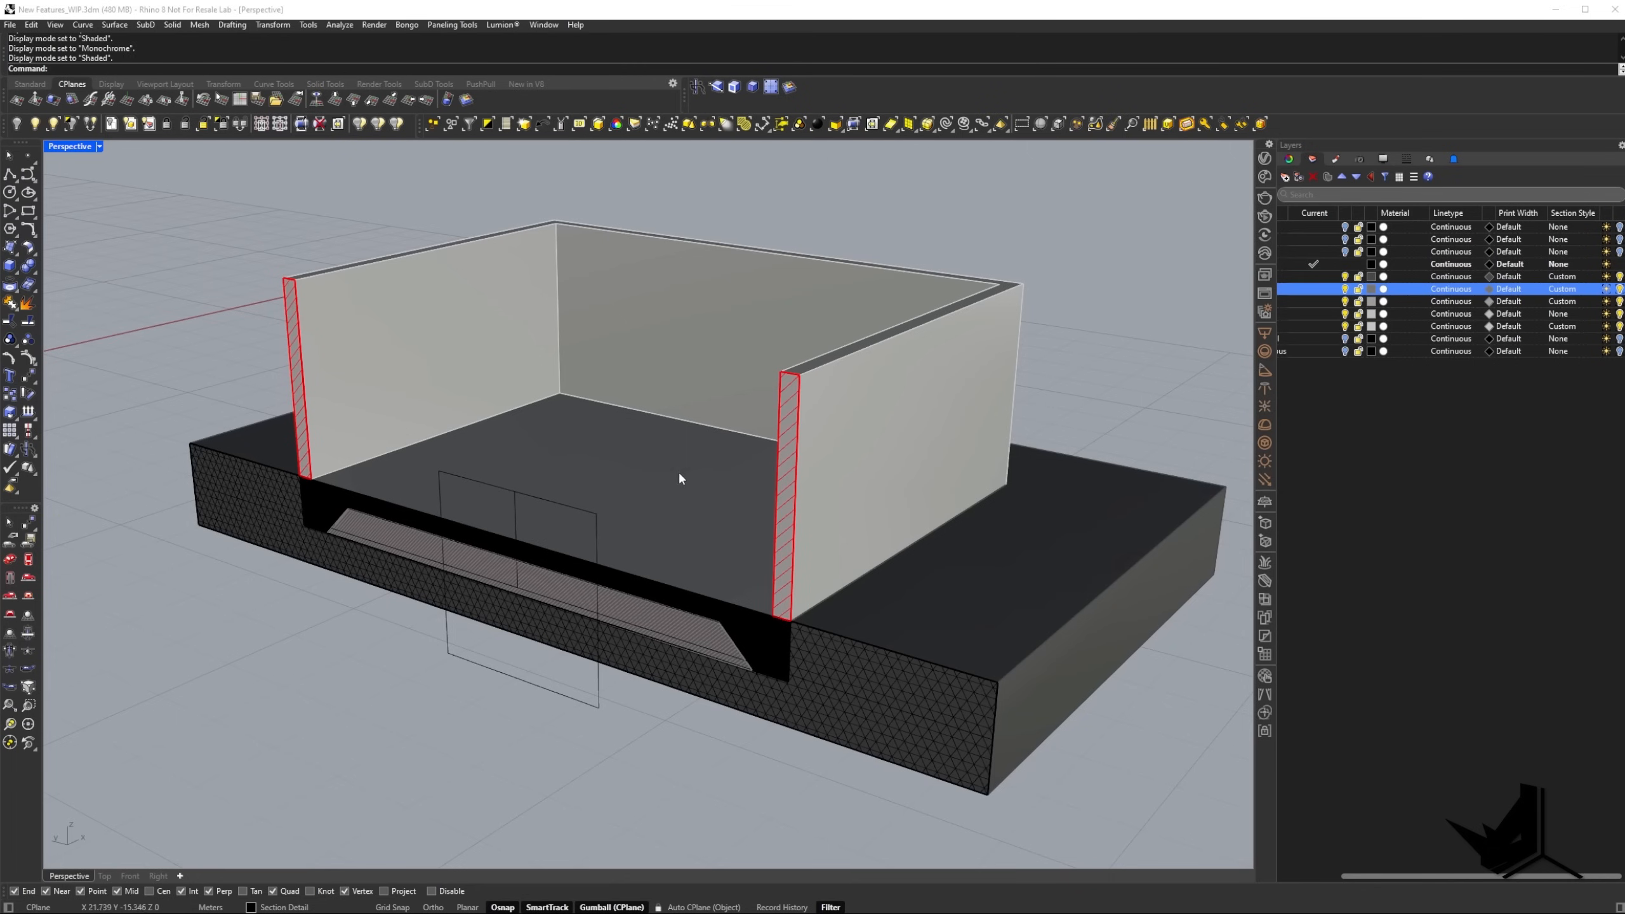
click(100, 147)
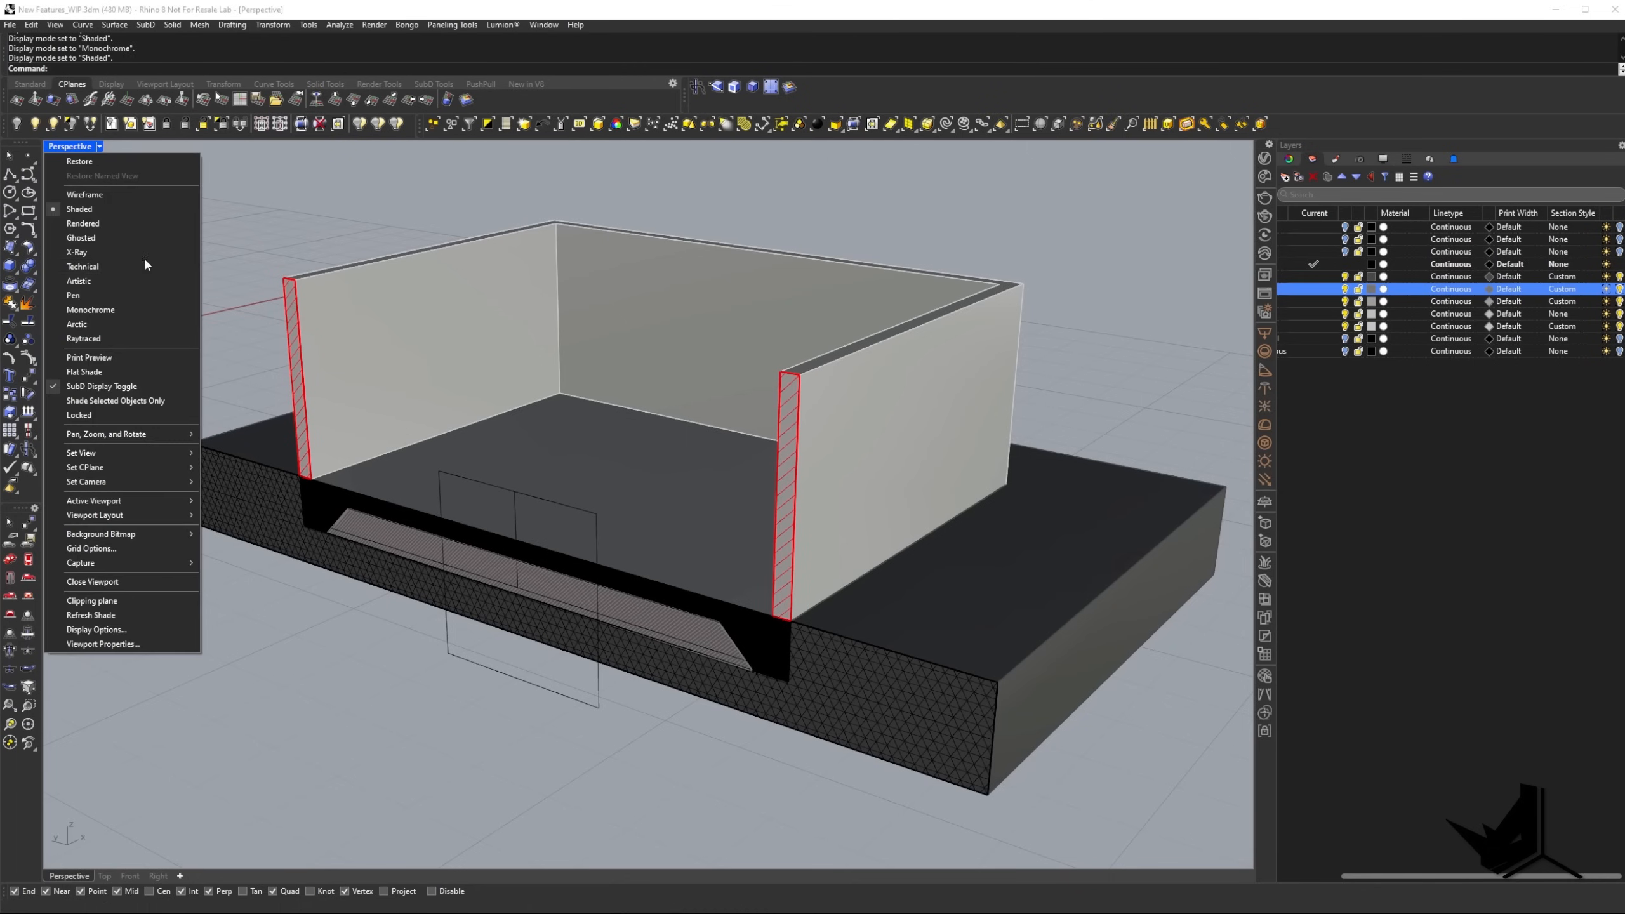
click(91, 323)
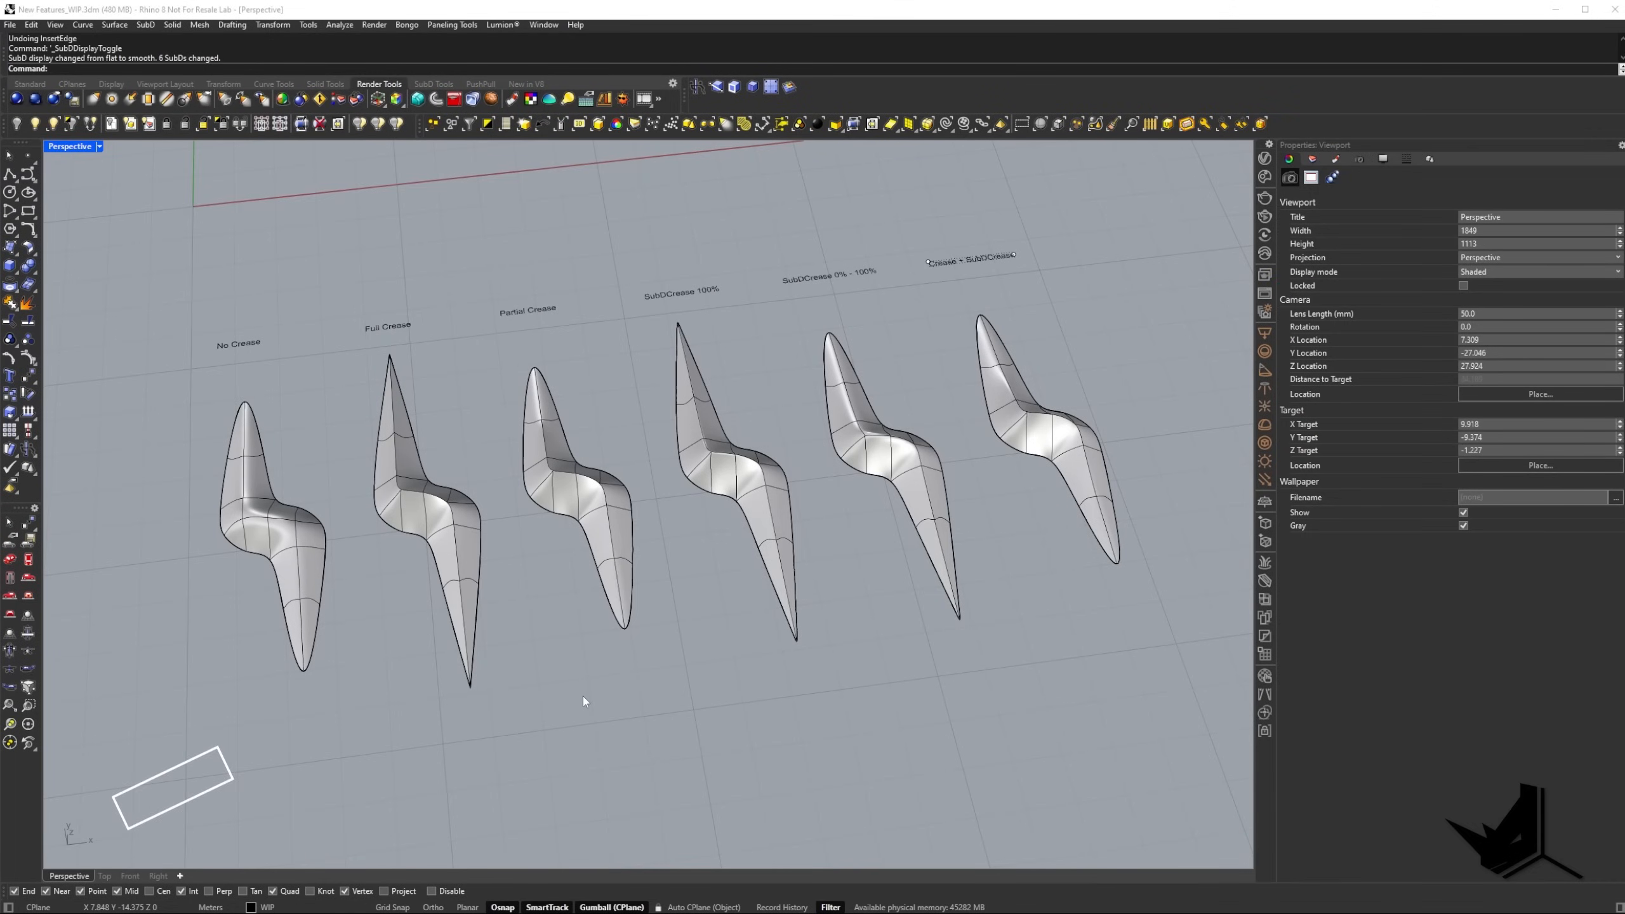
Examine the No Crease SubD up close, toggling between flat and smooth SubD display.
scroll(542, 504, up, 5)
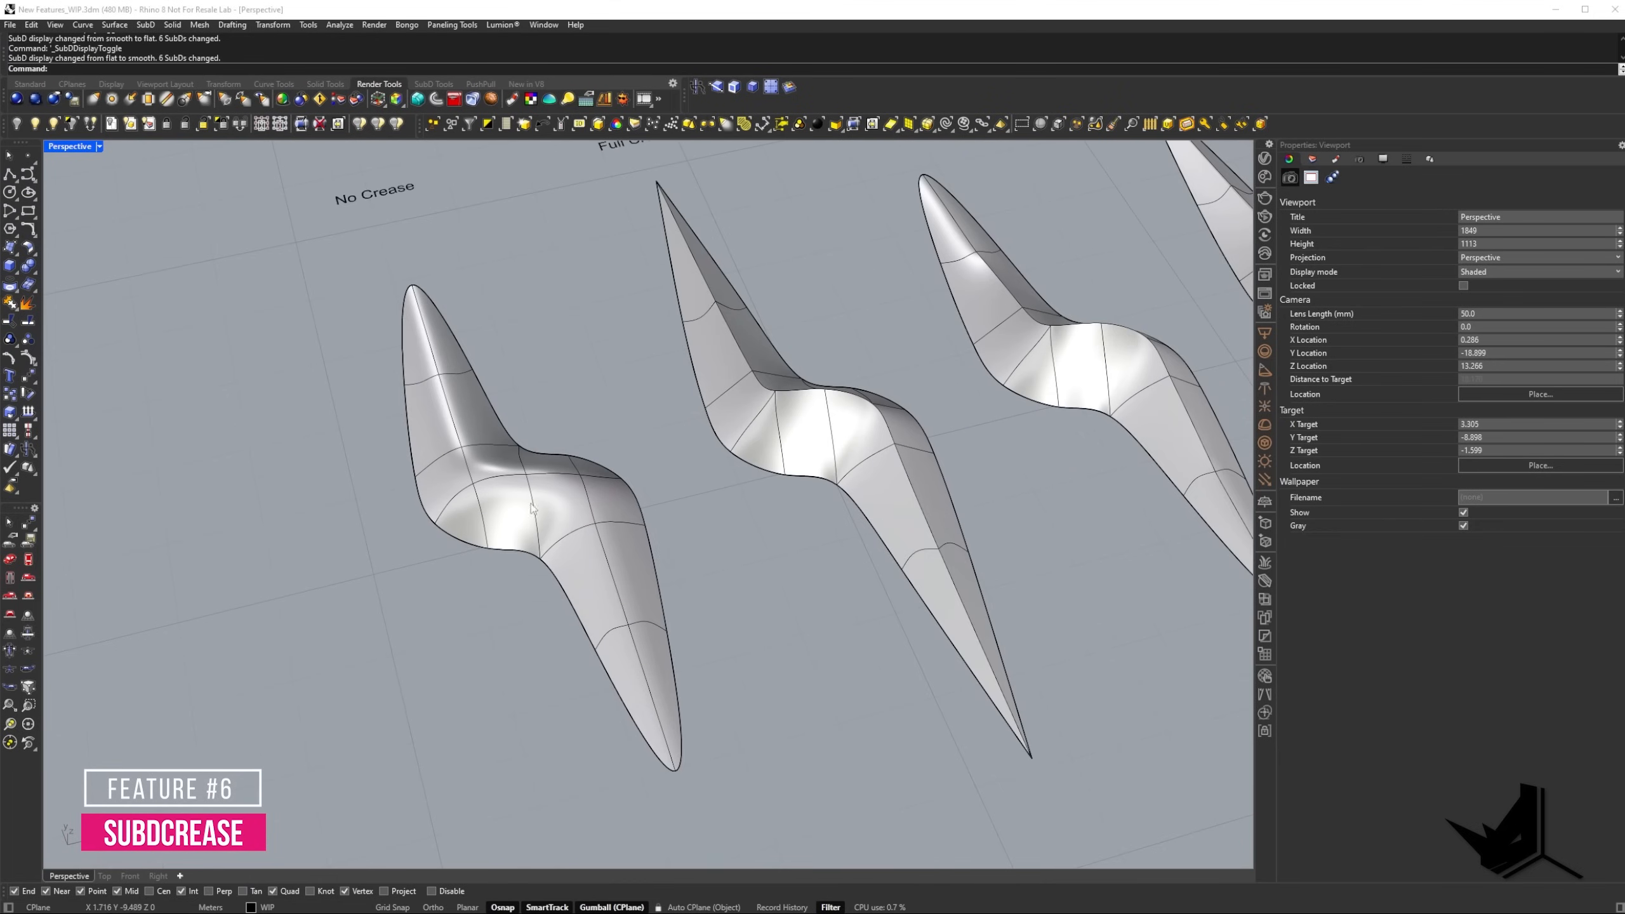
shift+right_drag(521, 481, 535, 428)
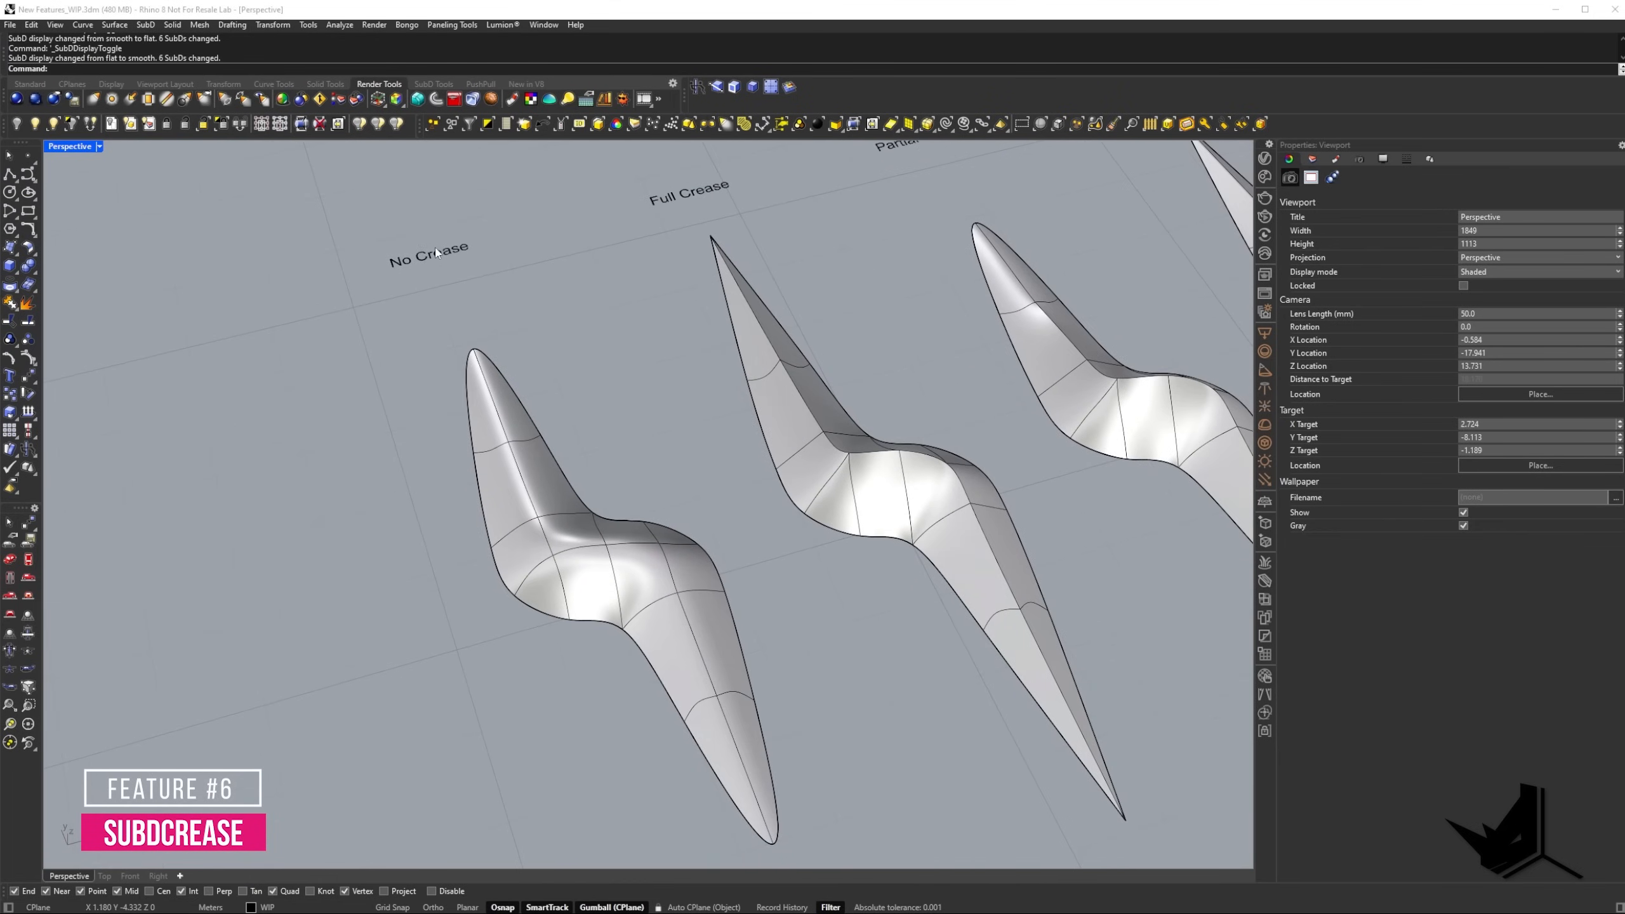
right_drag(563, 510, 470, 602)
scroll(541, 516, up, 6)
key(Tab)
scroll(544, 470, down, 6)
key(Tab)
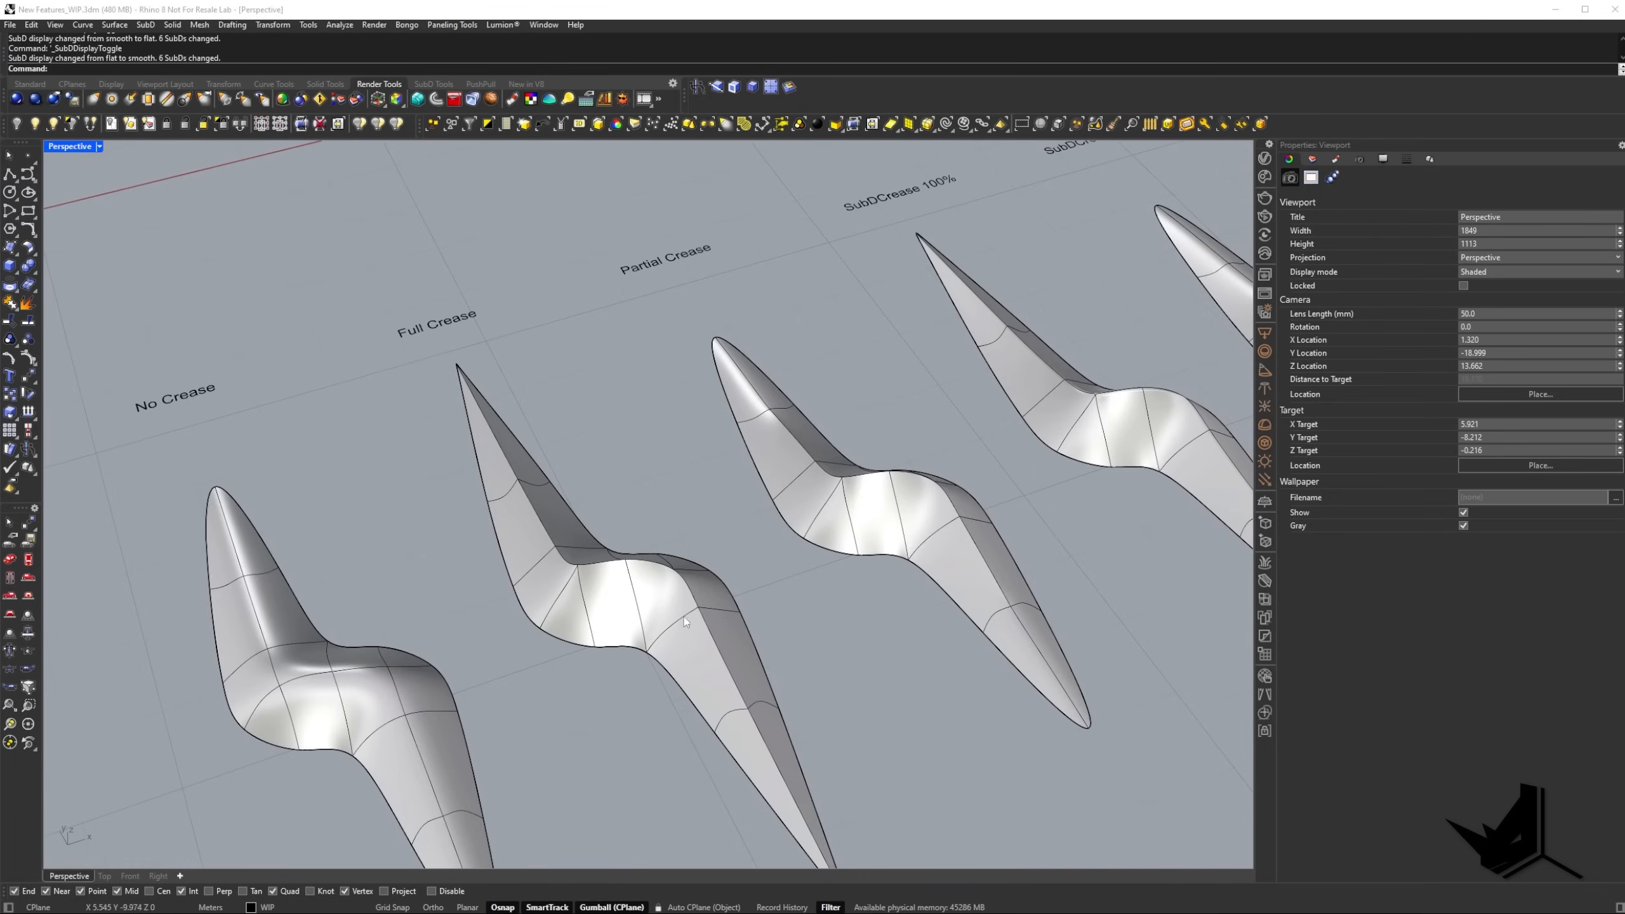
Compare the Full Crease SubD with the No Crease one in both flat and smooth display.
right_drag(684, 617, 612, 595)
shift+right_drag(526, 434, 579, 436)
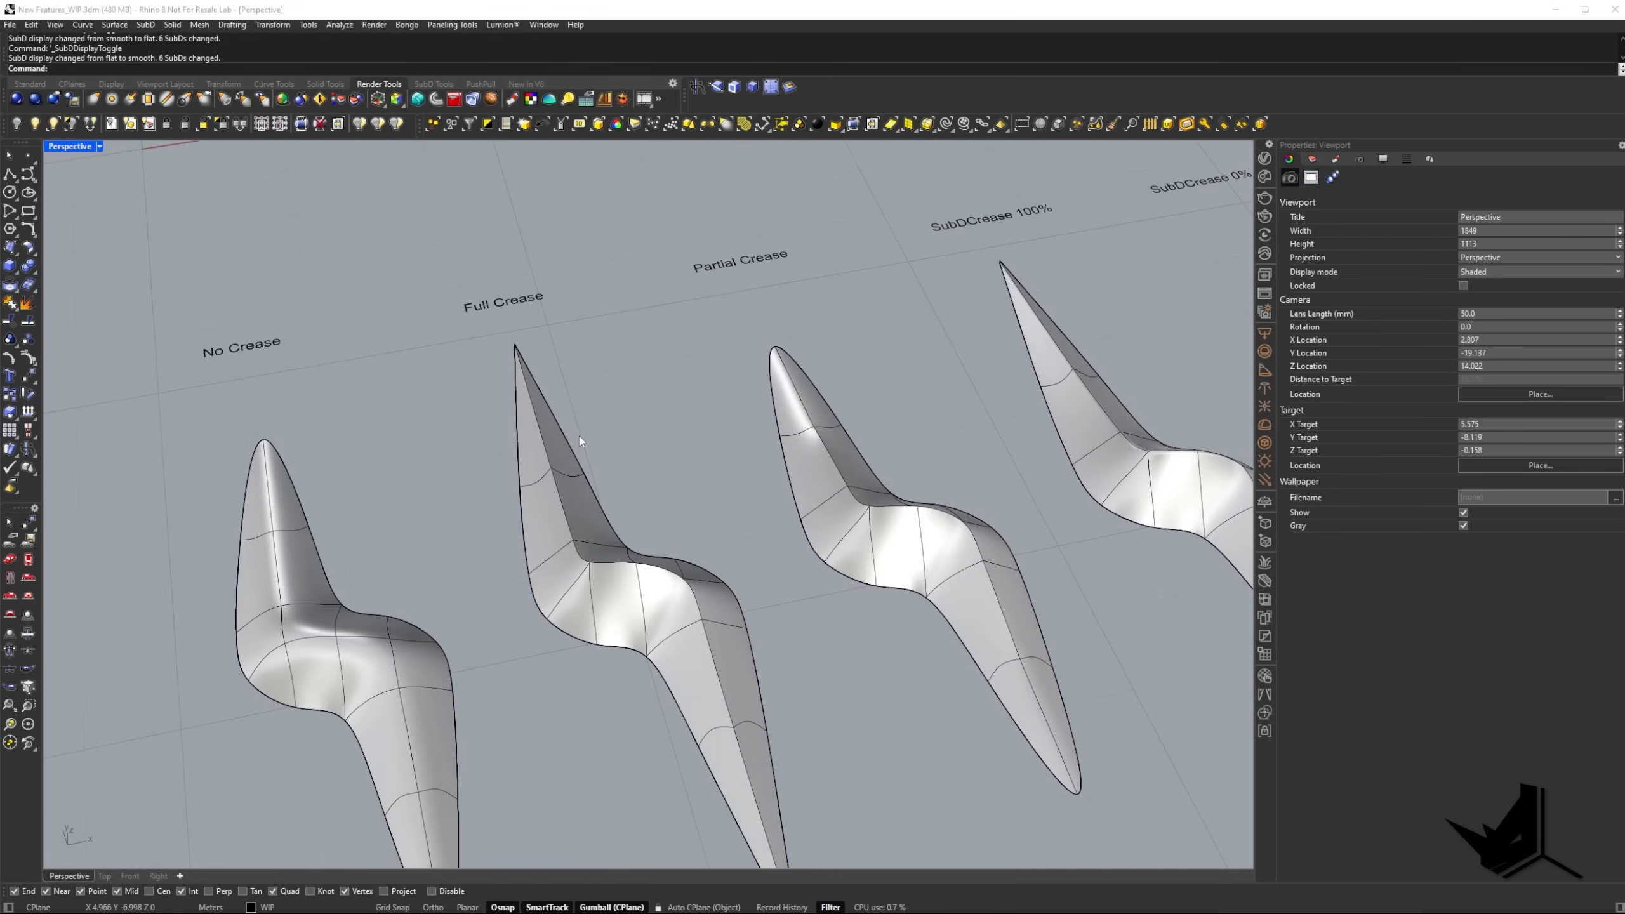
shift+right_drag(602, 538, 555, 423)
right_drag(554, 423, 553, 386)
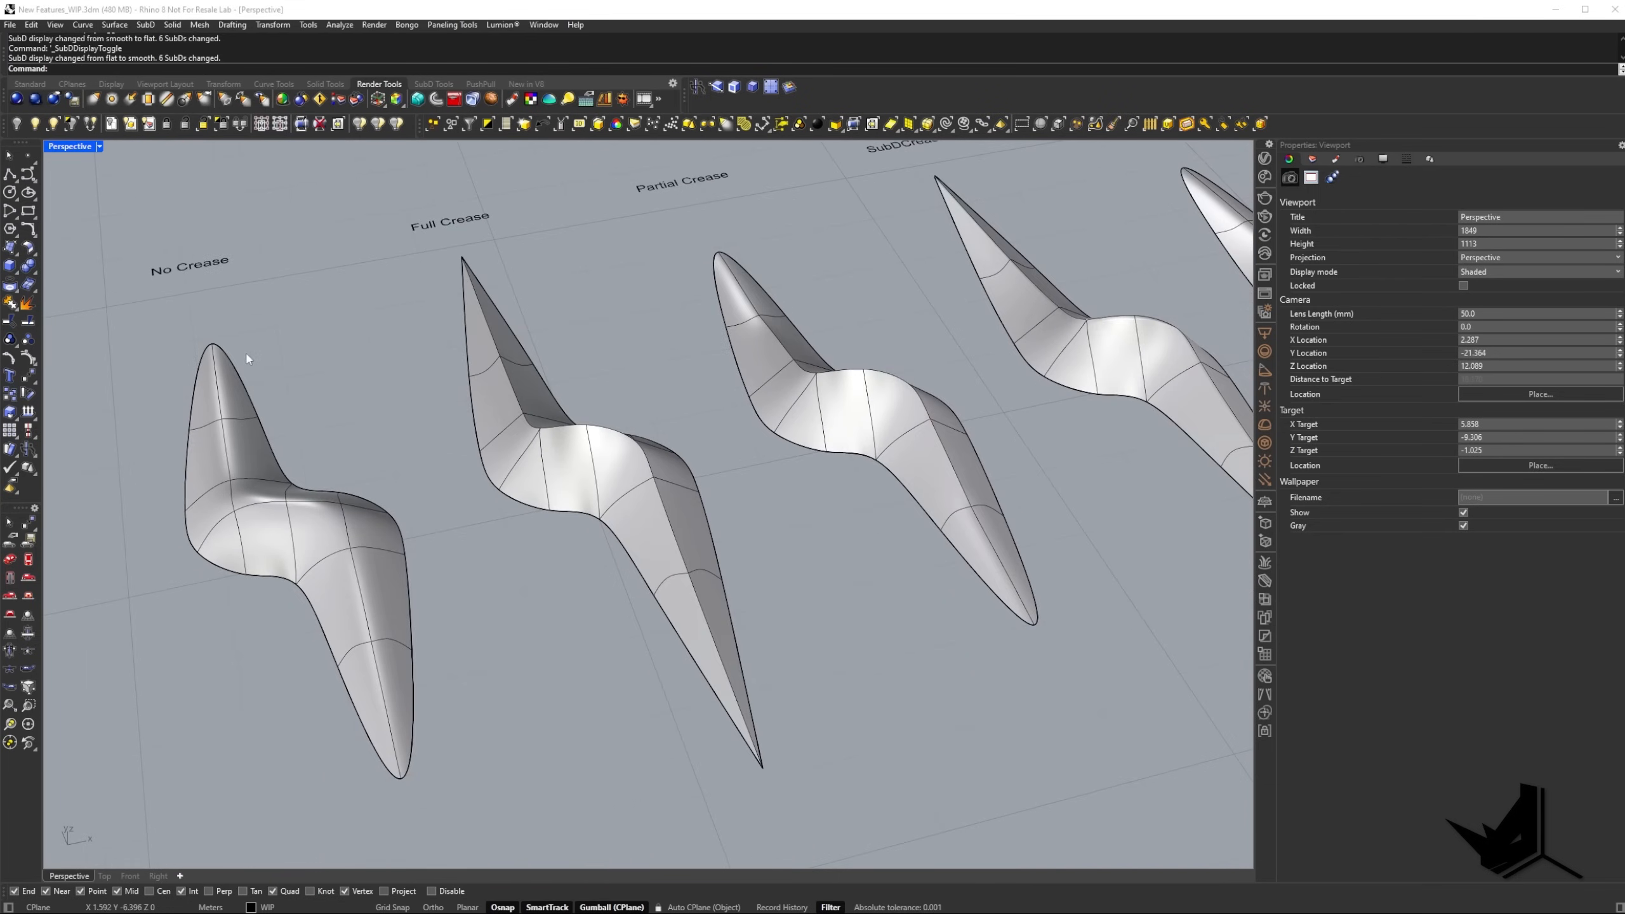
right_drag(549, 466, 557, 544)
key(Tab)
shift+right_drag(586, 442, 569, 471)
scroll(625, 420, up, 3)
scroll(463, 356, up, 3)
scroll(419, 234, down, 4)
right_drag(465, 361, 407, 257)
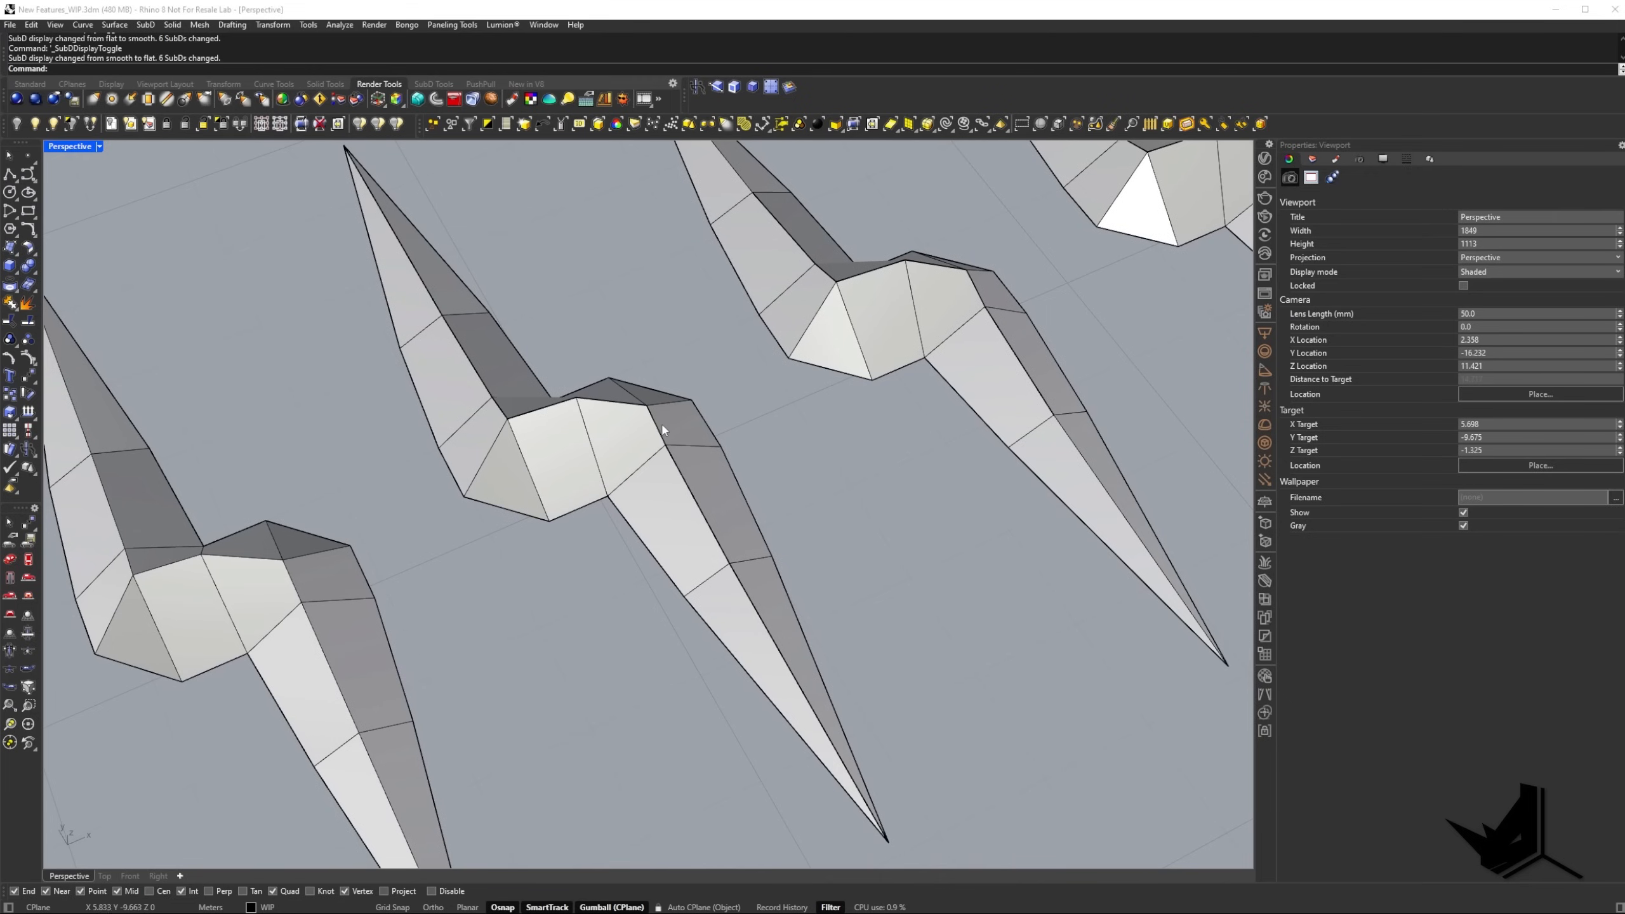
key(Tab)
scroll(678, 506, down, 2)
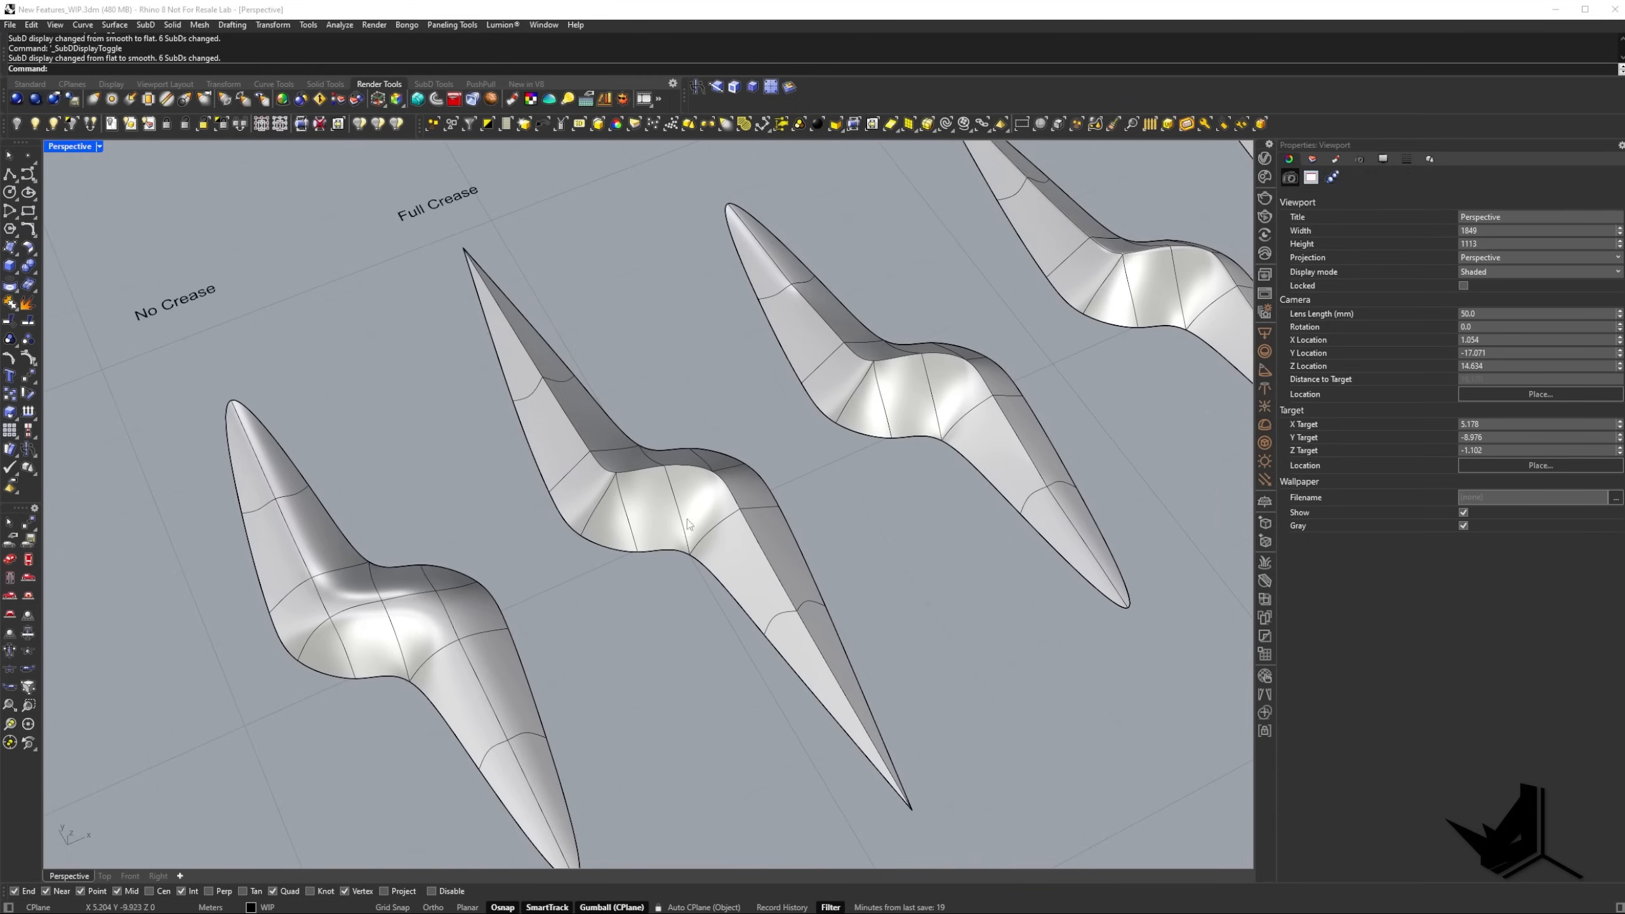
Inspect the Partial Crease SubD from several angles and switch the SubDs to flat display.
right_drag(716, 521, 567, 373)
scroll(625, 482, down, 2)
scroll(535, 457, up, 4)
shift+right_drag(739, 459, 695, 354)
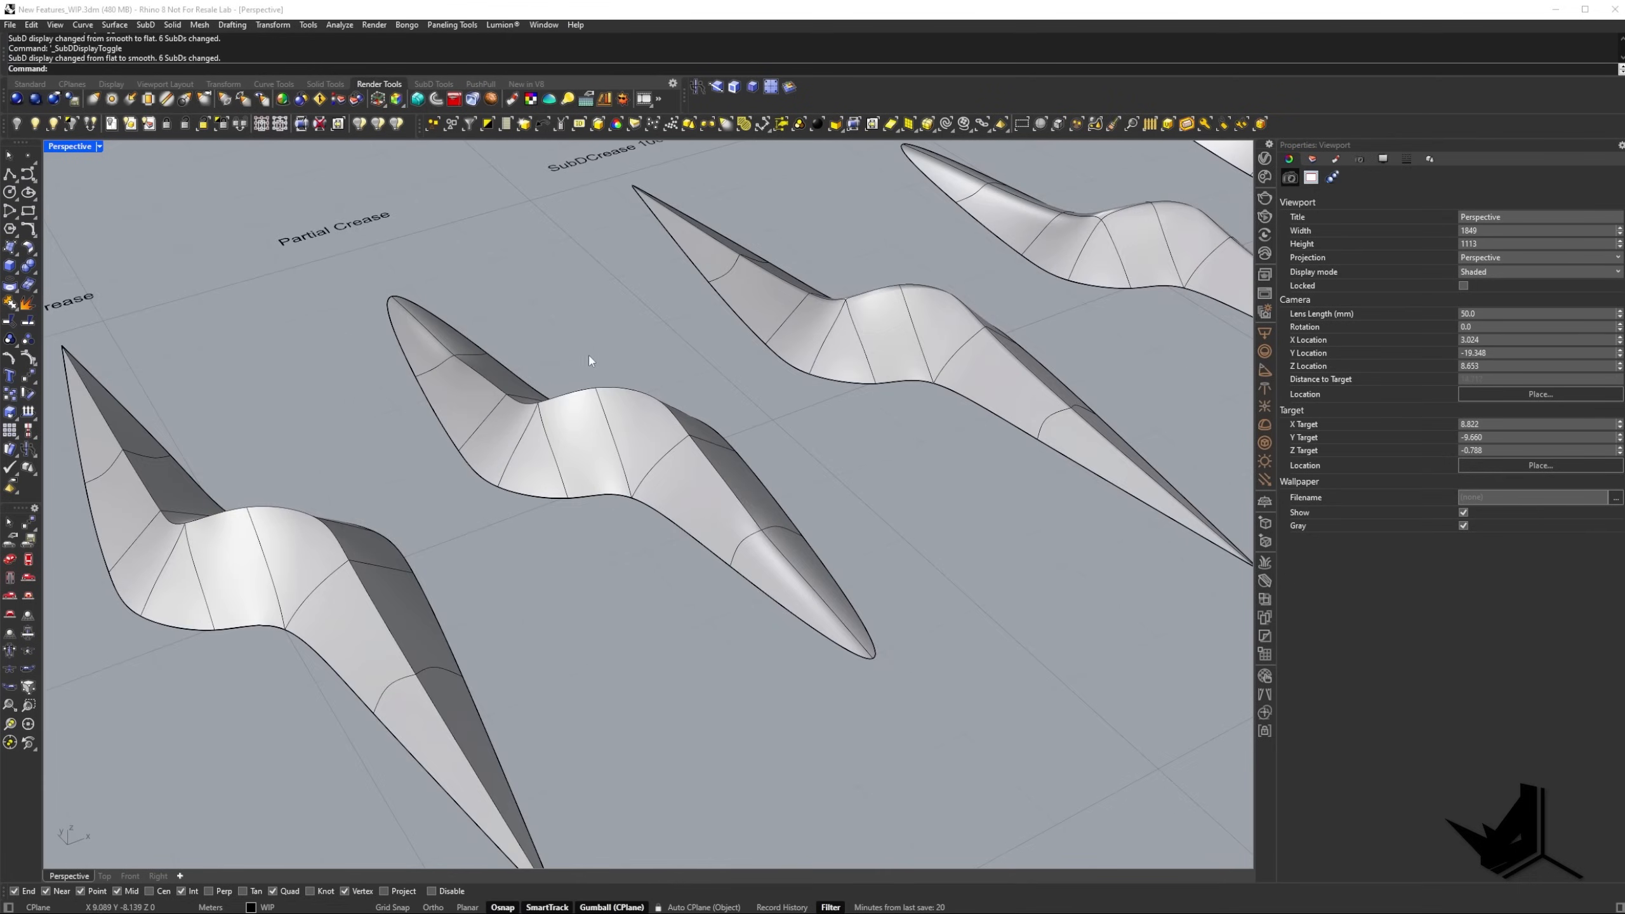
scroll(469, 357, up, 8)
scroll(558, 420, down, 2)
scroll(556, 416, down, 5)
right_drag(556, 416, 495, 416)
key(Tab)
scroll(429, 366, up, 1)
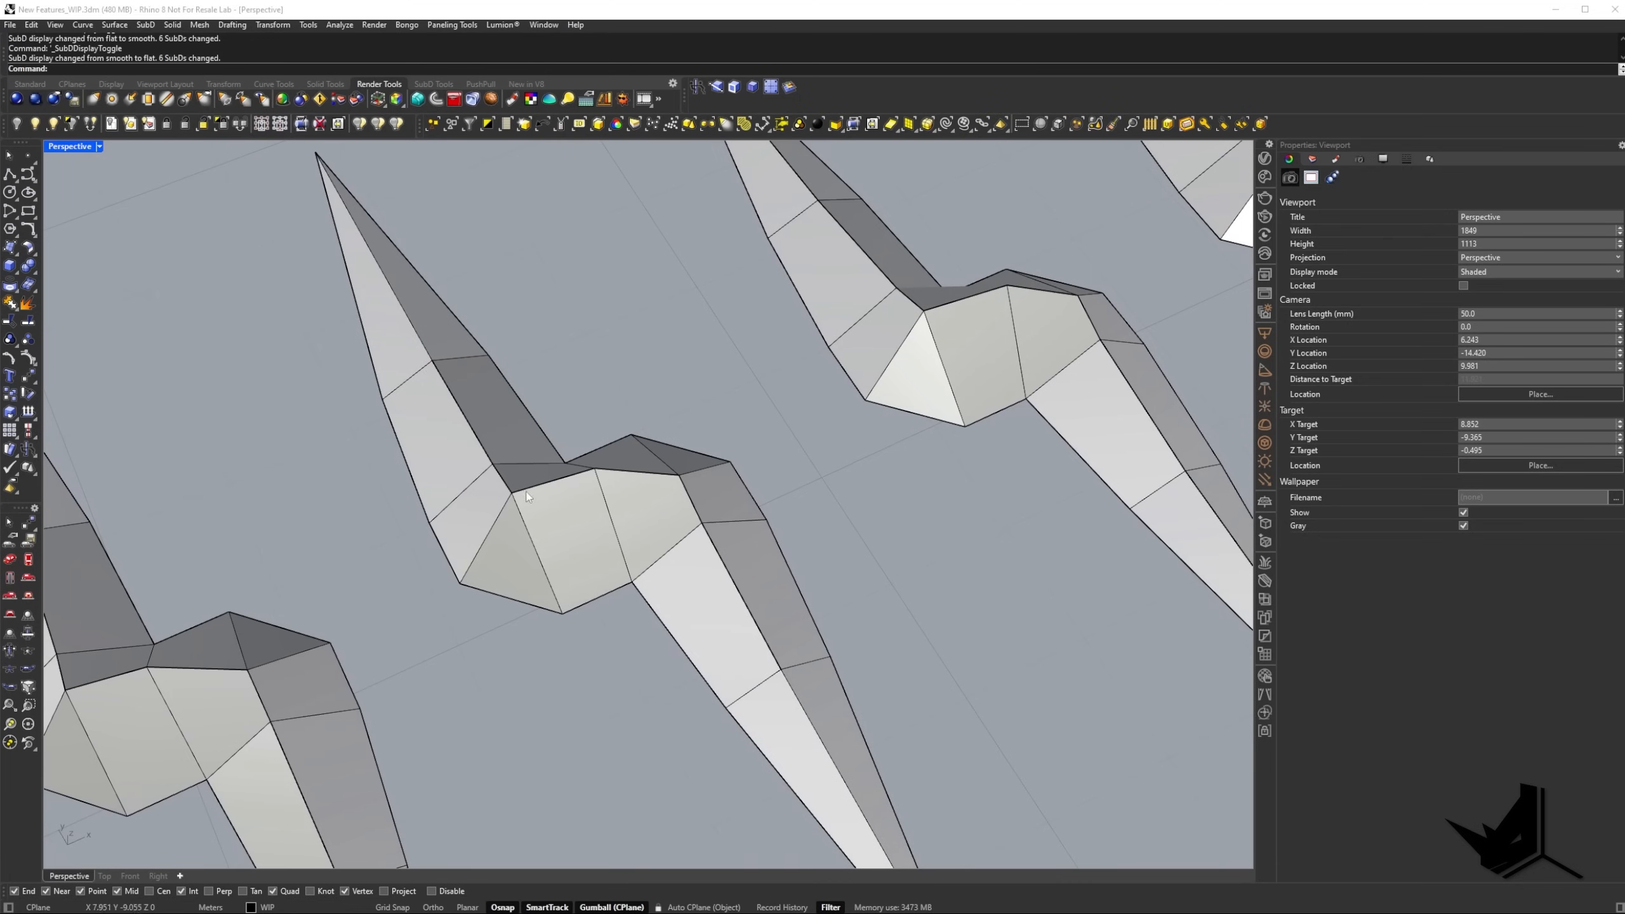
shift+right_drag(557, 471, 574, 472)
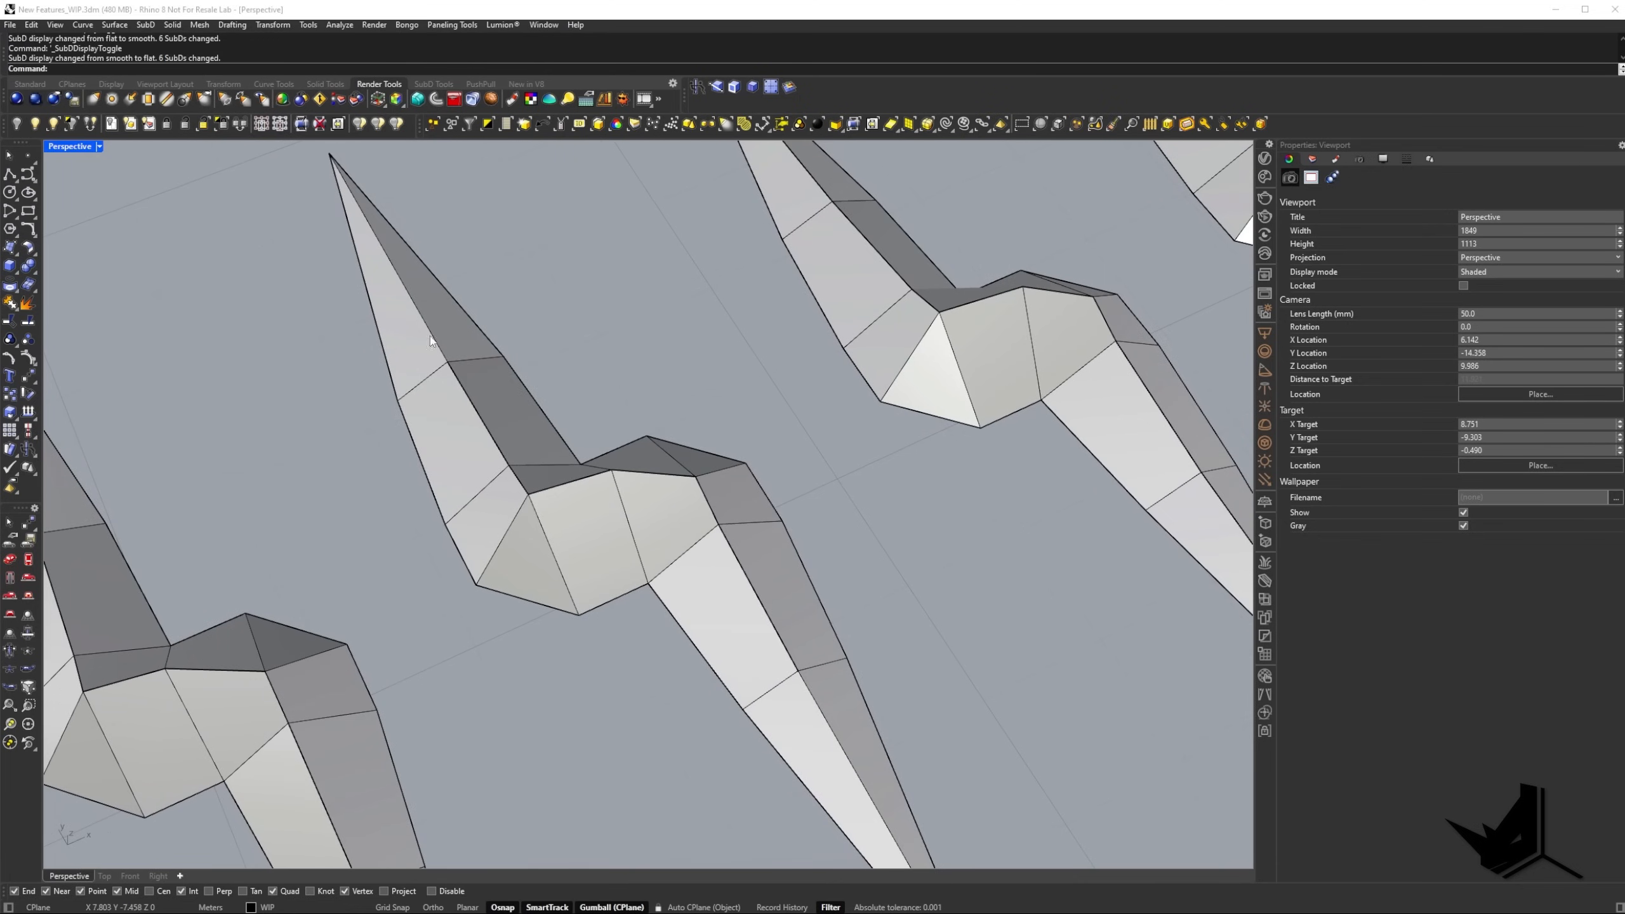
Highlight the two end edges of the Partial Crease SubD's ridge, deselect them, and return the SubDs to smooth display.
ctrl+shift+click(414, 300)
ctrl+shift+click(836, 737)
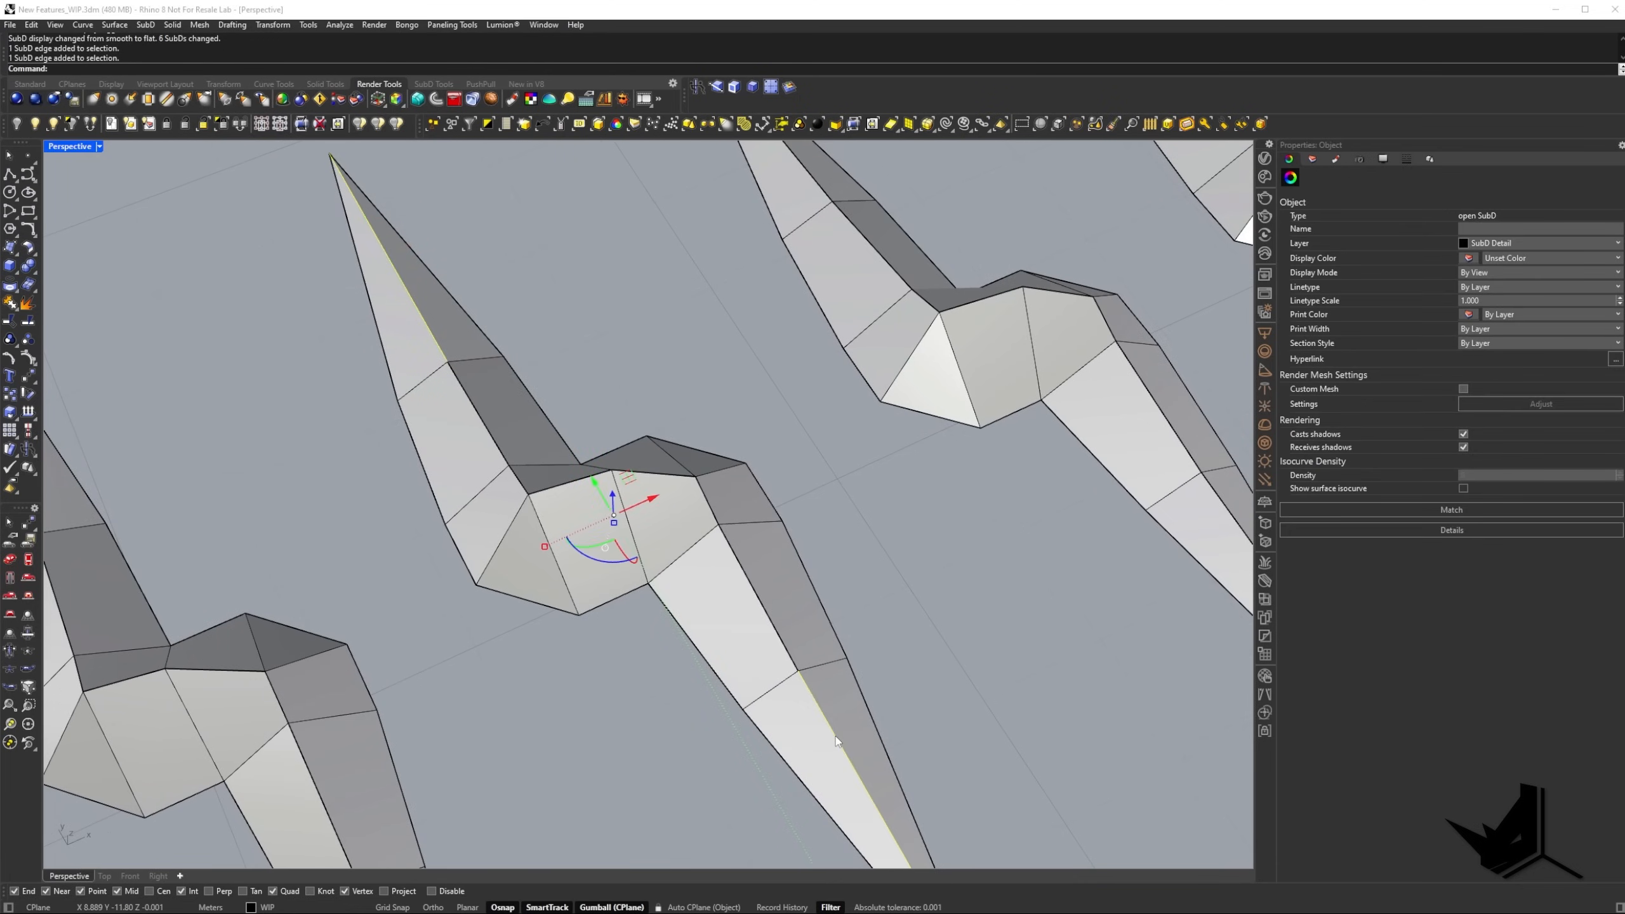
click(902, 675)
right_drag(731, 631, 714, 552)
key(Tab)
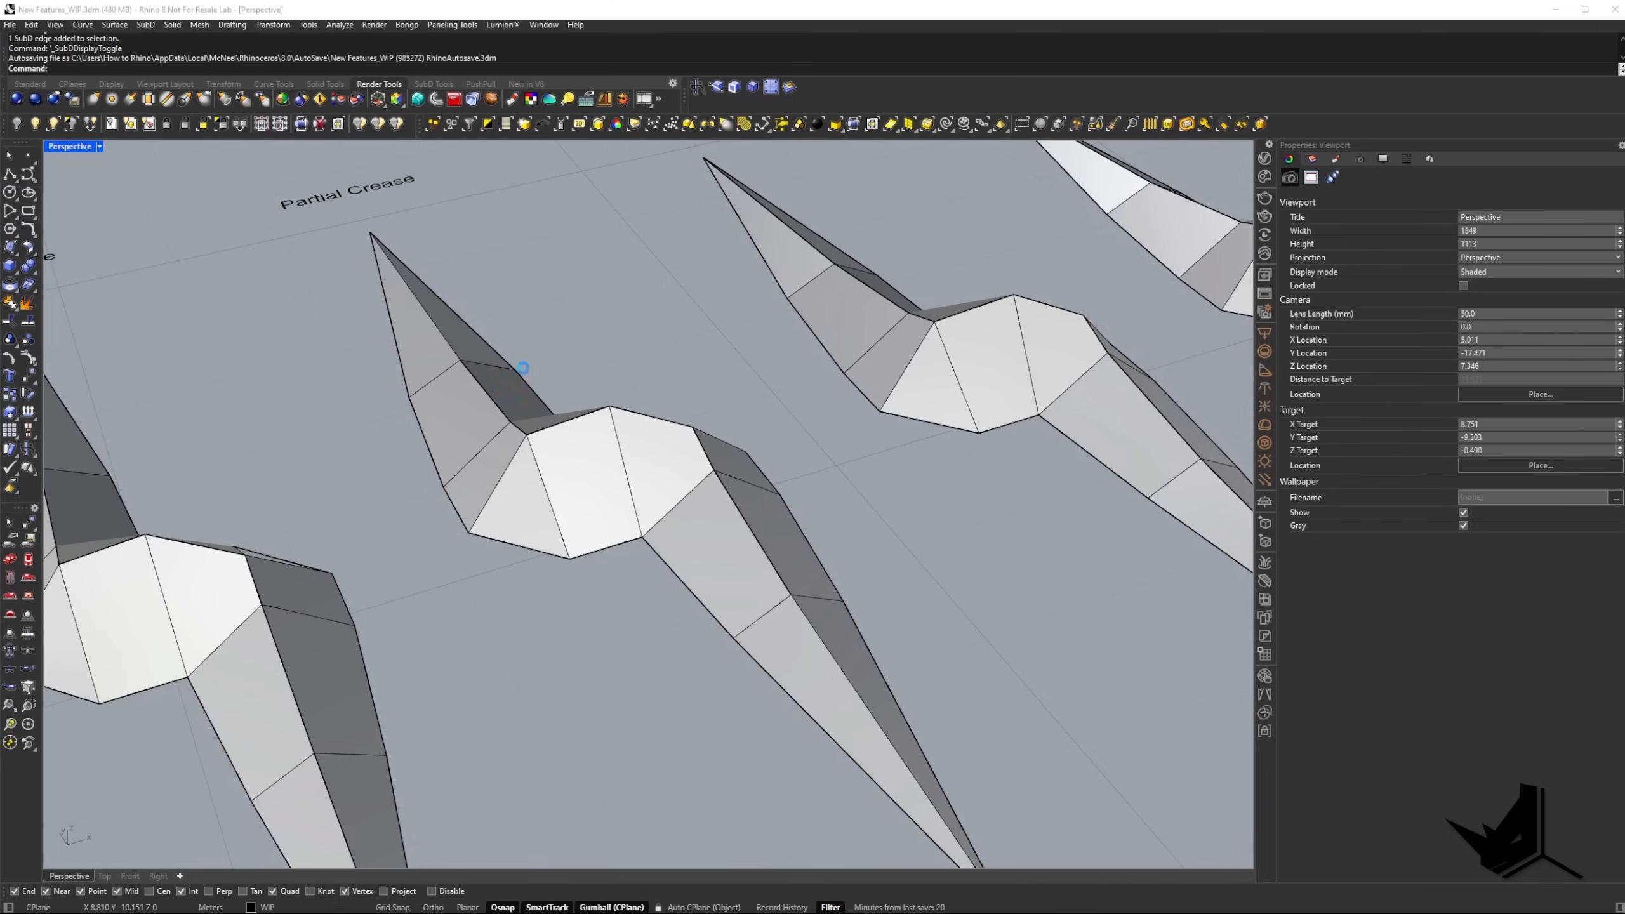
Examine the spot on the Partial Crease SubD's ridge where the smooth end edge meets the creased edges.
scroll(575, 459, up, 8)
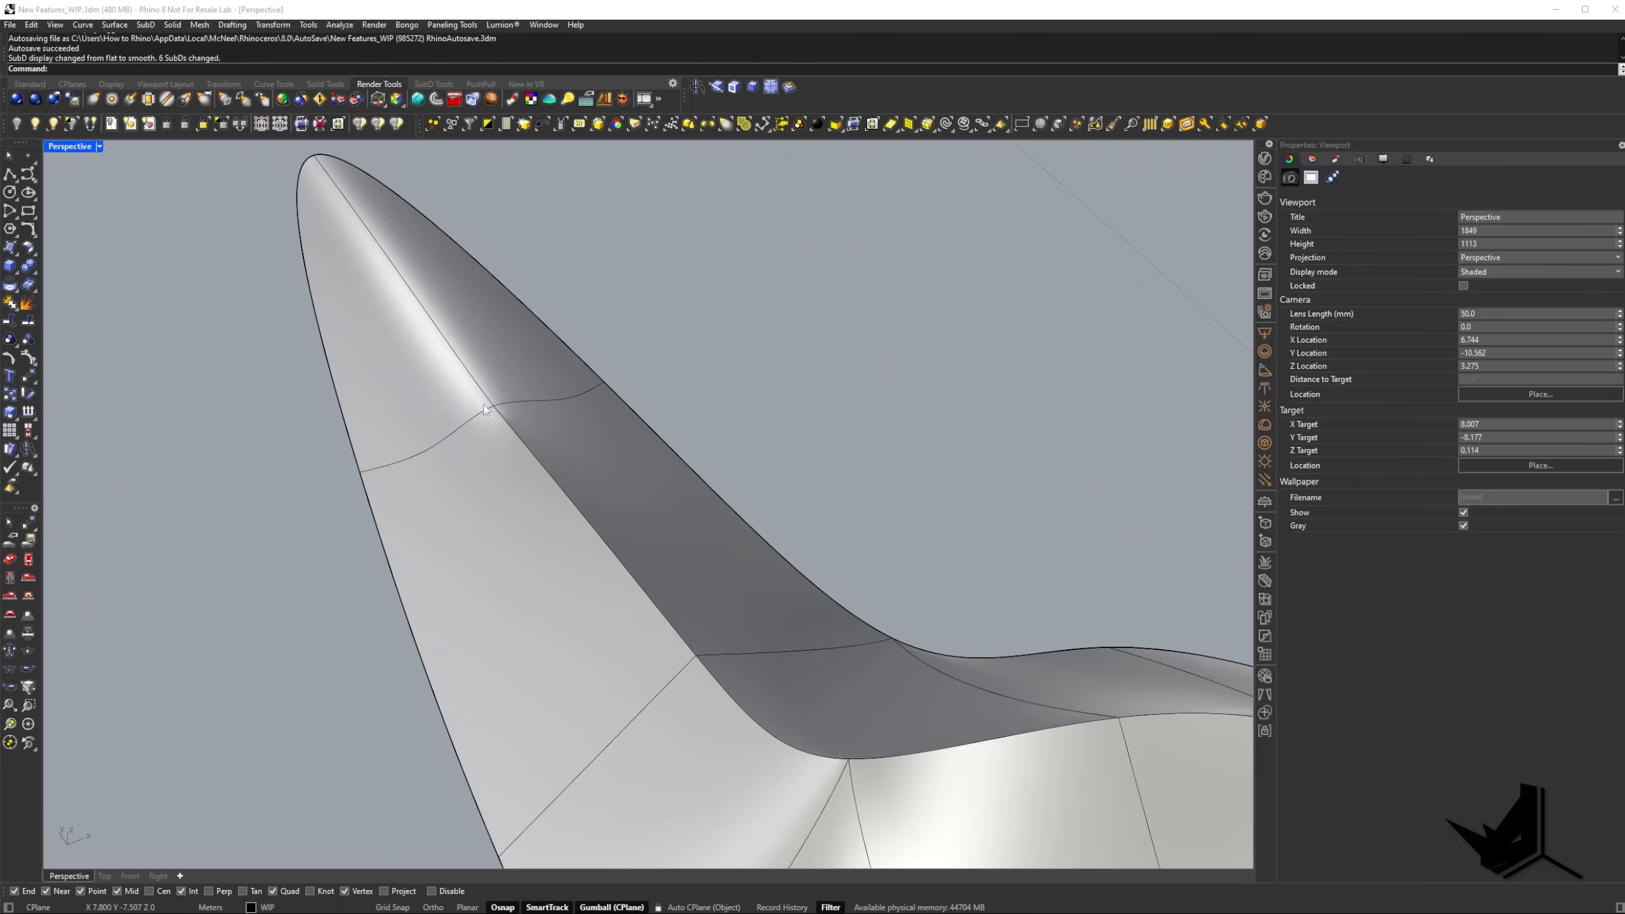
right_drag(532, 466, 795, 439)
scroll(631, 547, up, 4)
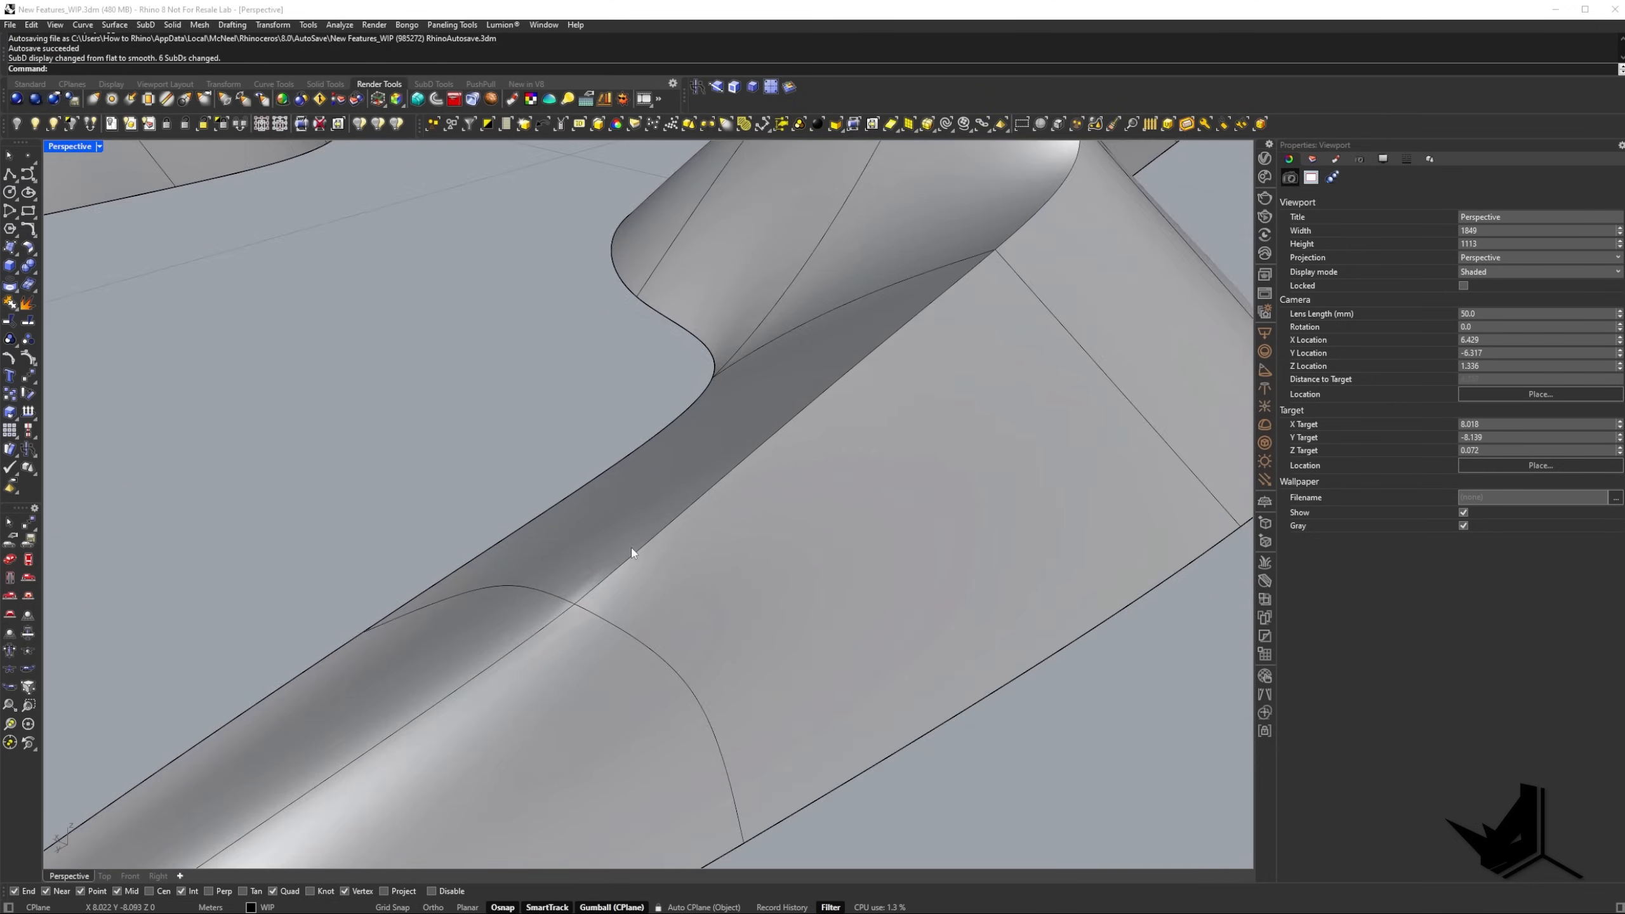
right_drag(631, 547, 604, 569)
scroll(686, 525, down, 12)
Look over the two SubDCrease examples and the Crease + SubDCrease one, taking in the whole row of SubDs.
right_drag(686, 525, 560, 593)
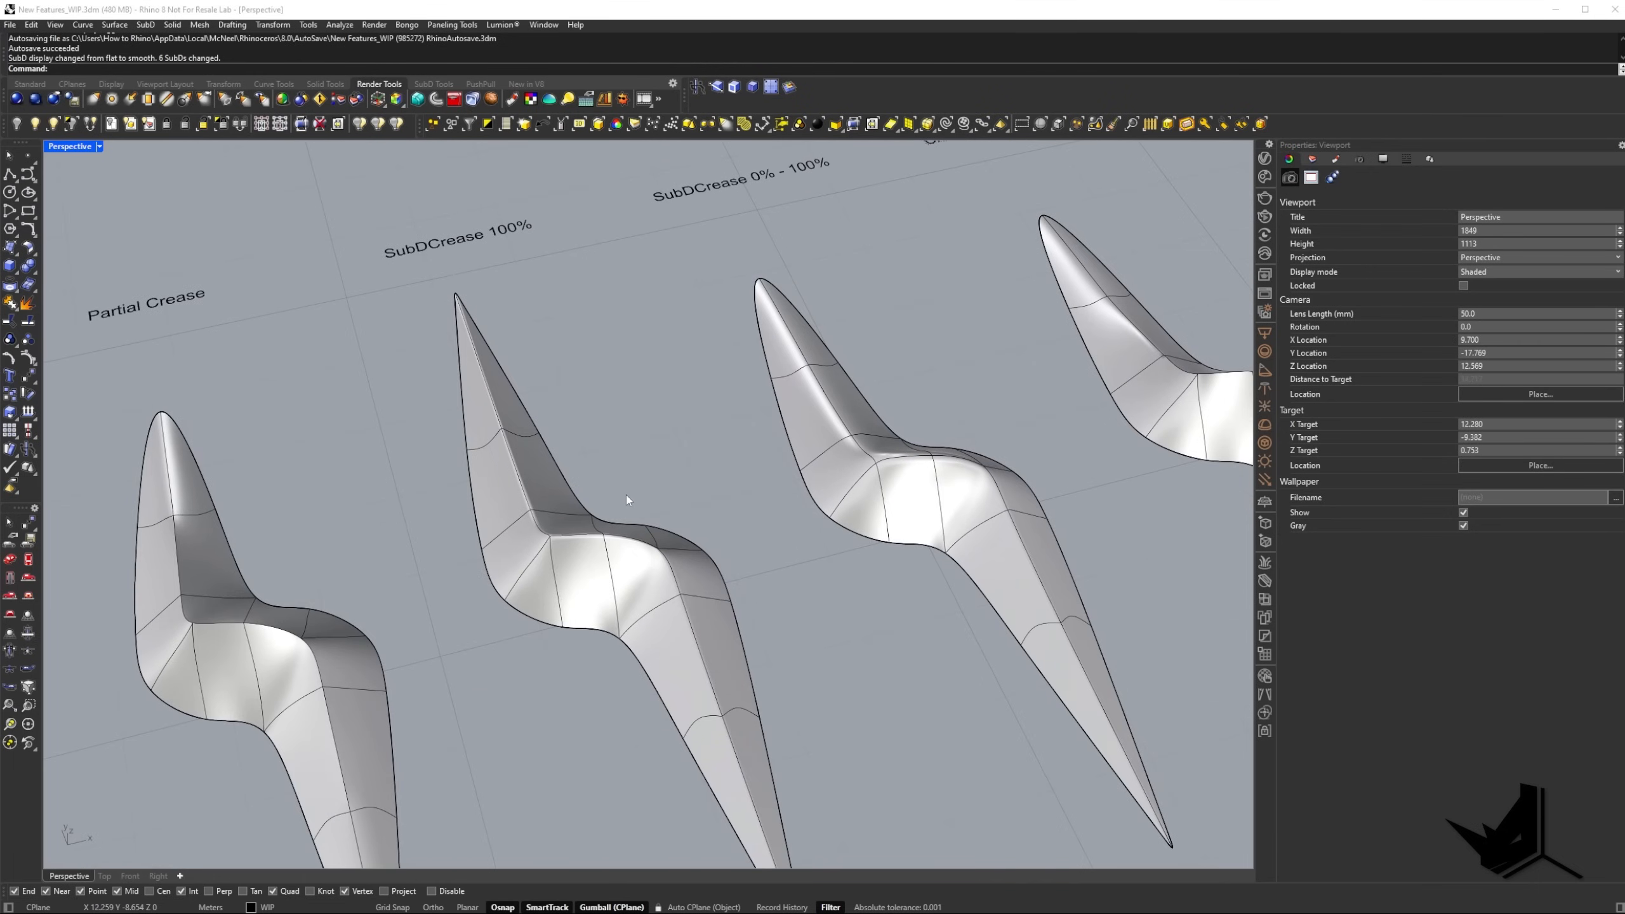
shift+right_drag(556, 490, 639, 527)
scroll(545, 283, down, 4)
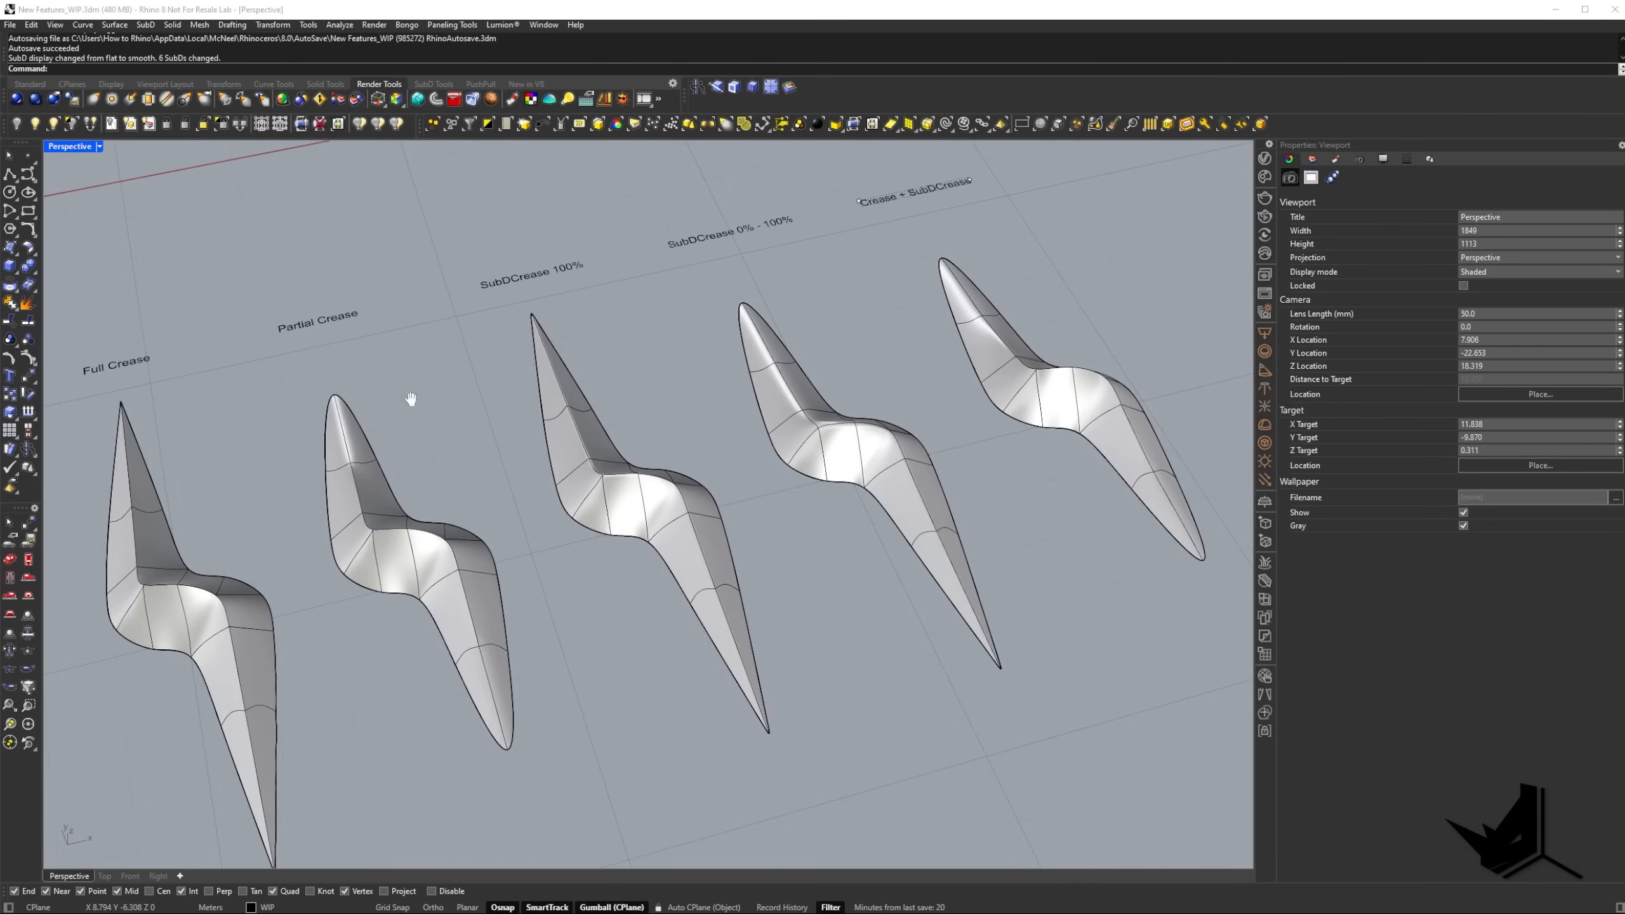
shift+right_drag(410, 399, 527, 377)
shift+right_drag(286, 551, 489, 517)
shift+right_drag(359, 597, 384, 571)
scroll(364, 525, down, 4)
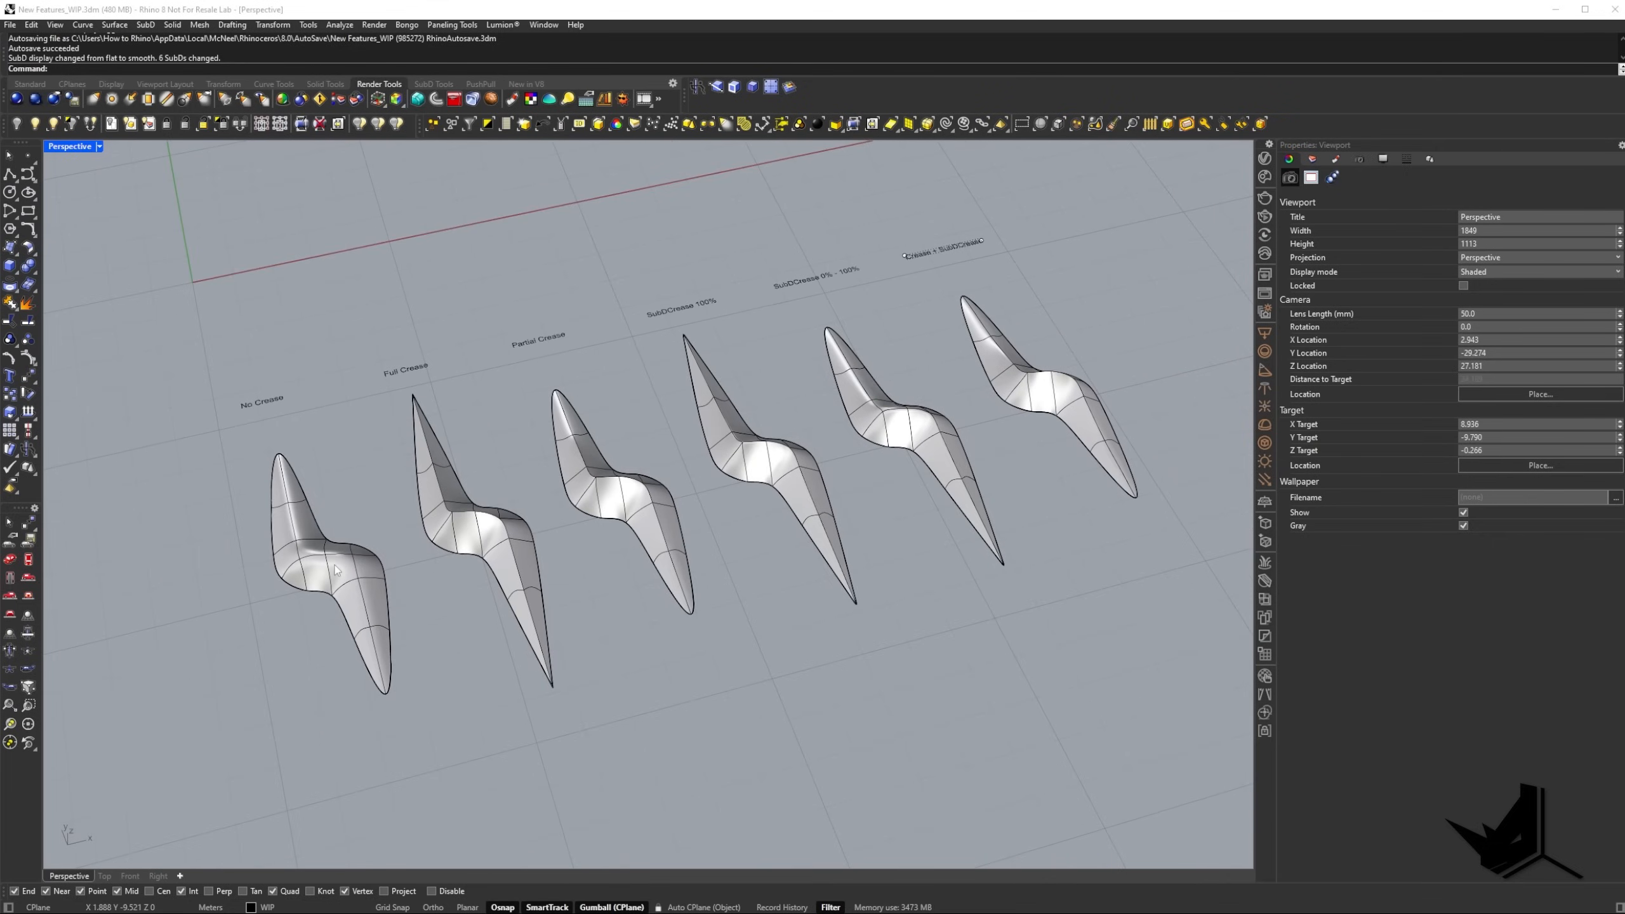
Duplicate the No Crease SubD to the empty area in front of the SubDCrease 100% example and deselect it.
click(364, 560)
alt+drag(365, 560, 826, 608)
key(Escape)
Try the Crease command on the middle edges of the copied SubD's ridge, and undo it.
scroll(853, 660, up, 4)
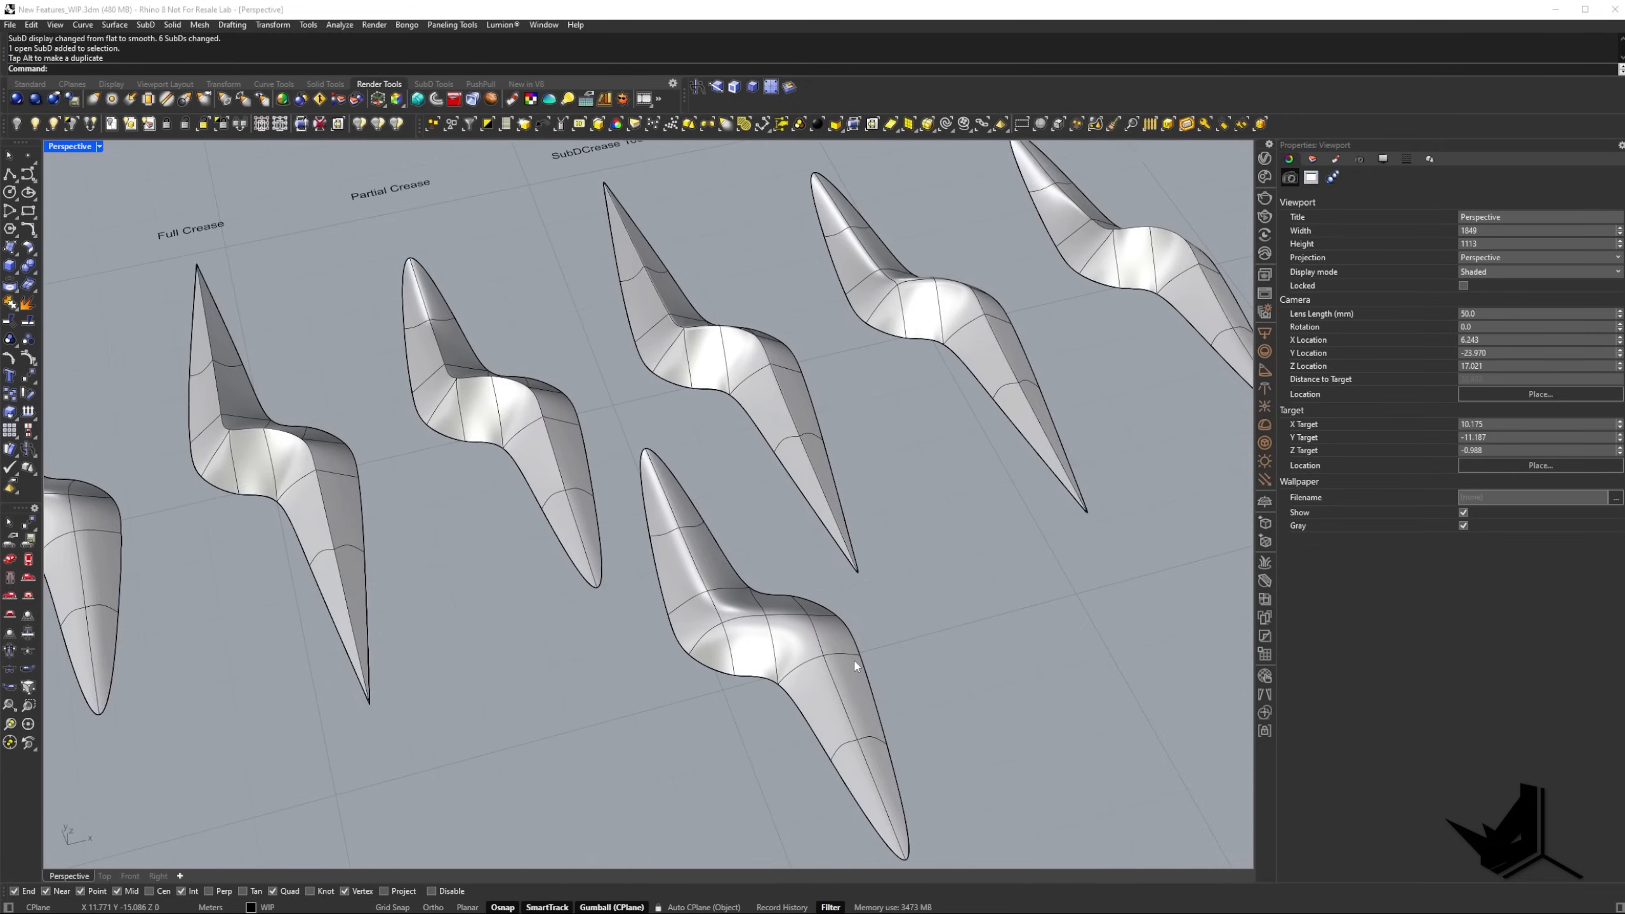
scroll(714, 599, up, 3)
ctrl+shift+click(572, 515)
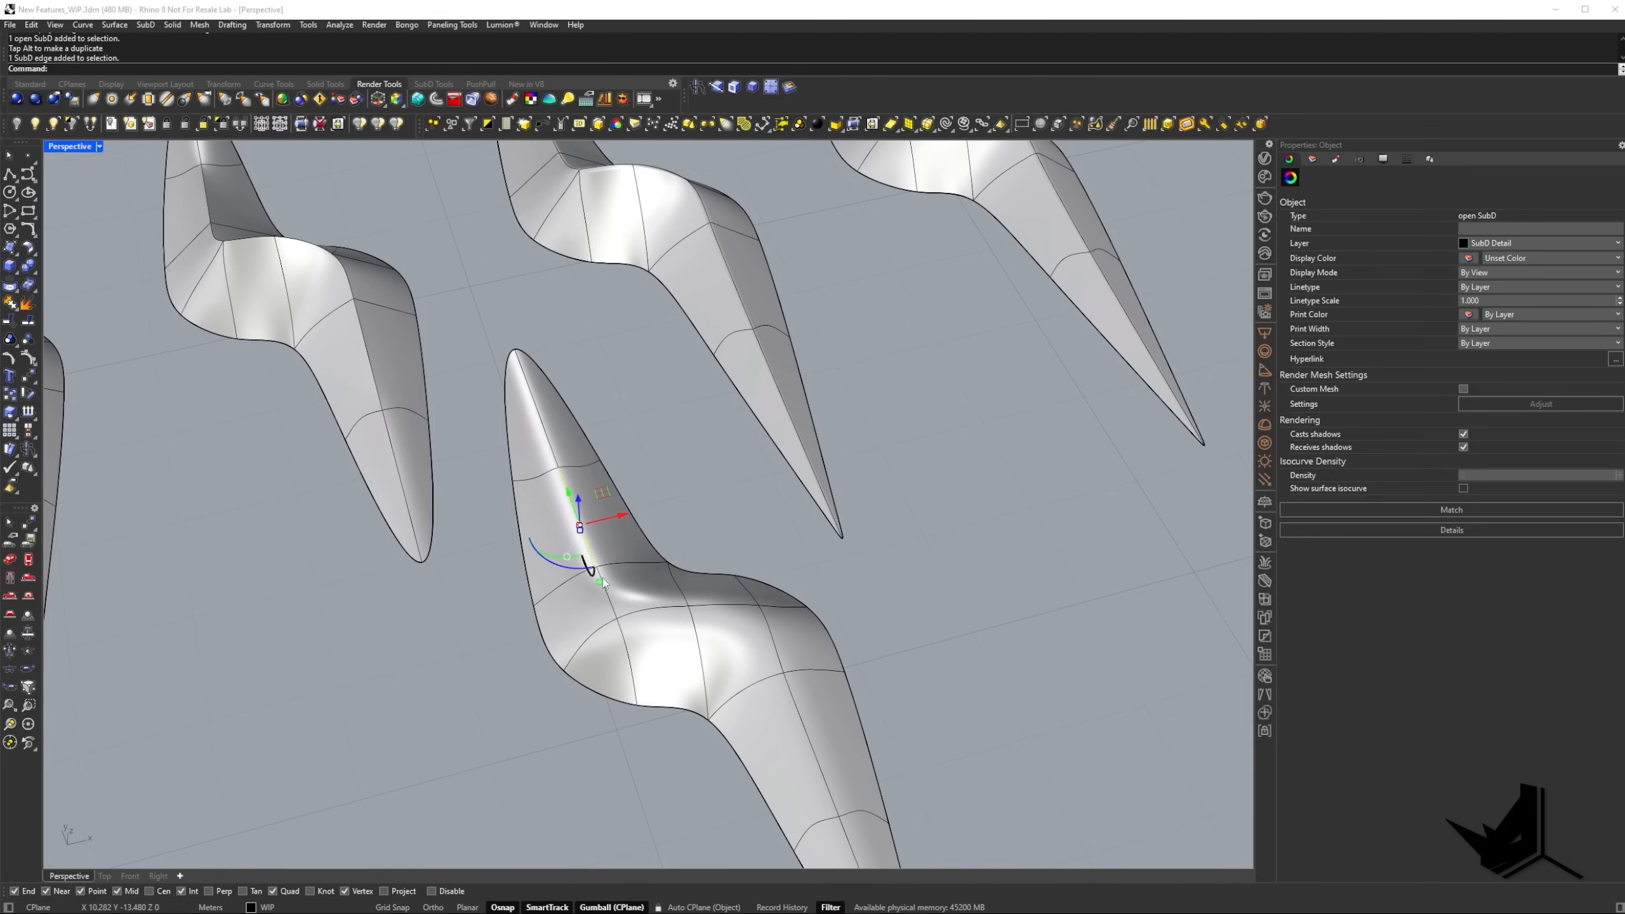
ctrl+shift+click(613, 611)
ctrl+shift+click(651, 613)
ctrl+shift+click(725, 607)
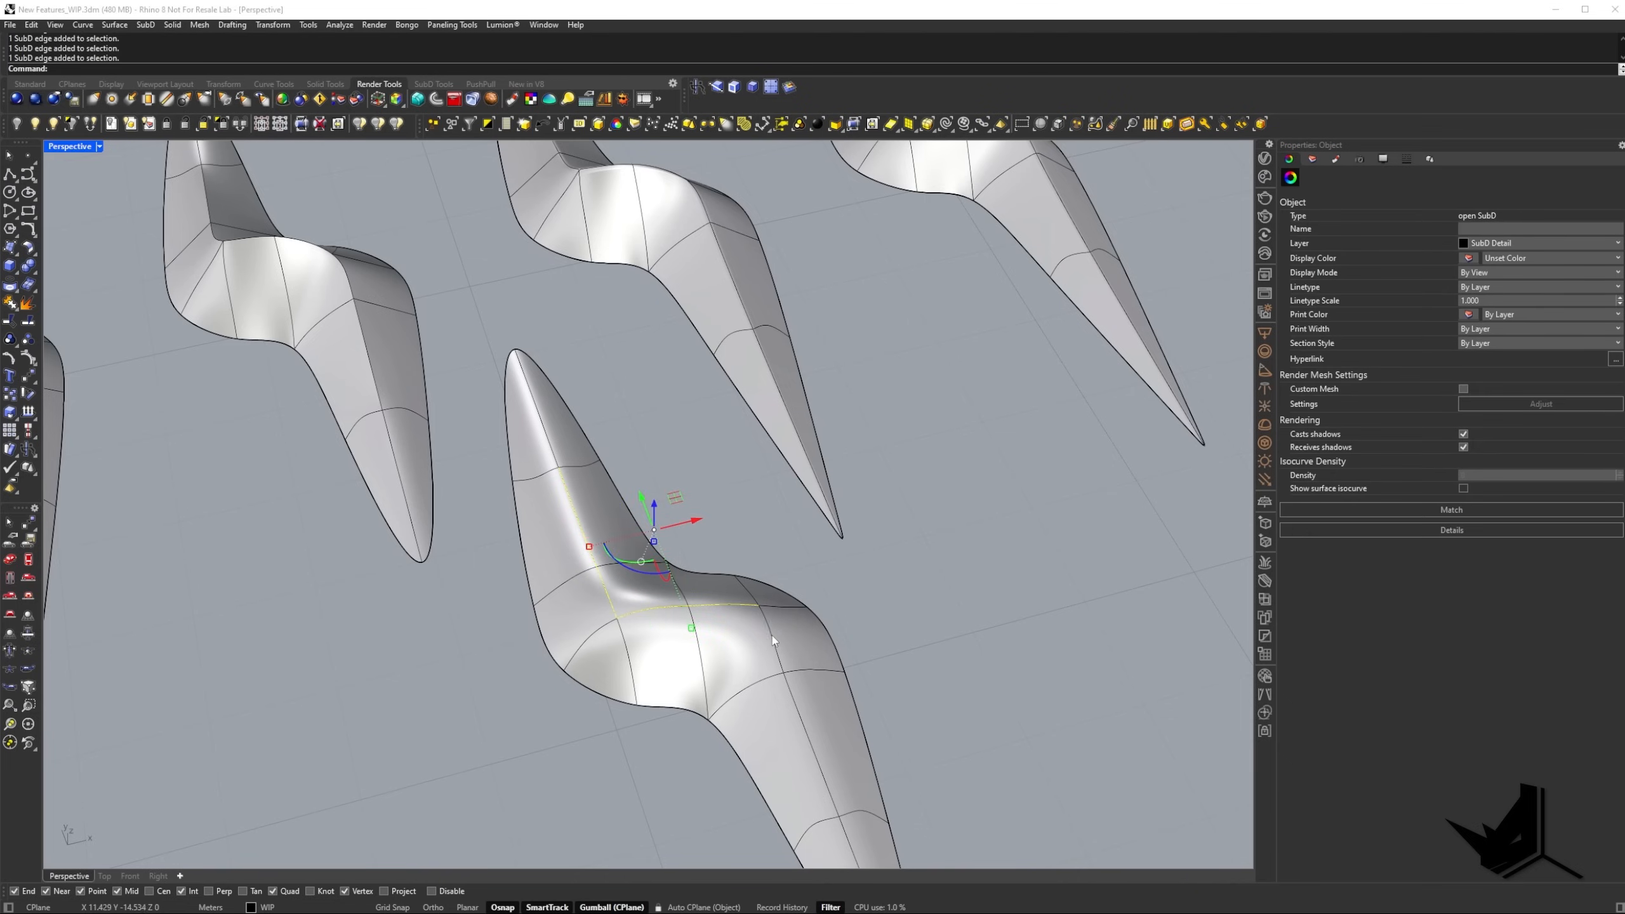
ctrl+shift+click(772, 638)
ctrl+shift+click(803, 719)
text(C)
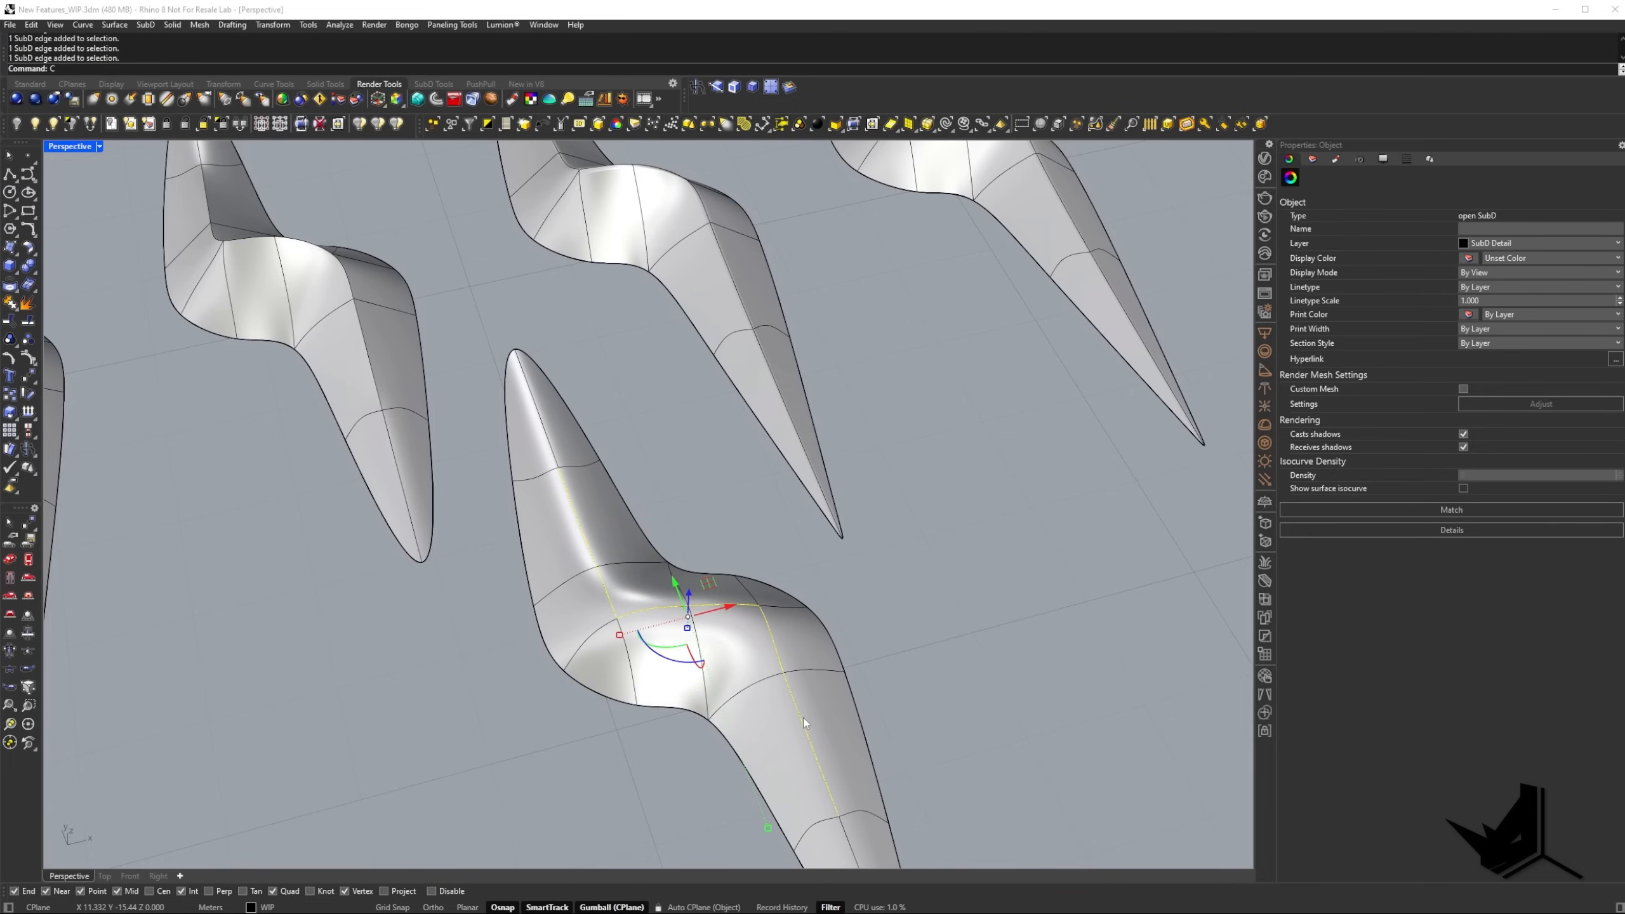
text(rease)
key(Return)
right_drag(802, 717, 863, 651)
key(ctrl+z)
Select the full ridge edge chain of the copied SubD from tip to tip and start SubDCrease on it.
scroll(863, 651, down, 5)
shift+right_drag(643, 331, 606, 409)
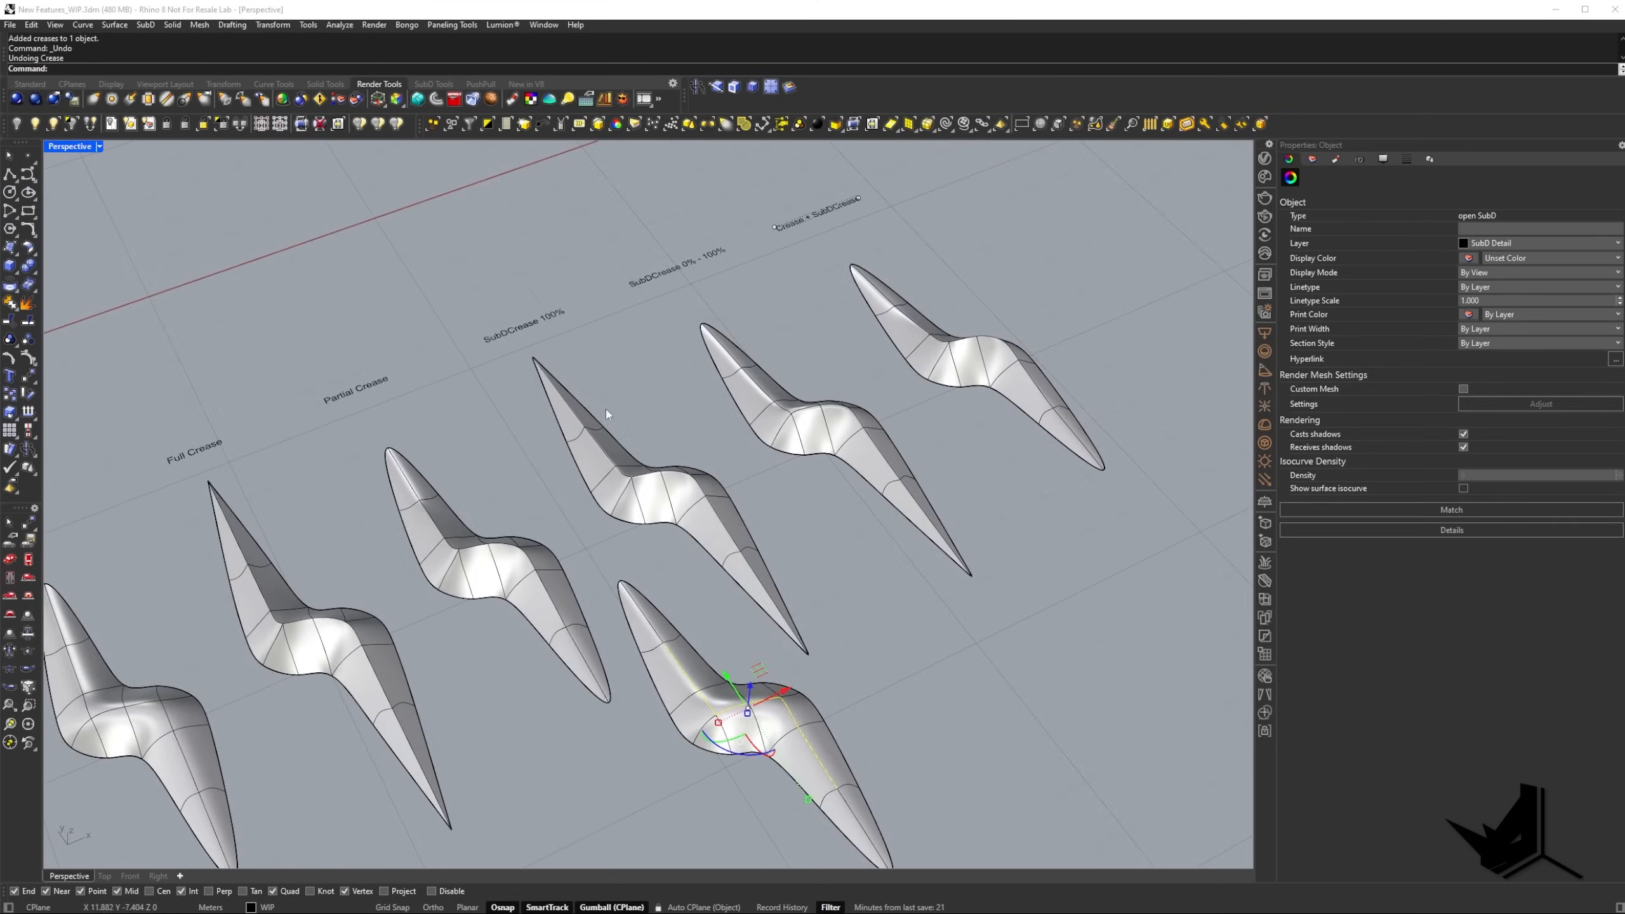
scroll(605, 409, up, 5)
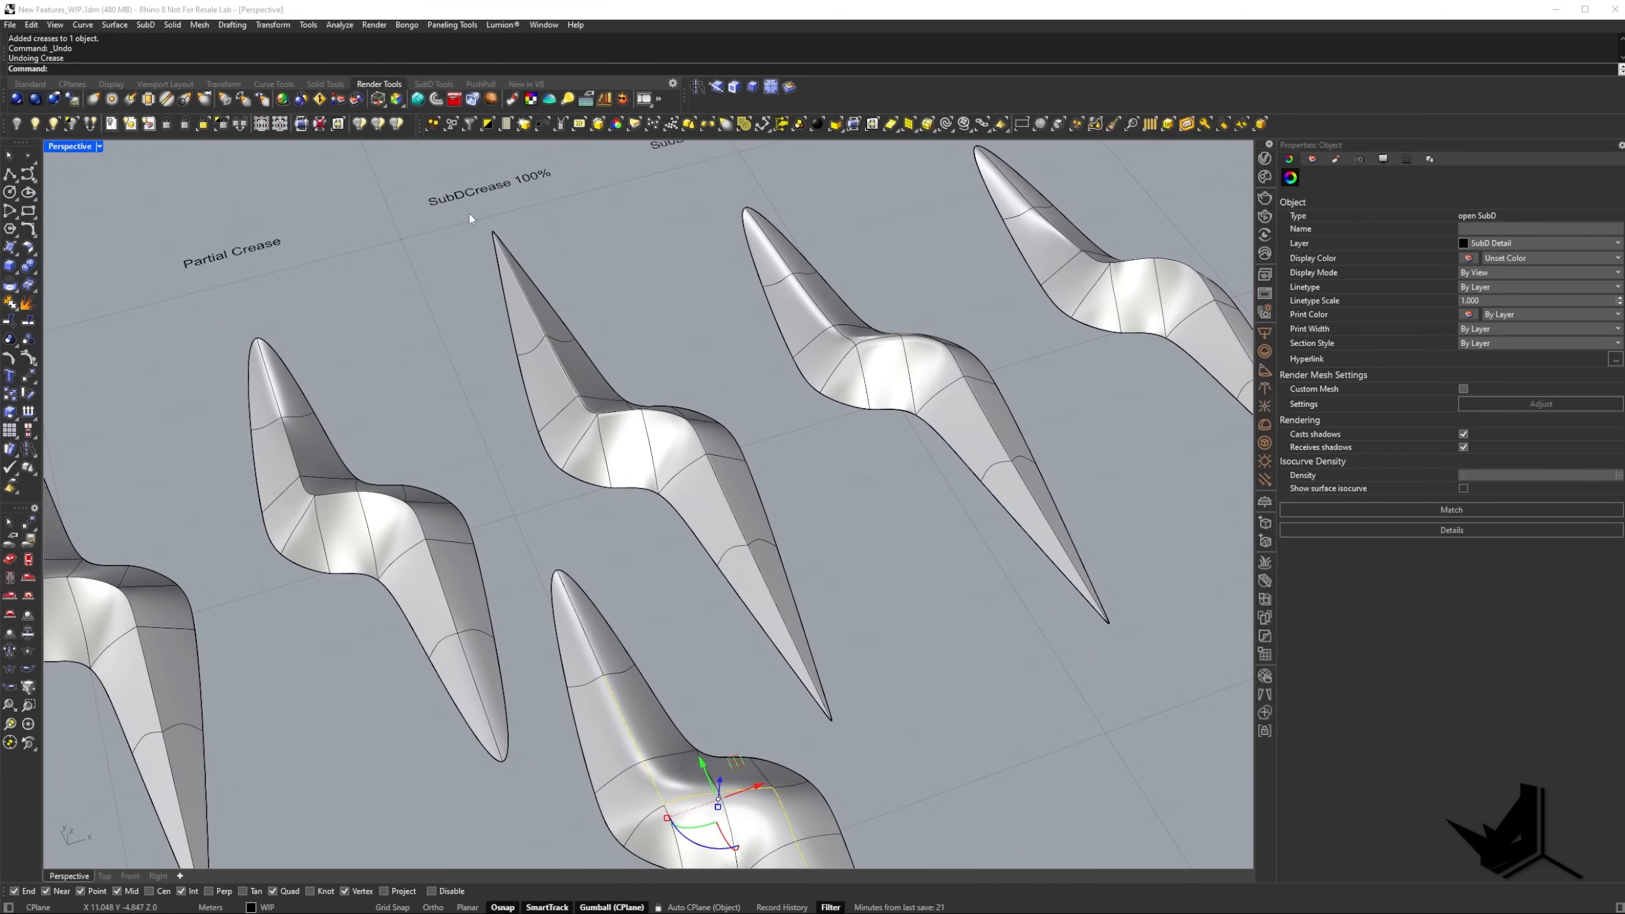
shift+right_drag(669, 666, 619, 506)
click(596, 448)
click(544, 496)
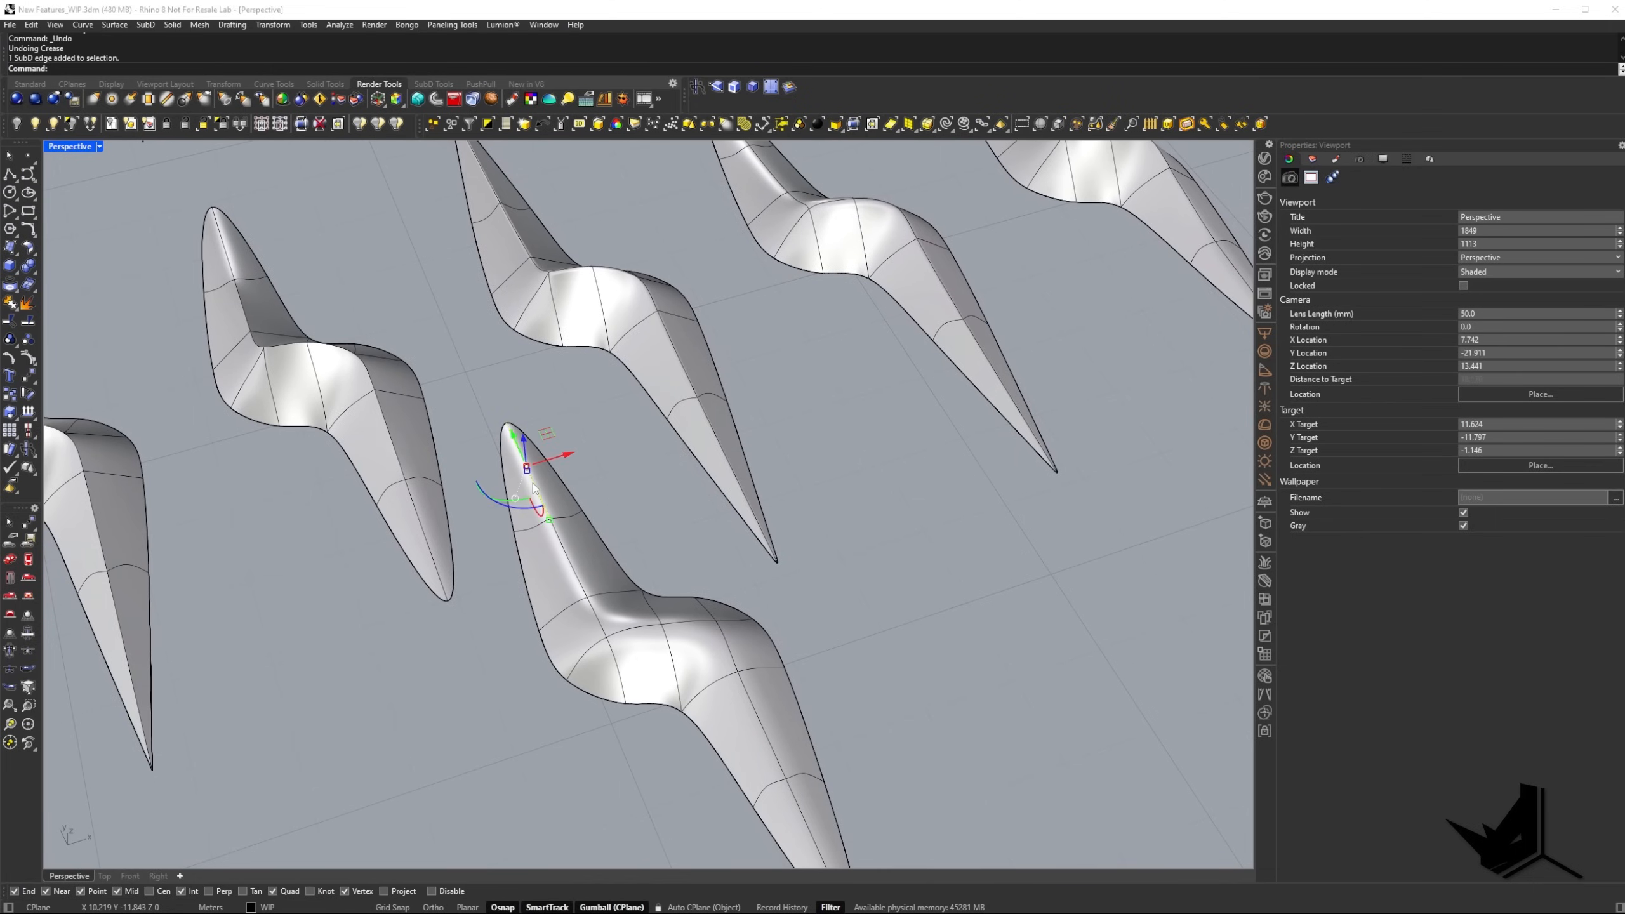
shift+click(571, 570)
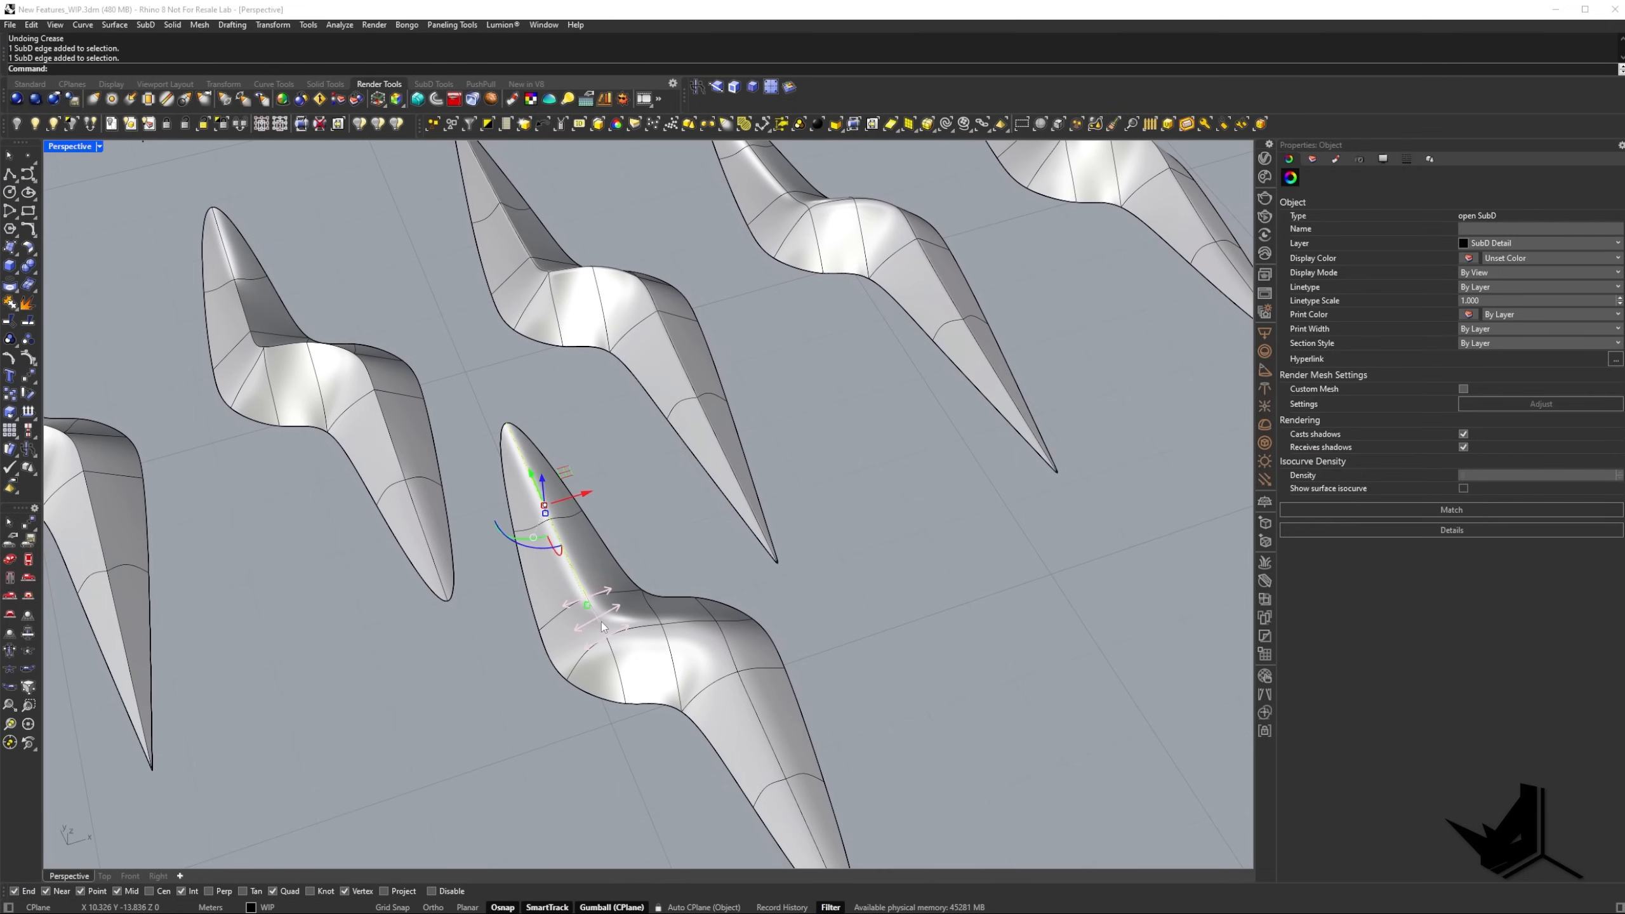
shift+click(639, 634)
shift+click(731, 648)
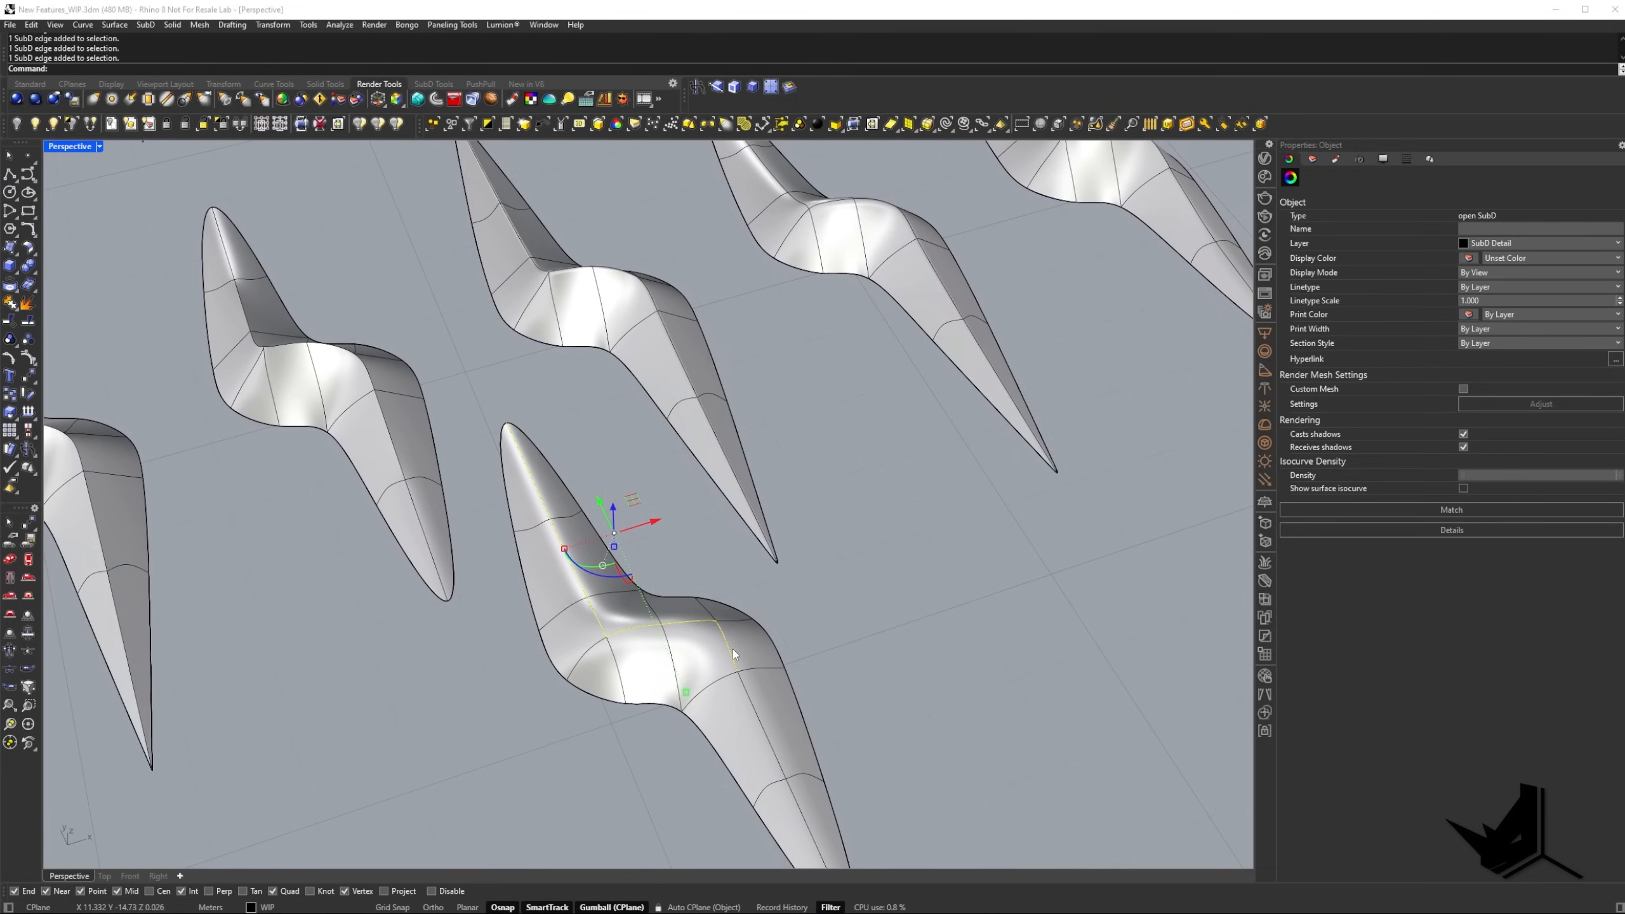
shift+click(754, 707)
shift+right_drag(764, 735, 719, 632)
shift+click(777, 698)
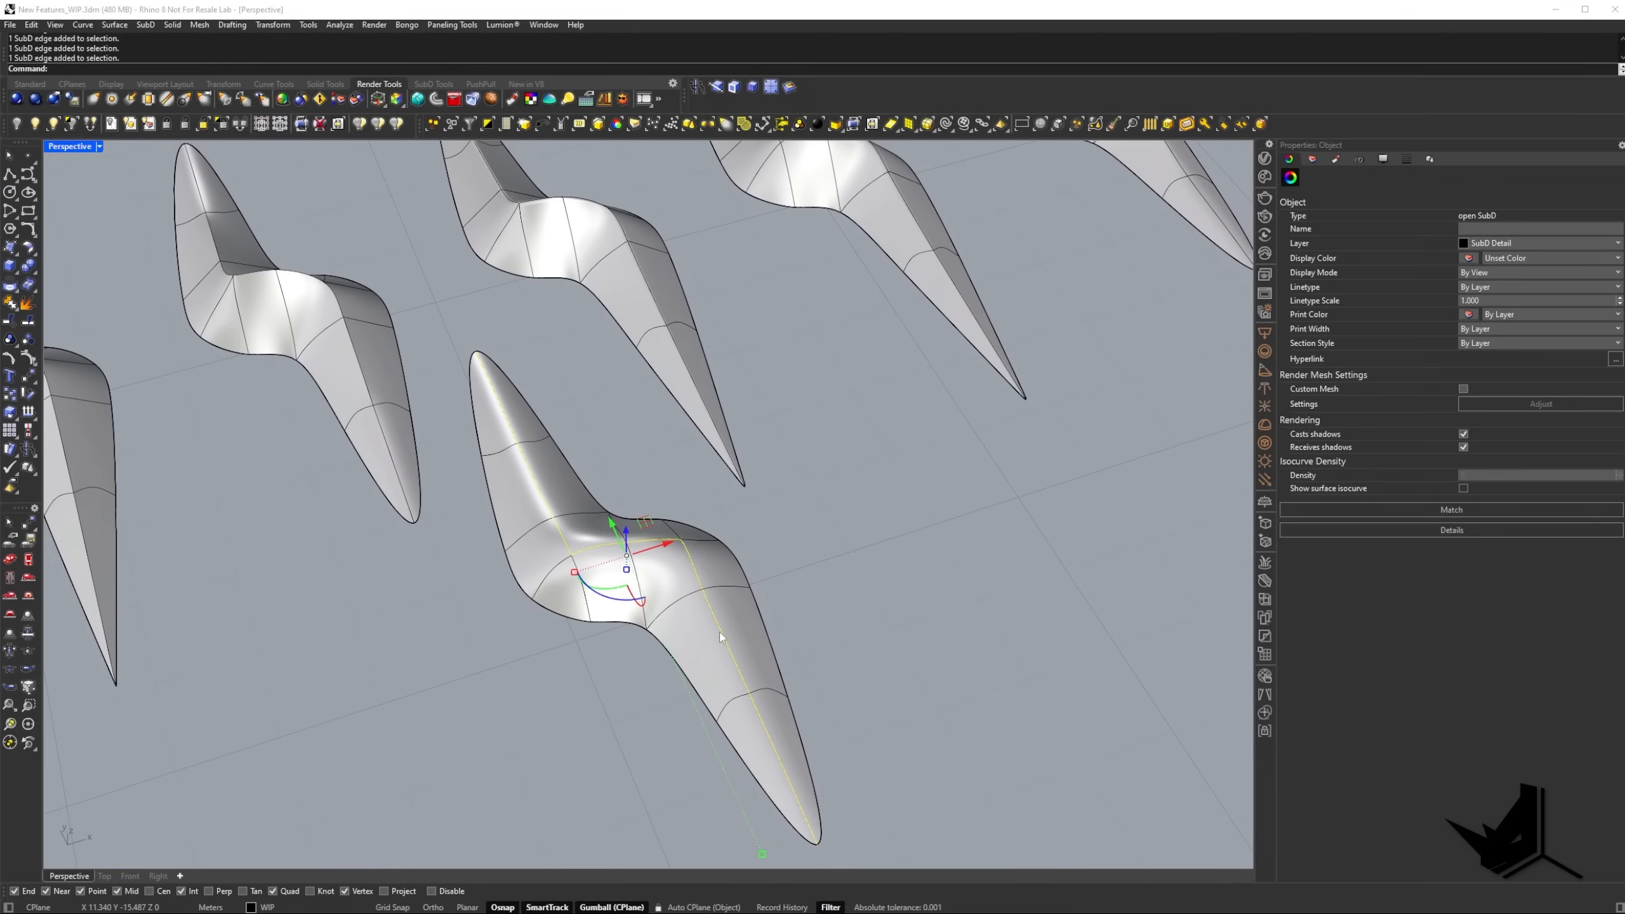
text(SubDCrease)
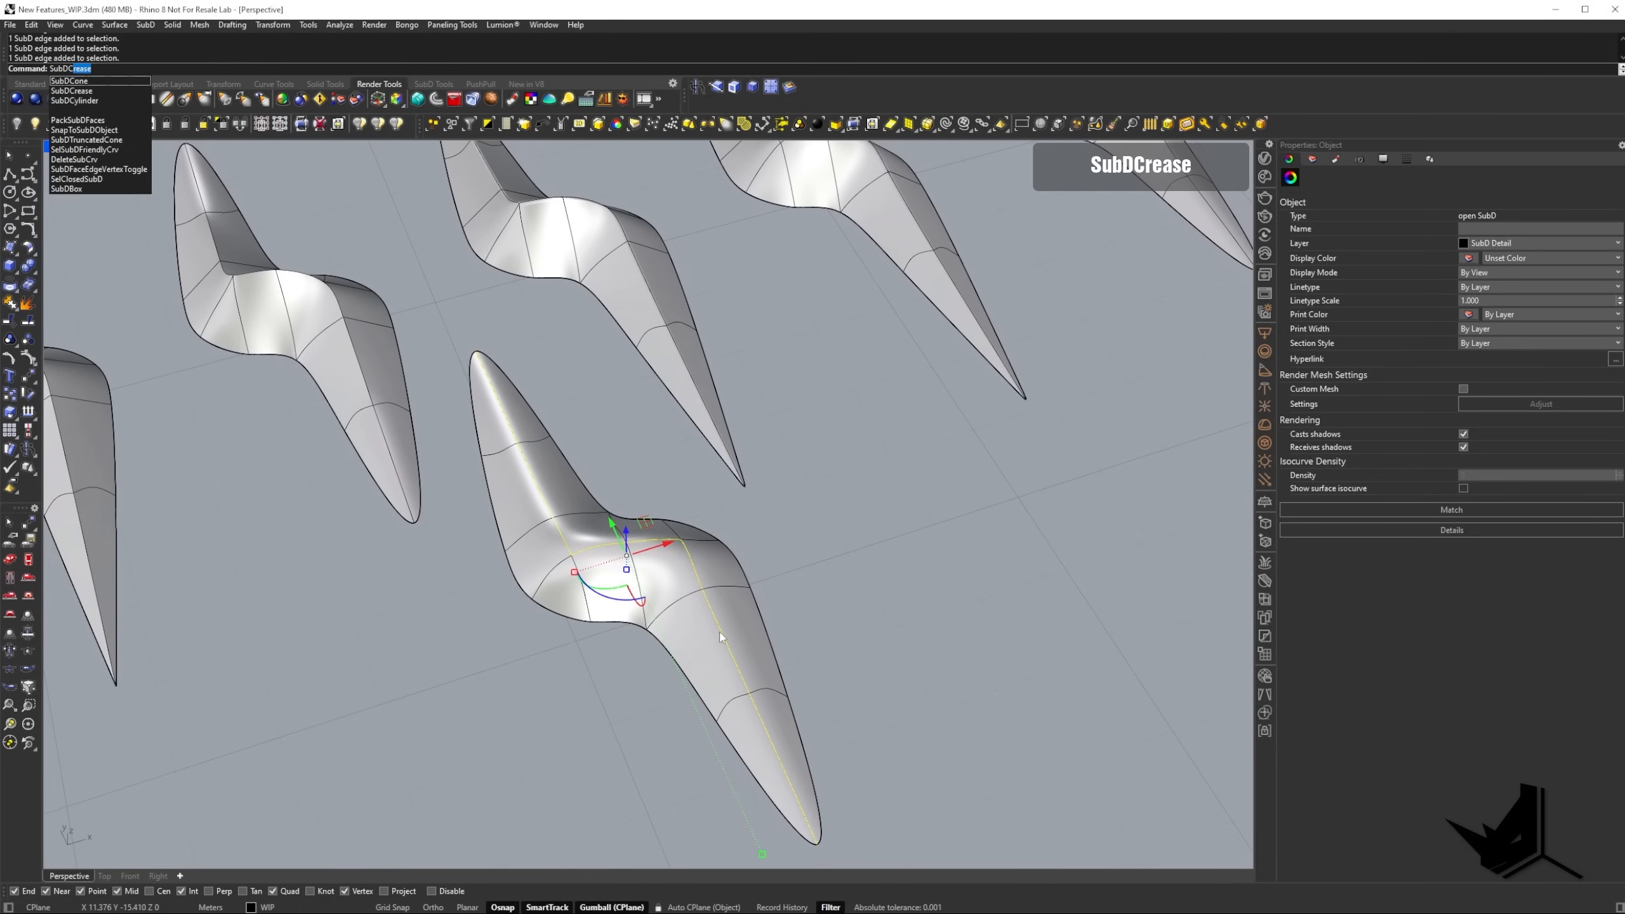
key(Return)
Set the crease weight to 100 at the chain's upper end vertex and finish the SubDCrease.
right_drag(719, 632, 429, 419)
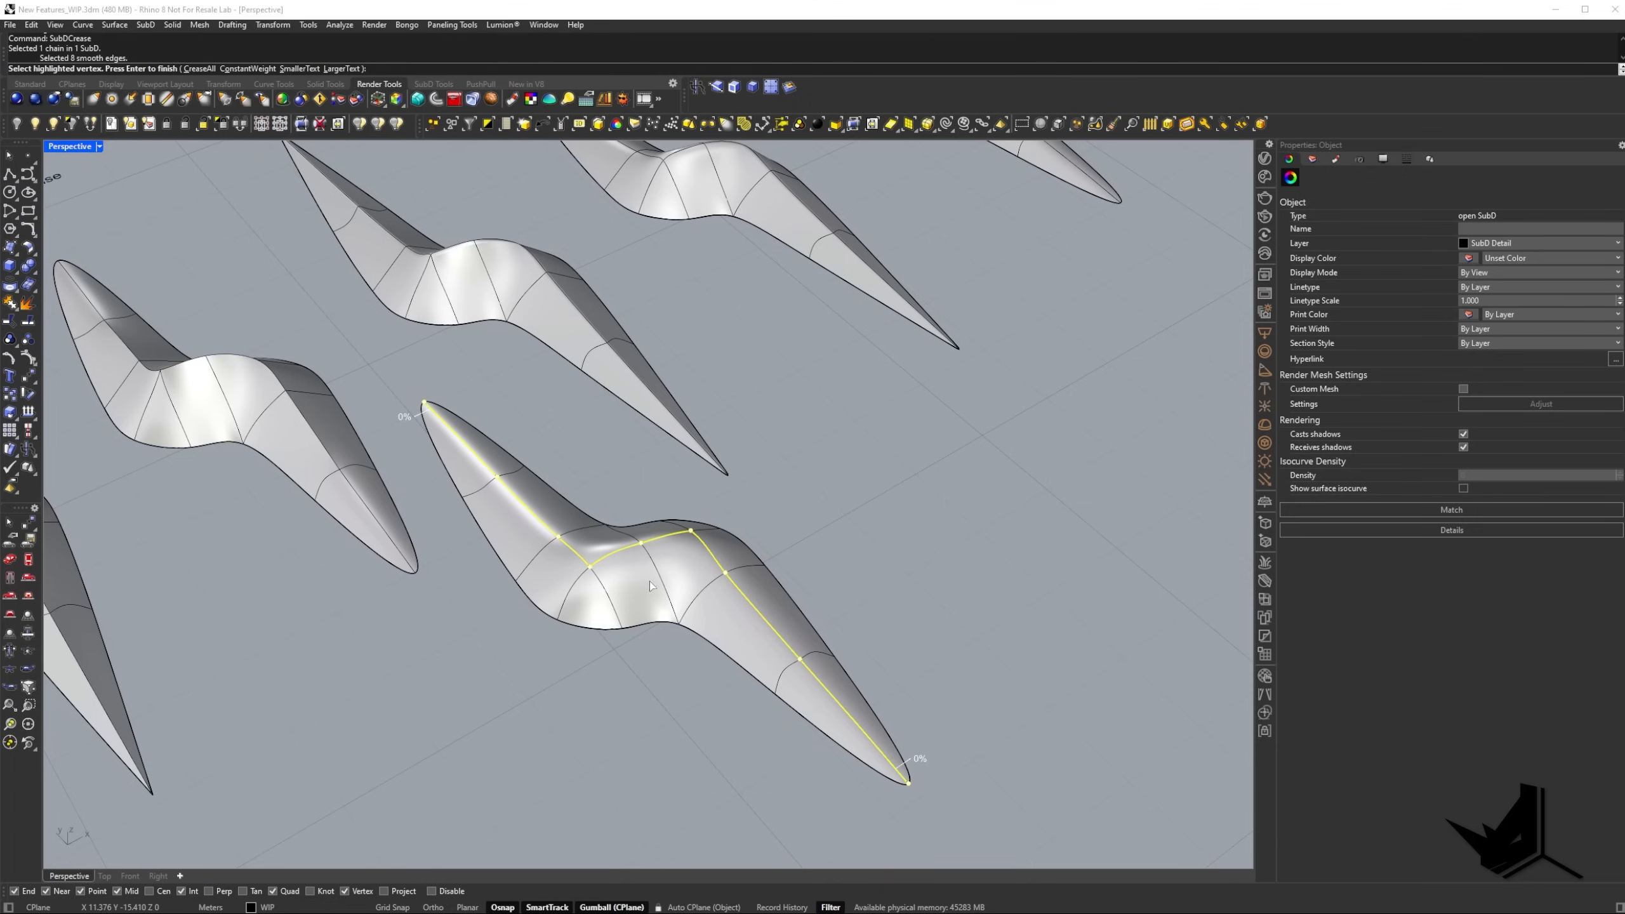
scroll(509, 562, down, 2)
scroll(596, 559, up, 6)
scroll(561, 529, down, 4)
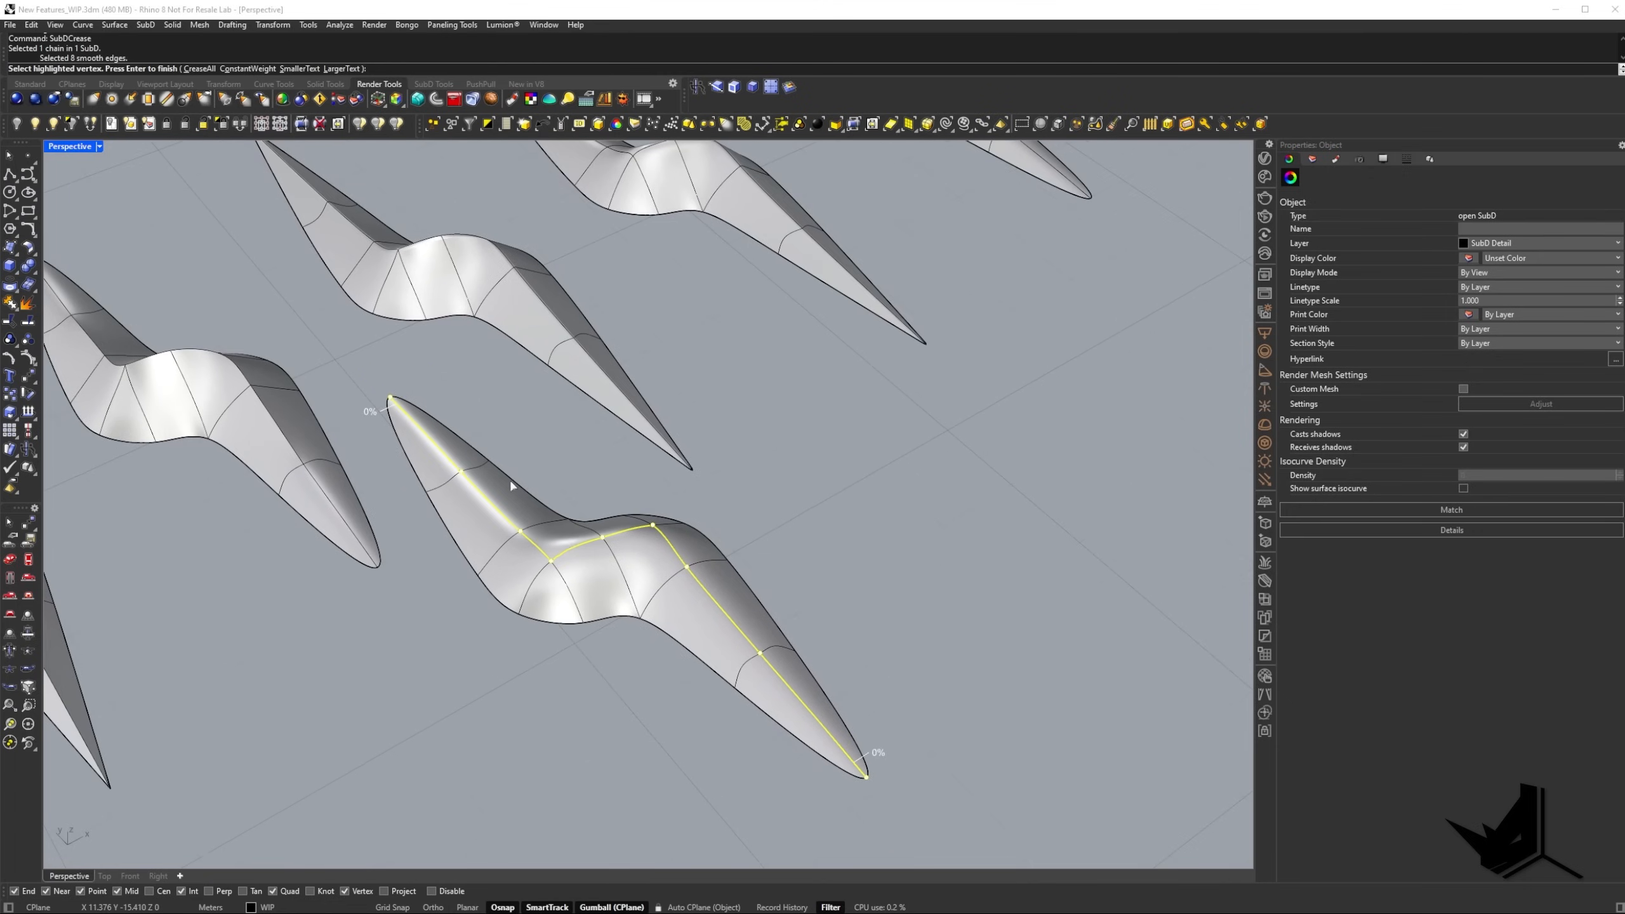
click(390, 398)
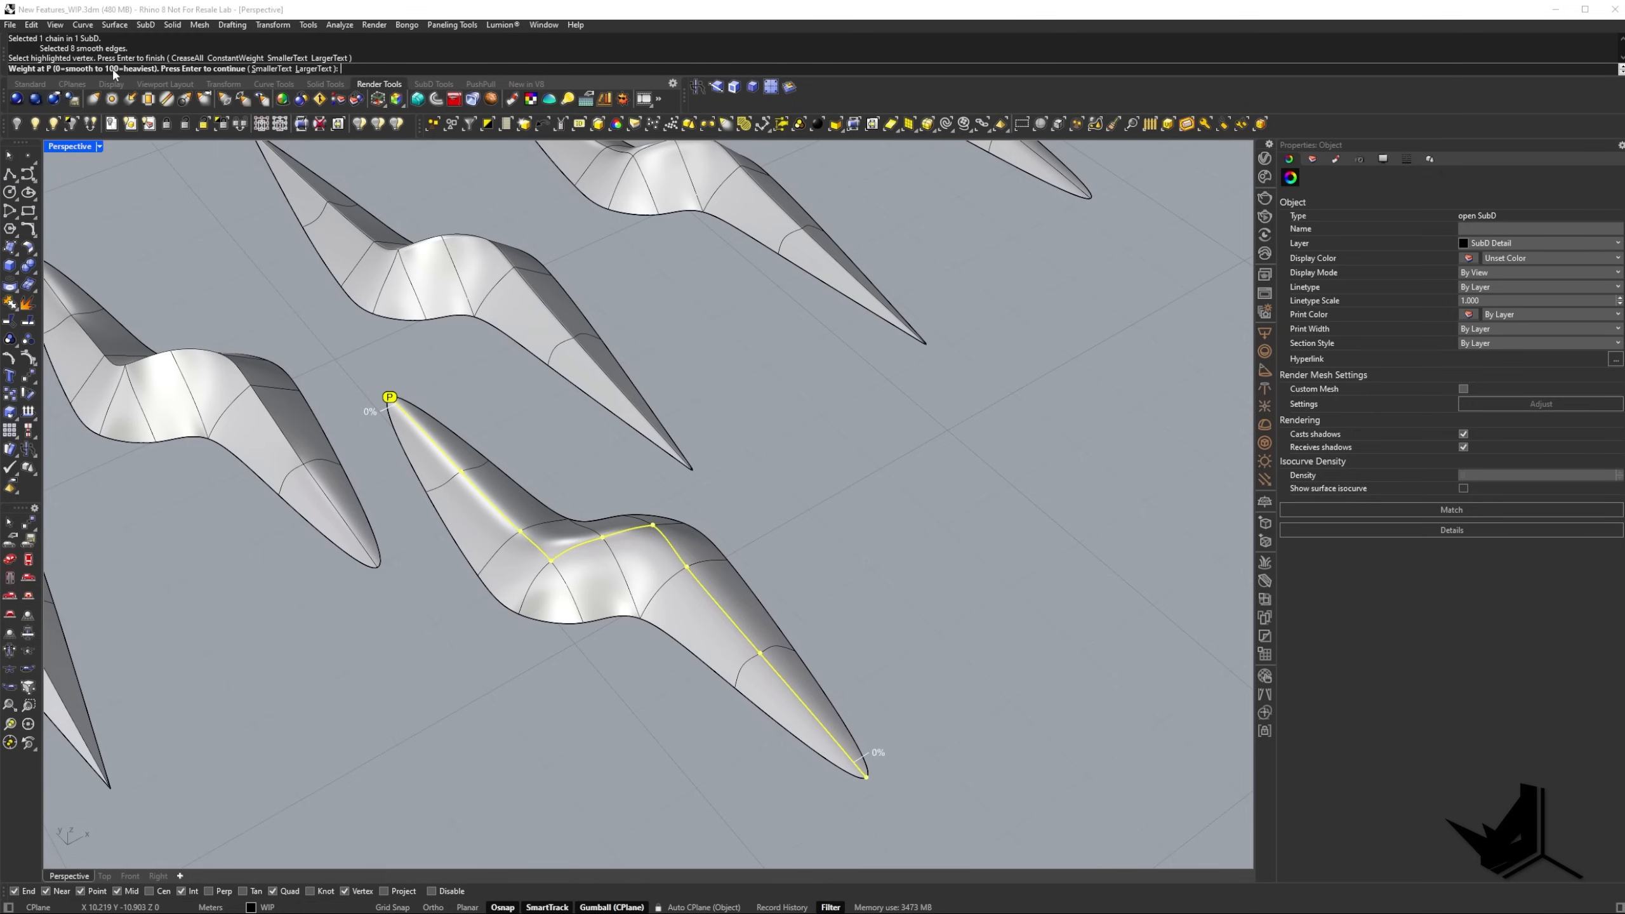
shift+right_drag(392, 411, 404, 444)
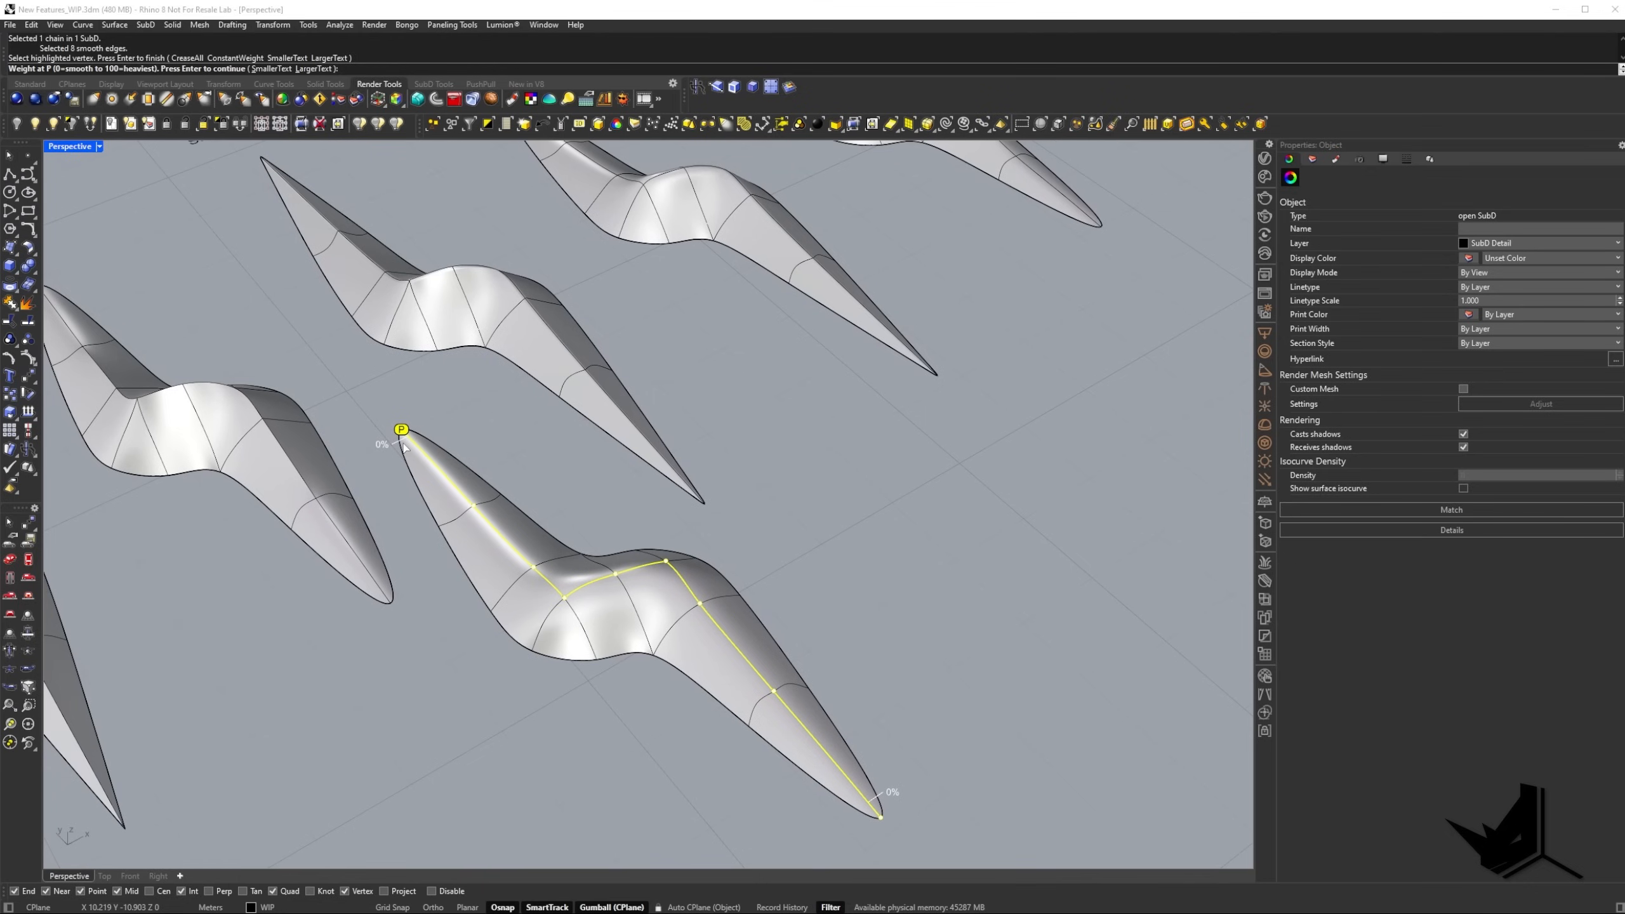
text(100)
key(Return)
right_drag(530, 453, 654, 420)
scroll(908, 618, up, 2)
right_drag(908, 617, 872, 556)
right_drag(452, 309, 700, 465)
key(Return)
Inspect the variable crease along the copied SubD from its sharp upper tip to its smooth lower tip.
scroll(299, 318, up, 5)
scroll(298, 315, up, 2)
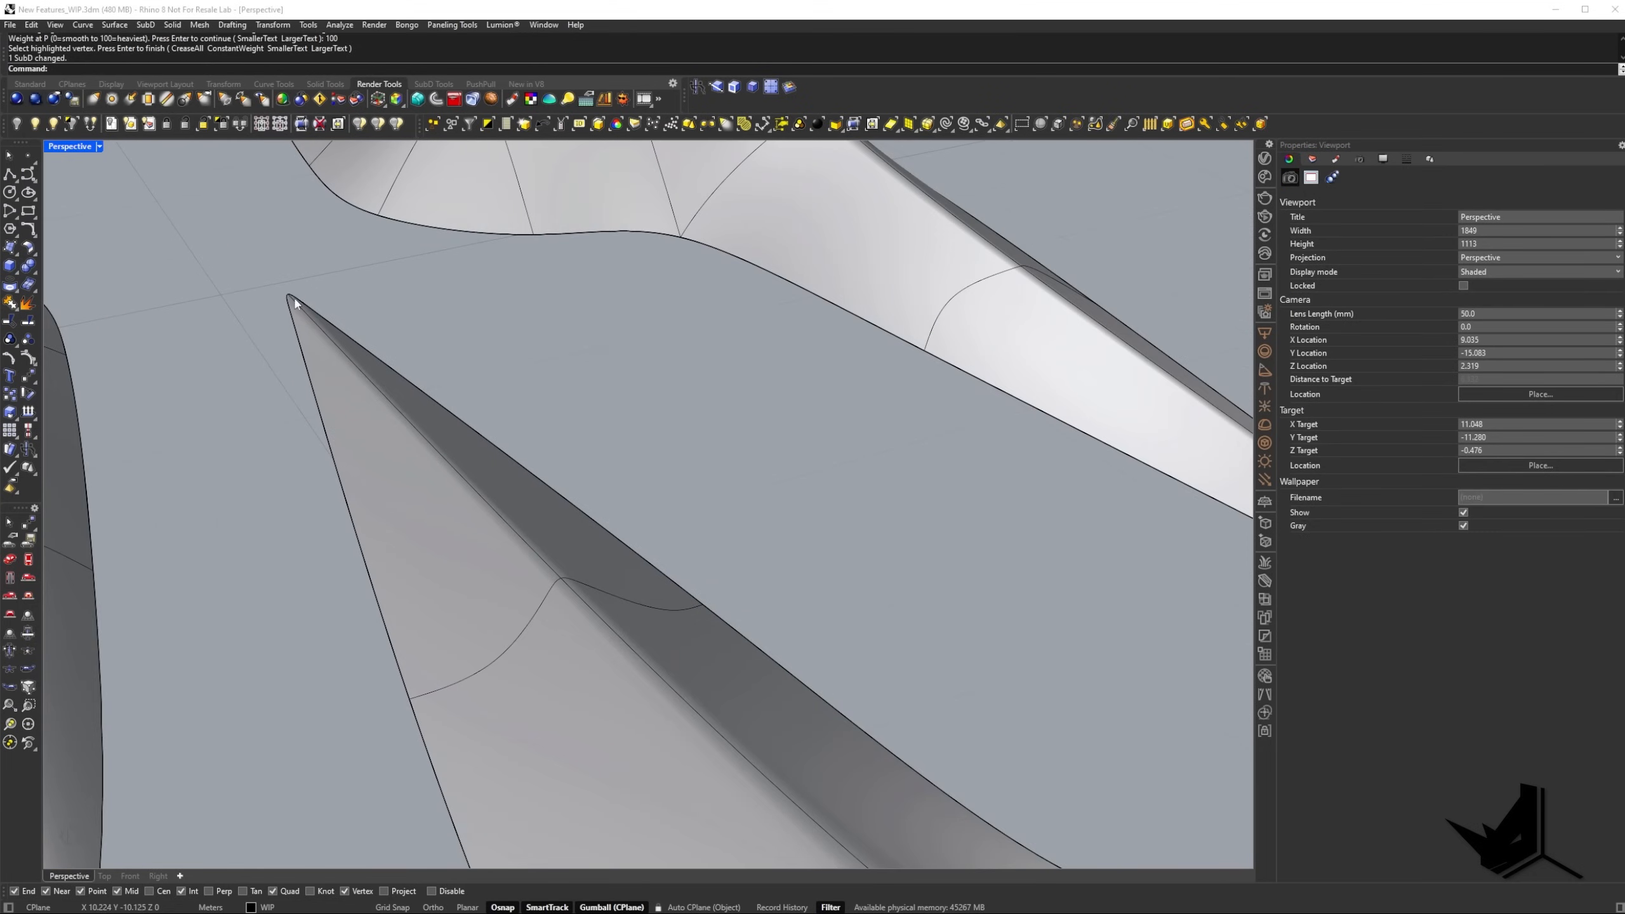
scroll(296, 303, down, 3)
scroll(373, 366, down, 2)
shift+right_drag(369, 366, 718, 457)
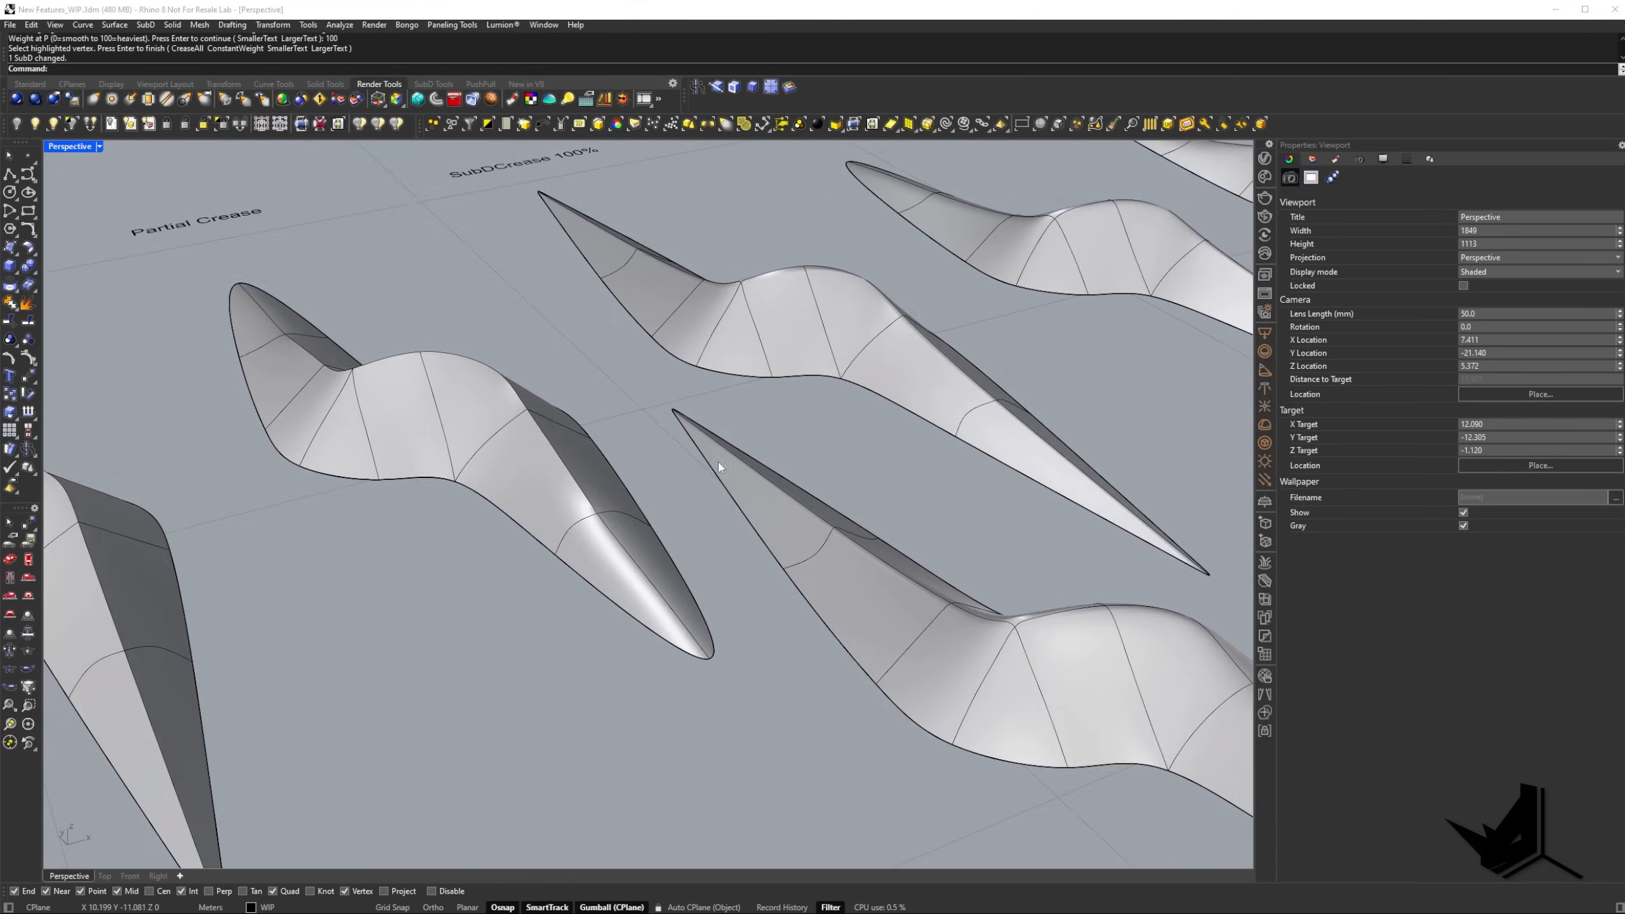
right_drag(479, 378, 488, 428)
shift+right_drag(811, 586, 343, 385)
right_drag(506, 512, 468, 436)
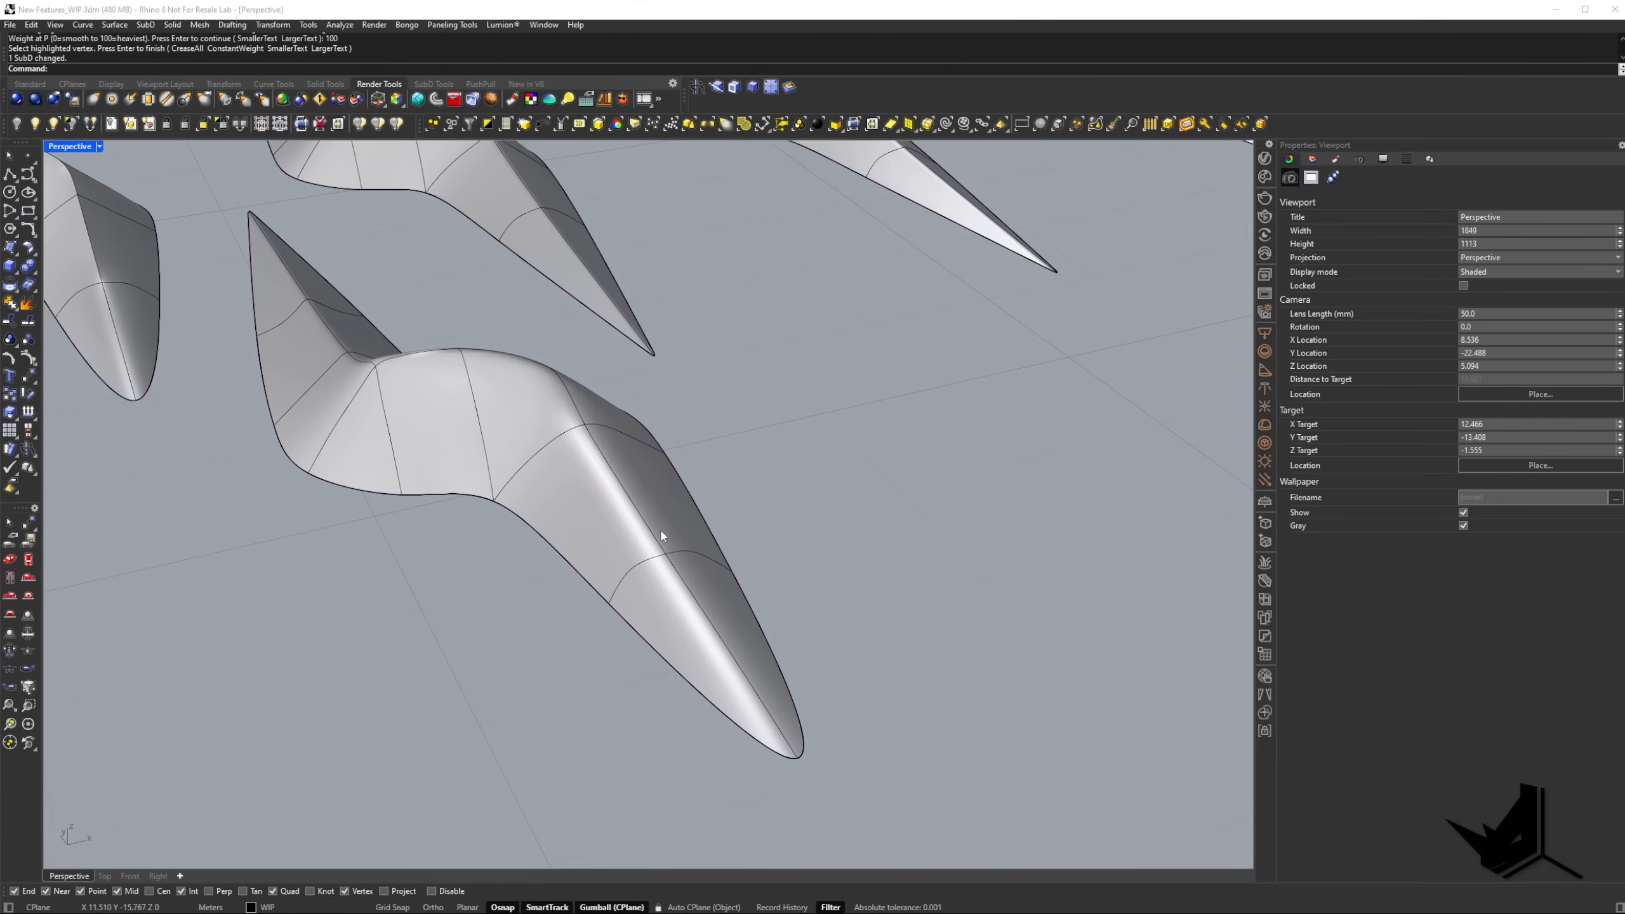
Compare the variable crease on the copied SubD with the SubDCrease 100% sample behind it.
scroll(660, 532, down, 8)
shift+right_drag(535, 488, 789, 529)
scroll(635, 573, up, 6)
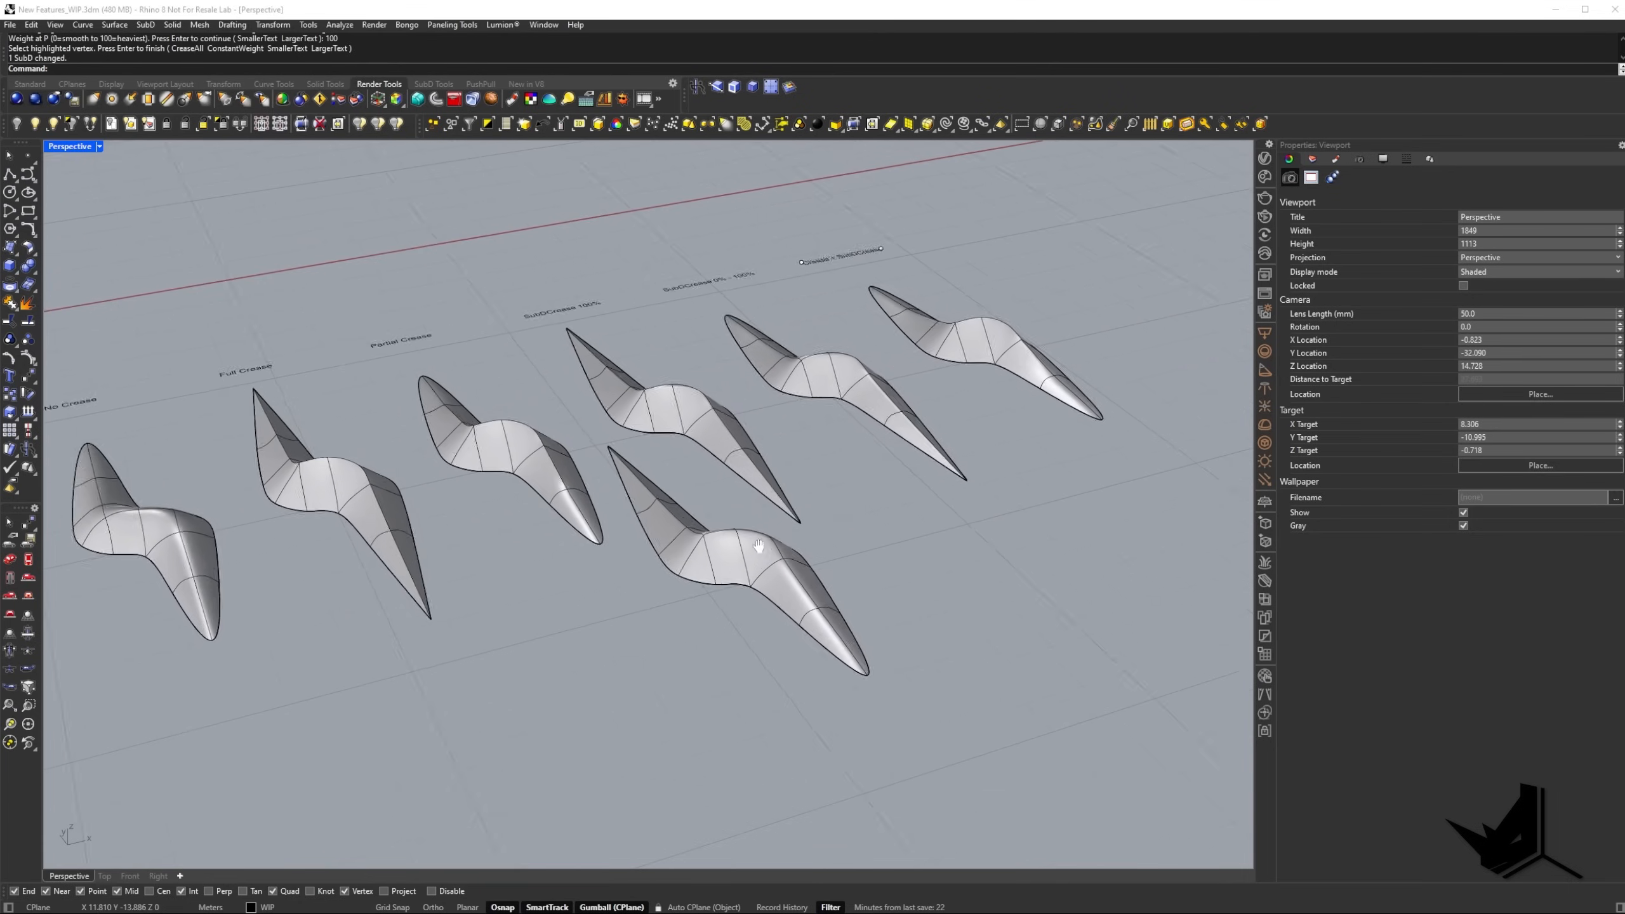
click(681, 651)
click(824, 600)
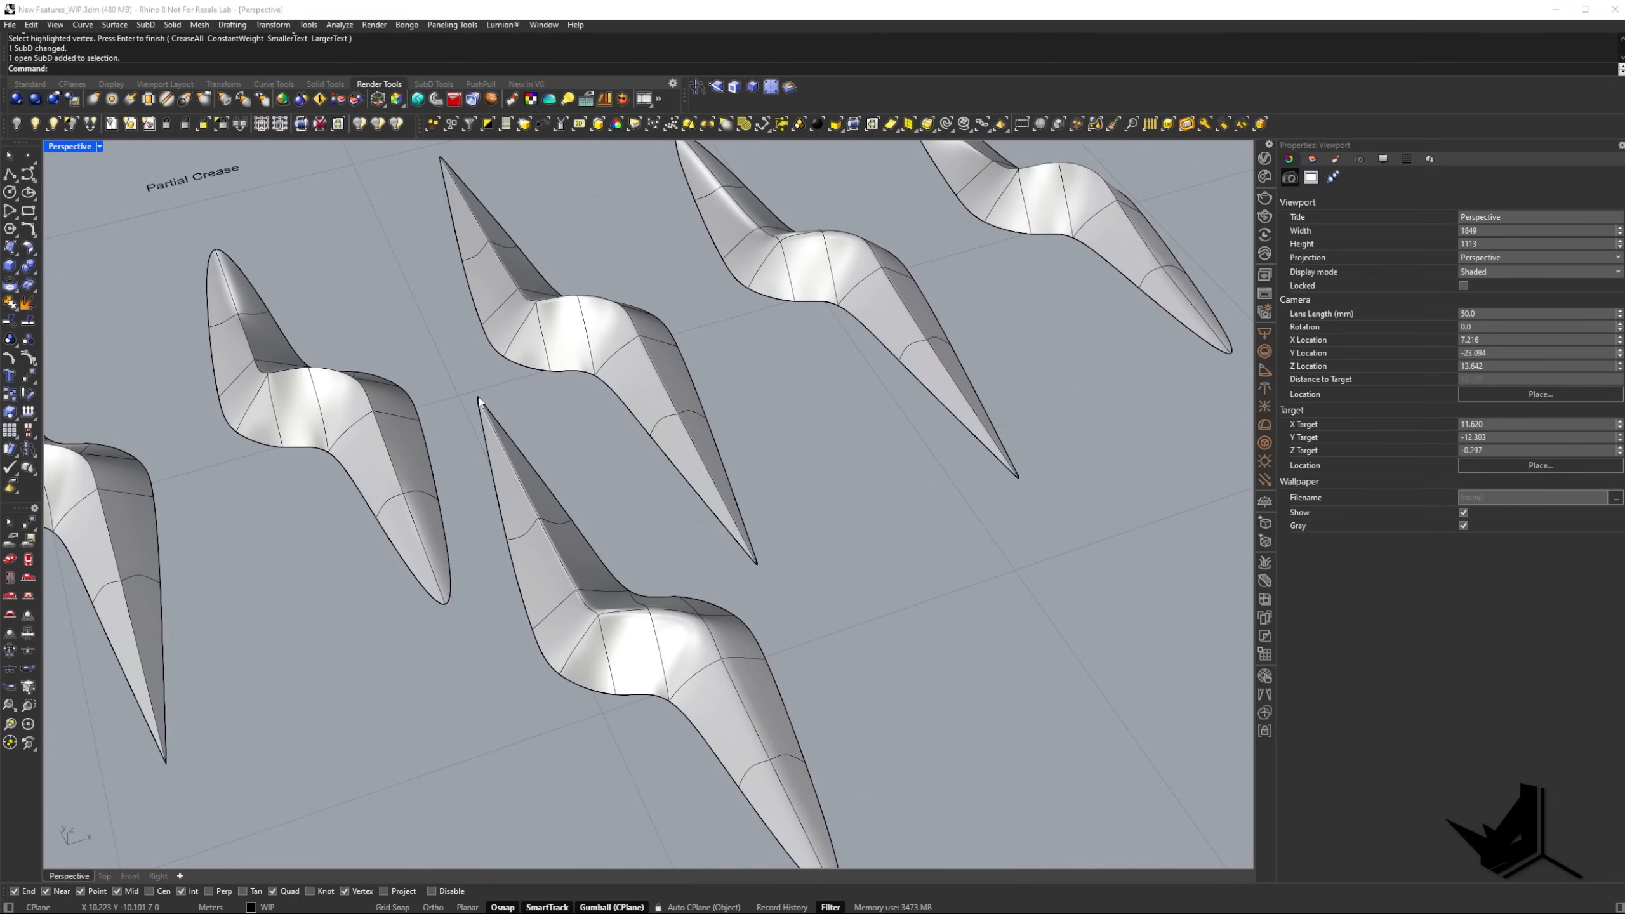
shift+right_drag(751, 629, 689, 455)
shift+right_drag(530, 336, 601, 679)
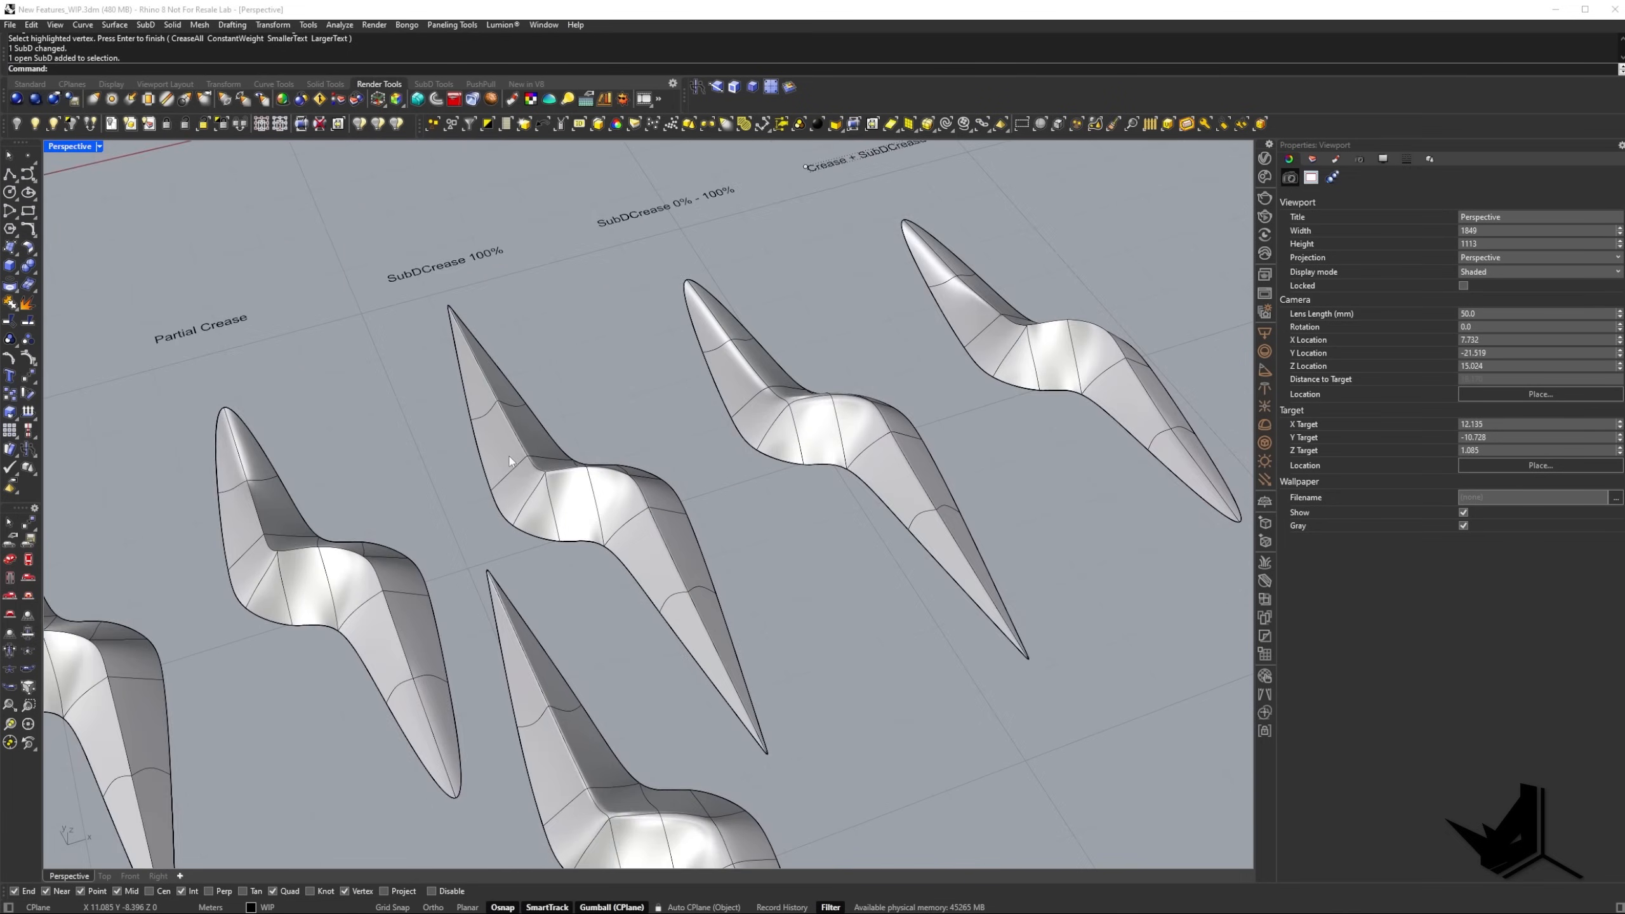
scroll(510, 460, up, 4)
click(506, 436)
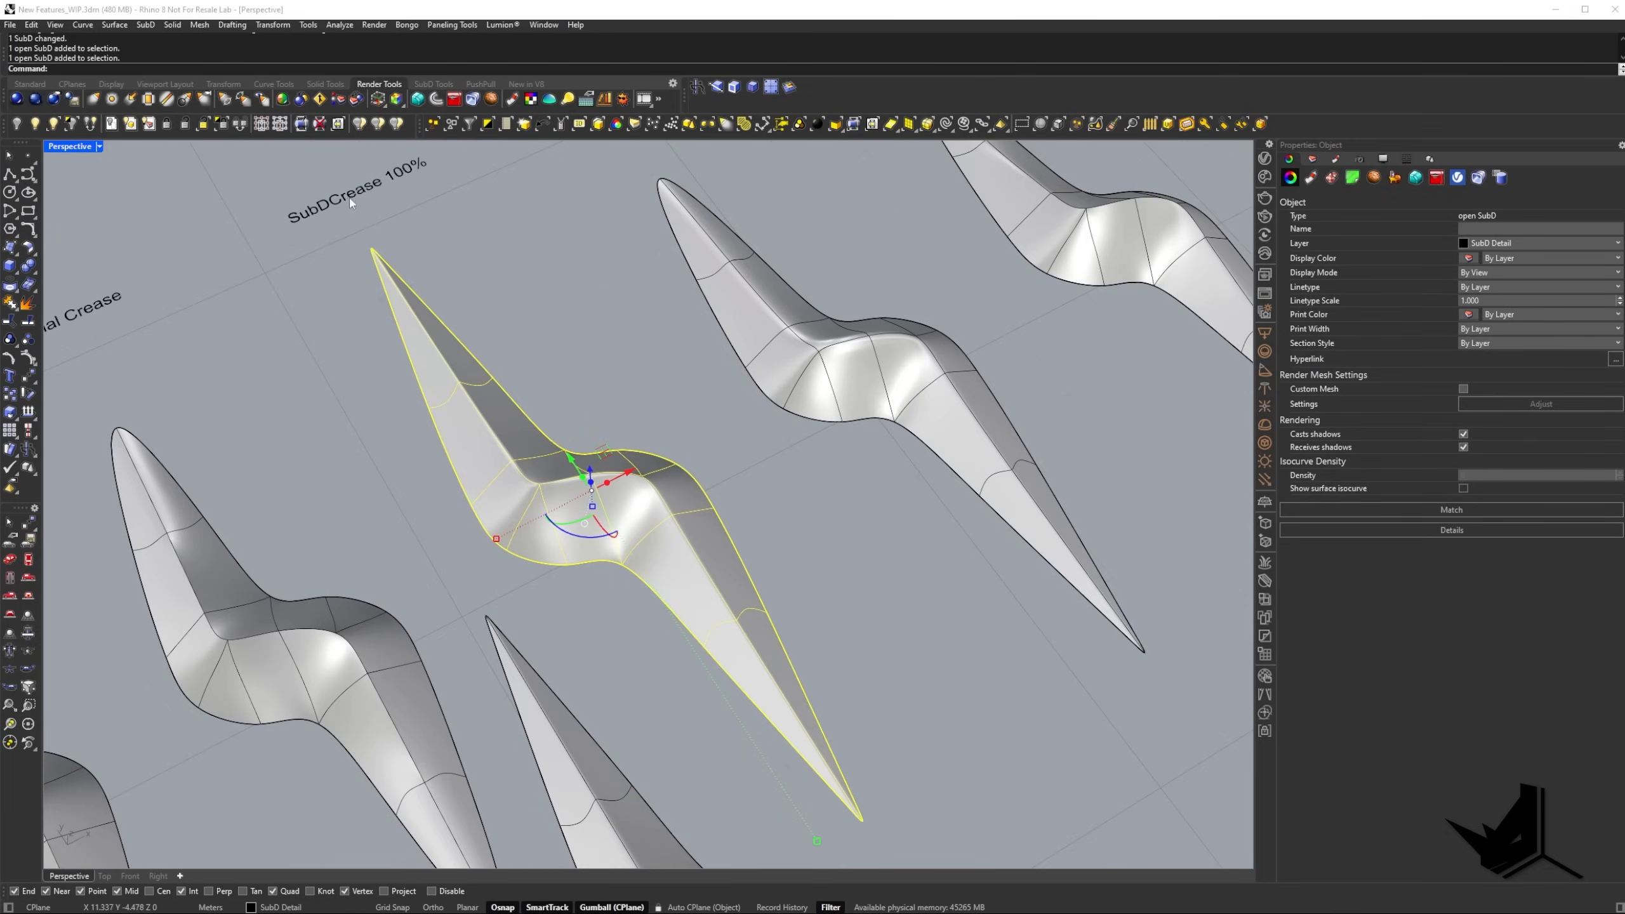
click(363, 241)
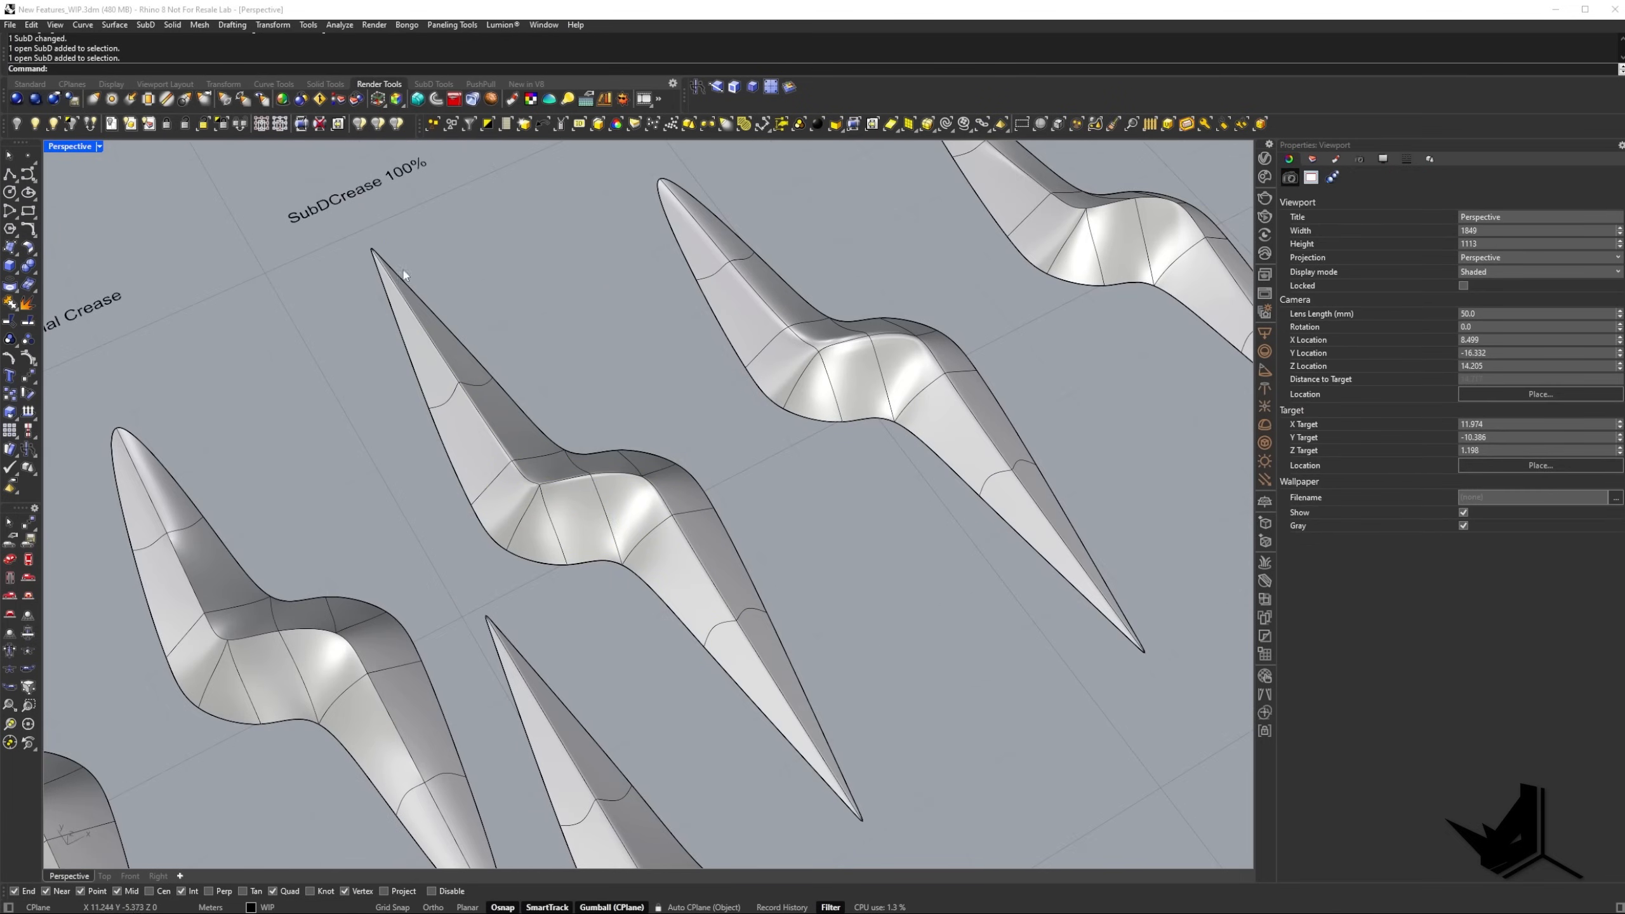
Delete the copied SubD standing in front of the row of labelled crease samples.
shift+right_drag(848, 814, 832, 572)
drag(816, 611, 729, 689)
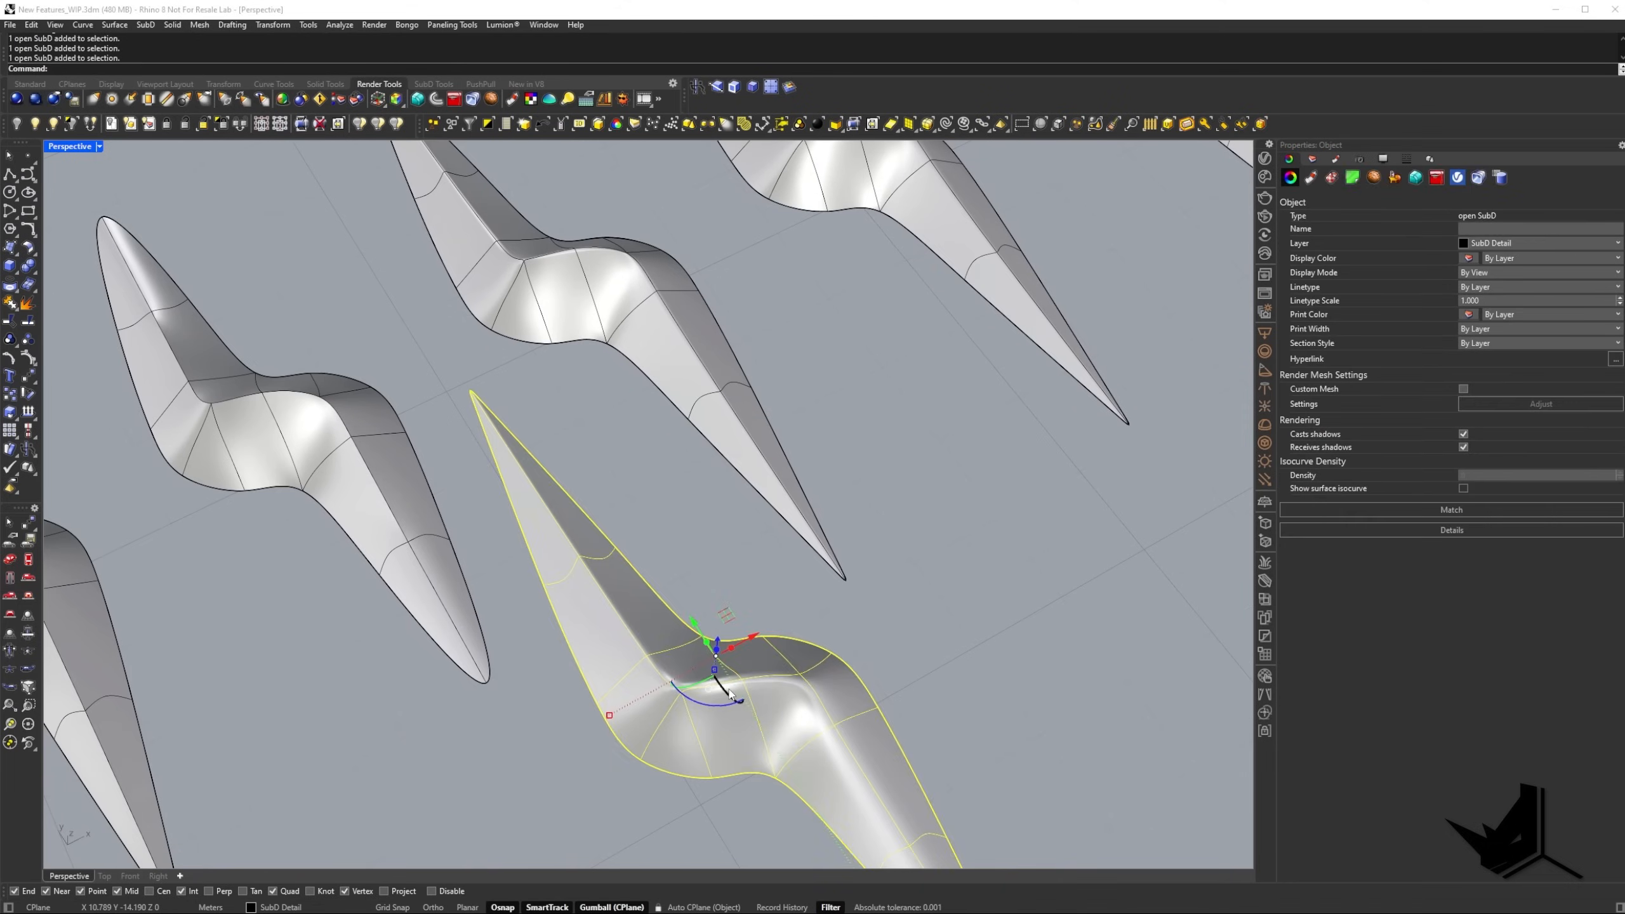
key(Delete)
Examine the row of labelled crease samples, from No Crease across to Crease + SubDCrease.
scroll(432, 551, down, 2)
right_drag(718, 539, 457, 392)
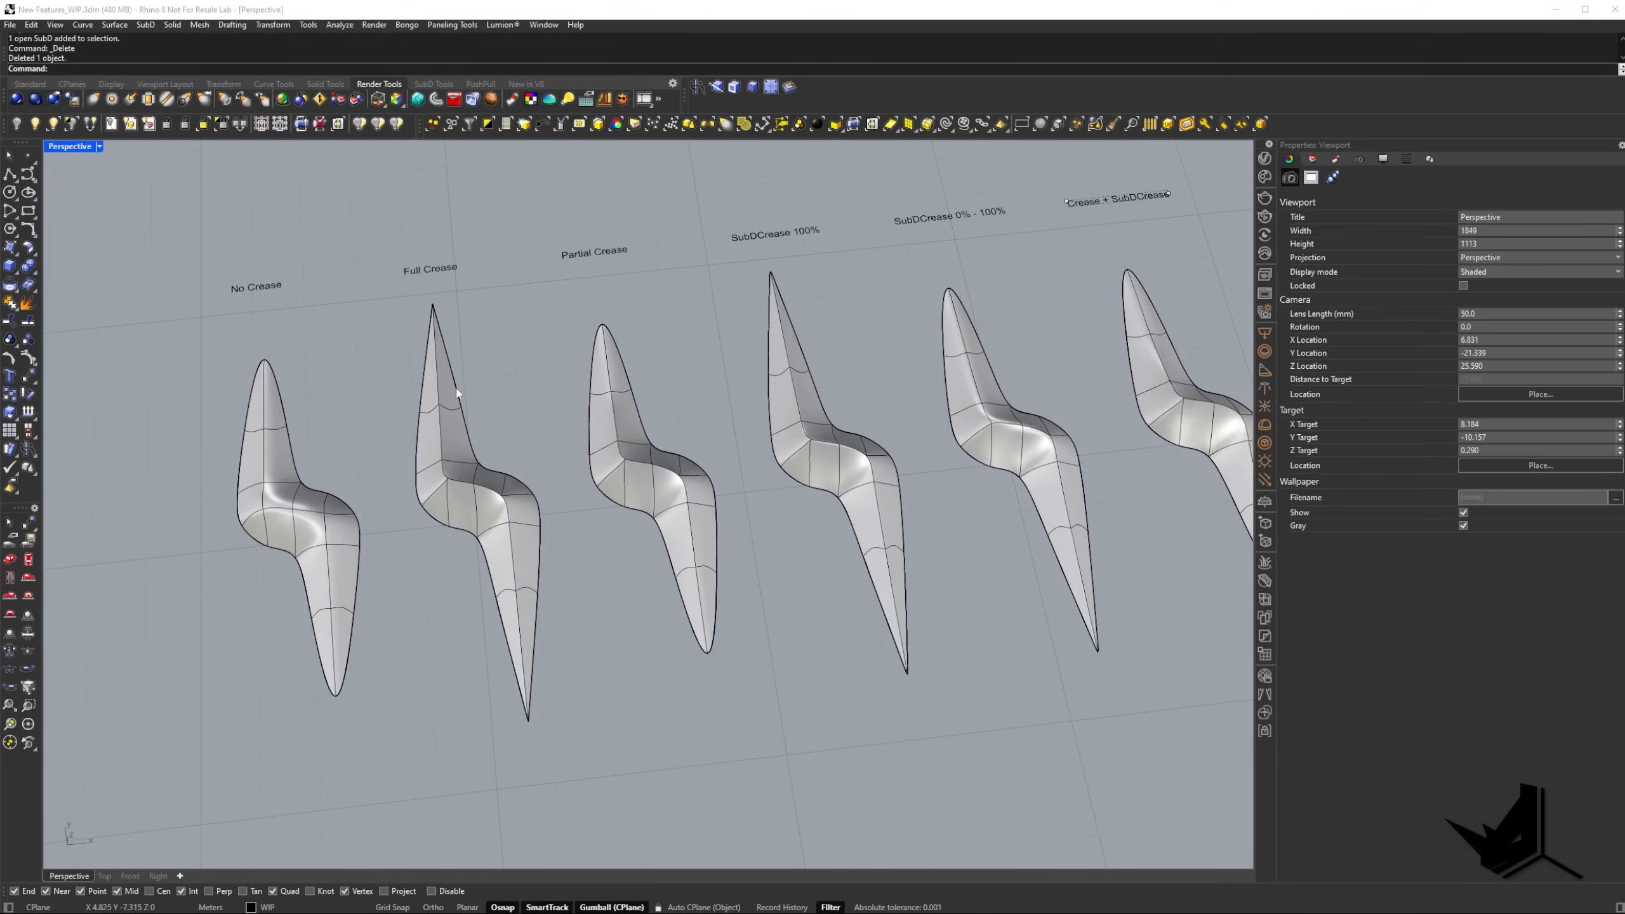
shift+right_drag(739, 550, 573, 581)
scroll(616, 390, up, 2)
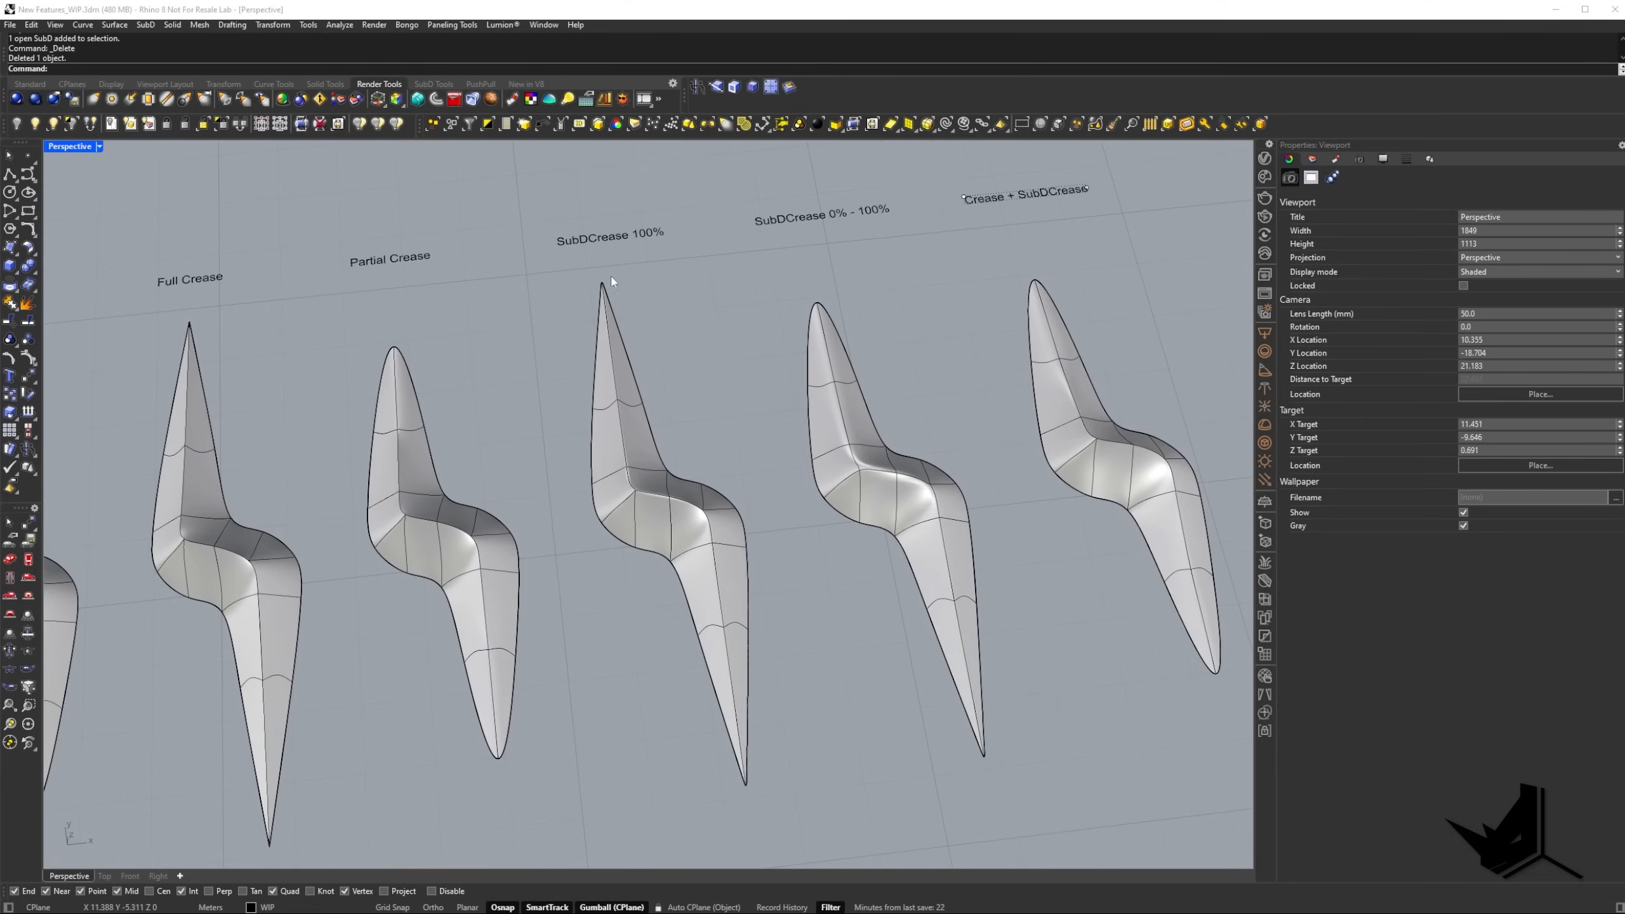
shift+right_drag(721, 684, 756, 664)
right_drag(756, 664, 545, 418)
scroll(734, 483, up, 10)
scroll(688, 502, up, 8)
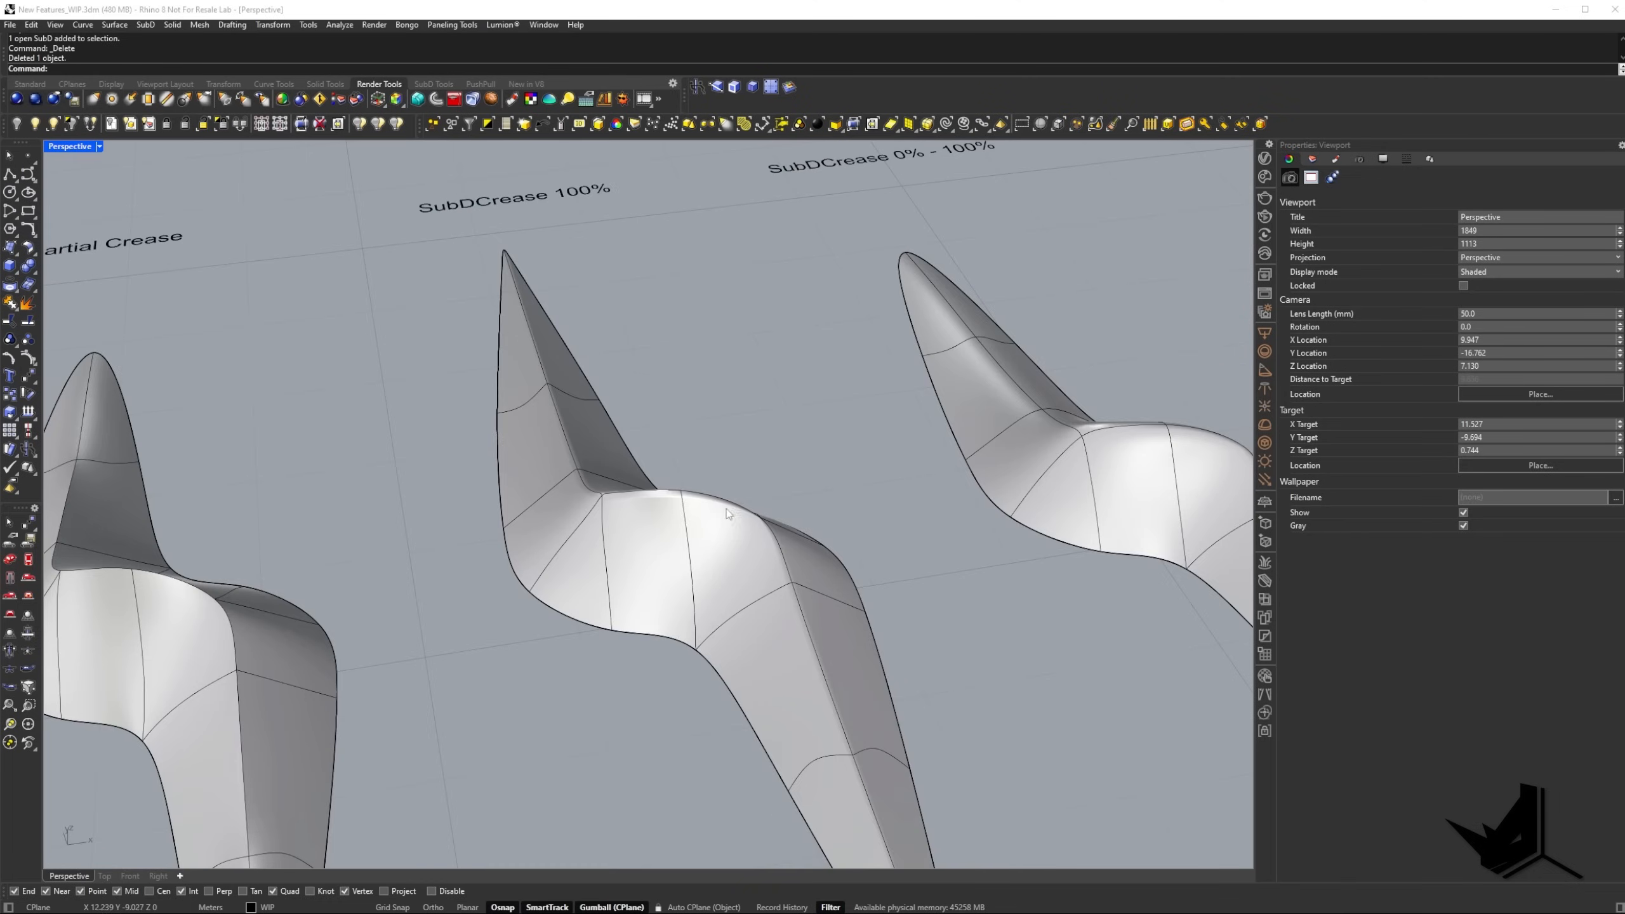
right_drag(726, 508, 429, 574)
mouse_move(671, 563)
right_down()
mouse_move(683, 504)
mouse_move(692, 550)
right_up()
click(686, 532)
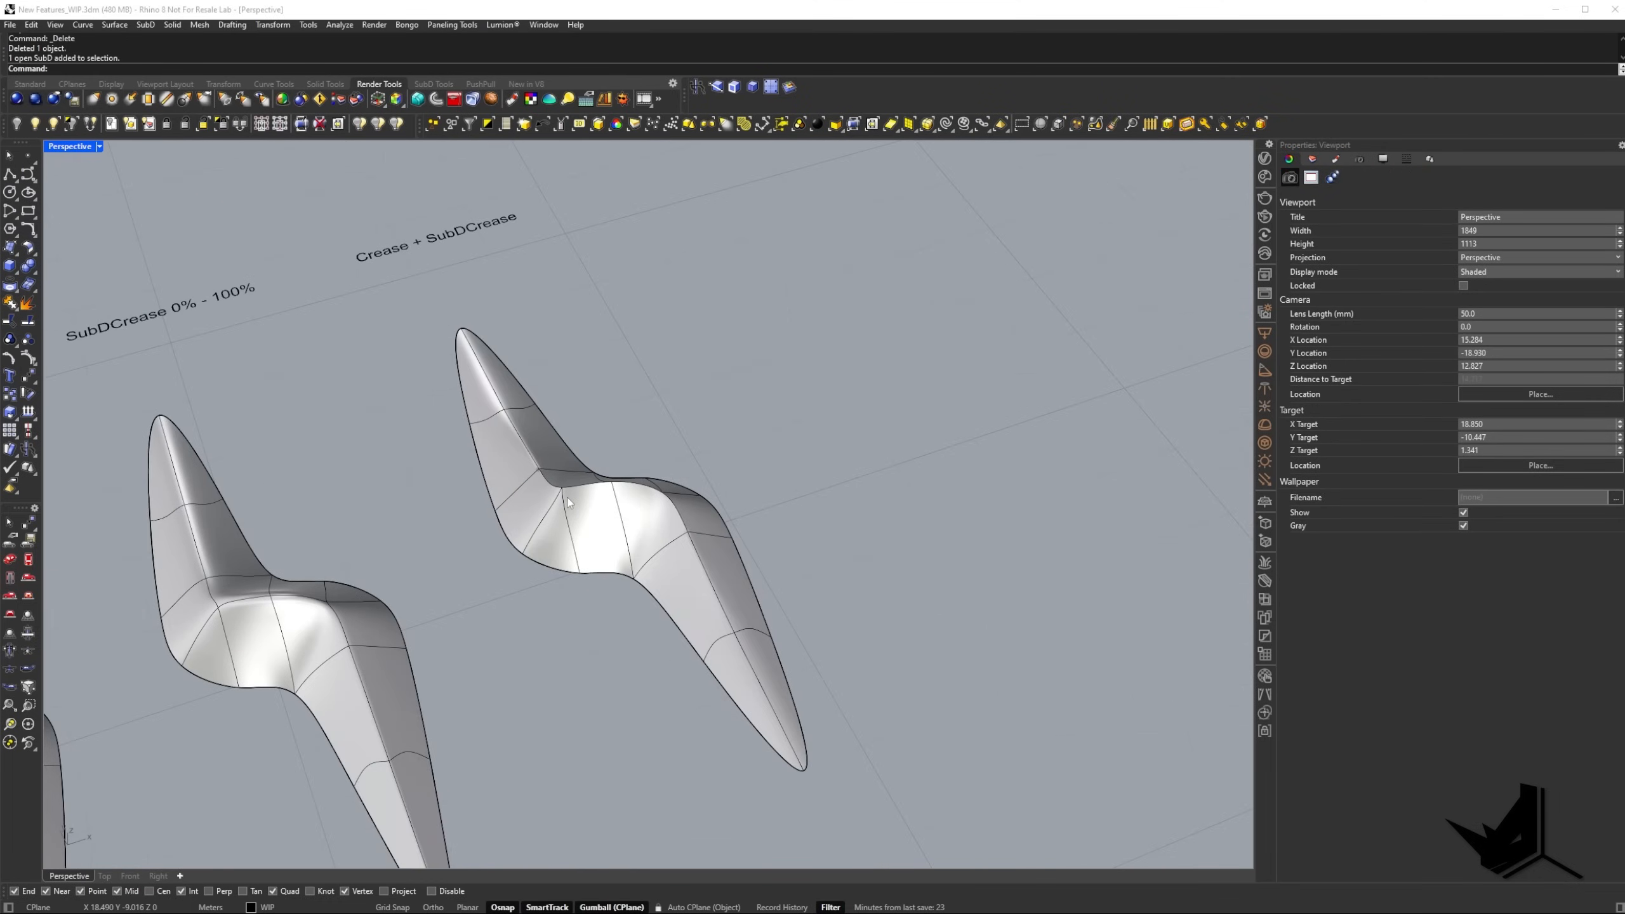
right_drag(569, 503, 598, 444)
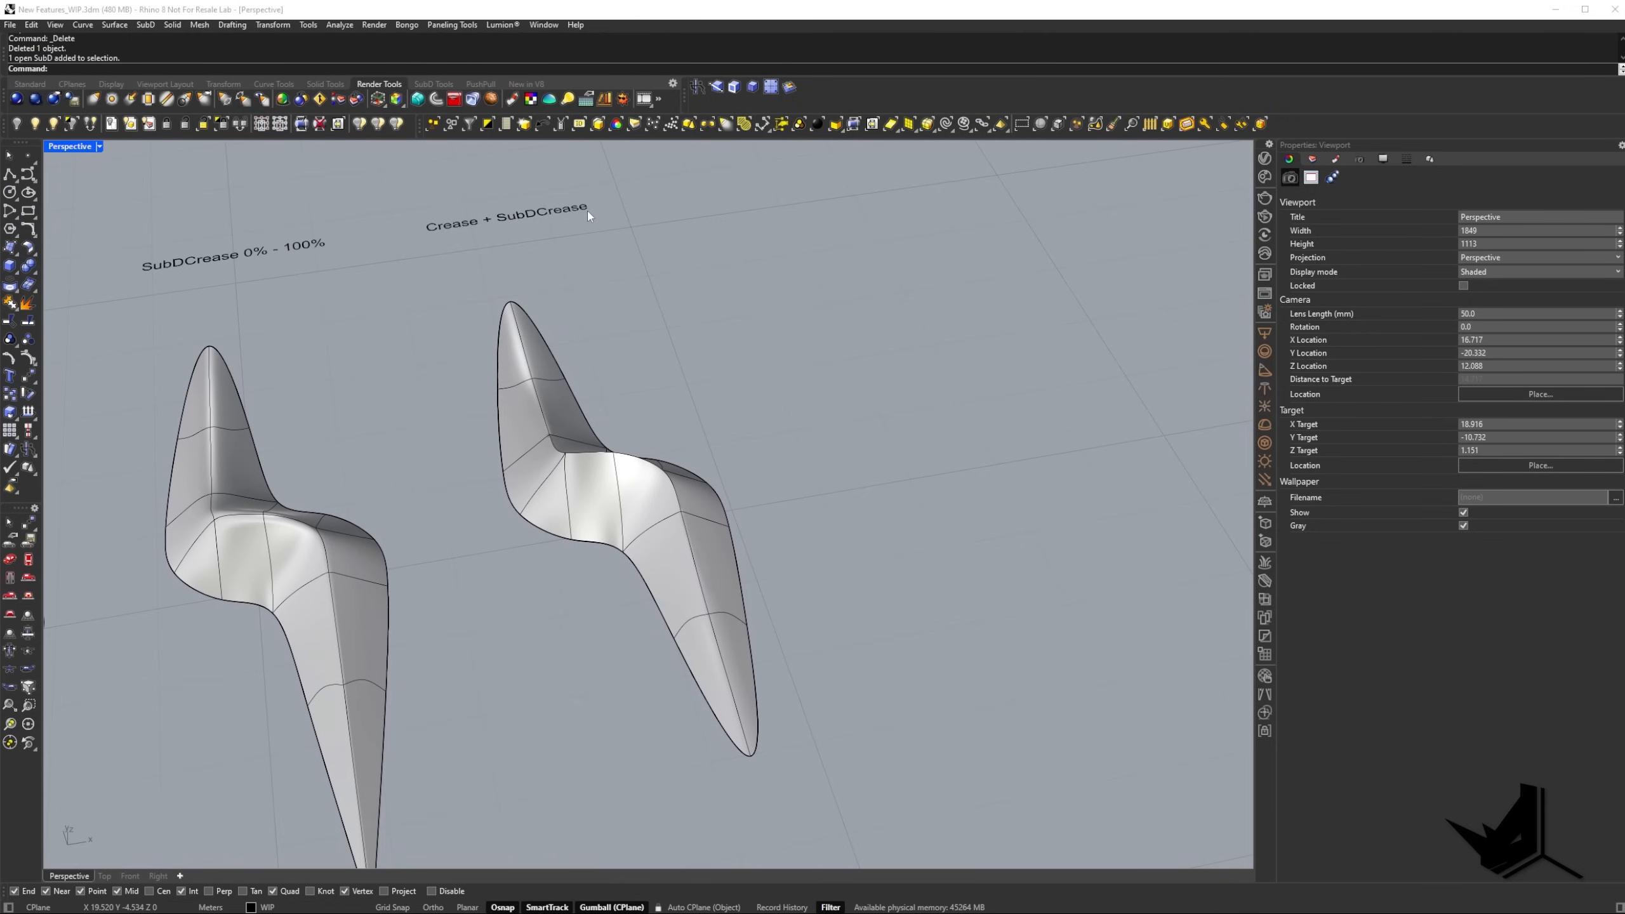
Inspect the Crease + SubDCrease sample up close in both flat and smooth SubD display.
right_drag(674, 522, 638, 504)
scroll(474, 476, up, 8)
key(Tab)
right_drag(472, 475, 303, 349)
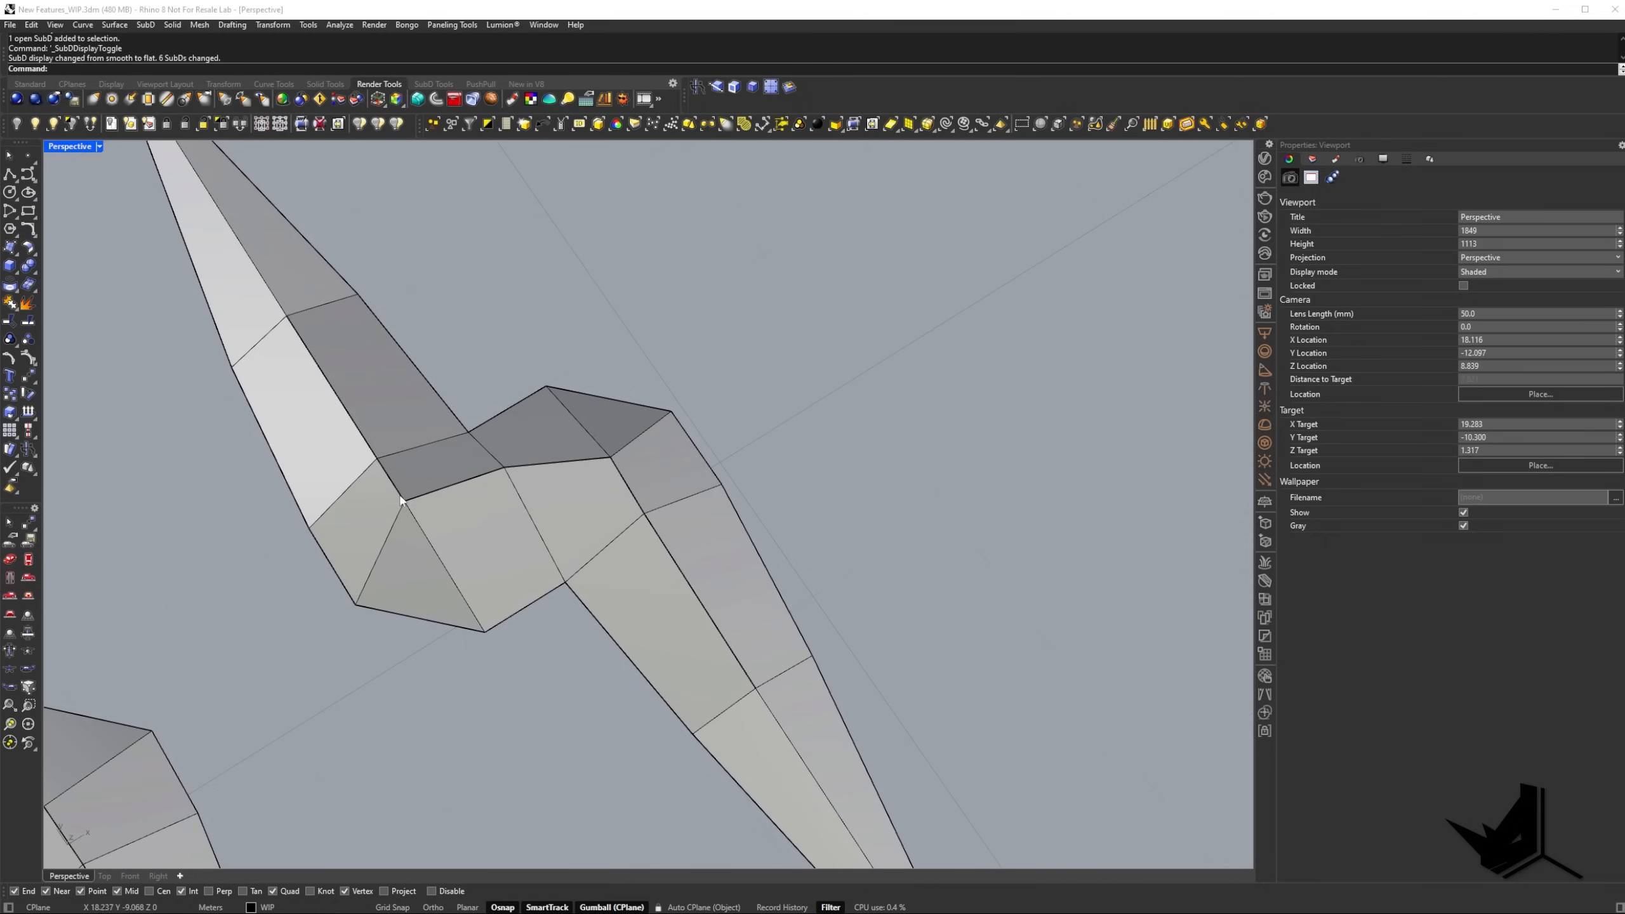
key(Tab)
scroll(591, 474, down, 4)
right_drag(579, 557, 511, 507)
scroll(765, 656, down, 8)
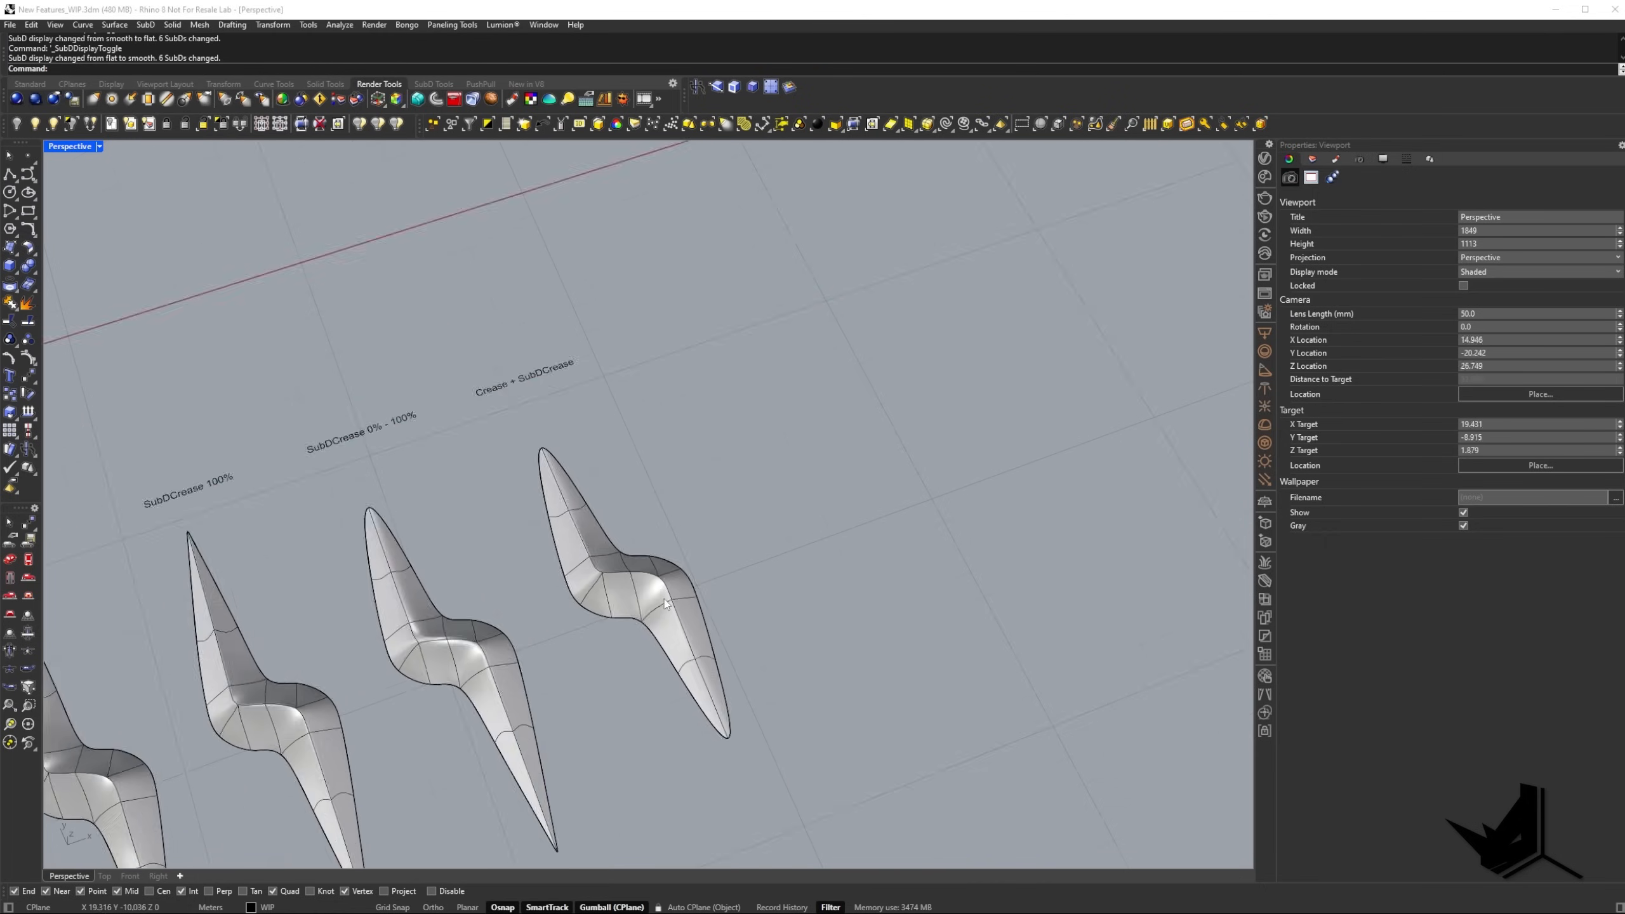
Place a copy of the uncreased SubD beside the Crease + SubDCrease sample and change the SubDs to flat display.
scroll(416, 639, up, 3)
click(314, 650)
alt+drag(314, 646, 870, 514)
click(870, 513)
scroll(834, 481, up, 8)
key(Tab)
shift+right_drag(839, 502, 797, 483)
scroll(797, 482, up, 4)
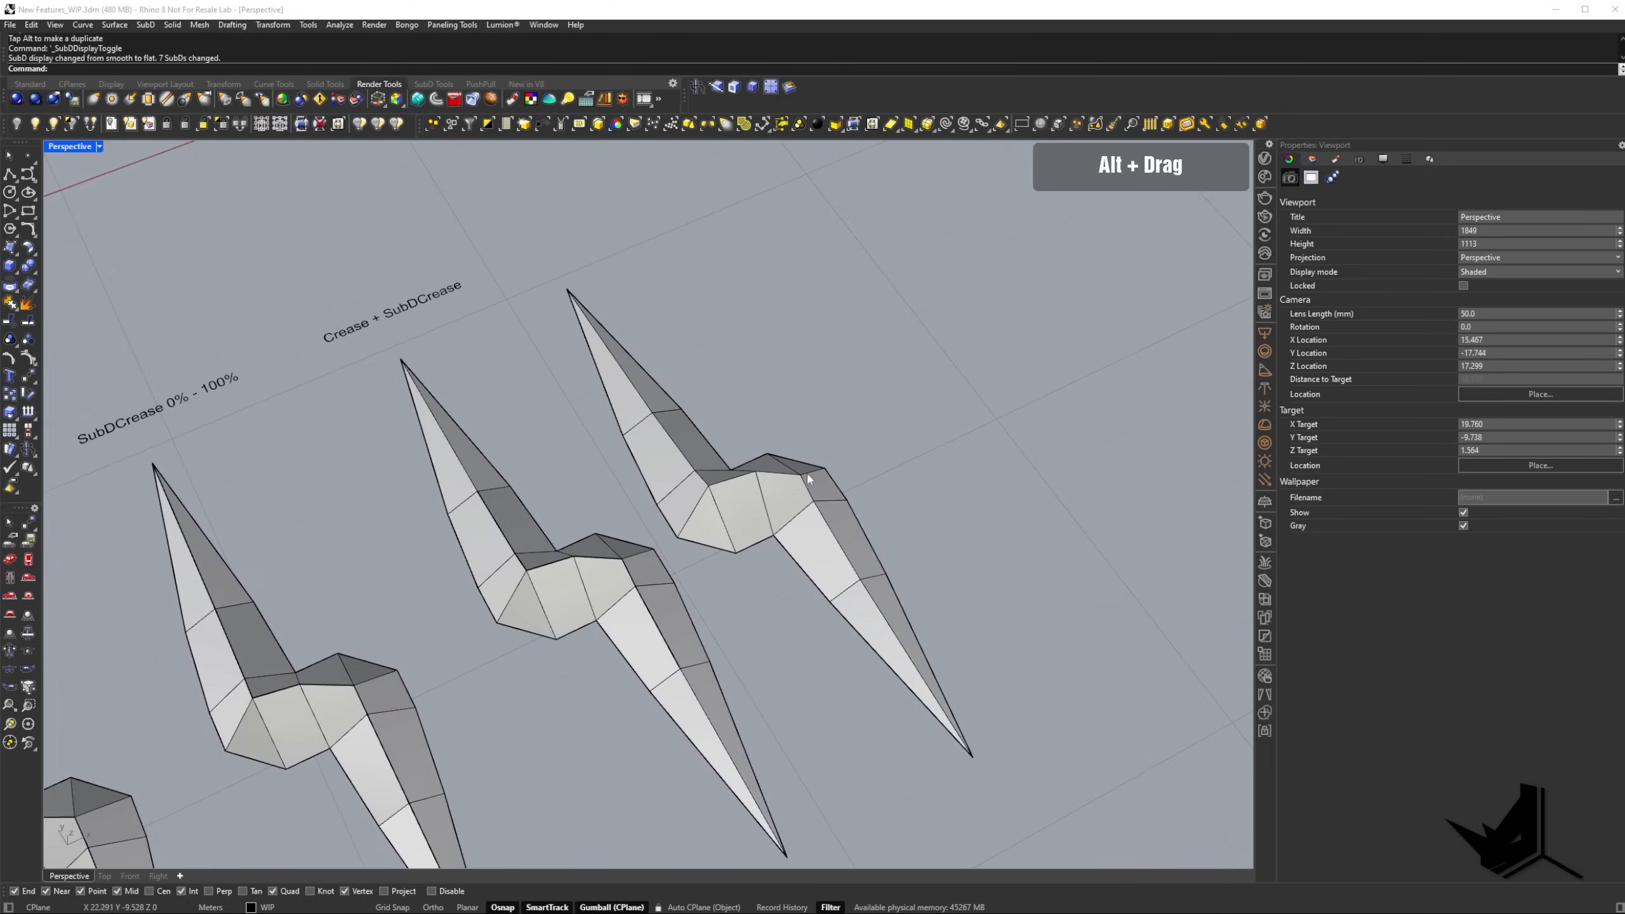
Apply the Crease command to the middle ridge edges of the new copy and return to smooth SubD display.
ctrl+shift+click(665, 479)
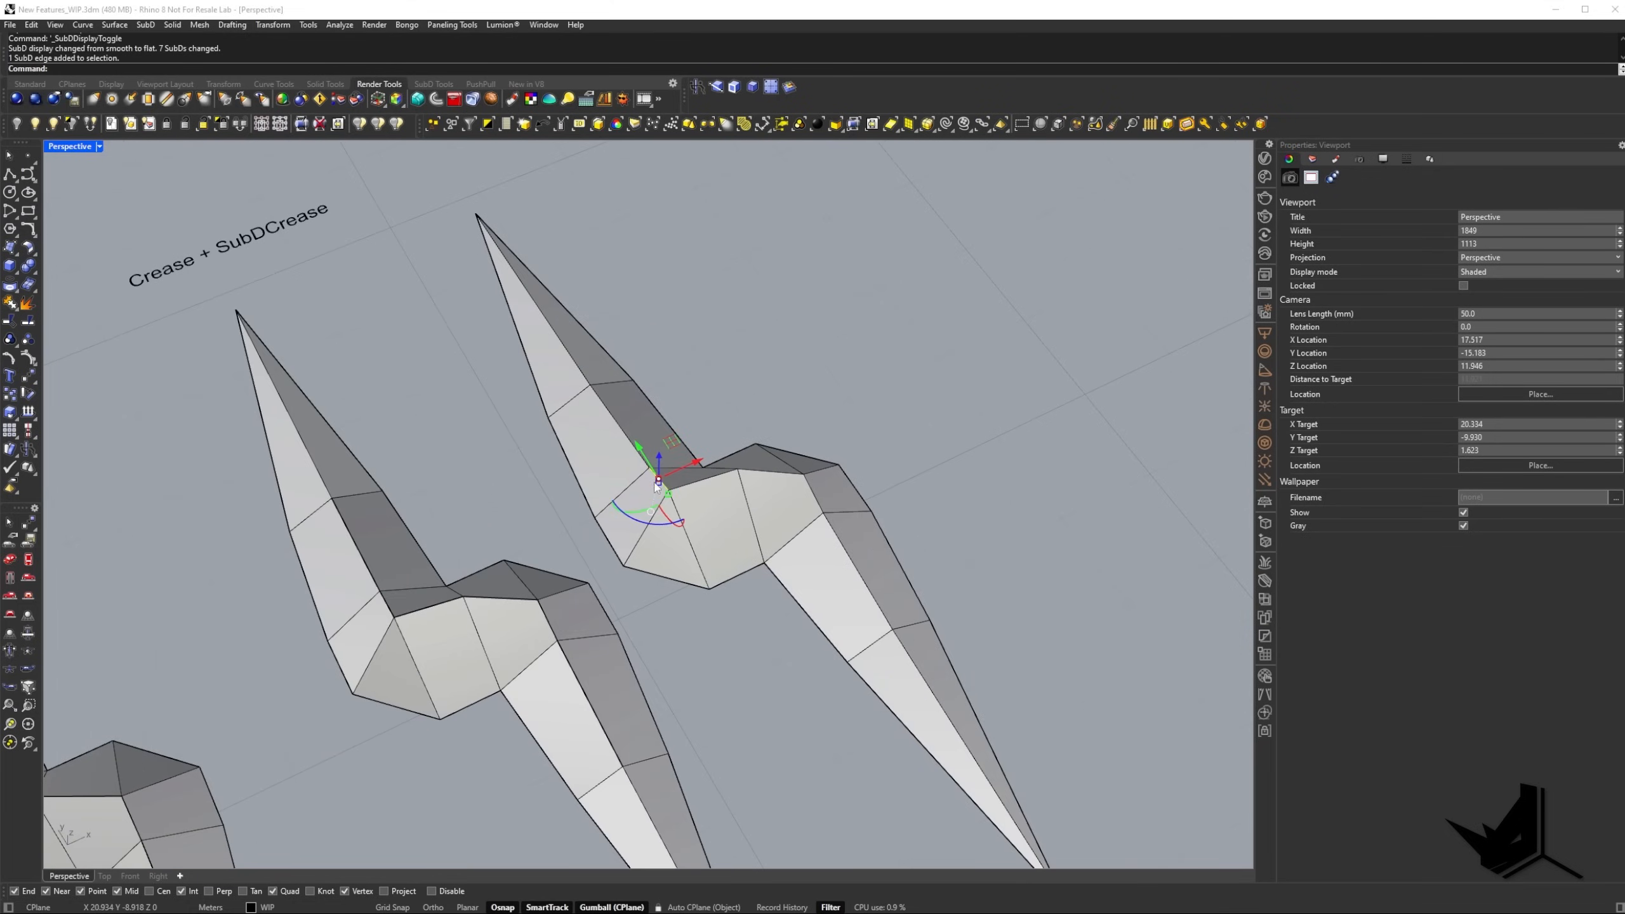
ctrl+shift+click(713, 480)
ctrl+shift+click(777, 474)
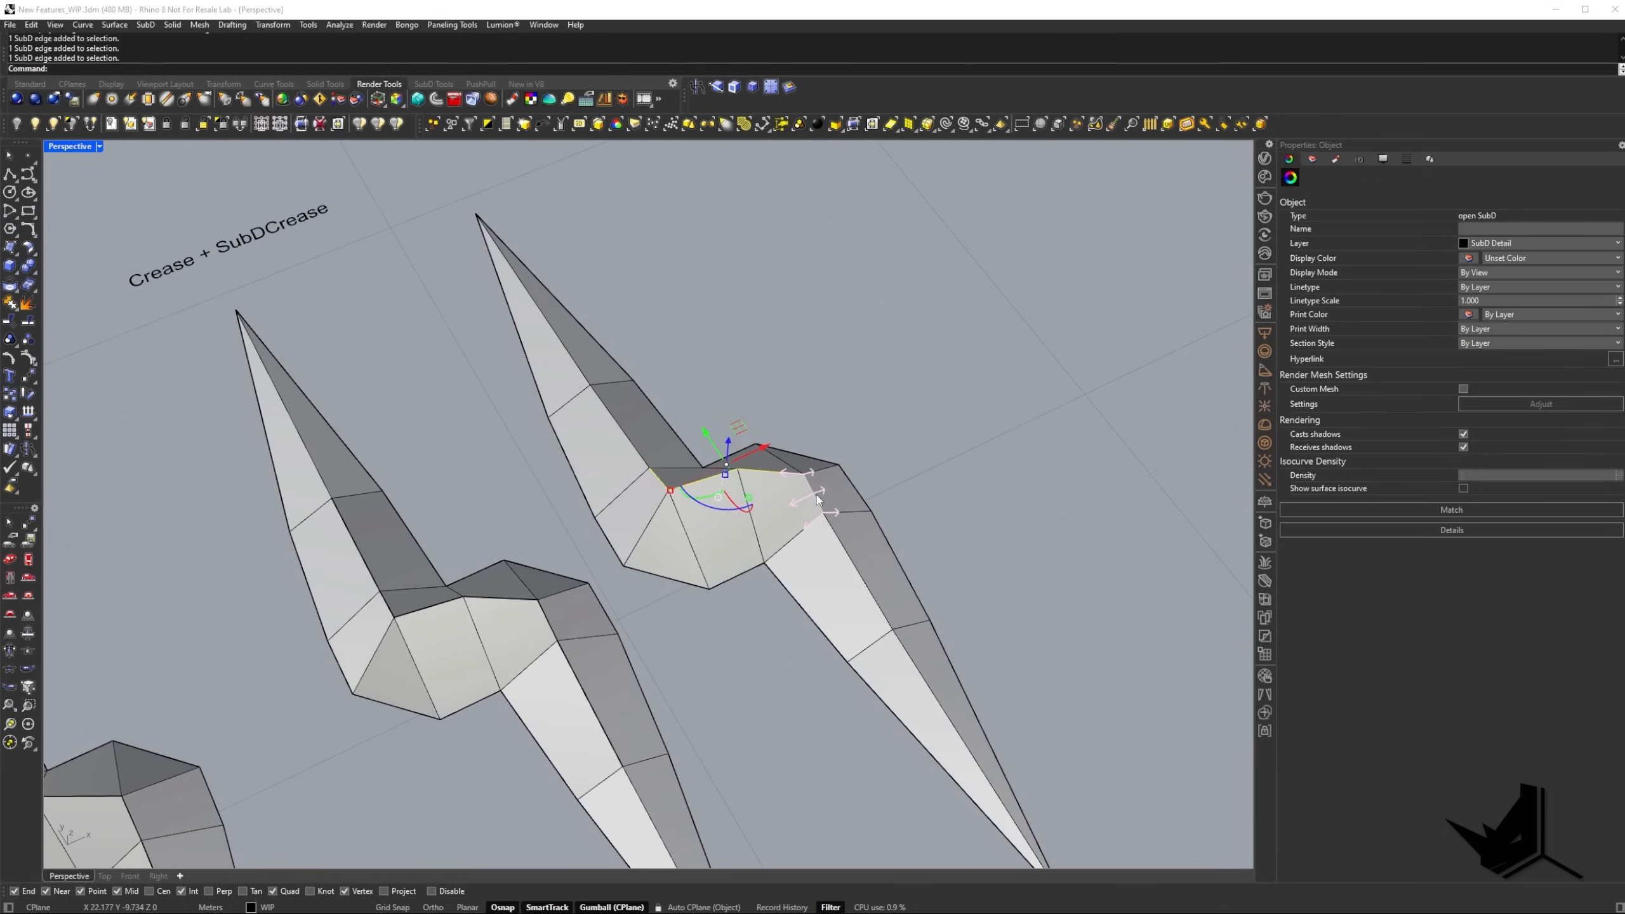
right_drag(816, 495, 803, 558)
text(Crease)
key(Return)
key(Tab)
key(Escape)
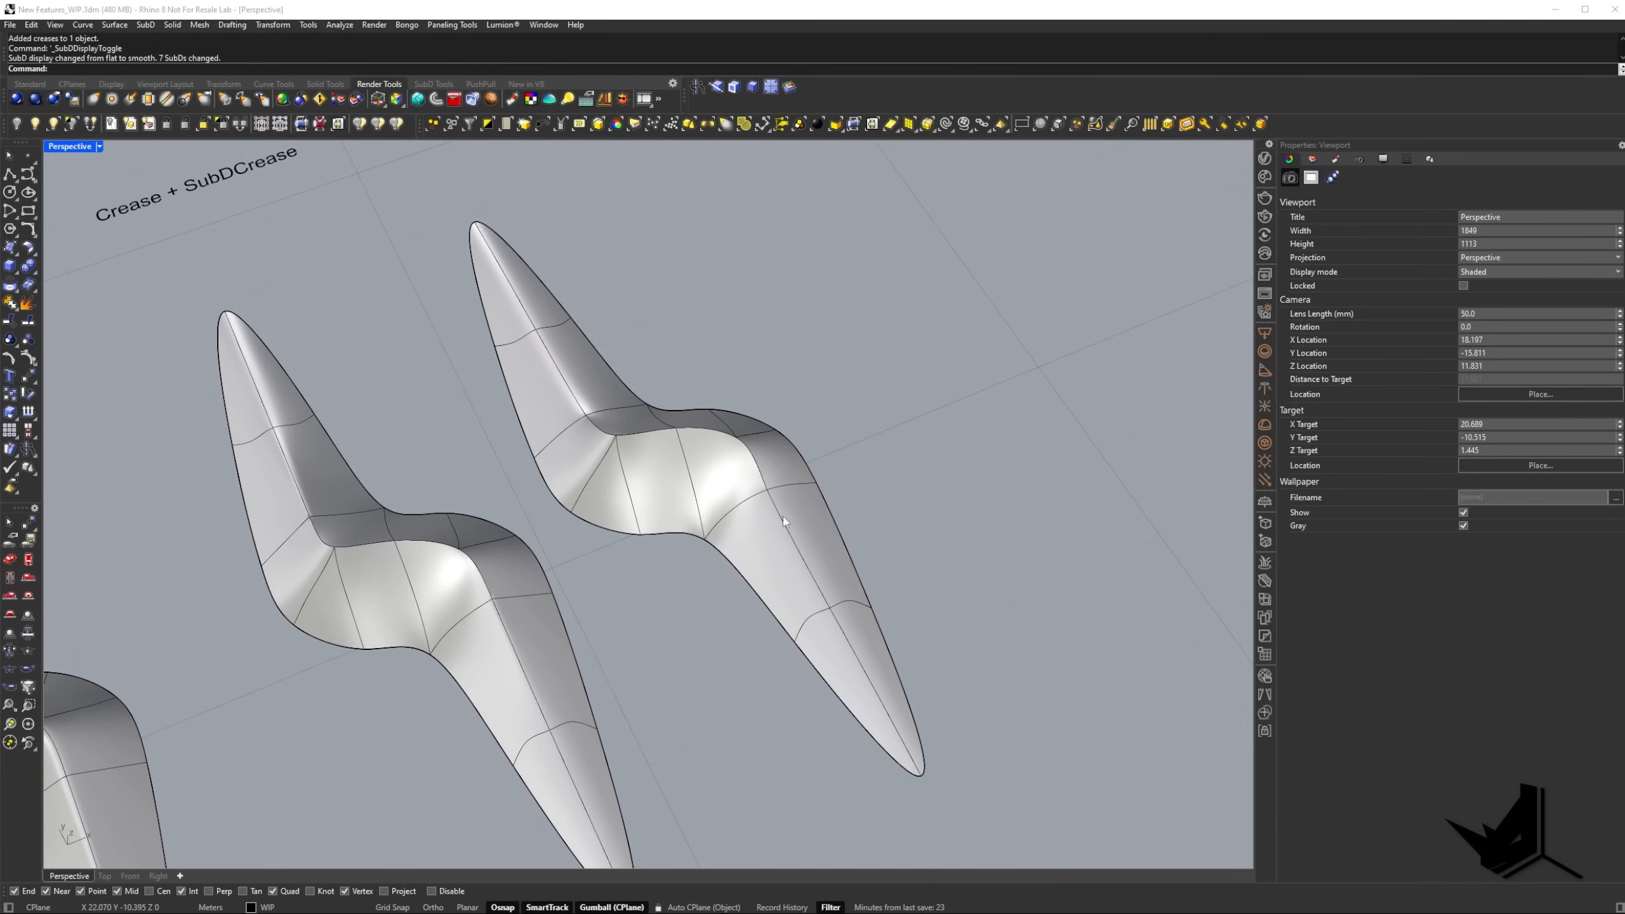
Start SubDCrease on the two ridge edges adjoining either end of the new copy's middle crease.
ctrl+shift+click(790, 529)
right_drag(569, 435, 704, 532)
ctrl+shift+click(574, 396)
text(bDCrease)
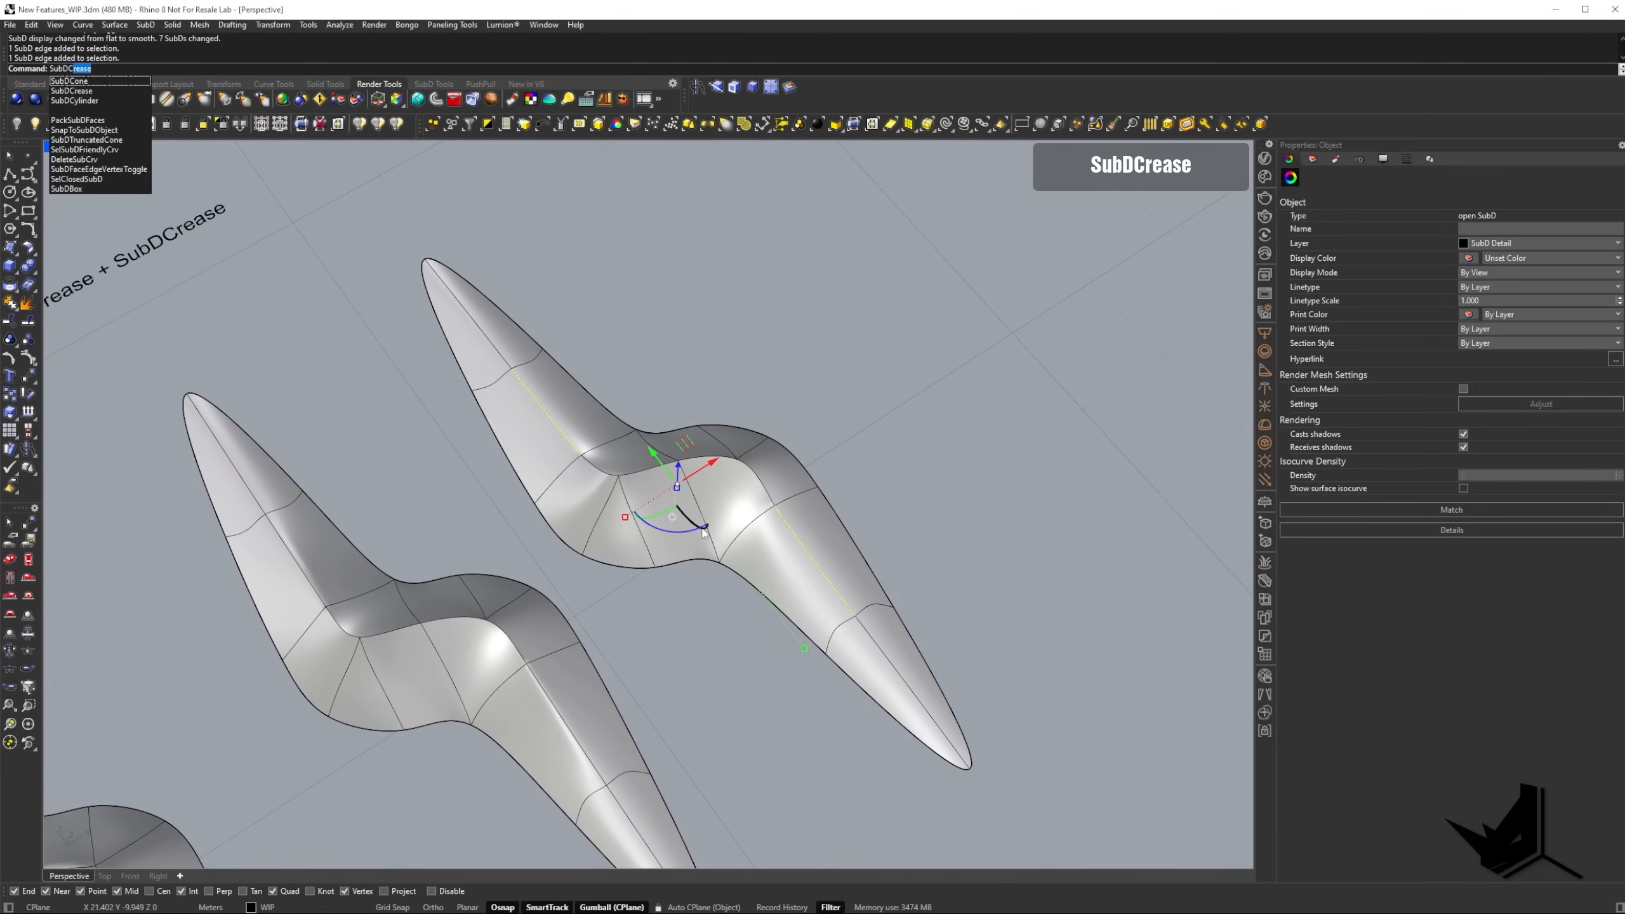
key(Return)
right_drag(929, 540, 763, 499)
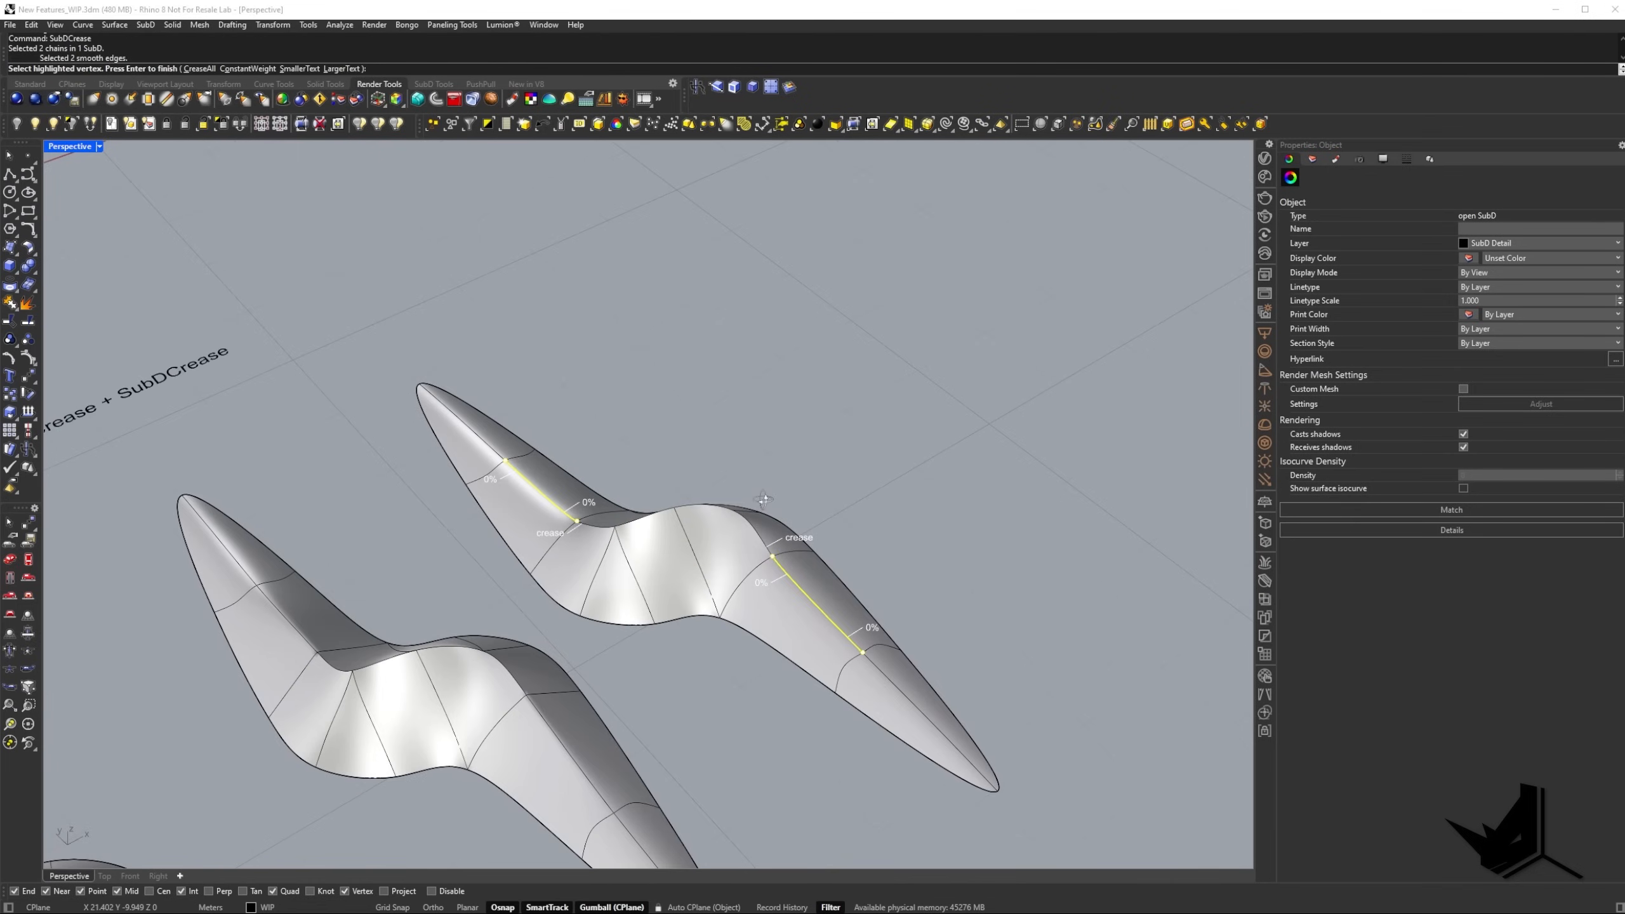
scroll(722, 542, up, 5)
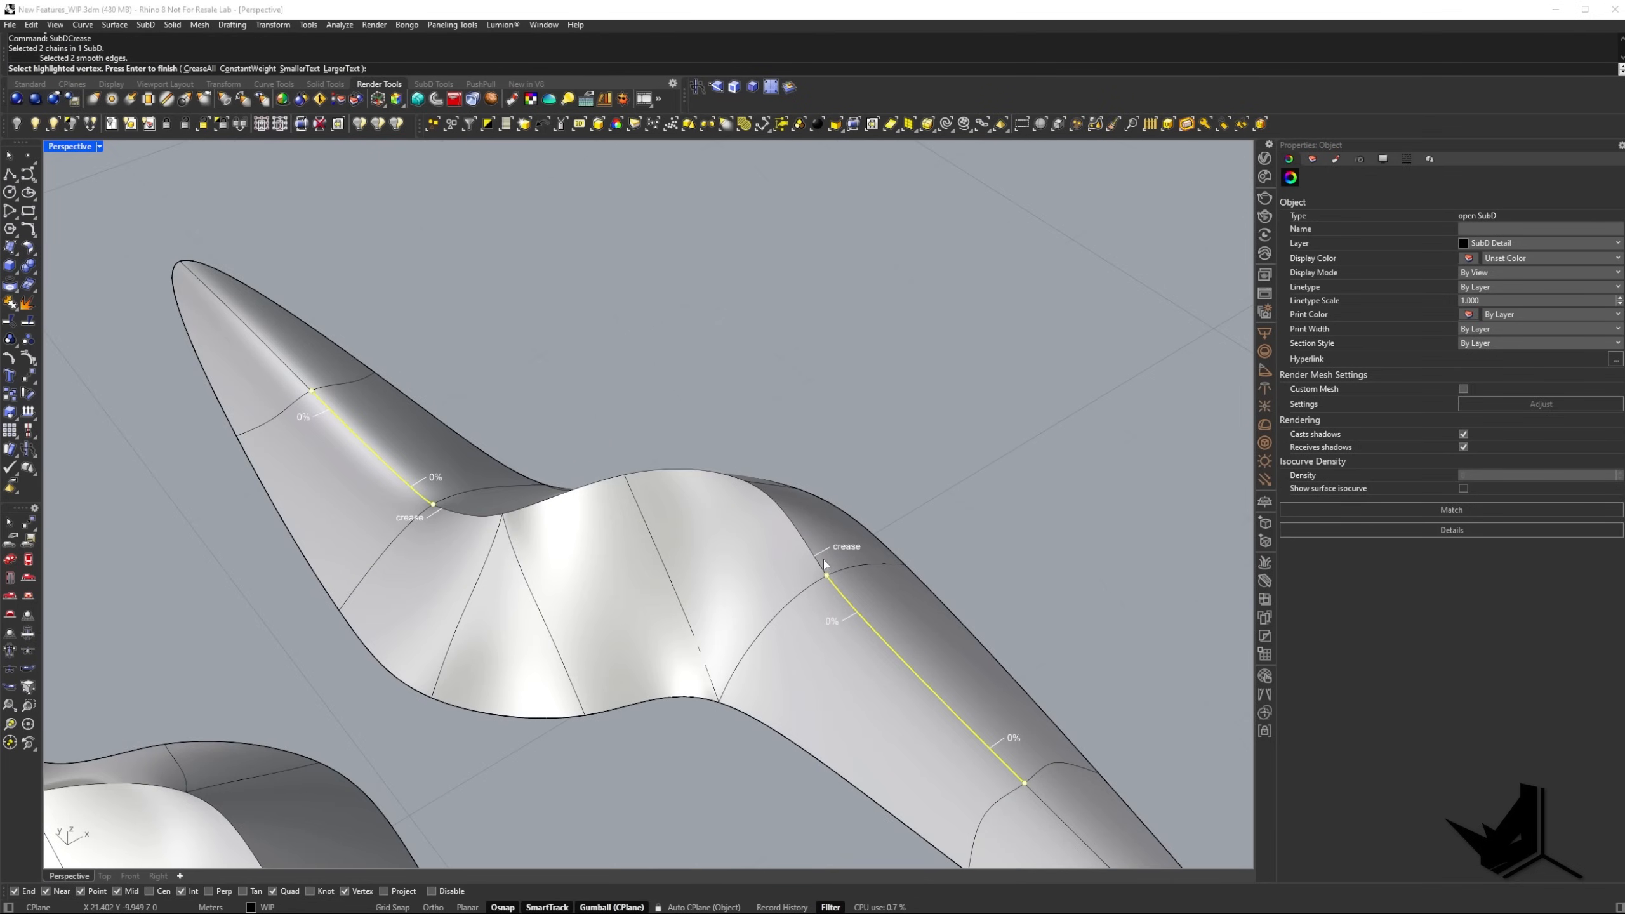
right_drag(814, 558, 814, 555)
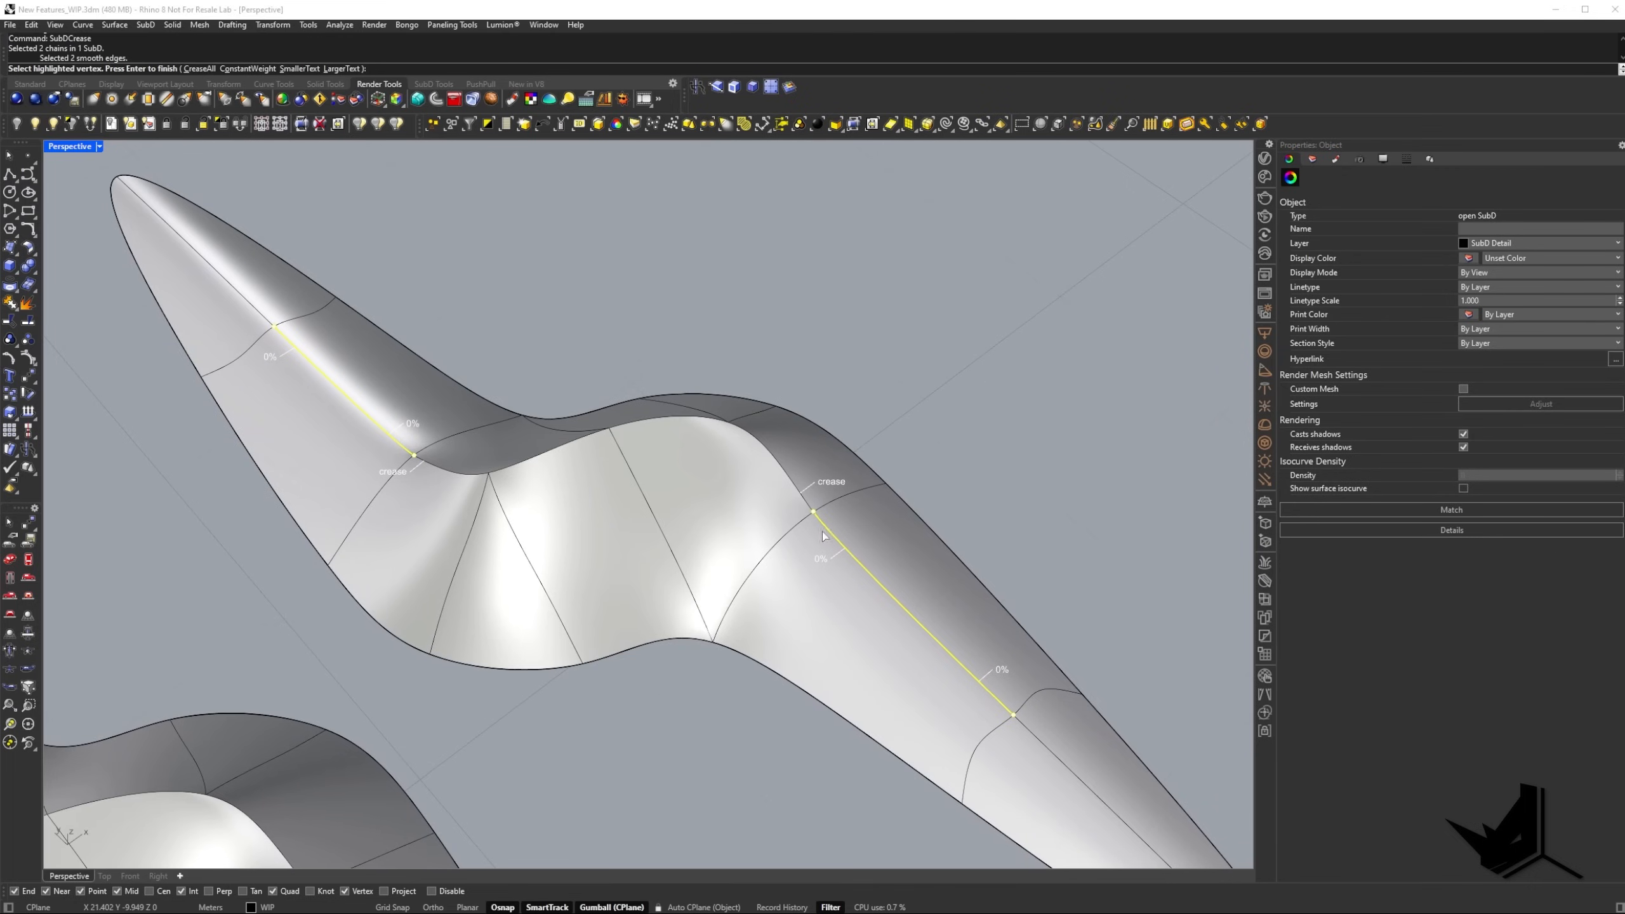
Set the weight to 100 at the vertex where the lower ridge edge meets the middle crease.
click(813, 513)
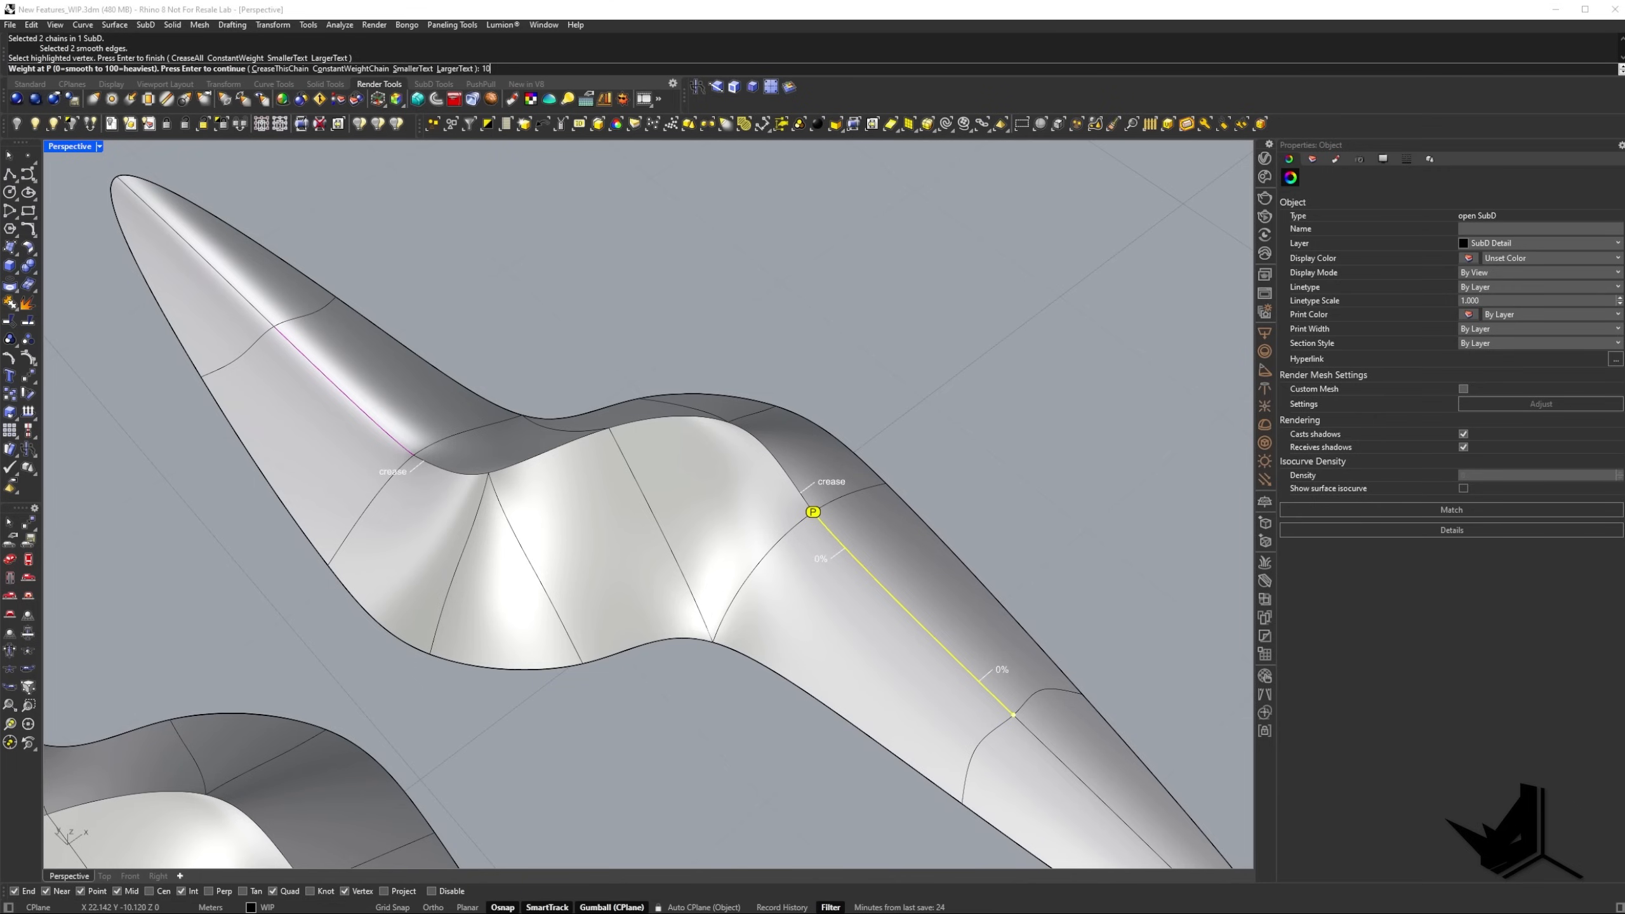
text(100)
key(Return)
right_drag(786, 557, 732, 389)
scroll(708, 422, up, 2)
scroll(865, 632, down, 6)
scroll(865, 633, up, 5)
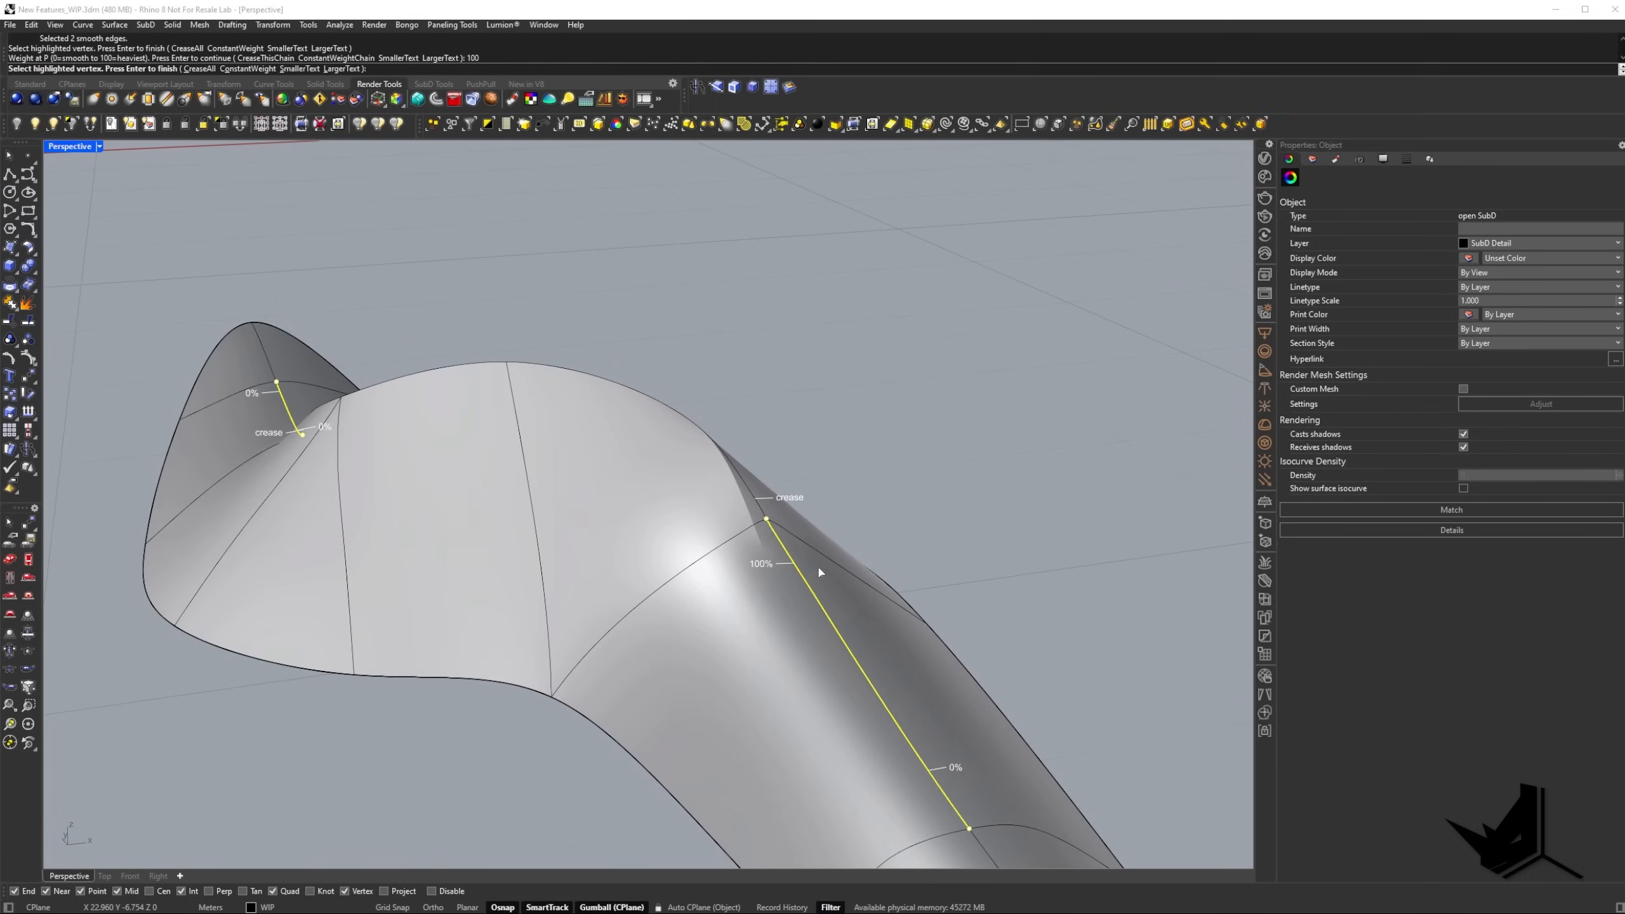
scroll(779, 541, down, 4)
scroll(865, 632, up, 2)
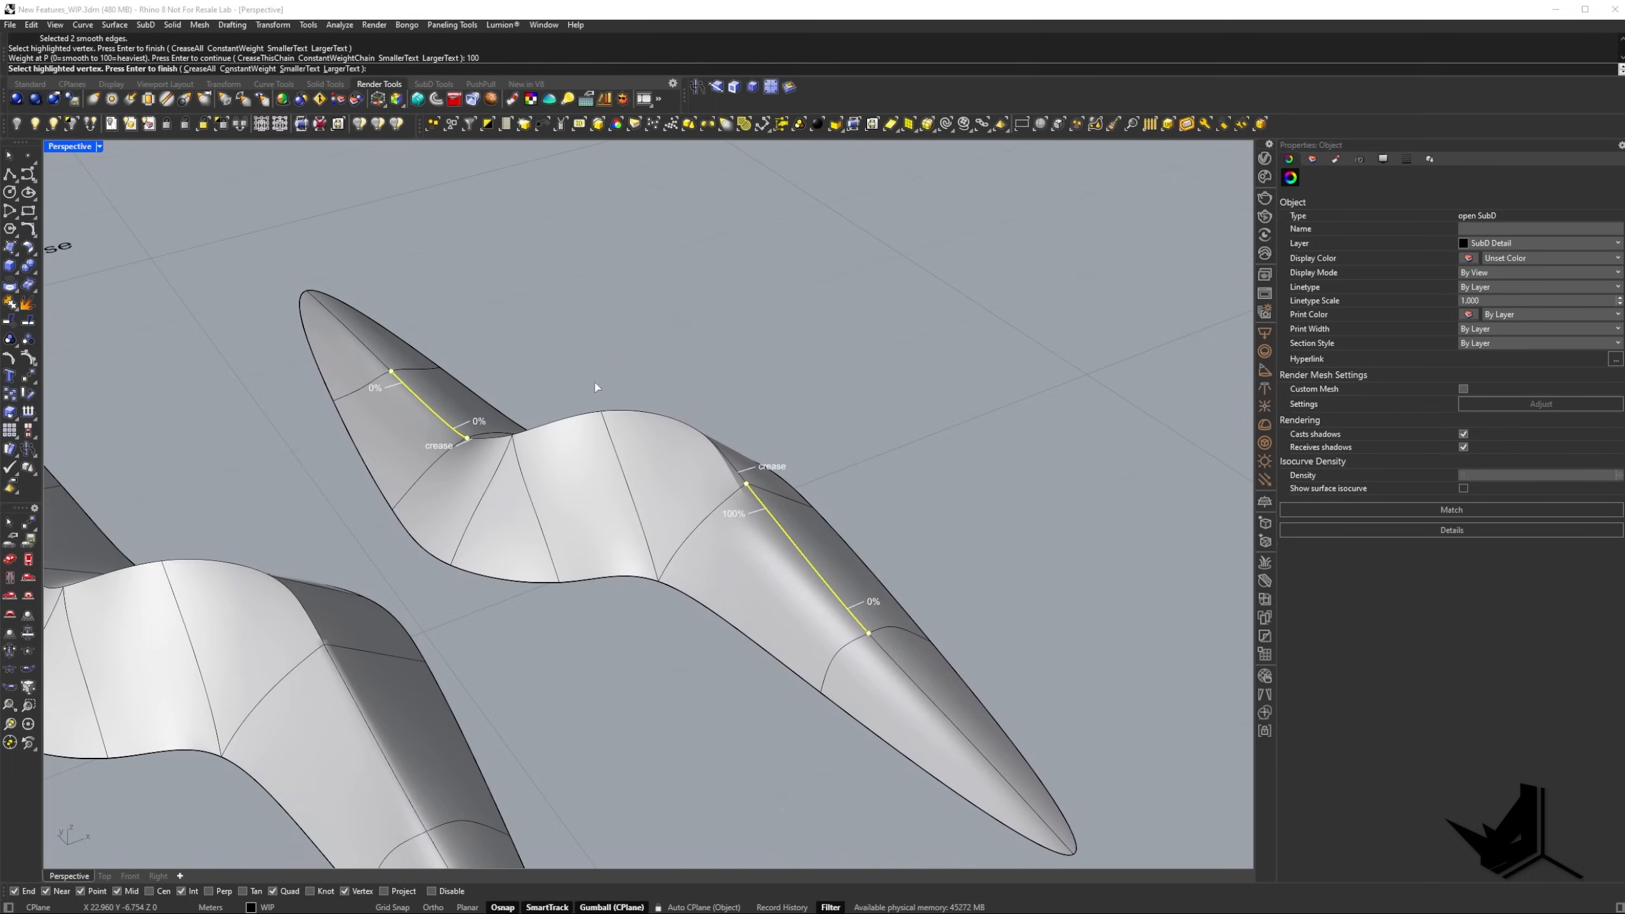
Set the weight to 100 where the upper ridge edge meets the middle crease and finish SubDCrease.
right_drag(595, 386, 606, 506)
click(477, 512)
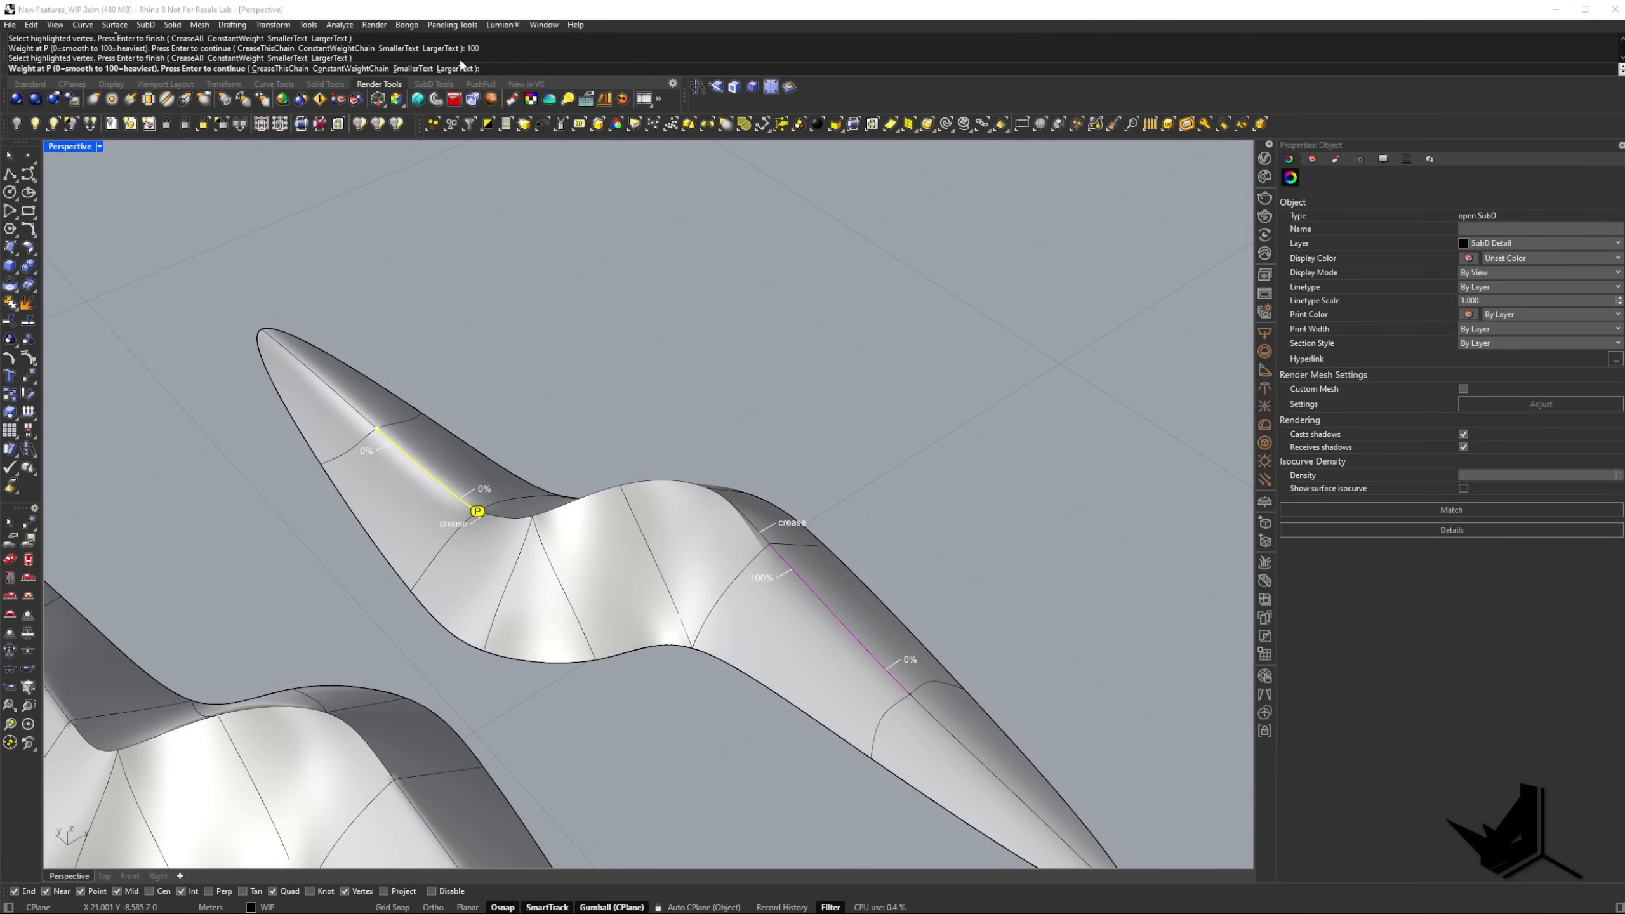
text(100)
key(Return)
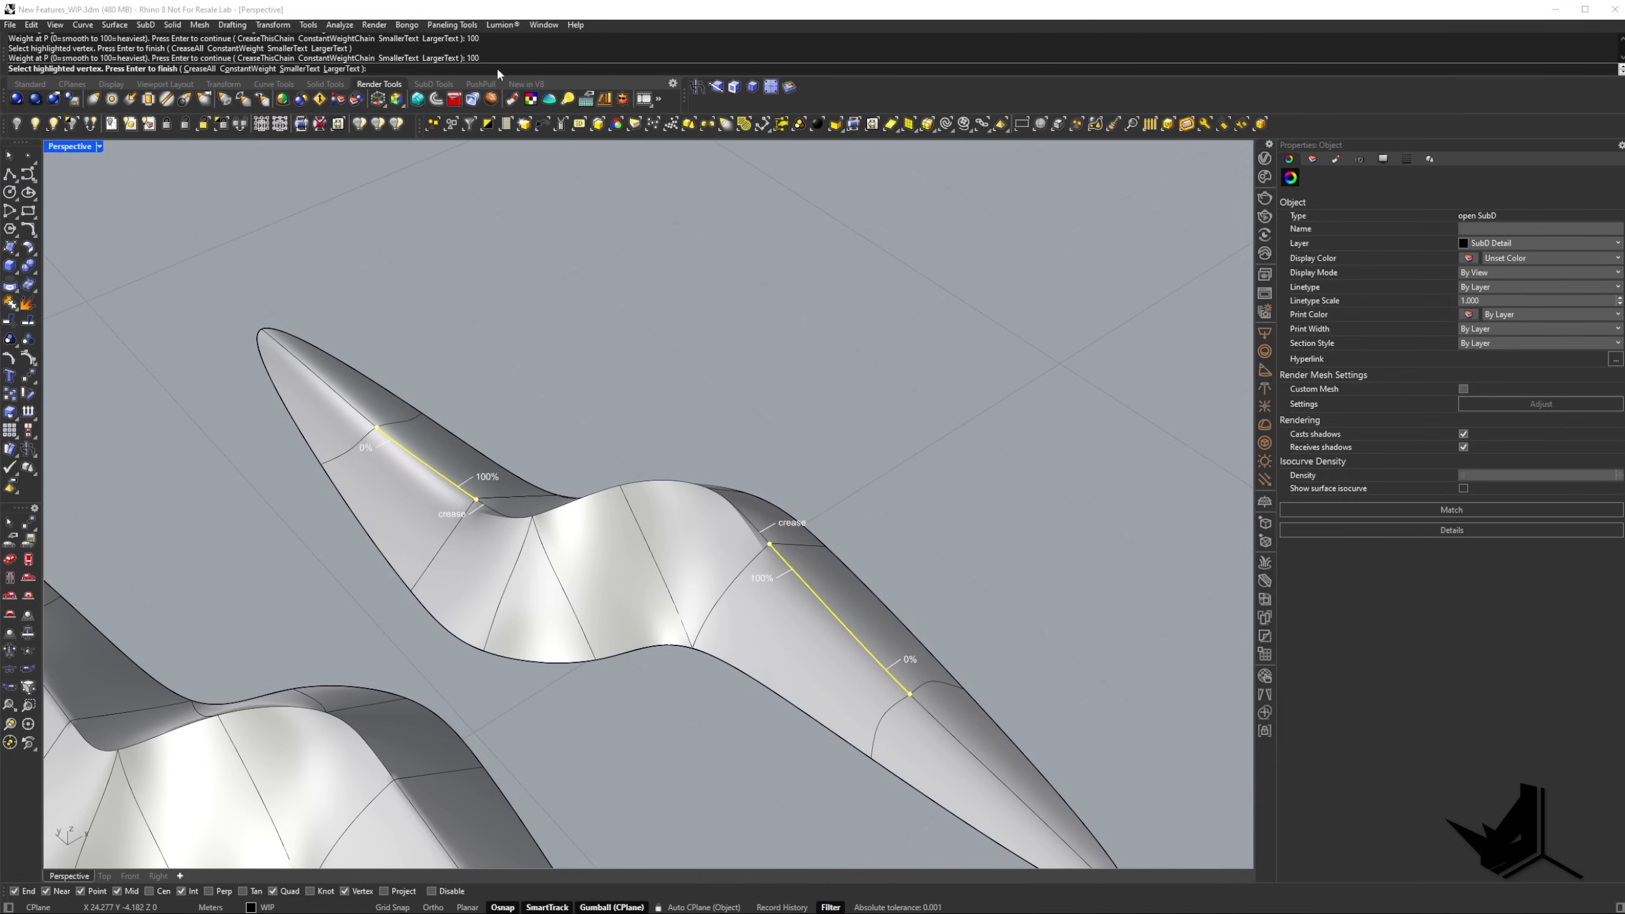
key(Return)
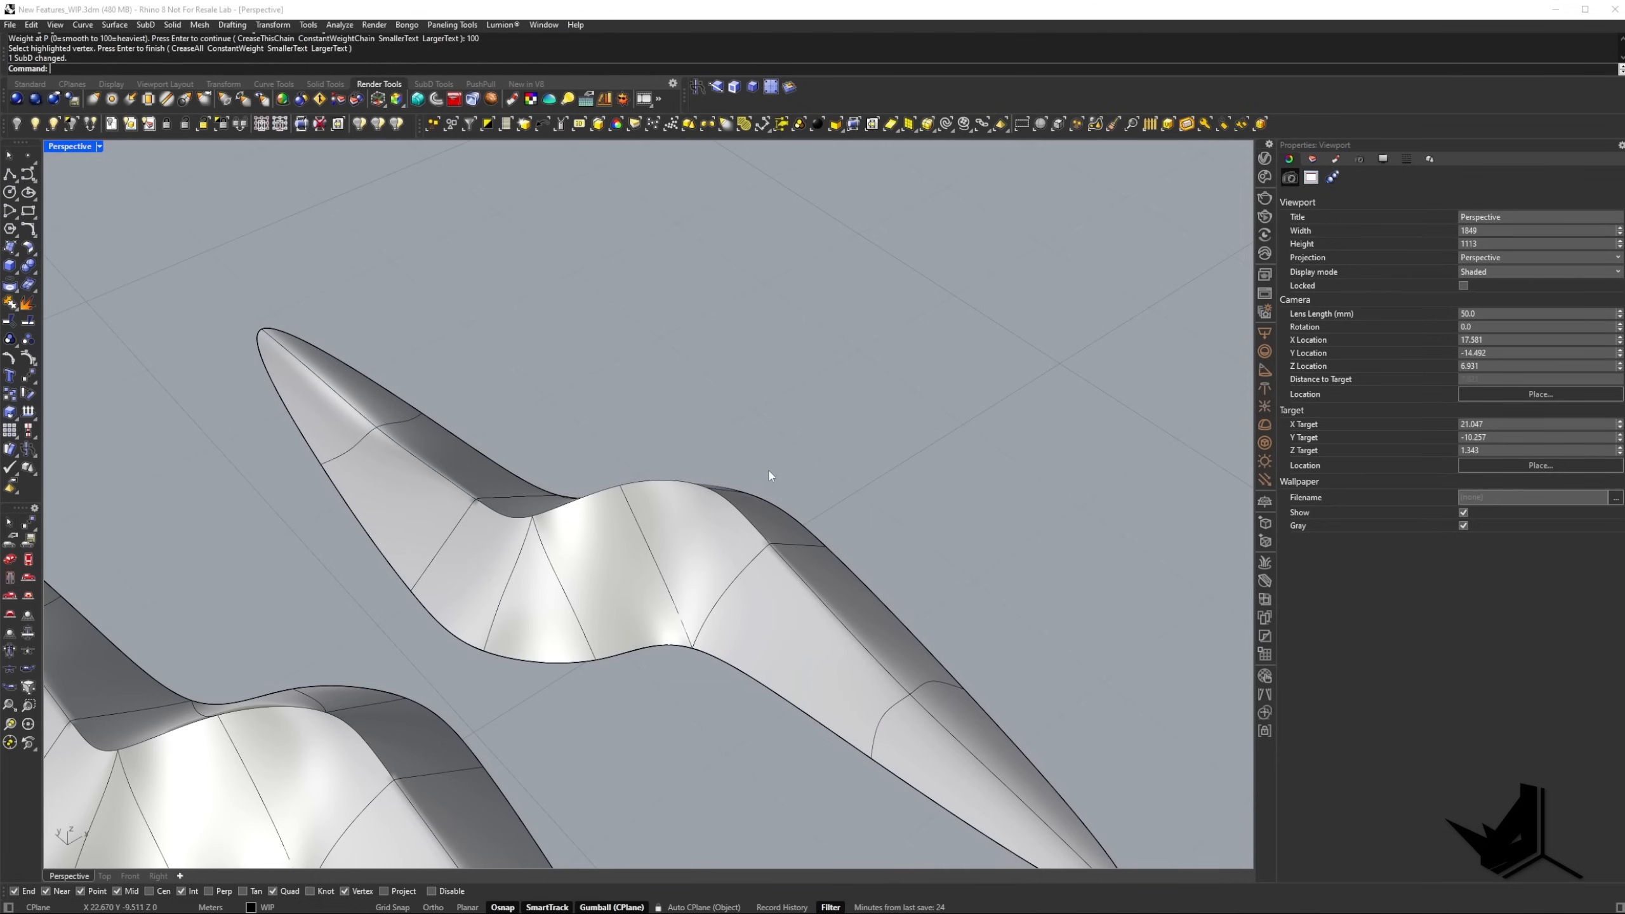
Run a Zebra stripe analysis on the new SubD and examine the junction between full crease and weighted edge.
right_drag(770, 475, 679, 523)
scroll(562, 502, up, 8)
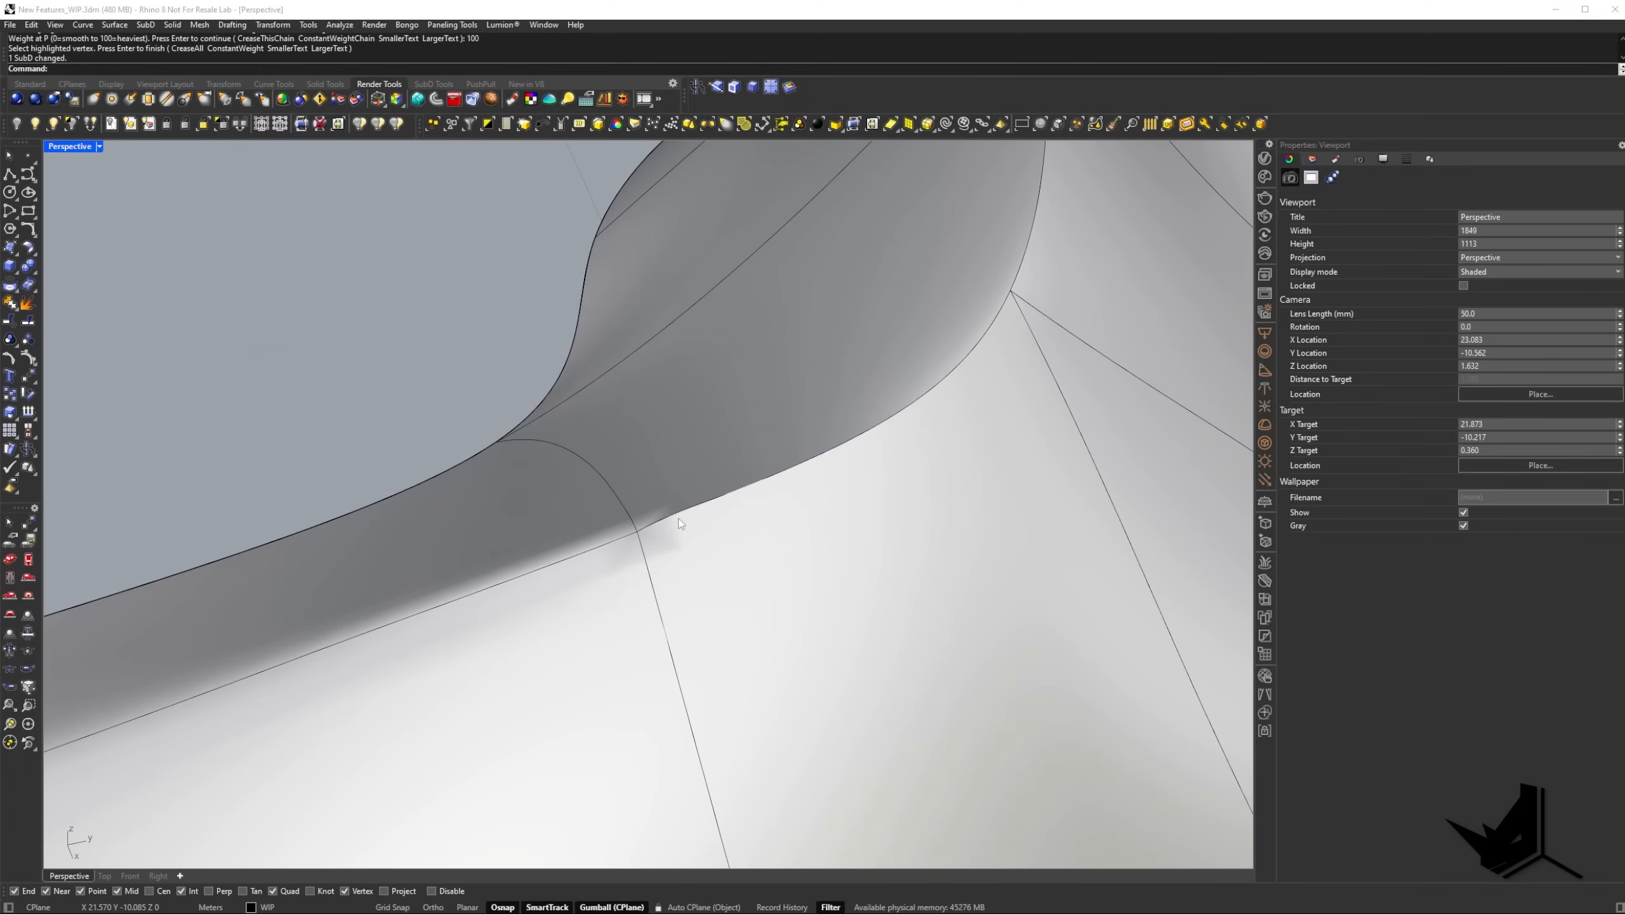
text(Zeb)
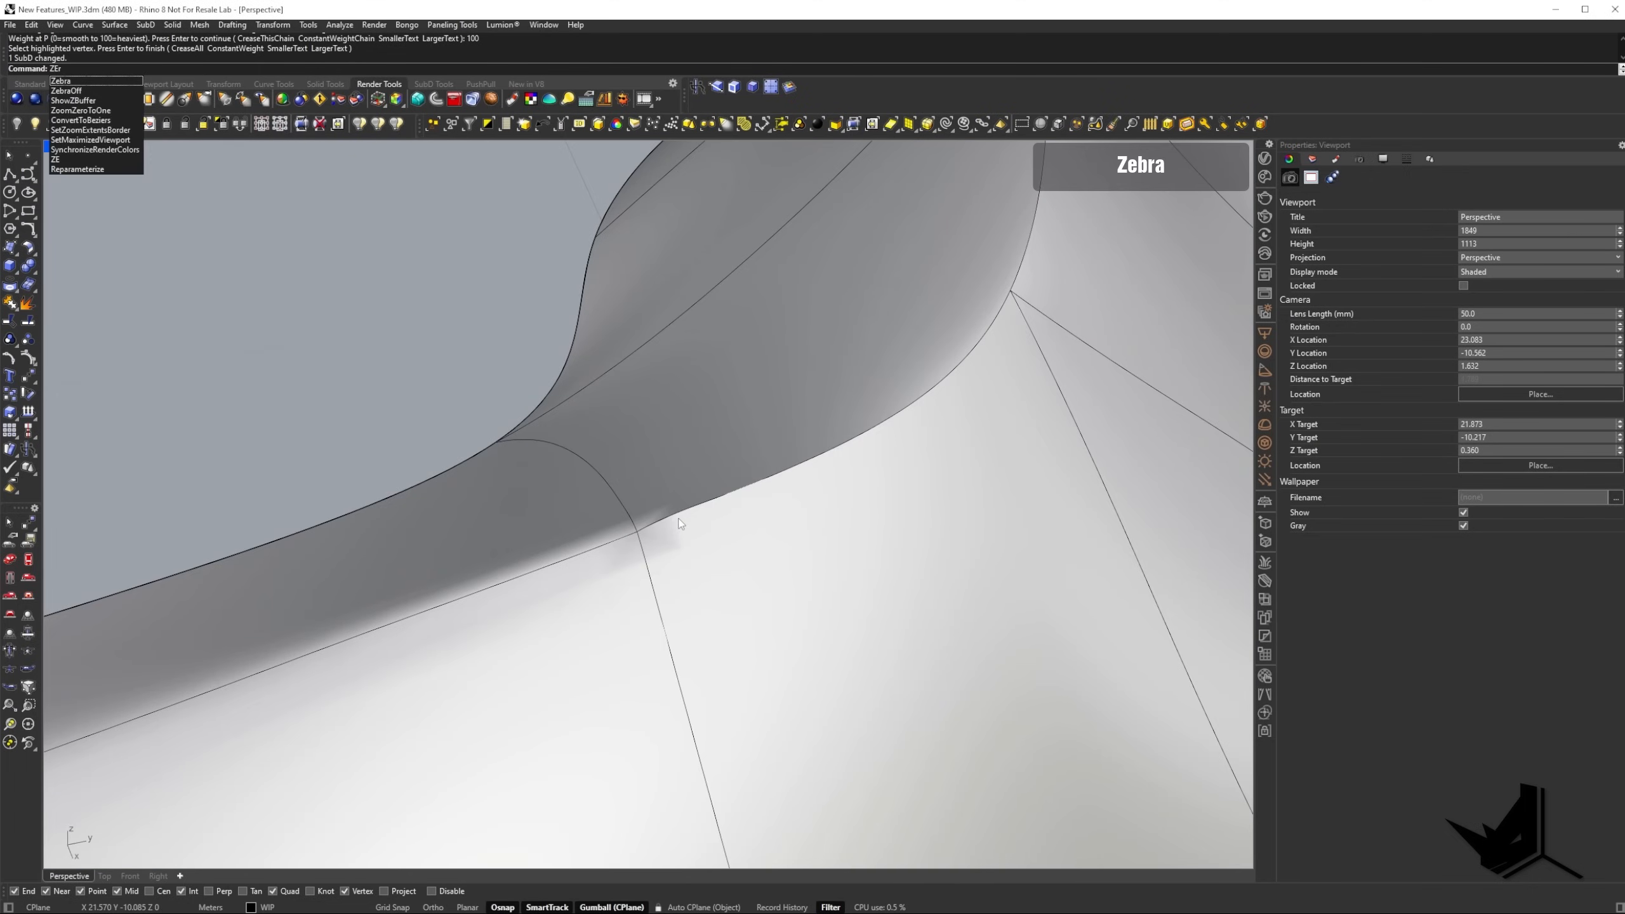
text(ra)
key(Return)
click(680, 522)
key(Return)
scroll(682, 522, down, 8)
mouse_move(685, 520)
right_down()
mouse_move(790, 472)
mouse_move(692, 500)
right_up()
scroll(825, 503, up, 4)
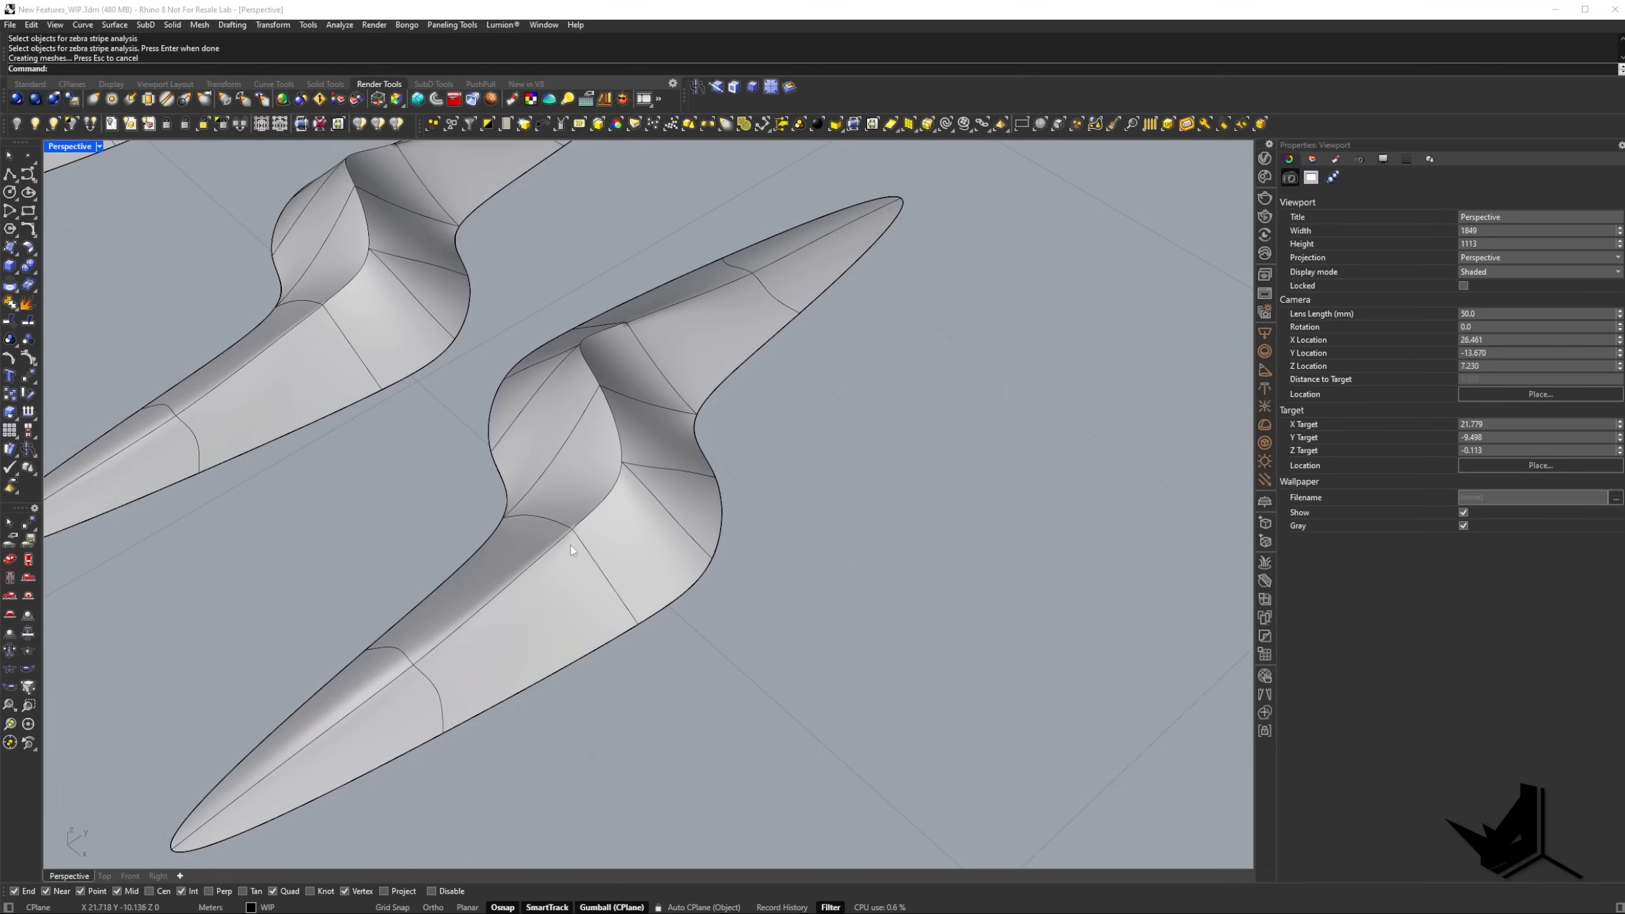
scroll(602, 526, up, 5)
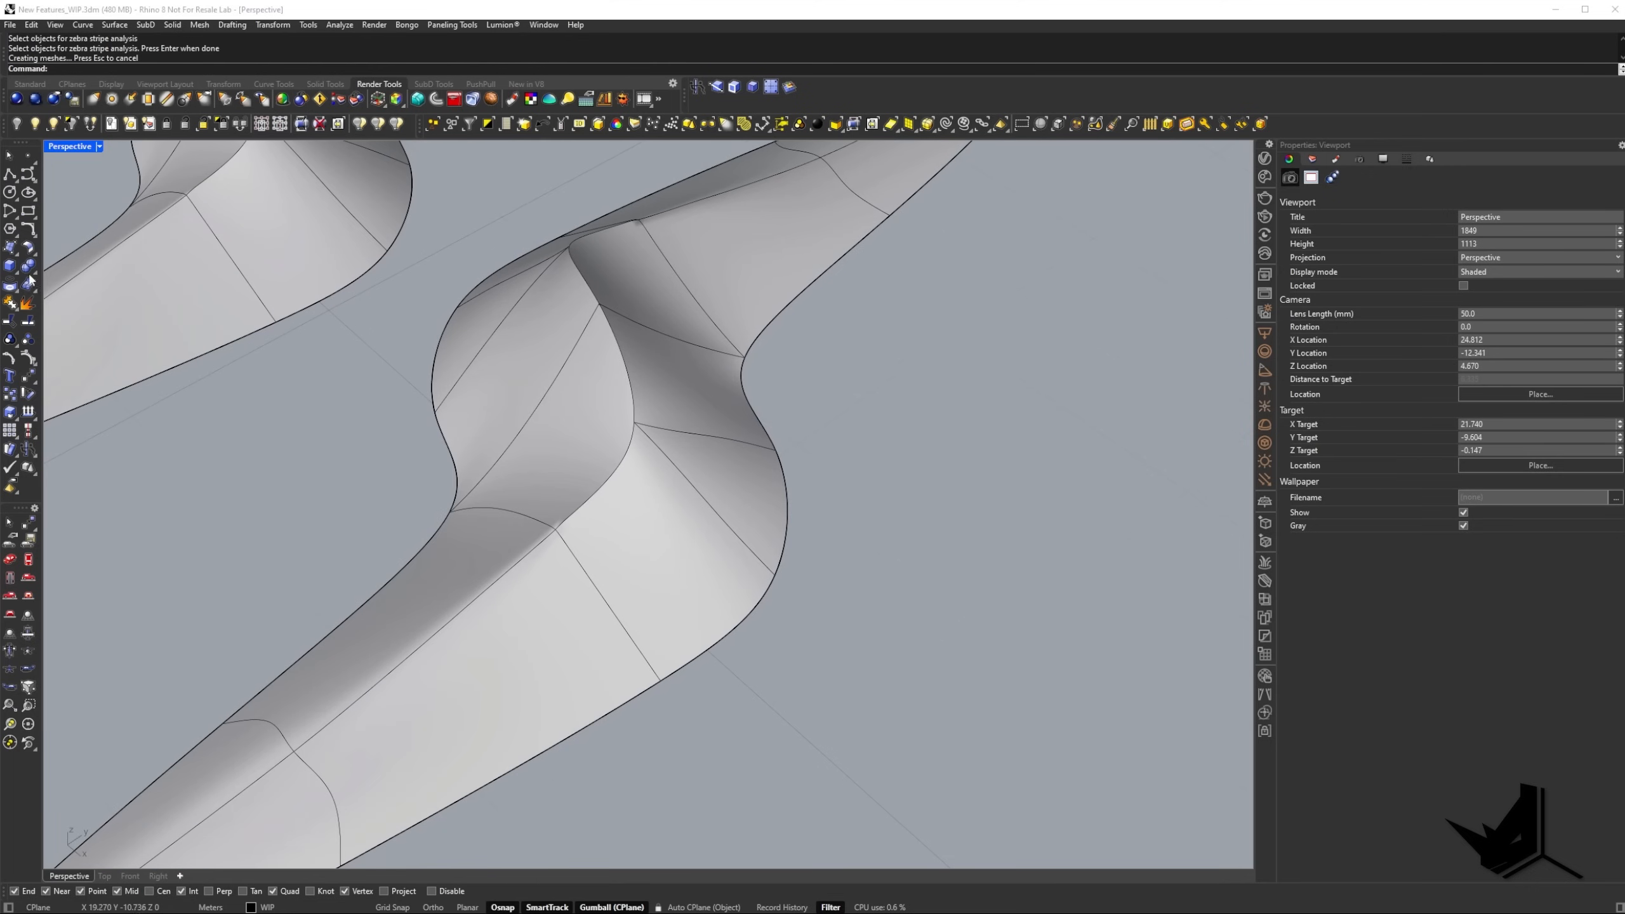
Switch to the browser, read the McNeel forum replies on weighted creases meeting full creases, and return to Rhino.
drag(0, 52, 265, 29)
scroll(591, 468, up, 10)
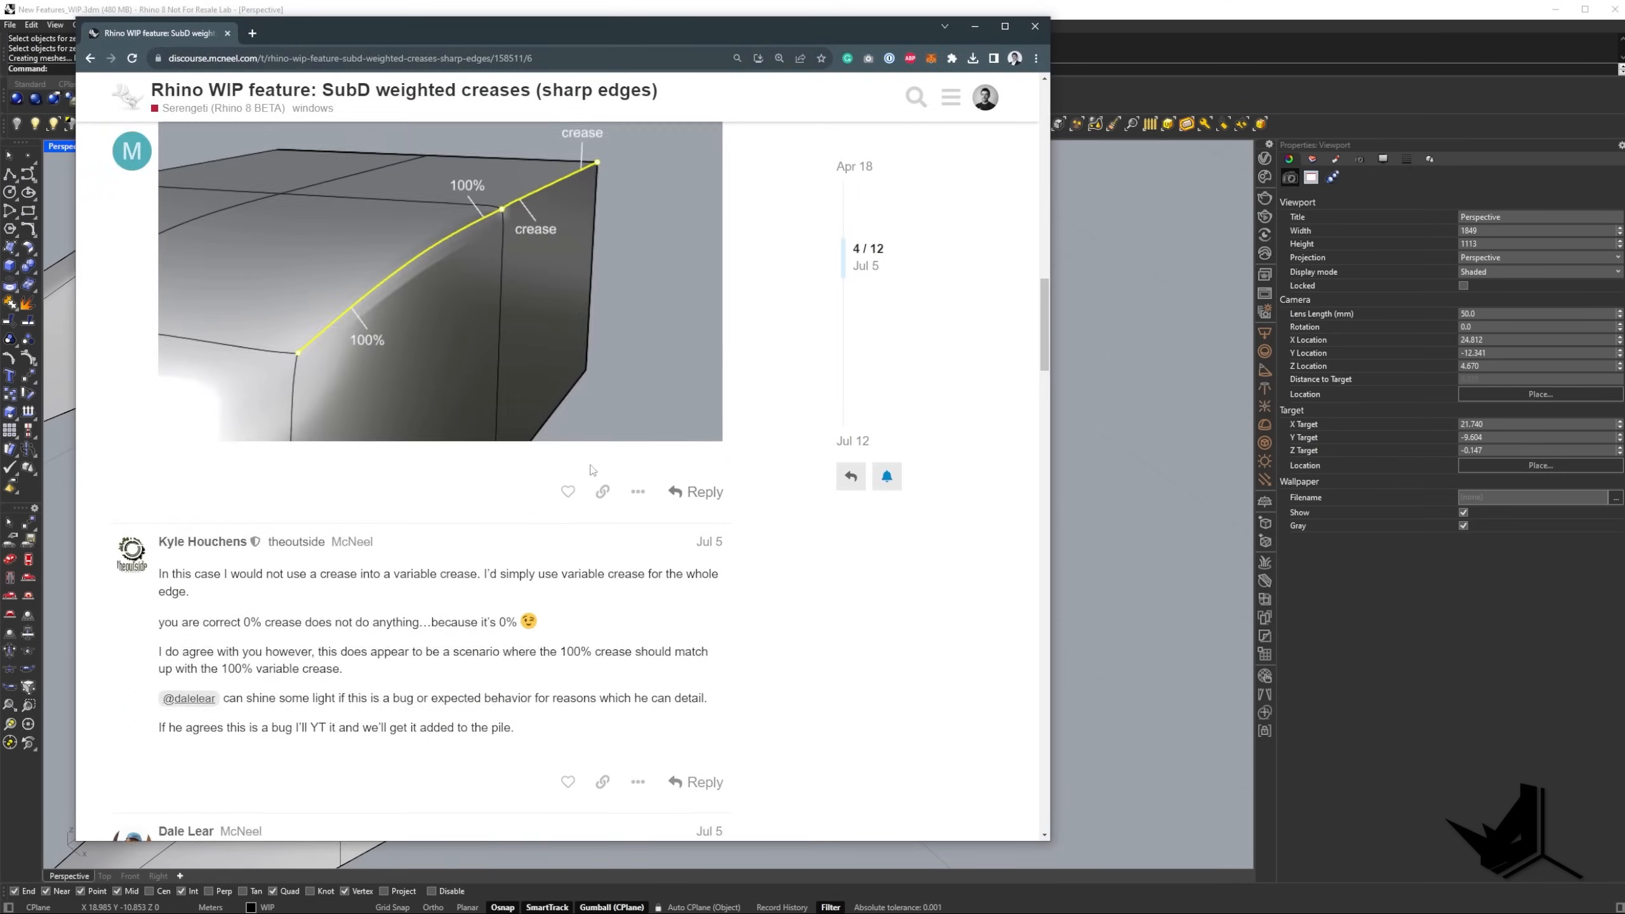
scroll(733, 477, down, 10)
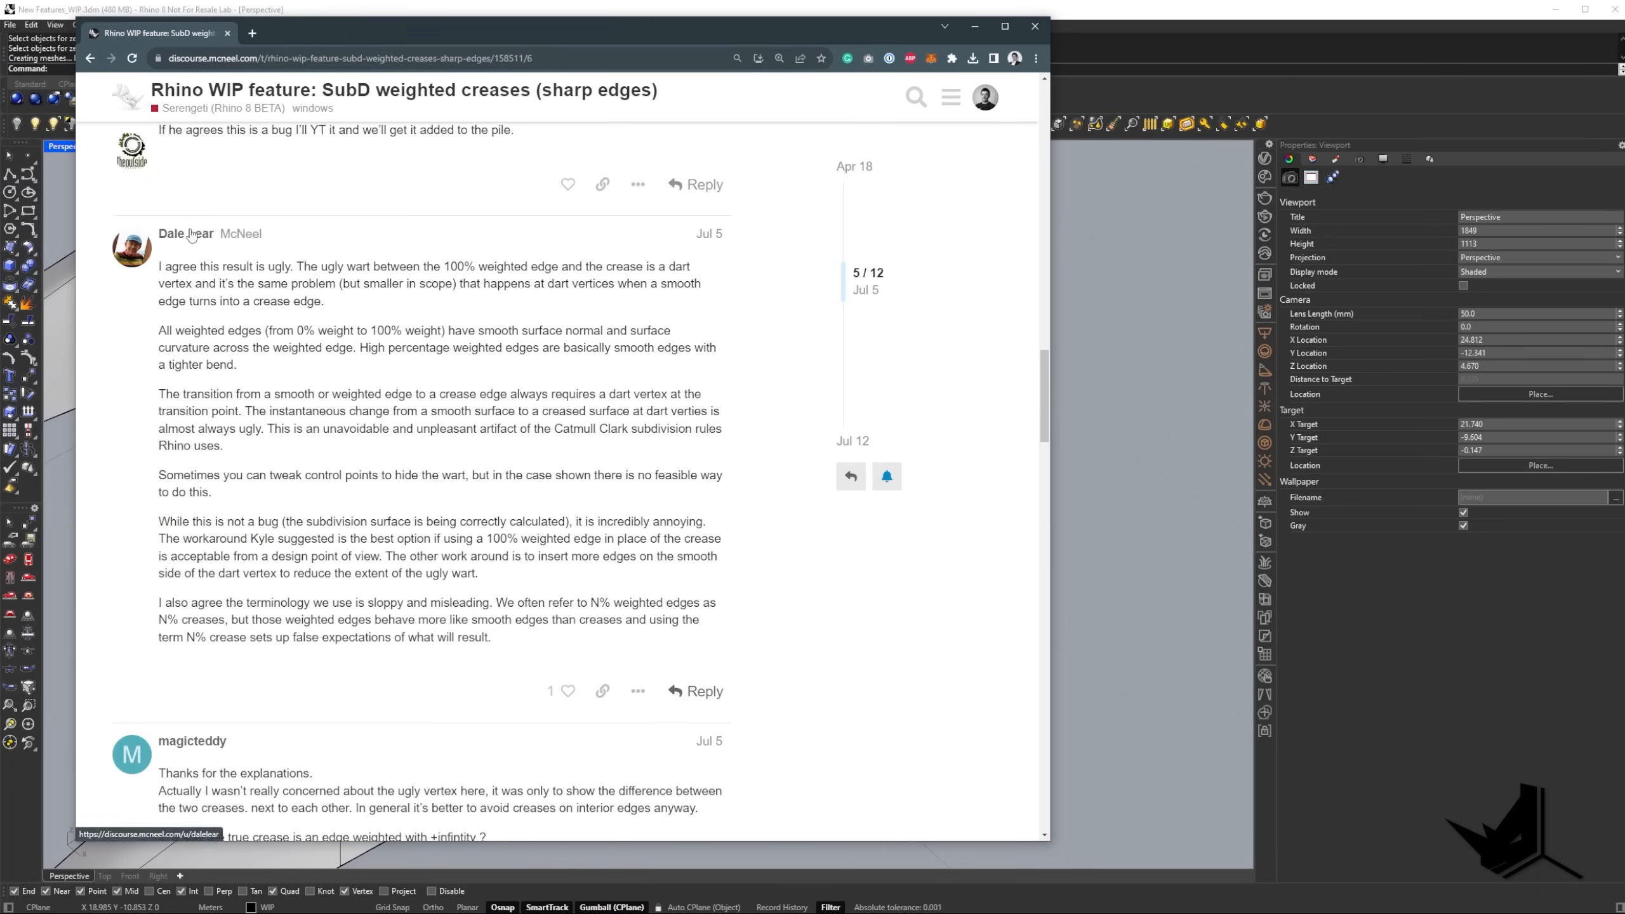
drag(182, 521, 652, 521)
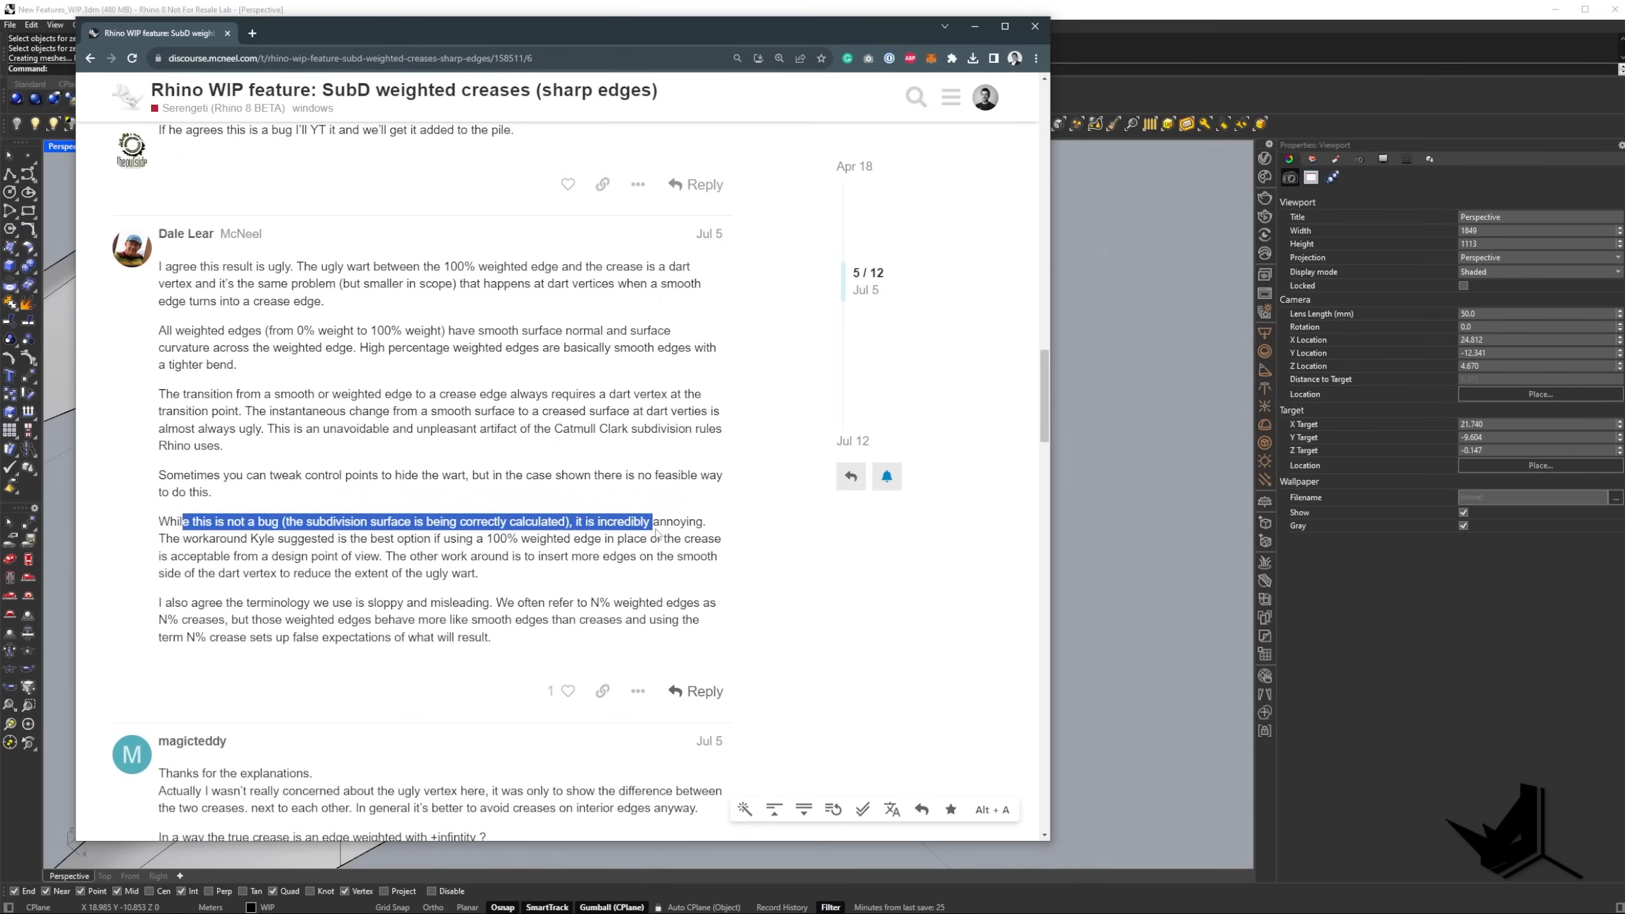
click(375, 560)
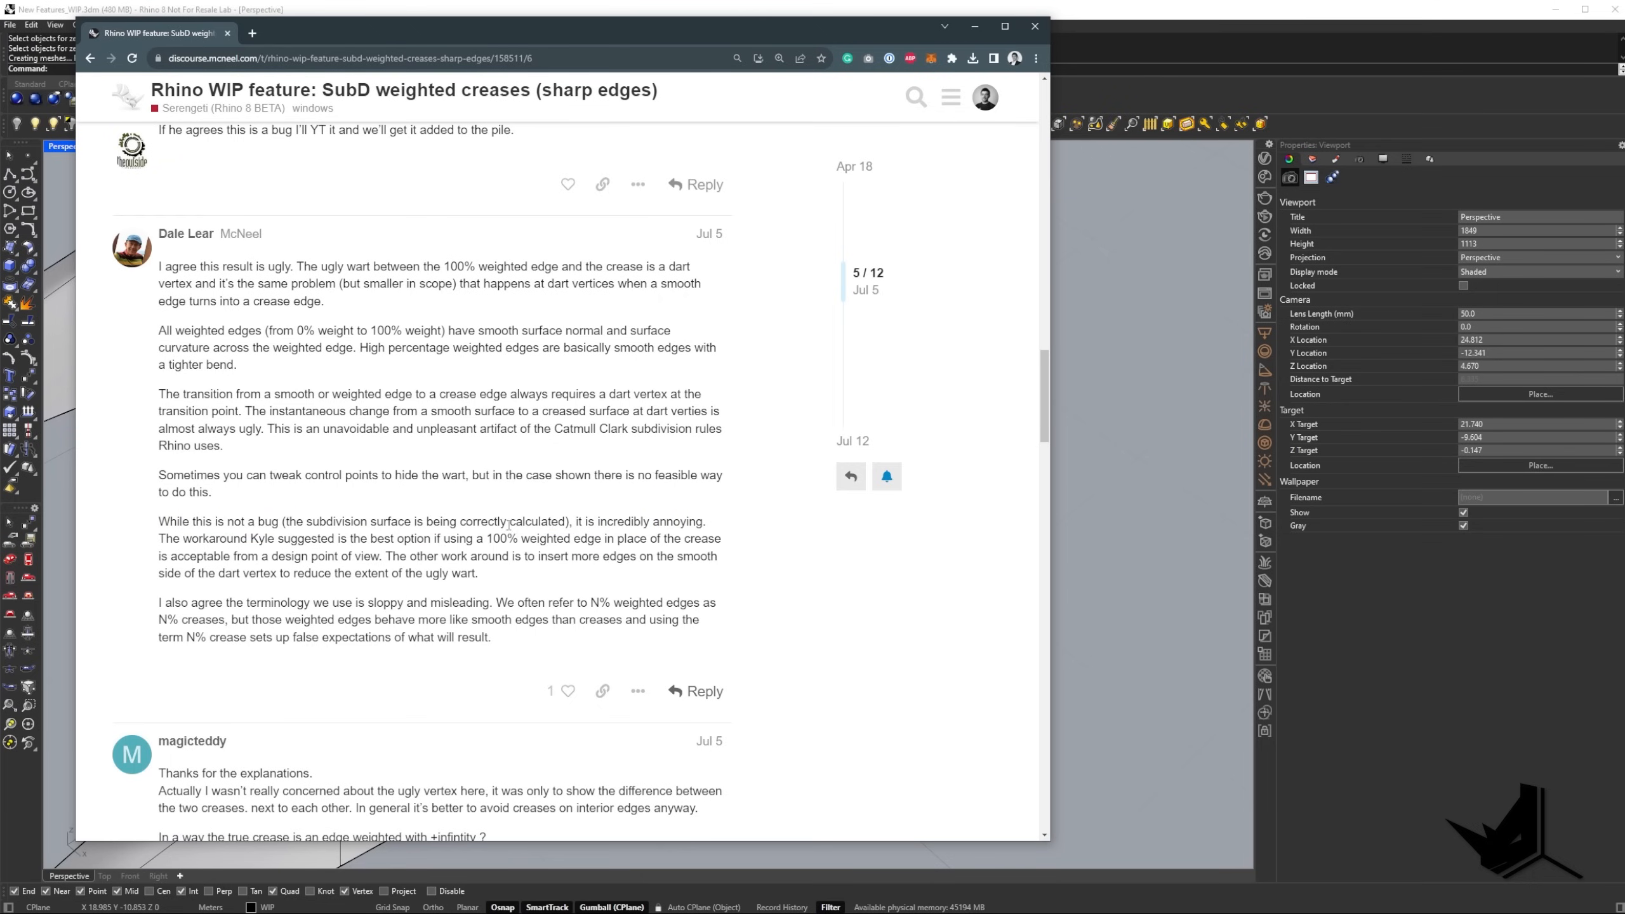
click(975, 27)
Inspect the transition from weighted edge to full crease on the new SubD in flat and smooth display.
right_drag(722, 530, 519, 445)
key(Tab)
key(Tab)
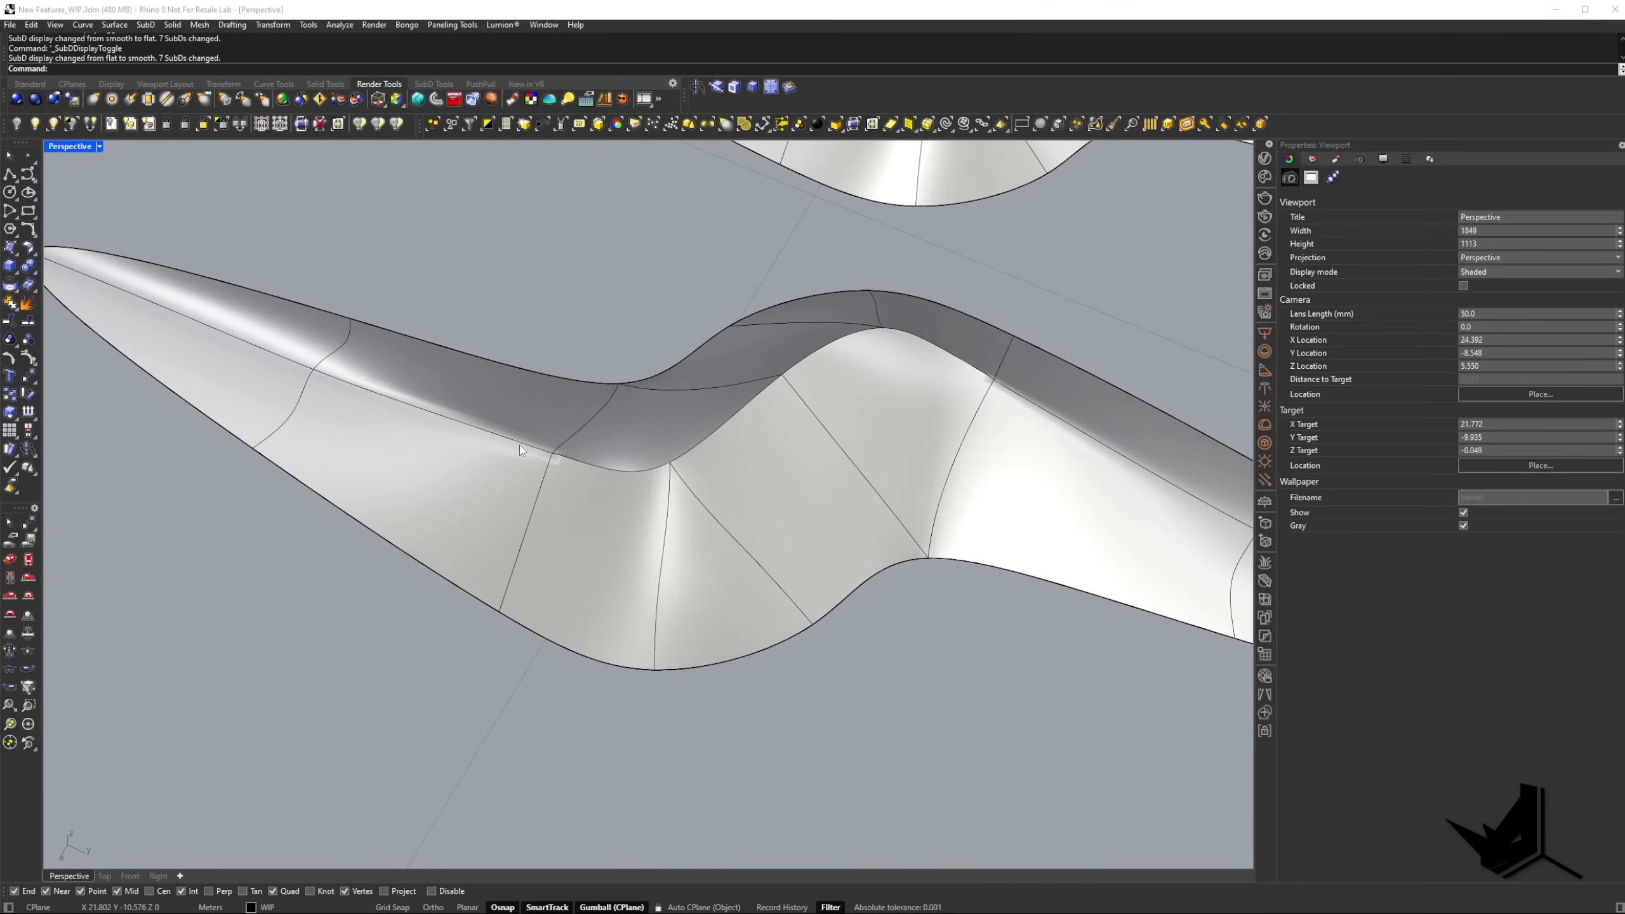
Capture the SubD area of the viewport, mark the weighted ridge edge and the adjoining crease in red, and close the capture.
key(Print)
drag(255, 227, 1021, 639)
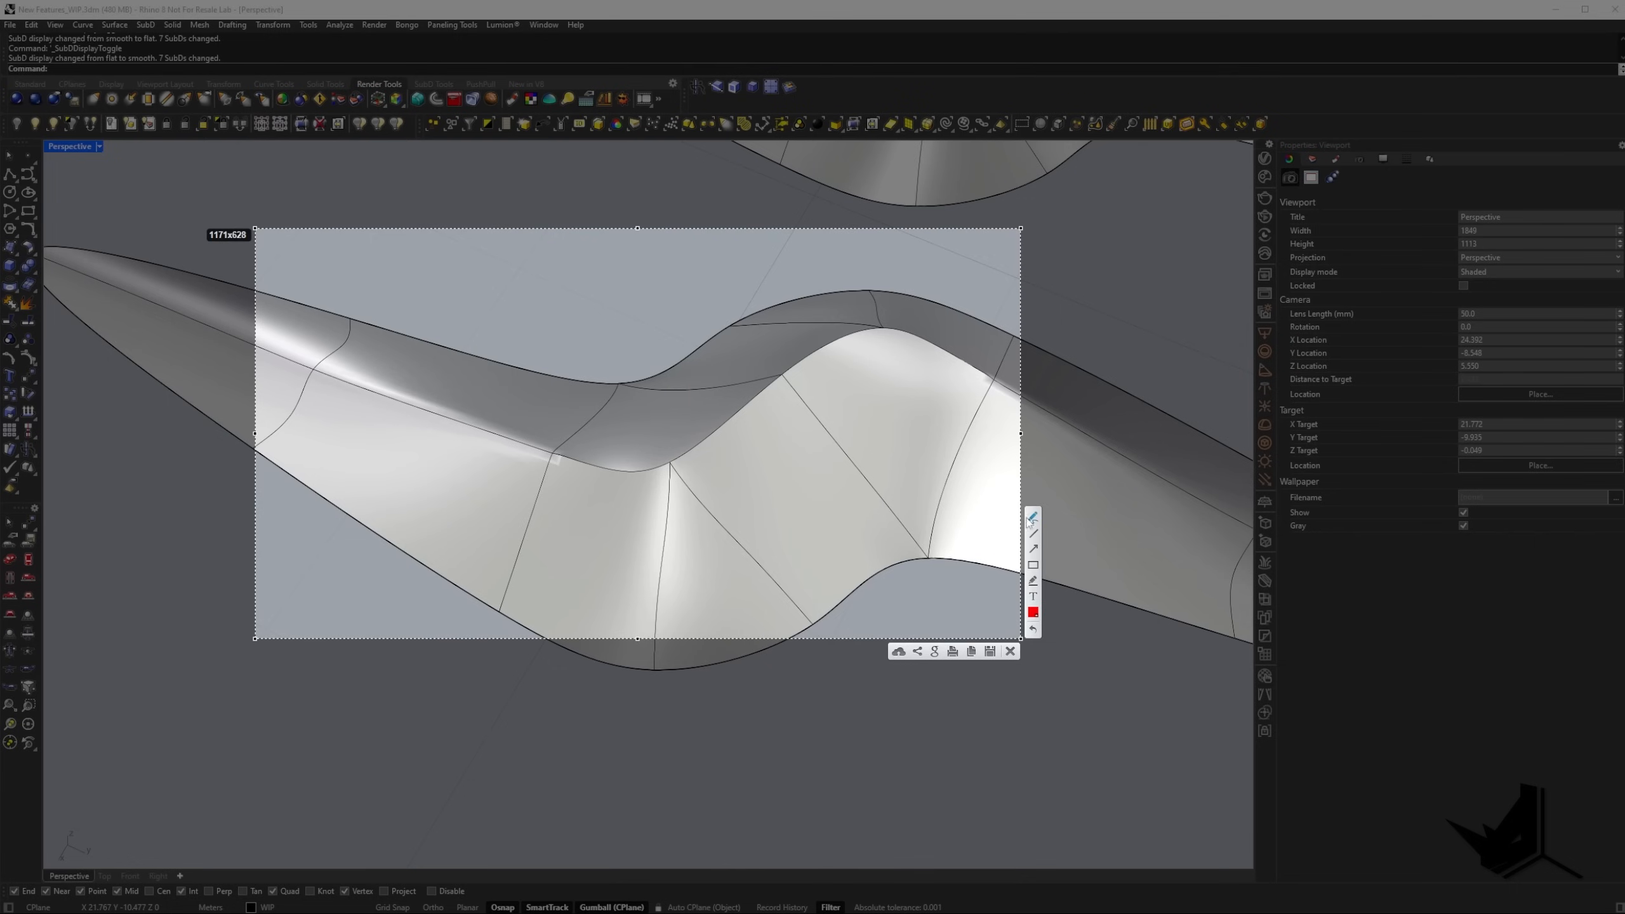
drag(289, 370, 317, 379)
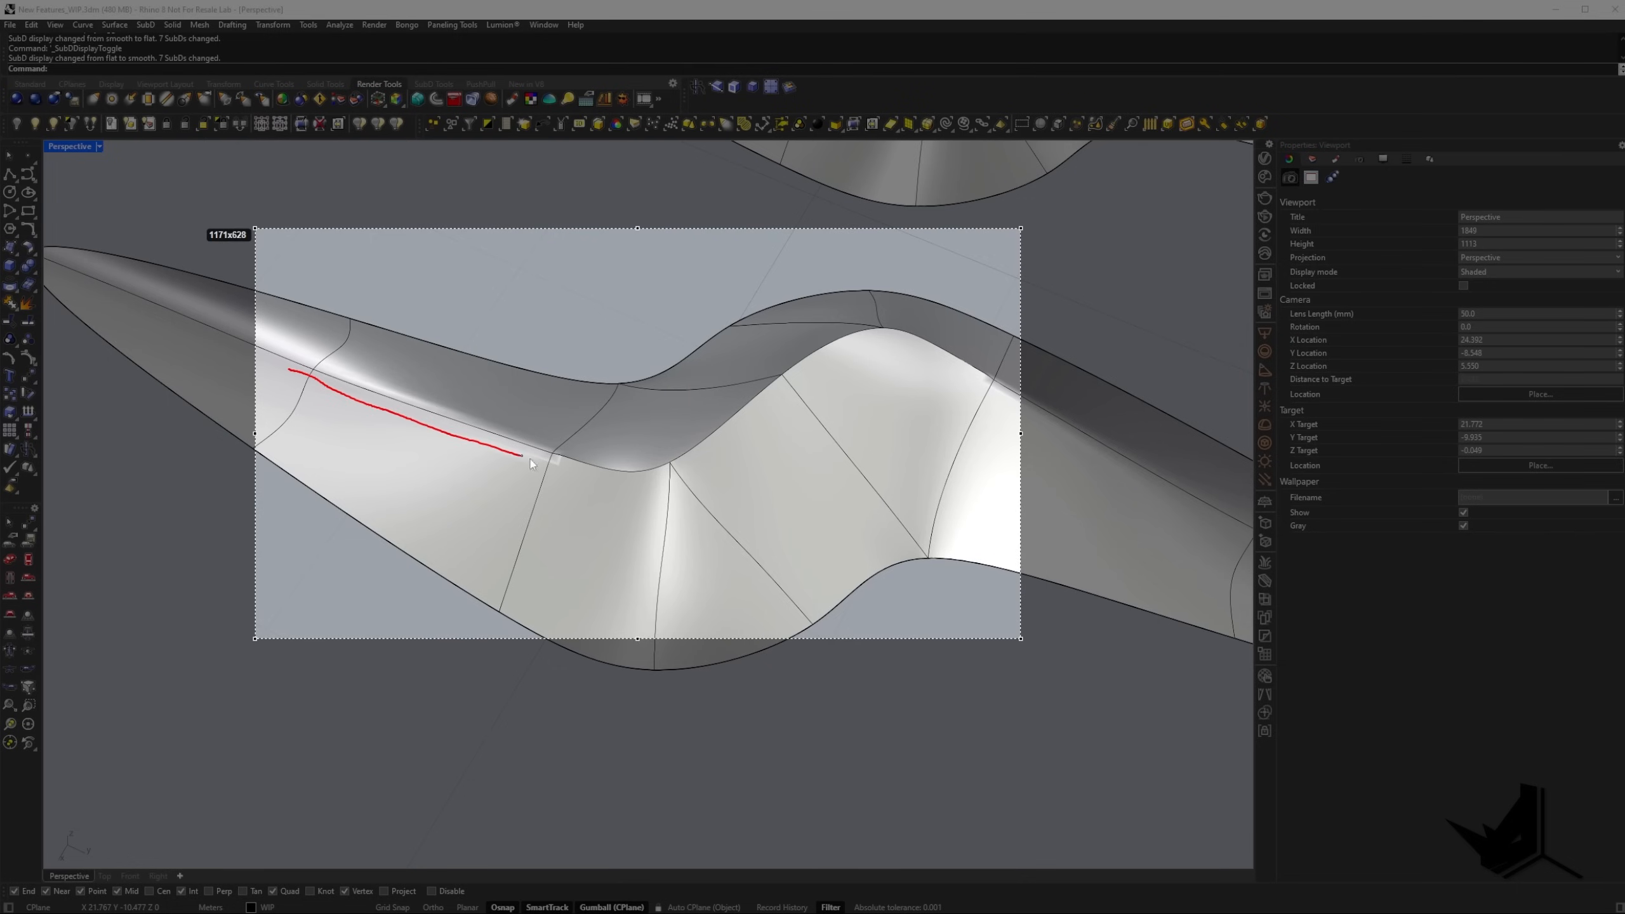
drag(681, 472, 723, 459)
key(Escape)
Insert a supporting edge close below the ridge across the three front cross edges of the flat-displayed SubD with InsertEdge.
mouse_move(565, 447)
shift+right_down()
mouse_move(607, 483)
mouse_move(667, 489)
mouse_move(638, 519)
mouse_move(569, 471)
shift+right_up()
key(Tab)
scroll(668, 489, up, 6)
key(Tab)
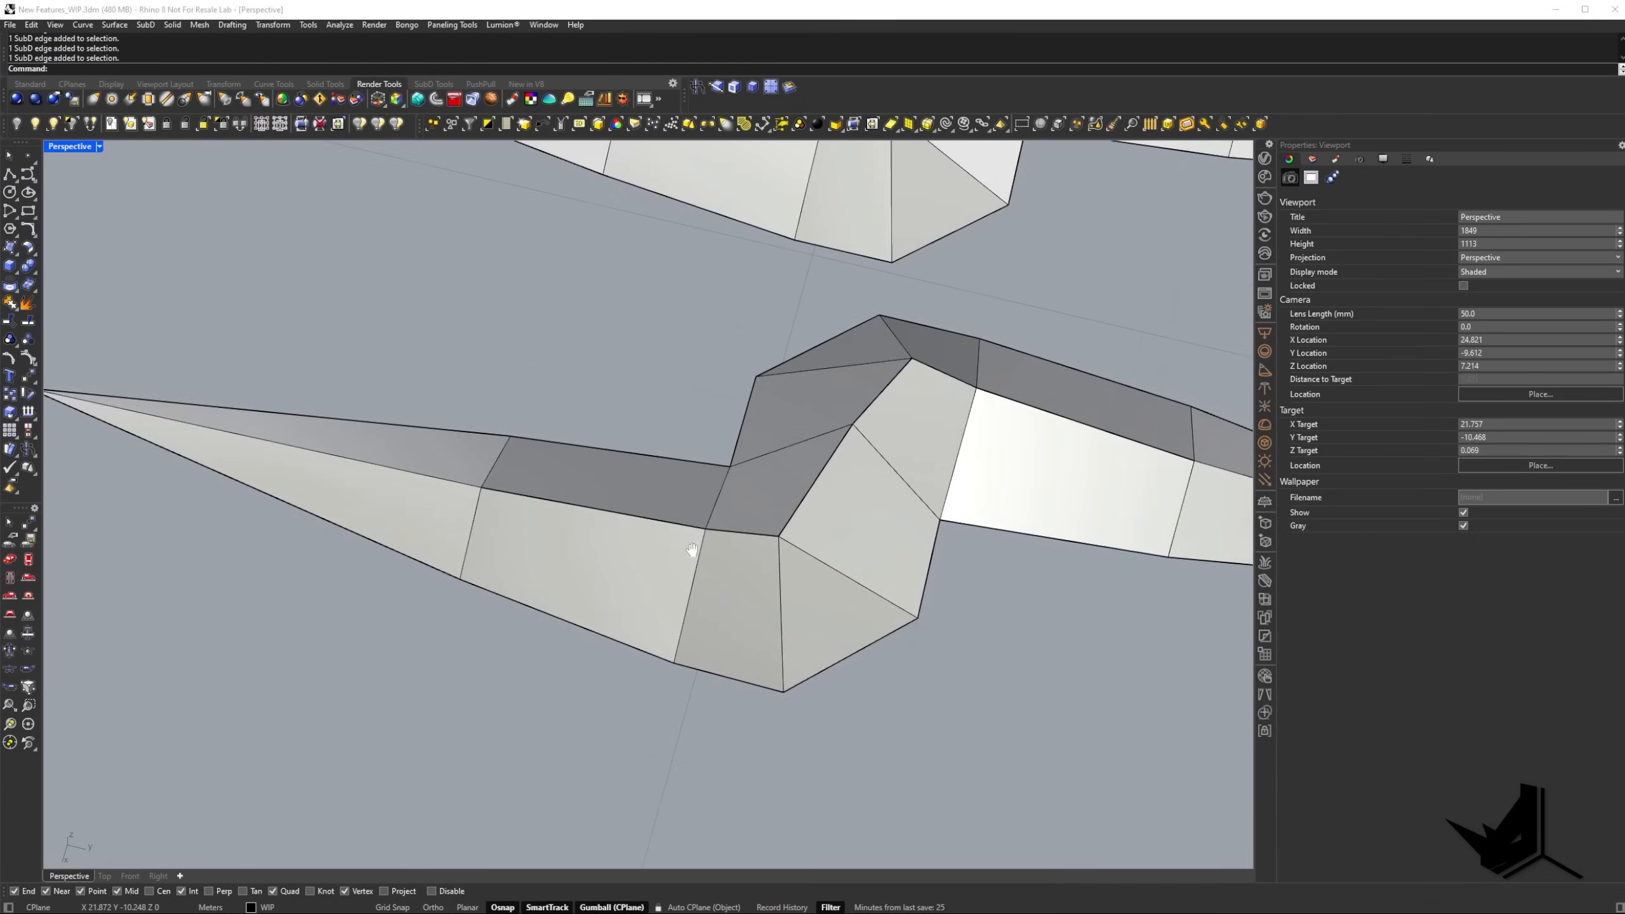
right_drag(692, 549, 626, 490)
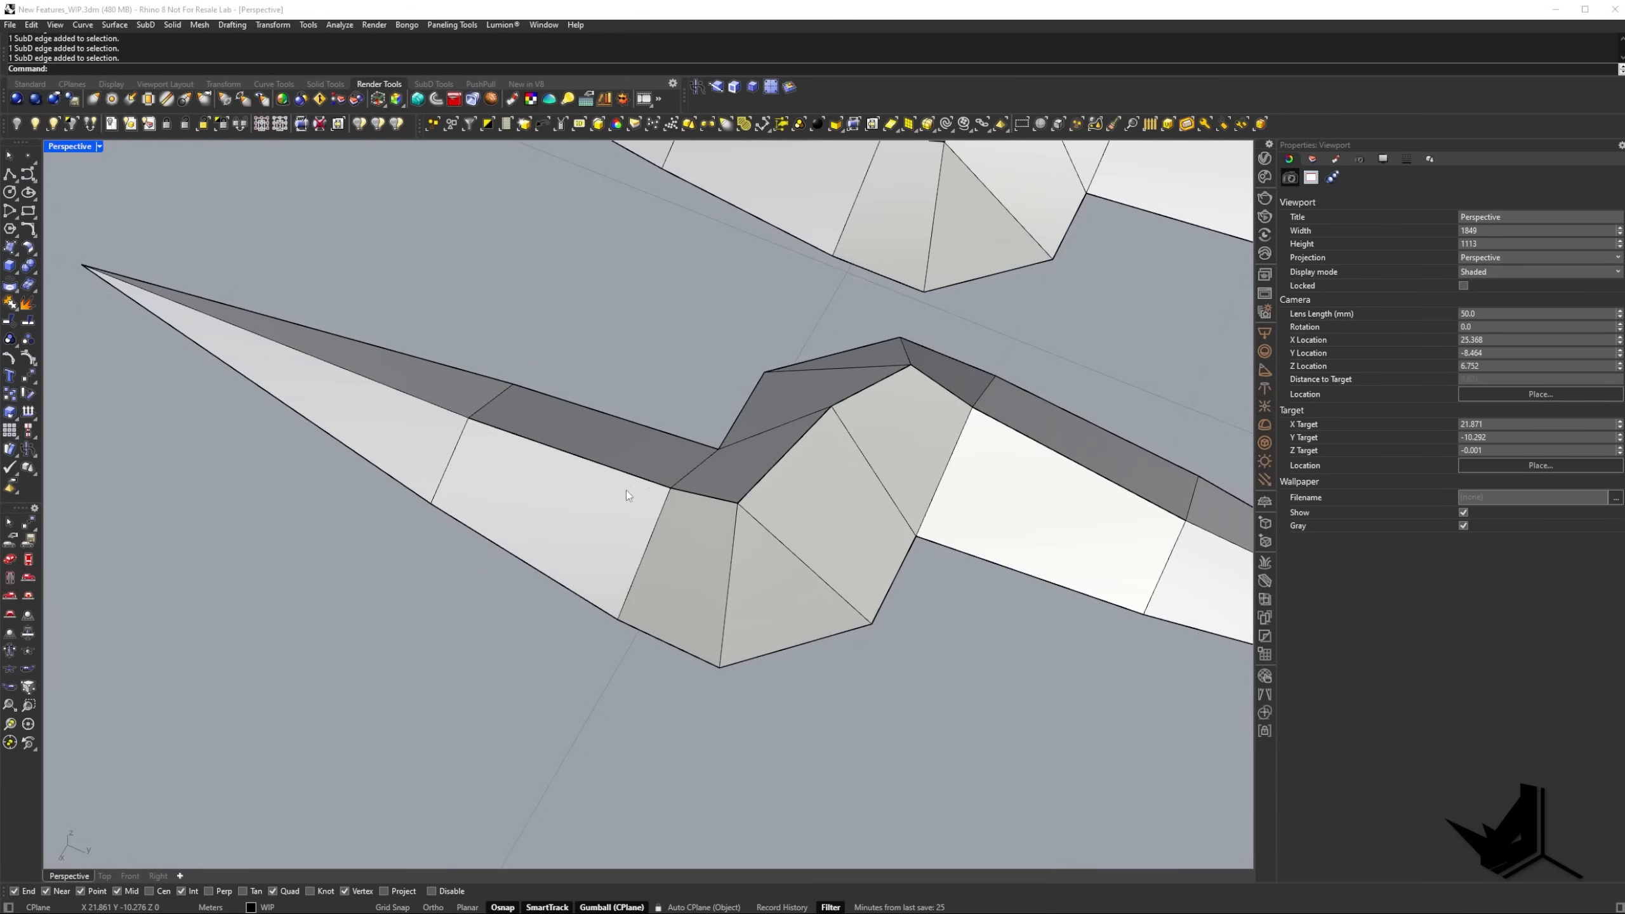
scroll(505, 467, up, 3)
ctrl+shift+click(356, 453)
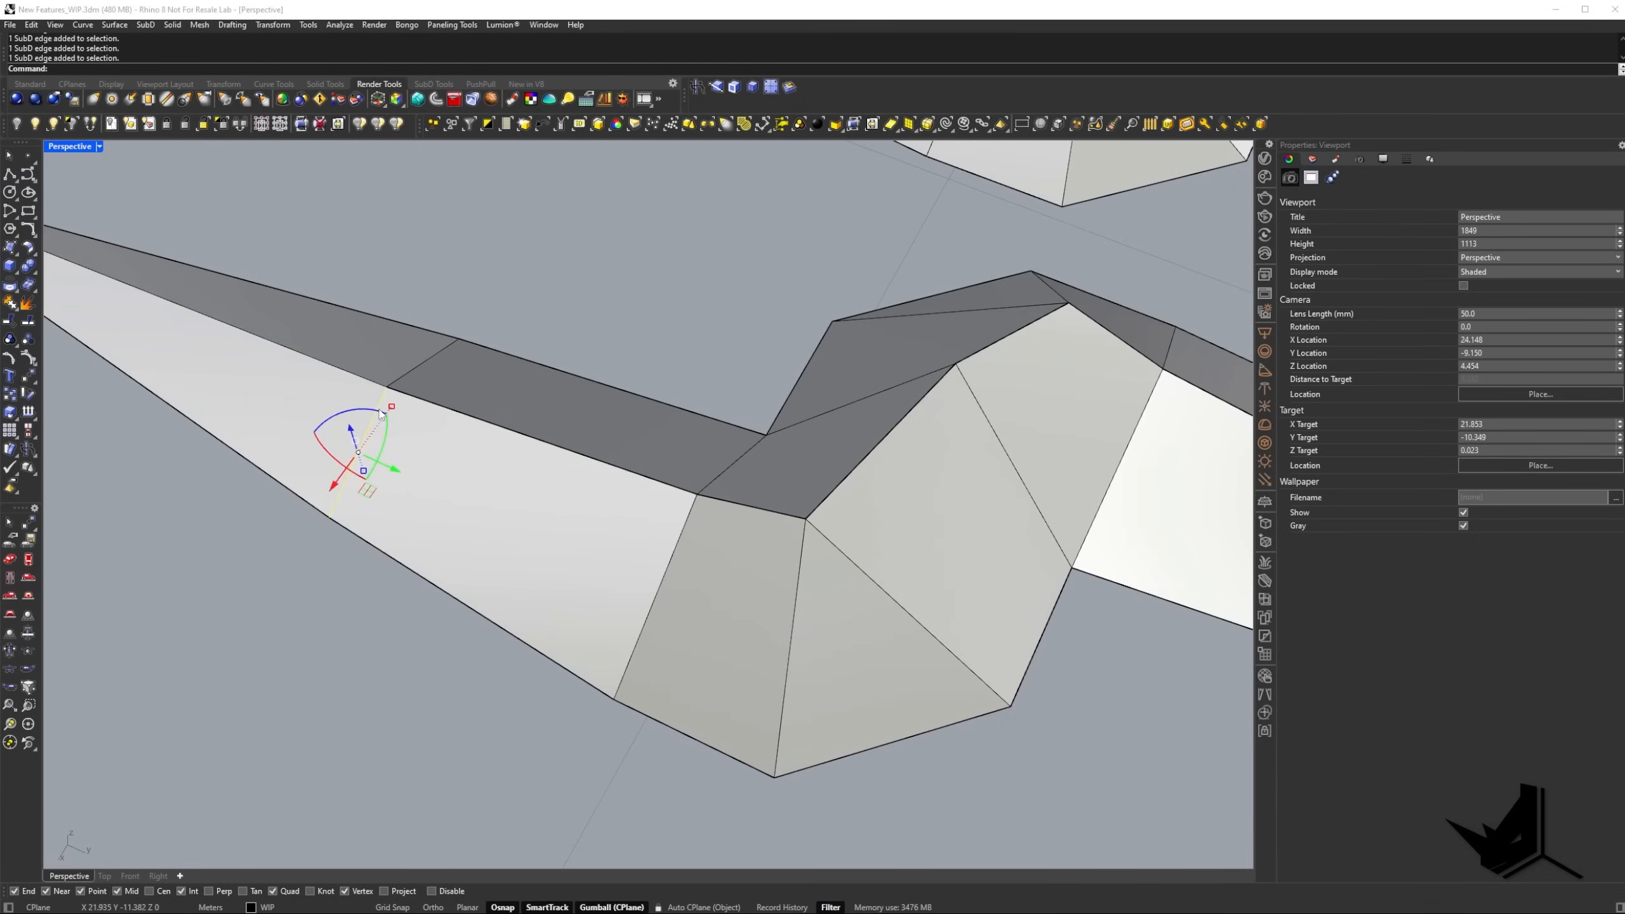
ctrl+shift+click(687, 521)
ctrl+shift+click(802, 547)
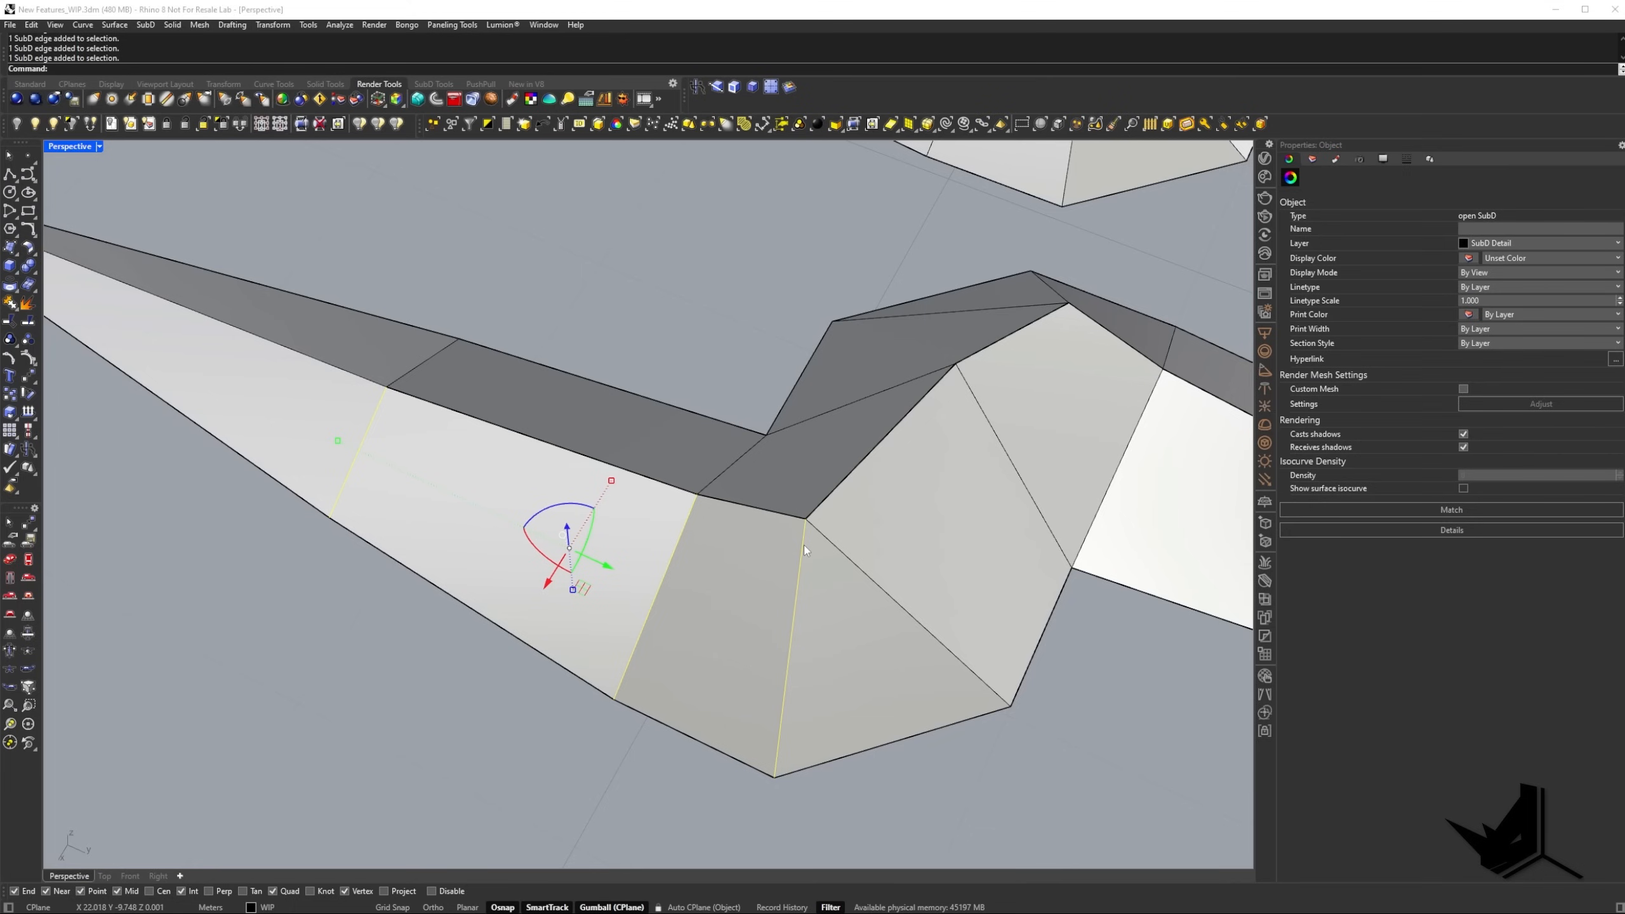
text(InsertEdge)
key(Return)
scroll(802, 544, up, 4)
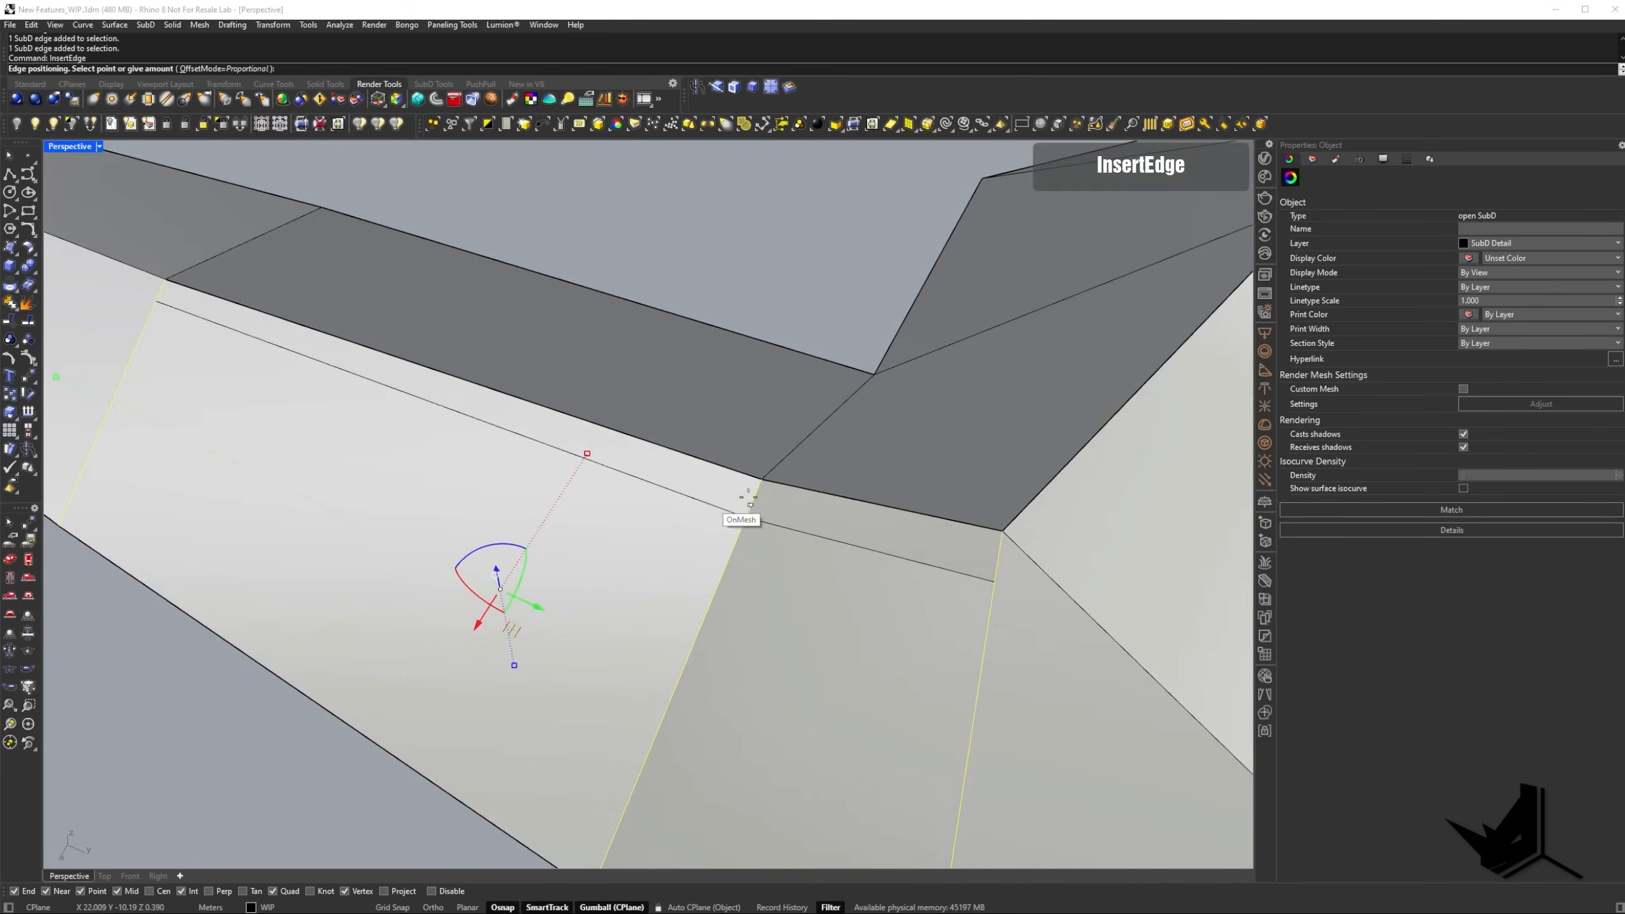
click(744, 494)
Insert another supporting edge just below the ridge across three cross edges on the SubD's opposite wing with InsertEdge.
scroll(770, 542, down, 8)
right_drag(770, 543, 413, 553)
ctrl+shift+click(865, 520)
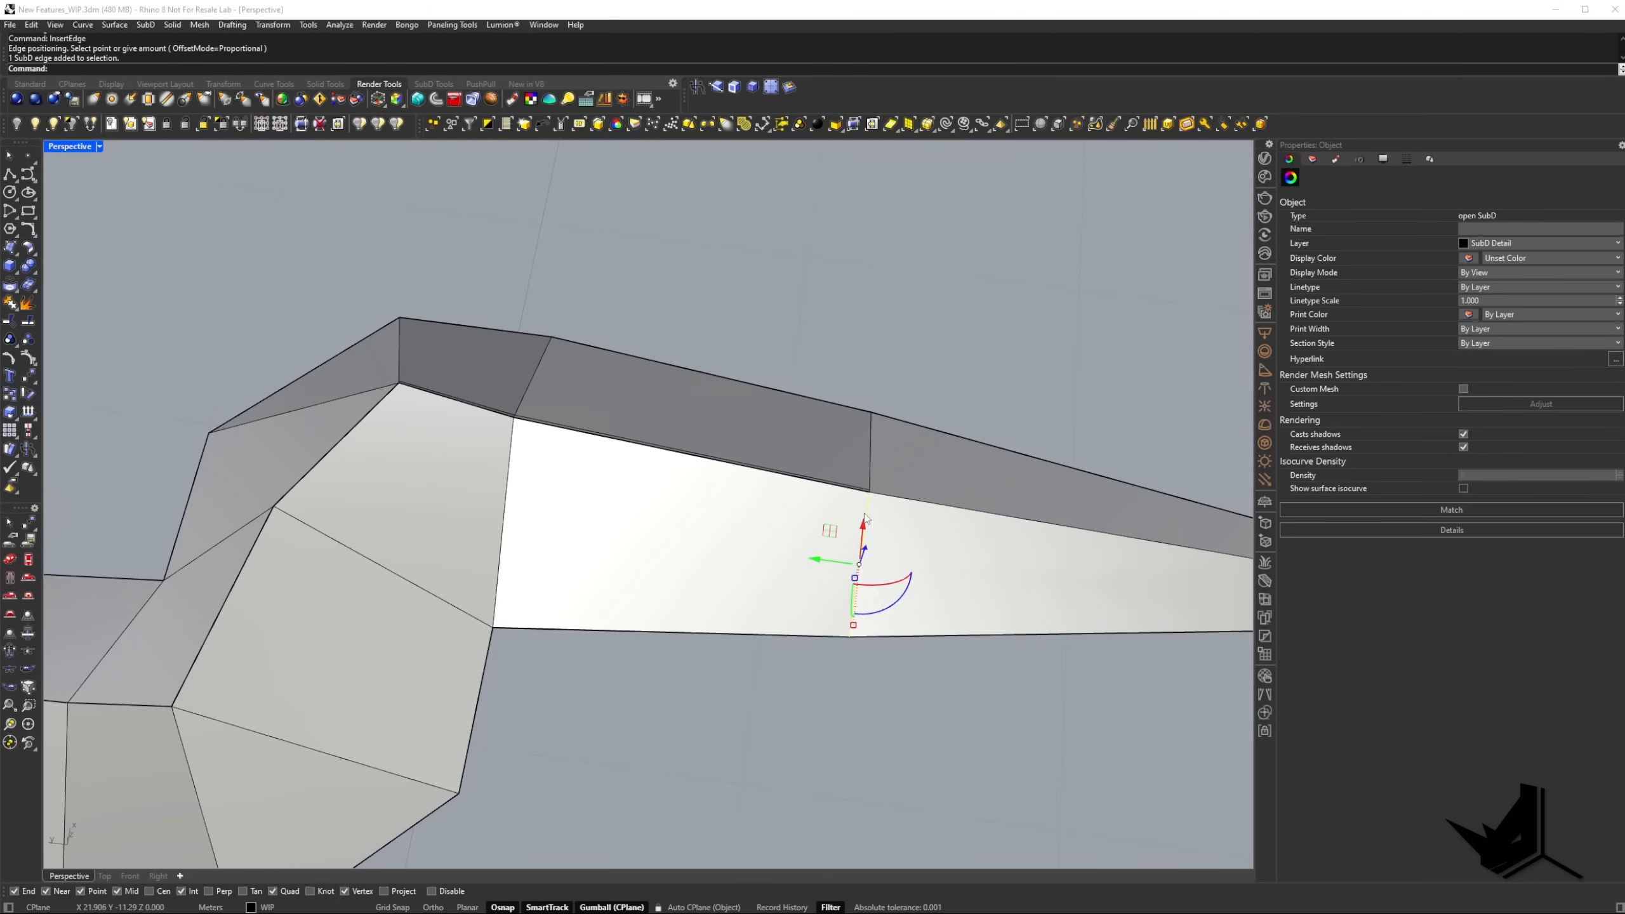
ctrl+shift+click(511, 455)
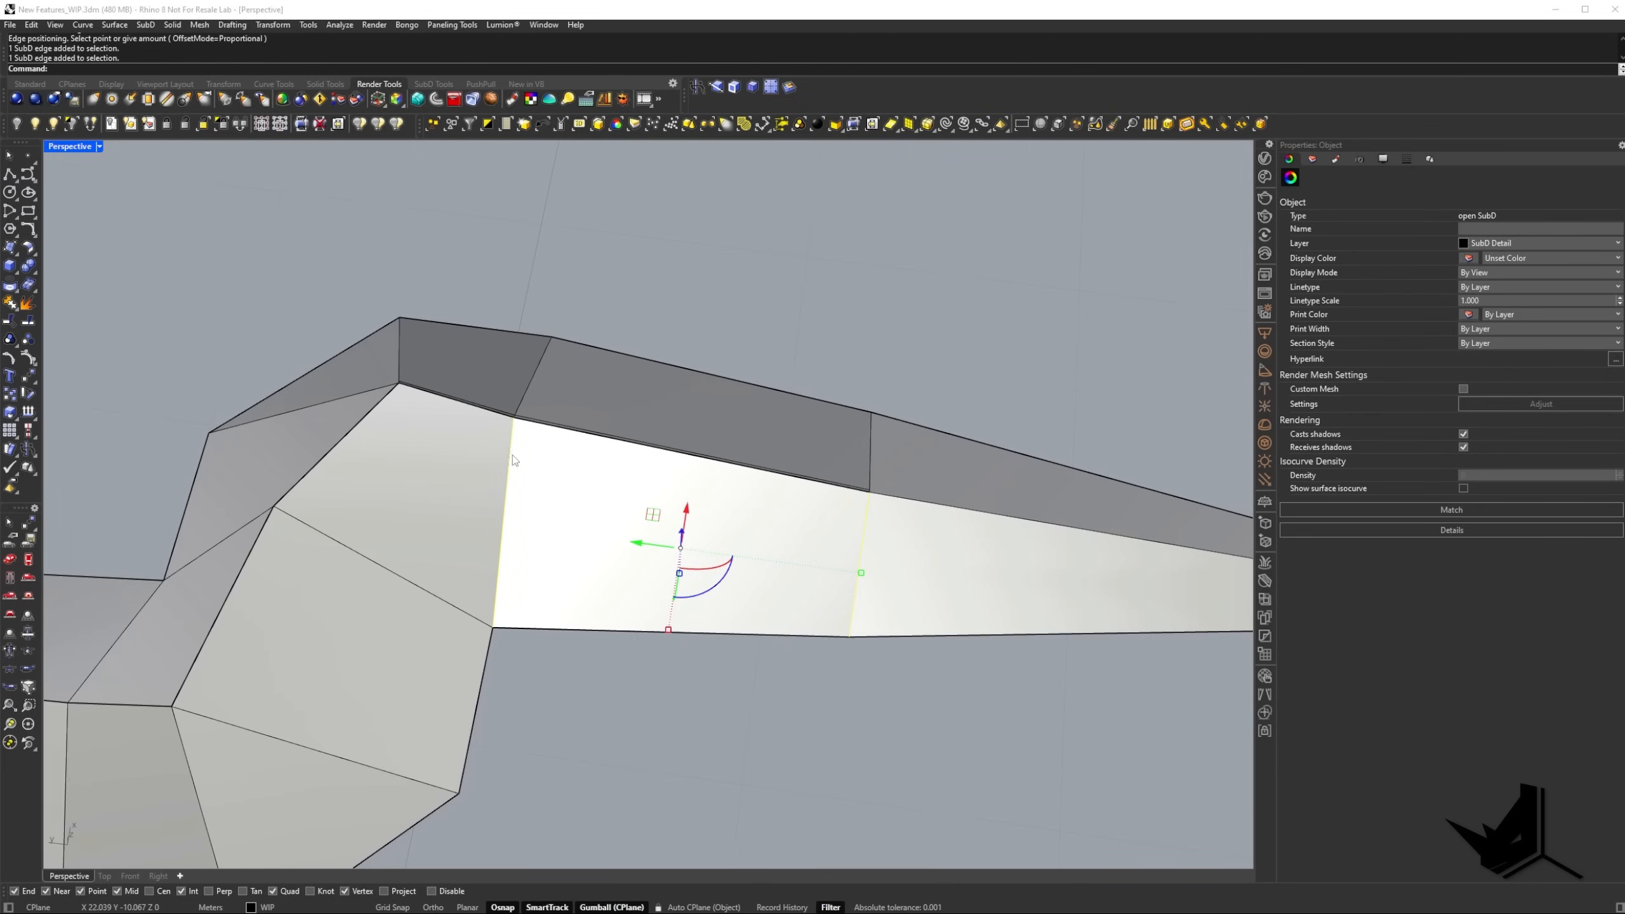
ctrl+shift+click(387, 399)
text(InsertEdge)
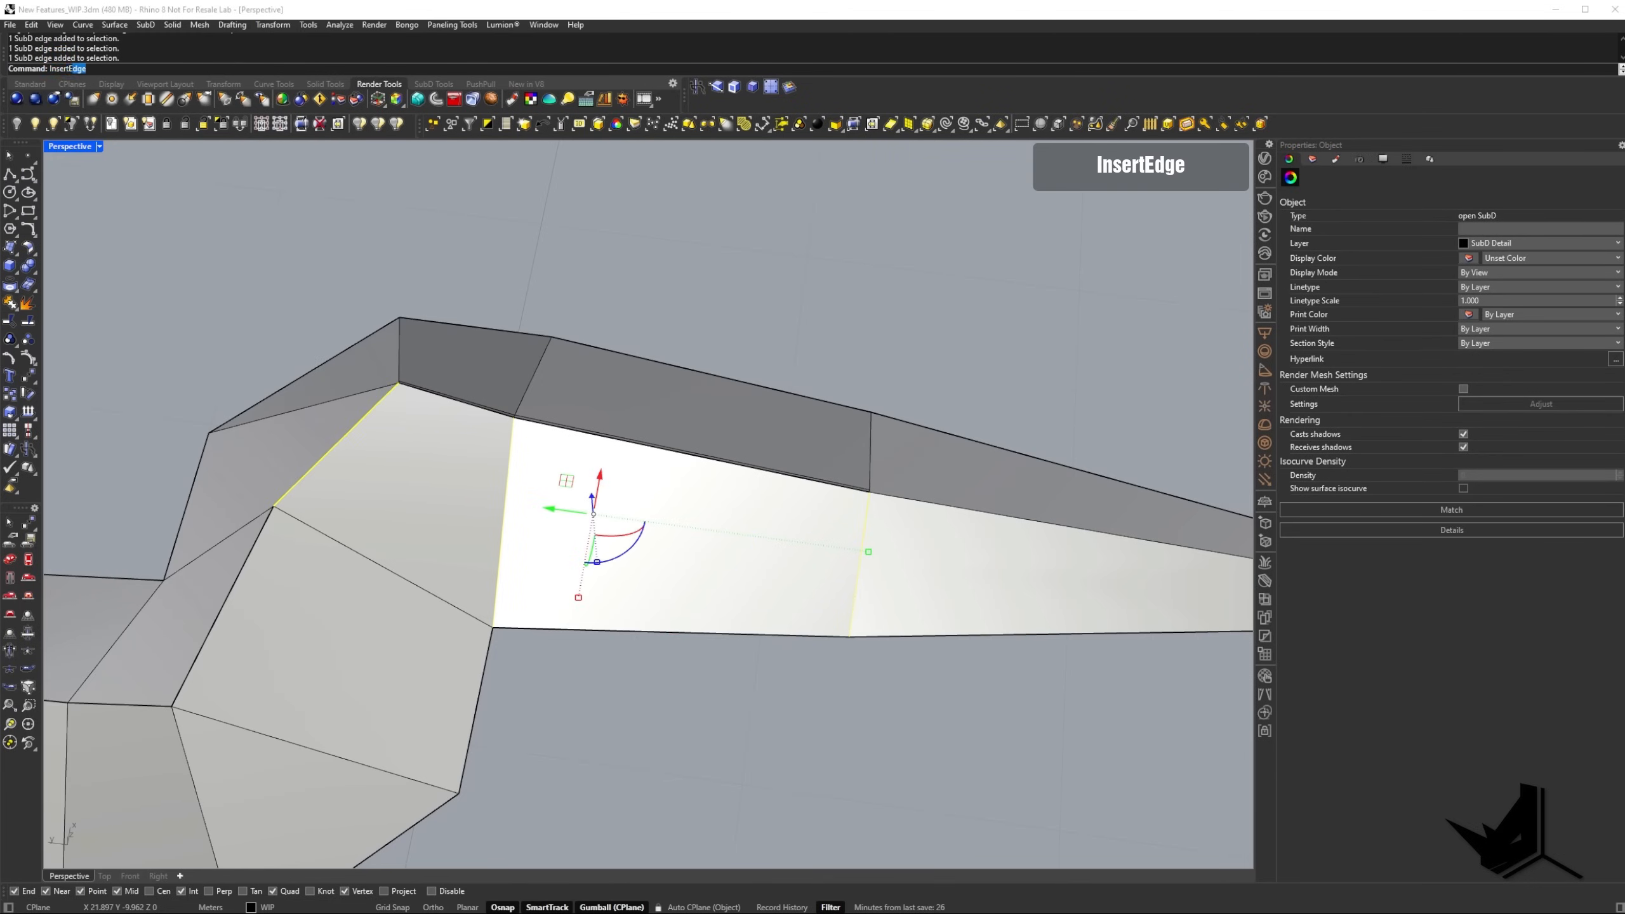
key(Return)
scroll(499, 500, up, 5)
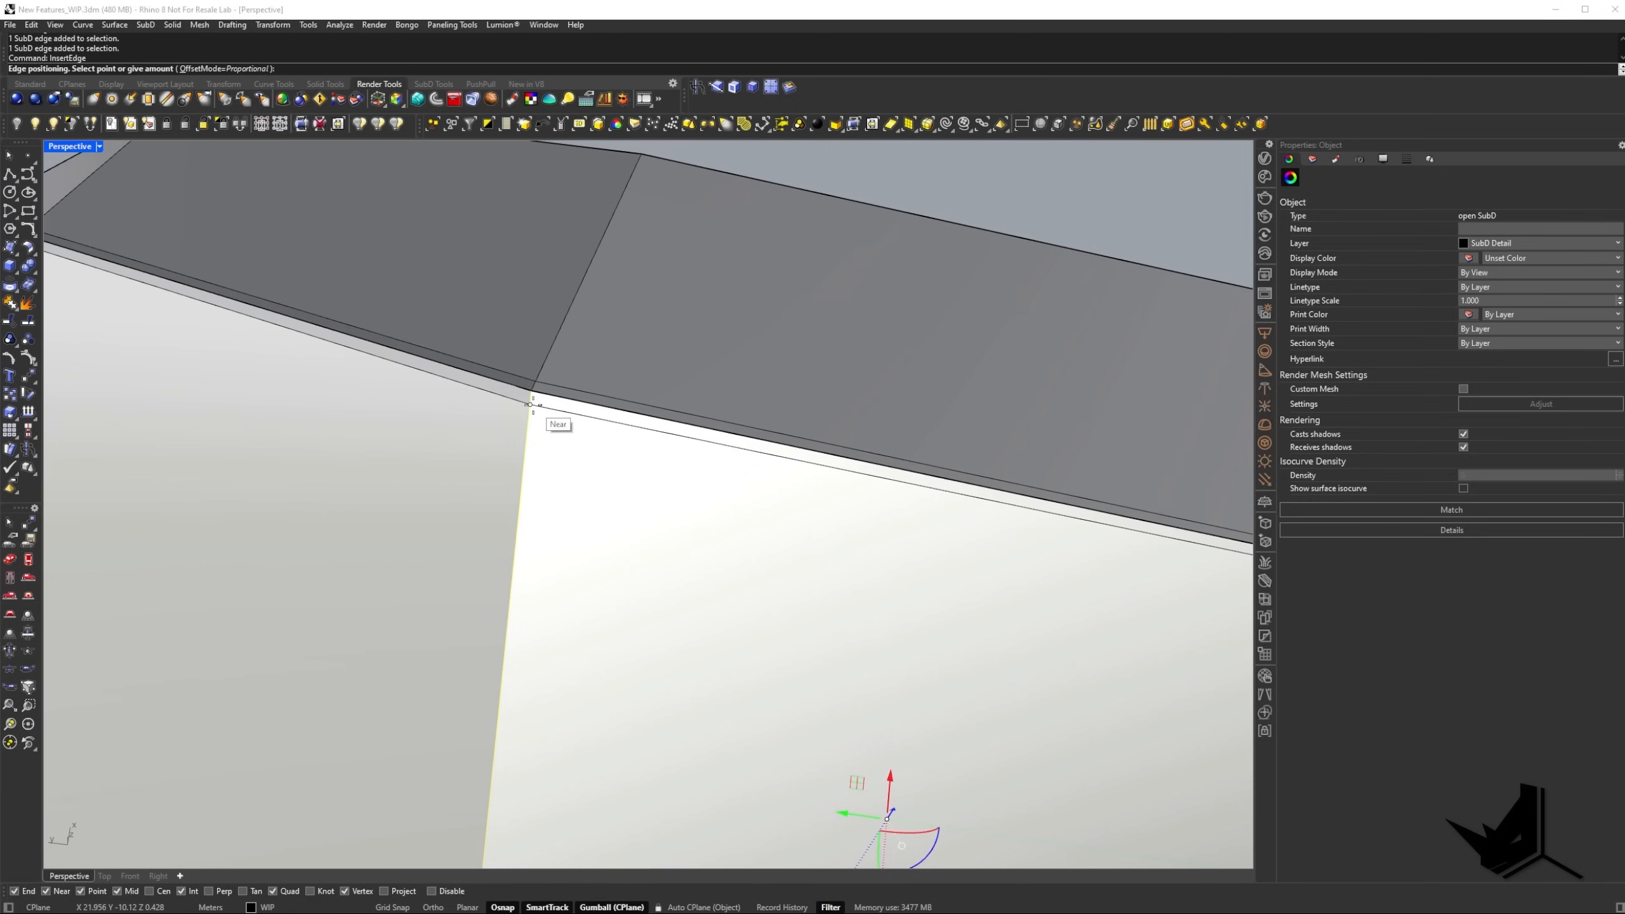
click(531, 405)
Examine how the inserted supporting edges shape the ridge and crease junction in smooth and flat display.
key(Tab)
scroll(494, 439, down, 6)
right_drag(493, 439, 586, 524)
key(Tab)
key(Tab)
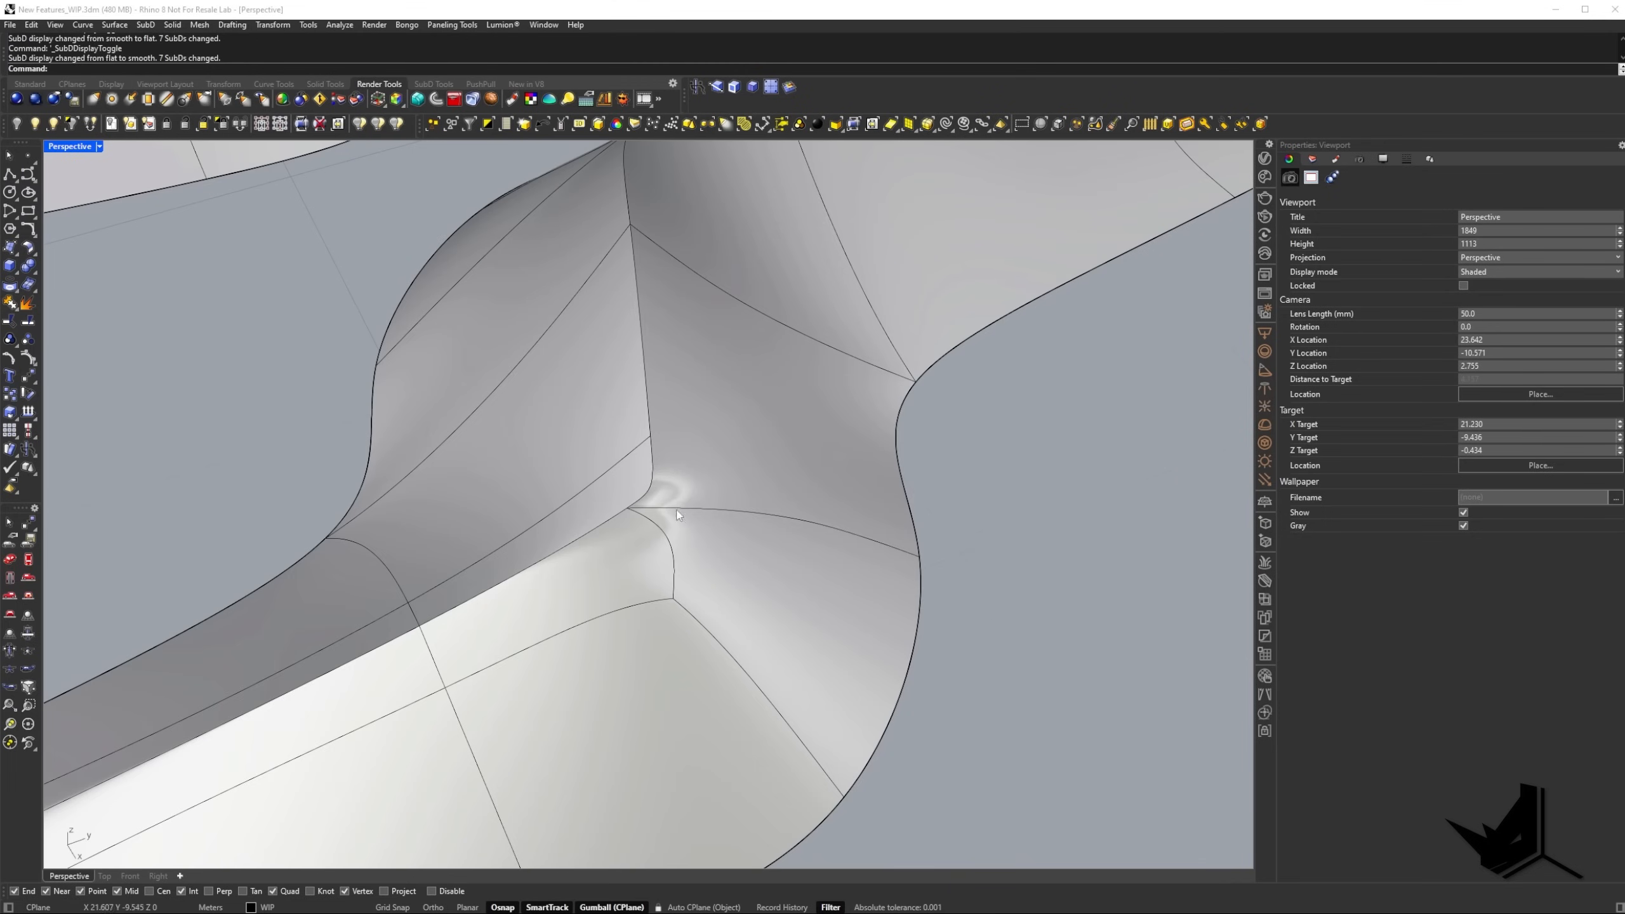
right_drag(662, 564, 717, 543)
key(Tab)
Mark the crease junction on a screen capture and compare it with the smooth and flat display of the SubD.
key(Print)
drag(560, 332, 805, 570)
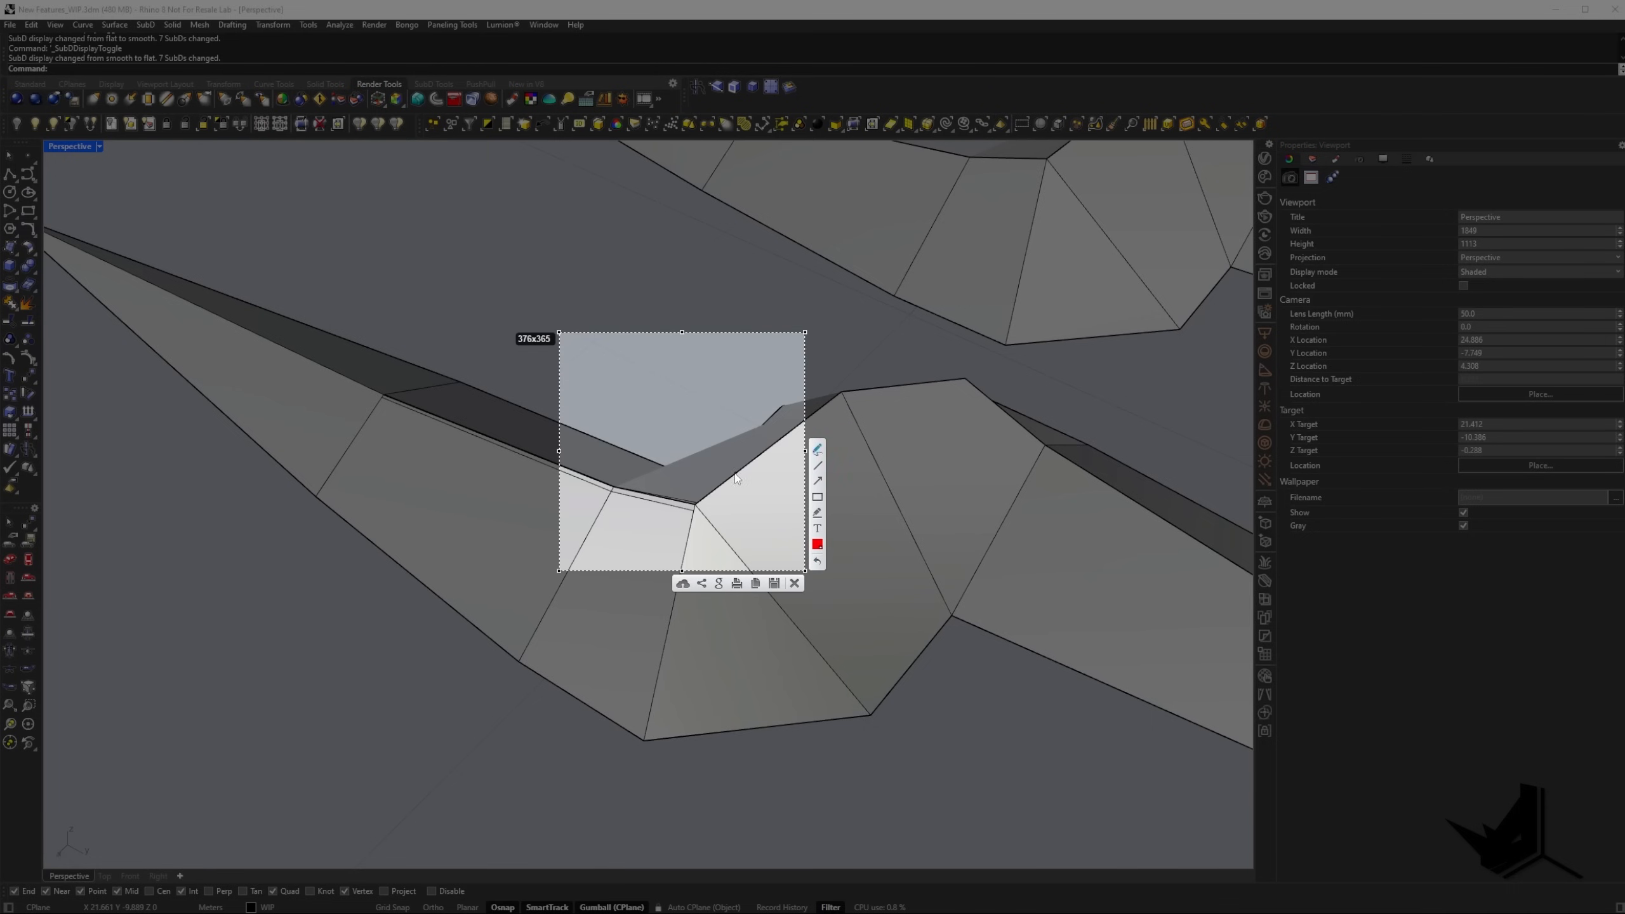
drag(735, 479, 695, 506)
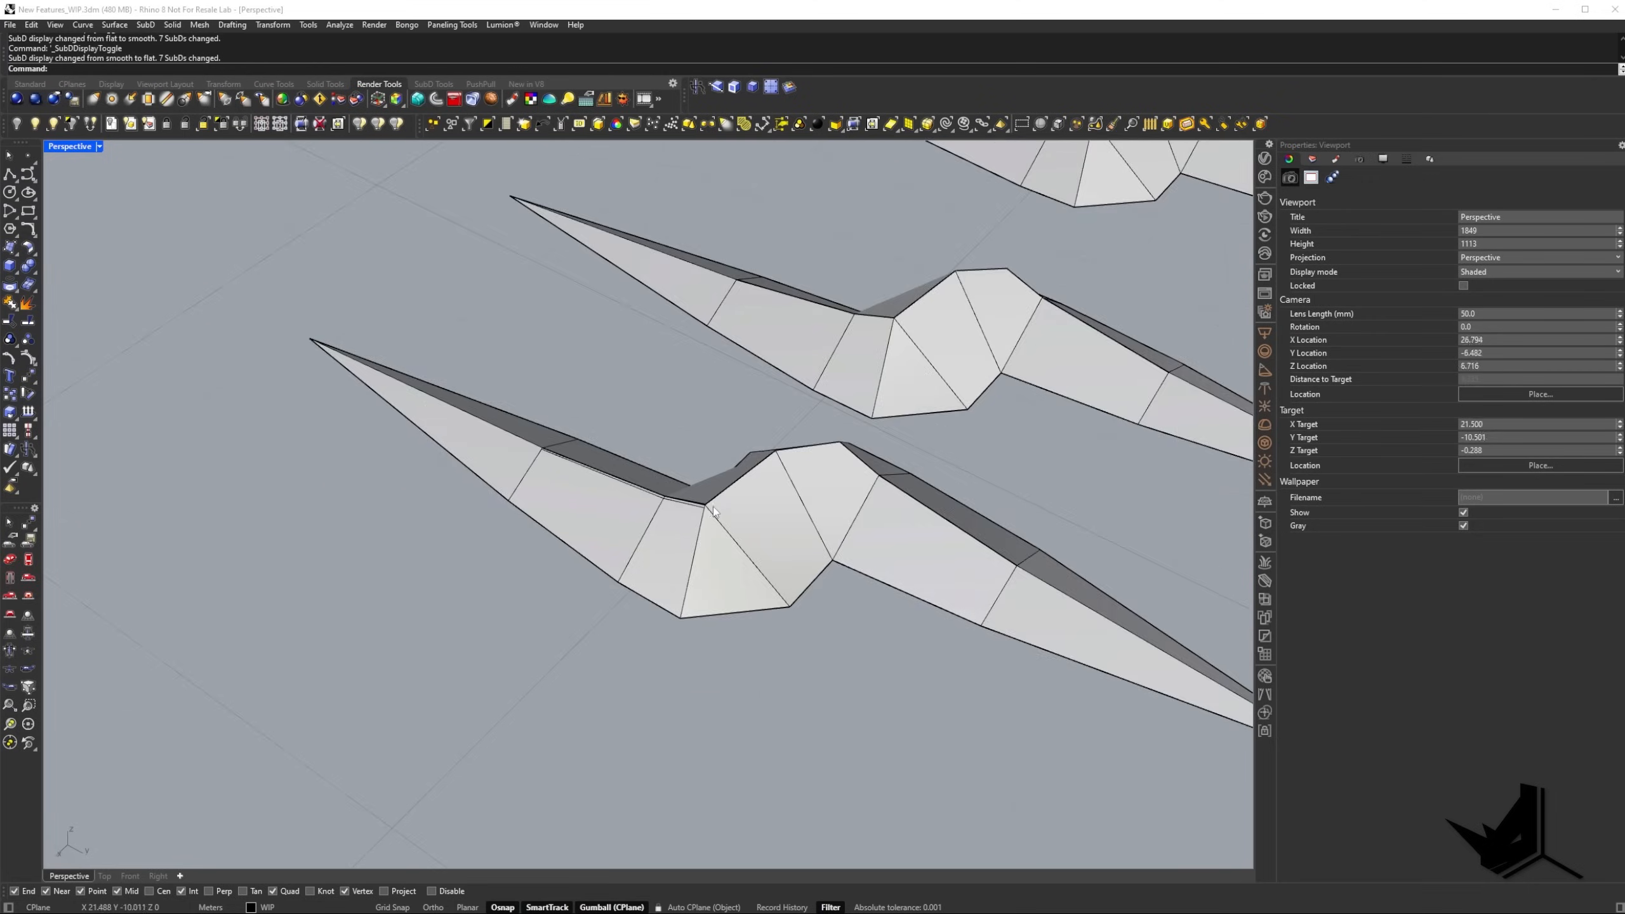
key(Tab)
scroll(665, 507, up, 5)
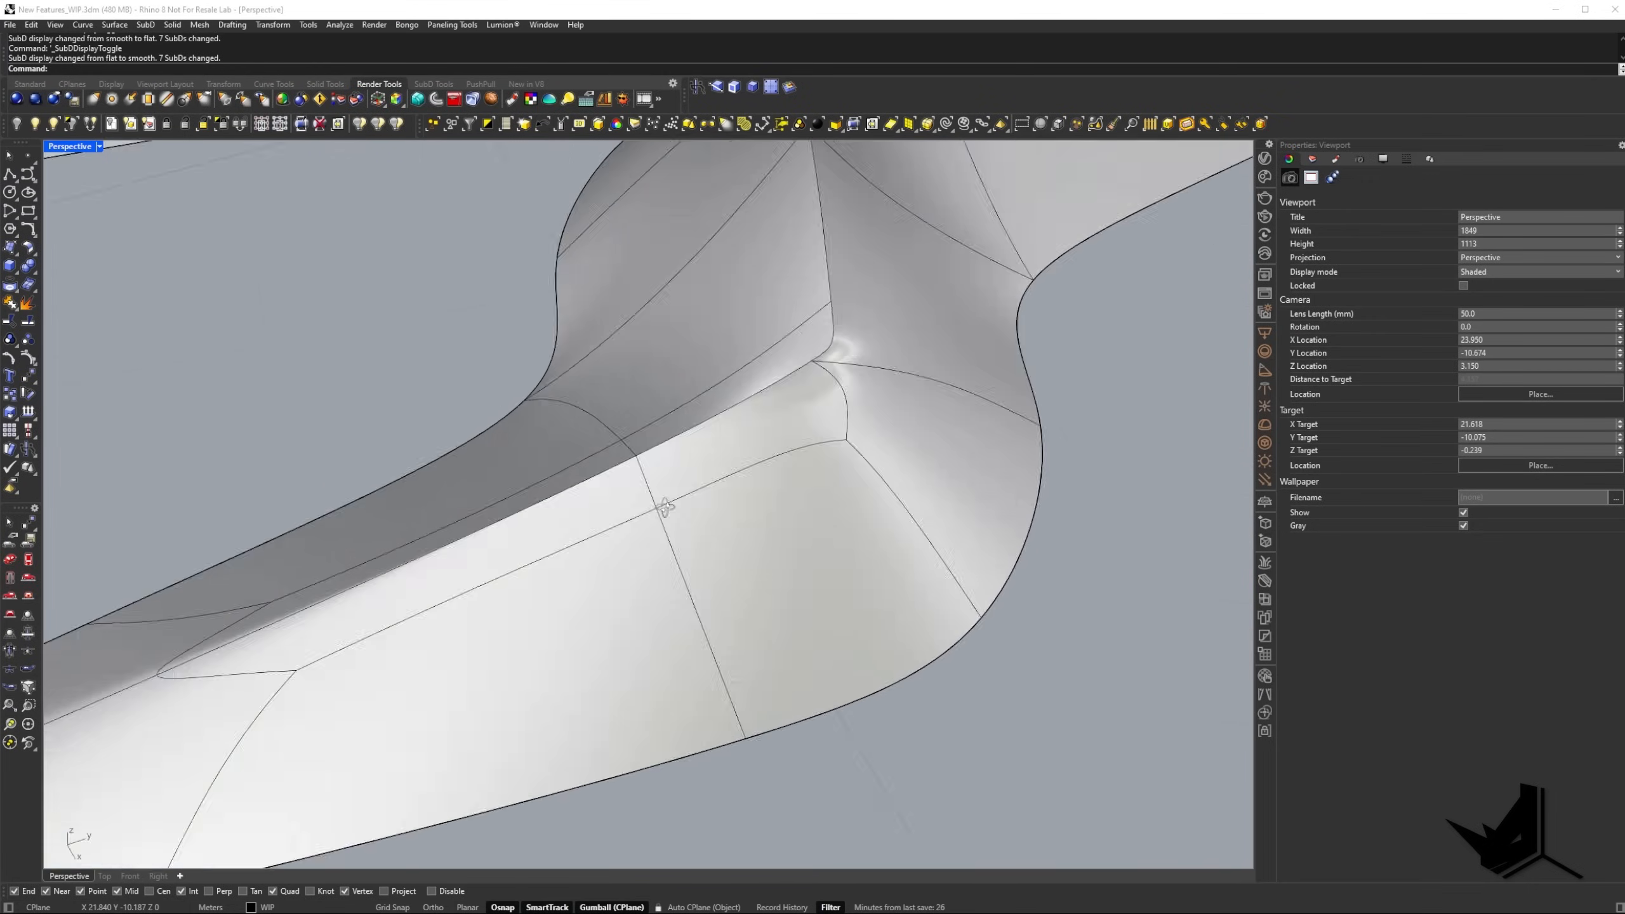
right_drag(666, 507, 732, 501)
scroll(732, 501, down, 8)
key(Tab)
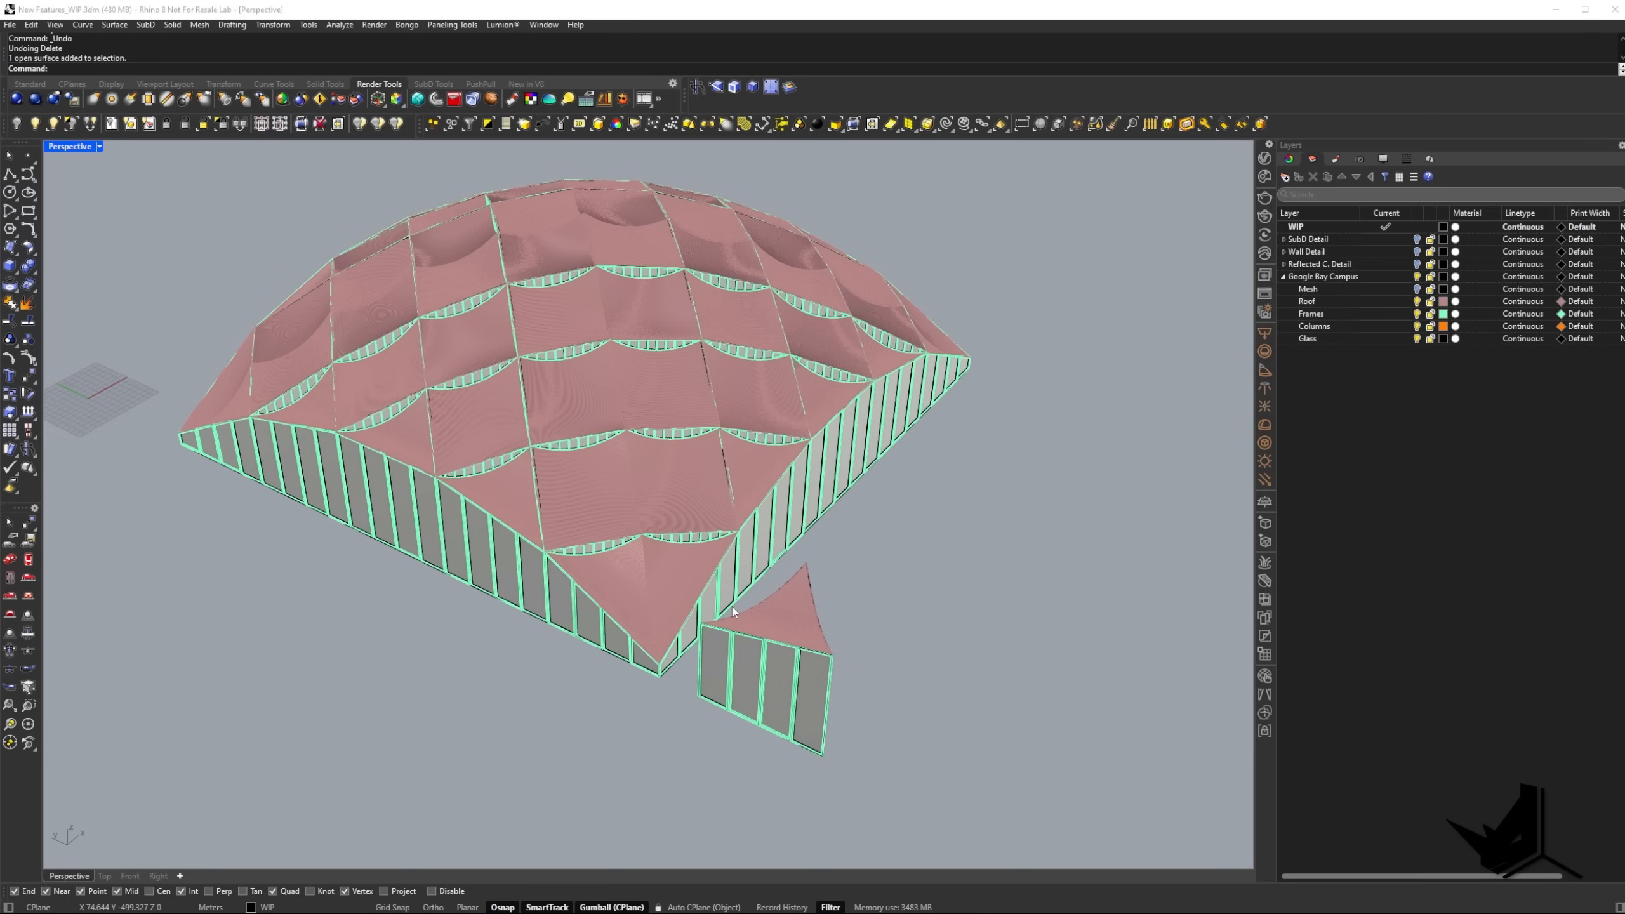
Examine the surfaces and polysurfaces that make up the glazing and frames along the dome building's facade.
scroll(499, 589, up, 5)
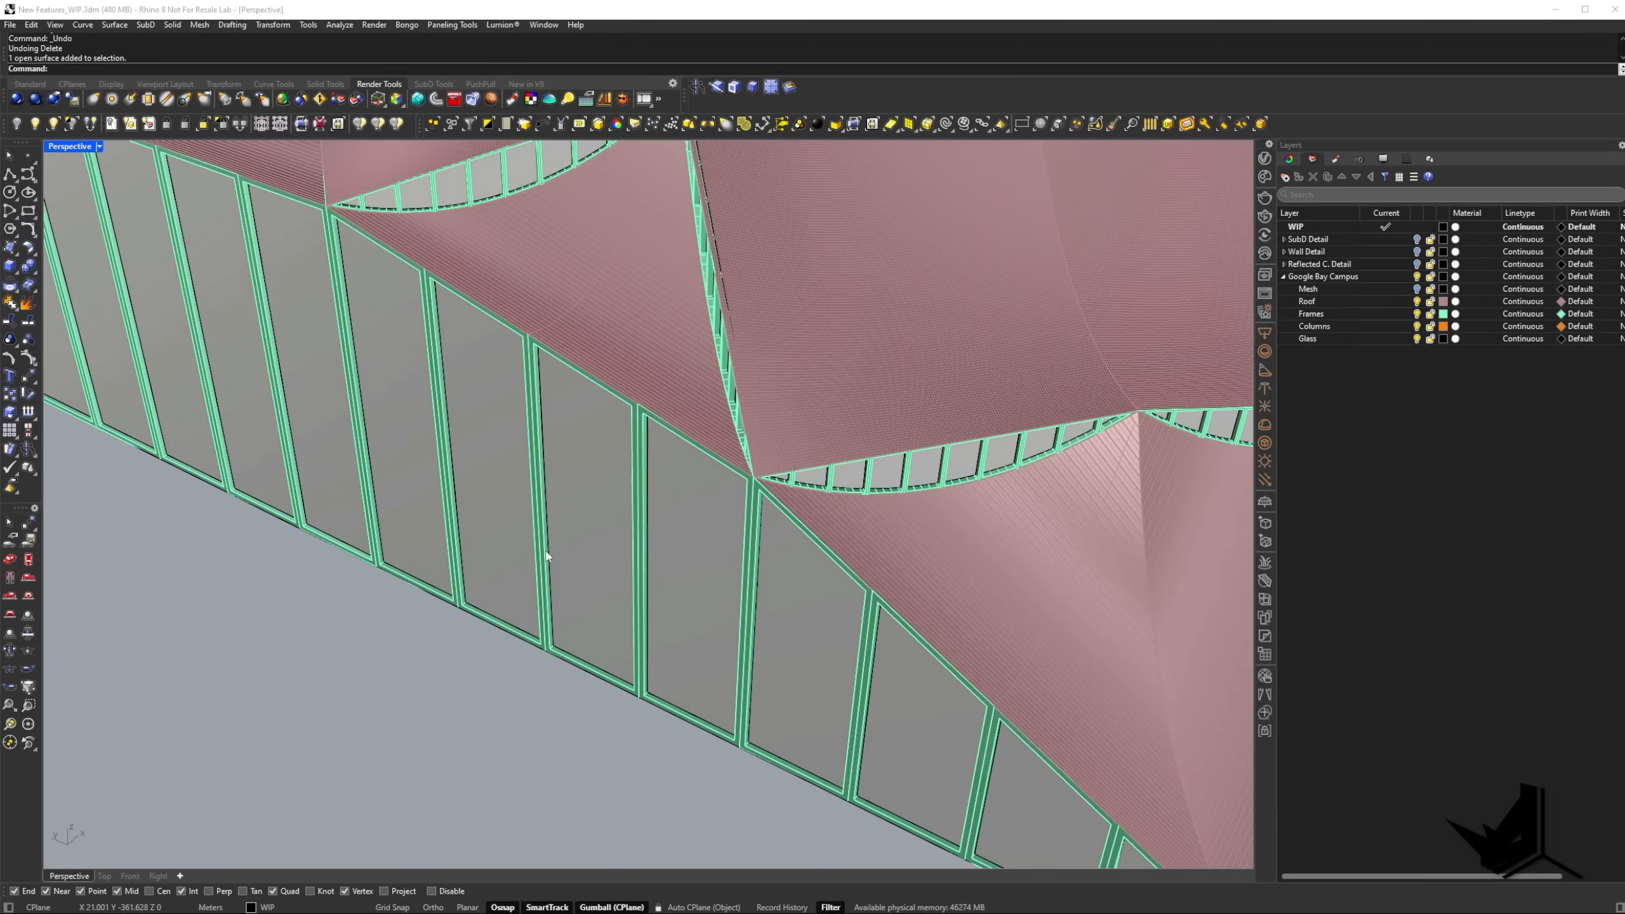
click(557, 544)
scroll(576, 461, up, 3)
click(526, 395)
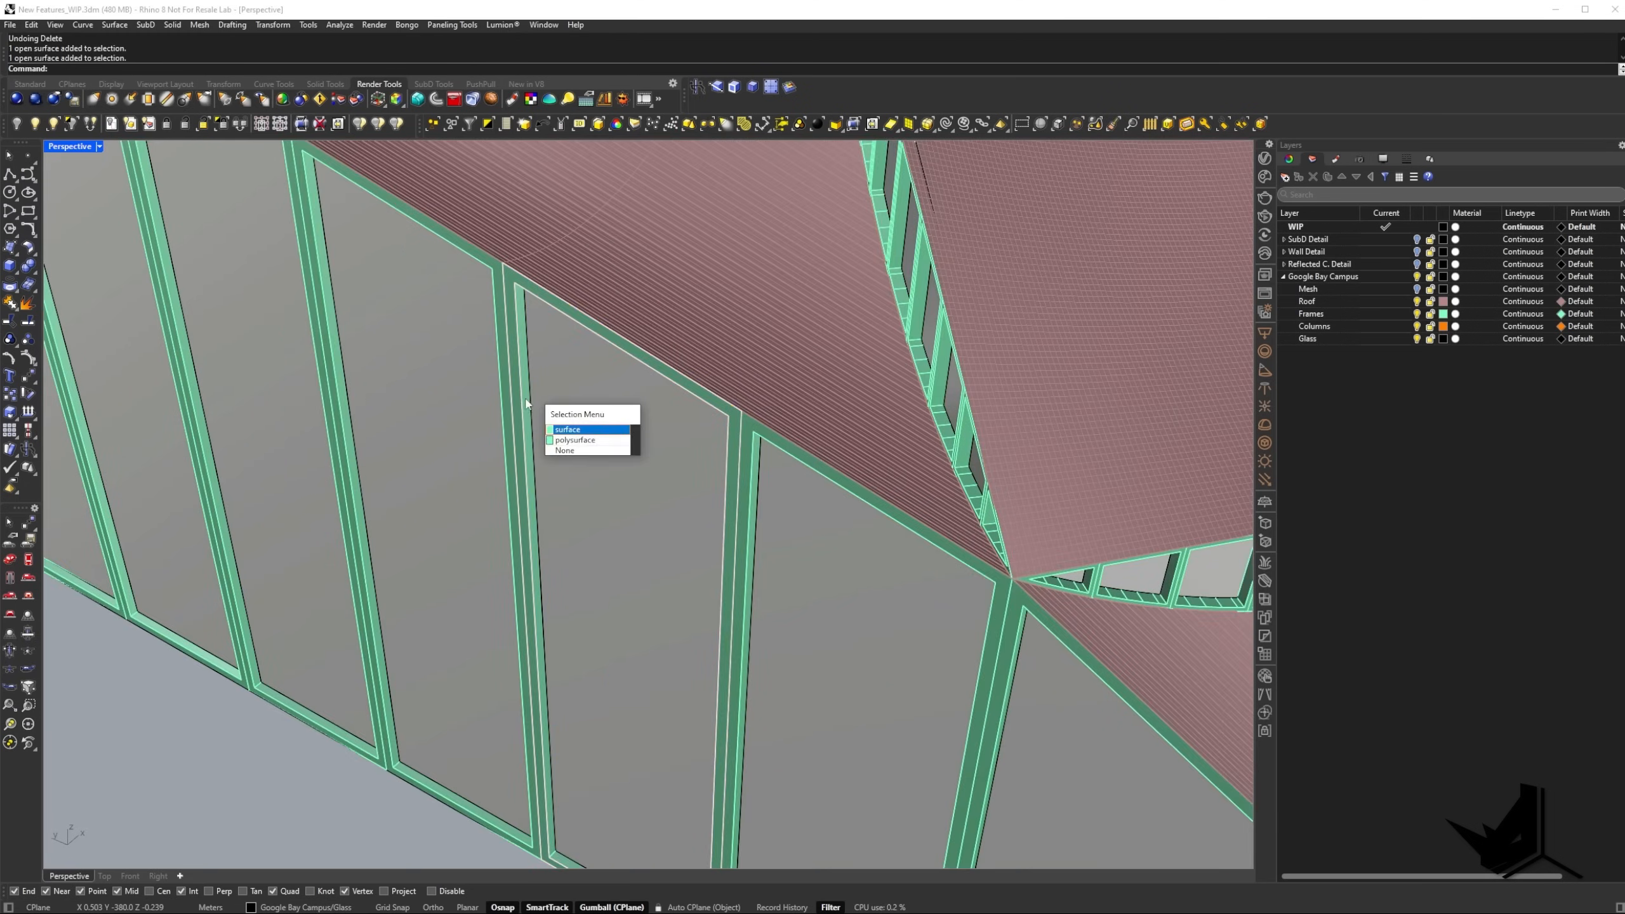
key(Escape)
scroll(529, 398, down, 8)
shift+right_drag(548, 425, 622, 511)
scroll(697, 557, down, 5)
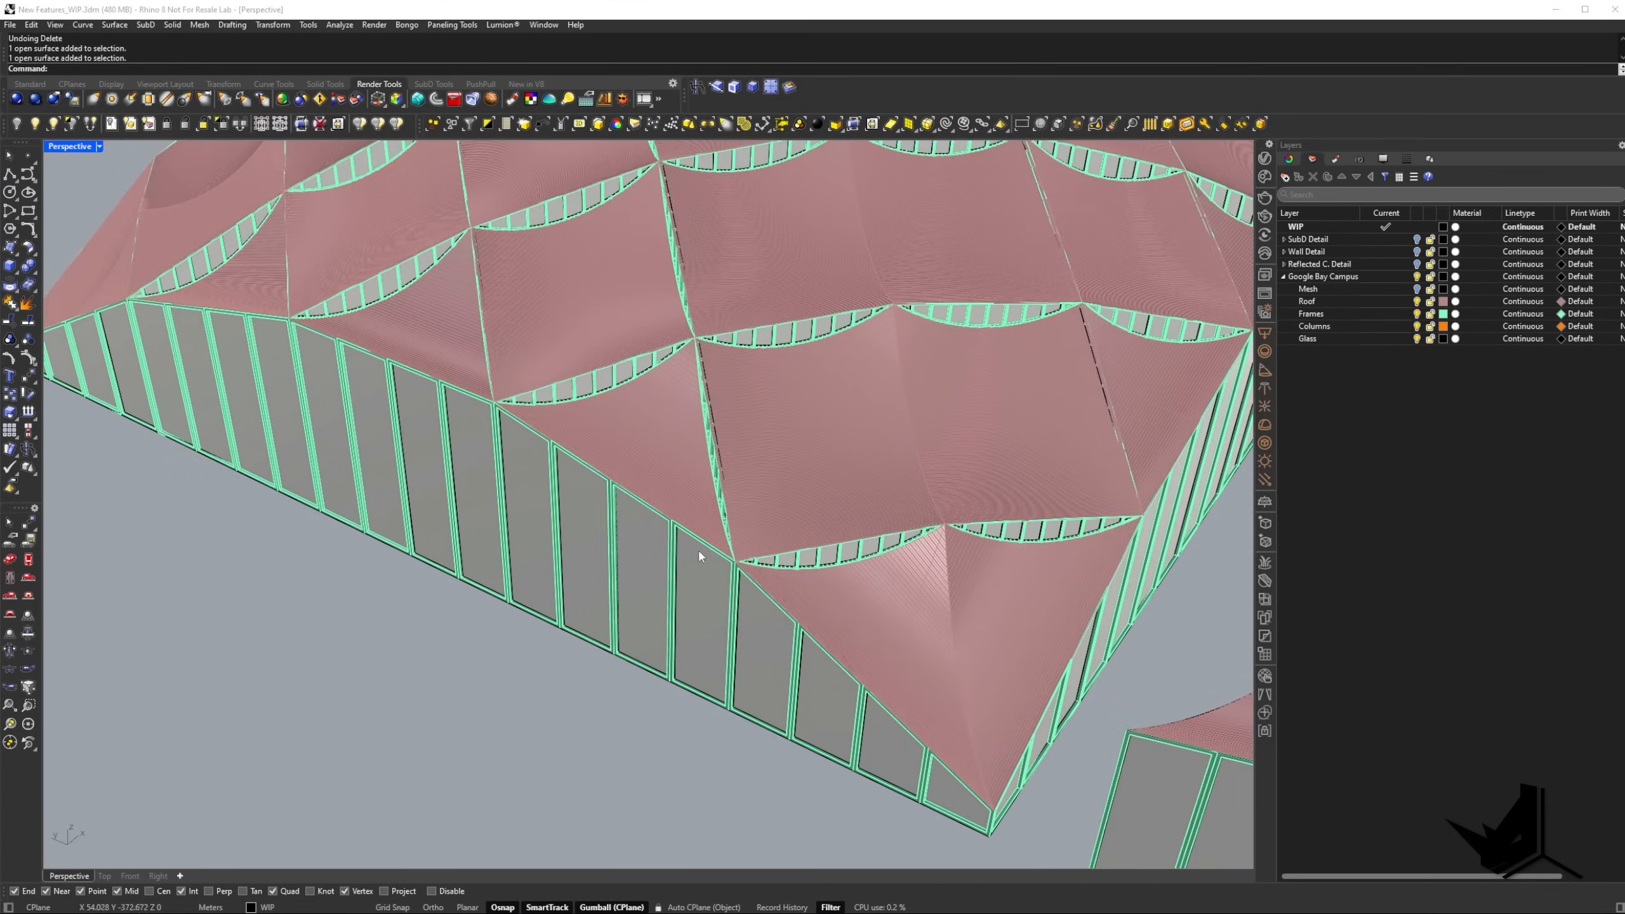
Examine the roof and facade pieces of the small detached module beside the dome building.
right_drag(699, 548, 773, 563)
scroll(714, 560, up, 5)
scroll(715, 560, down, 6)
click(664, 551)
click(668, 597)
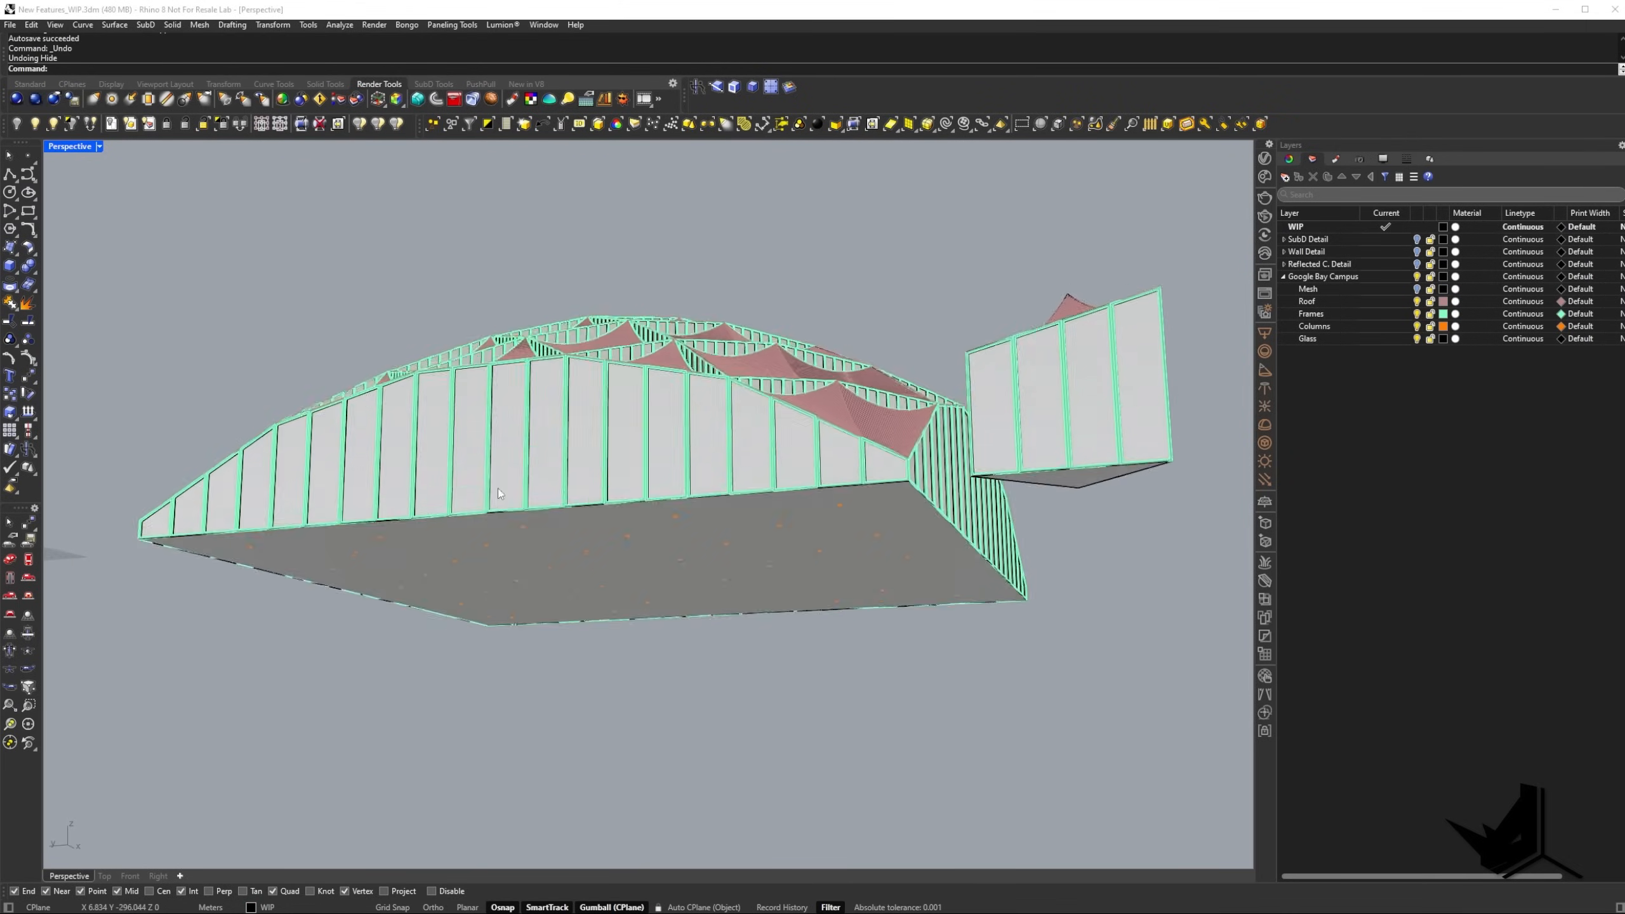
Hide the large floor surface on the underside of the dome building.
right_drag(498, 487, 654, 506)
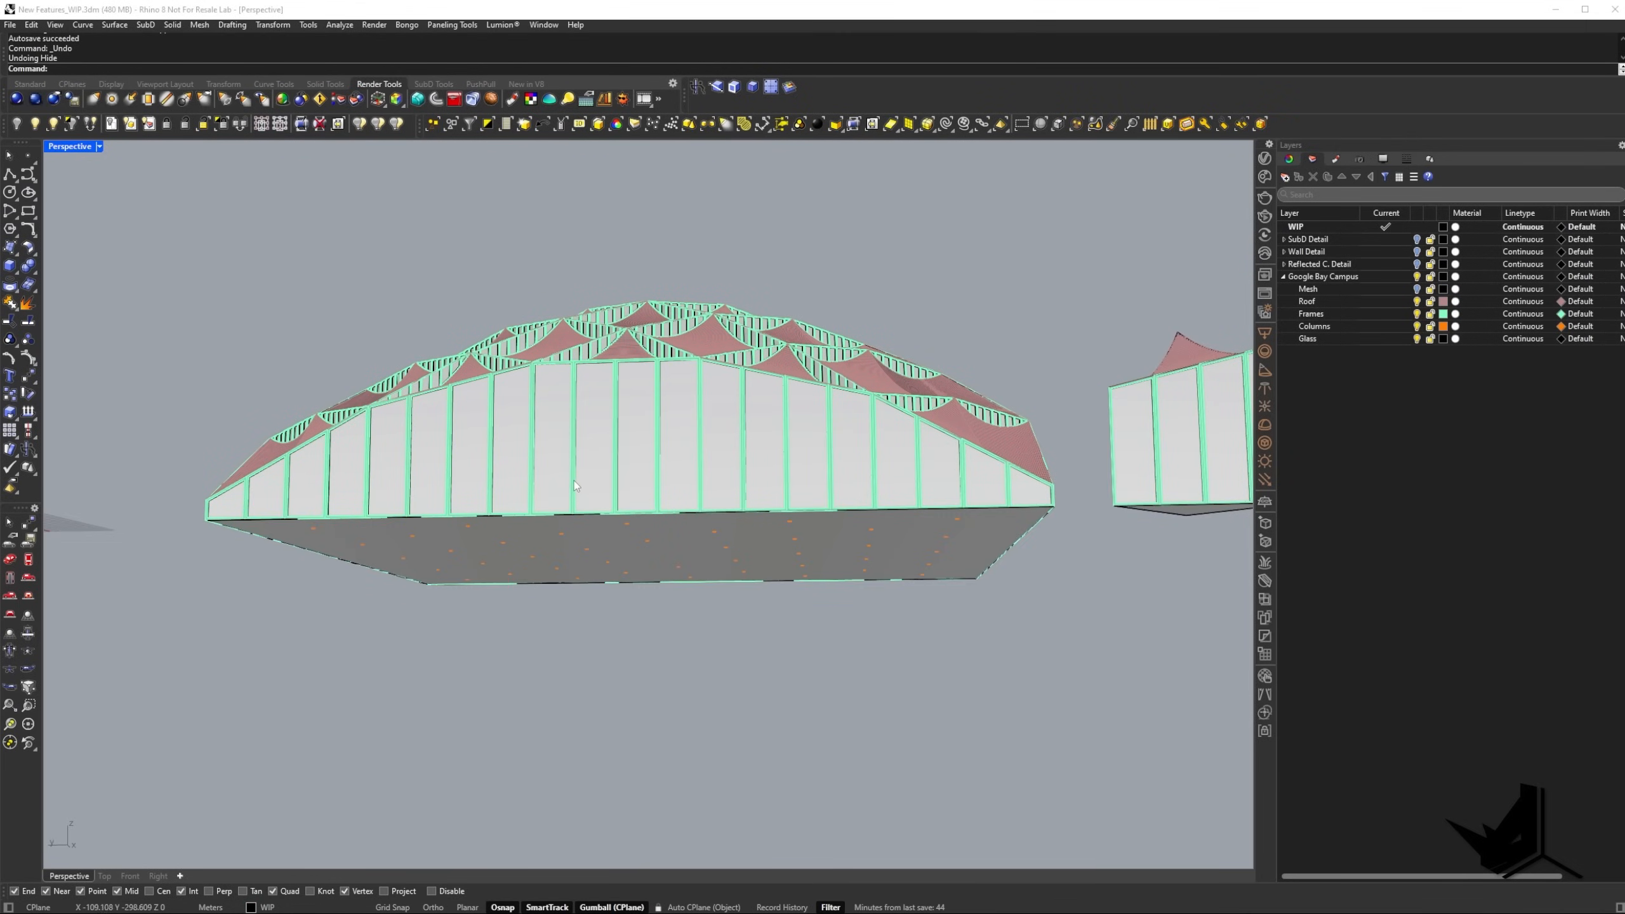
right_drag(674, 563, 642, 526)
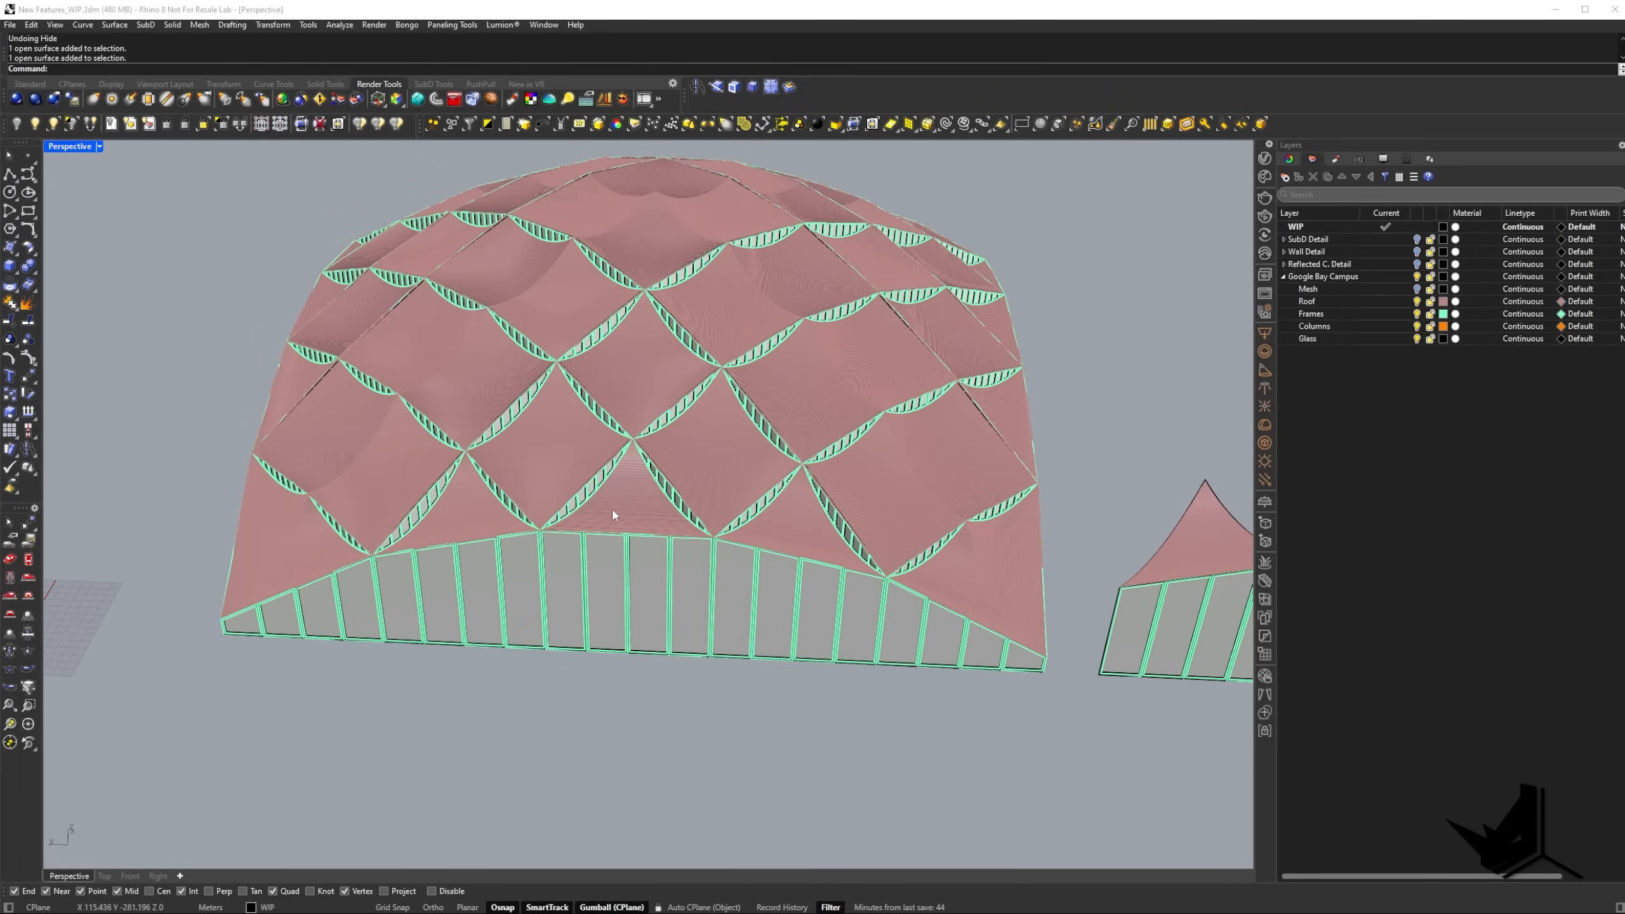
right_drag(612, 509, 615, 398)
click(669, 452)
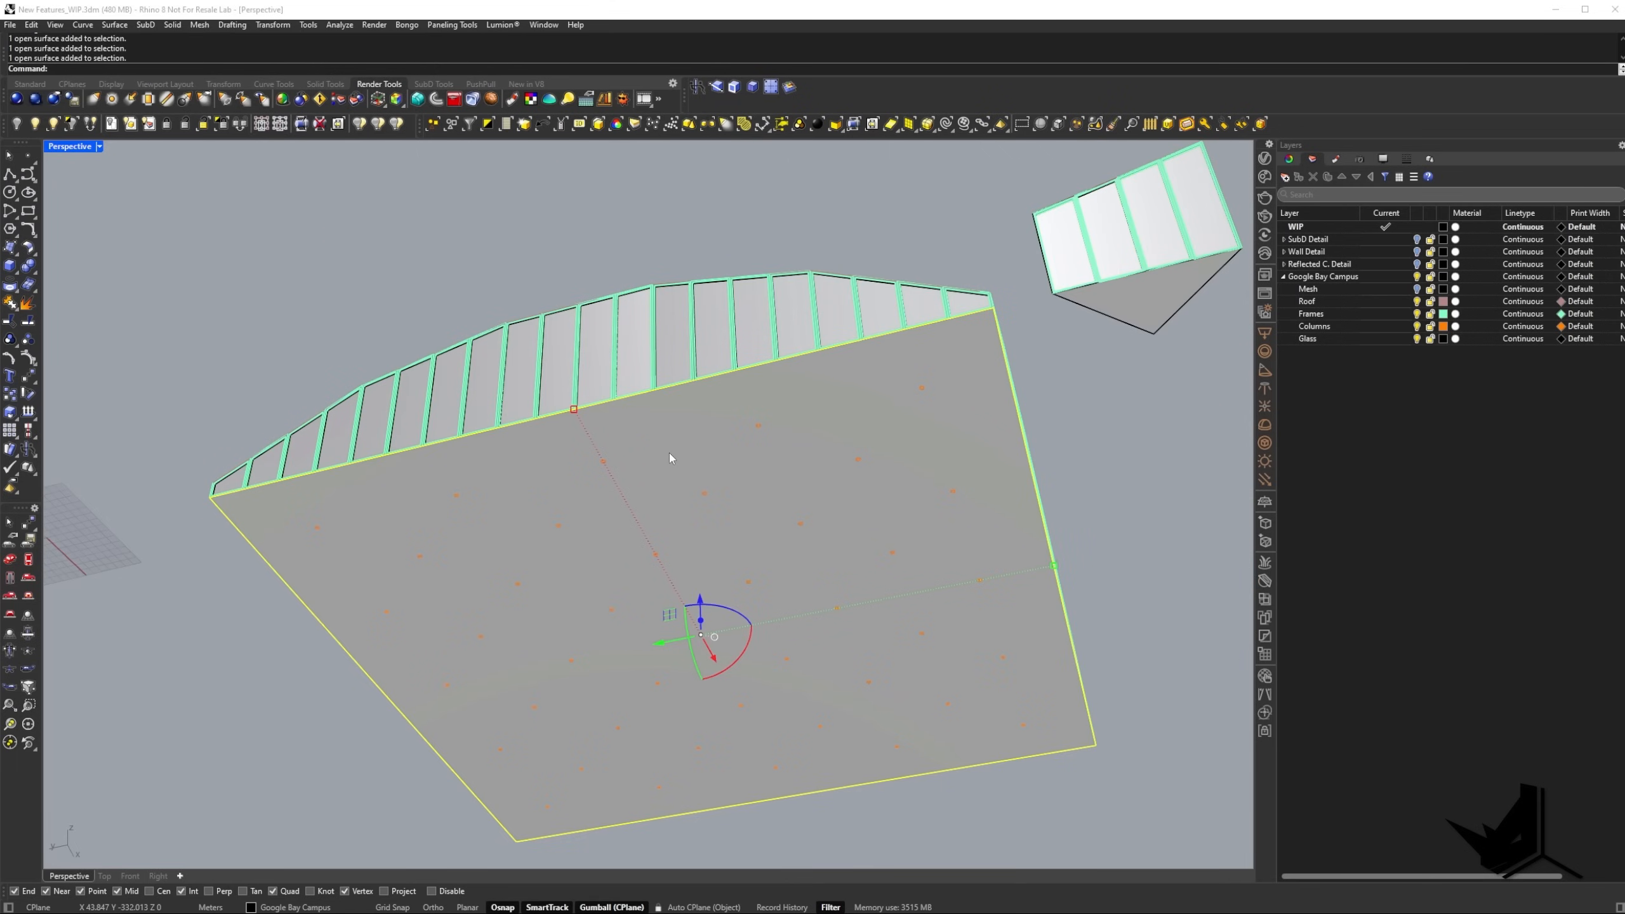
click(15, 126)
Run ShrinkWrap on the whole dome building with target edge length 3.00, hole filling off and preview on.
right_drag(747, 453, 652, 512)
drag(211, 228, 889, 676)
text(ShrinkWrap)
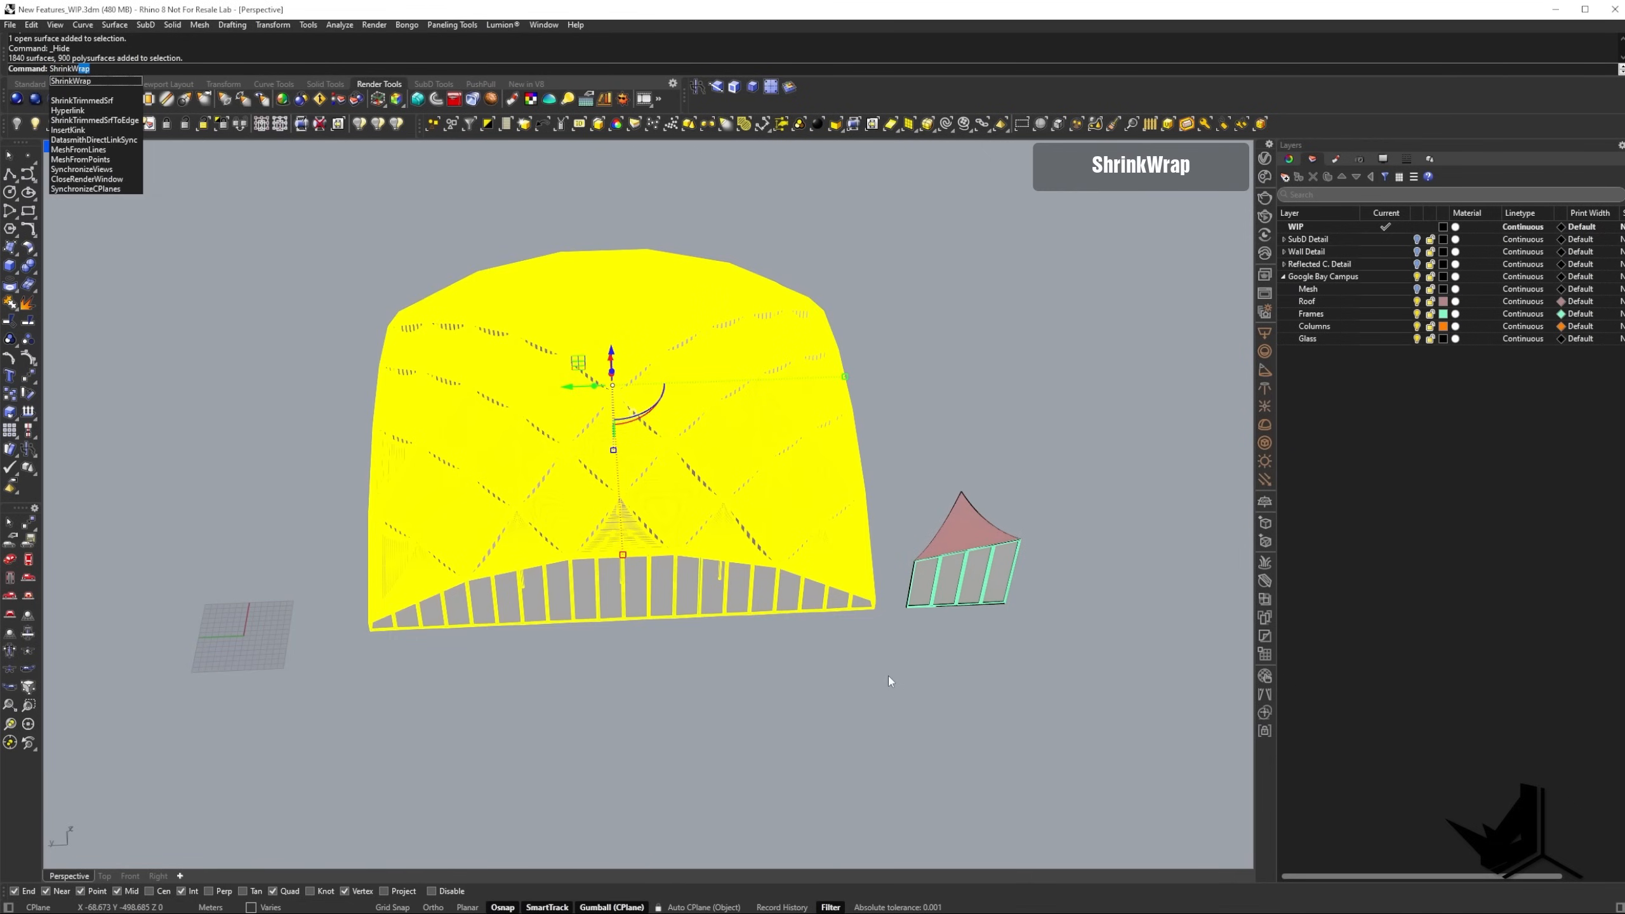
key(Return)
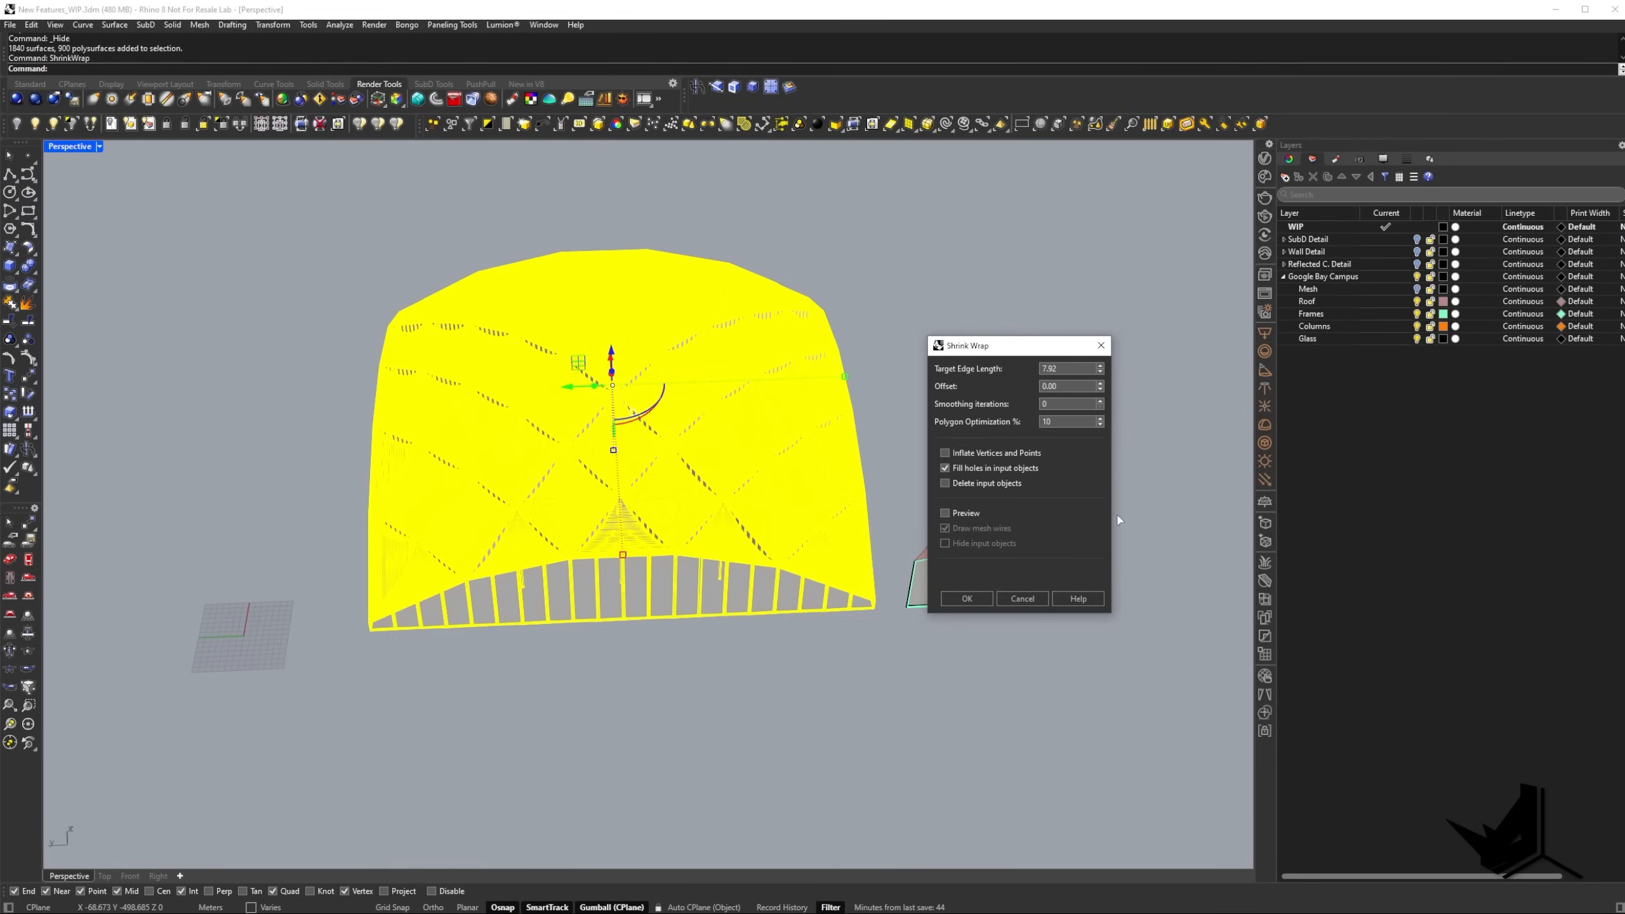
drag(1011, 348, 952, 215)
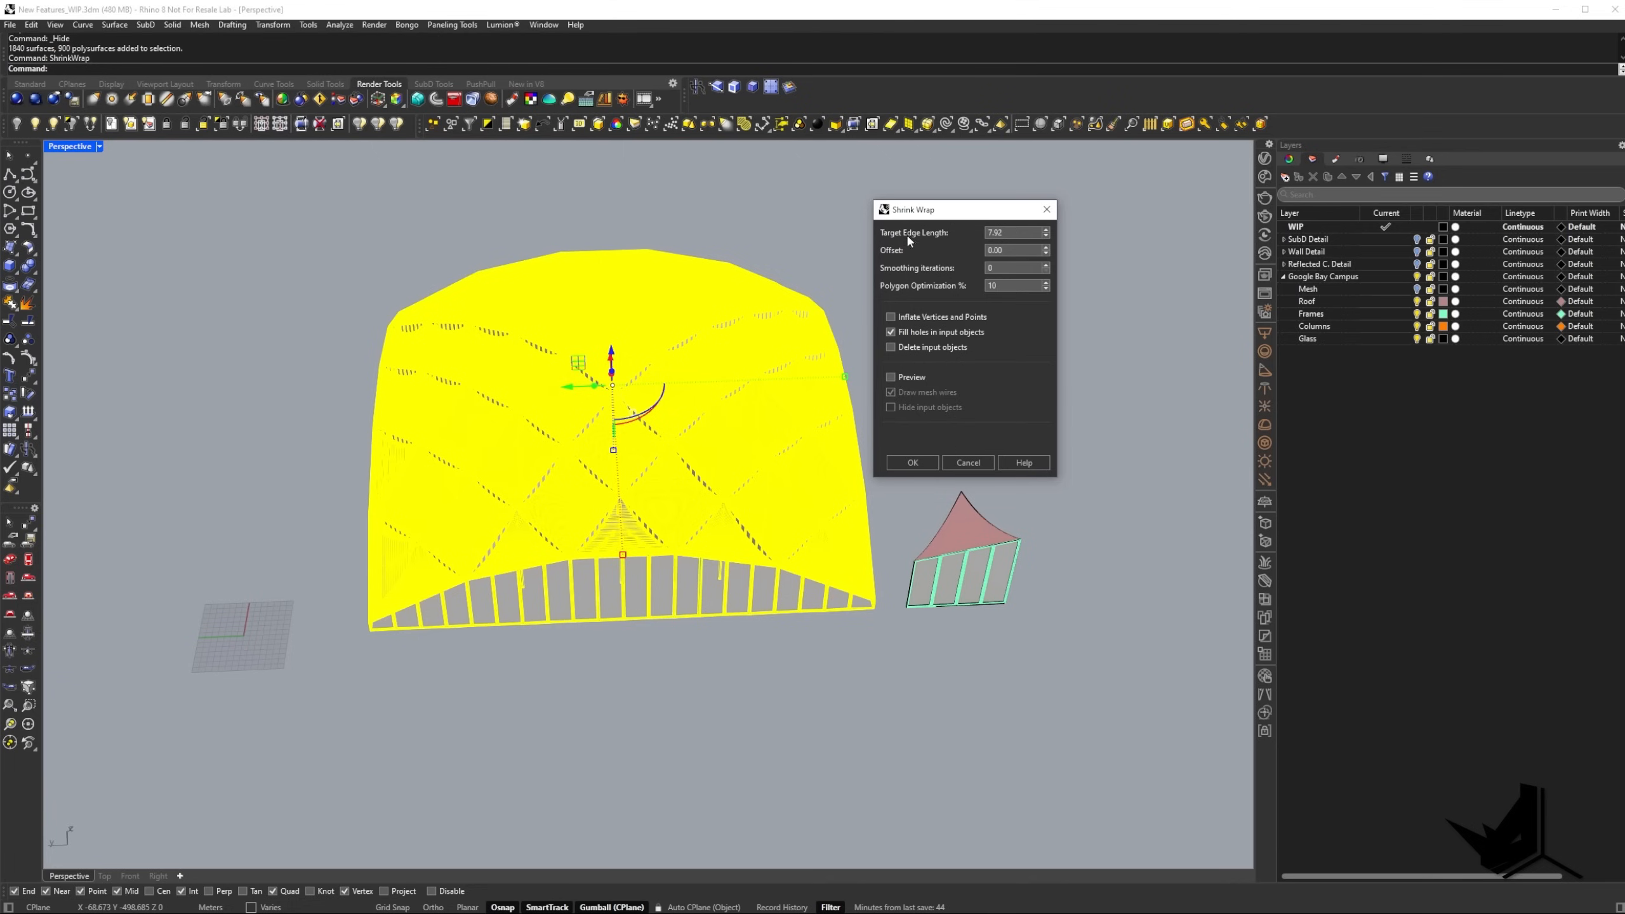
click(990, 233)
click(891, 376)
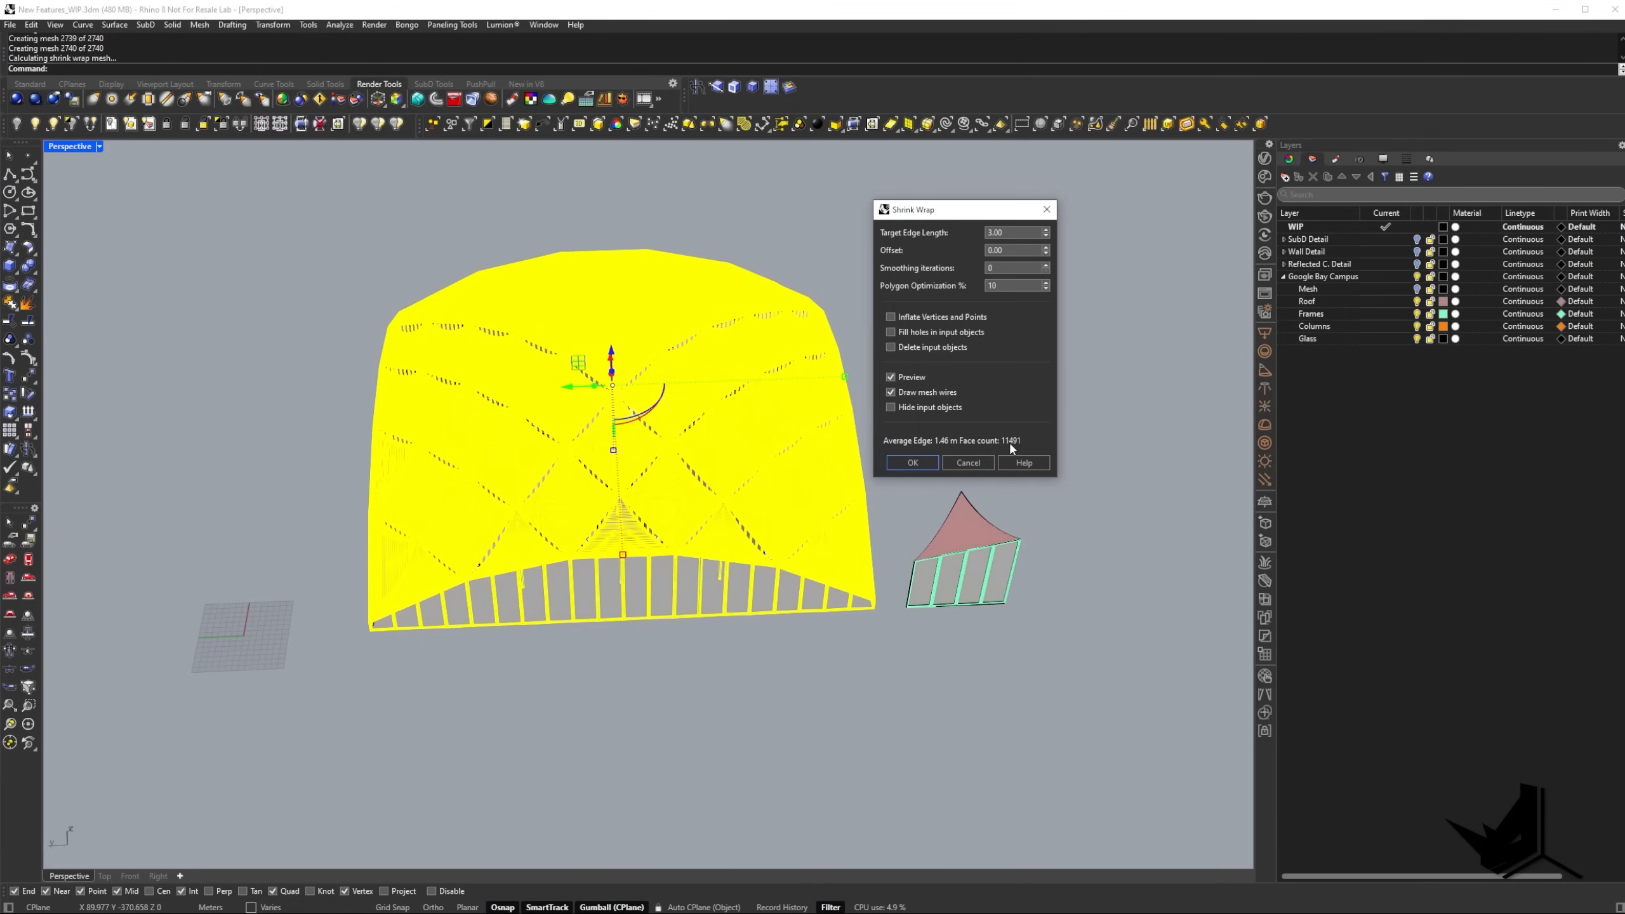
mouse_move(616, 608)
right_down()
mouse_move(600, 431)
mouse_move(584, 479)
mouse_move(599, 620)
right_up()
click(913, 462)
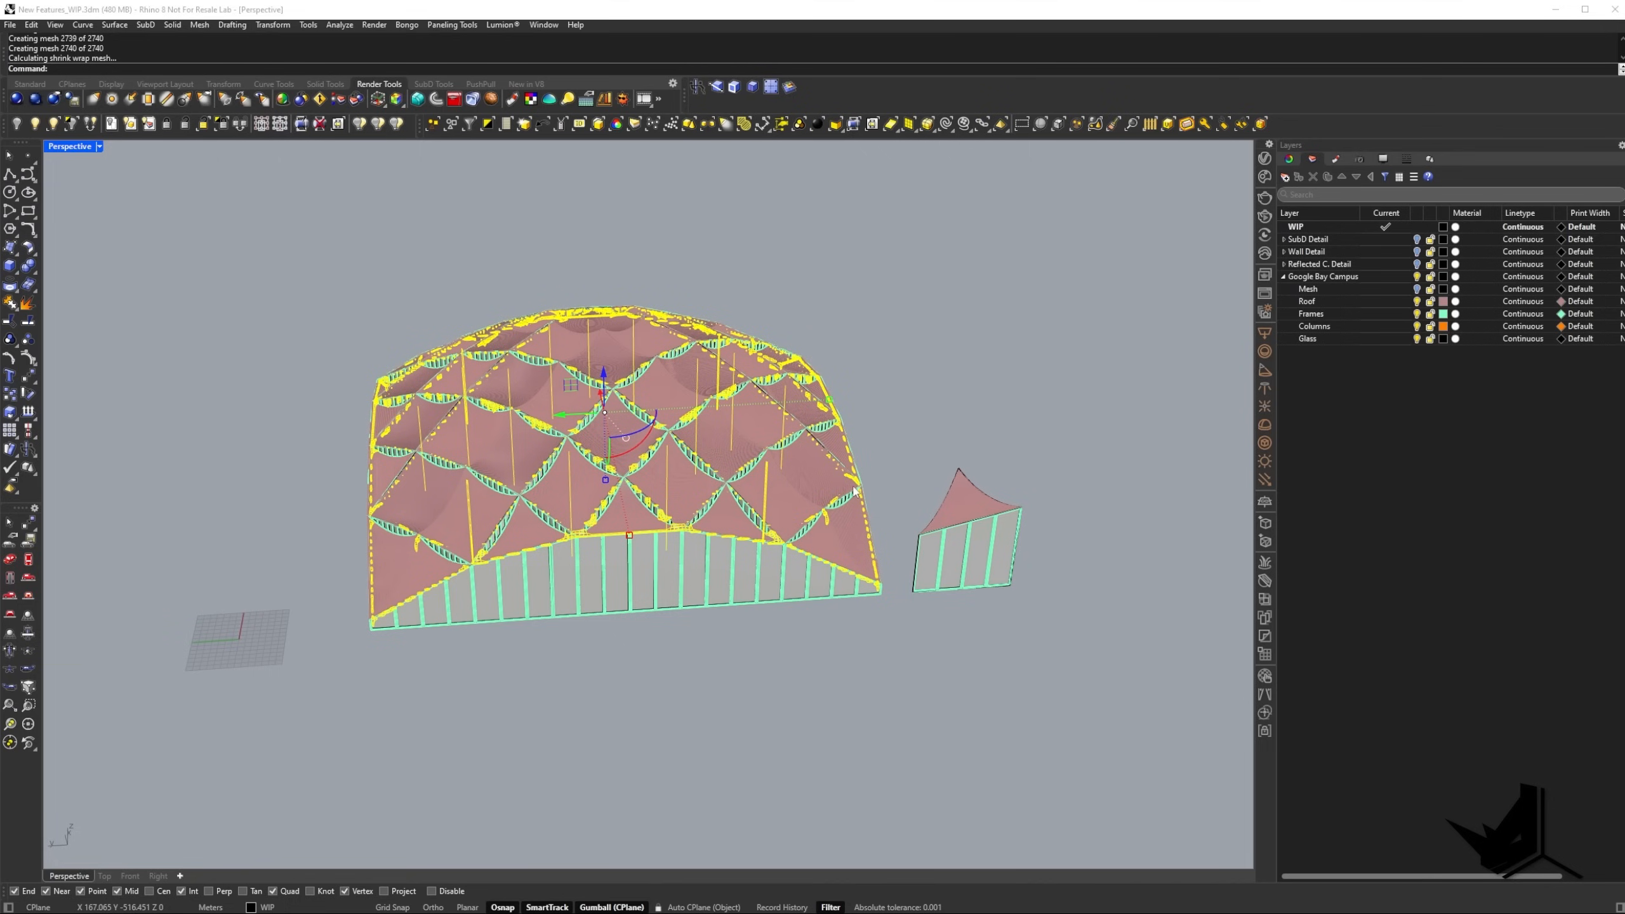
Move the shrink-wrapped mesh off the dome building to the far side of the grid.
scroll(613, 513, down, 3)
drag(614, 514, 367, 508)
shift+right_drag(368, 508, 627, 492)
right_drag(627, 492, 527, 515)
key(Escape)
Inspect the fragments of the shrink-wrapped mesh and delete the mesh.
scroll(526, 515, up, 8)
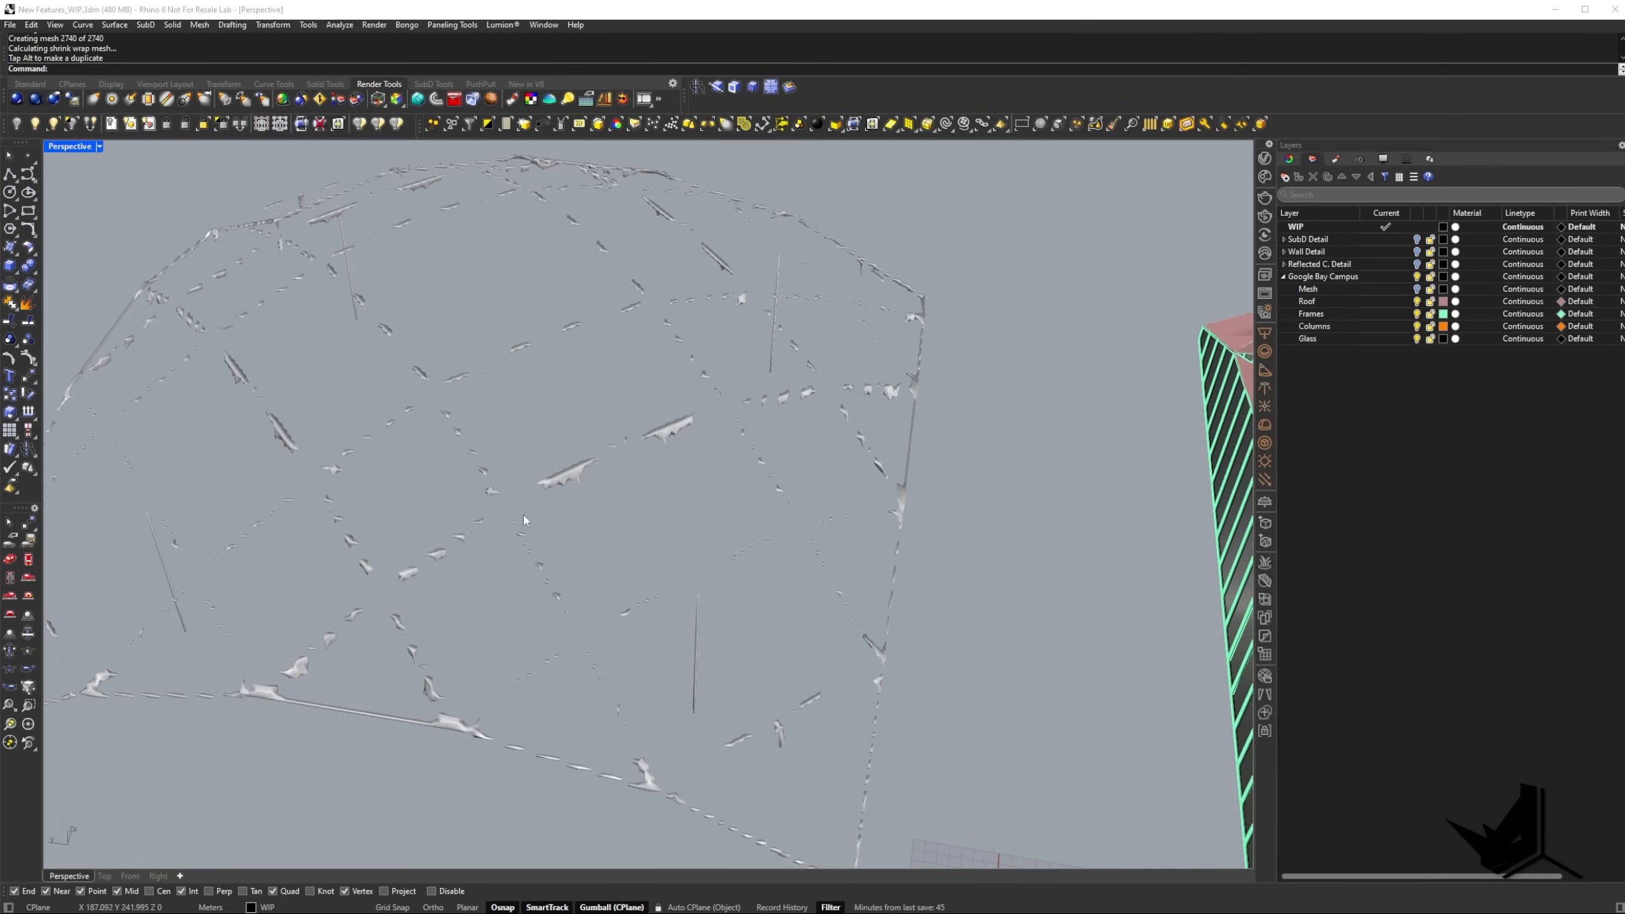
scroll(574, 507, down, 5)
click(575, 511)
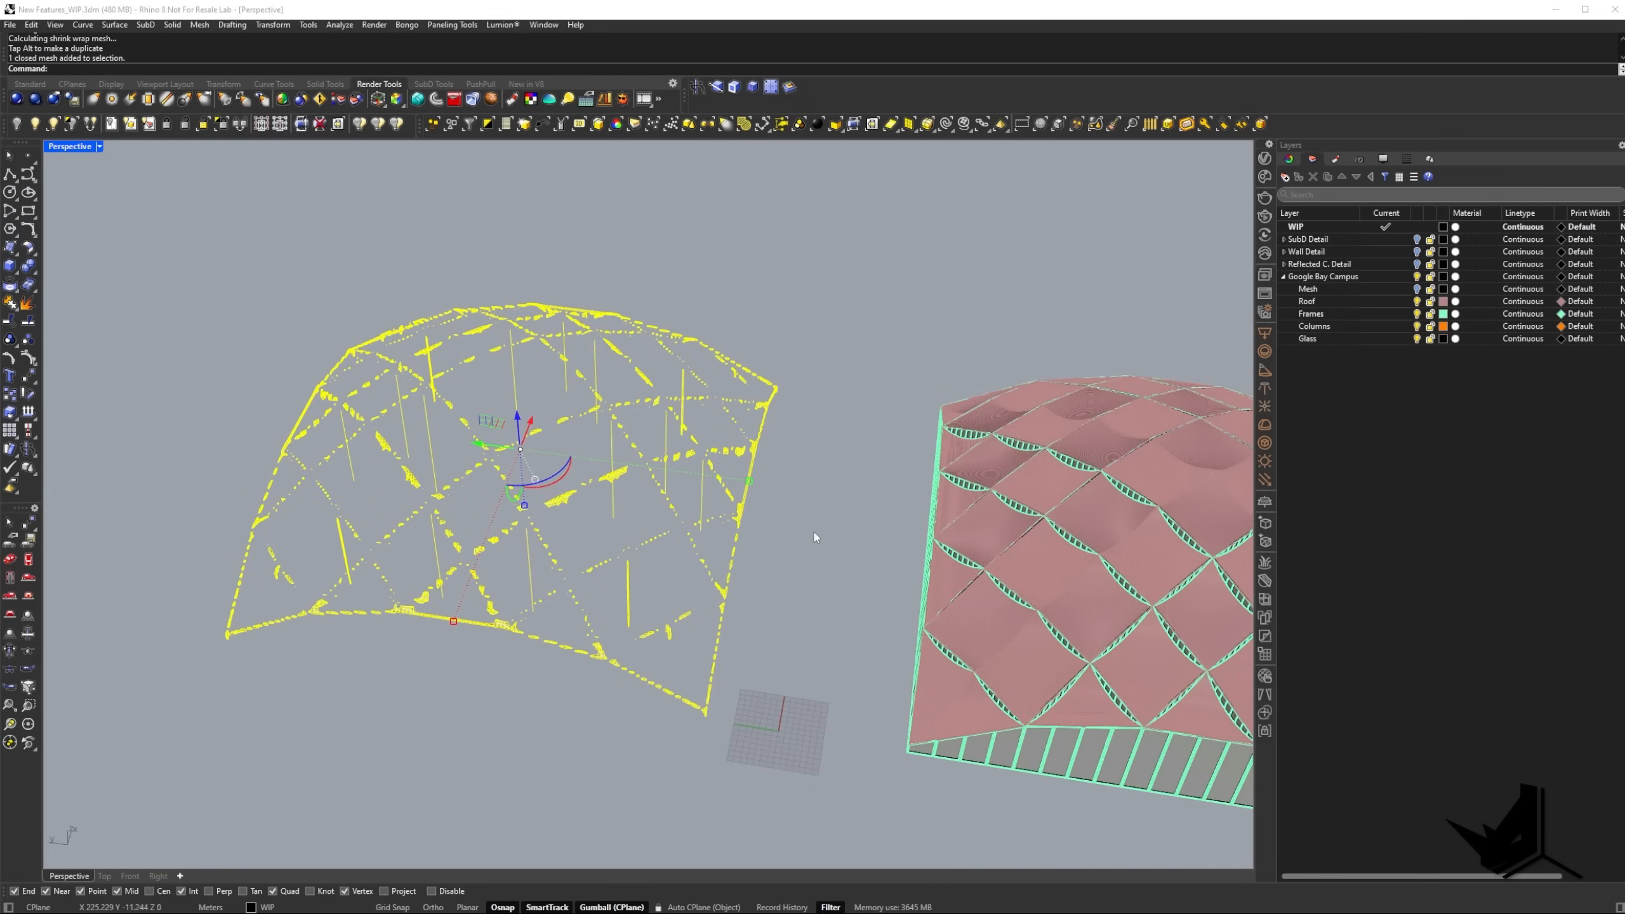
shift+right_drag(817, 537, 462, 474)
key(Delete)
right_drag(462, 474, 479, 398)
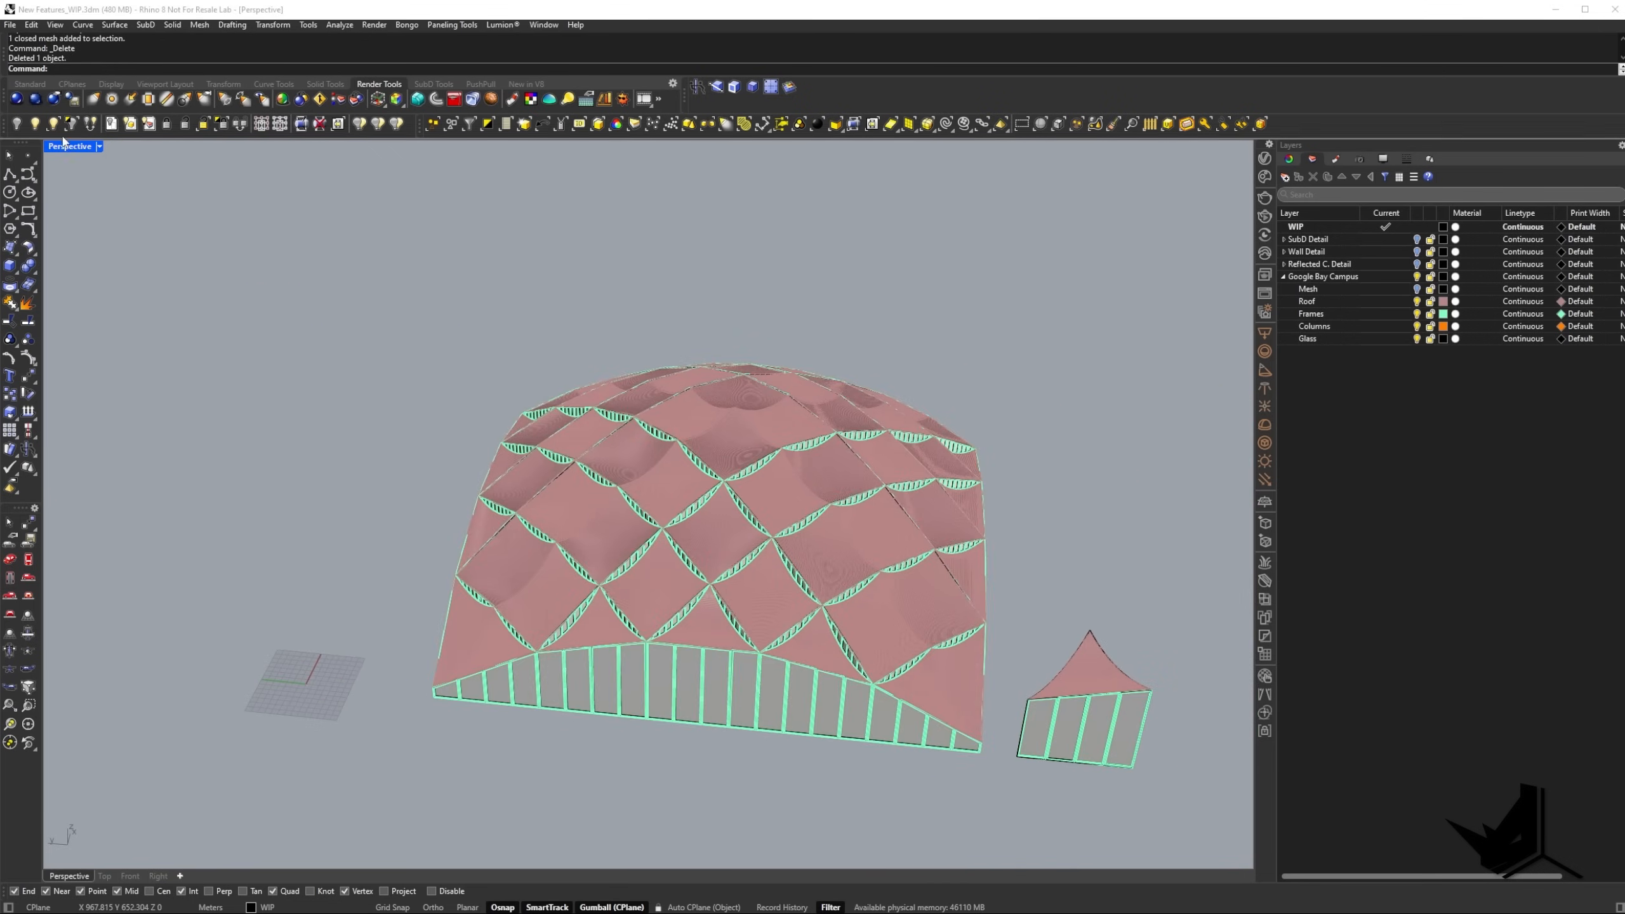
Show the hidden floor surface of the dome building again with ShowSelected.
click(54, 125)
right_drag(732, 541, 739, 490)
click(738, 503)
key(Return)
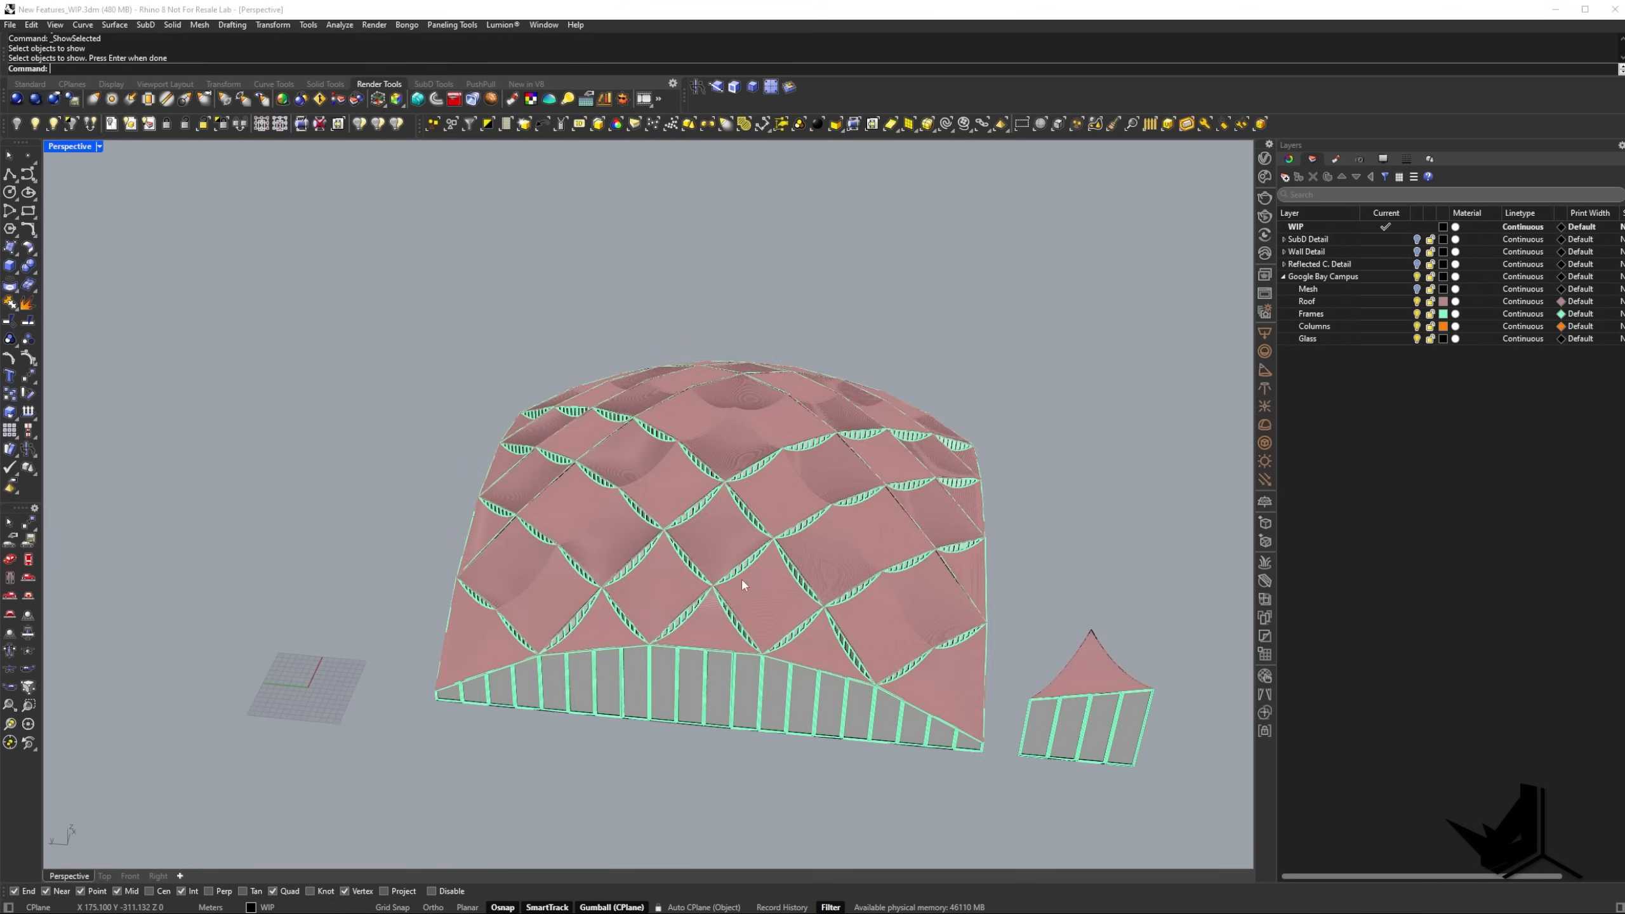
Run ShrinkWrap on the dome building including its floor, with target edge length 3.00 and preview on.
right_drag(742, 577, 701, 637)
drag(264, 277, 930, 781)
text(Shr)
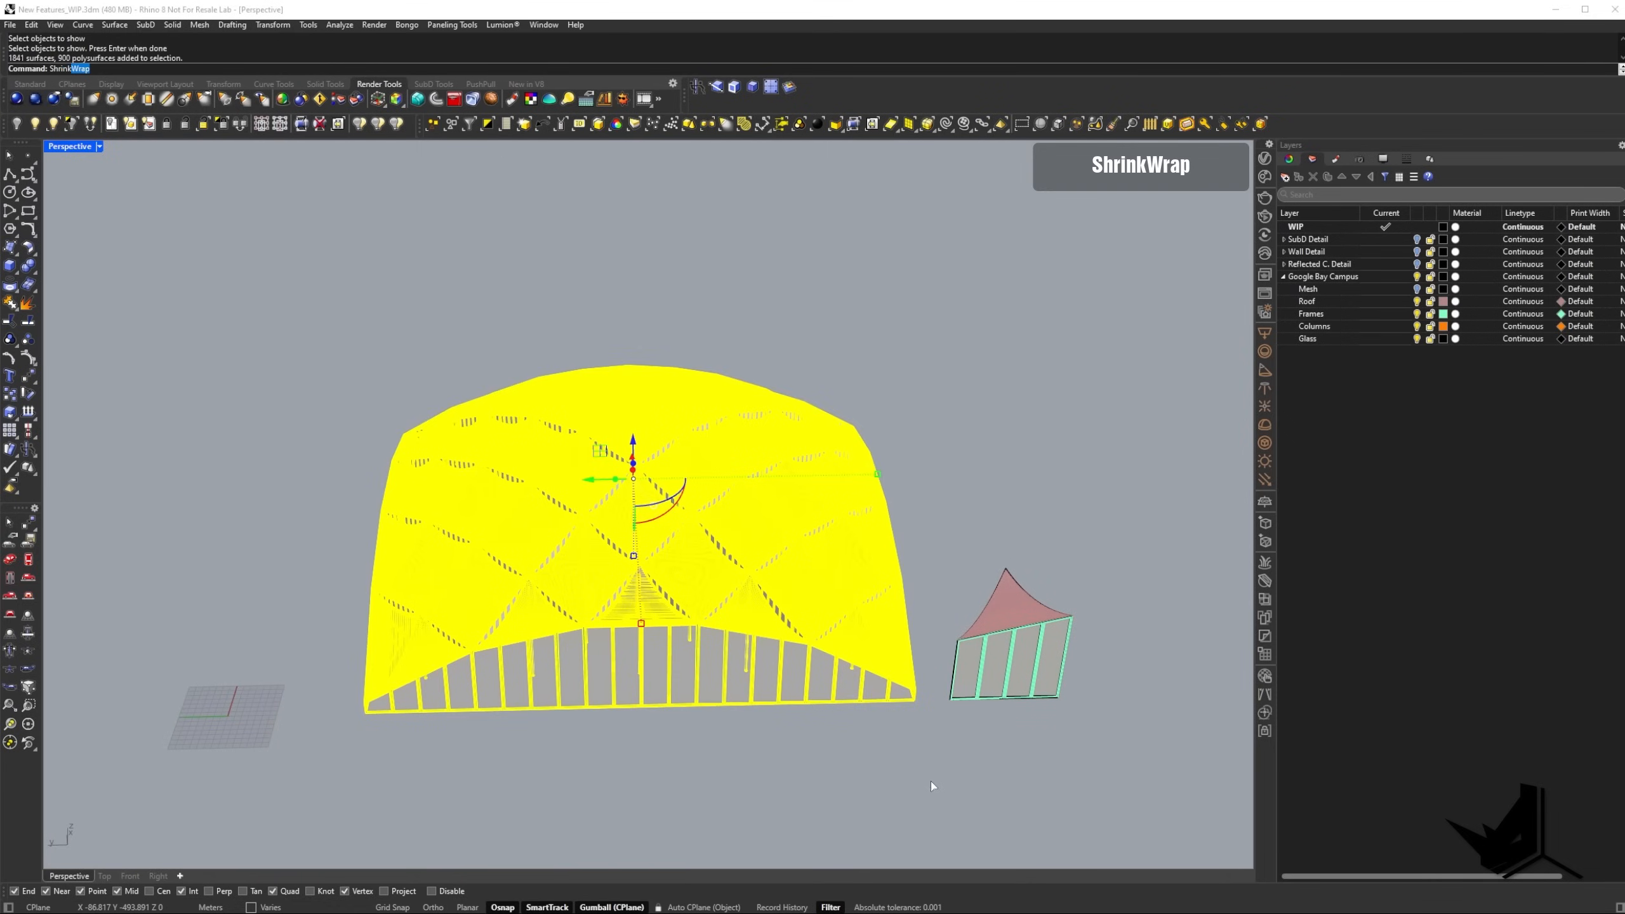
text(ink)
key(Return)
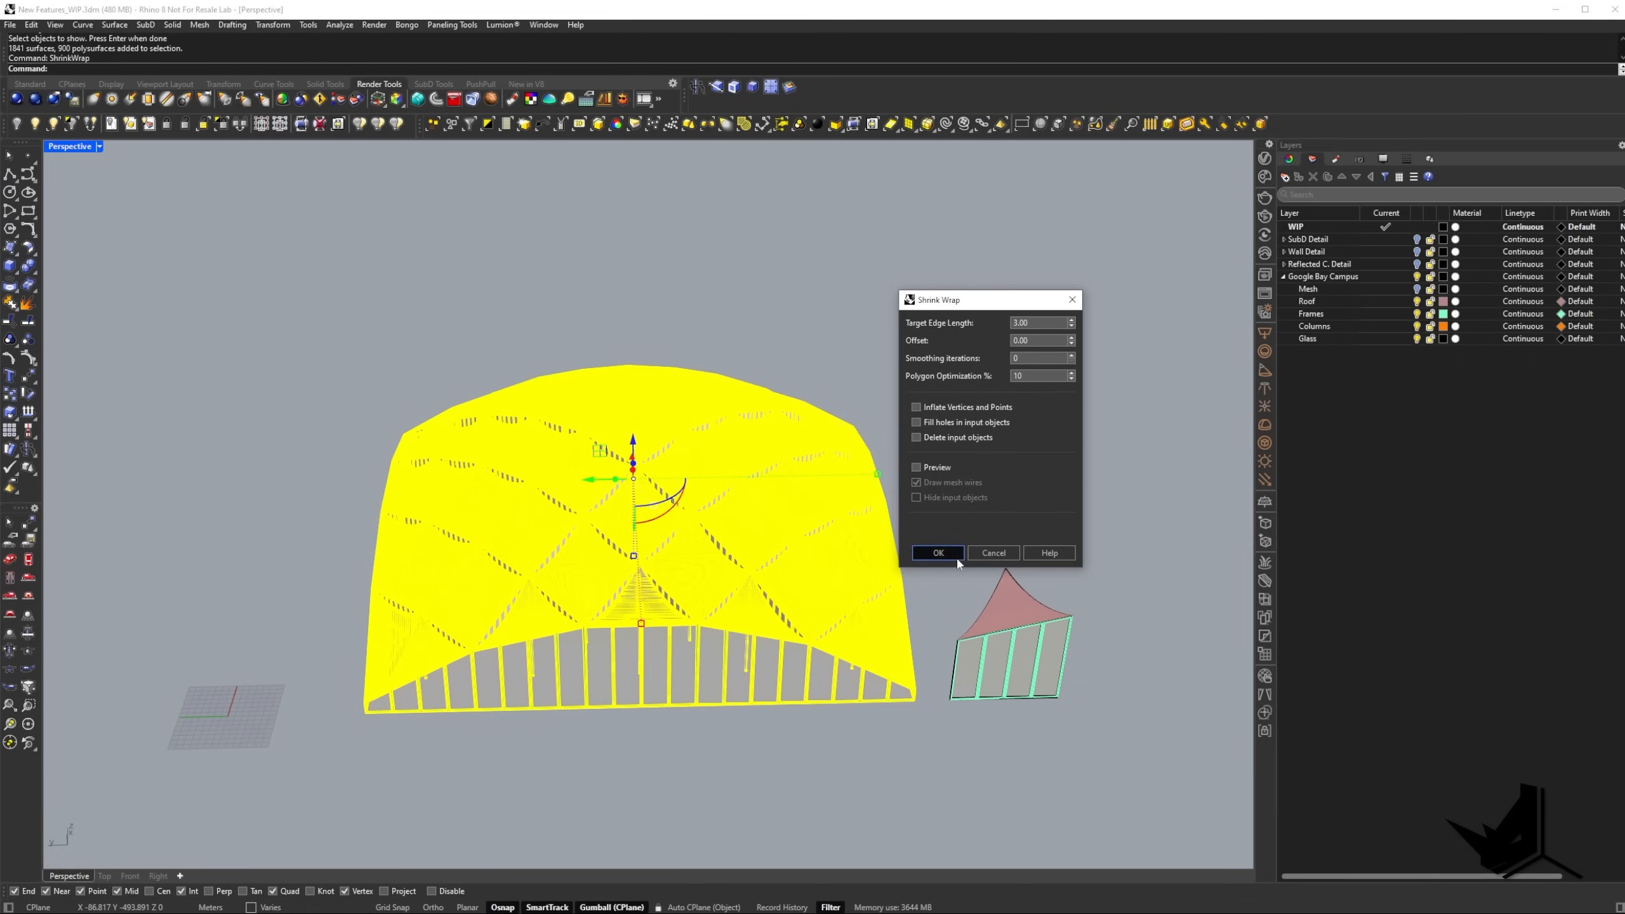
click(916, 466)
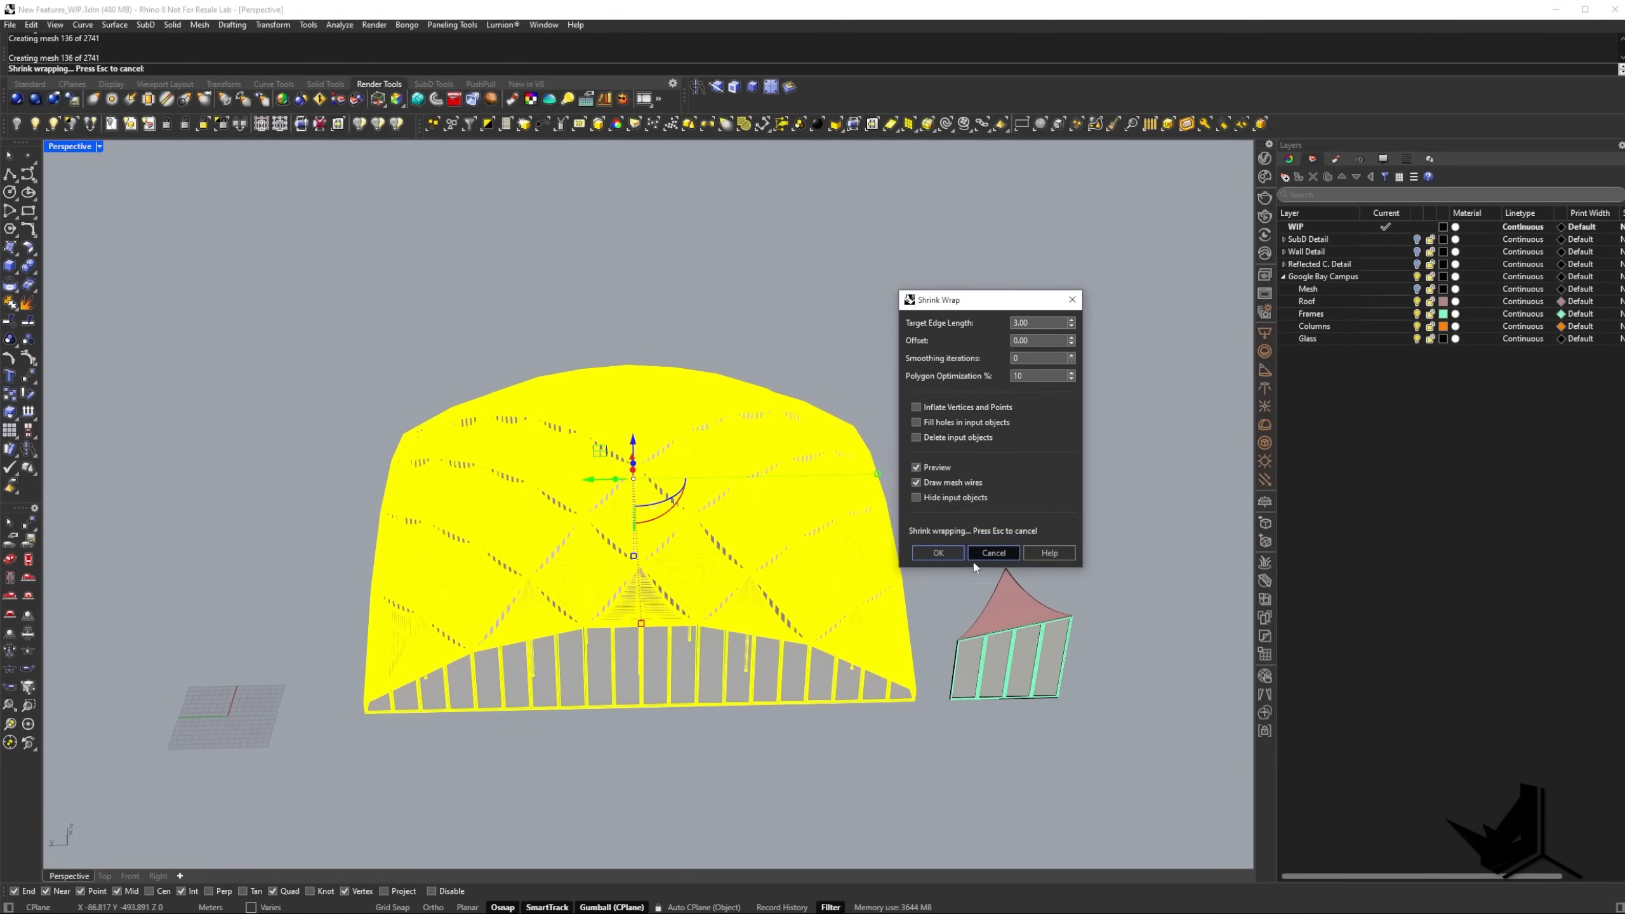
click(940, 553)
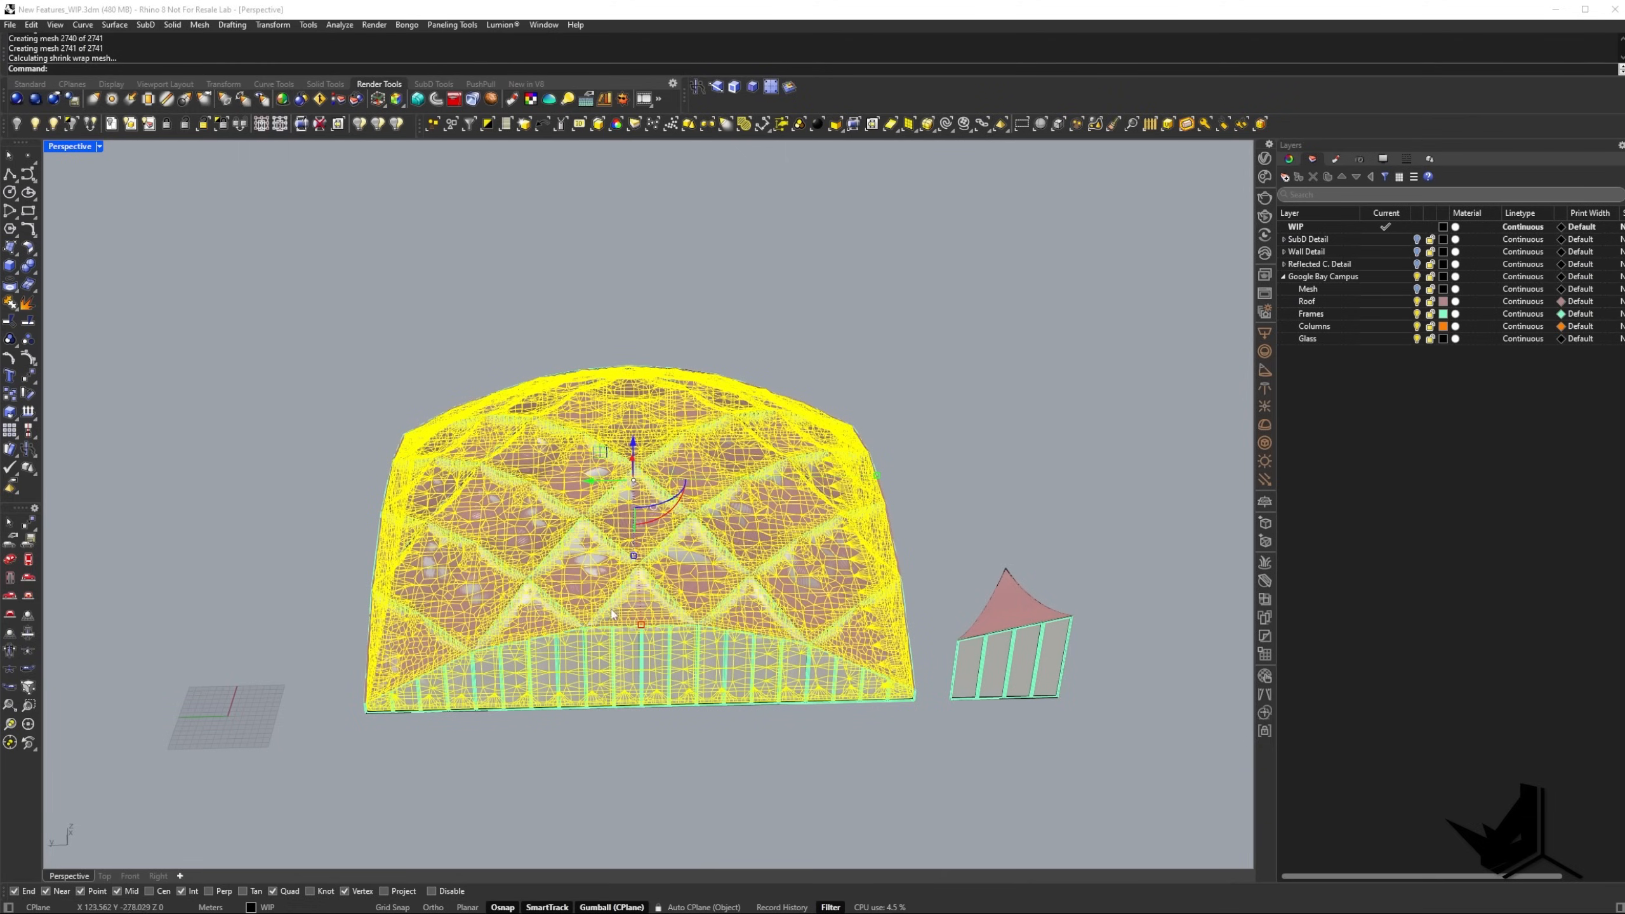
Move the new shrink-wrapped mesh clear of the dome building, beyond the grid, and inspect its surface.
scroll(704, 441, down, 4)
shift+right_drag(704, 442, 827, 443)
drag(731, 467, 320, 475)
key(Escape)
scroll(320, 486, up, 2)
right_drag(326, 490, 451, 552)
scroll(454, 512, up, 4)
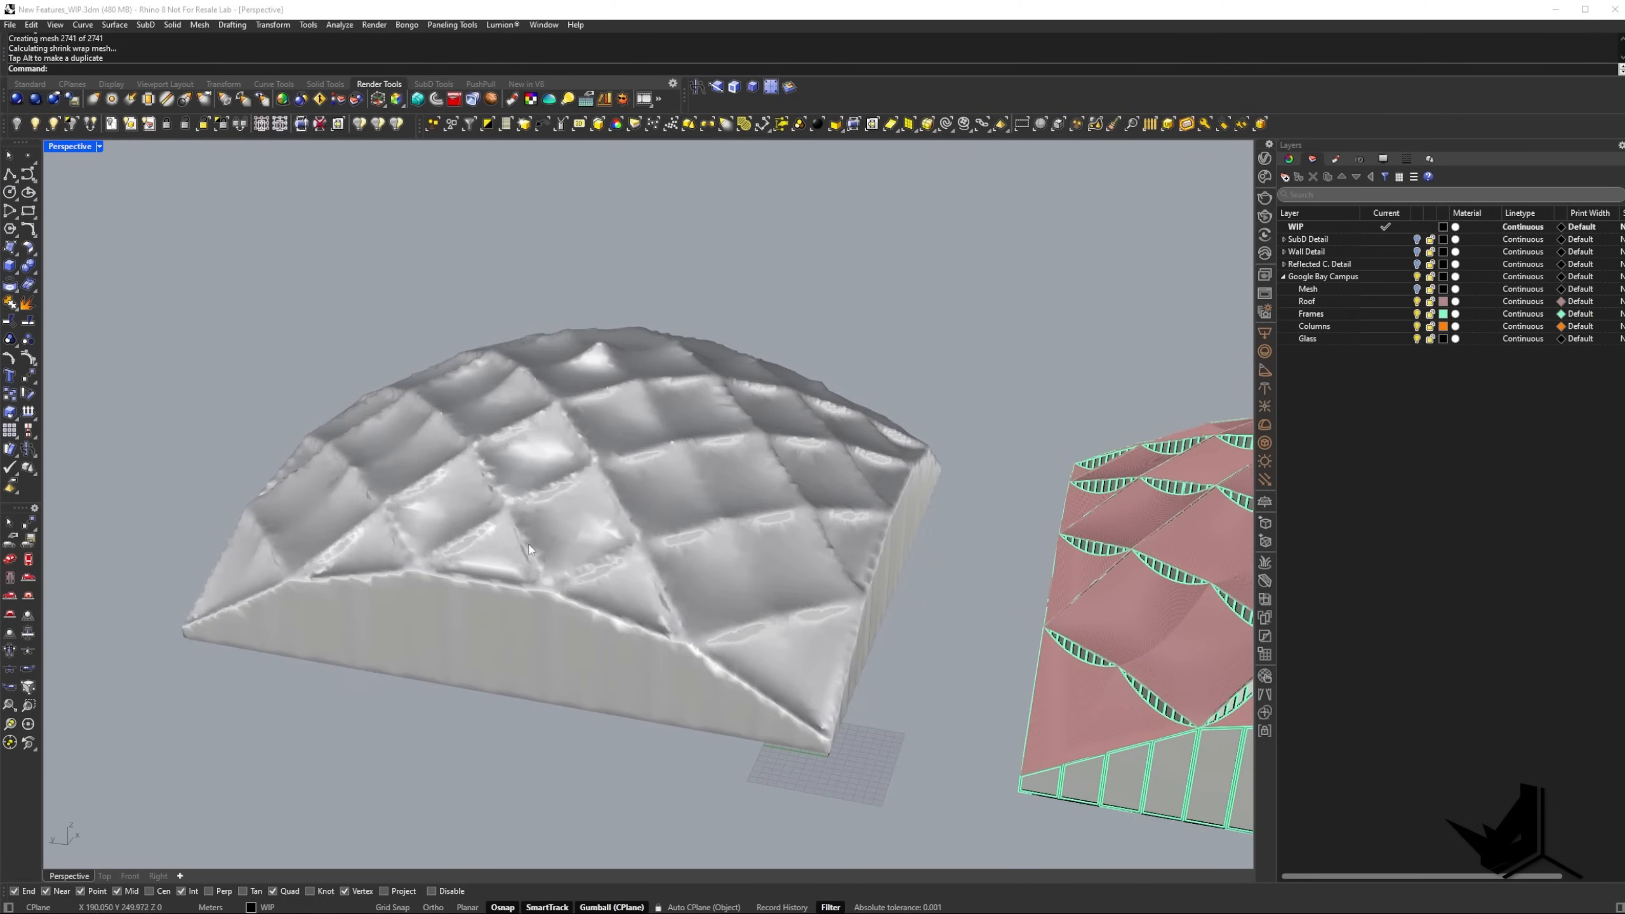
Inspect the shrink-wrapped mesh beside the dome building from several angles and delete it.
scroll(452, 551, up, 3)
click(581, 517)
right_drag(581, 516, 558, 497)
key(Escape)
scroll(640, 531, down, 4)
right_drag(710, 553, 583, 370)
right_drag(646, 472, 727, 612)
scroll(726, 611, down, 3)
click(452, 456)
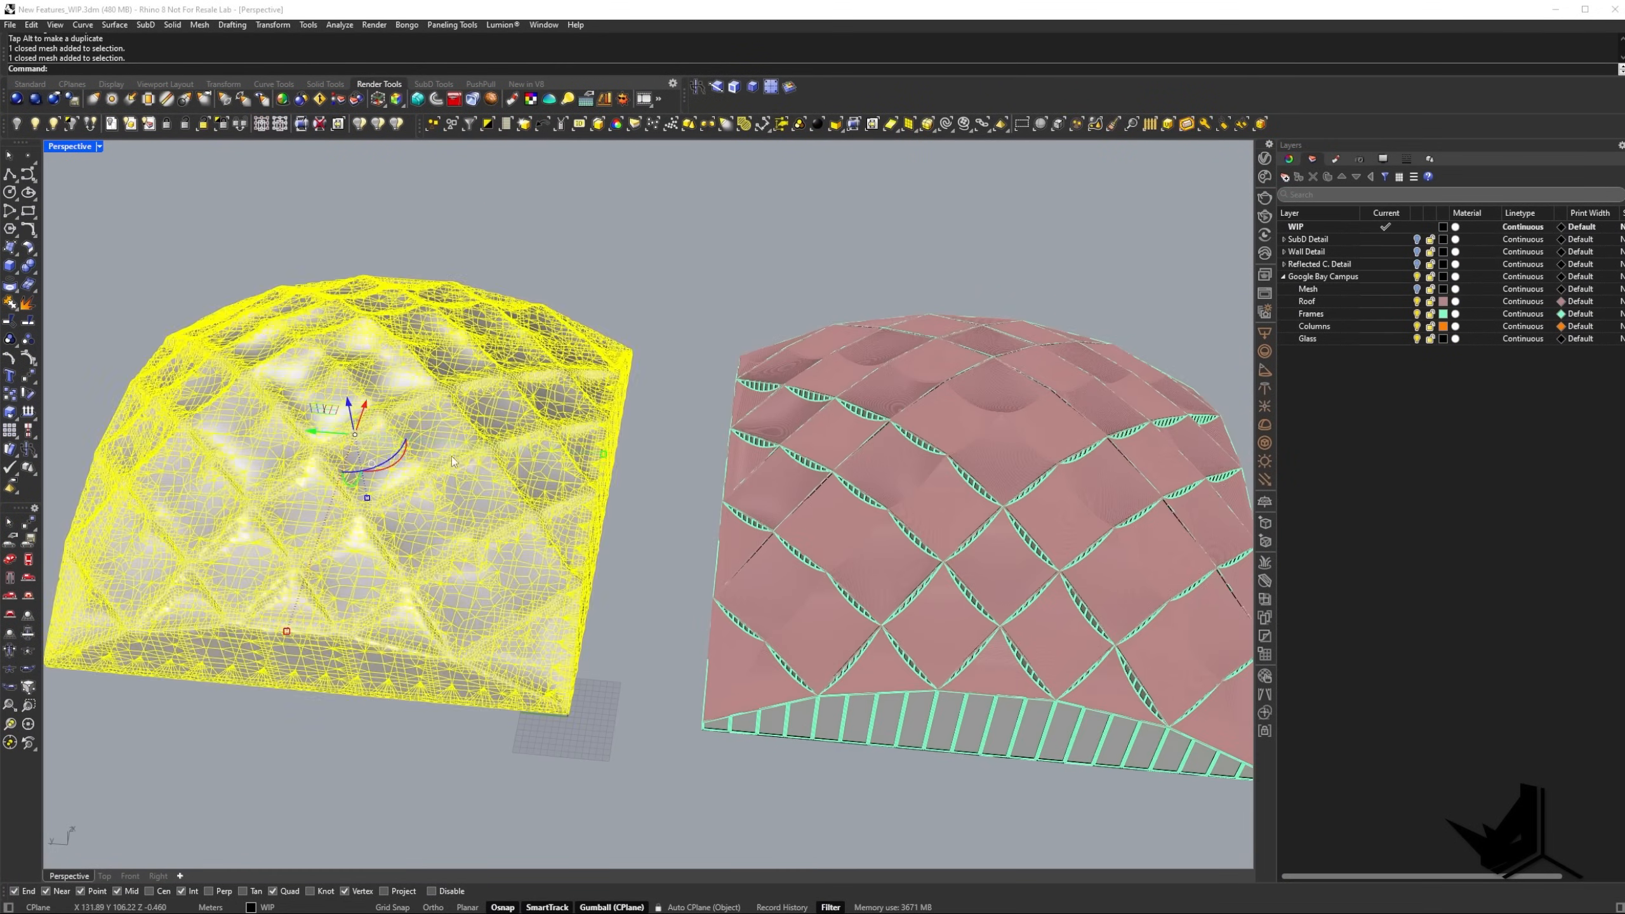
key(Delete)
Run ShrinkWrap on the dome building with target edge length 0.5 and preview off, and isolate the dome's mesh.
shift+right_drag(921, 532, 635, 492)
drag(163, 264, 914, 765)
text(ShrinkWrap)
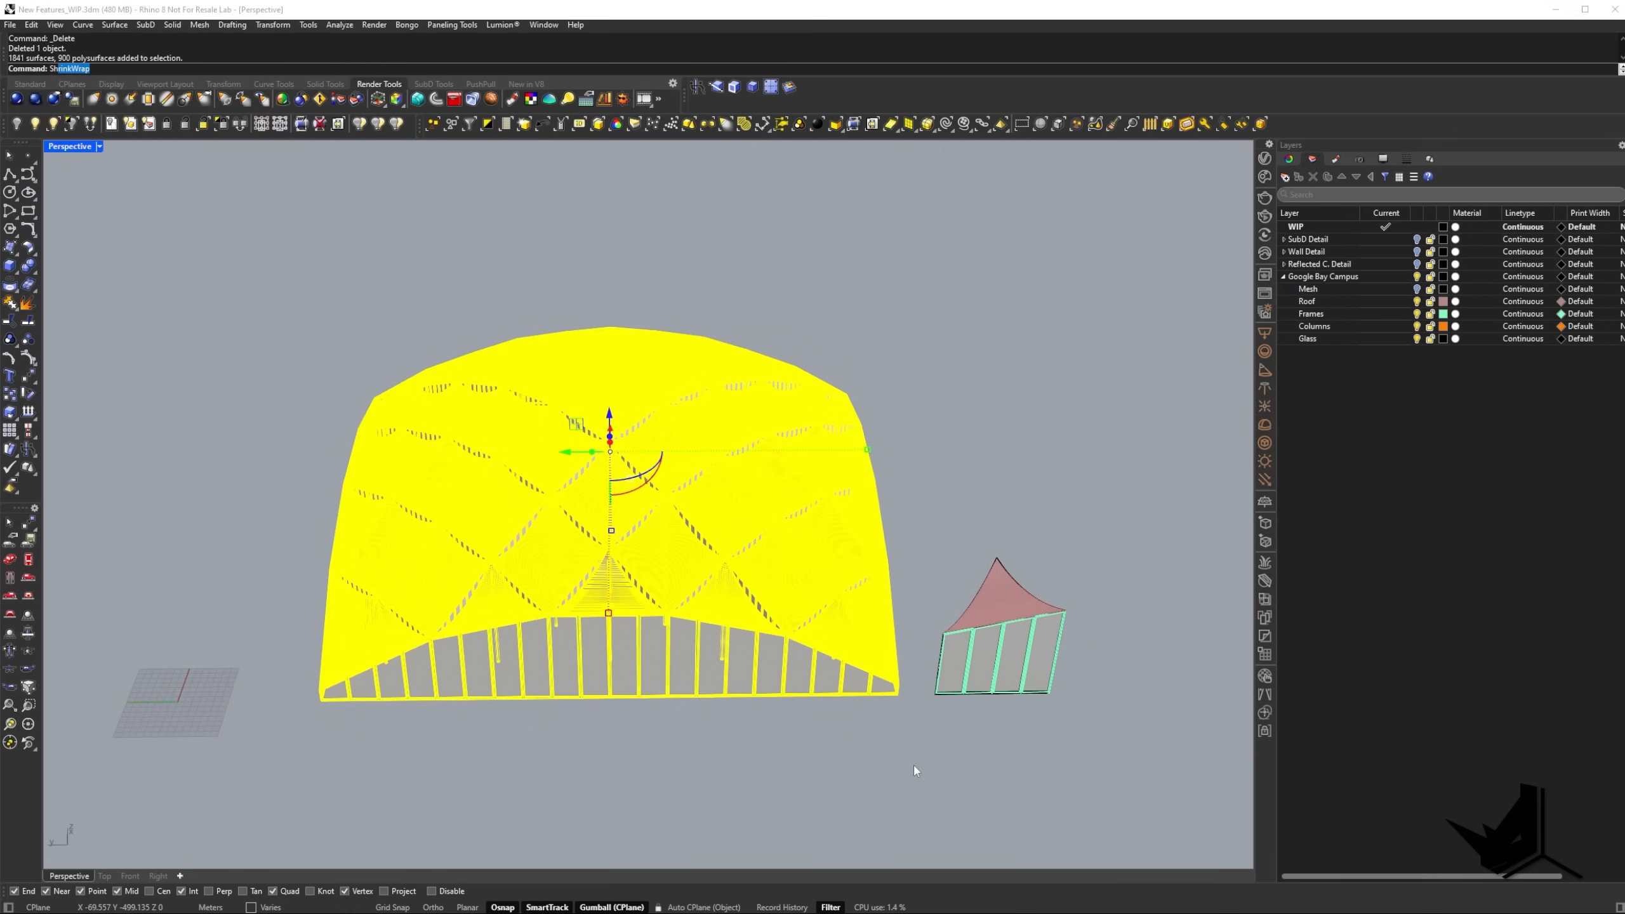
key(Return)
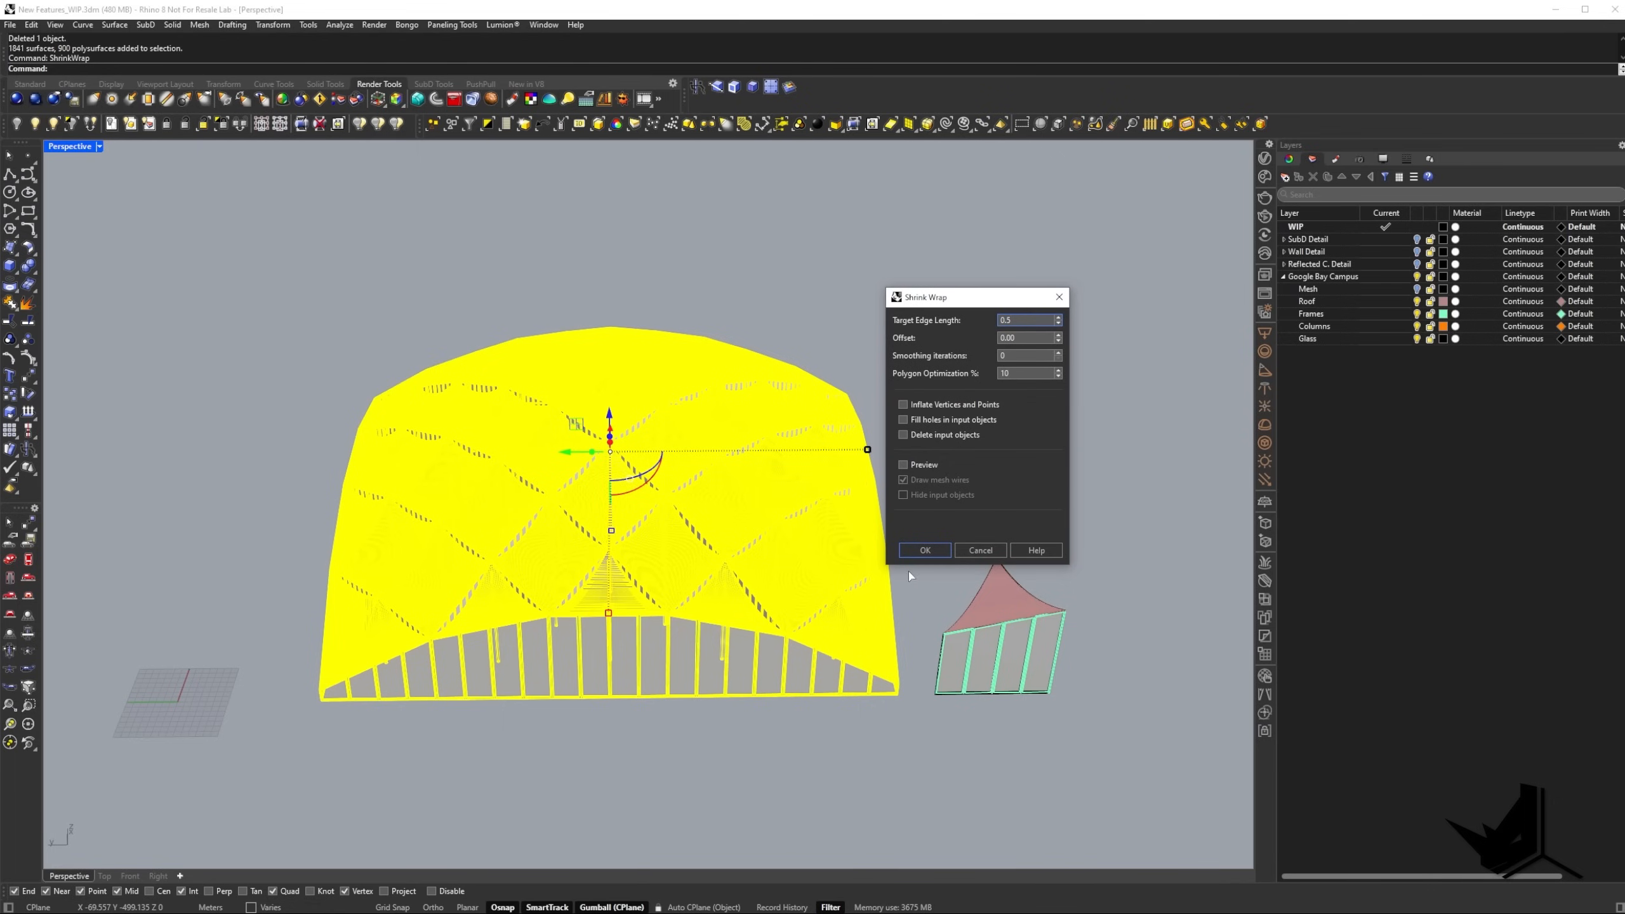
key(Return)
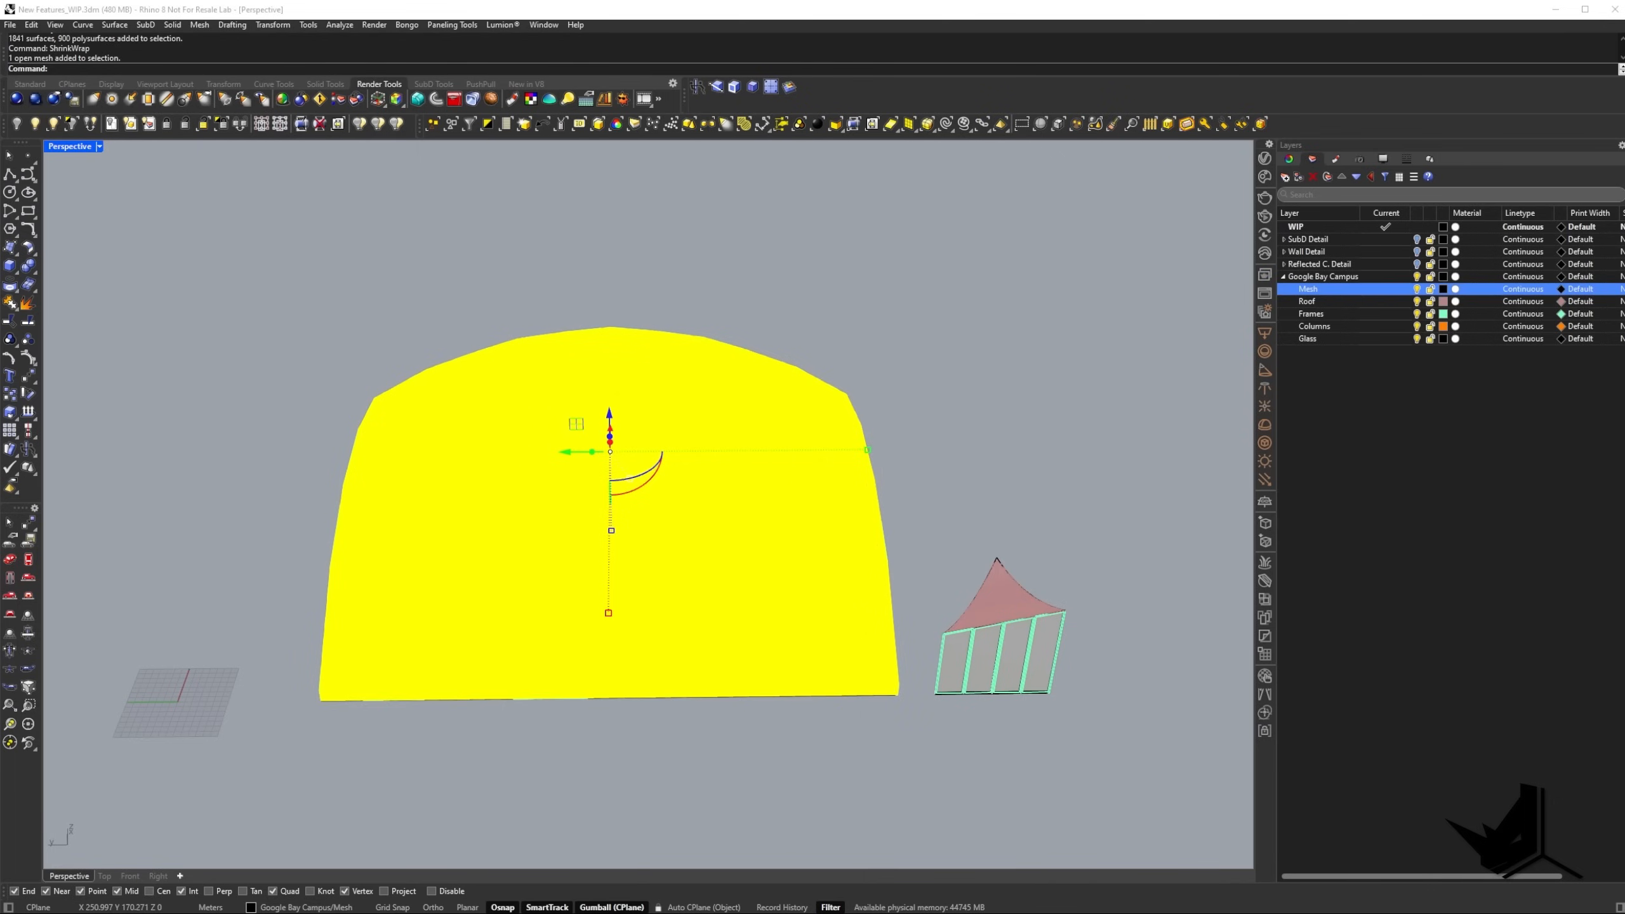
click(71, 125)
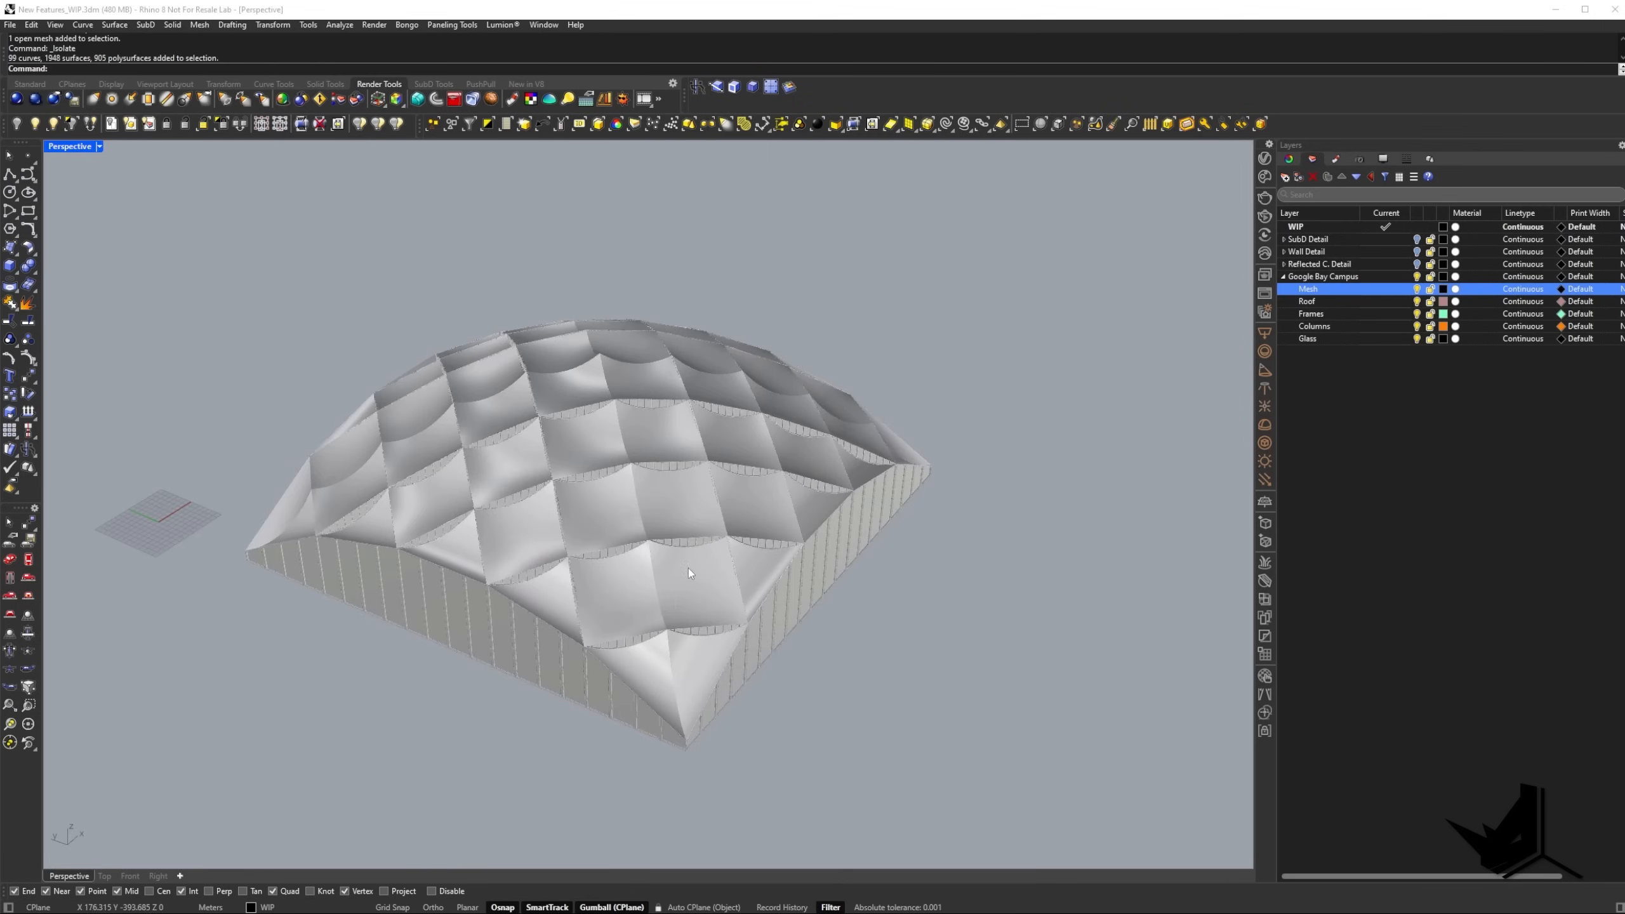
Examine the isolated dome mesh up close and from several sides, including the facade frames and roof panels.
scroll(539, 643, up, 6)
scroll(416, 511, up, 3)
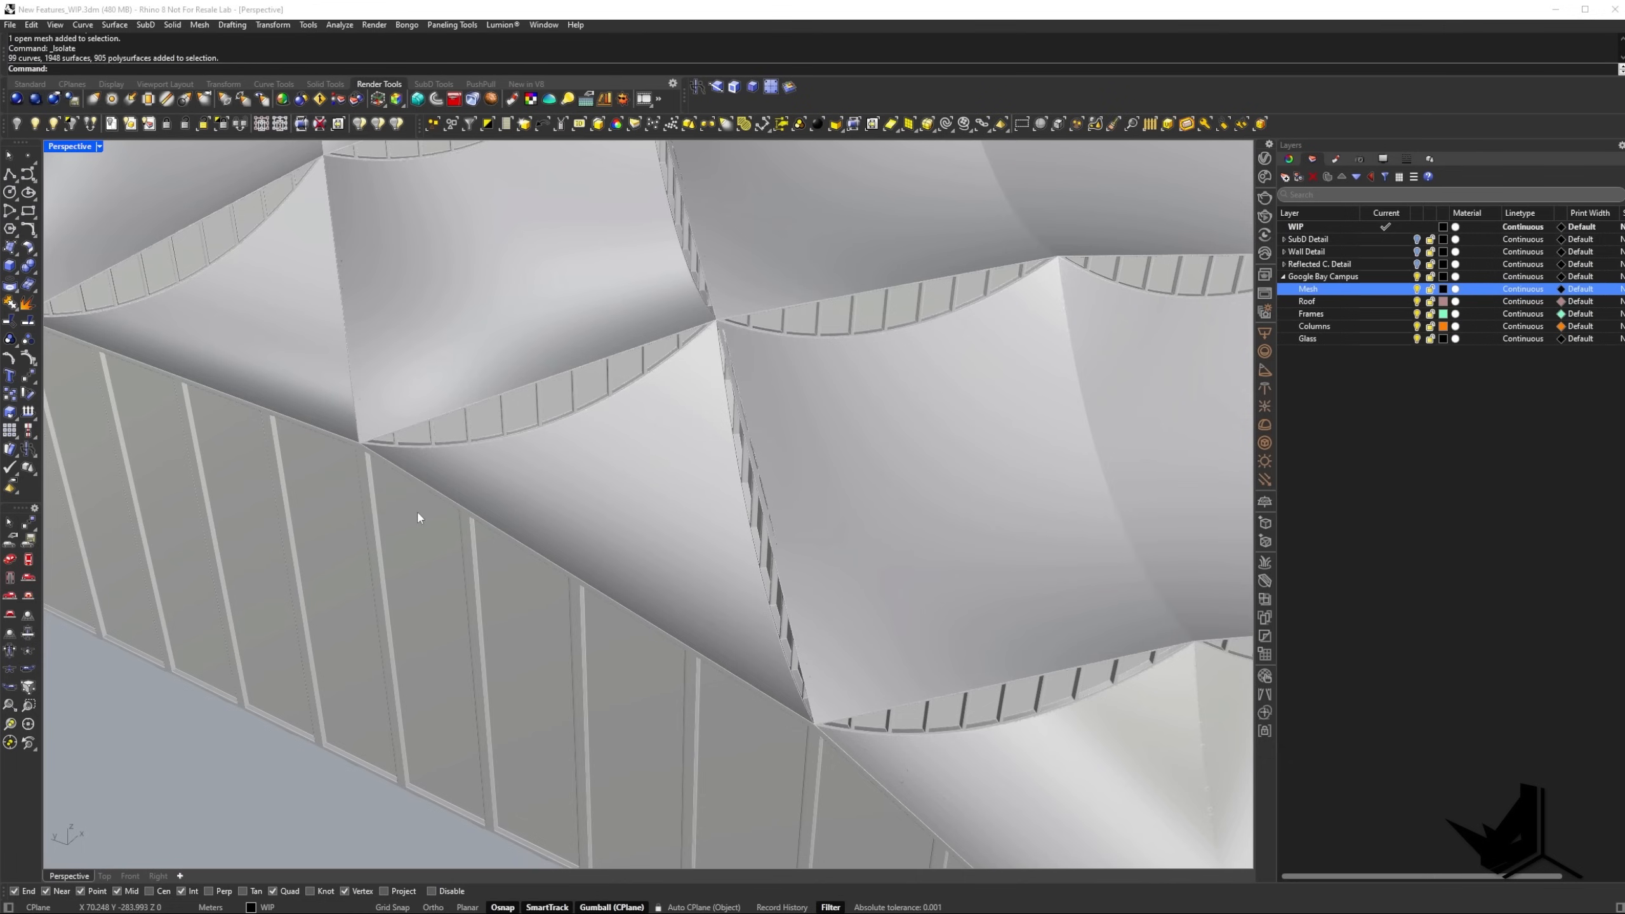
shift+right_drag(391, 501, 633, 465)
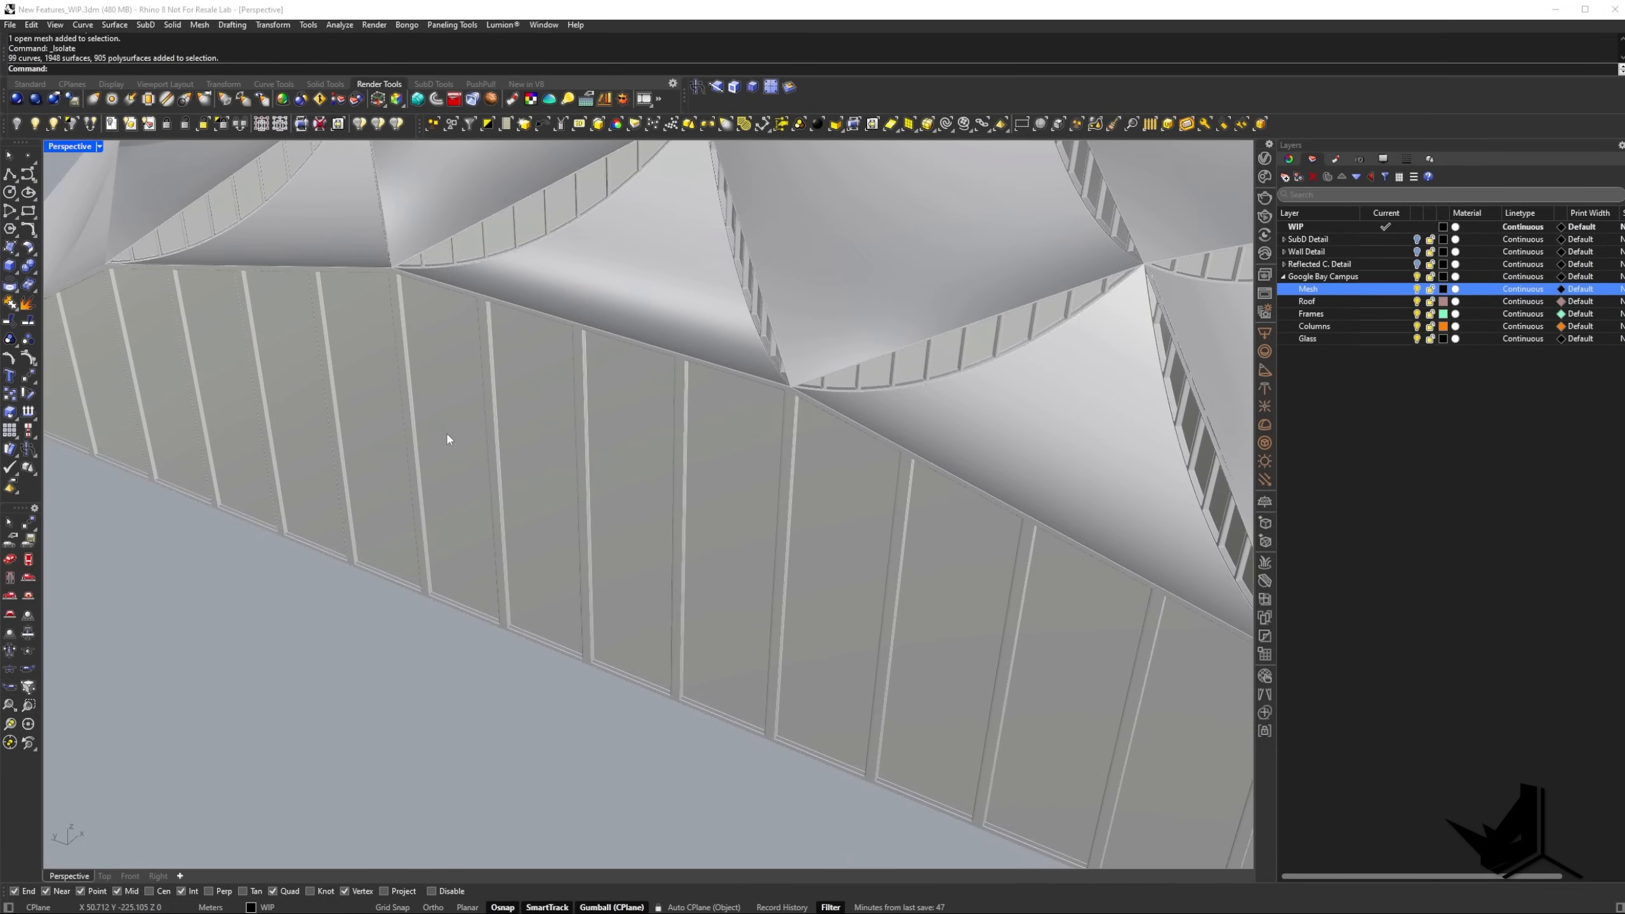
scroll(469, 423, down, 7)
shift+right_drag(492, 423, 448, 602)
scroll(661, 474, down, 4)
scroll(736, 659, up, 5)
scroll(791, 586, down, 7)
right_drag(791, 586, 558, 610)
scroll(602, 611, up, 4)
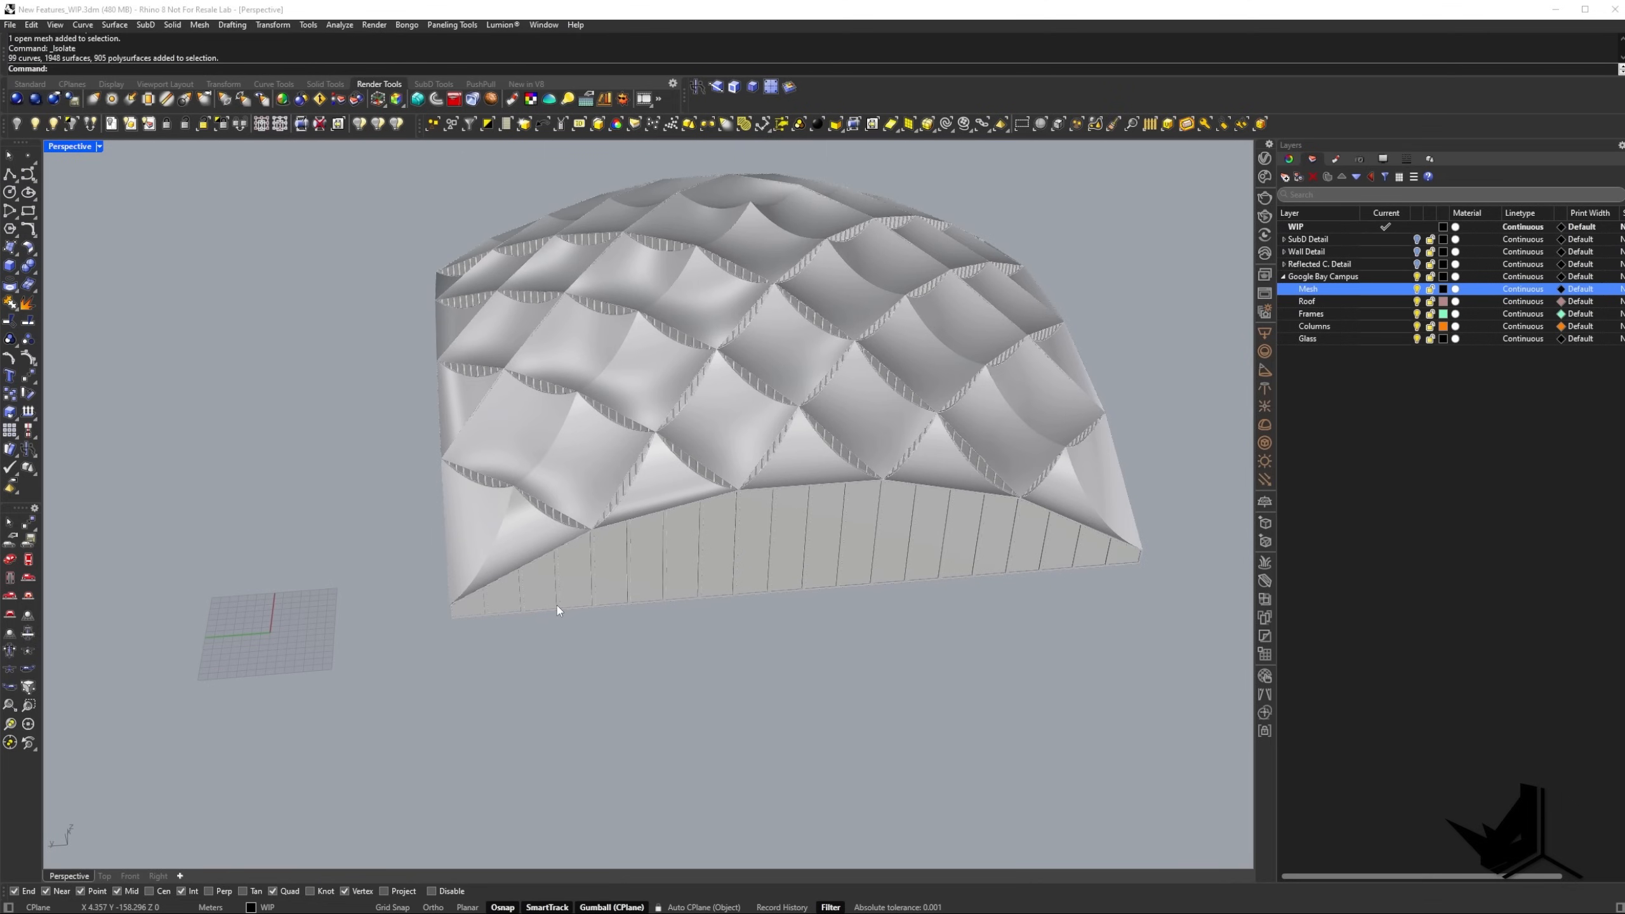
shift+right_drag(708, 402, 637, 490)
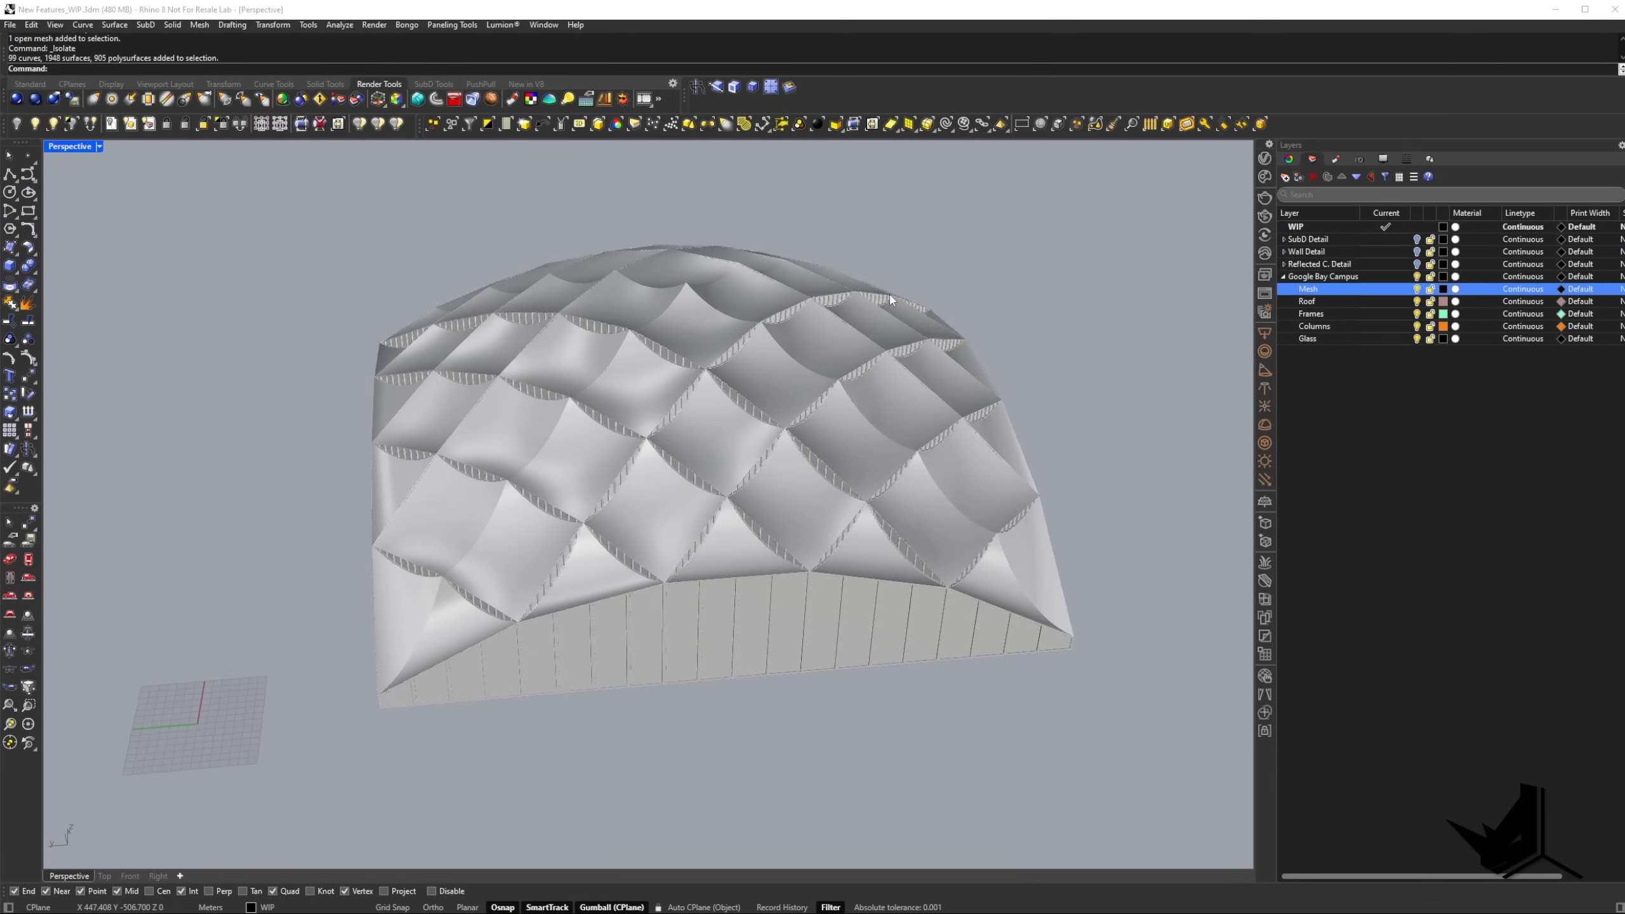
scroll(673, 590, up, 5)
scroll(675, 589, down, 5)
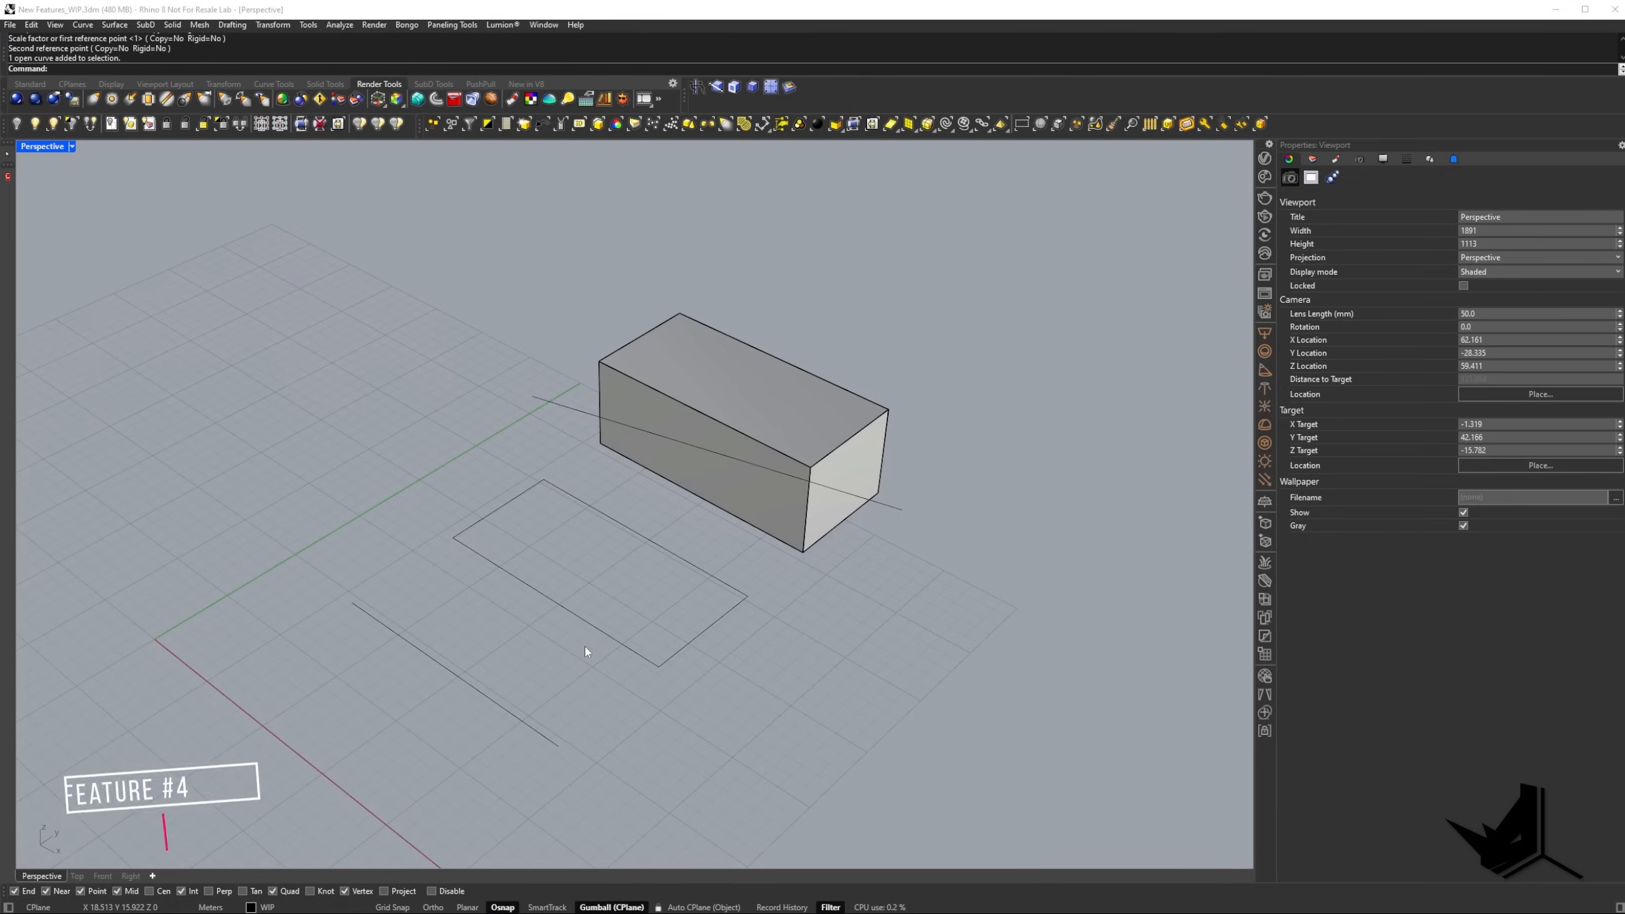
Examine the new Gumball handles on the box and on the line beside the rectangle.
click(715, 409)
right_drag(715, 409, 699, 473)
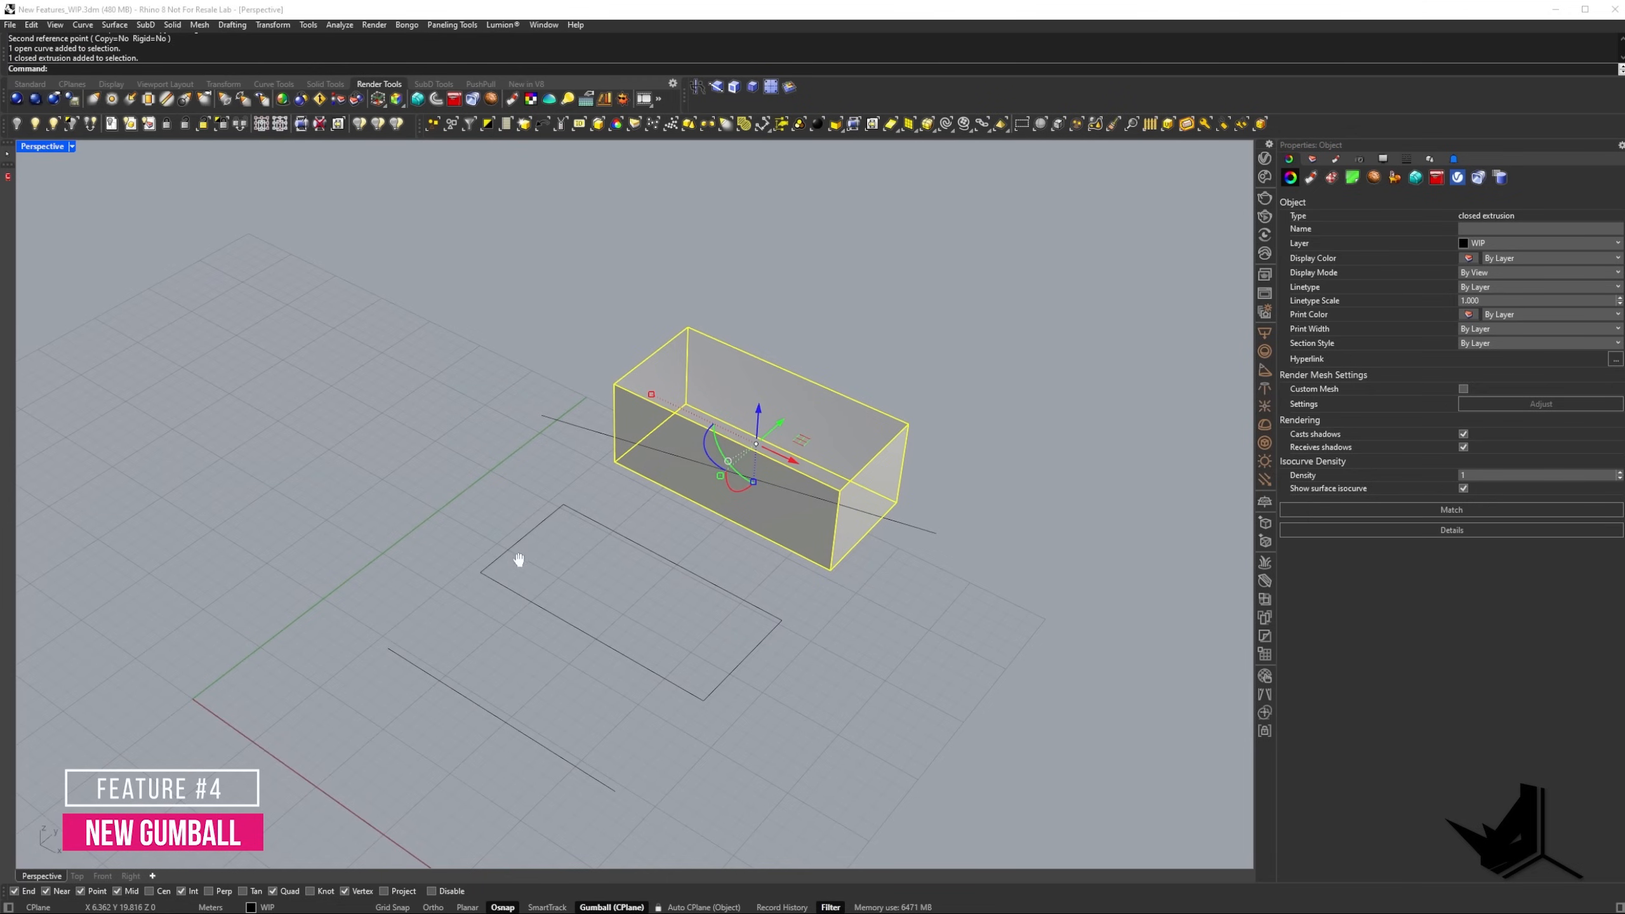
shift+right_drag(518, 560, 511, 519)
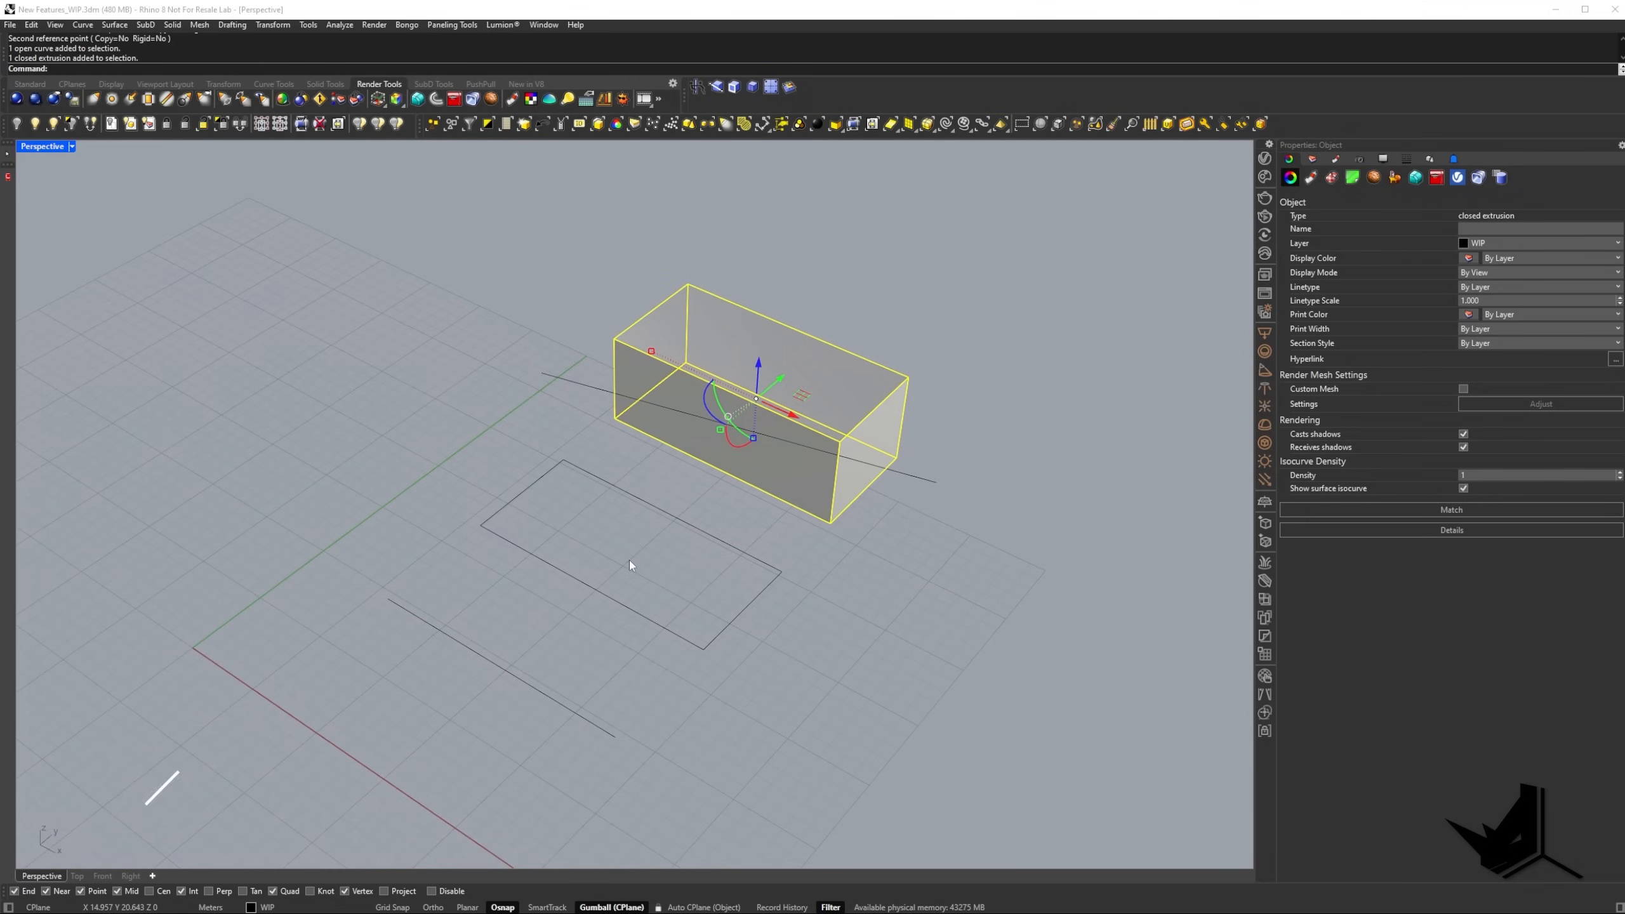
key(Escape)
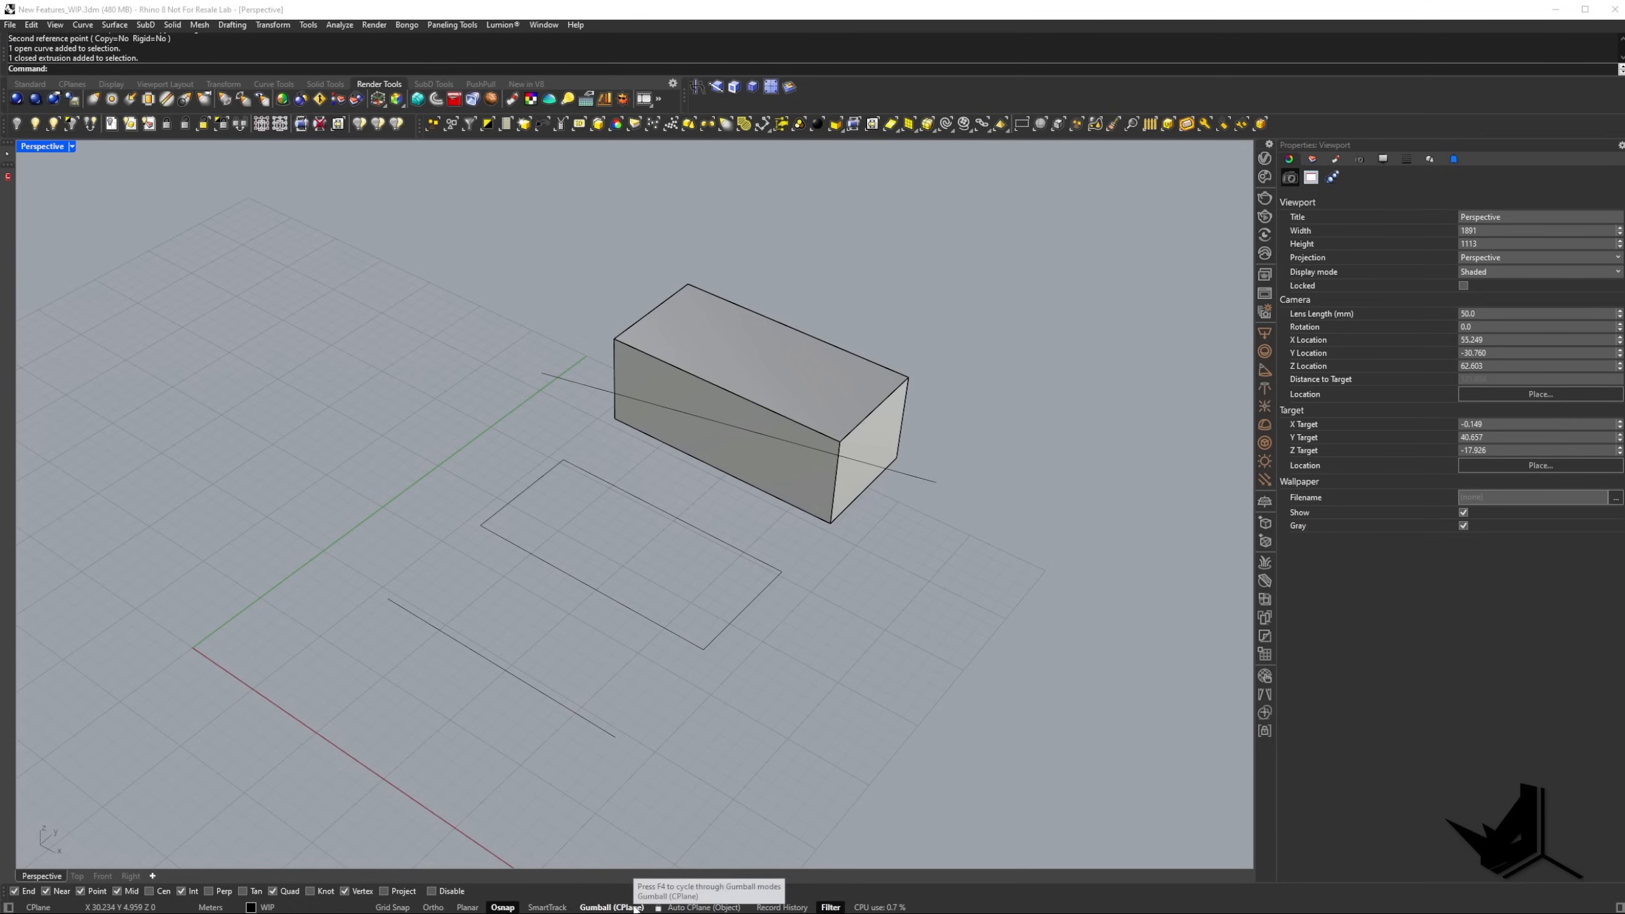
shift+right_drag(537, 603, 545, 553)
scroll(412, 621, up, 3)
click(490, 600)
scroll(541, 557, up, 5)
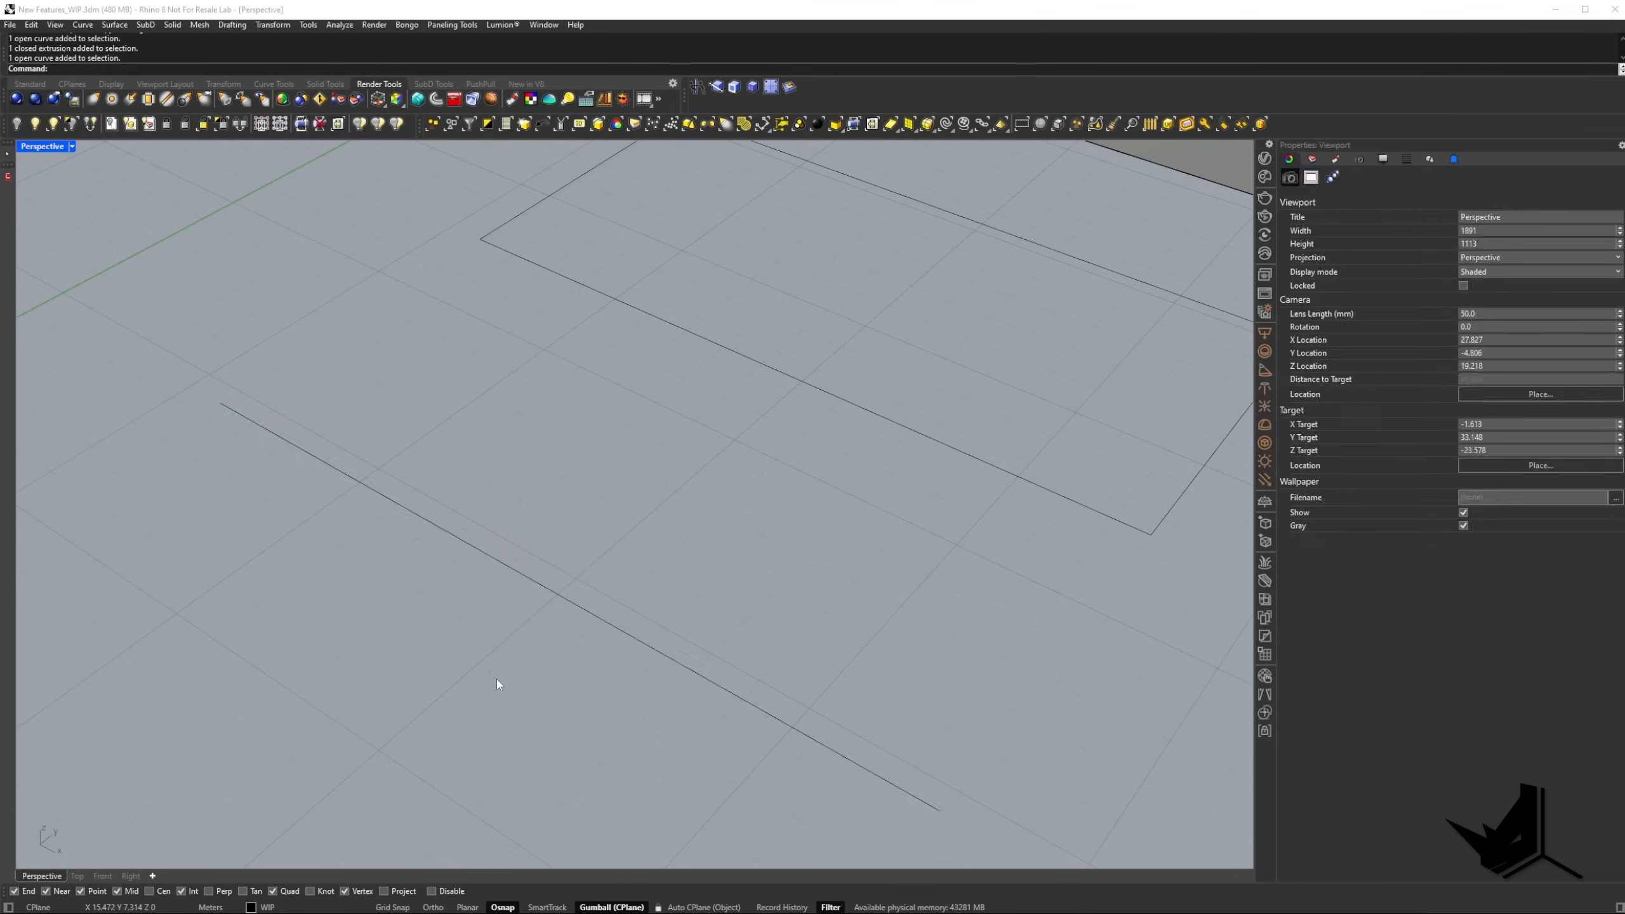
shift+click(662, 472)
scroll(662, 472, up, 4)
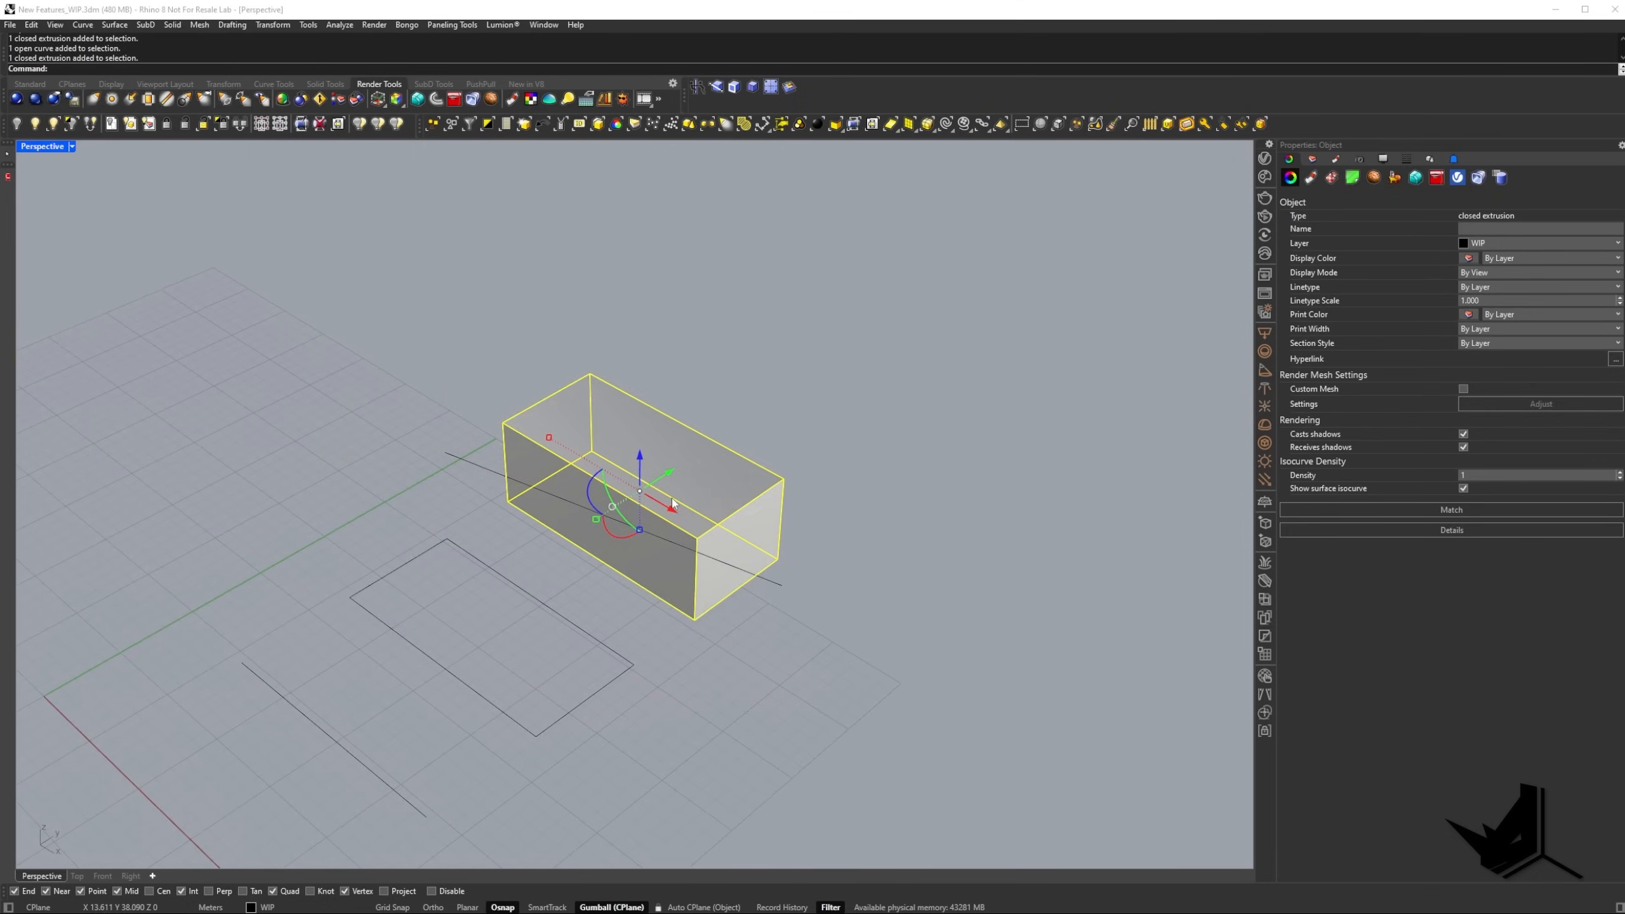
Cut the box in two by pulling the line that crosses it through the solid with the Gumball.
click(461, 454)
right_drag(457, 463, 630, 500)
scroll(650, 546, up, 3)
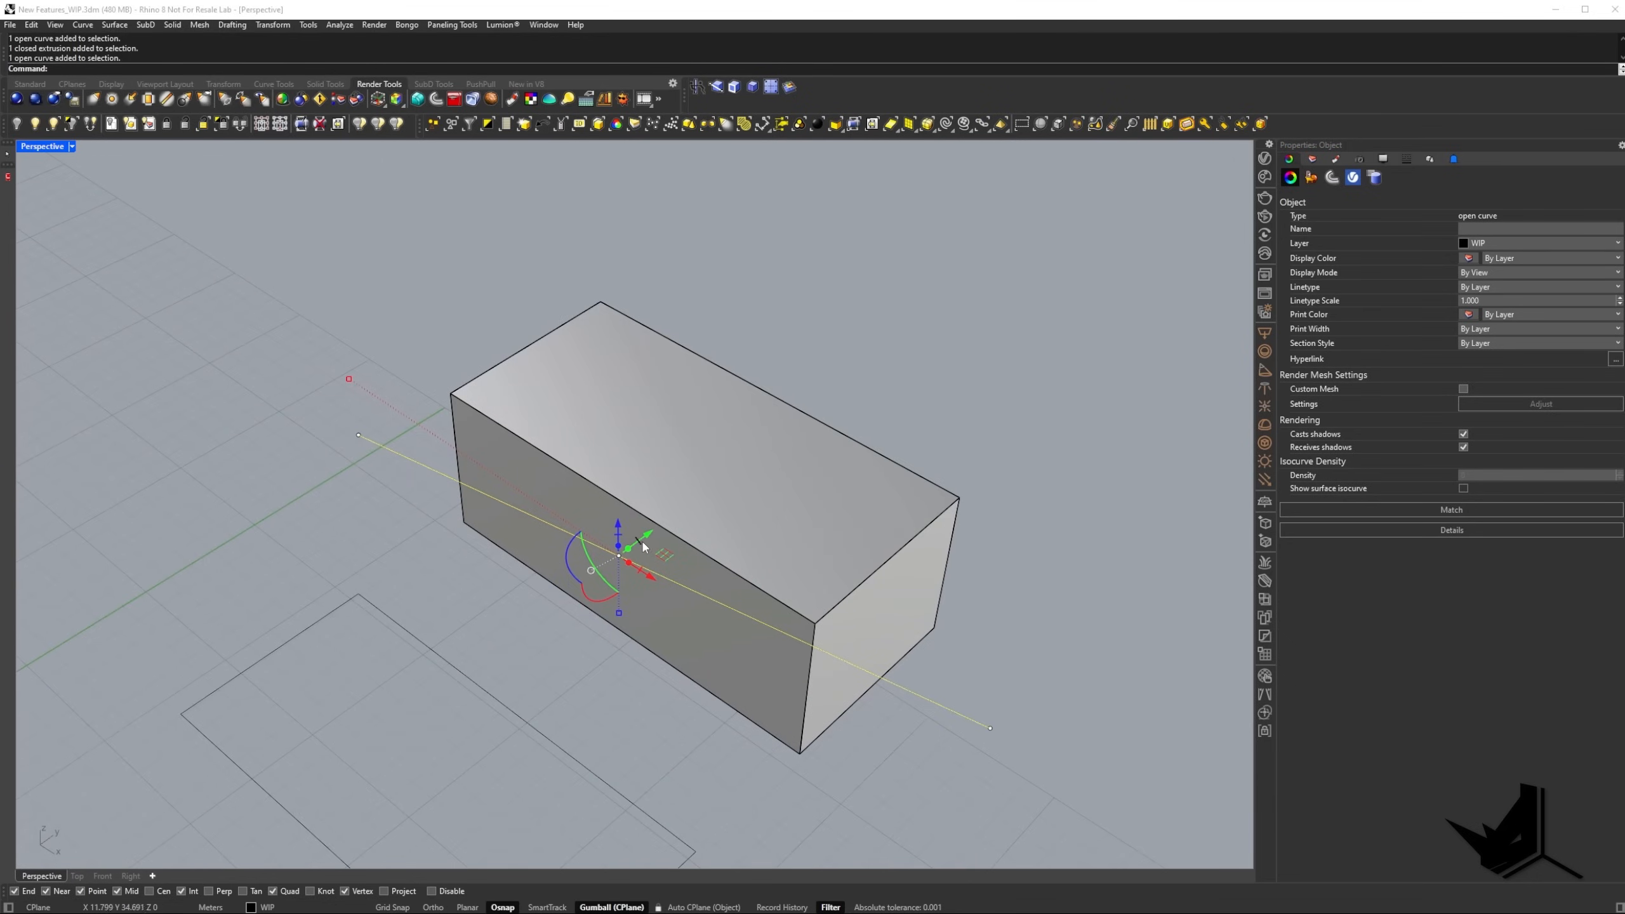
drag(641, 546, 931, 418)
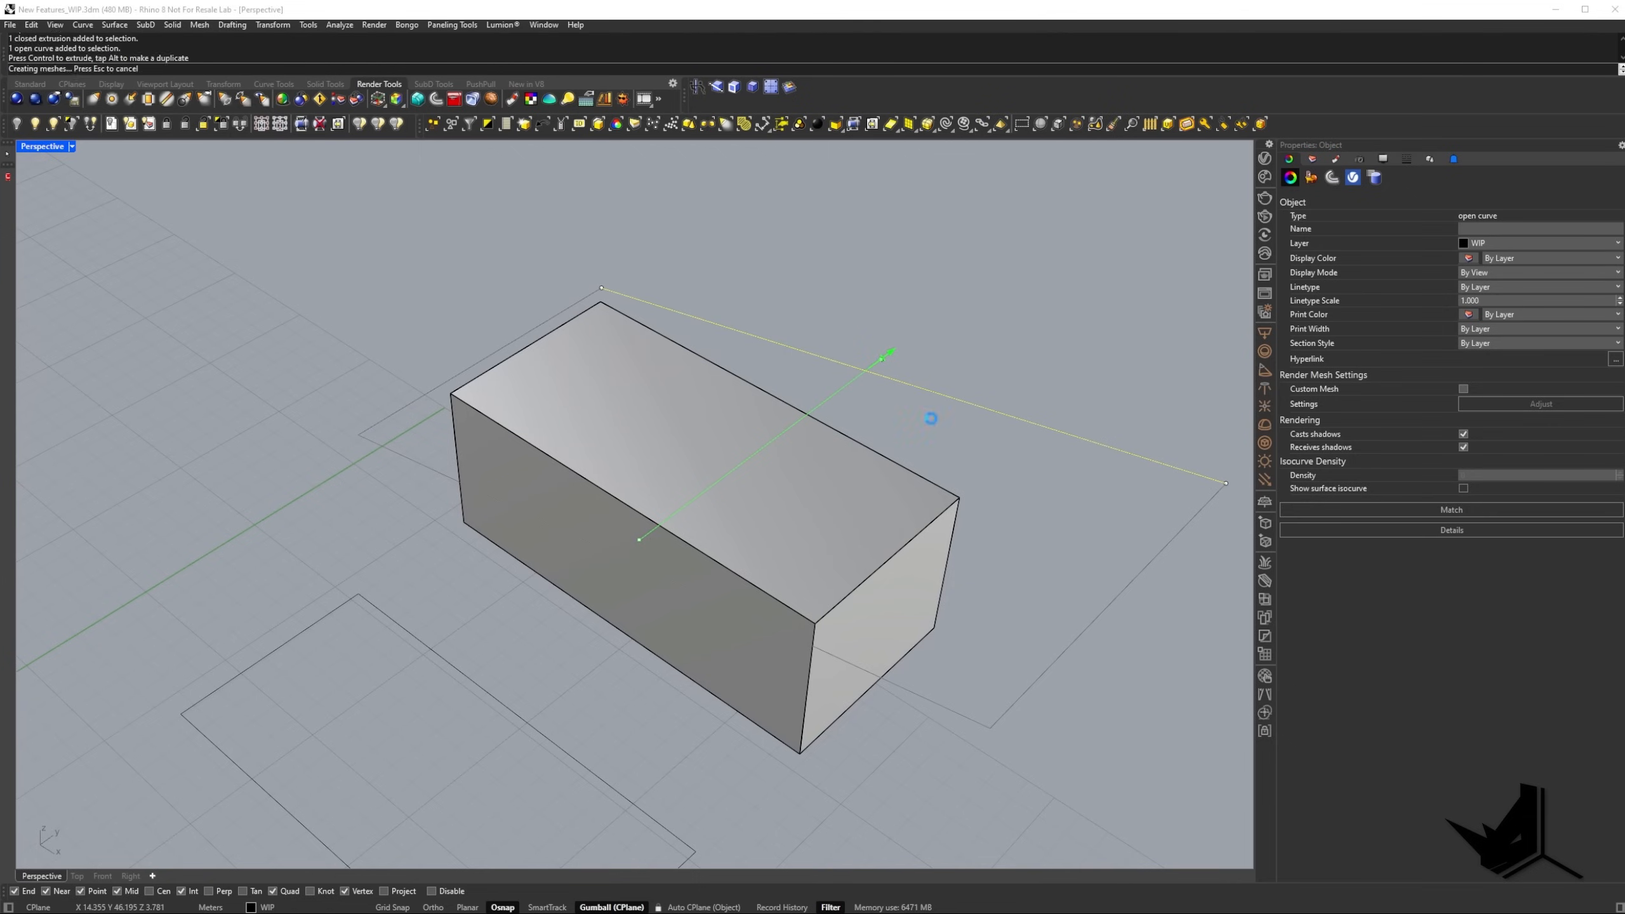
click(968, 420)
Lift the upper piece of the cut box to check the split, and undo the move.
click(685, 489)
right_drag(652, 496, 704, 476)
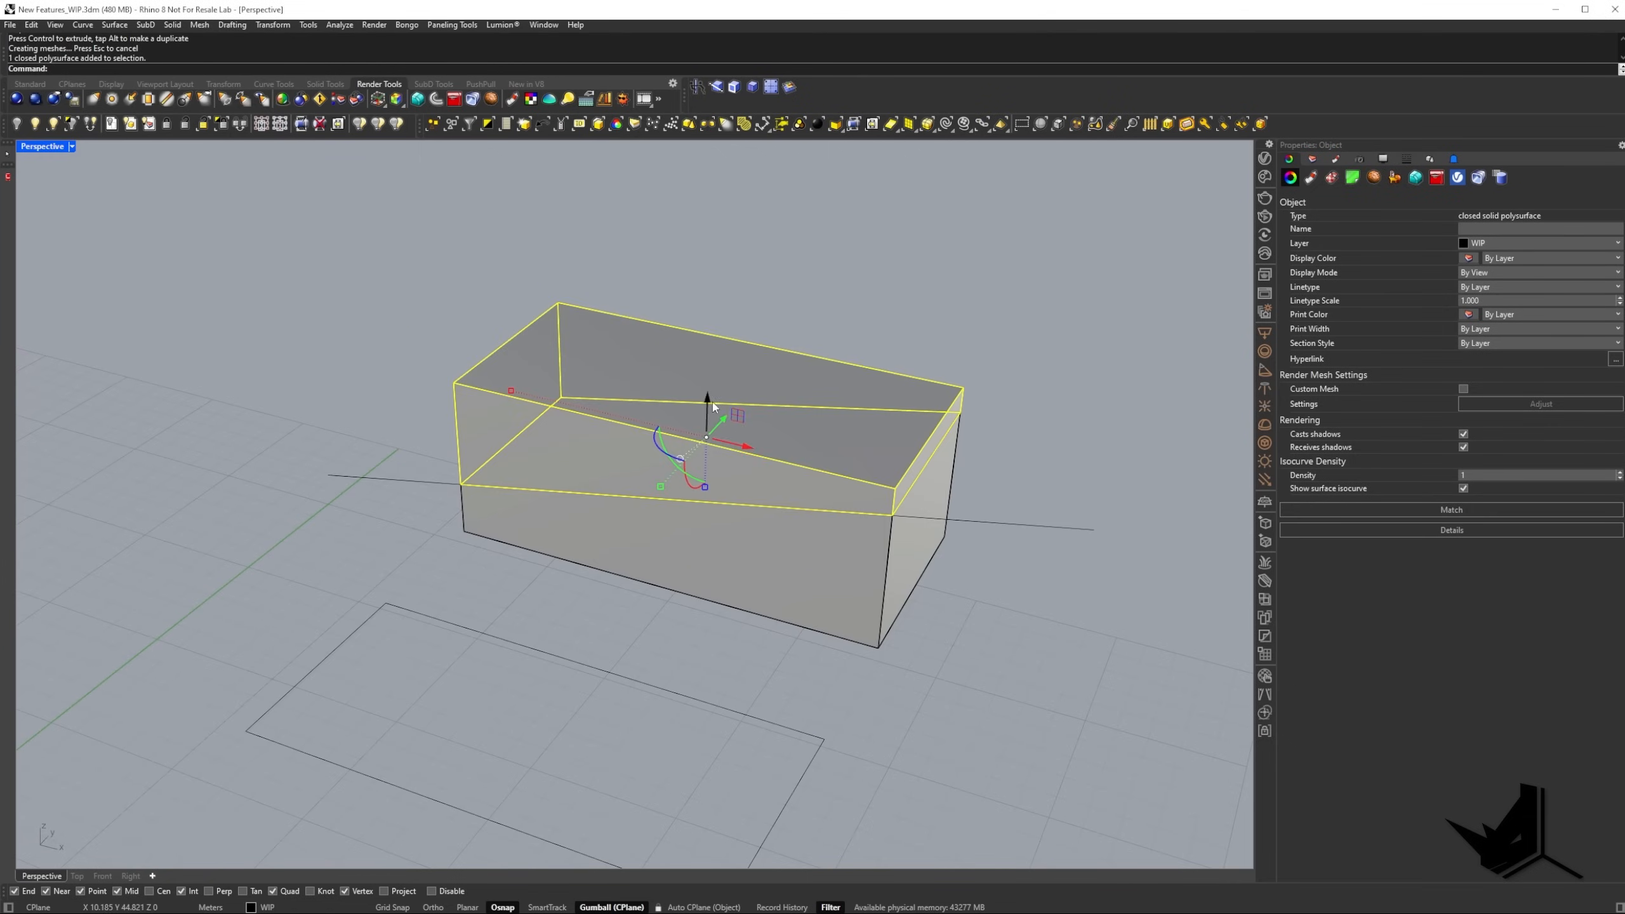
drag(708, 401, 713, 350)
key(Escape)
right_drag(730, 359, 734, 436)
key(ctrl+z)
Undo the Gumball cut through the box.
key(Escape)
right_drag(848, 475, 538, 568)
click(488, 541)
drag(551, 590, 641, 572)
key(ctrl+z)
key(ctrl+z)
Pick the crossing line from the overlapping objects and cut the box along it with the Gumball.
click(435, 506)
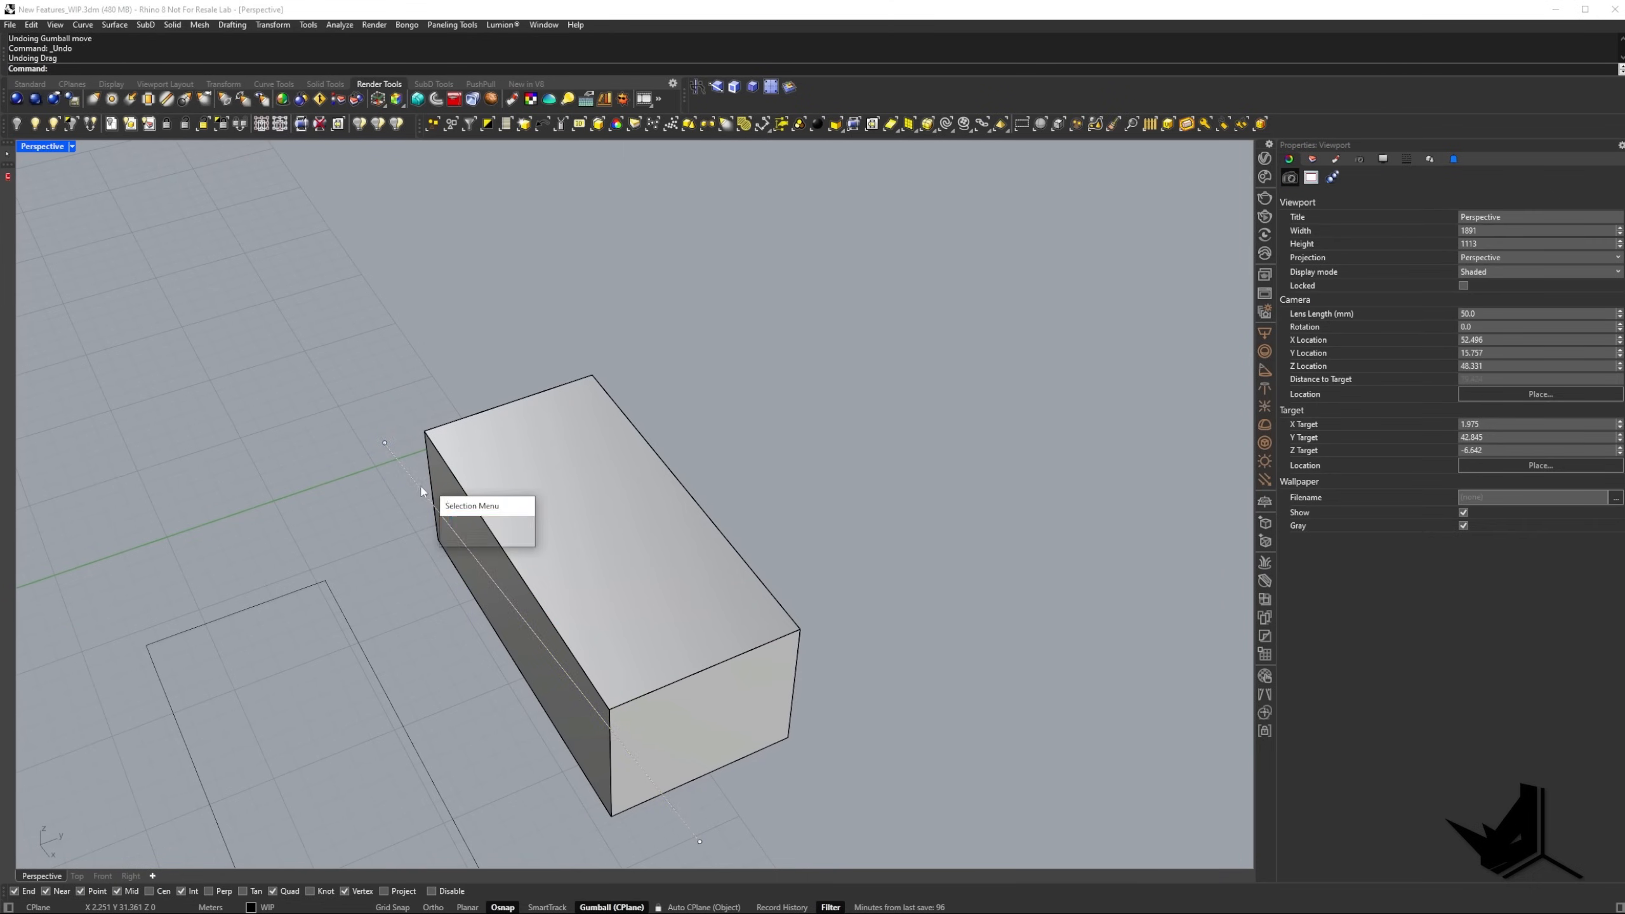
click(498, 518)
drag(551, 591, 821, 504)
right_drag(790, 595, 685, 508)
key(Escape)
scroll(777, 543, down, 5)
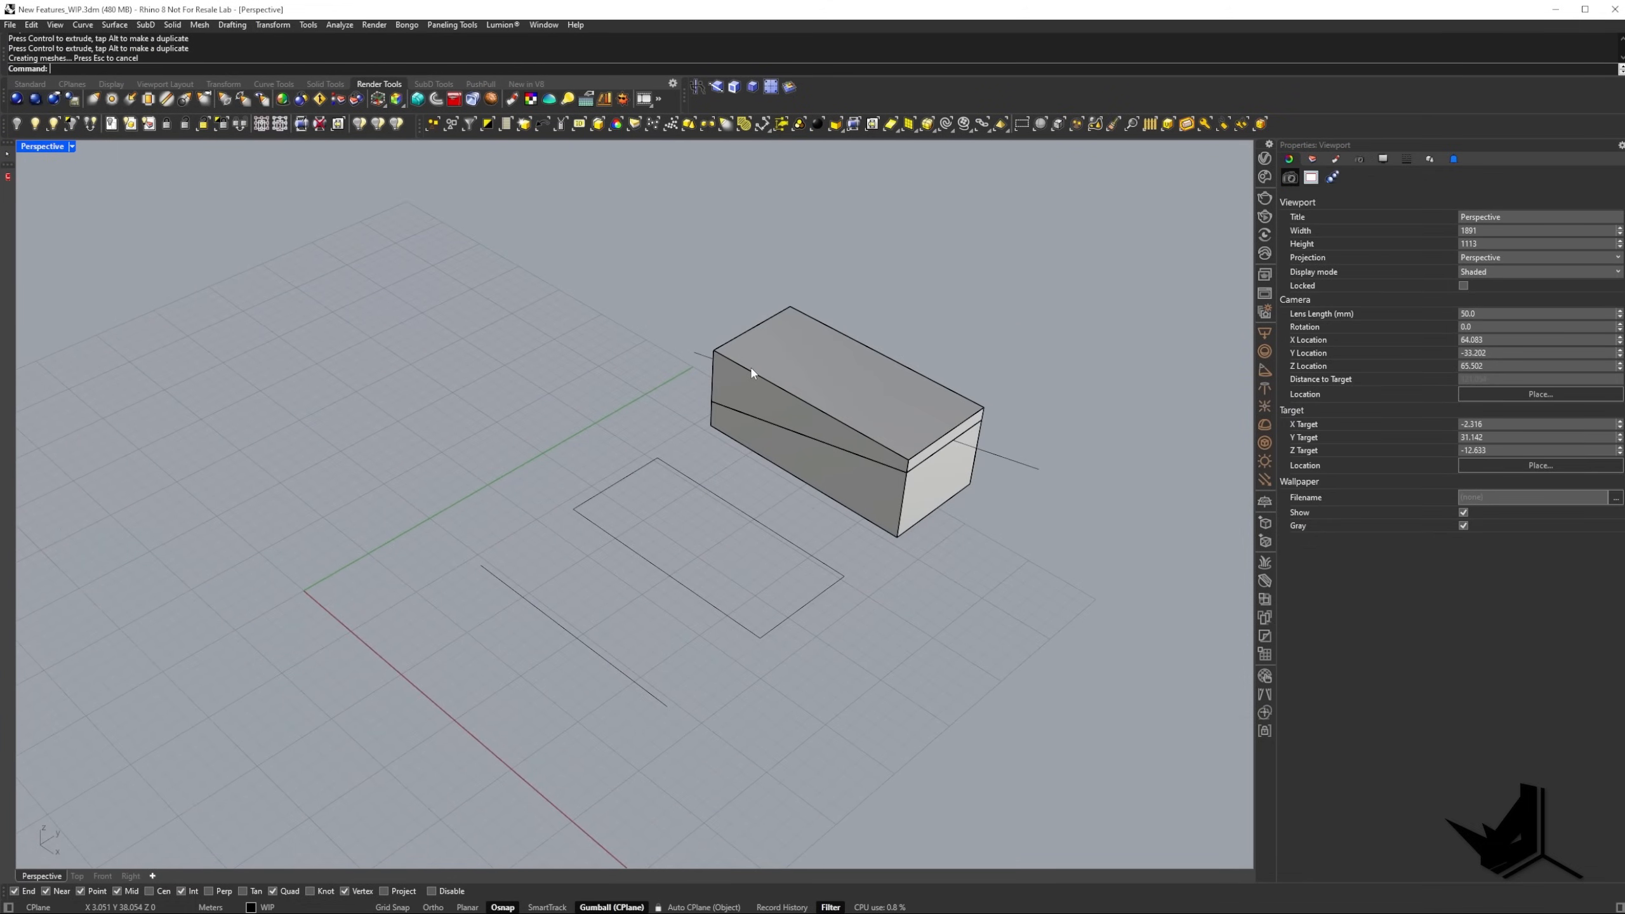
Extrude the separate line into a vertical surface and the rectangle into open walls with the Gumball.
click(562, 605)
scroll(561, 606, up, 5)
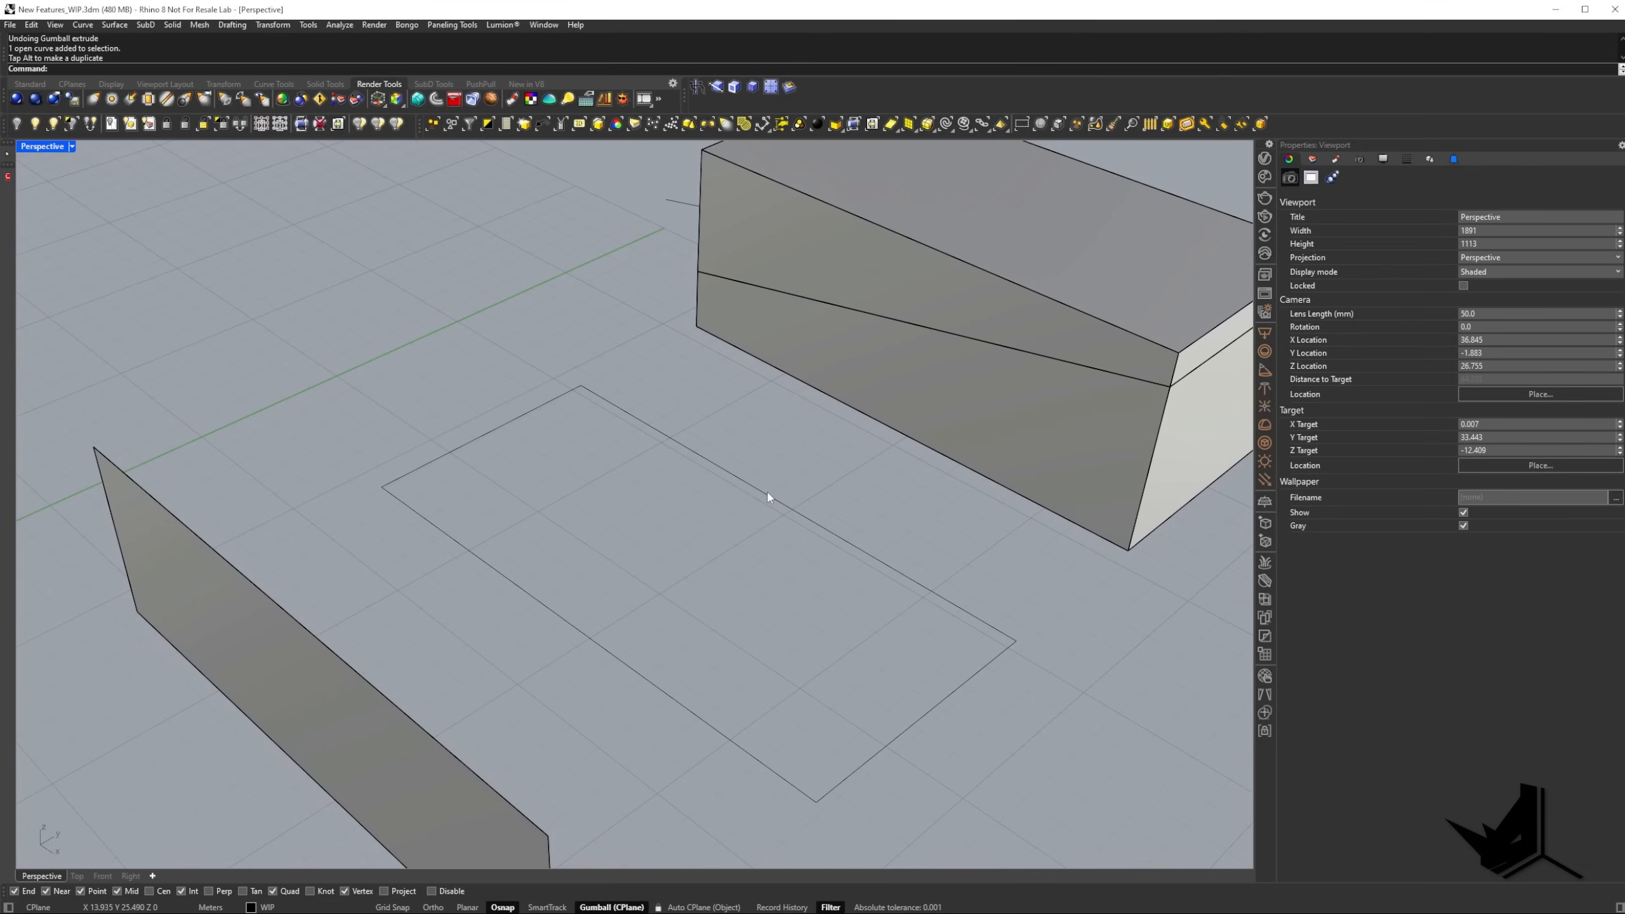
click(537, 450)
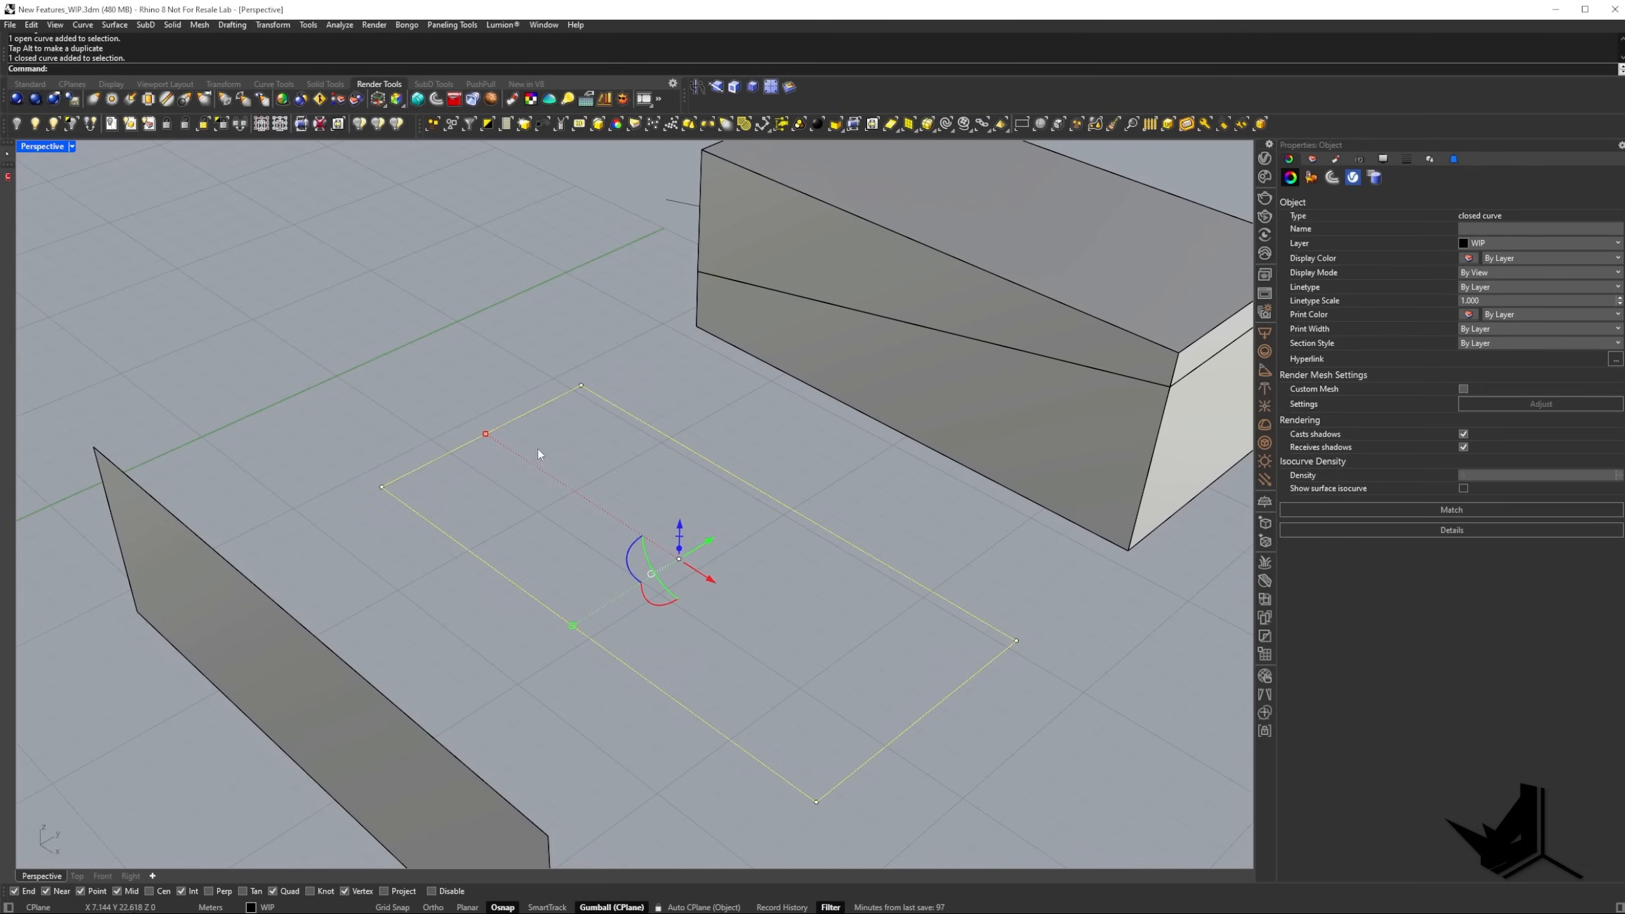
ctrl+drag(682, 575, 691, 447)
right_drag(692, 447, 590, 425)
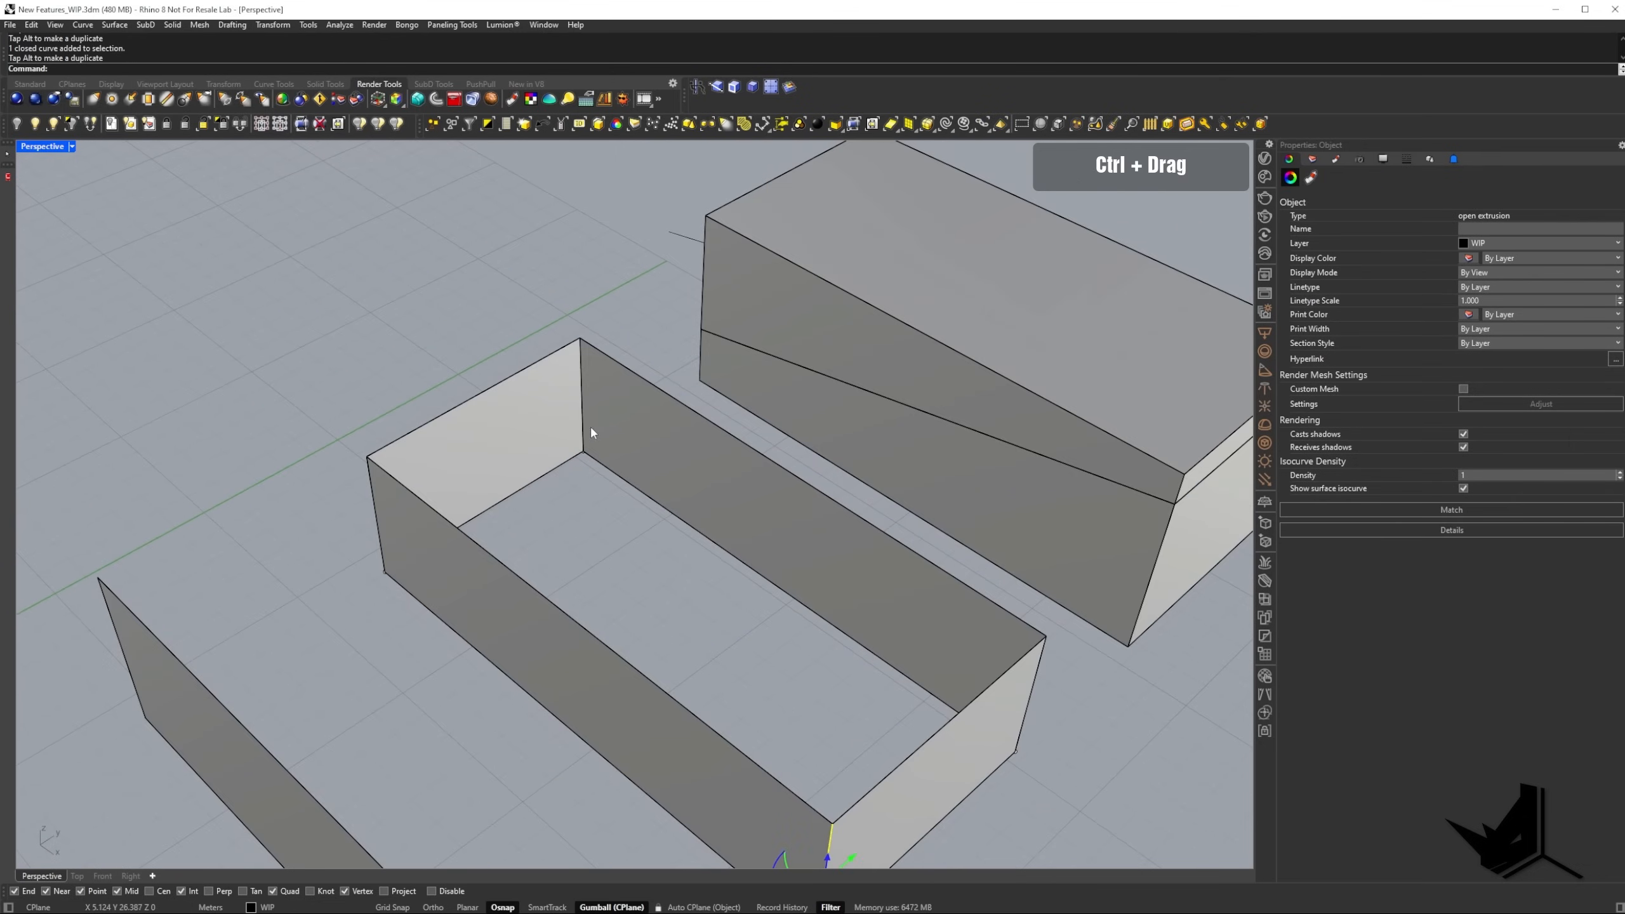
Delete the rectangle's open walls and extrude the rectangle upward into a closed solid with the Gumball.
click(666, 458)
key(Delete)
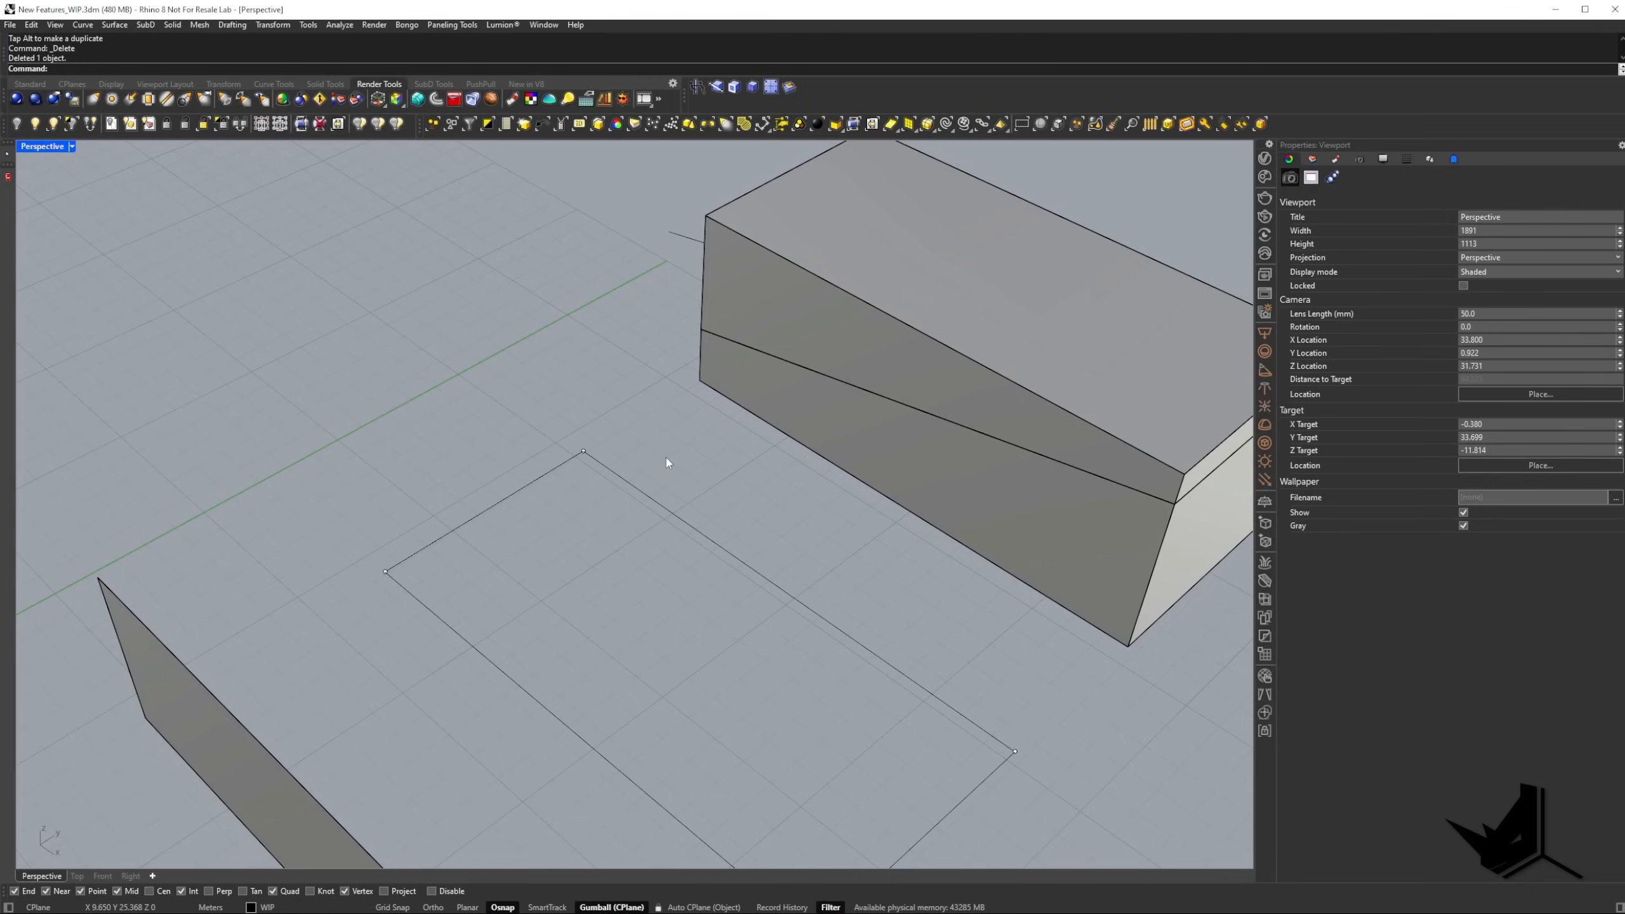
click(696, 522)
right_drag(688, 522, 700, 482)
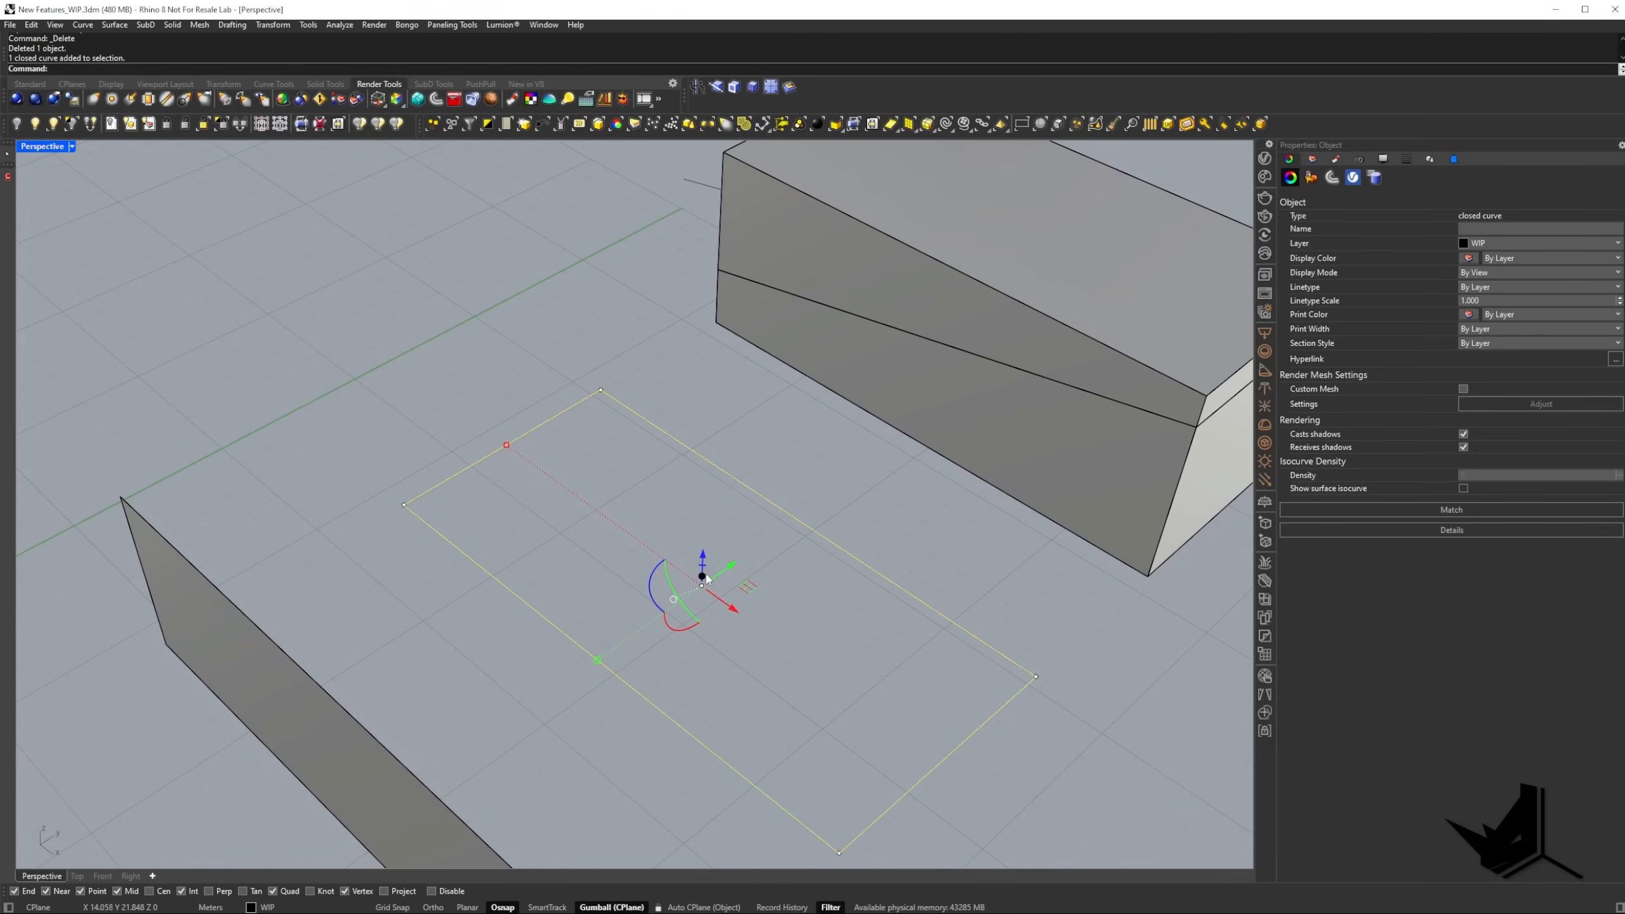
drag(703, 578, 685, 389)
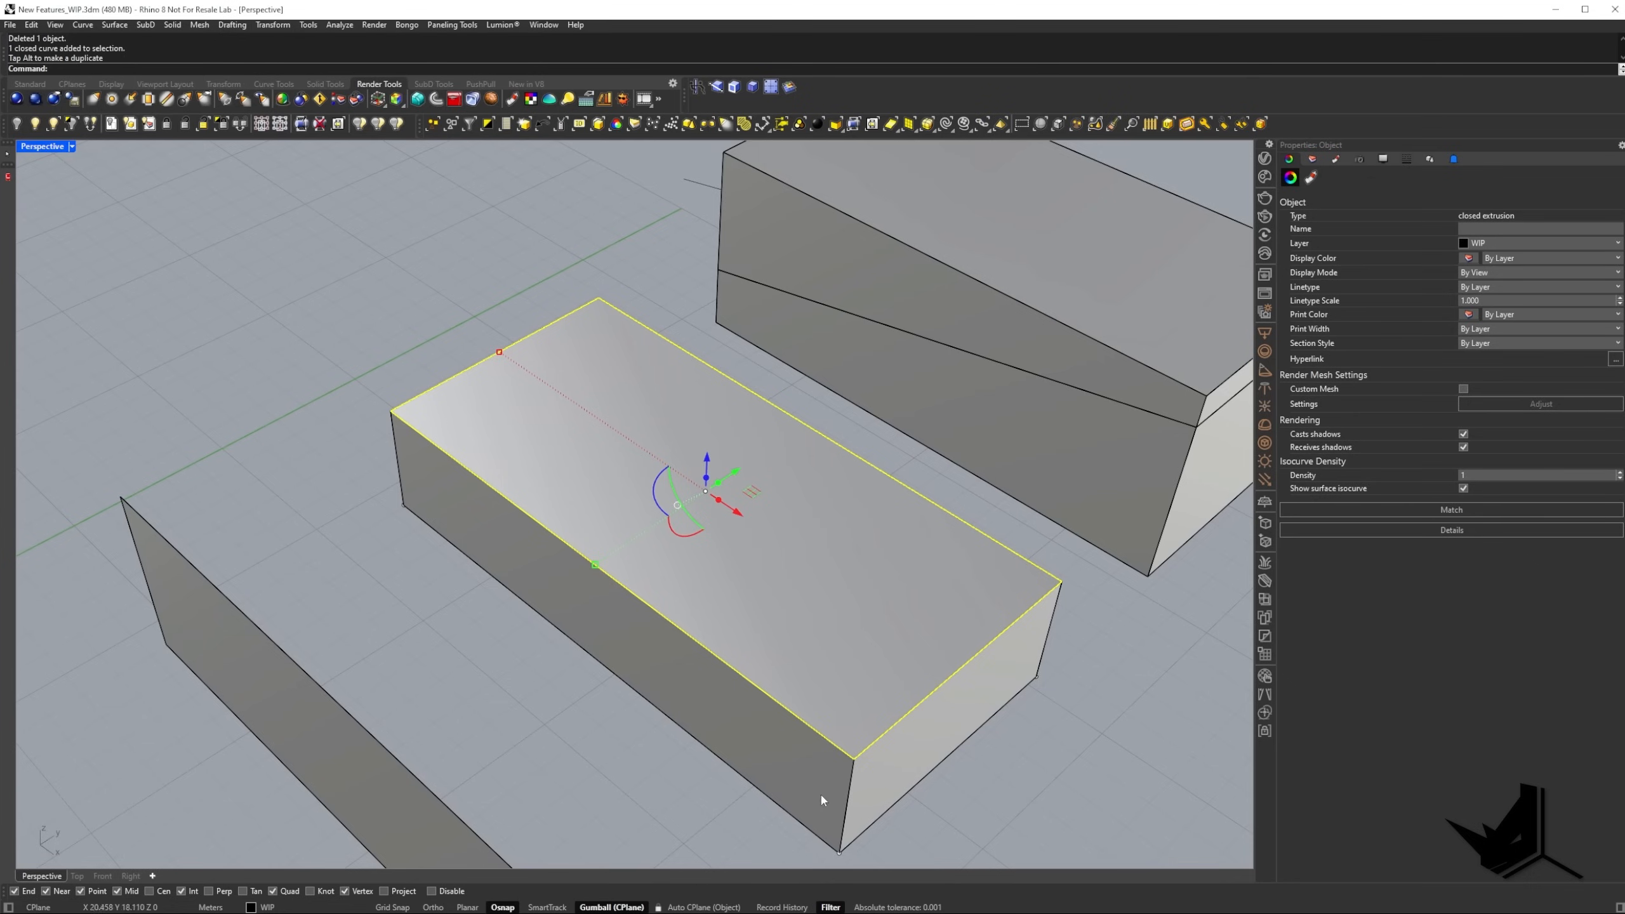
Undo the rectangle's solid extrusion and delete the vertical surface standing on the separate line.
right_drag(607, 493, 602, 552)
key(ctrl+z)
click(601, 549)
key(Delete)
Extrude the separate line vertically to both sides with the Gumball and check the surface from a low angle.
click(566, 614)
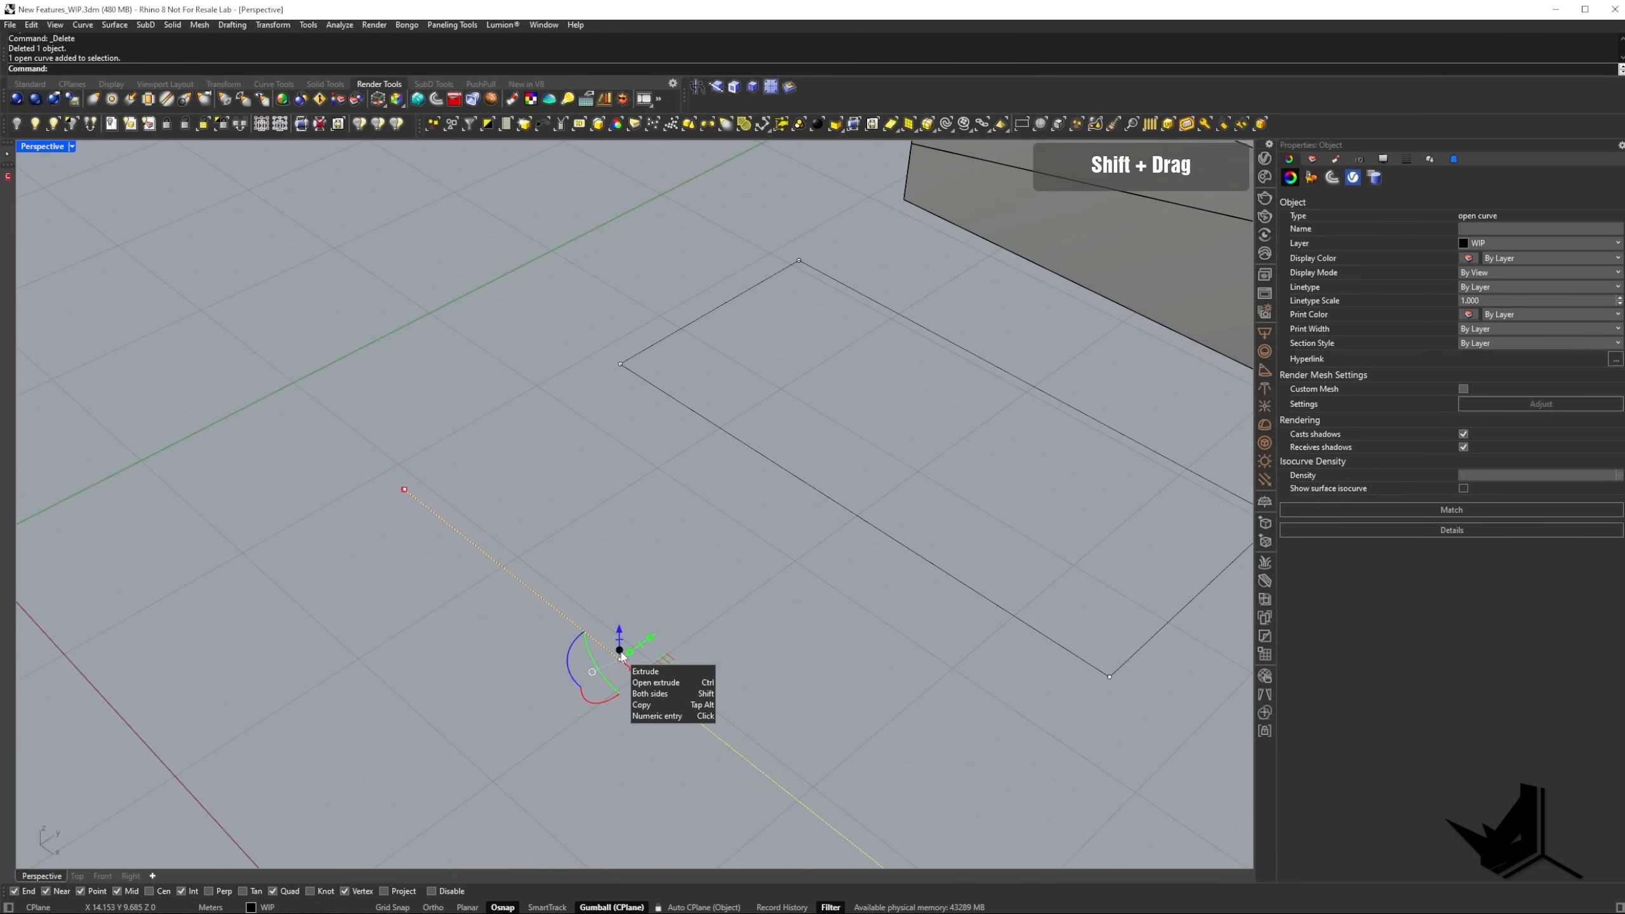
mouse_move(620, 653)
shift+mouse_down()
mouse_move(624, 544)
mouse_move(642, 489)
mouse_move(641, 561)
mouse_move(650, 468)
mouse_move(645, 581)
shift+mouse_up()
scroll(645, 581, down, 5)
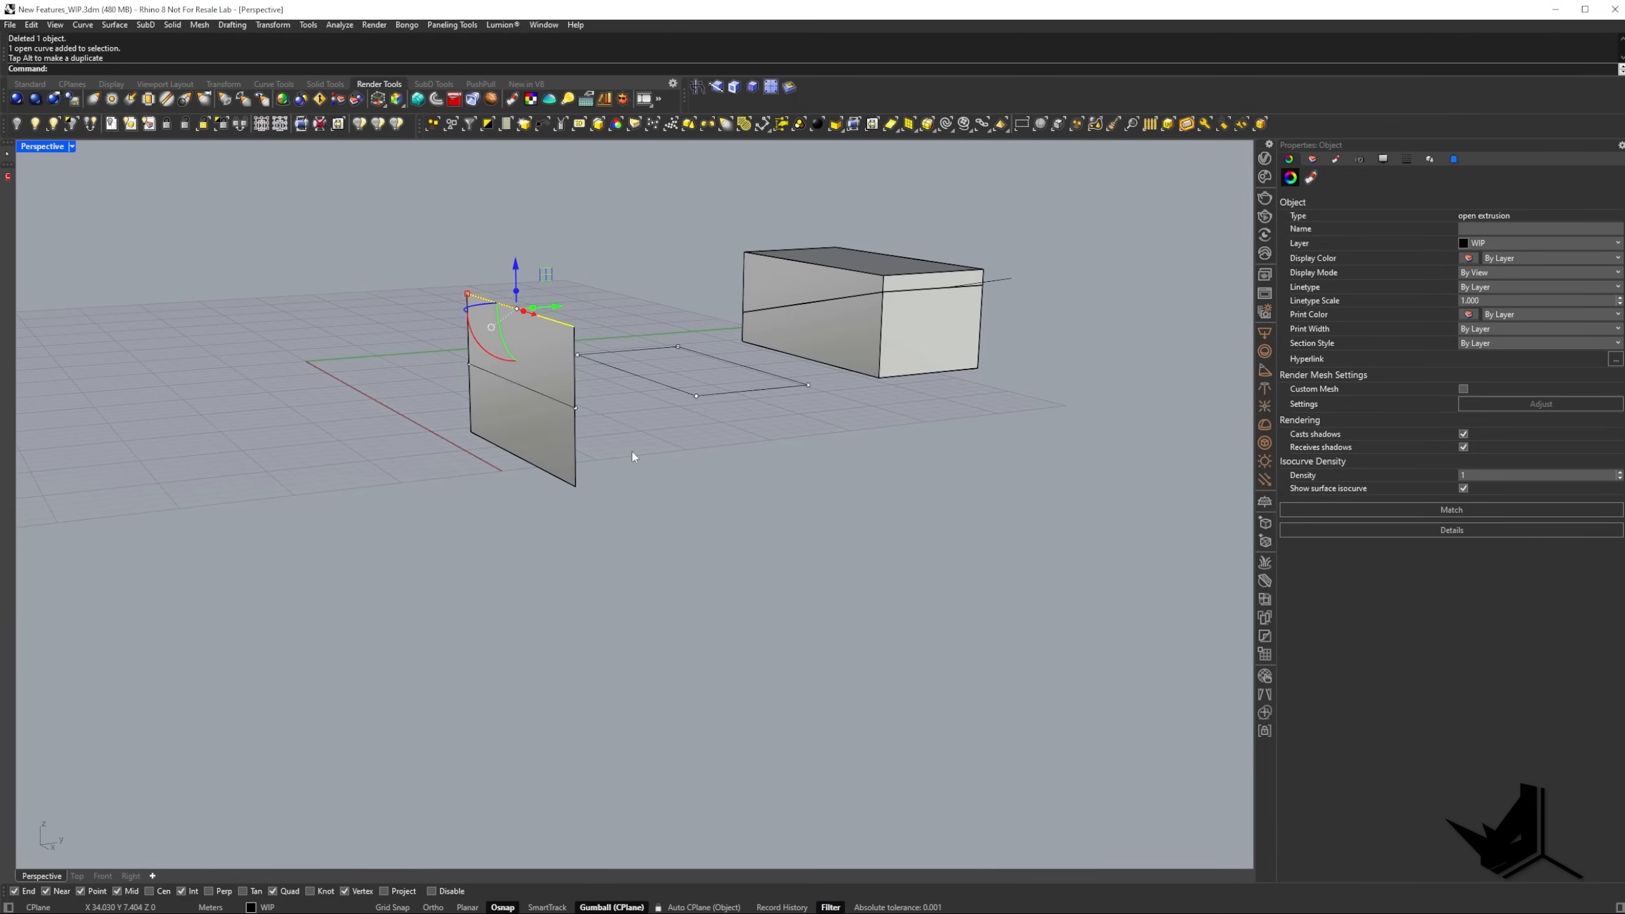
right_drag(632, 452, 641, 646)
click(643, 642)
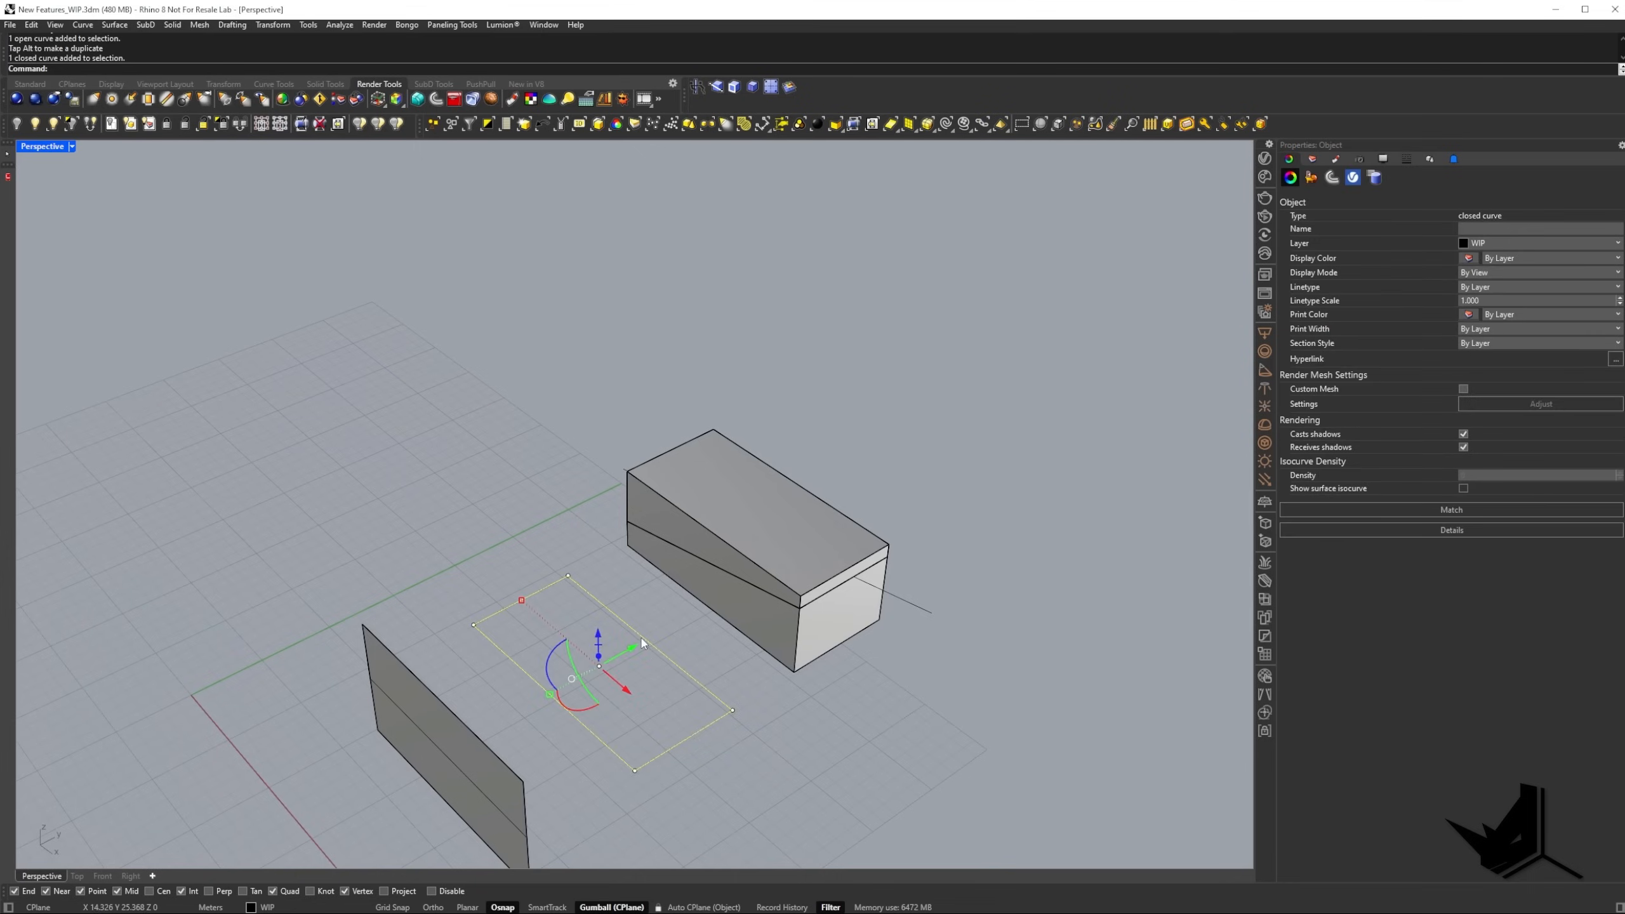
key(Escape)
Select only the top face of the cut box's upper piece and extrude it upward with the Gumball.
scroll(715, 564, up, 3)
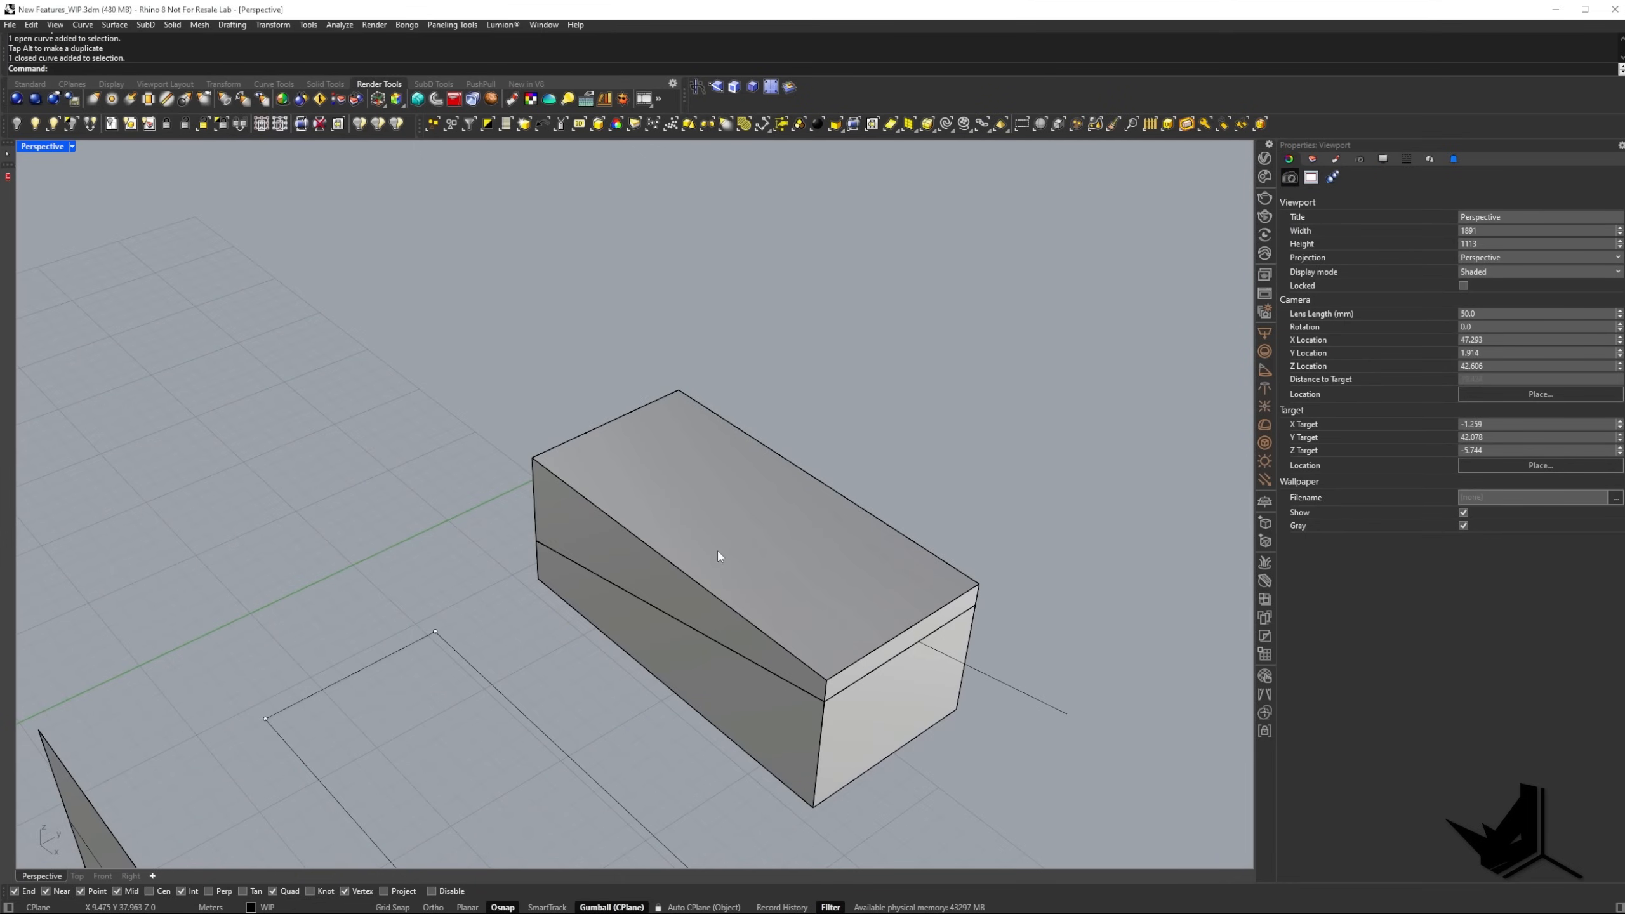
click(715, 520)
shift+right_drag(715, 520, 666, 556)
key(Escape)
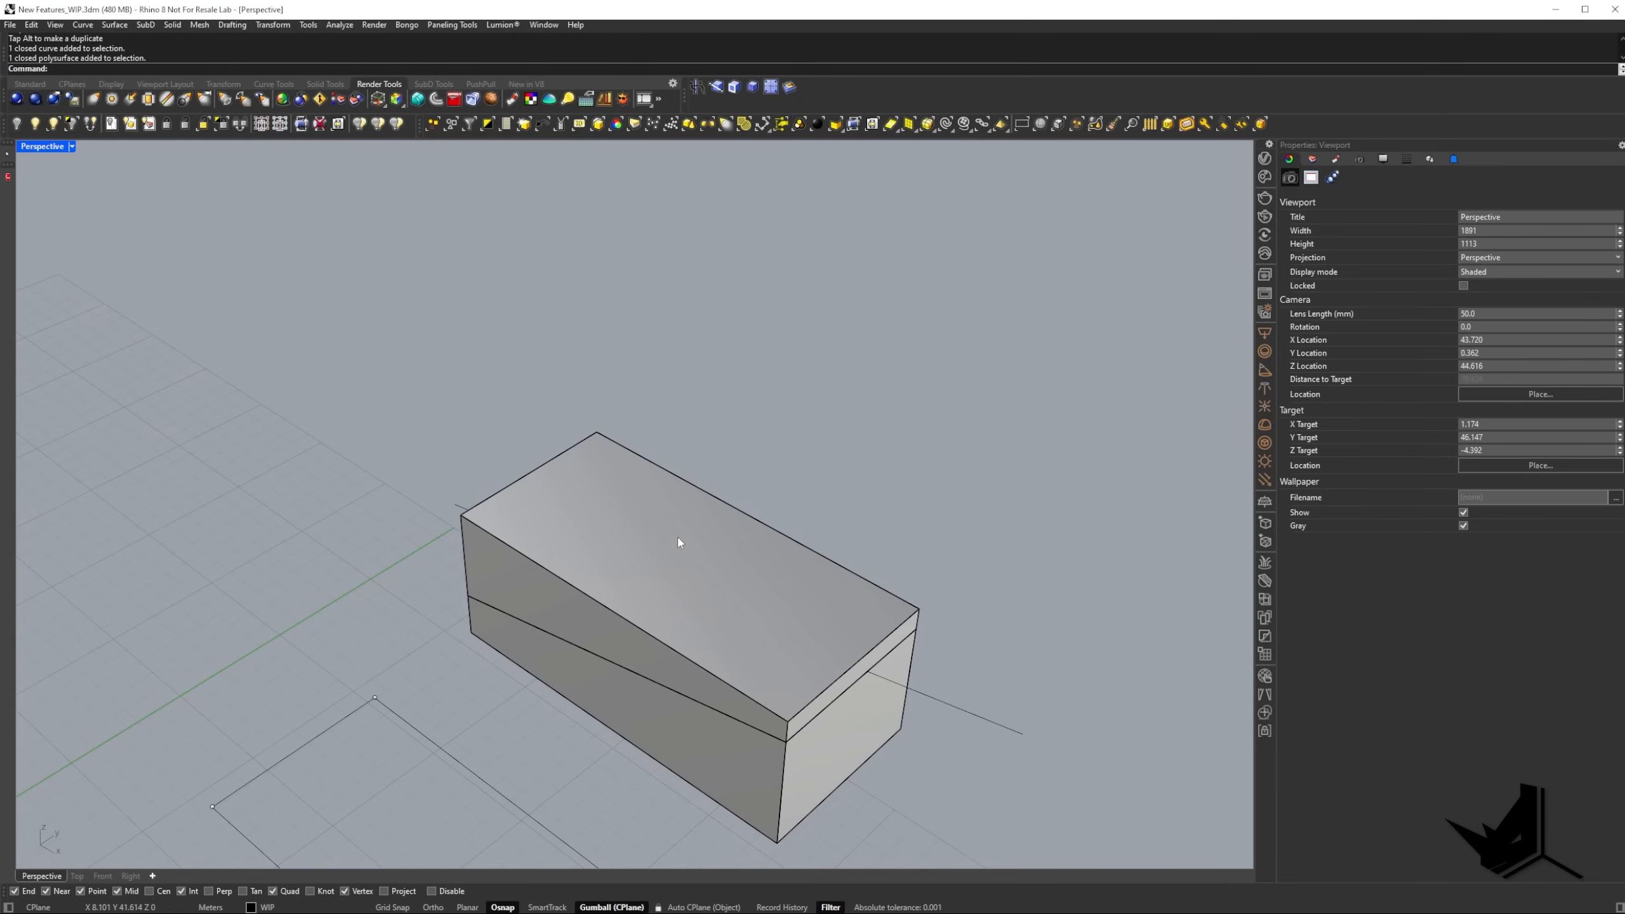
ctrl+shift+click(646, 535)
shift+right_drag(681, 551, 671, 572)
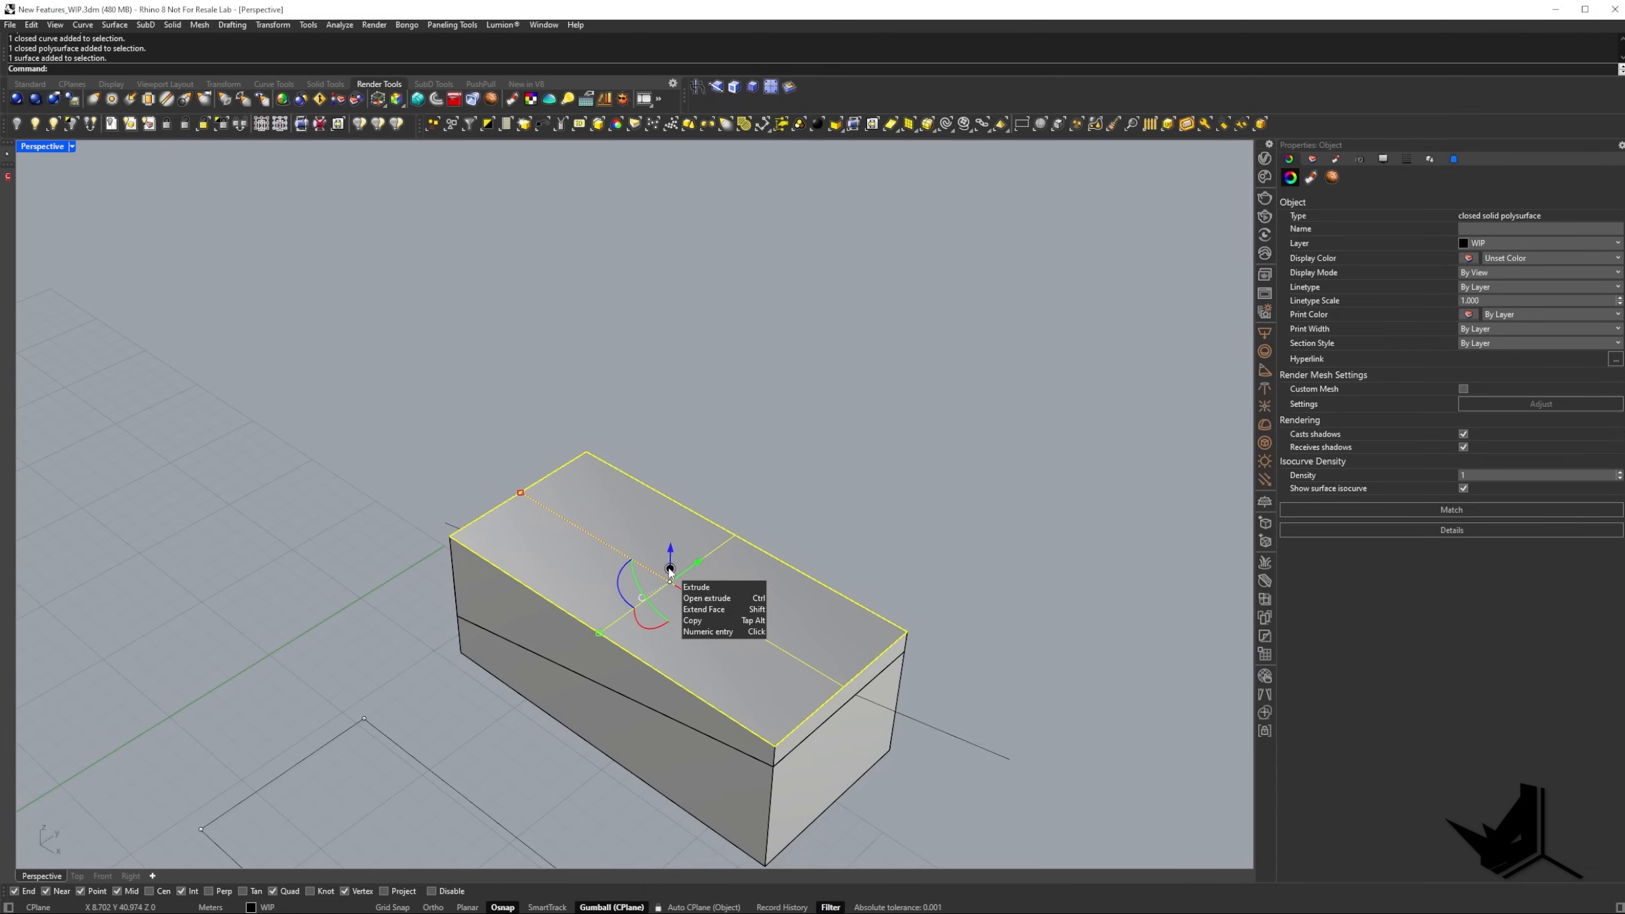
drag(670, 570, 681, 431)
key(Escape)
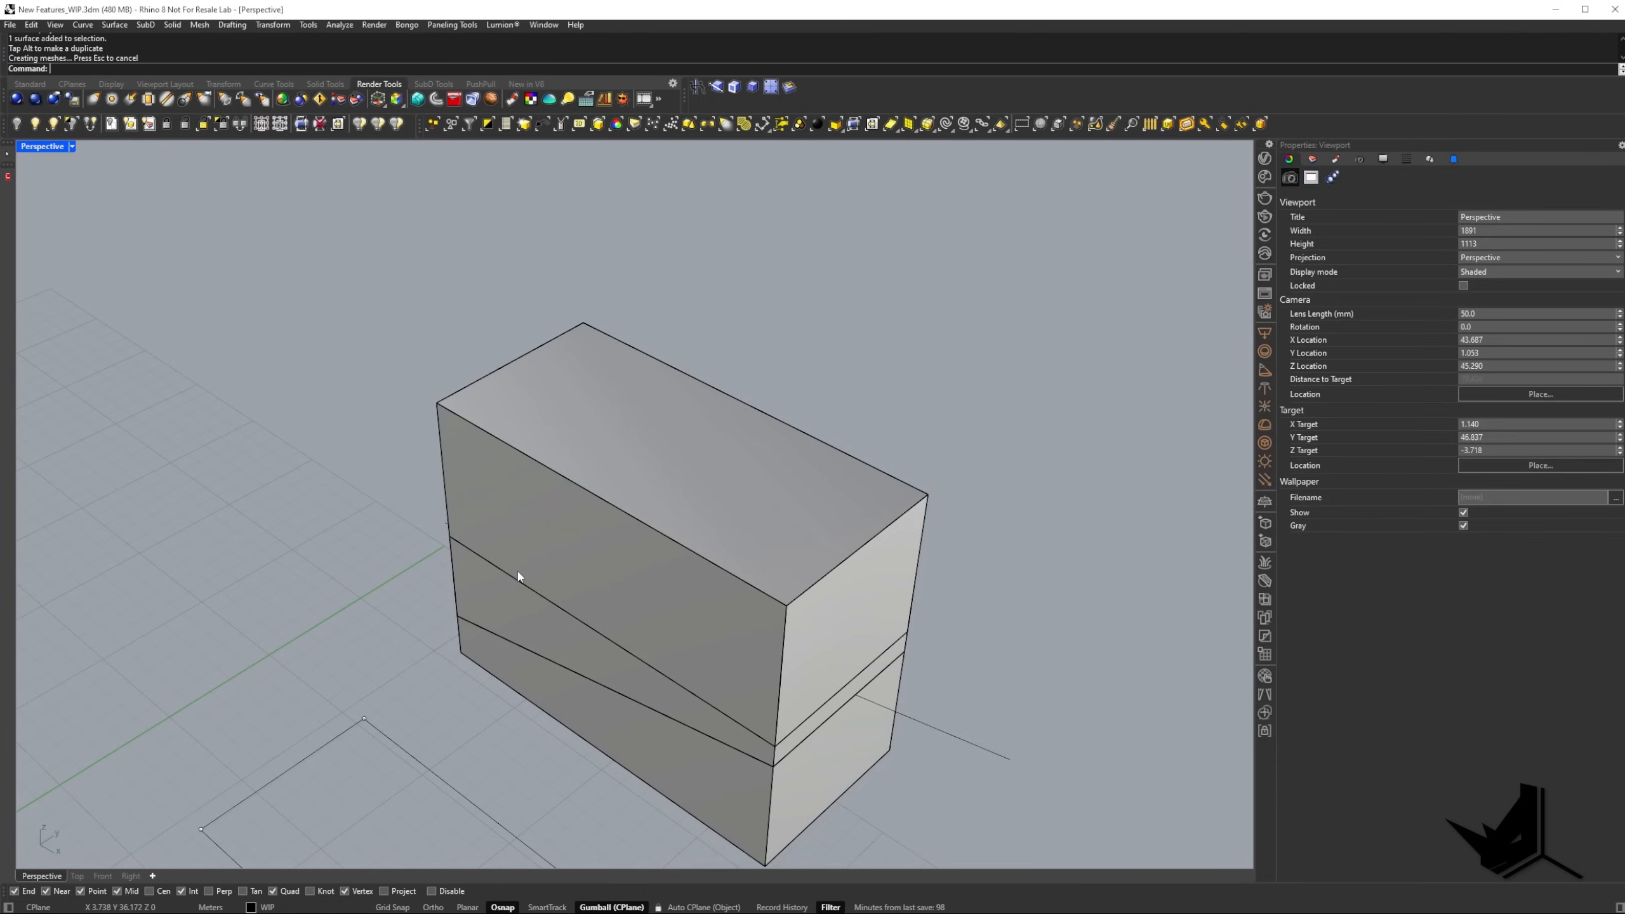
Check the extruded box piece as a whole and undo the top face extrusion.
click(577, 530)
key(Escape)
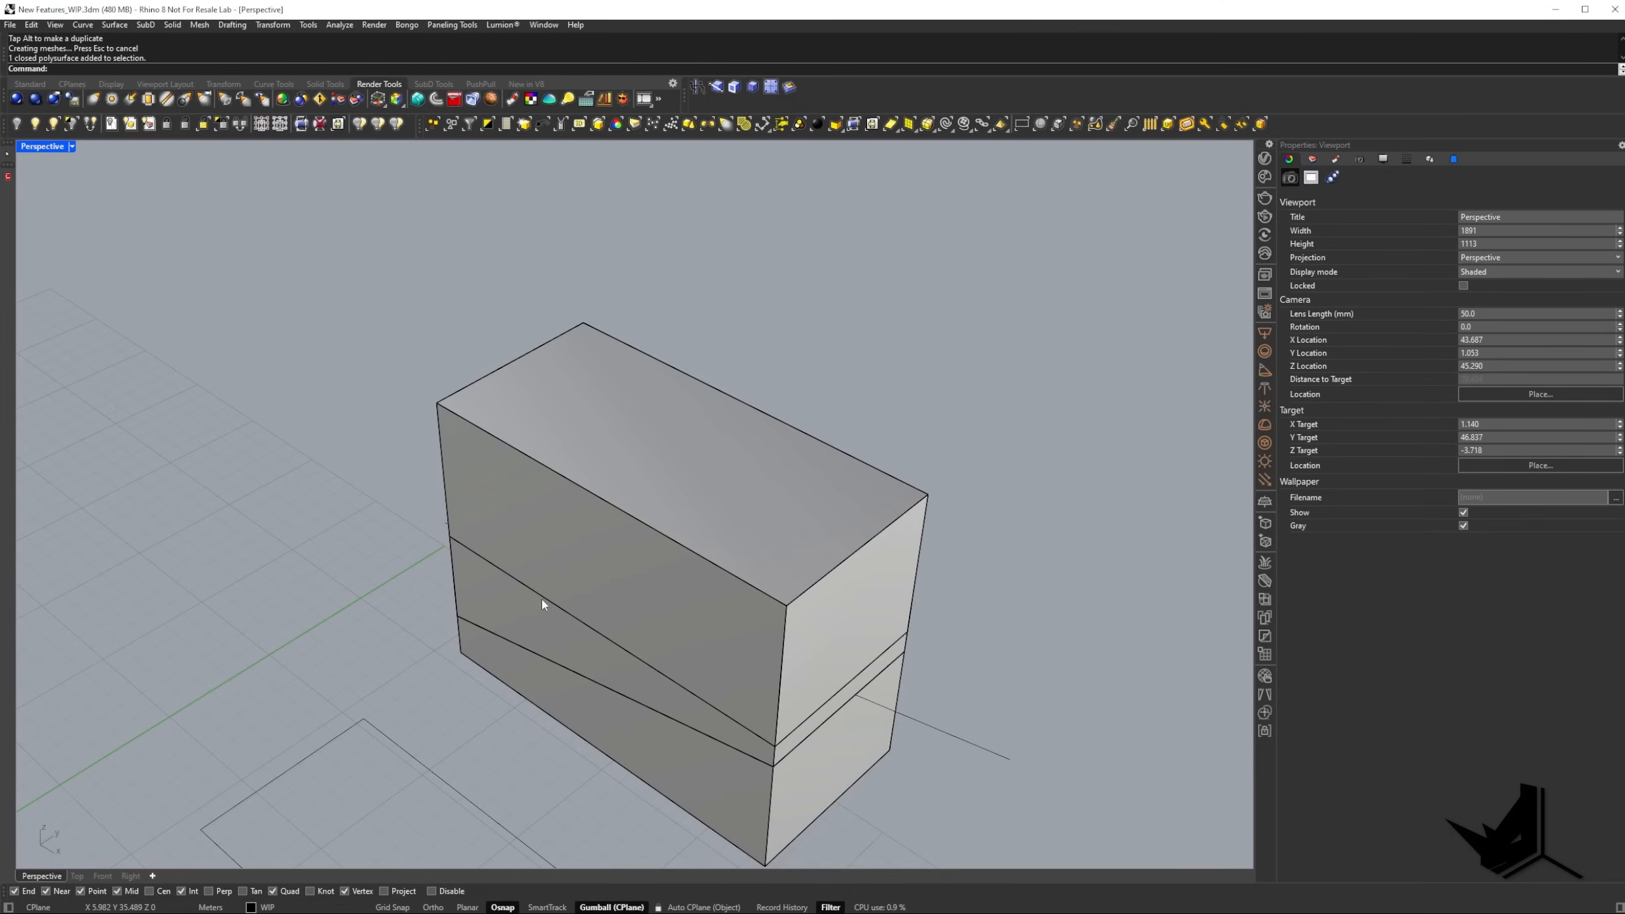
key(ctrl+z)
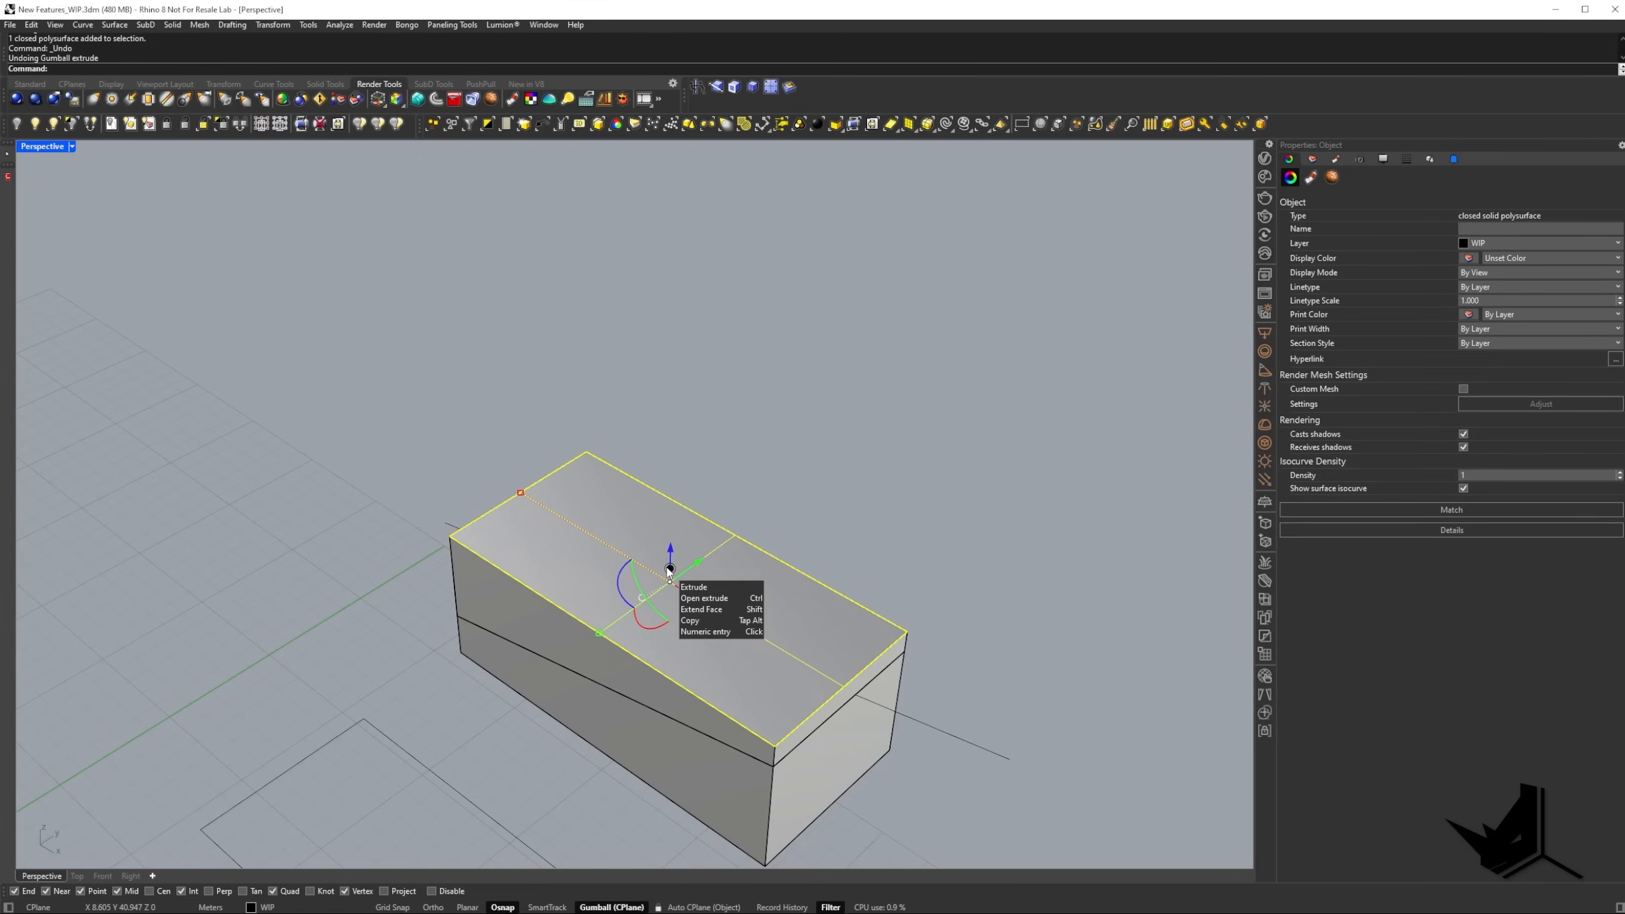
Extrude the upper piece's top face upward as open surfaces with the Gumball's Open extrude option.
ctrl+drag(670, 568, 679, 470)
click(852, 420)
right_drag(851, 420, 626, 531)
Select the loose side surfaces one by one to check them and undo the open extrusion.
click(631, 522)
click(720, 537)
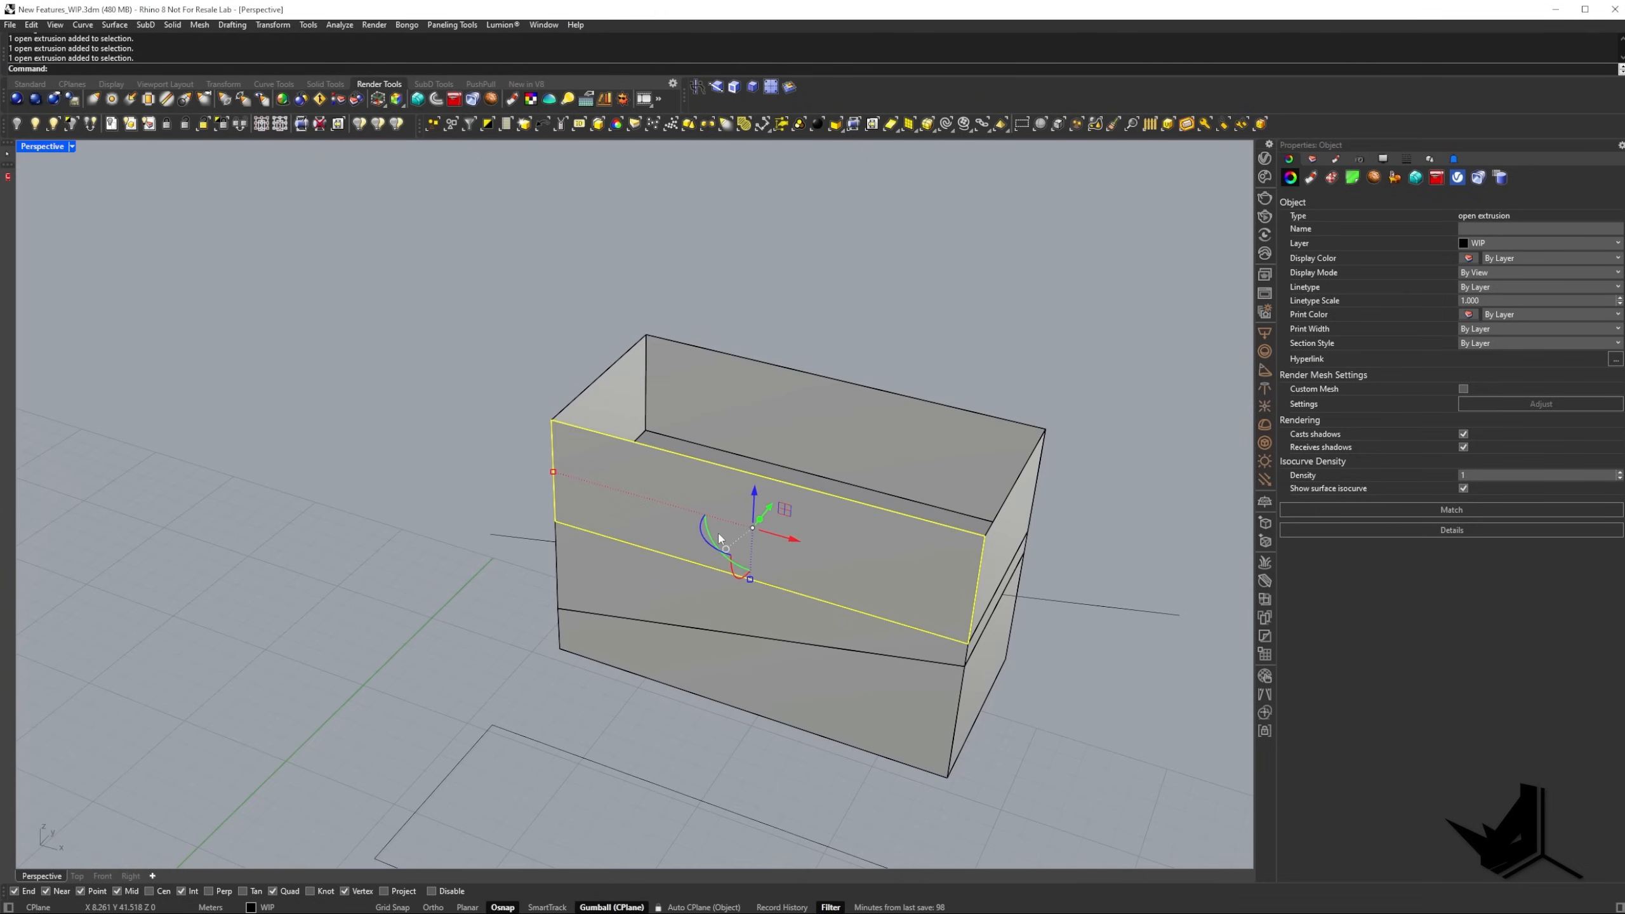
click(999, 536)
click(925, 462)
right_drag(925, 462, 821, 543)
key(ctrl+z)
Select the upper piece's top face and stretch it upward in two pulls with the Gumball's Extend Face option.
right_drag(656, 575, 602, 615)
click(602, 615)
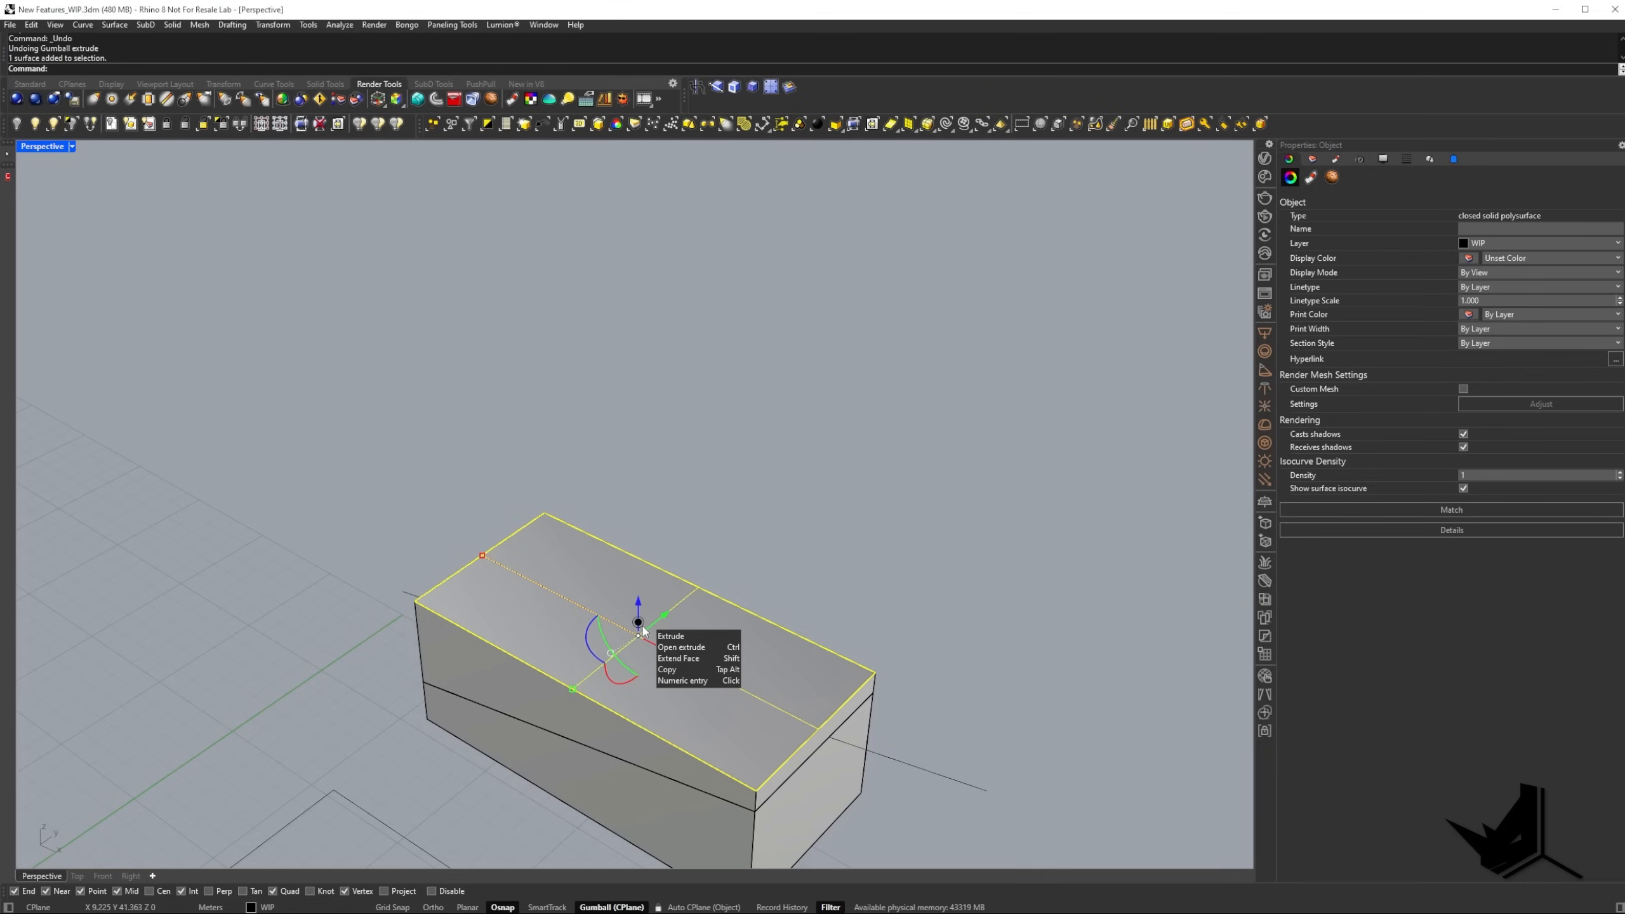
shift+drag(642, 625, 664, 471)
shift+right_drag(594, 587, 596, 648)
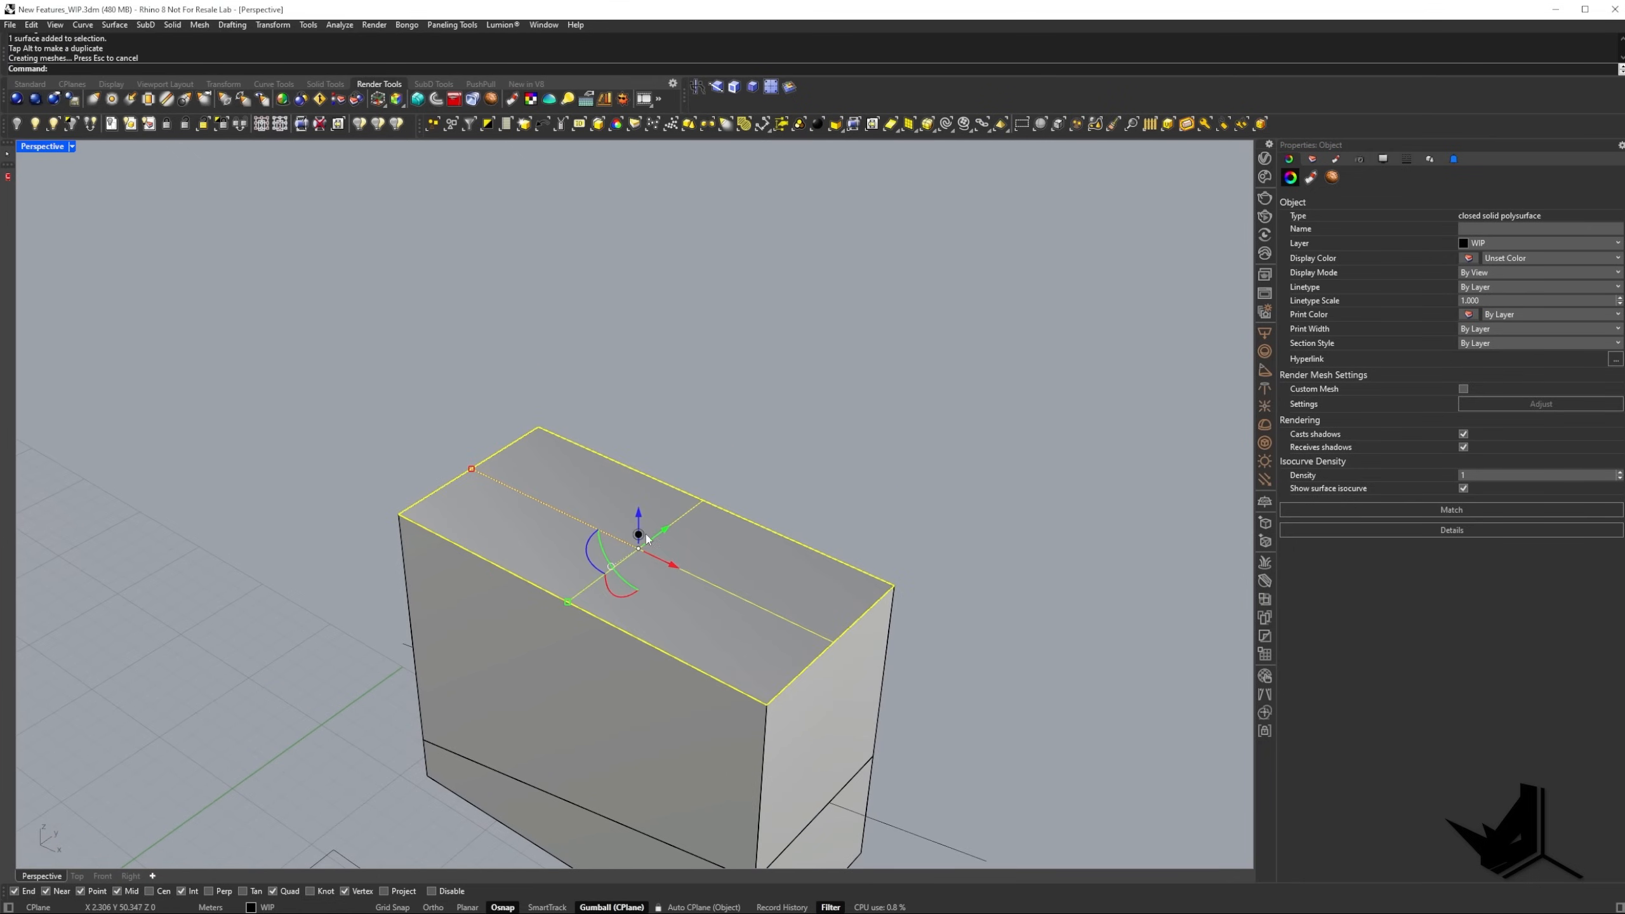
shift+drag(641, 536, 641, 448)
scroll(646, 453, down, 3)
Extend the upper piece's narrow end face outward past the lower piece with the Gumball's Extend Face option.
click(816, 632)
shift+right_drag(784, 642, 869, 668)
ctrl+shift+click(714, 572)
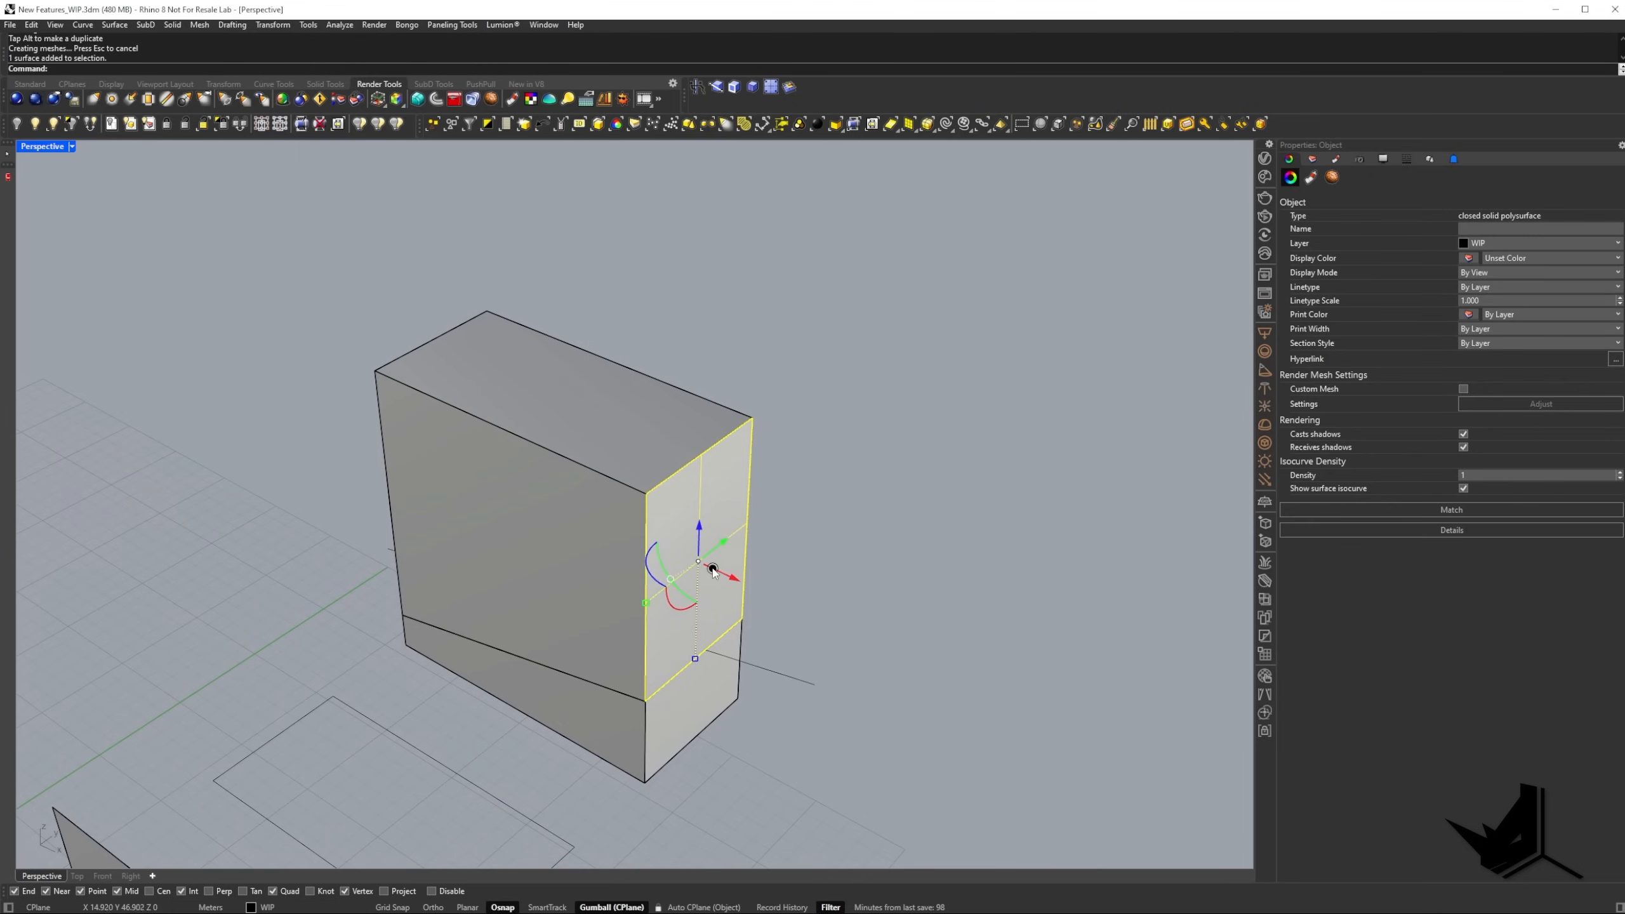
shift+drag(713, 569, 870, 644)
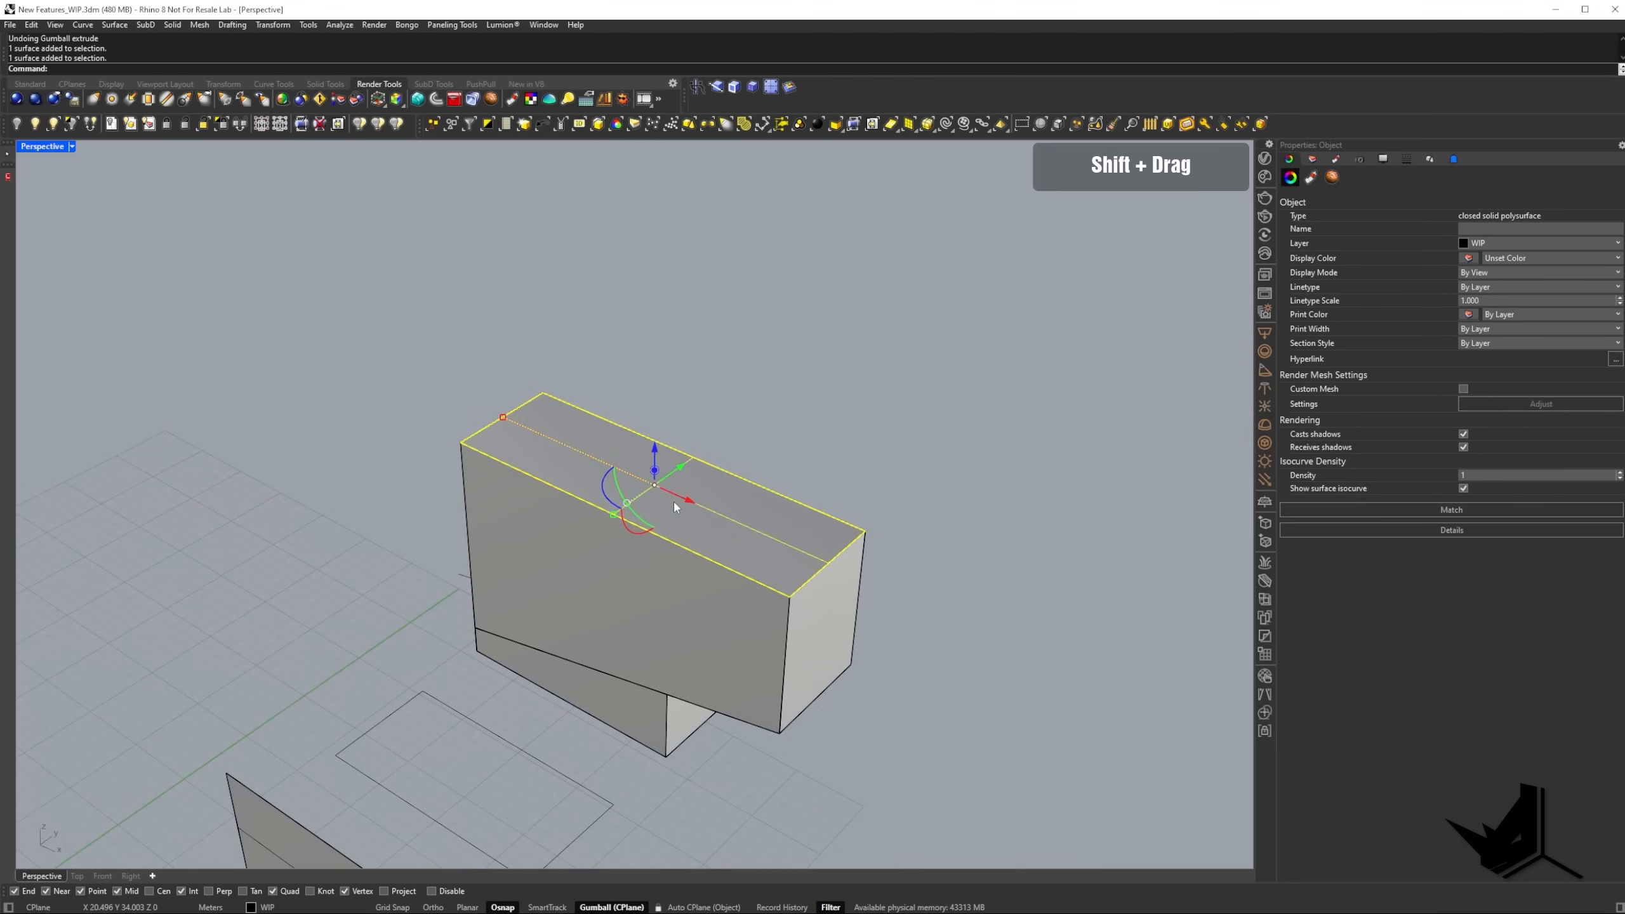
Extrude the upper piece's top face upward by exactly 5 with the Gumball's numeric entry and check the resulting block.
click(654, 473)
text(5)
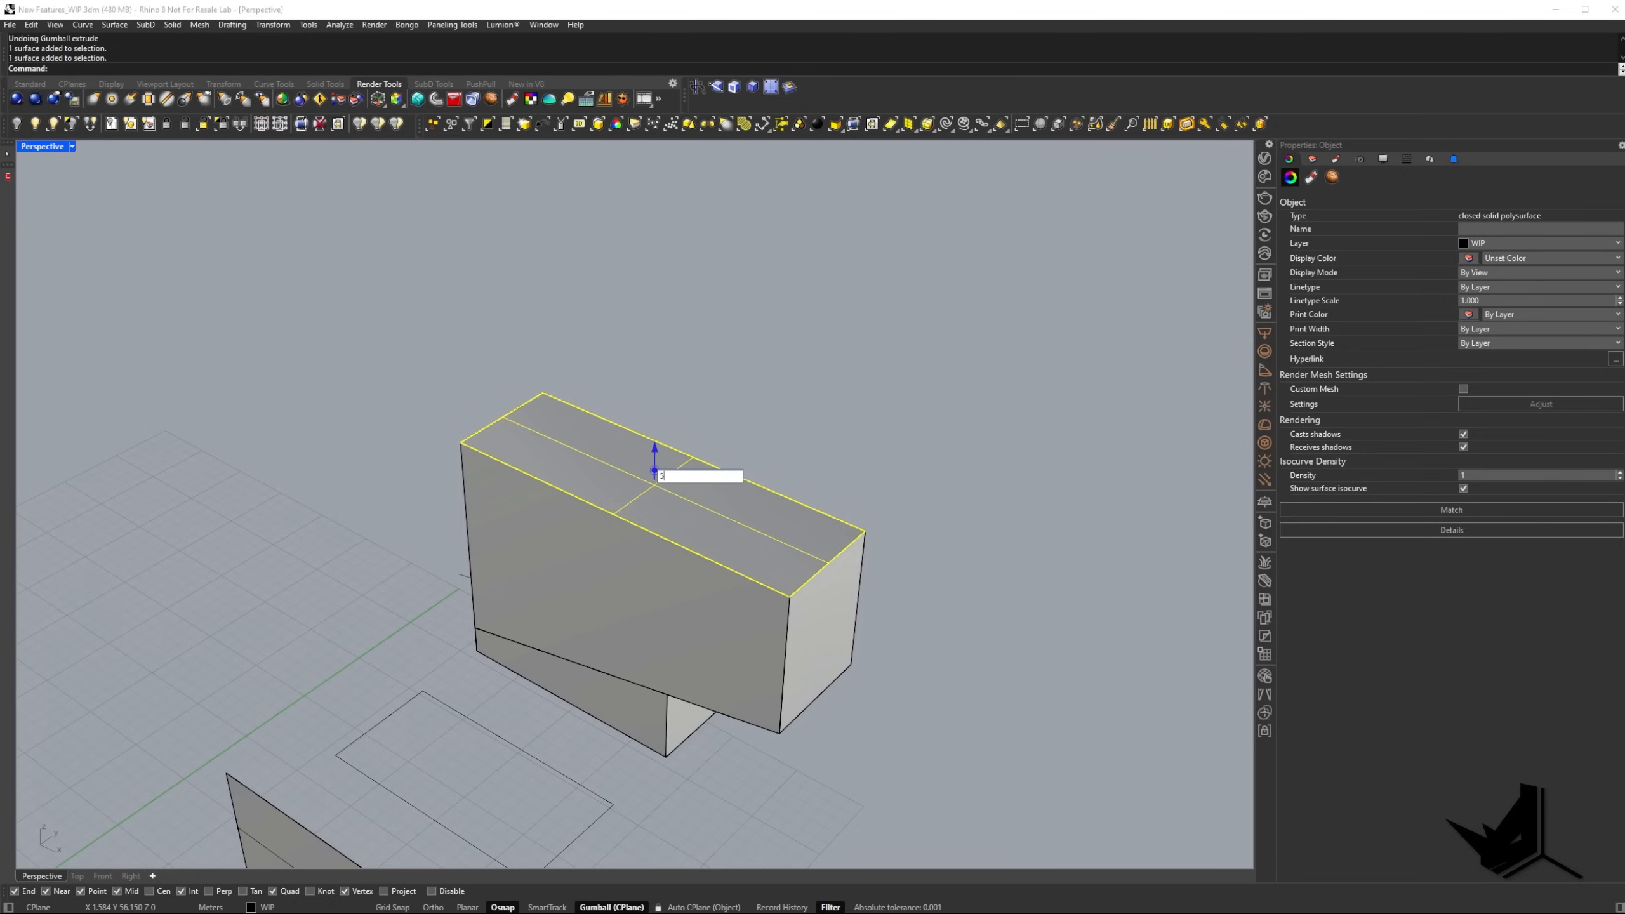
key(Return)
click(762, 471)
scroll(769, 474, down, 3)
scroll(768, 478, down, 2)
key(Escape)
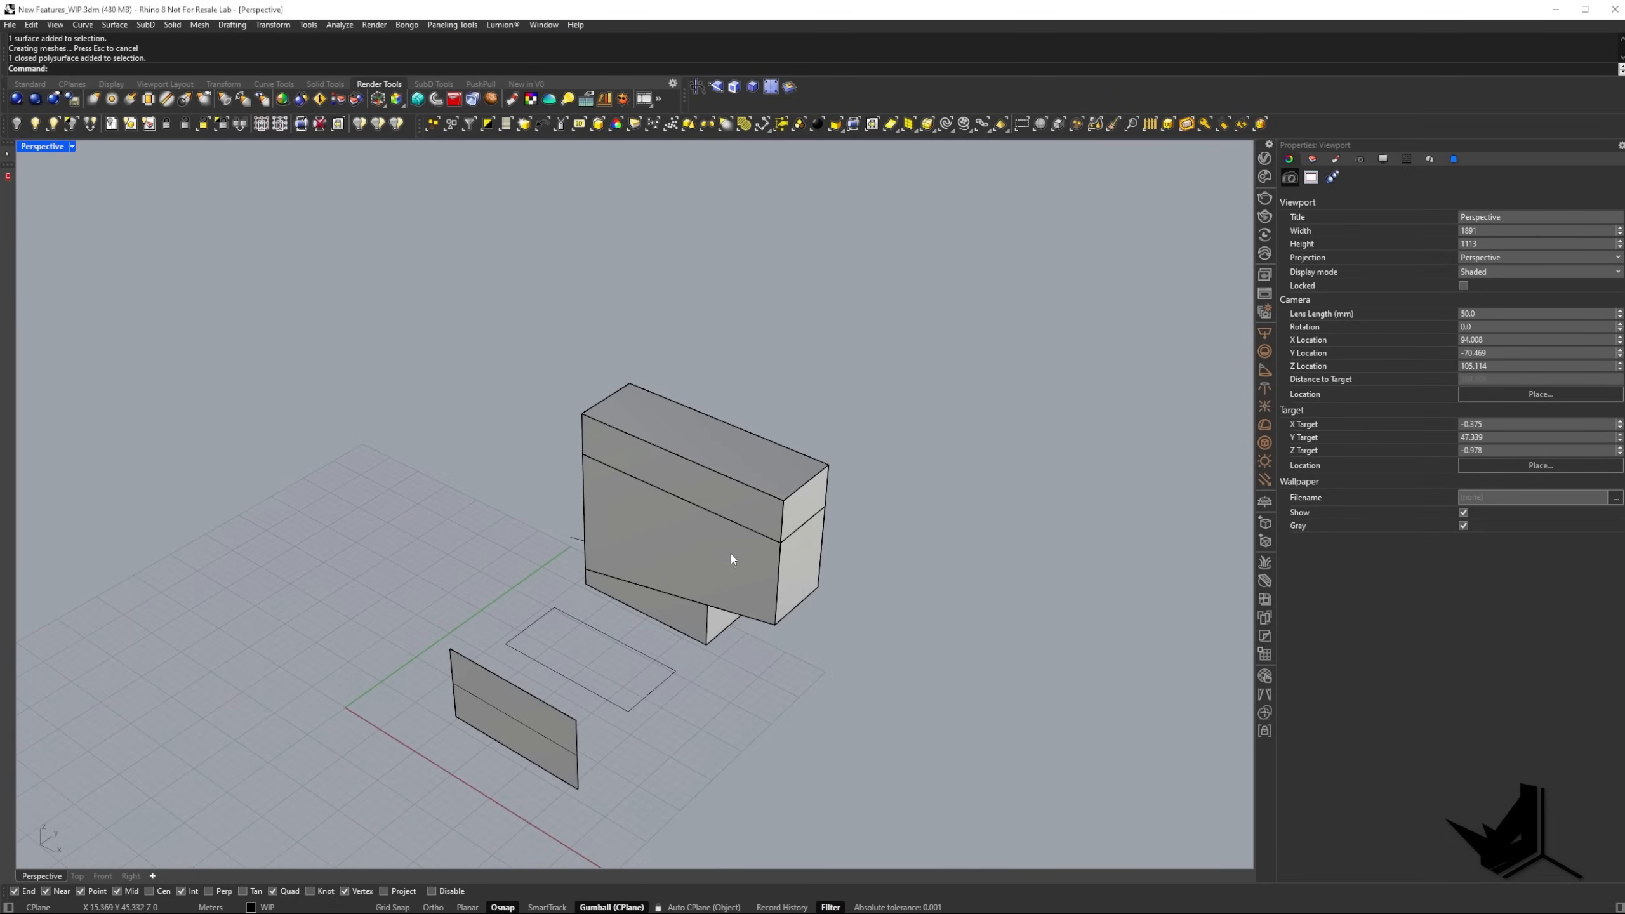
Turn on the Gumball option Merge faces after extrude.
scroll(716, 515, up, 2)
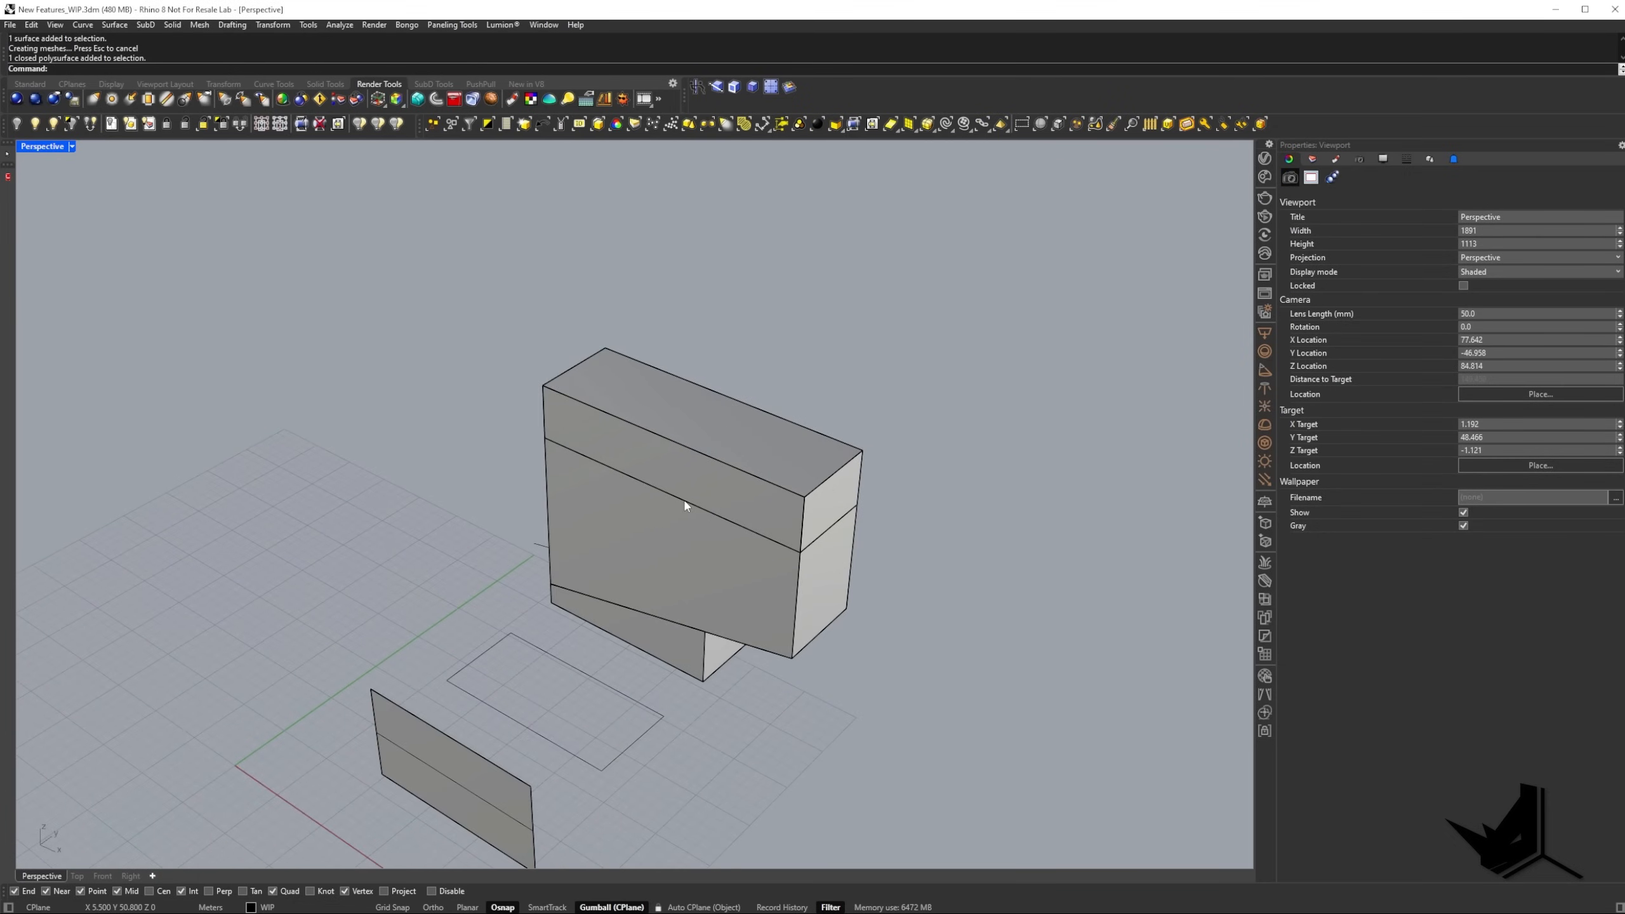
right_click(612, 908)
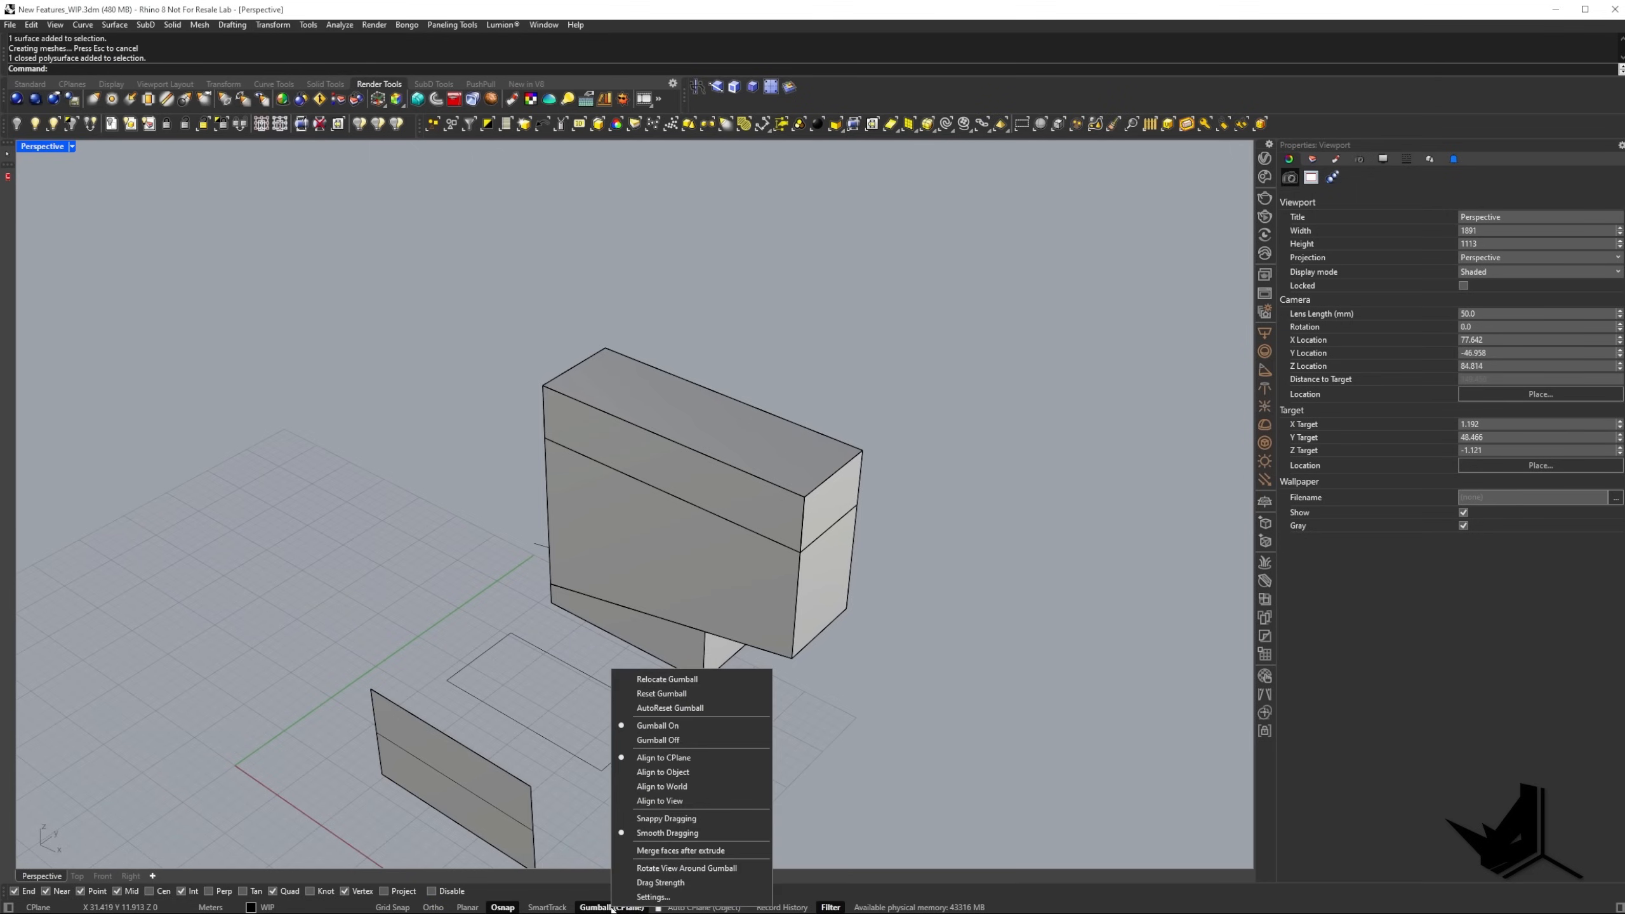
click(686, 851)
Extrude the block's top face further upward with the Gumball and check the side faces.
right_drag(654, 546, 551, 597)
click(622, 503)
key(Escape)
ctrl+shift+click(630, 503)
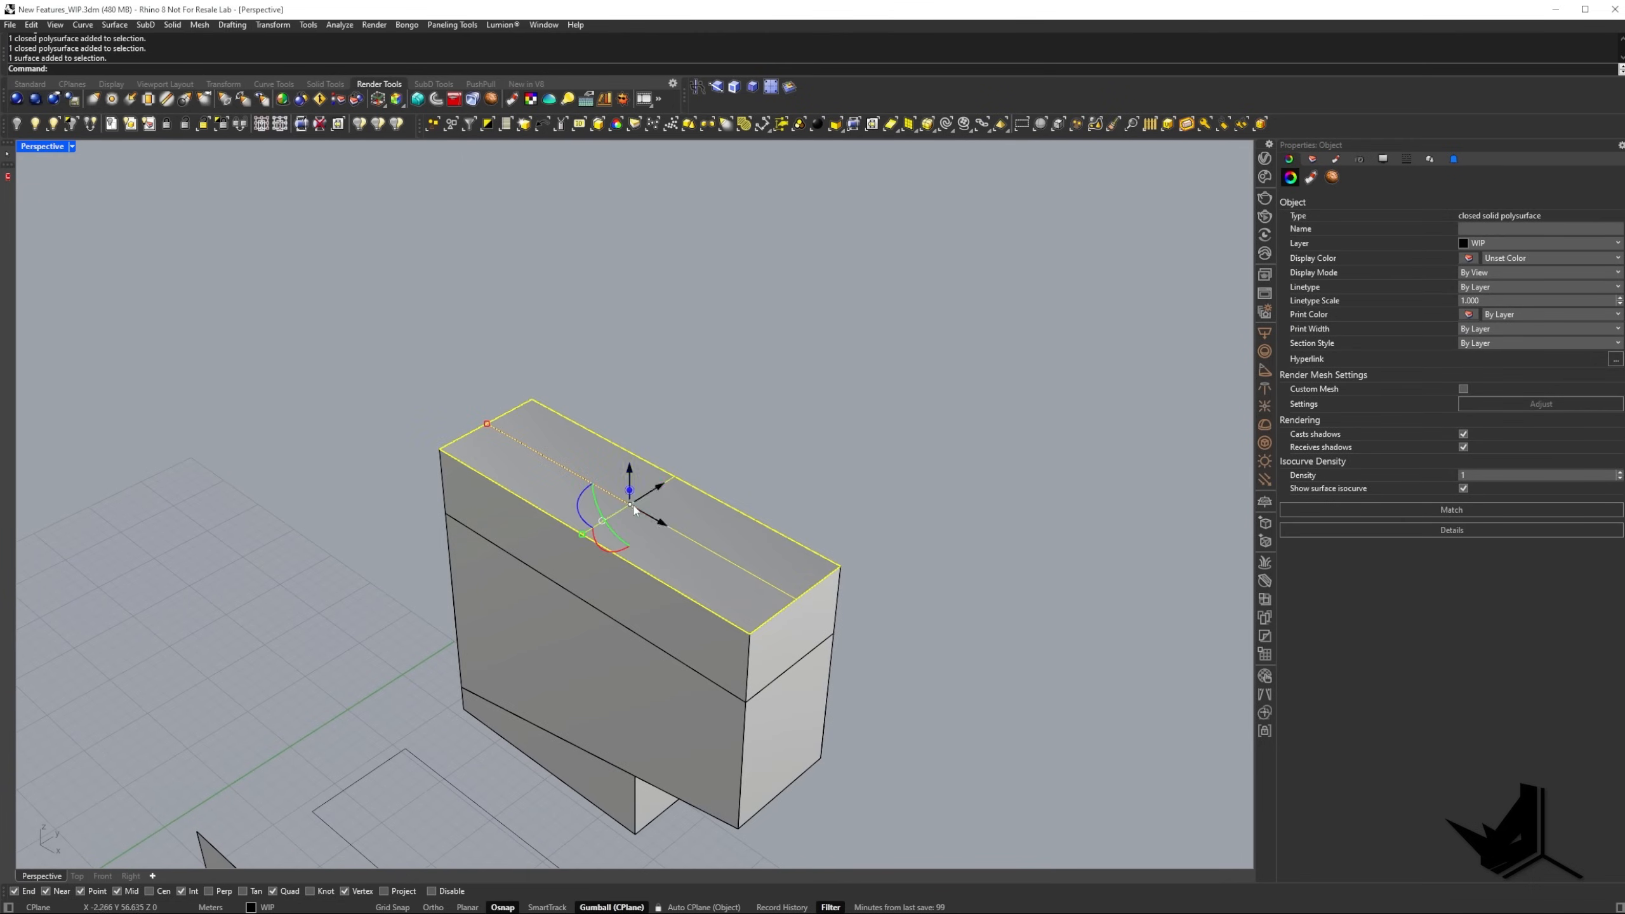
drag(629, 490, 630, 402)
key(Escape)
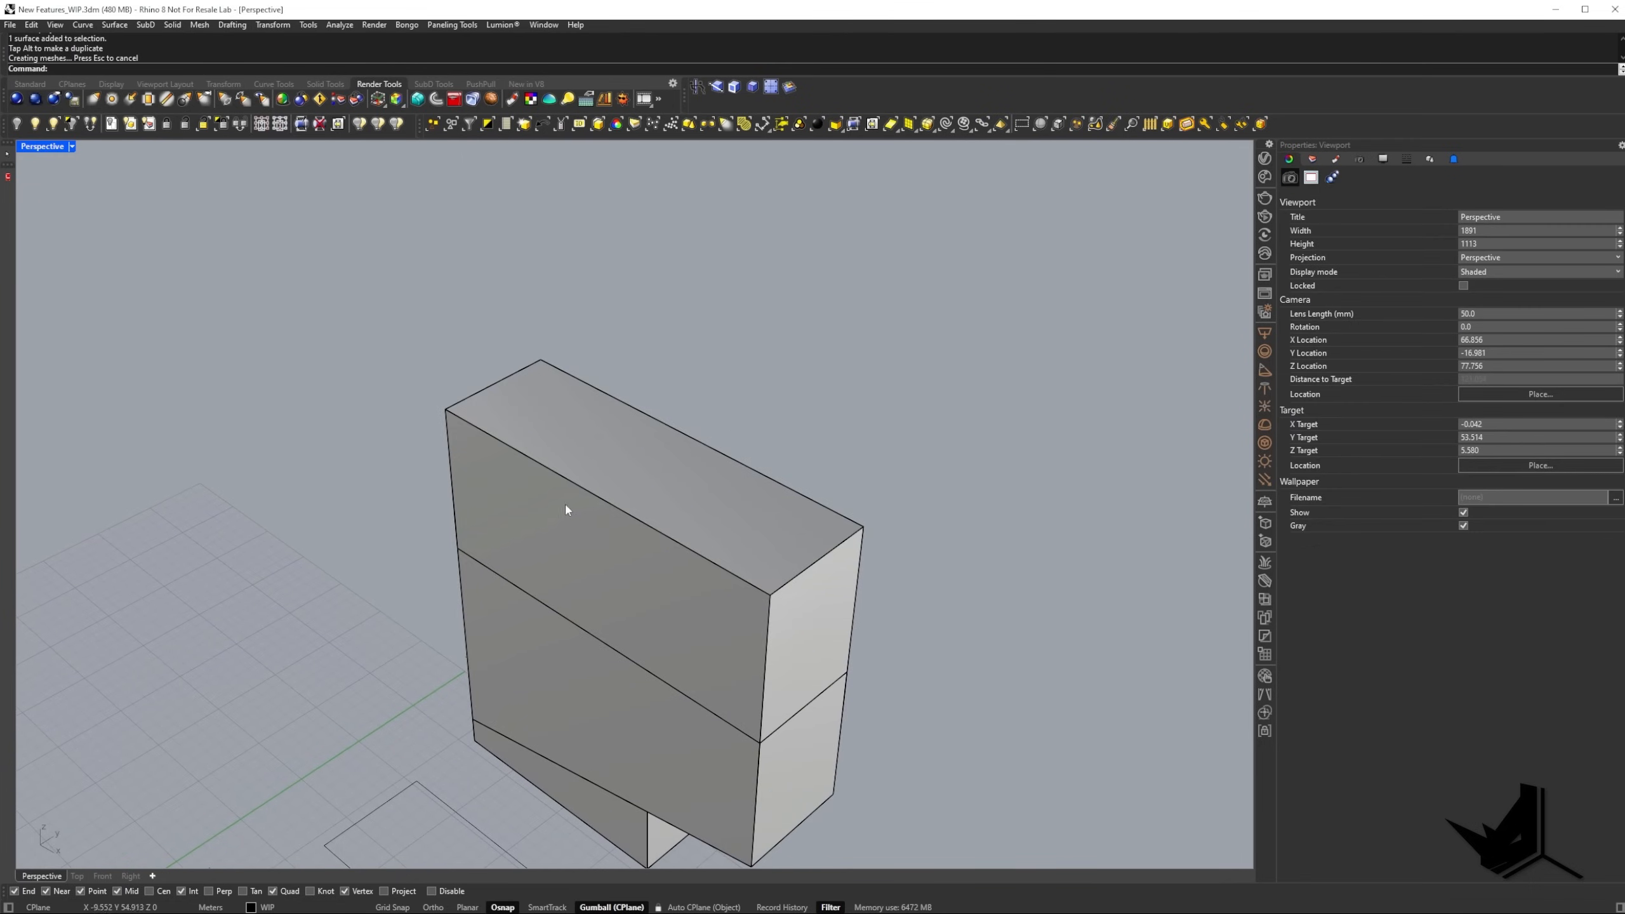
ctrl+shift+click(643, 465)
key(Escape)
Extrude the narrow end face of the block's upper section outward with the Gumball.
shift+right_drag(699, 502, 573, 375)
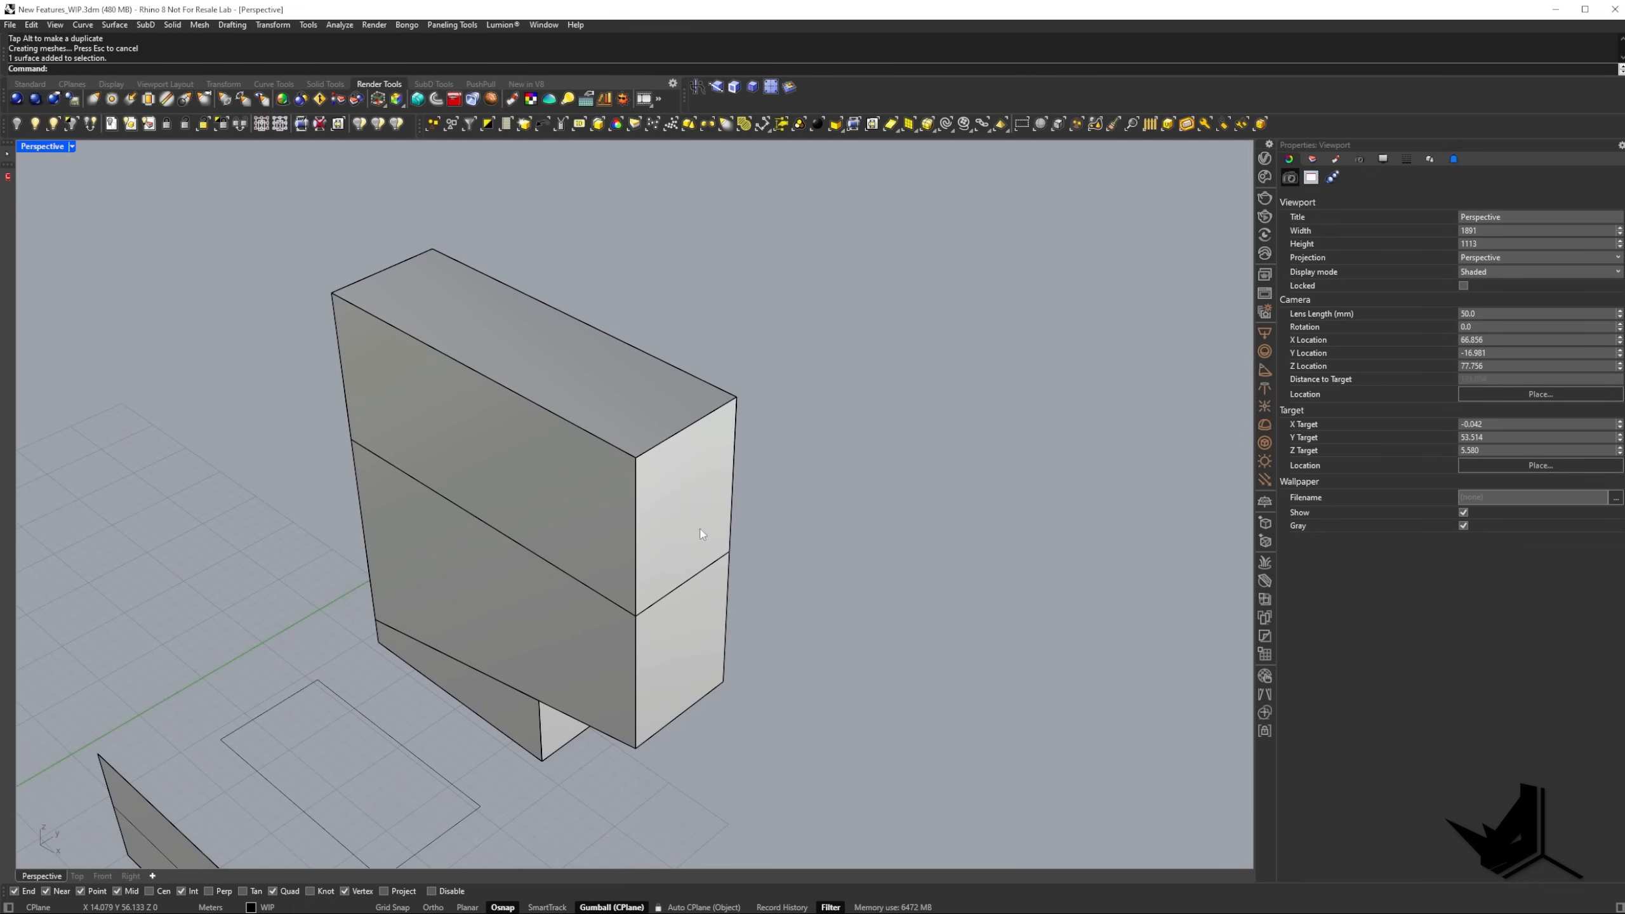
ctrl+shift+click(699, 510)
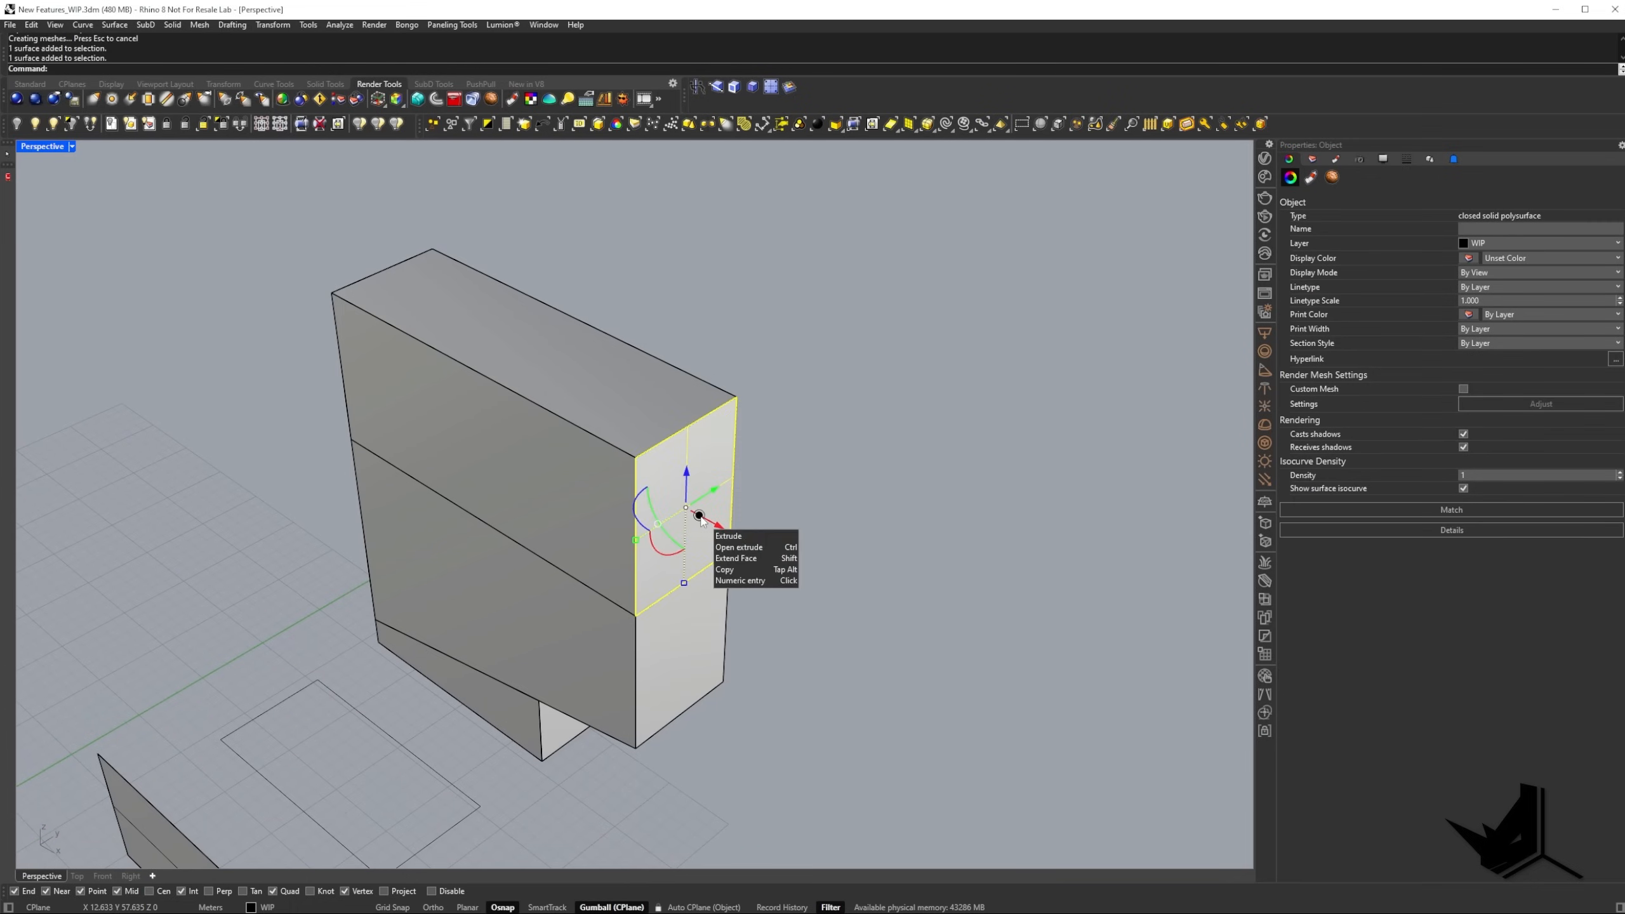
drag(700, 517, 801, 589)
drag(717, 535, 828, 574)
key(Escape)
shift+right_drag(814, 570, 777, 557)
scroll(814, 498, down, 2)
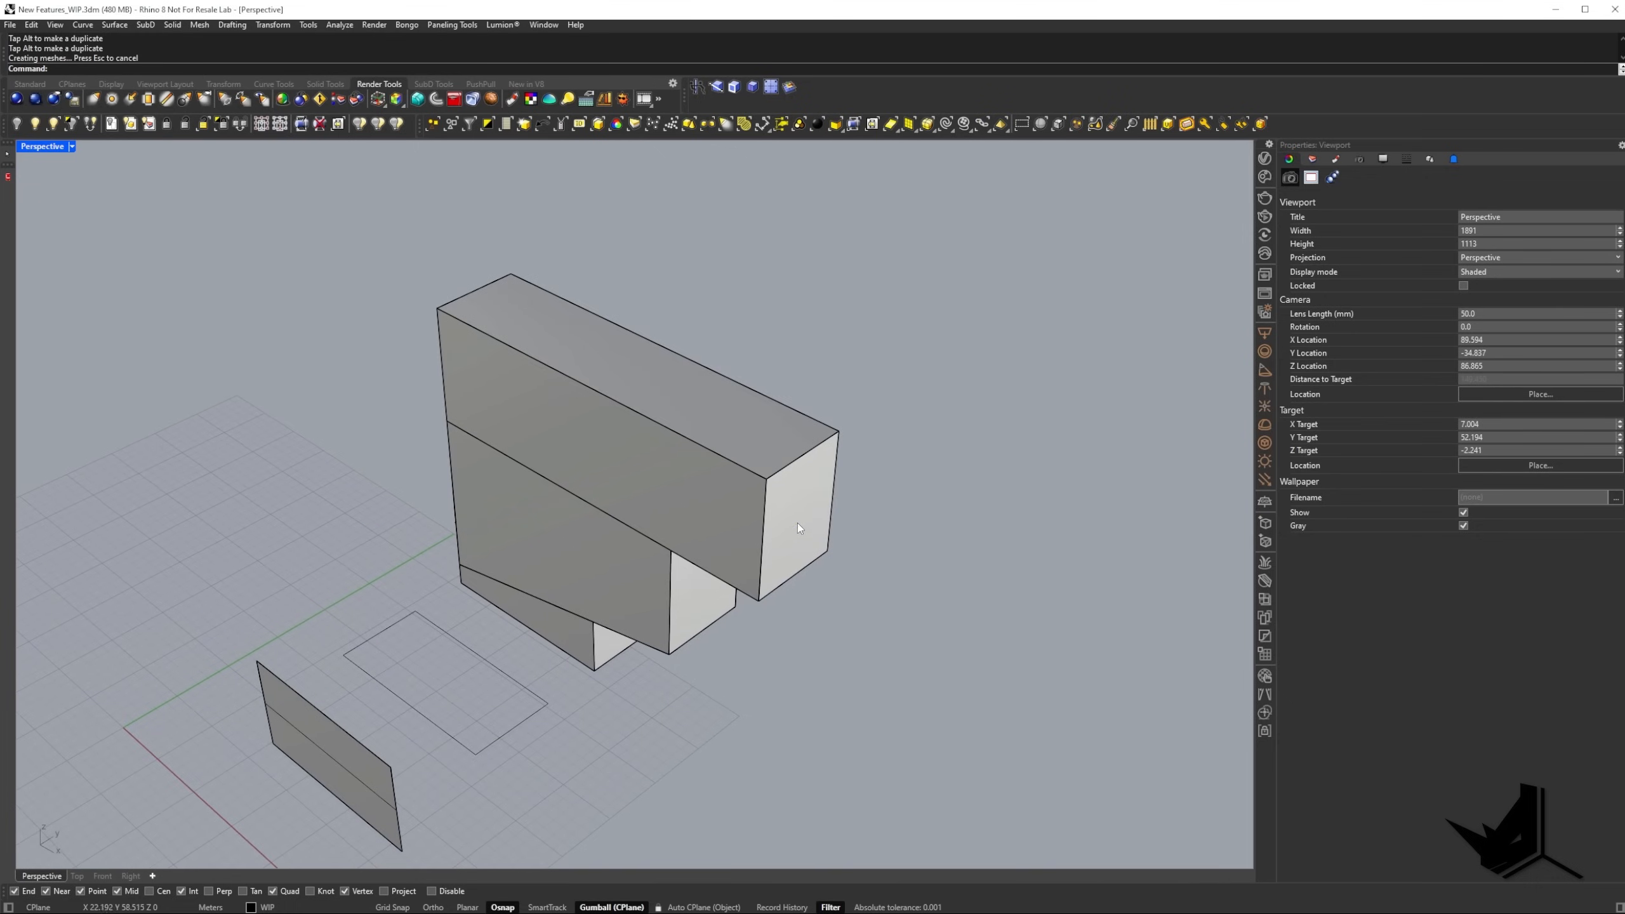
Extrude the overhanging section's end face further outward with the Gumball.
ctrl+shift+click(797, 540)
drag(822, 532, 927, 577)
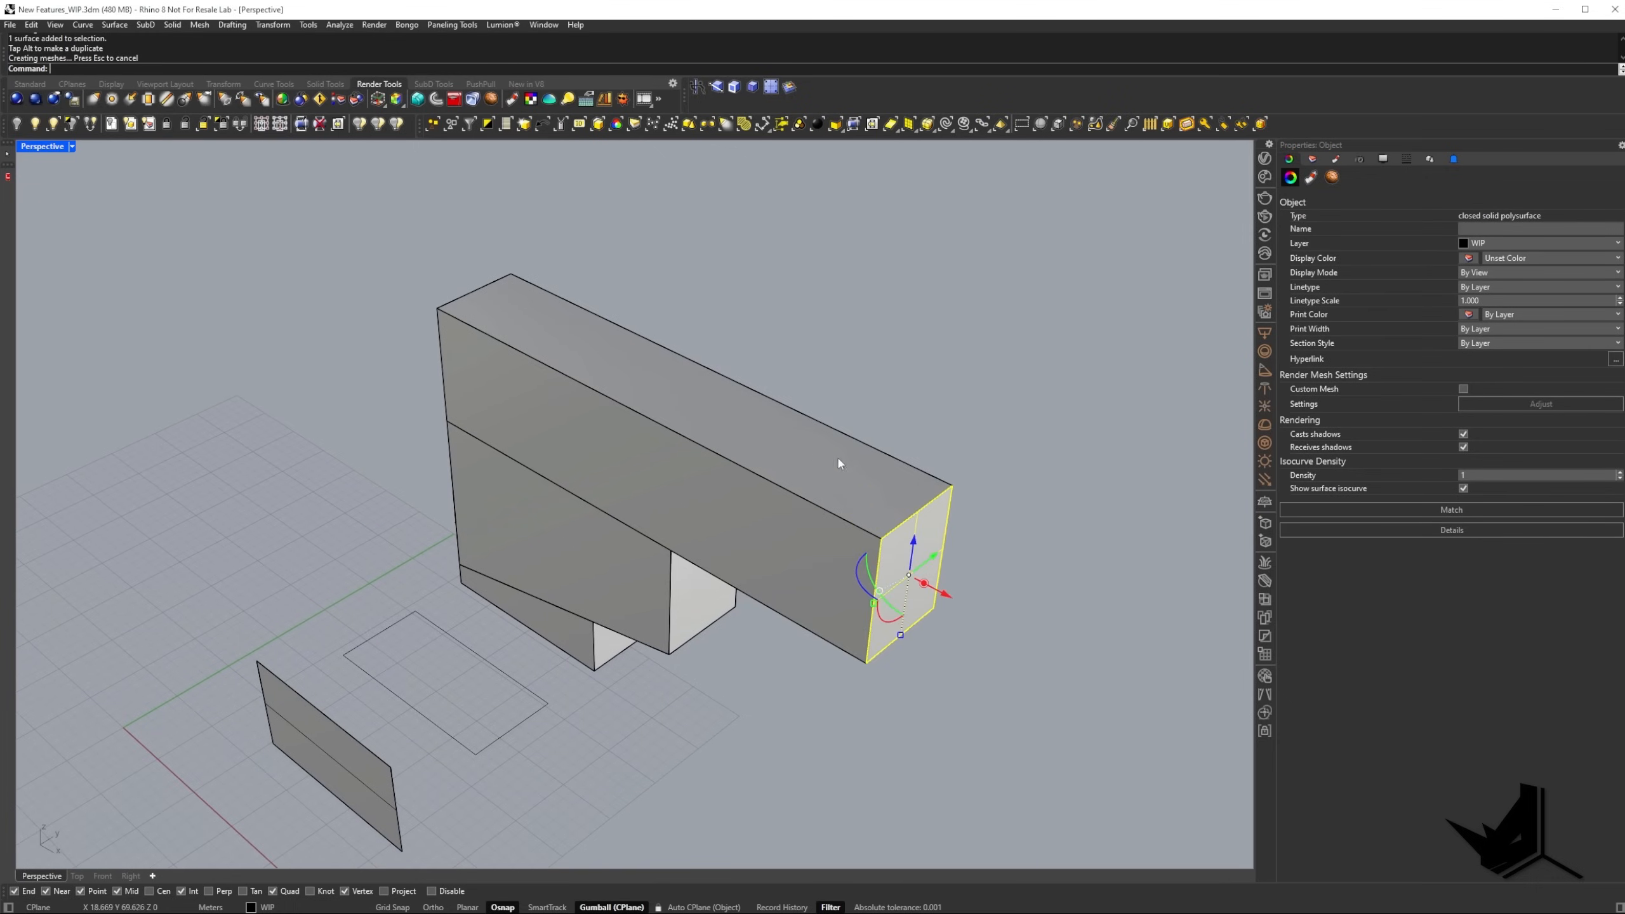
shift+right_drag(769, 562, 813, 483)
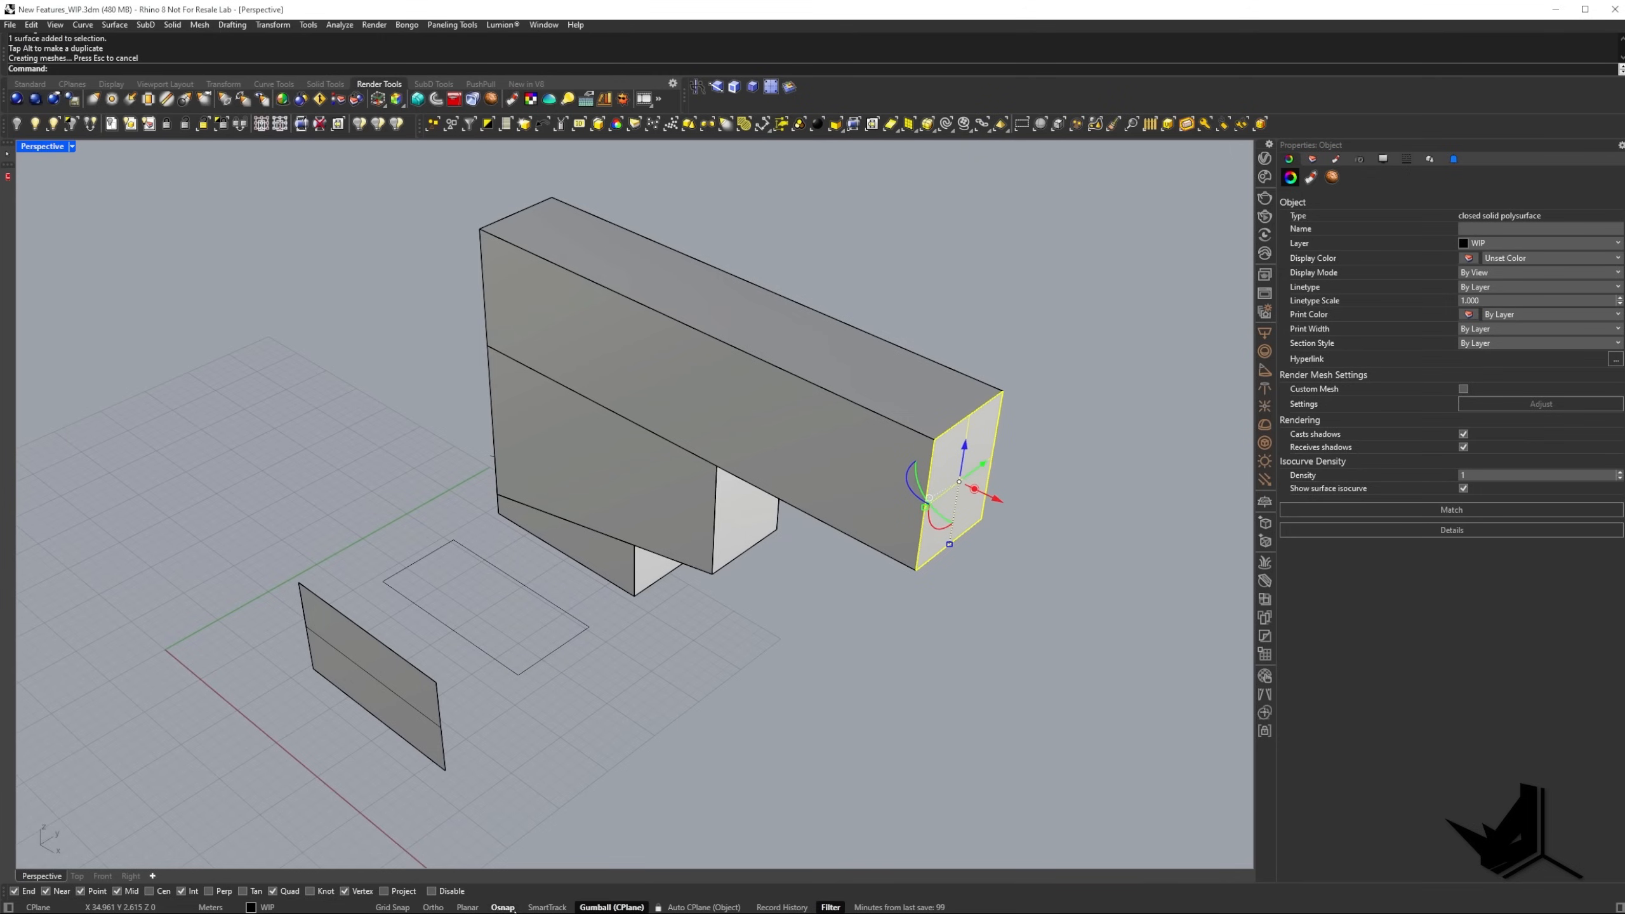
Turn off Merge faces after extrude and extrude the overhang's end face outward once more.
right_click(626, 907)
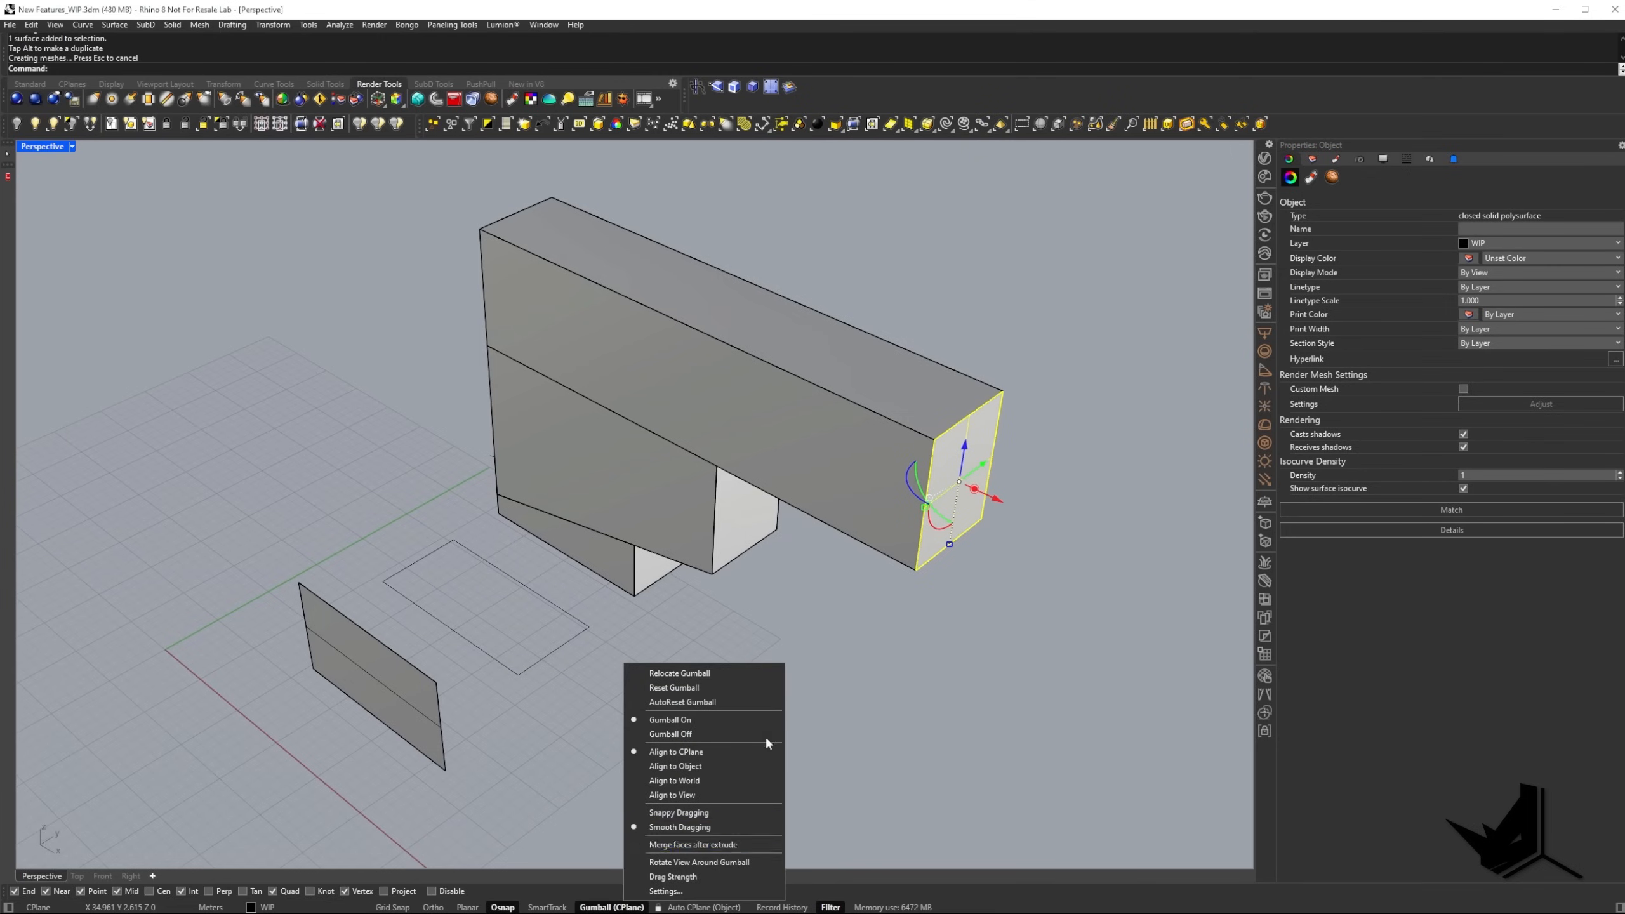
shift+right_drag(930, 533, 720, 602)
drag(721, 602, 861, 612)
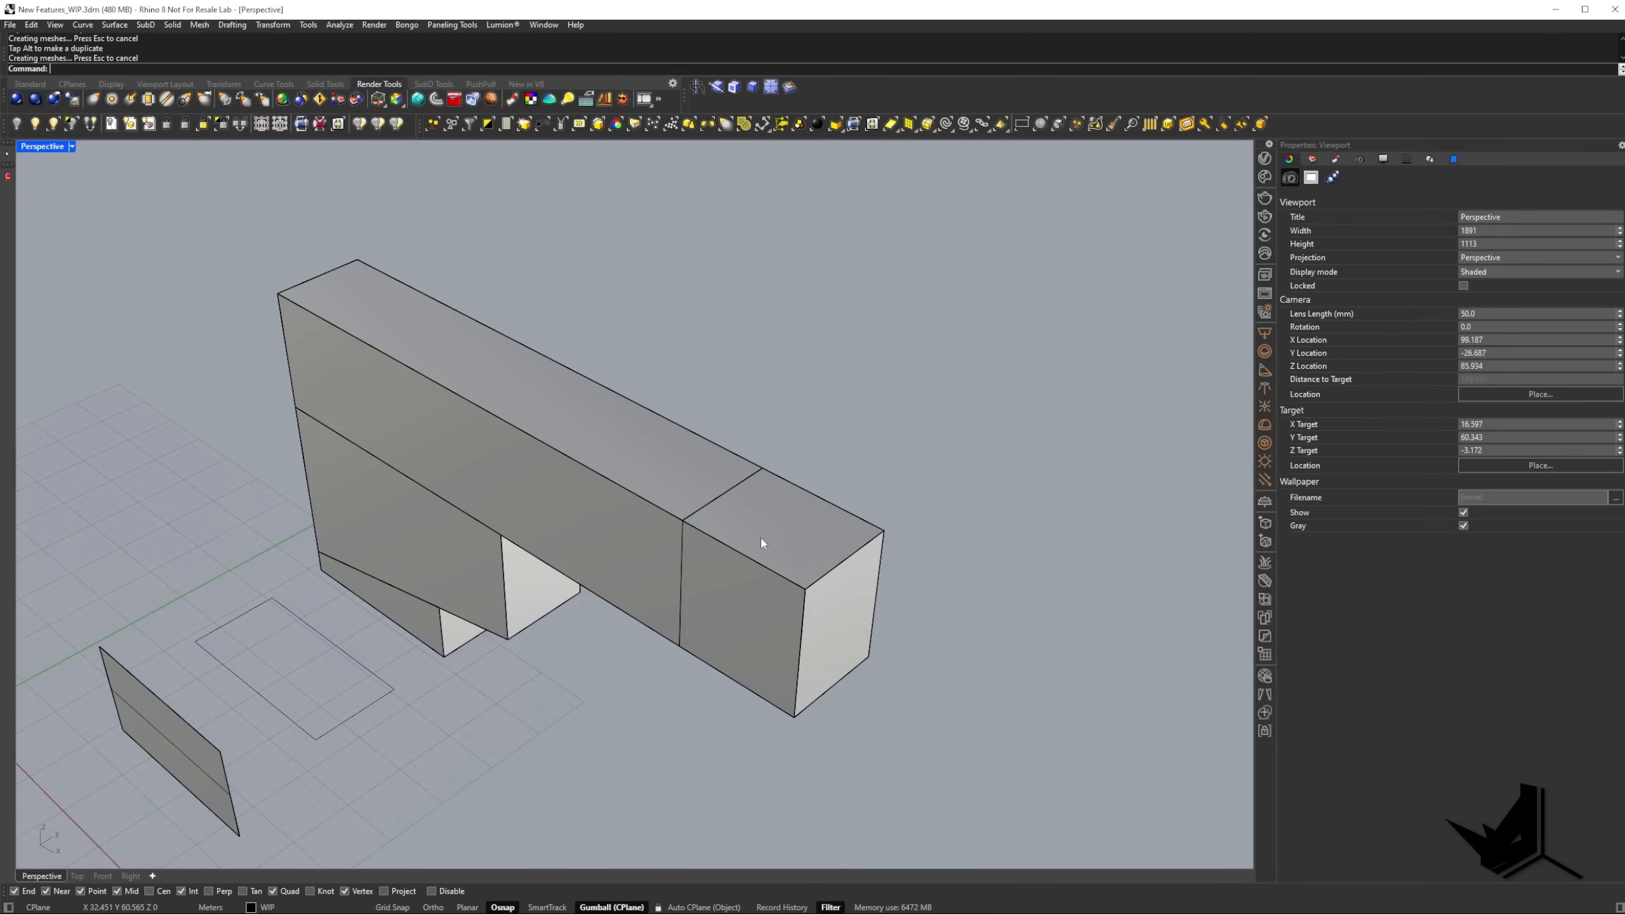
Select the whole extruded block to check its seams, and clear the selection.
click(715, 541)
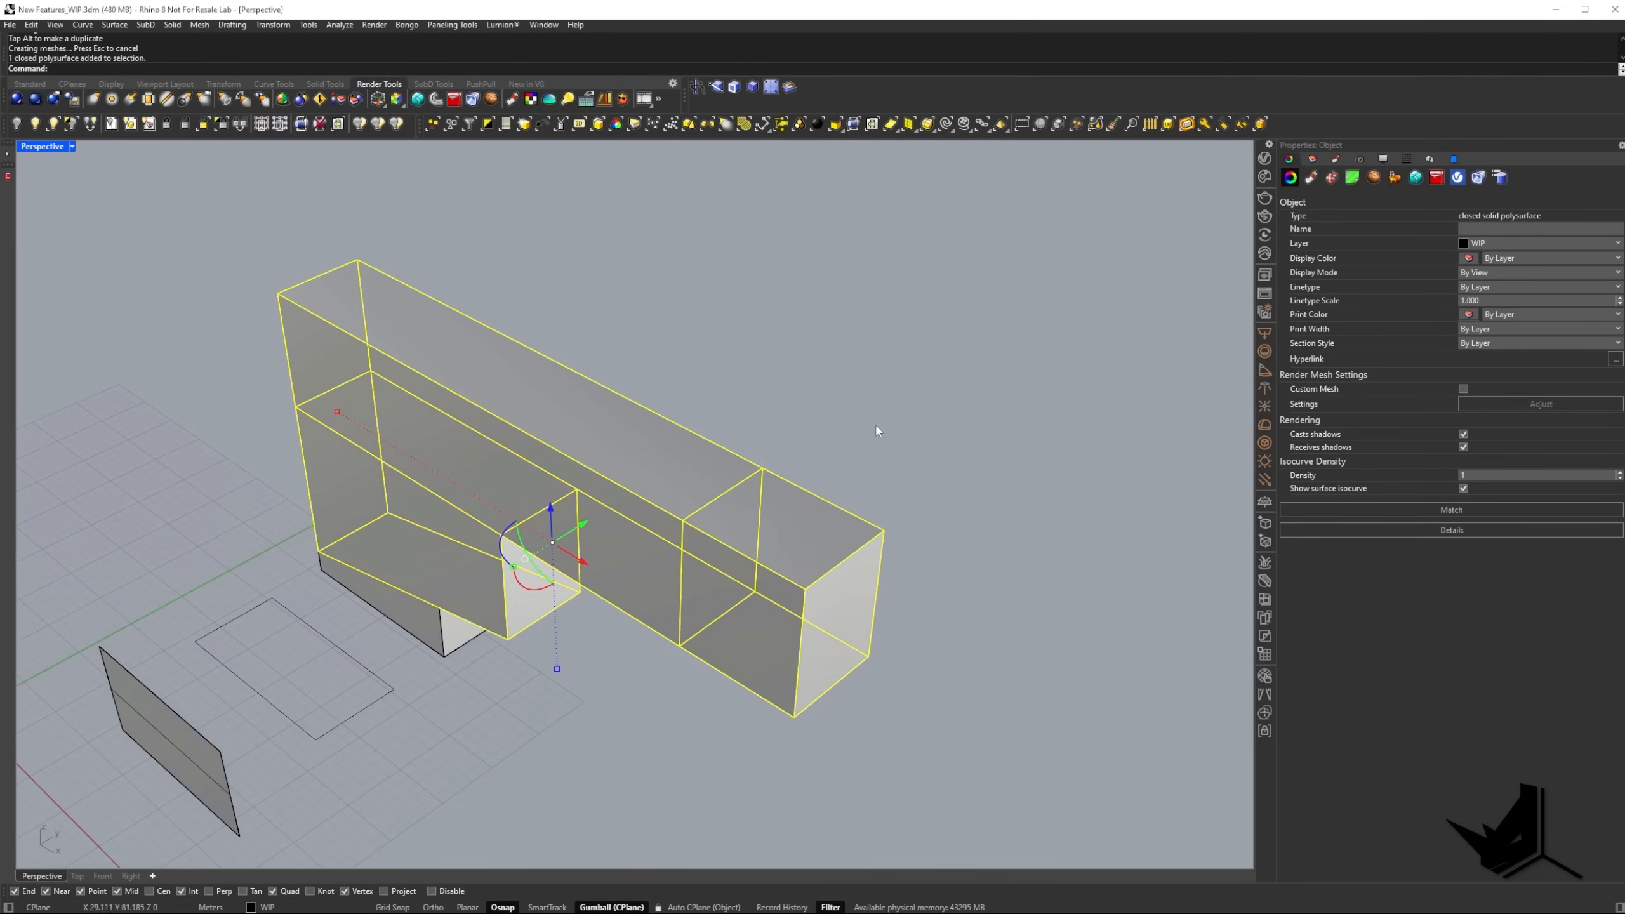
key(Escape)
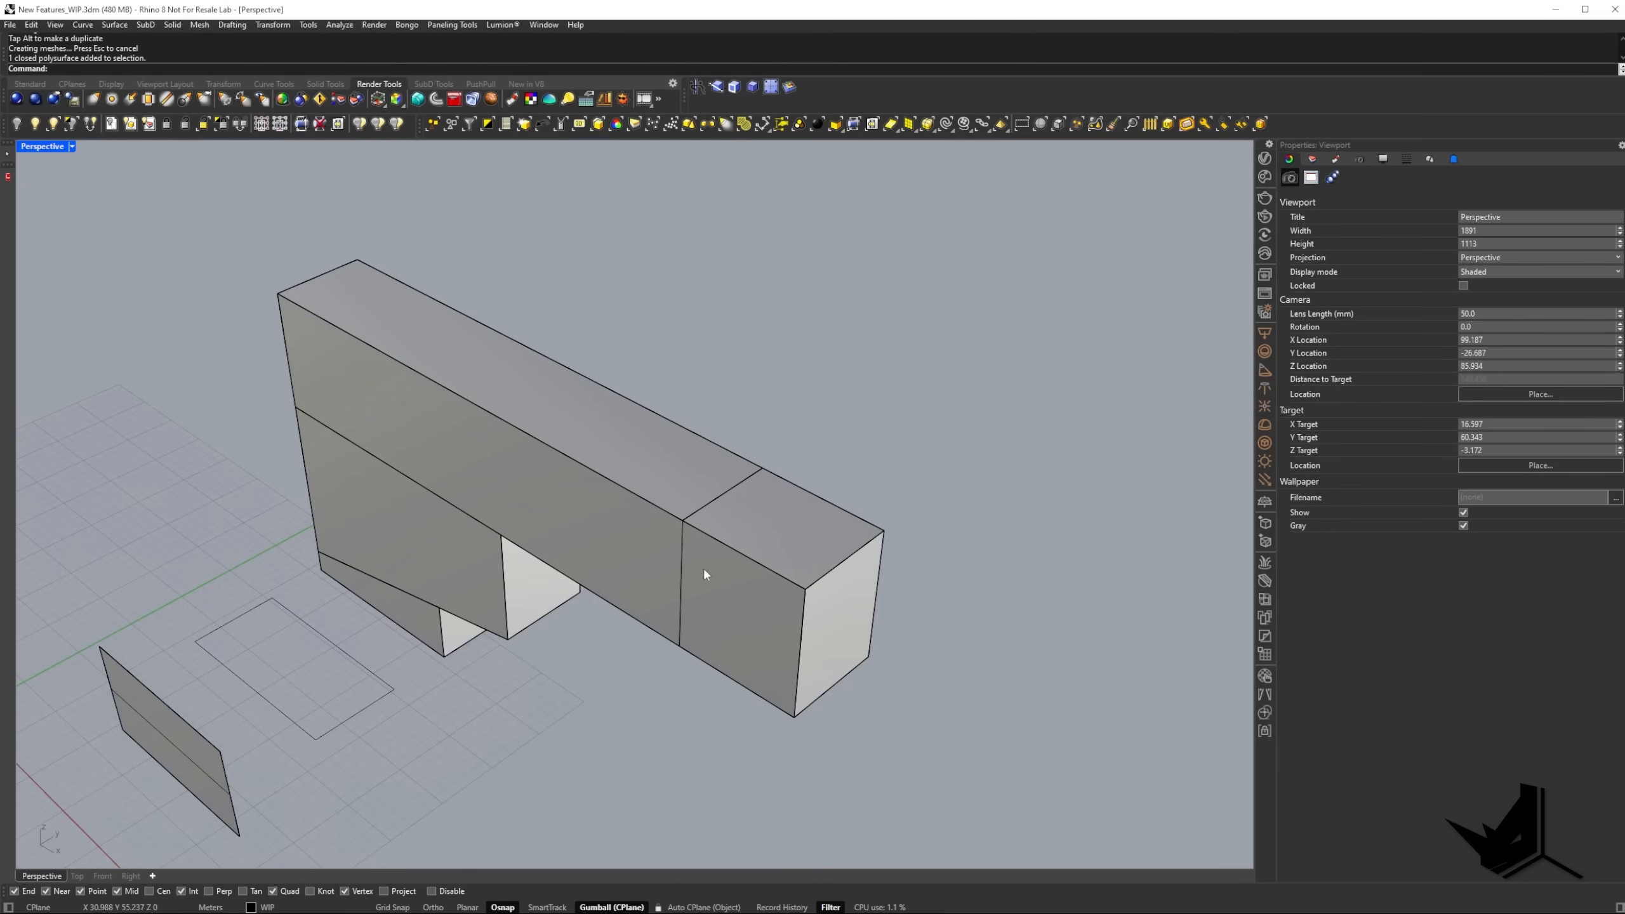
shift+right_drag(555, 603, 719, 597)
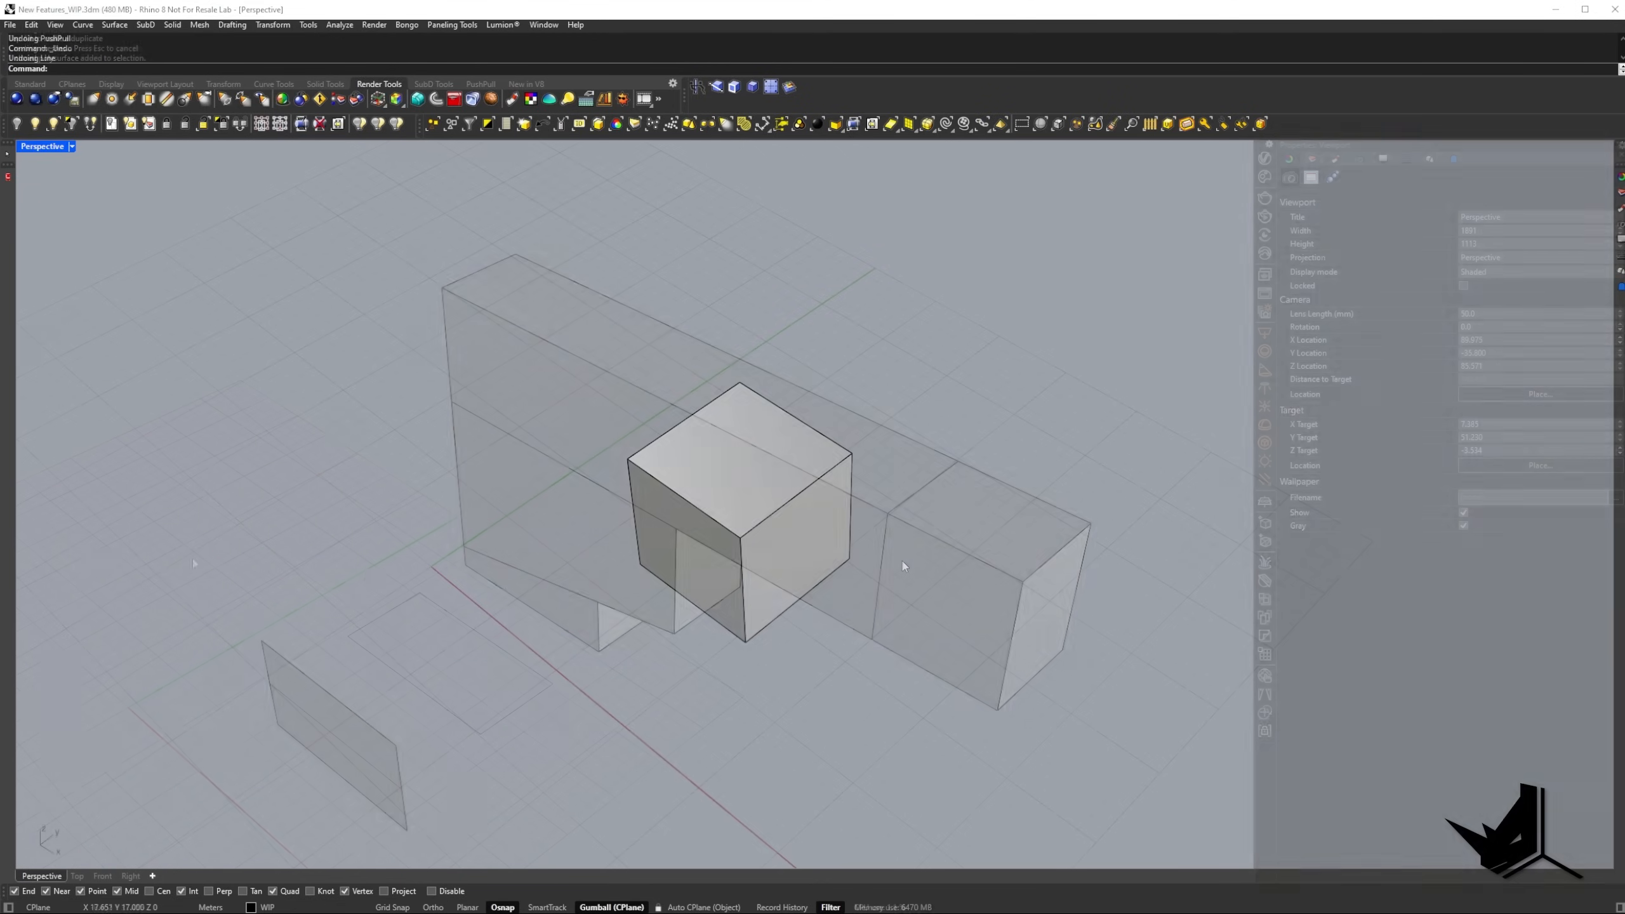
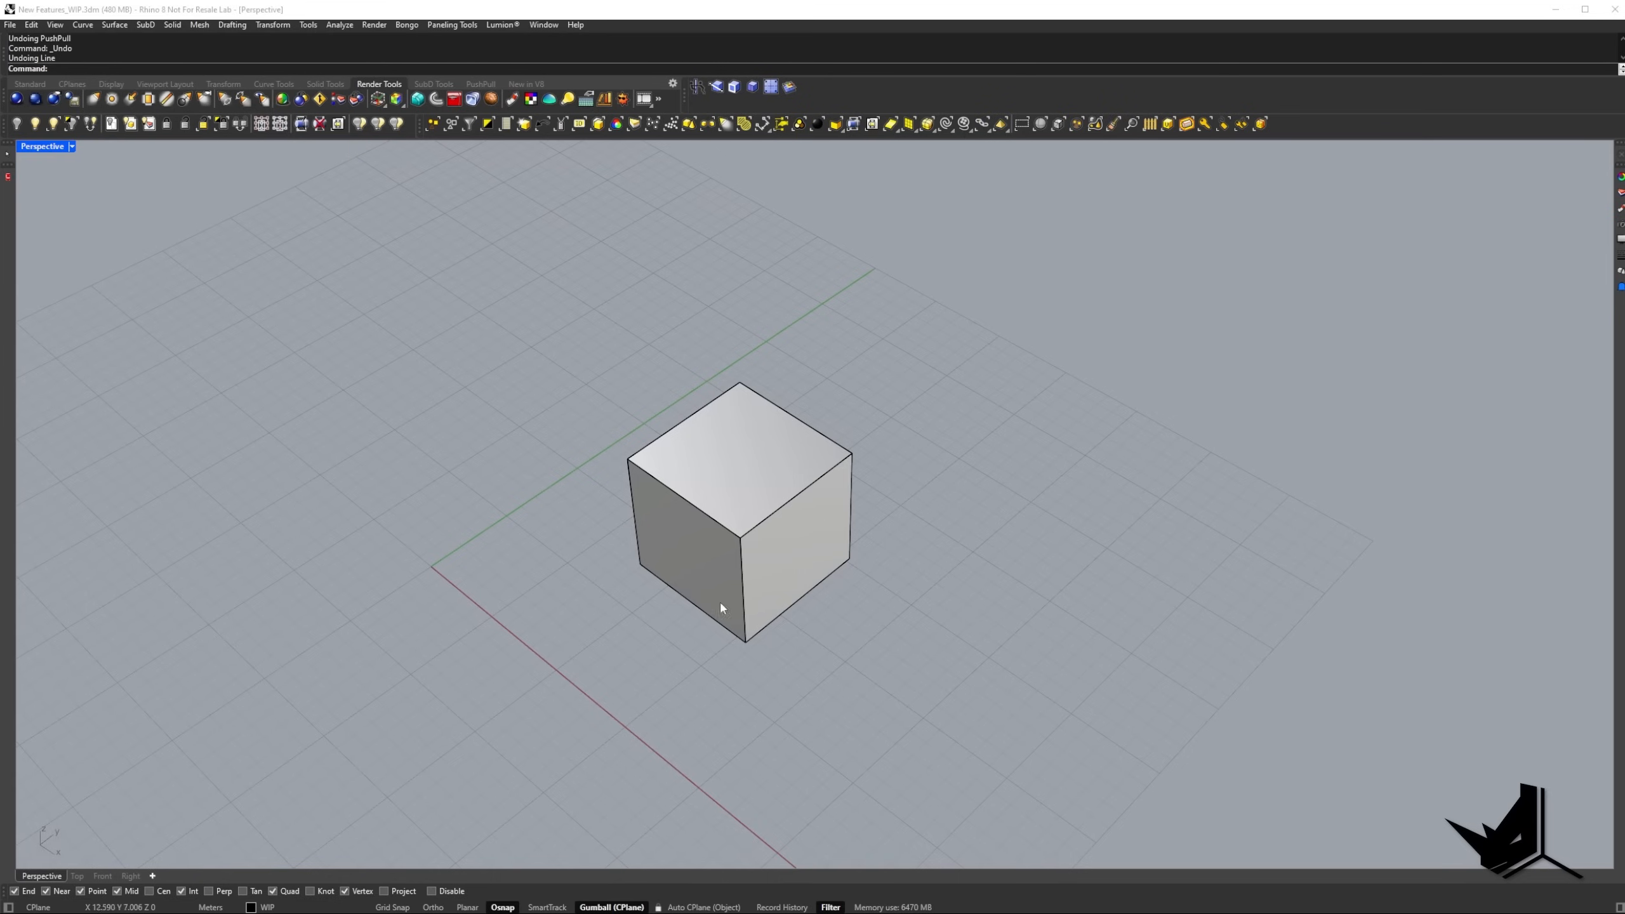
PushPull the box's front-right side face outward about 5.3 m.
right_drag(756, 541, 767, 500)
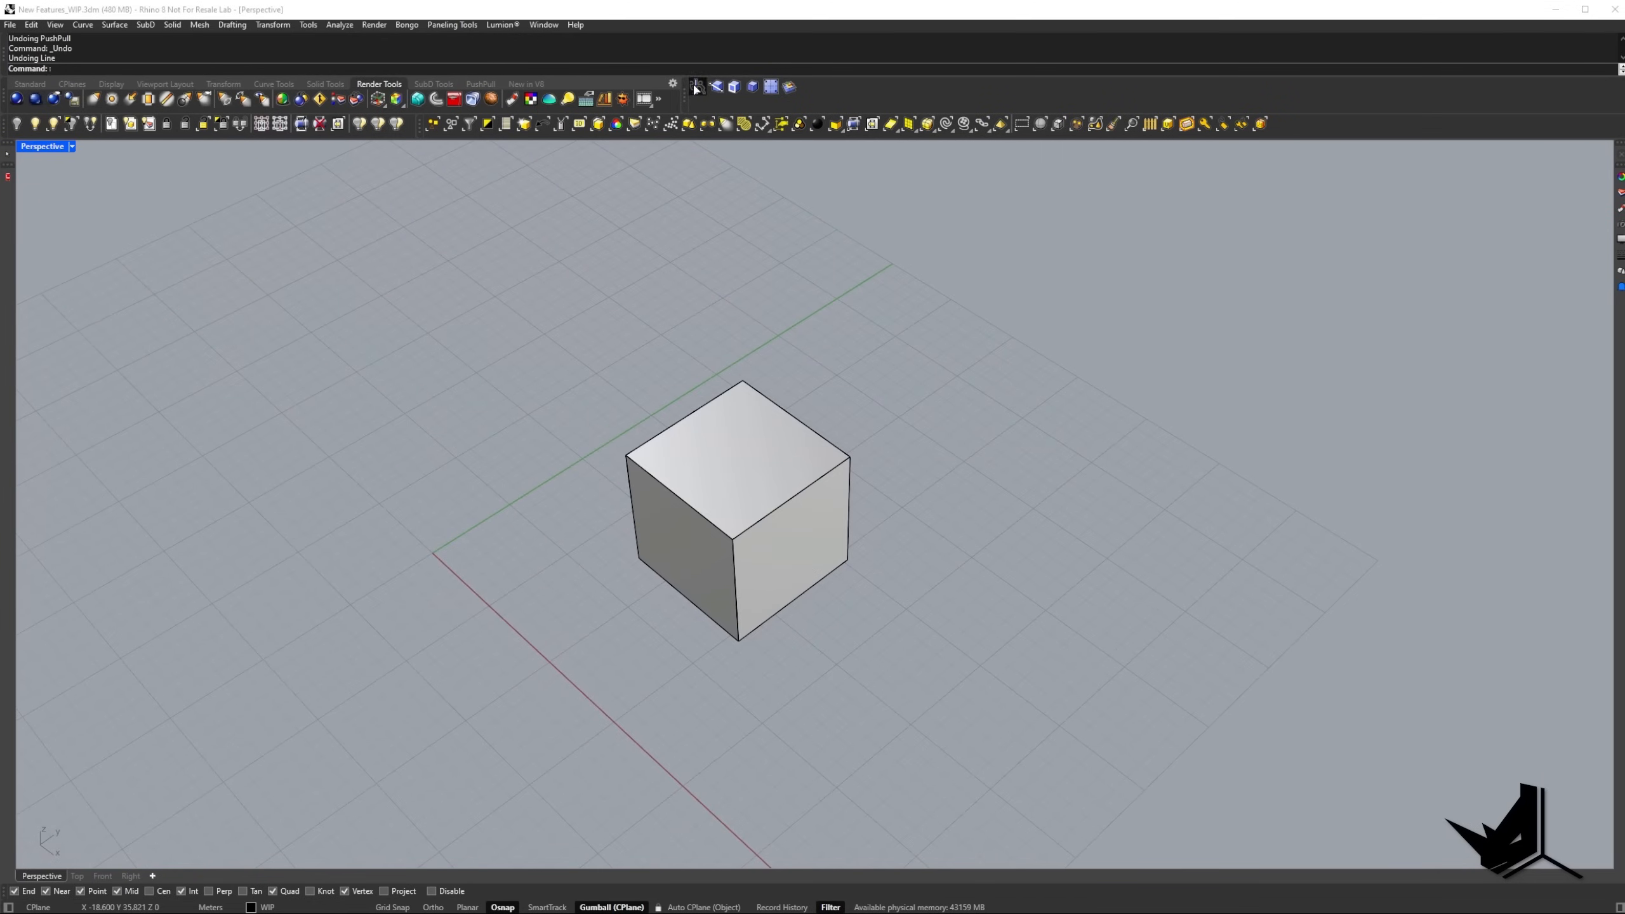
click(697, 88)
click(797, 546)
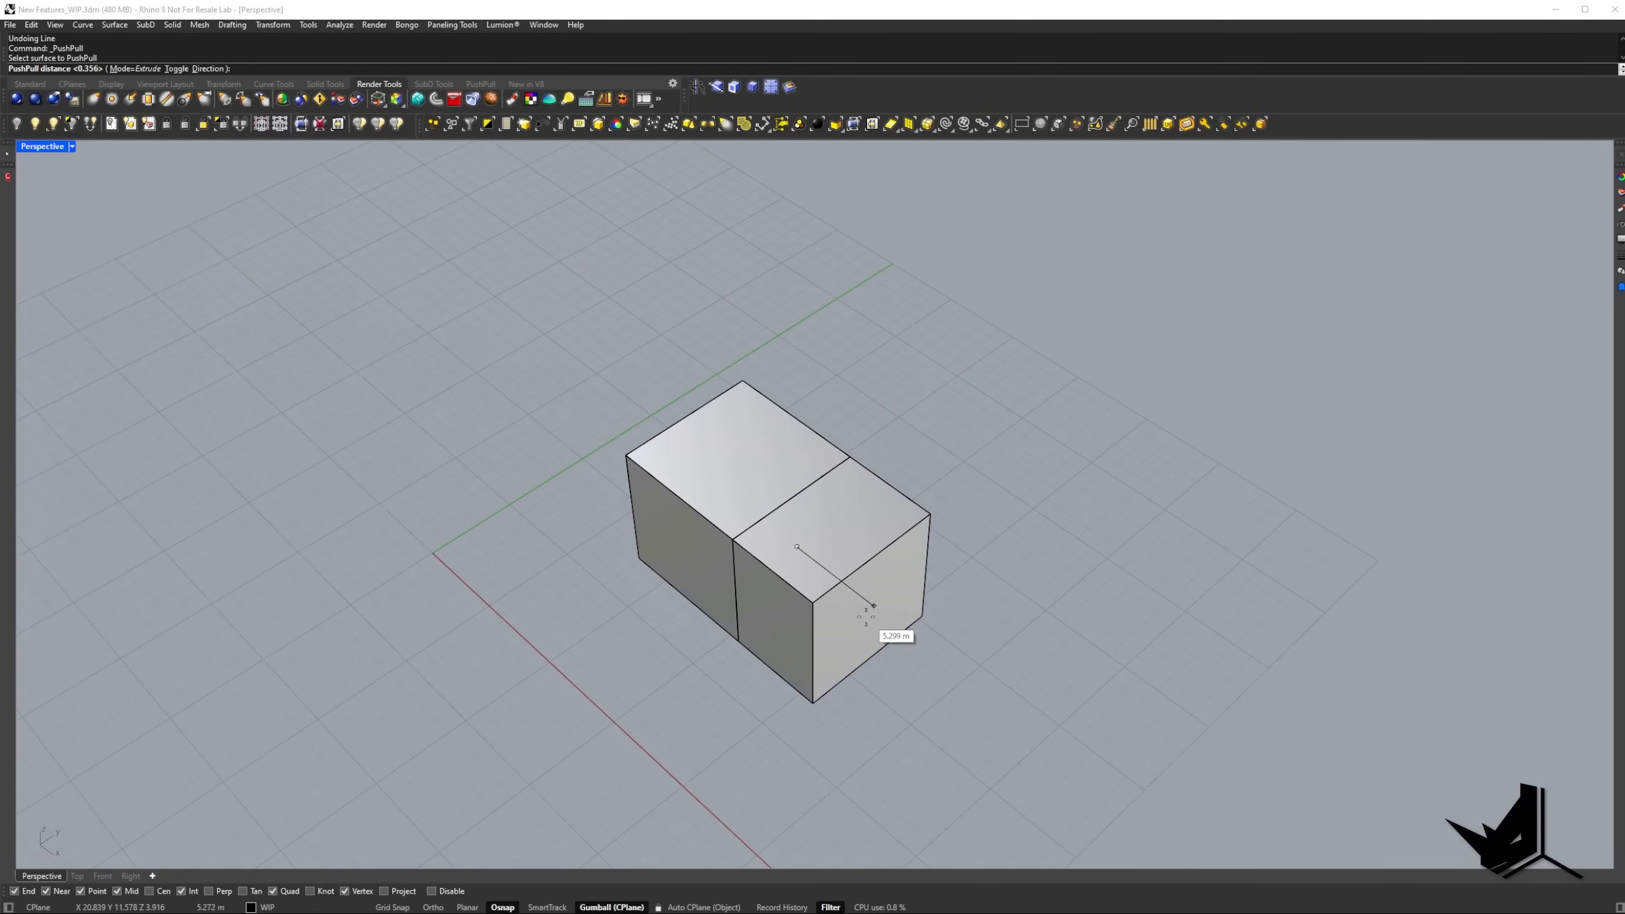
click(865, 616)
Draw a slanted line across the extended block's end face, from its upper edge to its lower edge.
right_drag(865, 625, 754, 673)
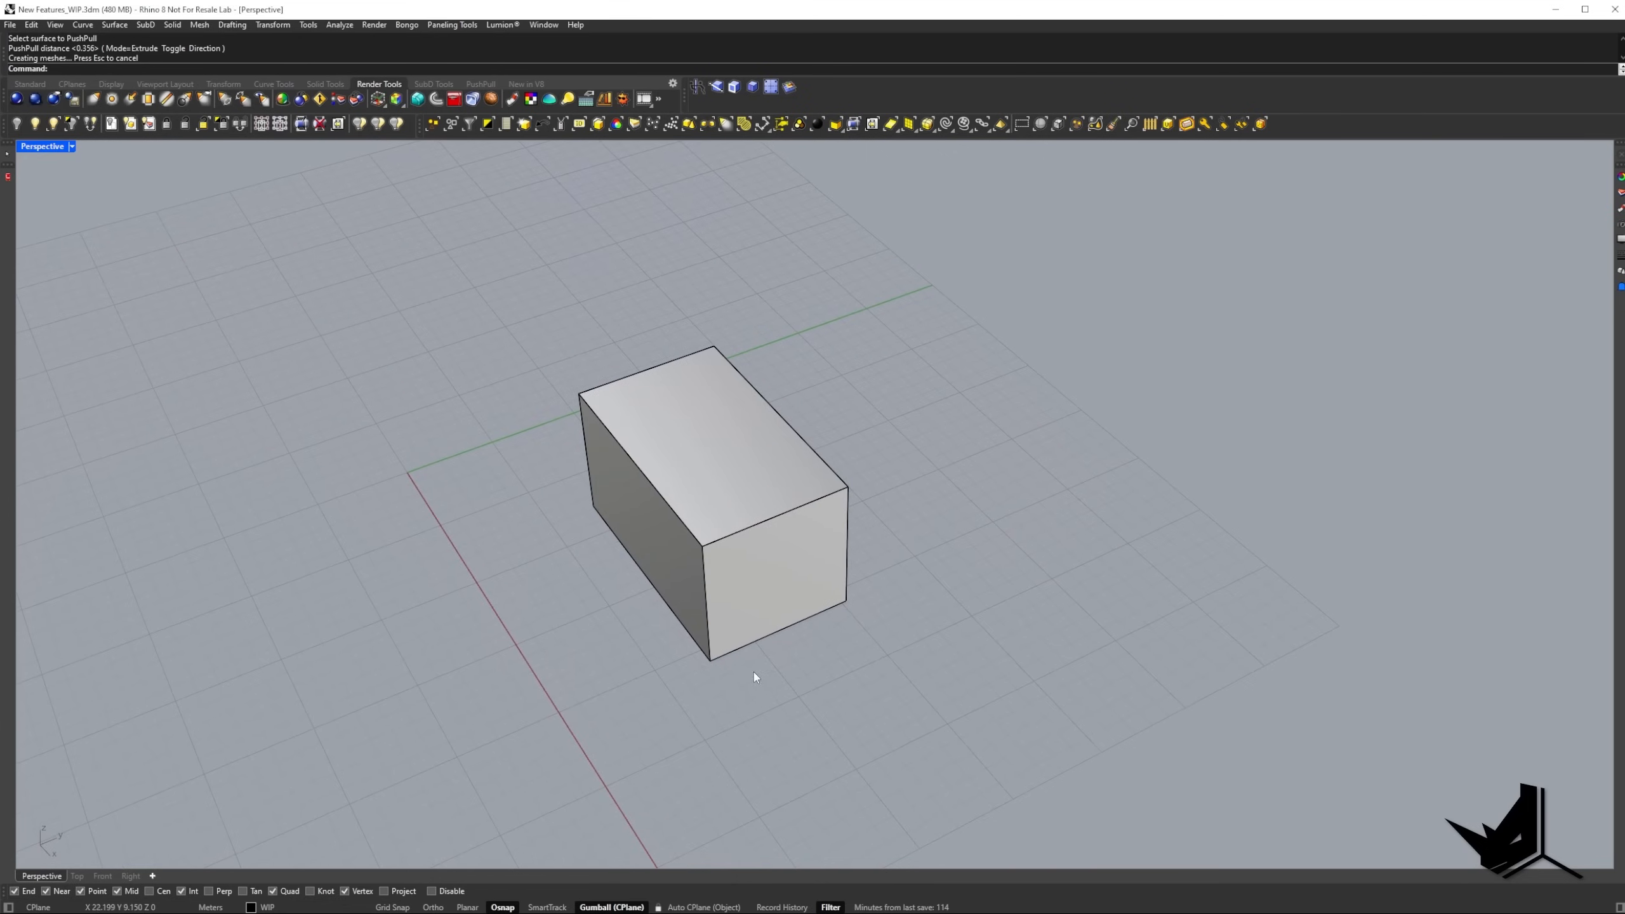
text(L)
key(Return)
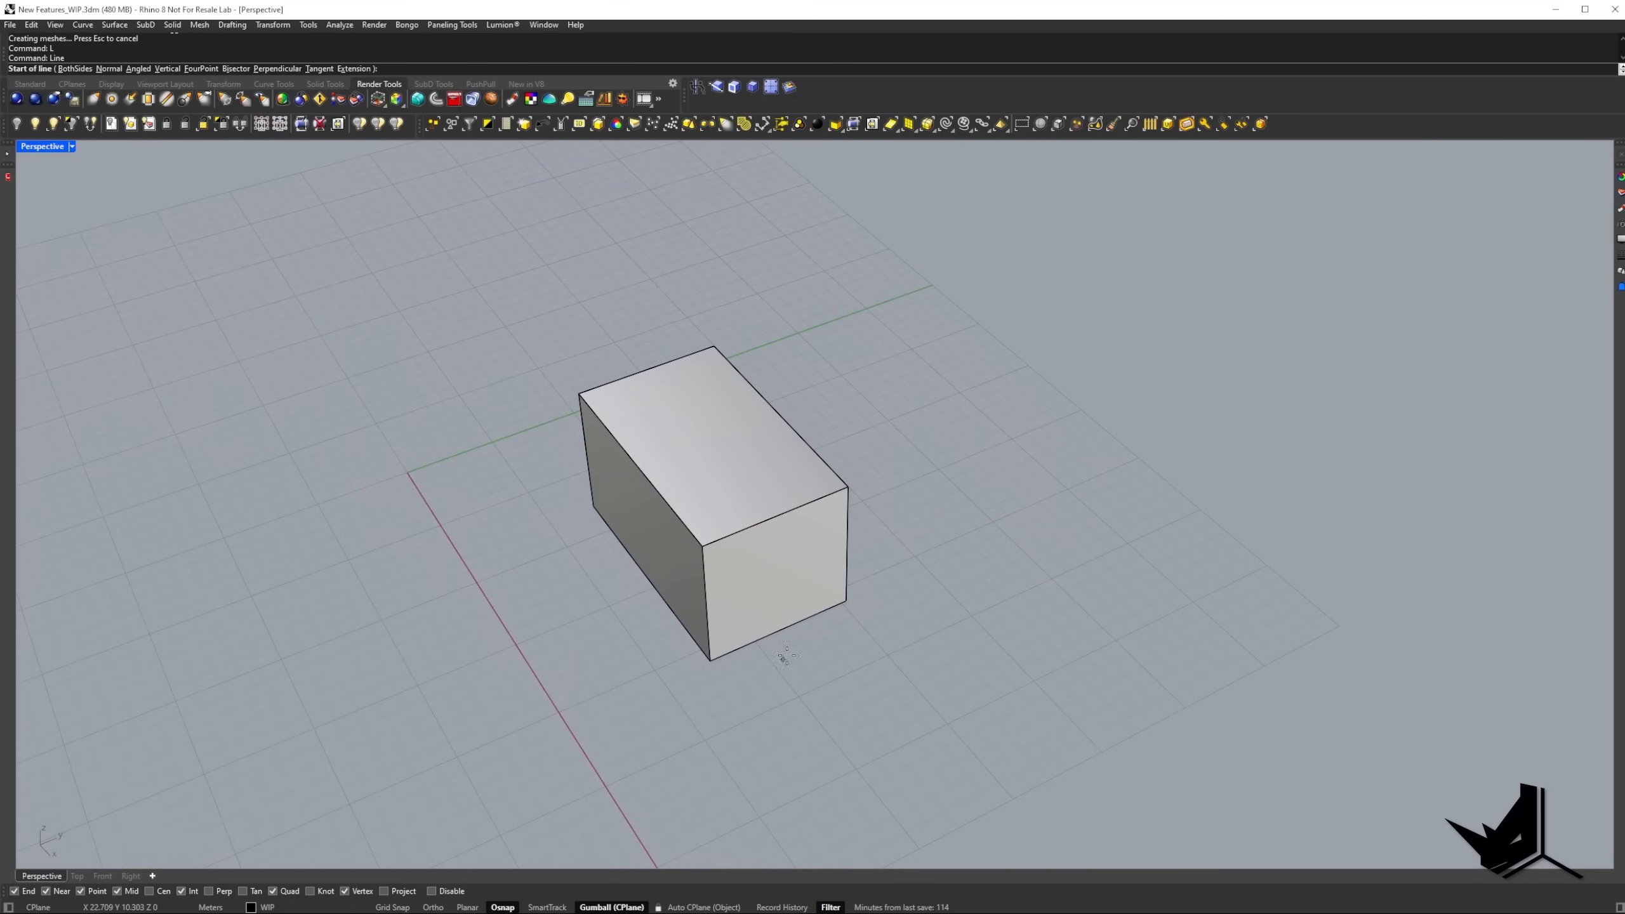
click(812, 502)
click(799, 622)
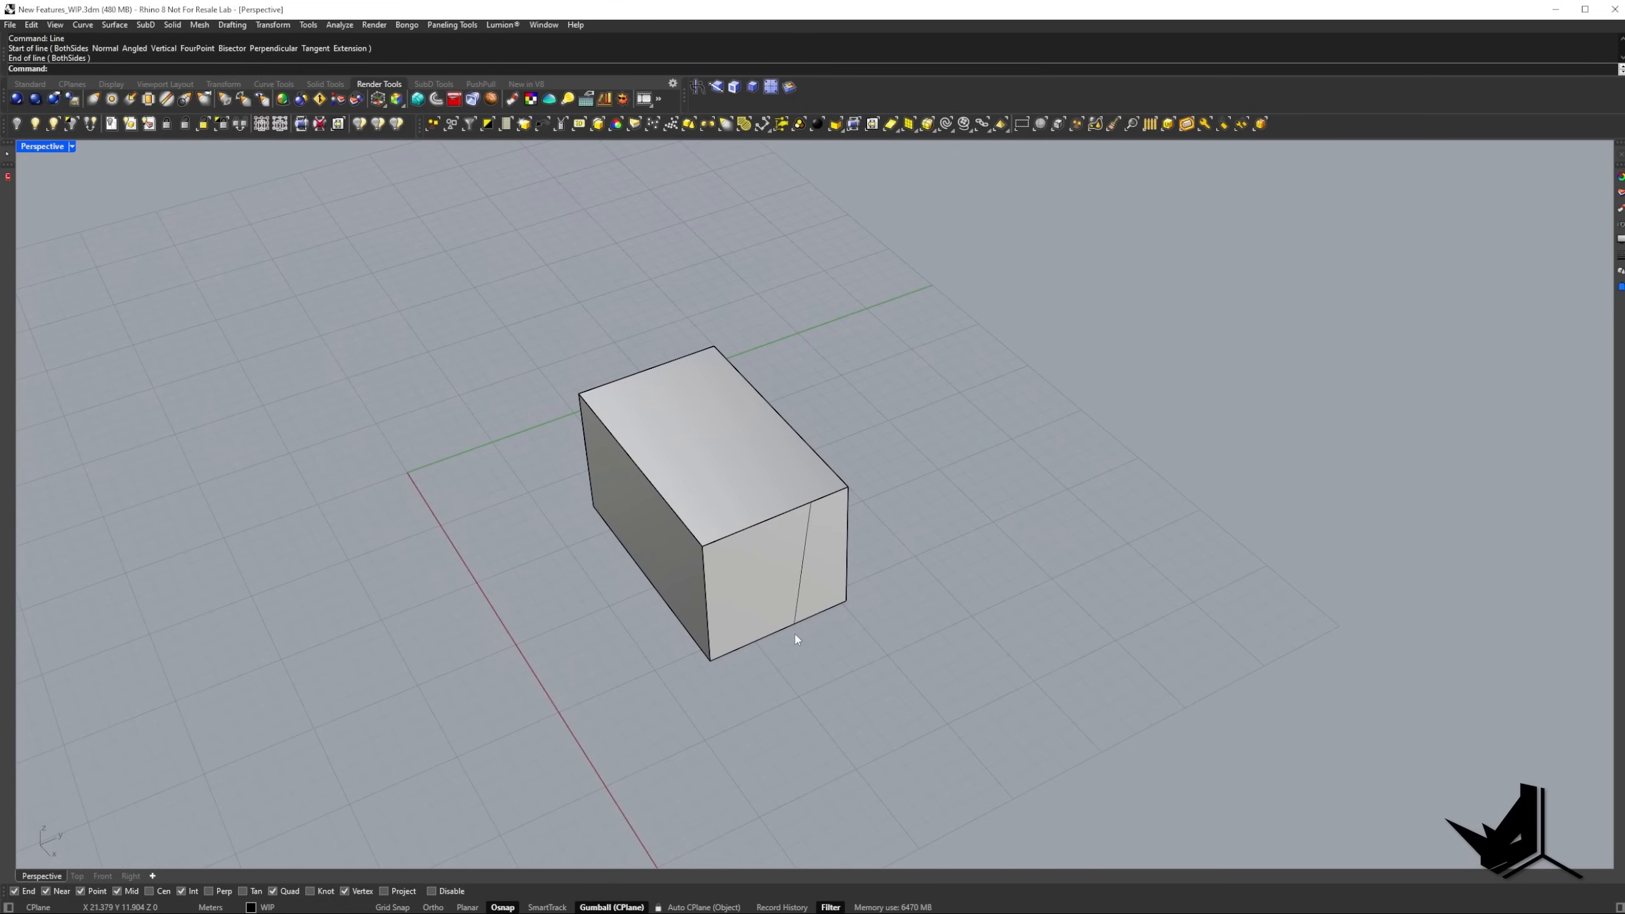
PushPull the narrower part of the end face, beside the slanted line, outward about 9.4 m.
right_drag(893, 683, 925, 698)
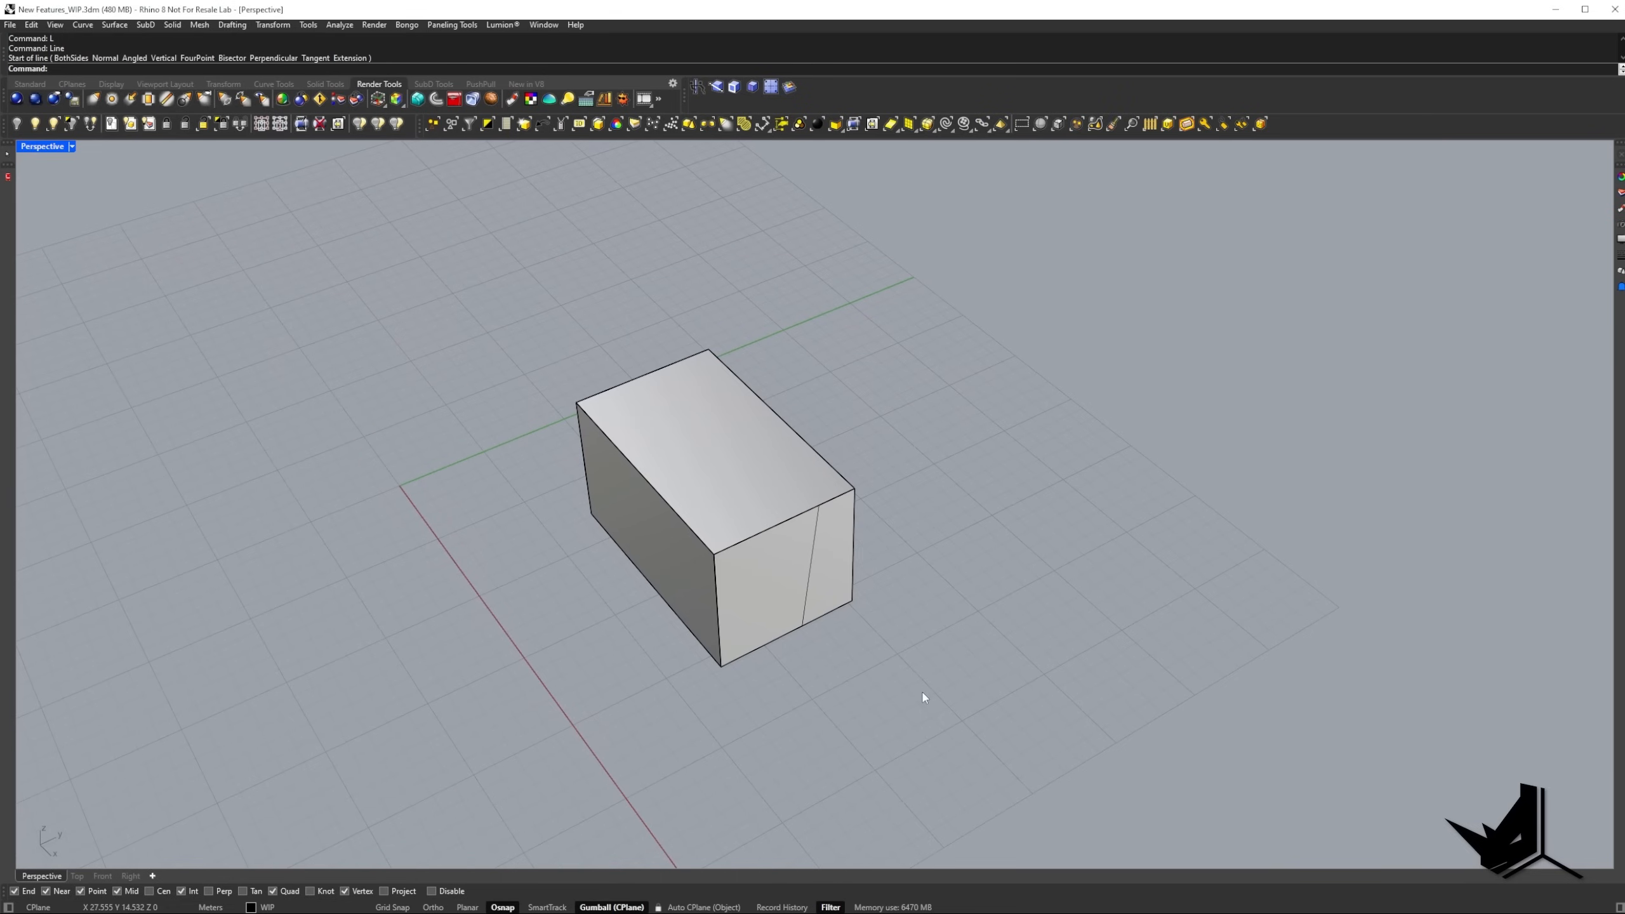
click(698, 86)
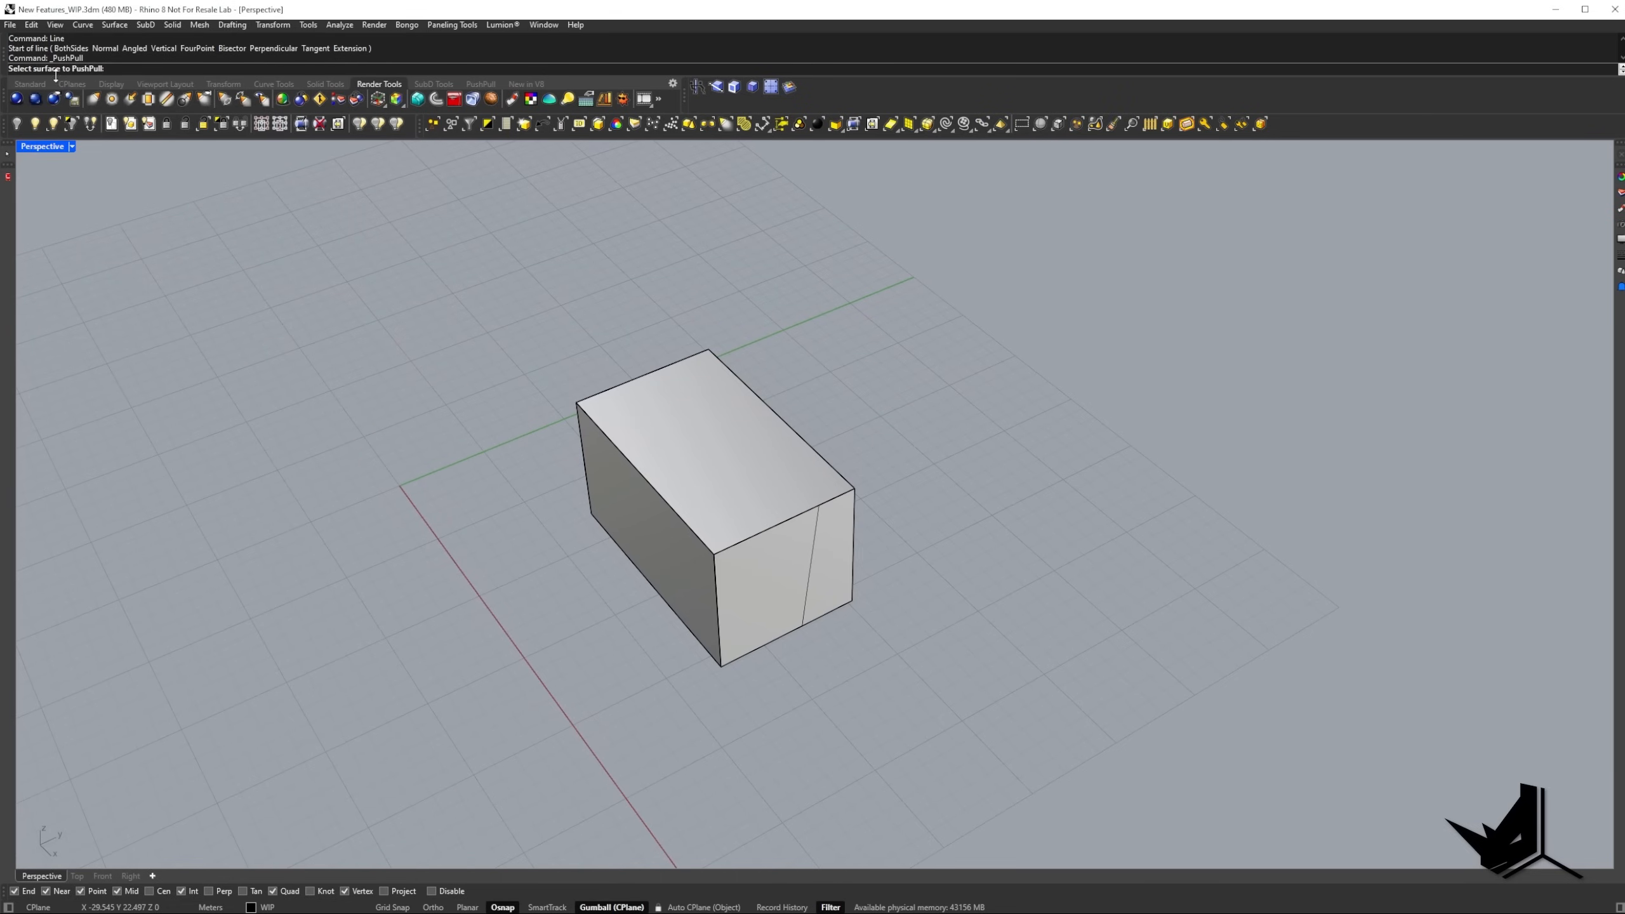
click(830, 570)
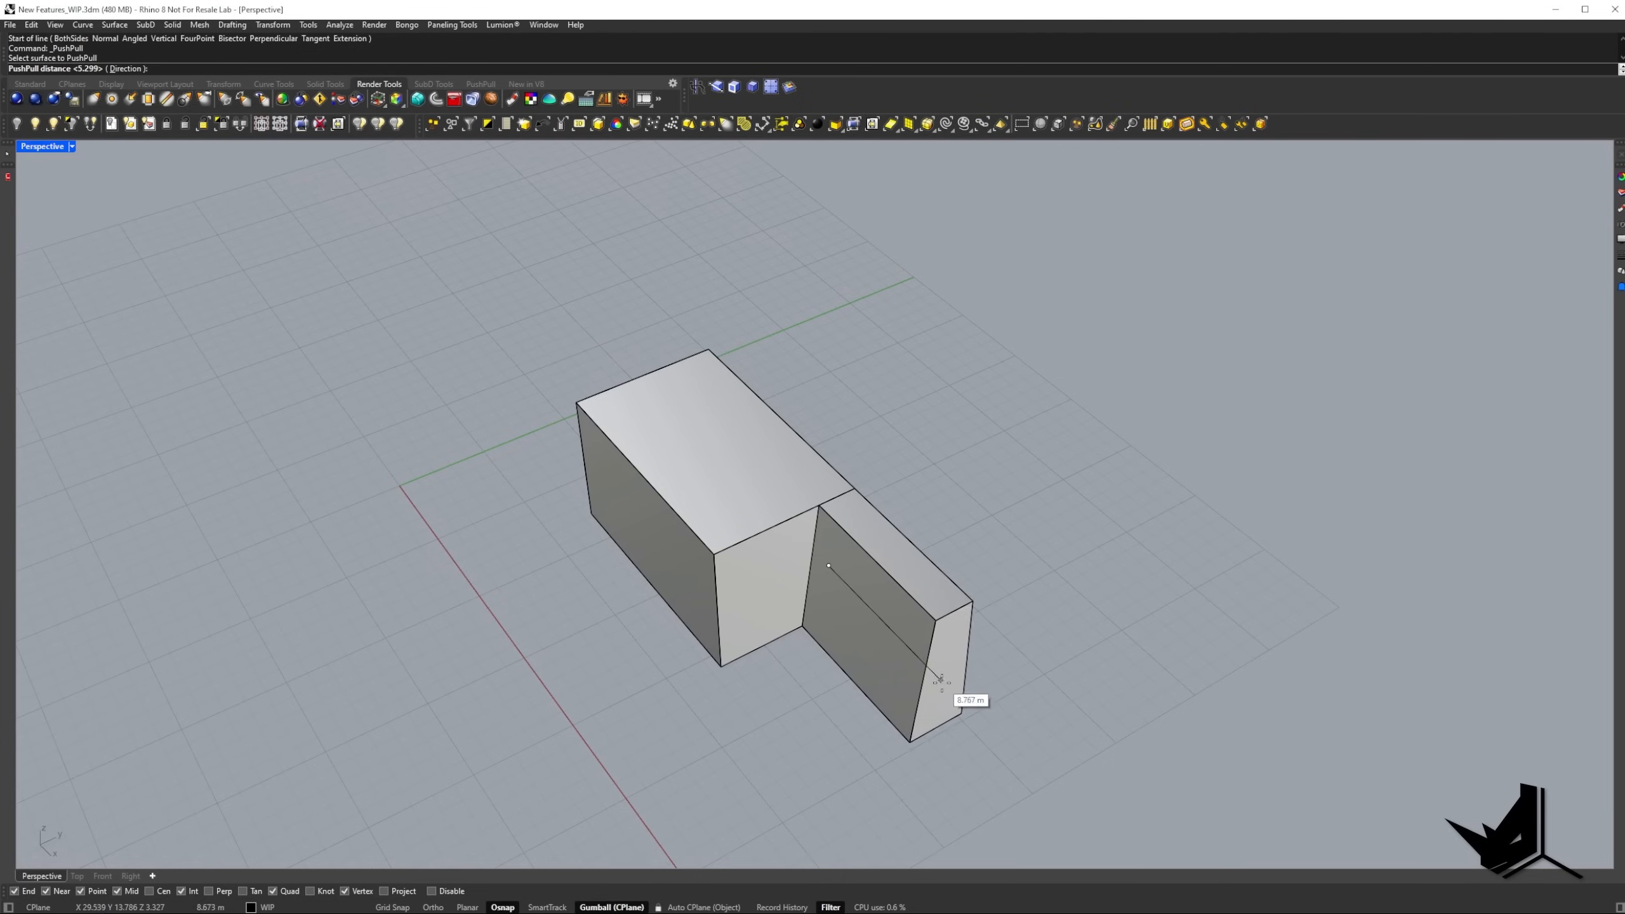
click(948, 689)
Draw a slanted line across the main block's long side face, from its lower edge to its upper edge.
mouse_move(1044, 627)
right_down()
mouse_move(1059, 620)
mouse_move(1040, 566)
mouse_move(1059, 619)
mouse_move(763, 568)
mouse_move(797, 581)
right_up()
key(ctrl+alt+s)
text(line)
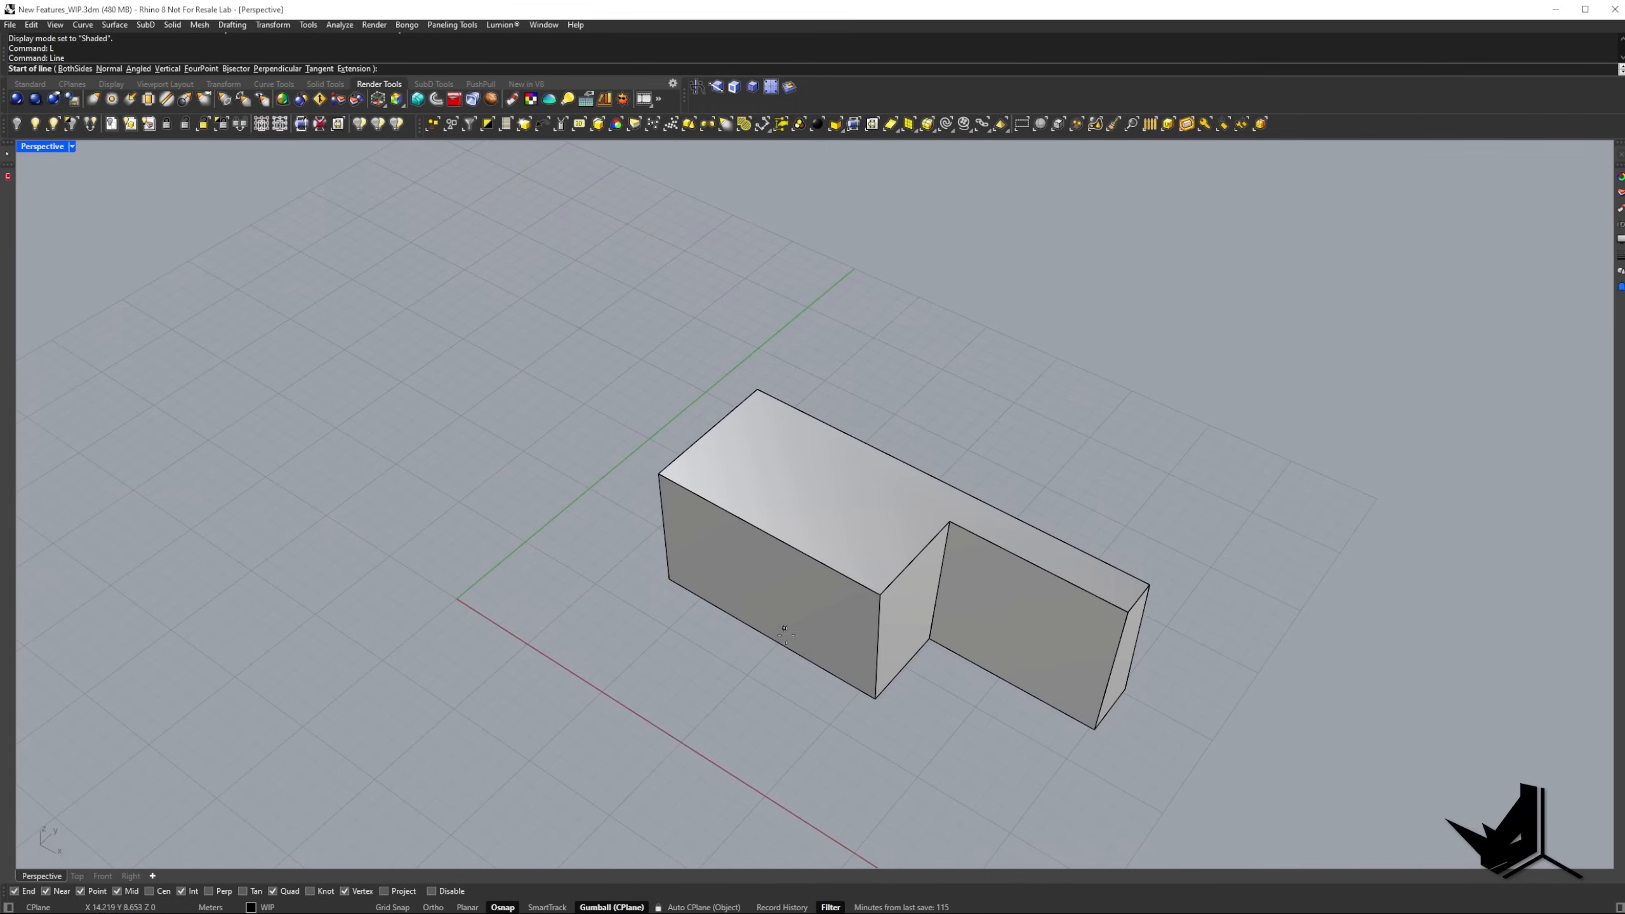
key(Return)
click(790, 647)
click(800, 553)
text(l)
key(Return)
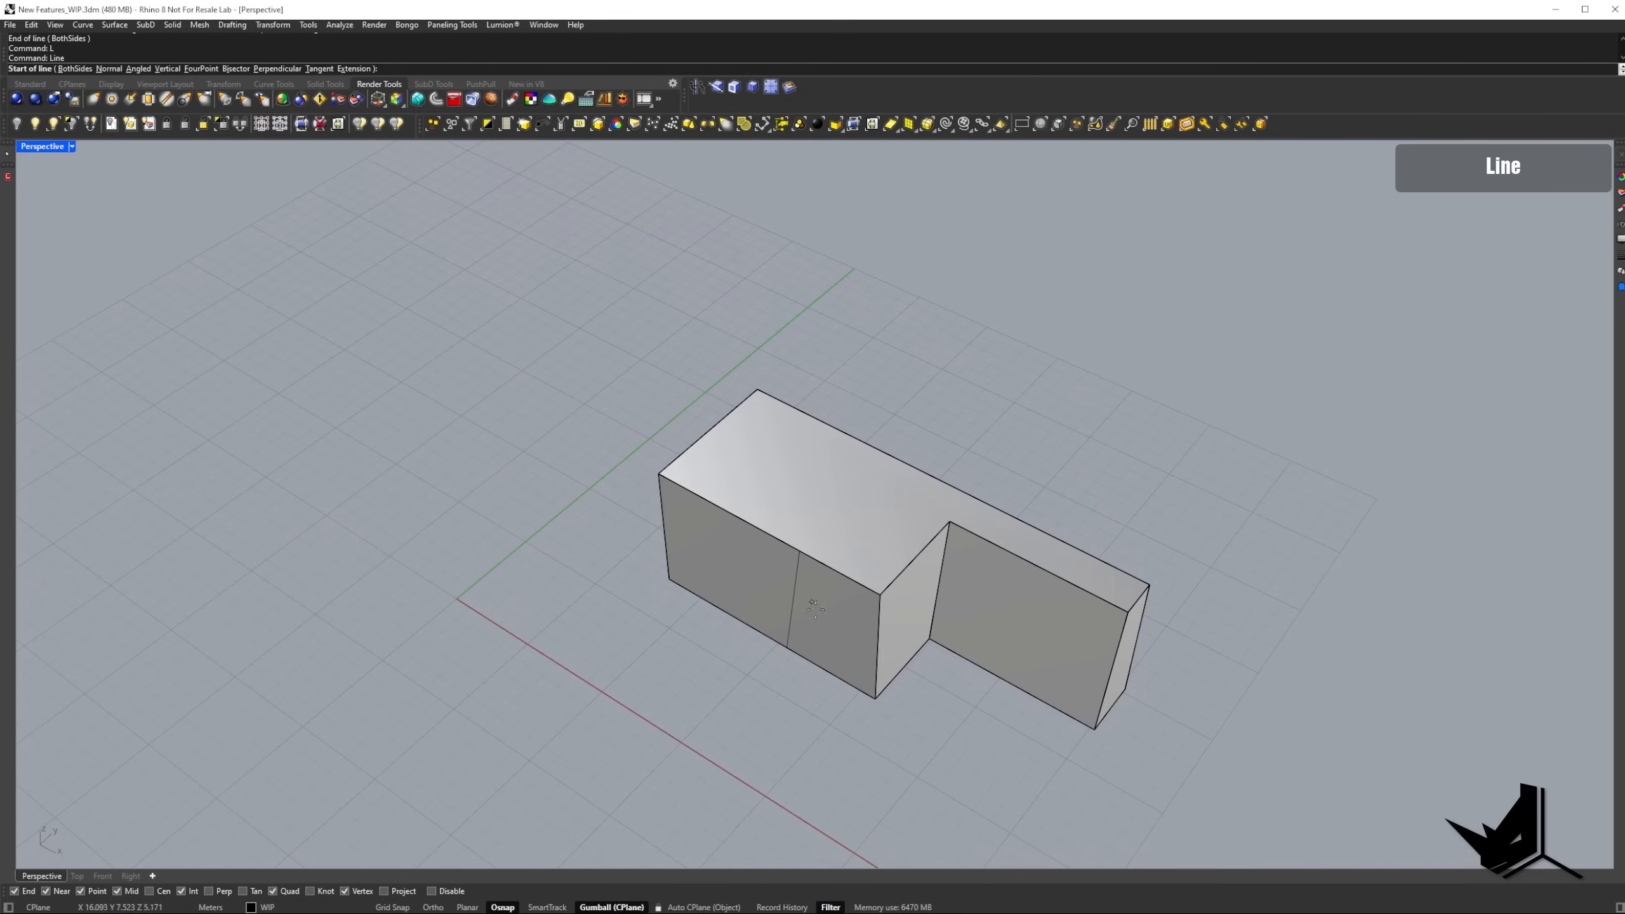
PushPull the wider part of the long side face, beside the line, inward about 3.9 m to cut away the corner.
click(714, 87)
click(722, 539)
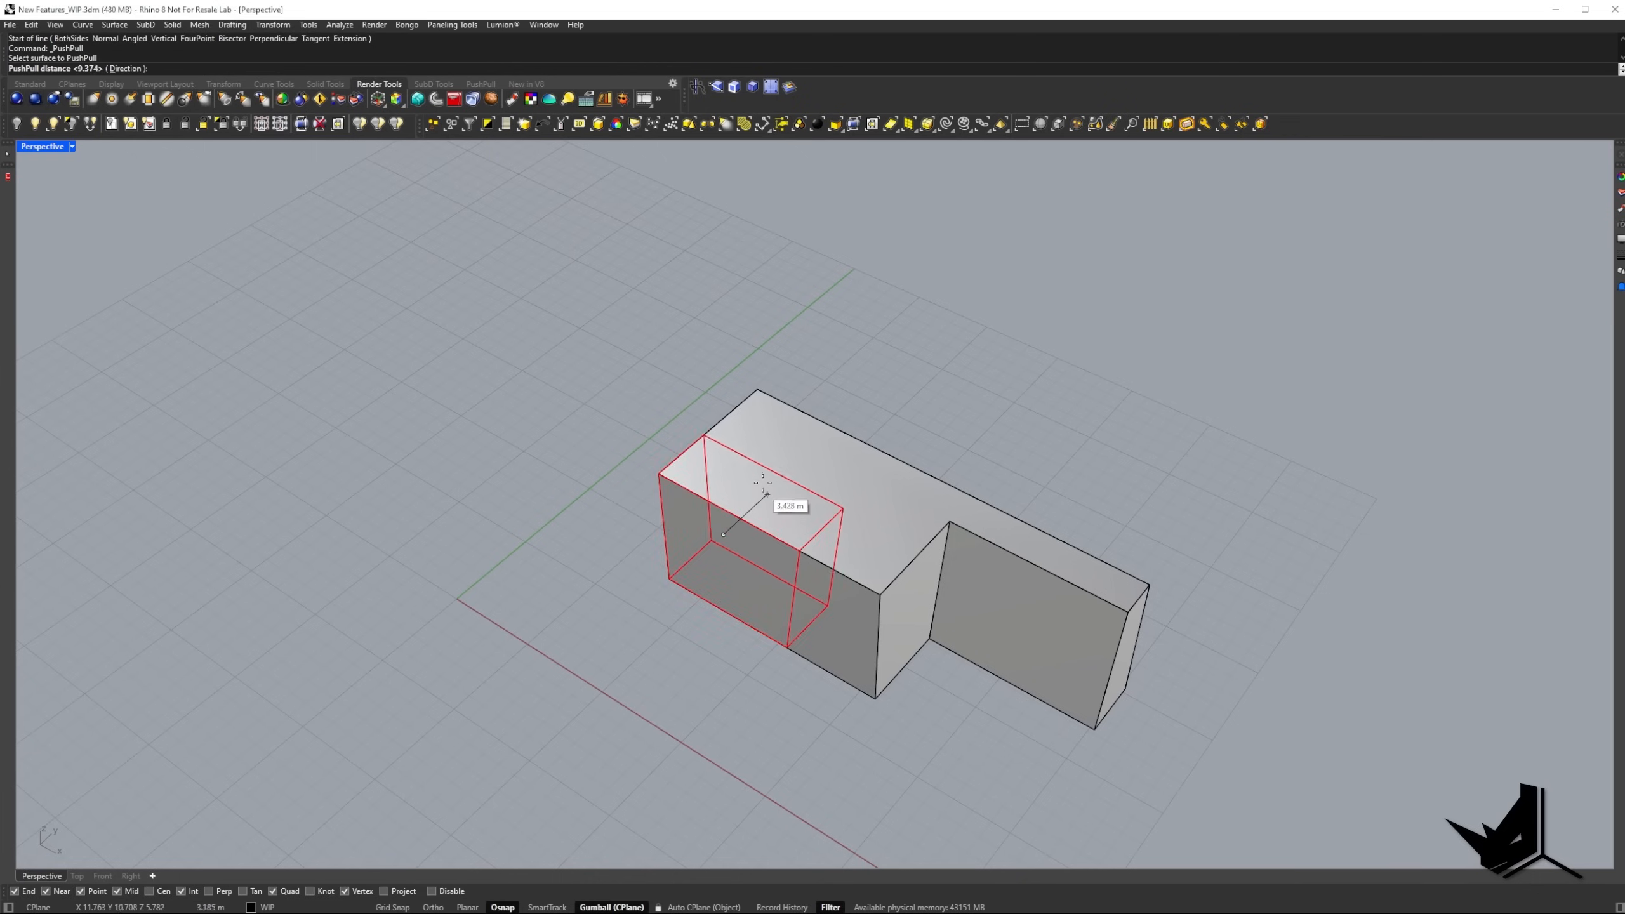
right_drag(761, 493, 717, 473)
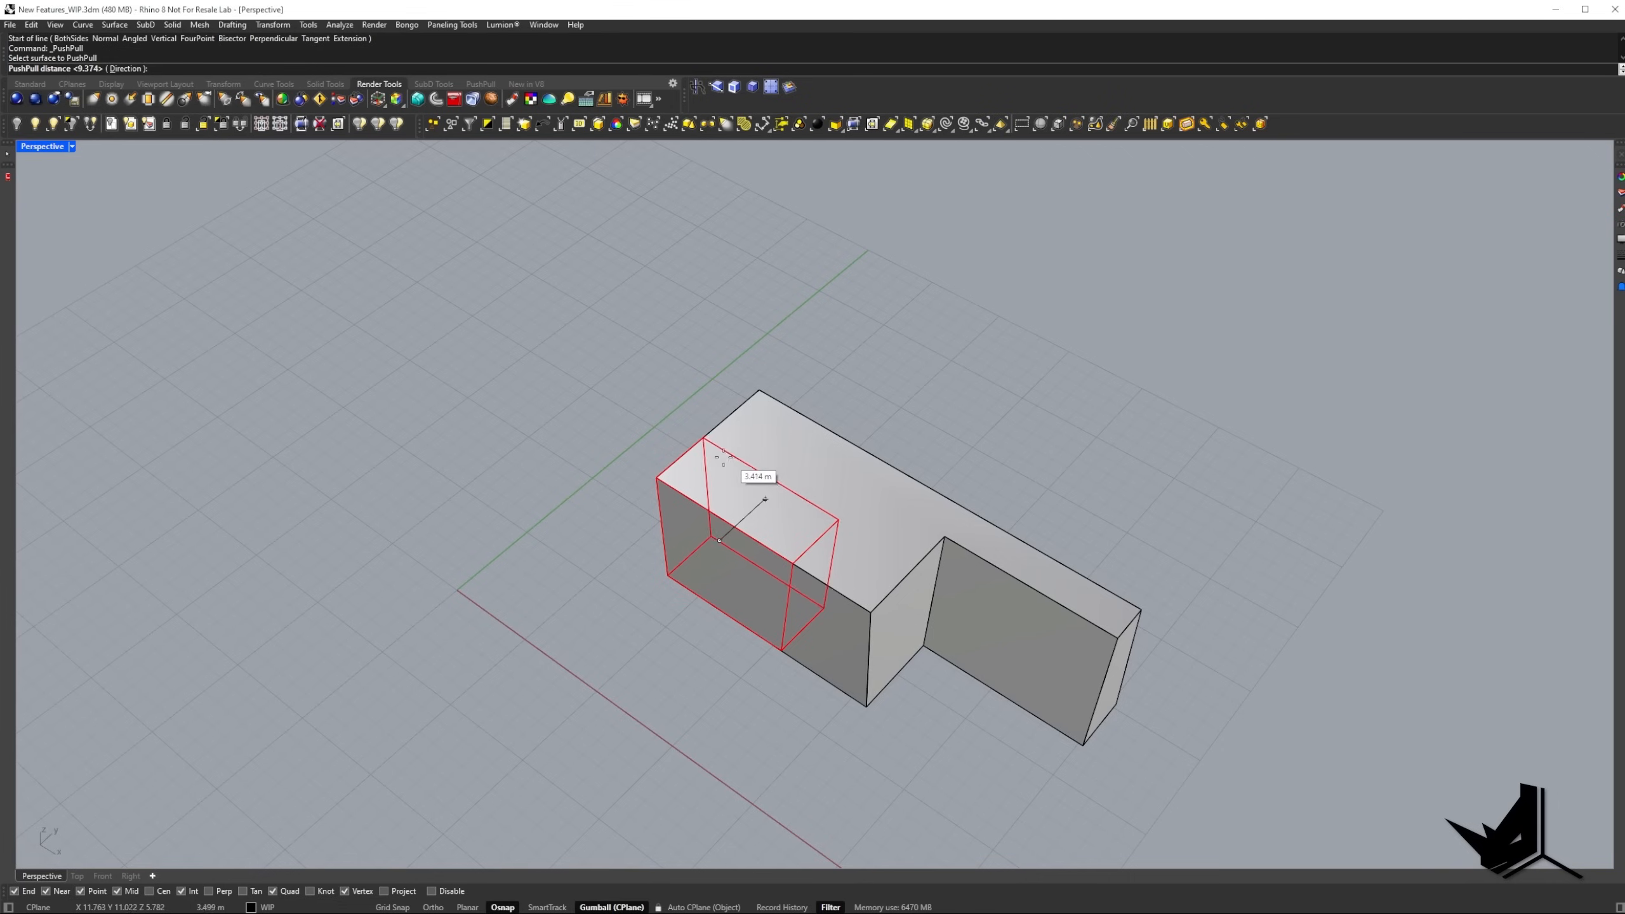
click(714, 433)
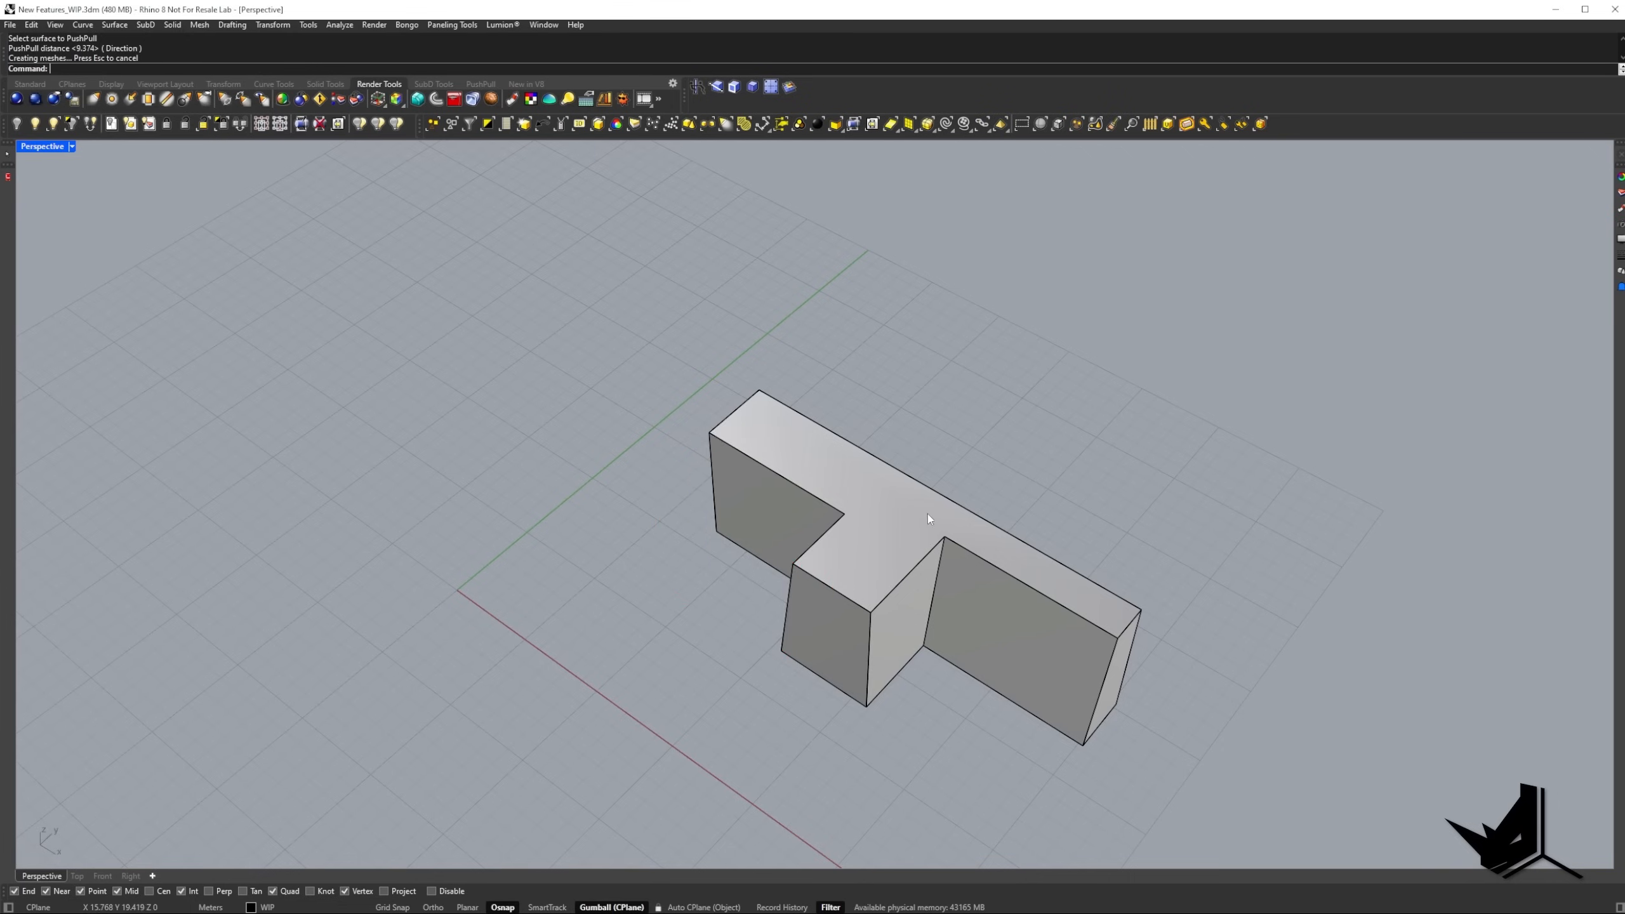
right_drag(932, 519, 847, 416)
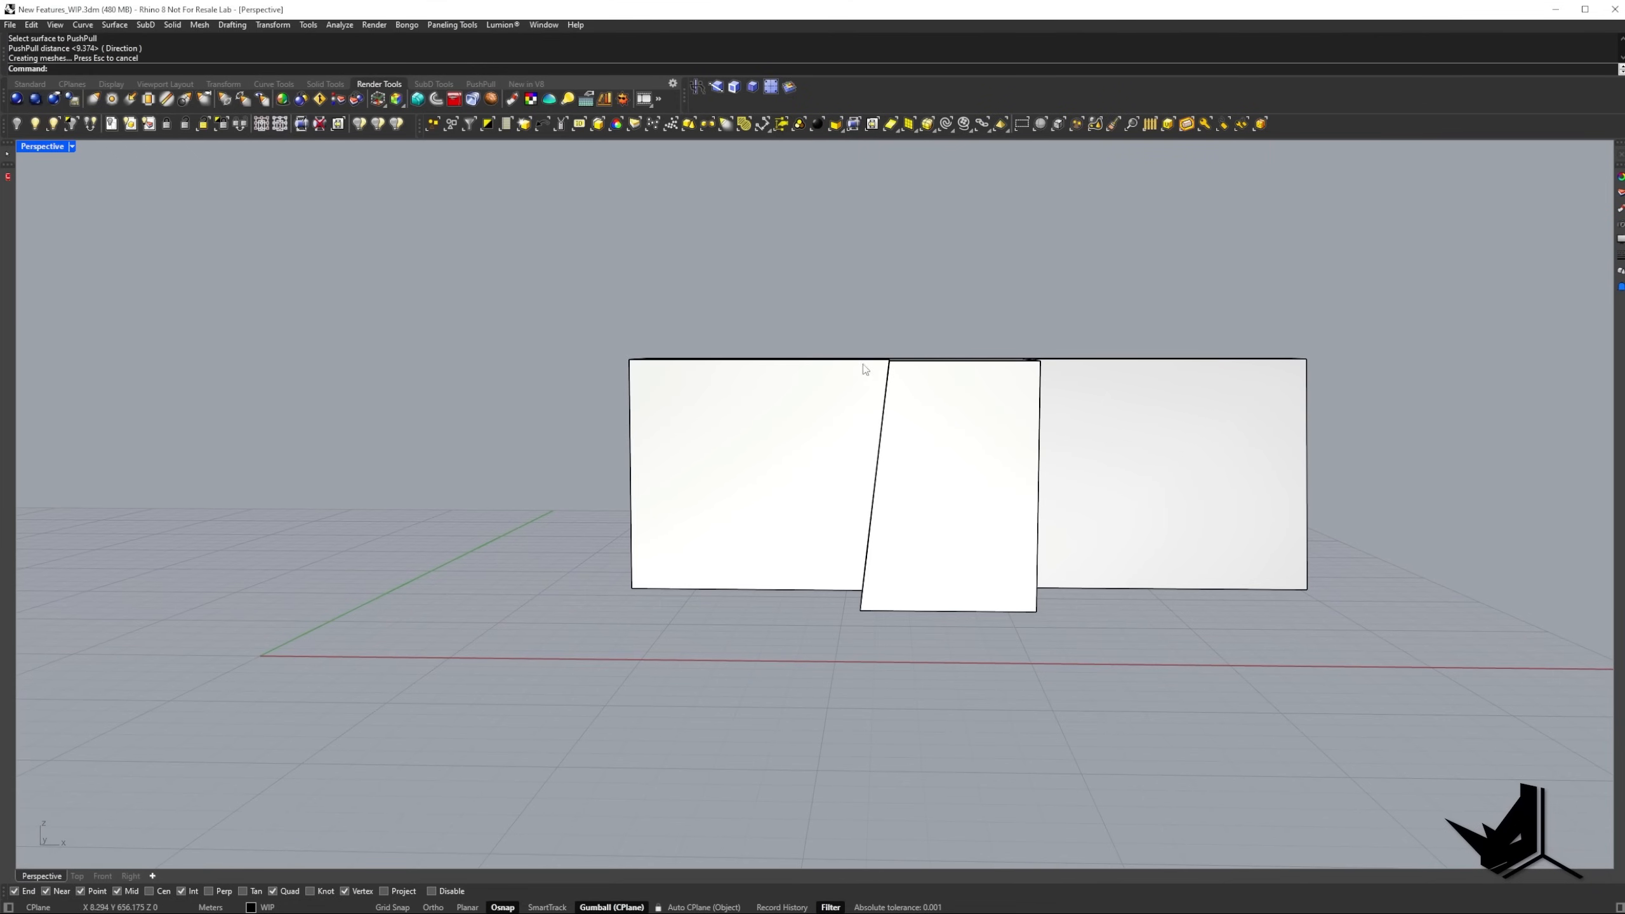
PushPull the projecting section's slanted side face outward about 9.8 m, using a custom direction along the X axis.
right_drag(639, 368, 739, 485)
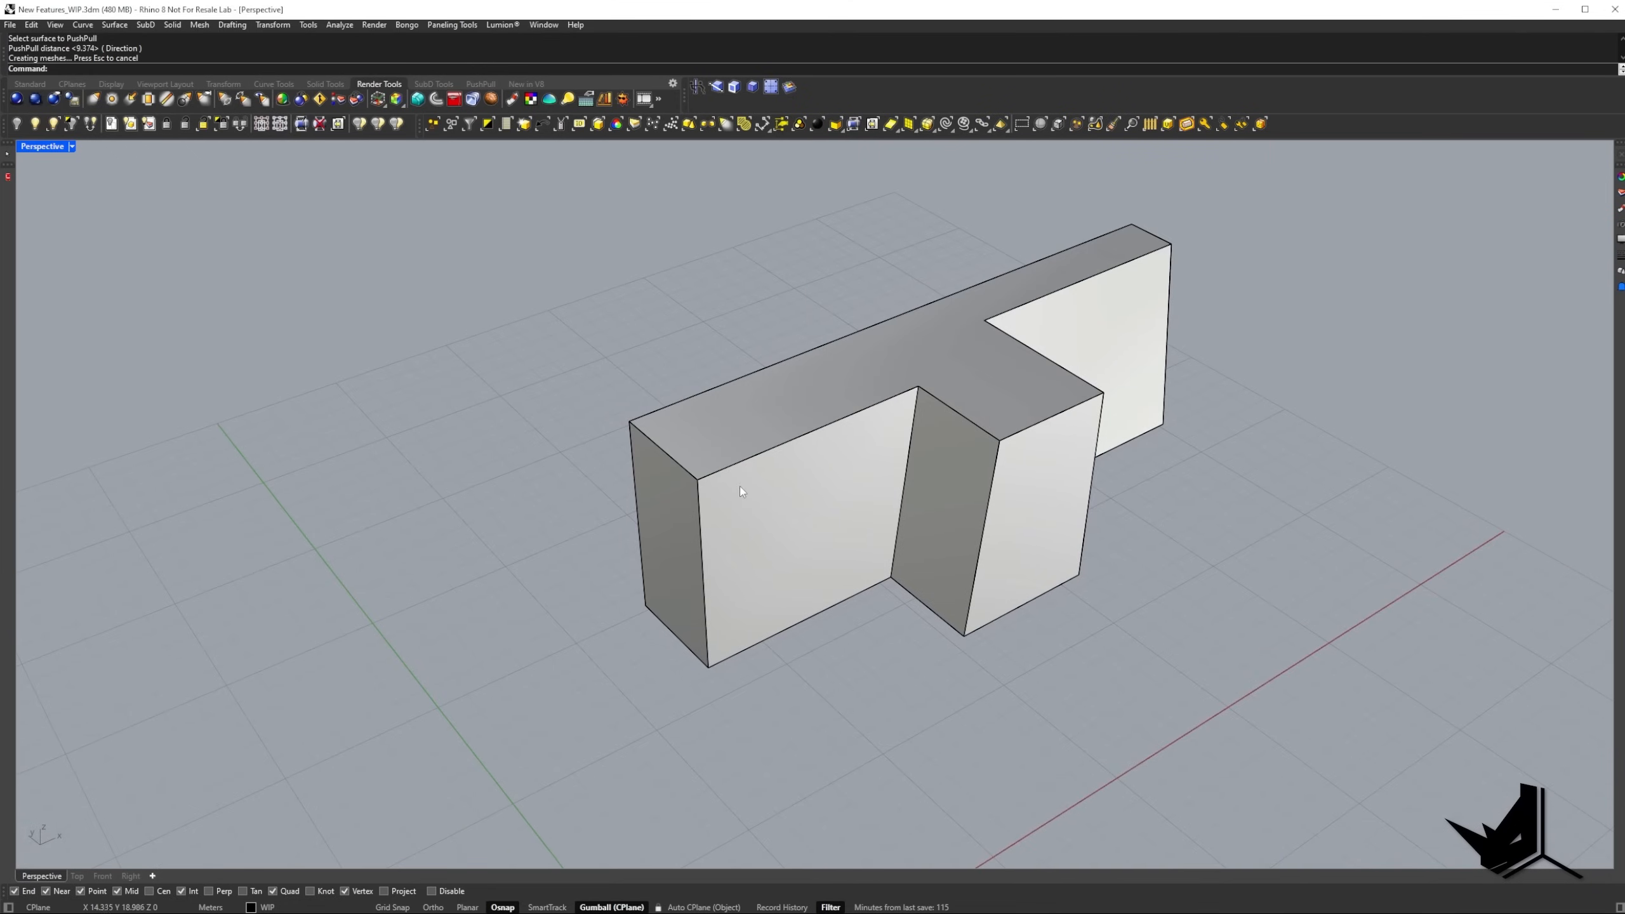
text(PP)
key(Return)
click(947, 469)
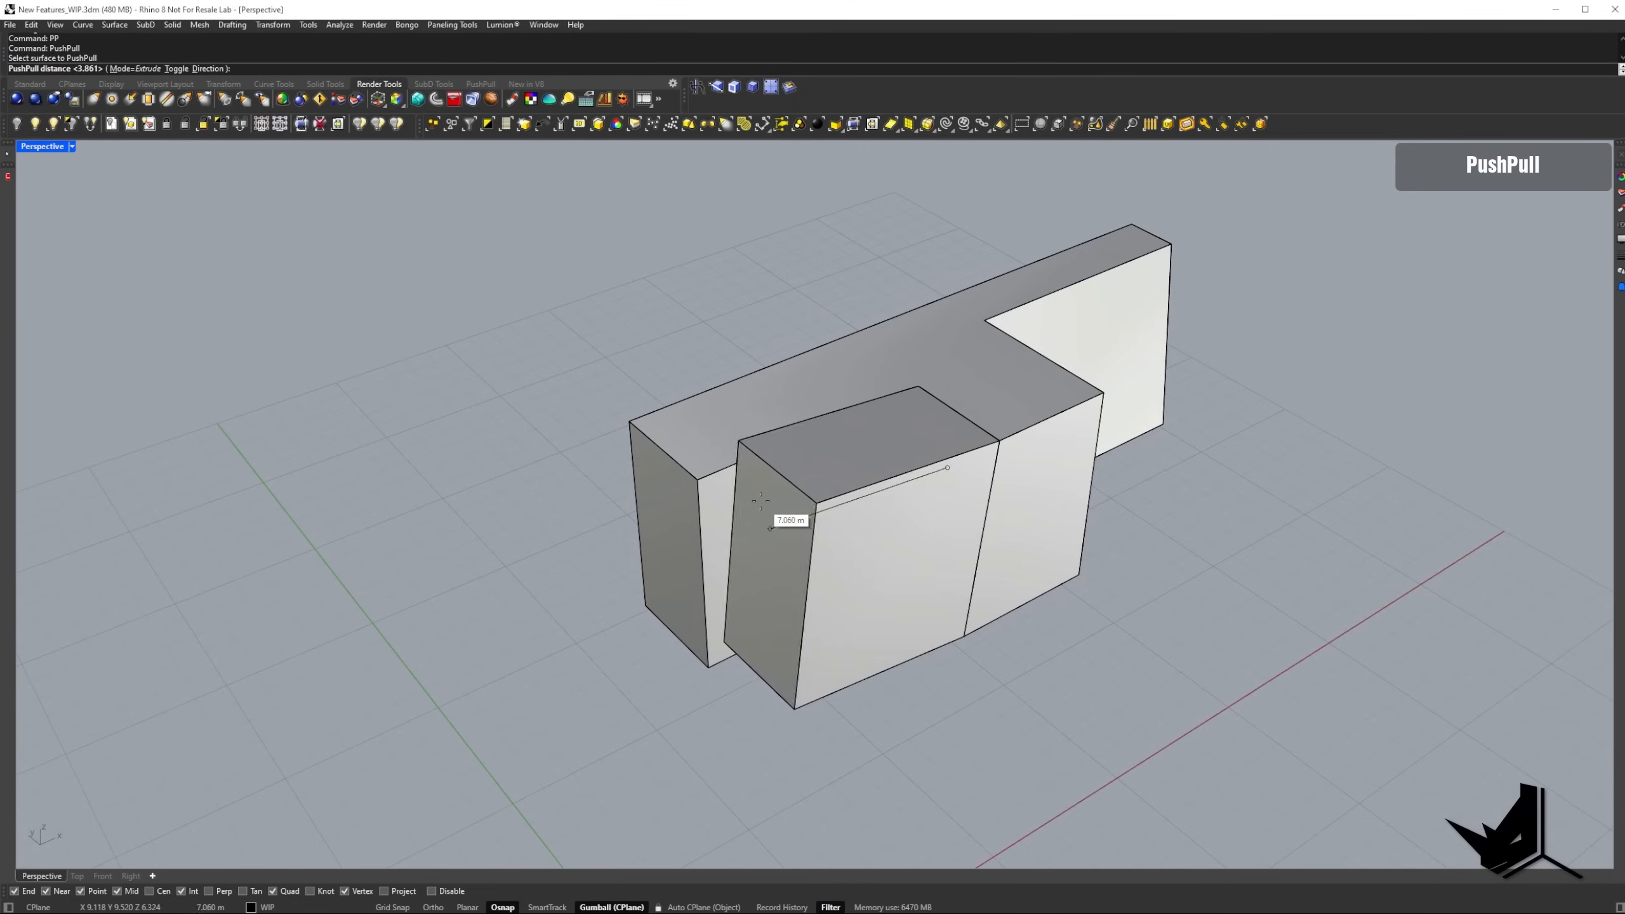
right_drag(761, 502, 615, 433)
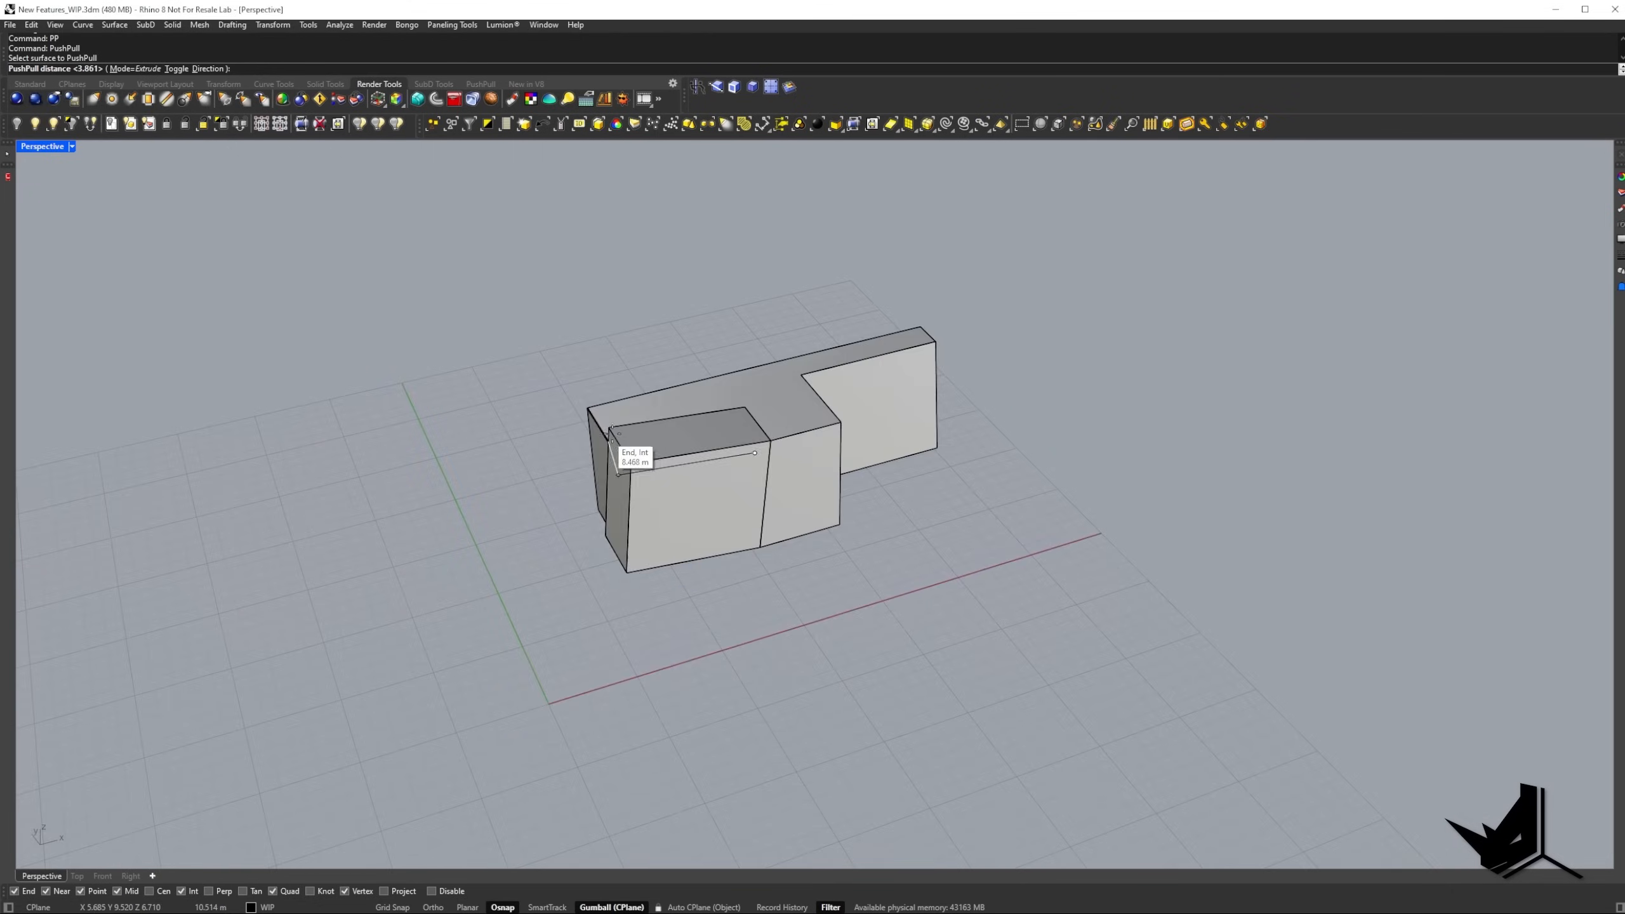
scroll(692, 442, up, 2)
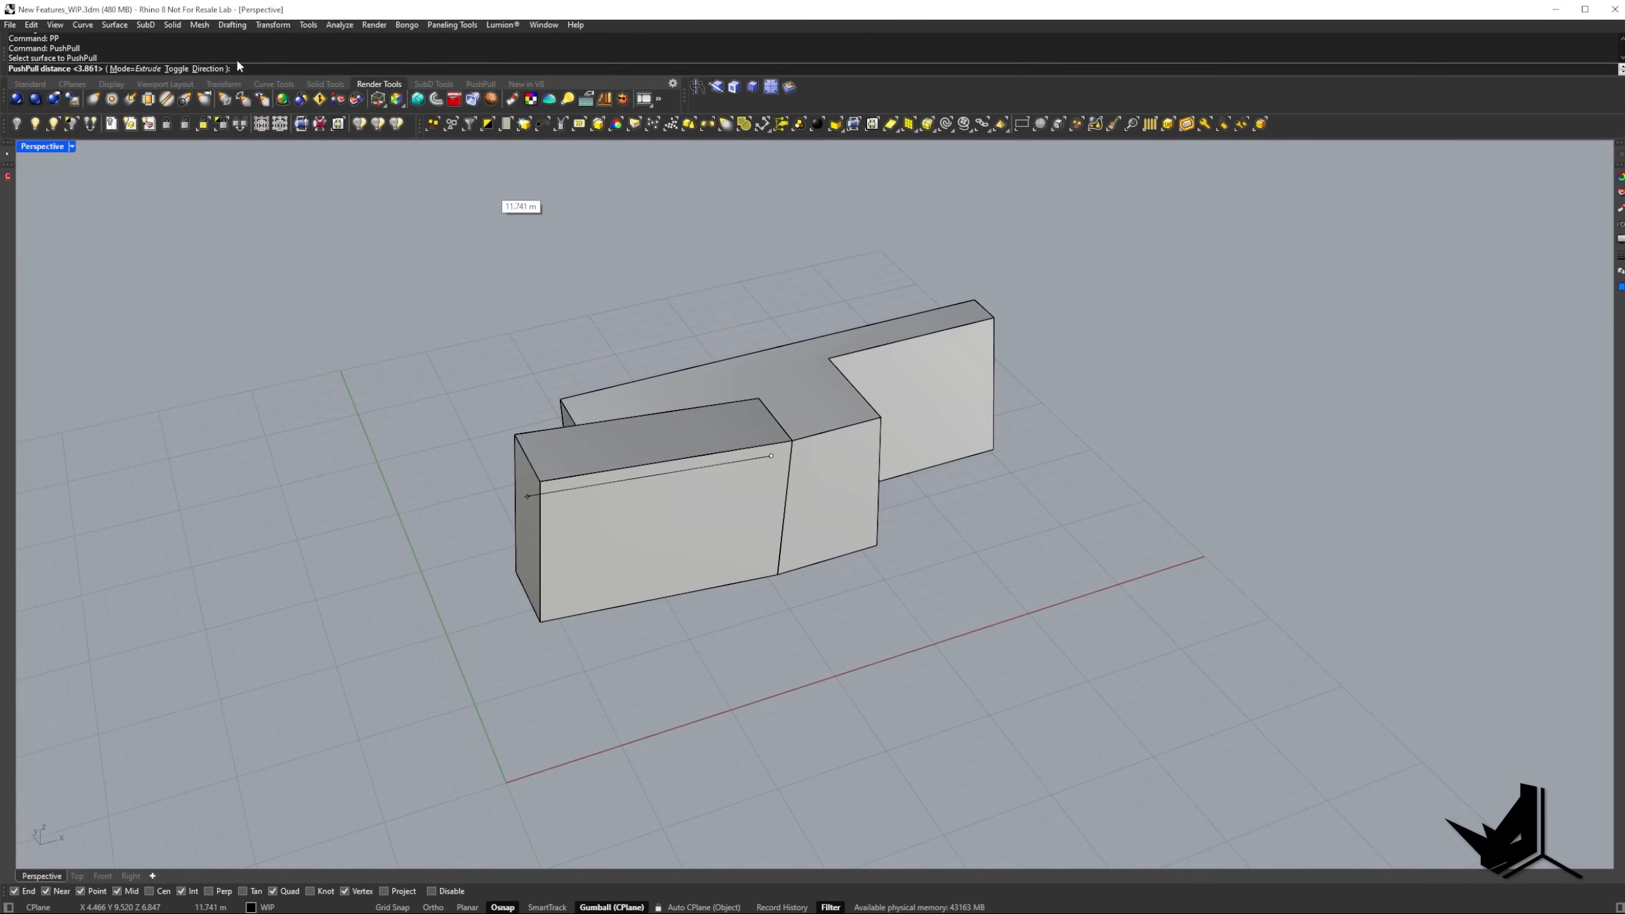
click(206, 68)
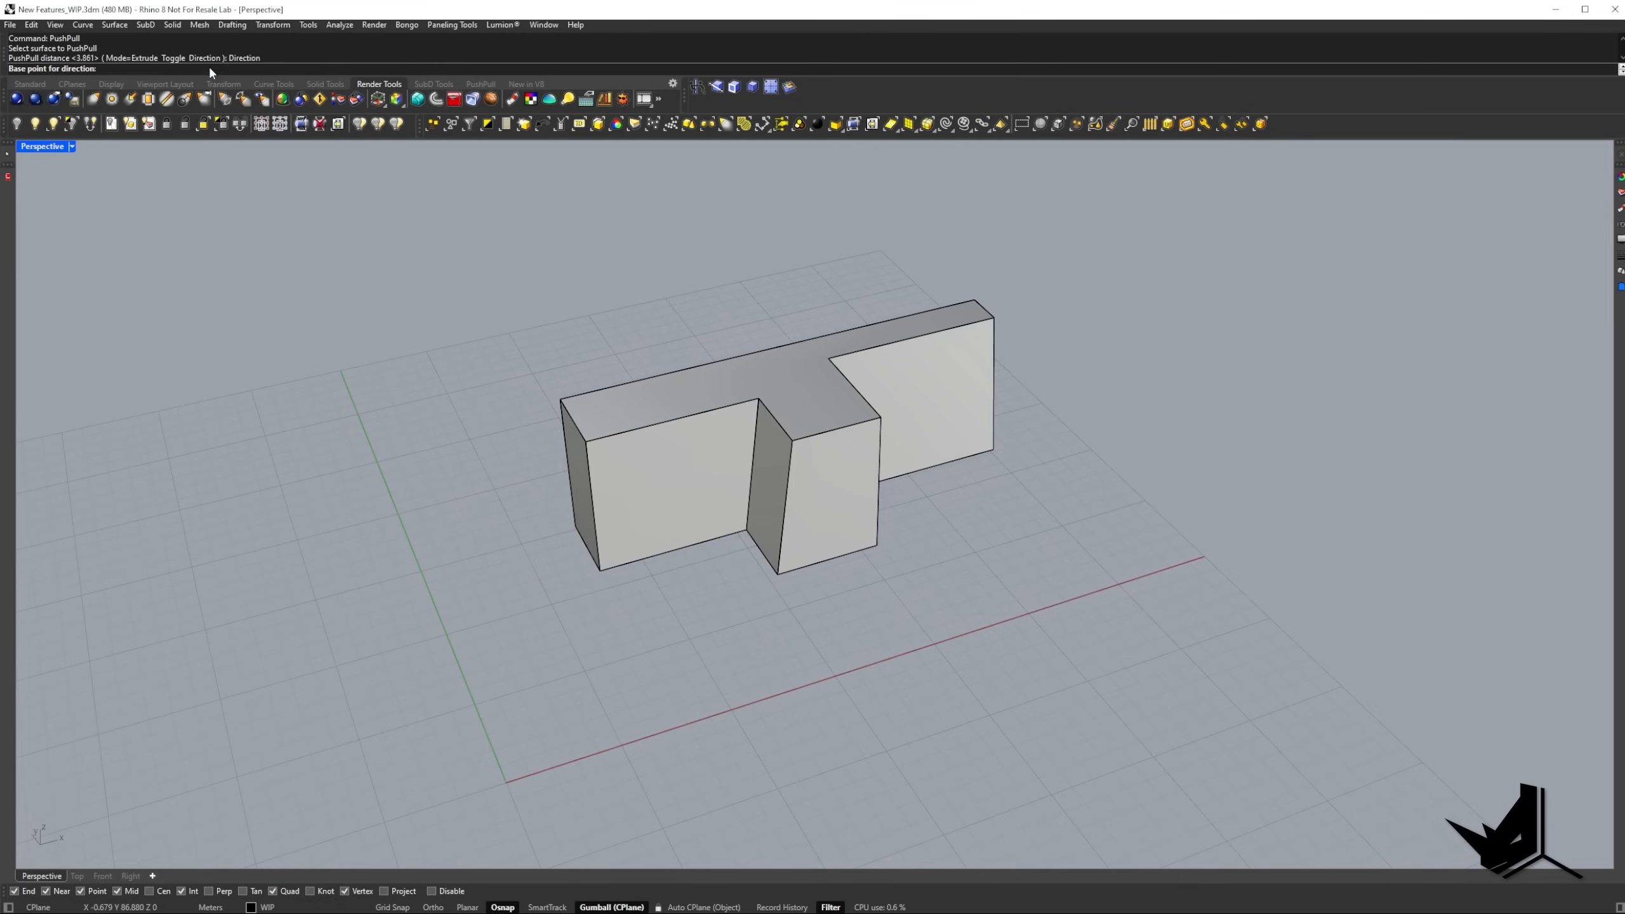
click(777, 582)
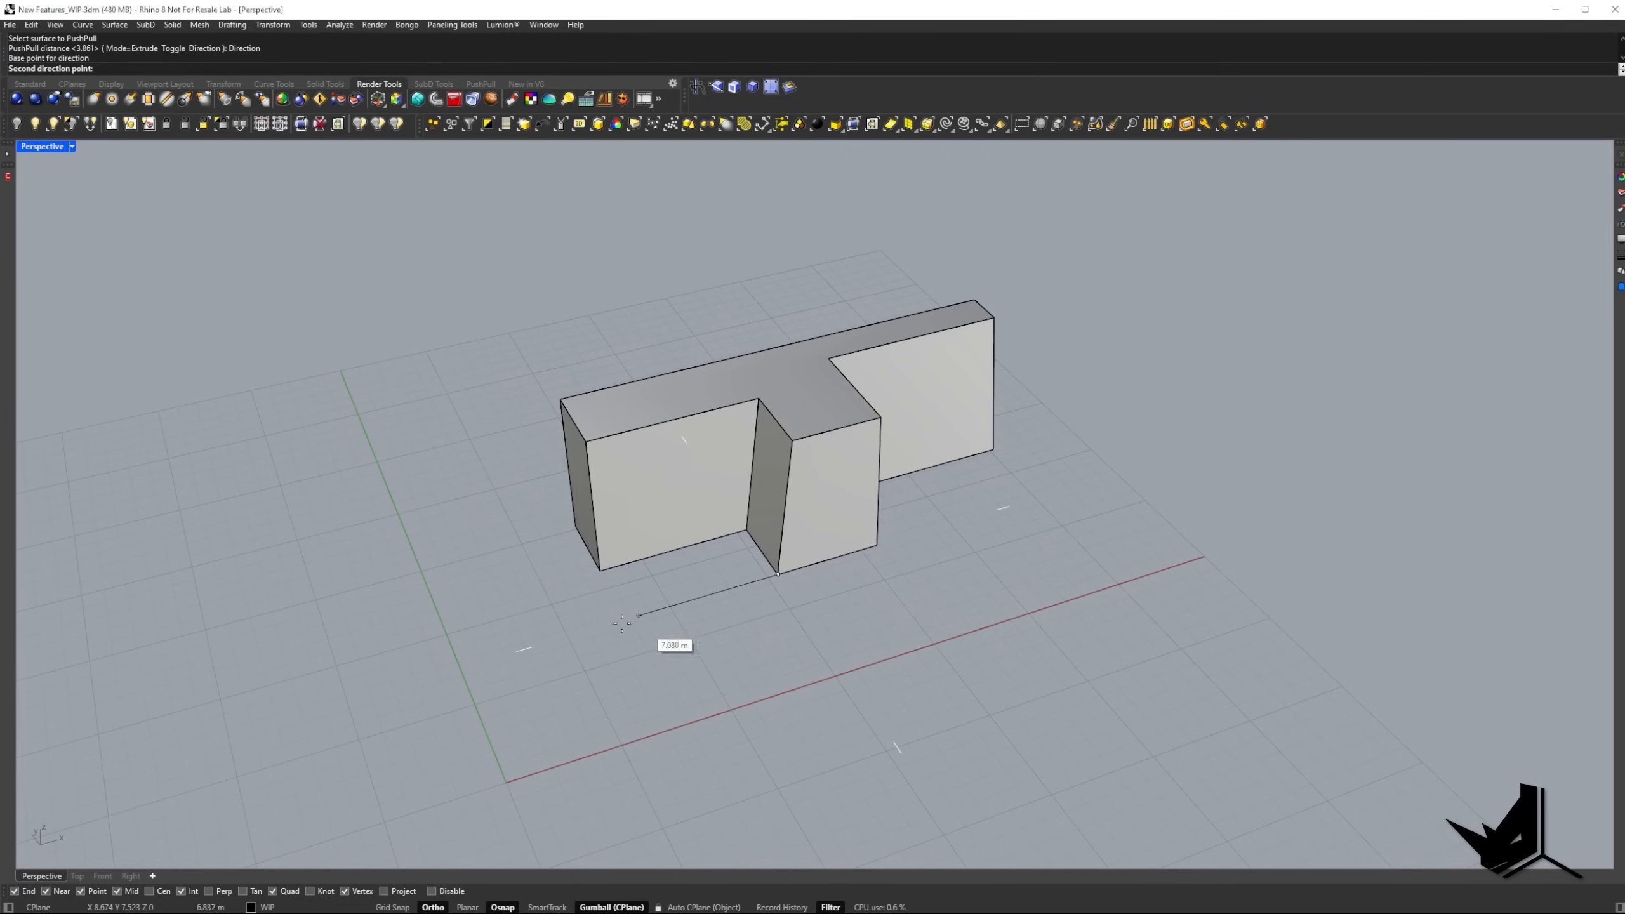
click(565, 629)
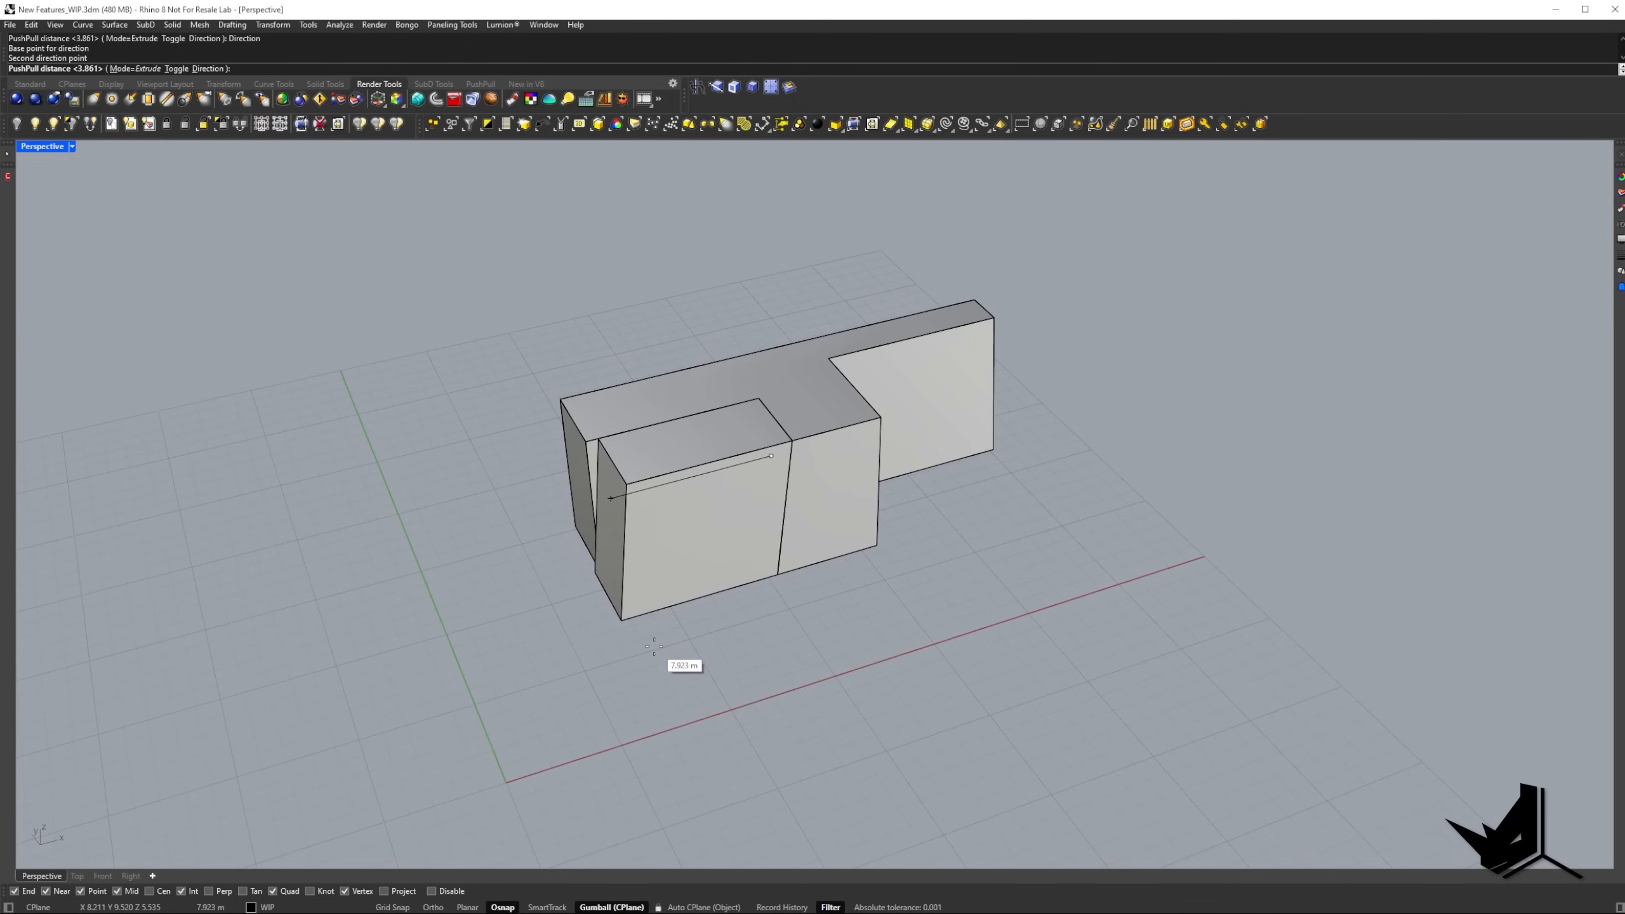
click(602, 628)
right_drag(715, 611, 649, 555)
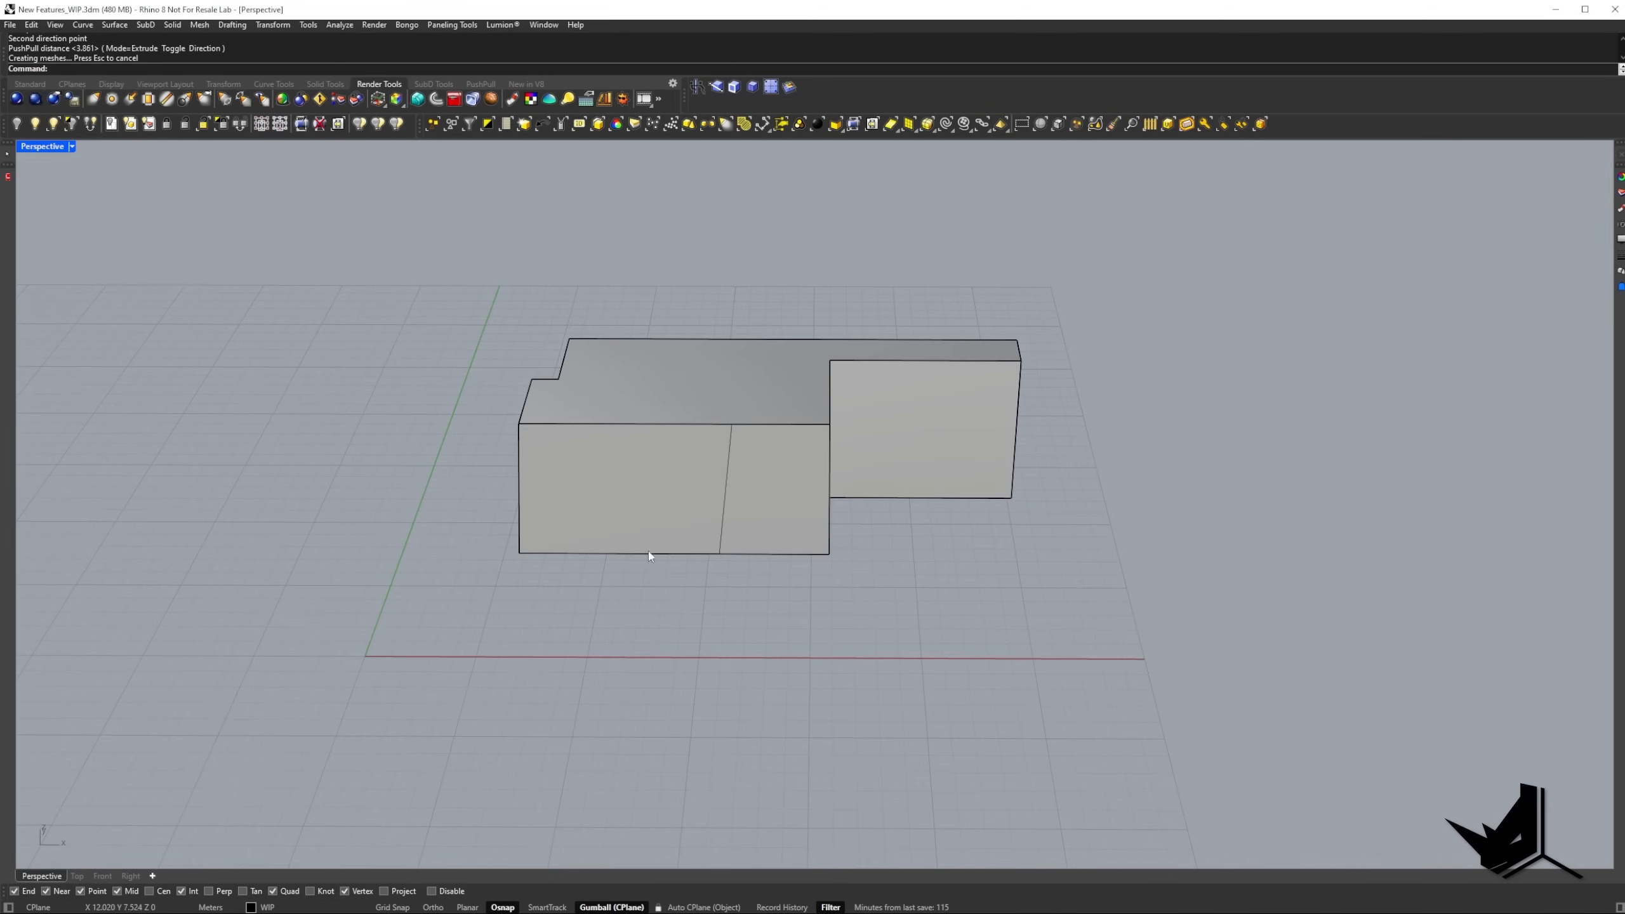
Delete the block together with the two lines drawn on it.
right_drag(685, 386, 772, 487)
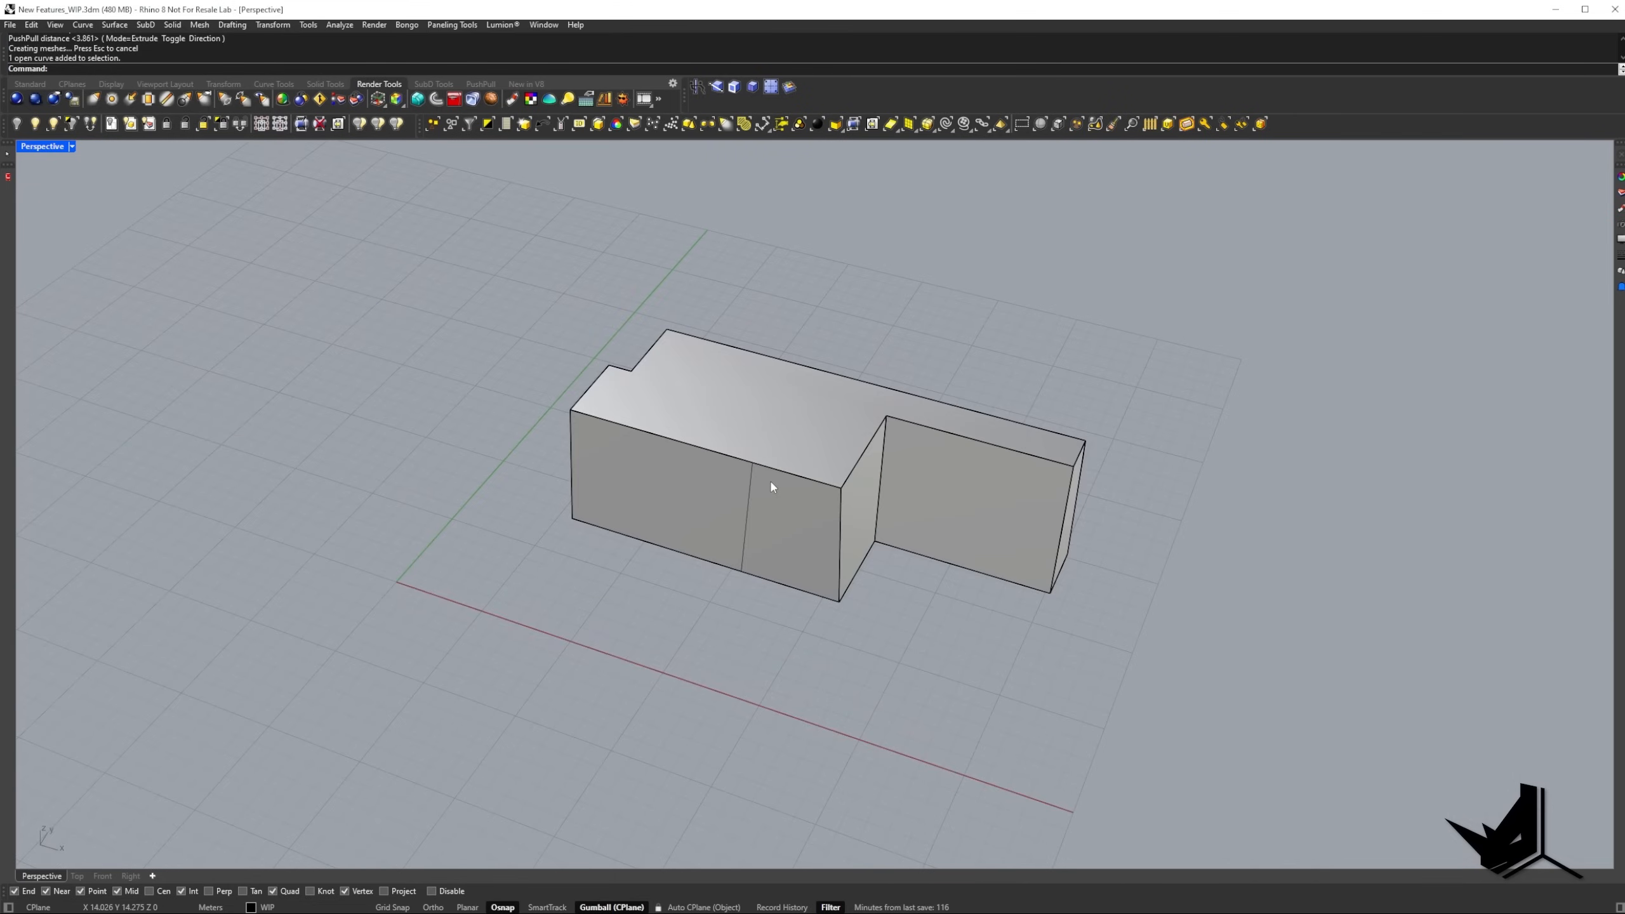
drag(932, 672, 631, 346)
key(Delete)
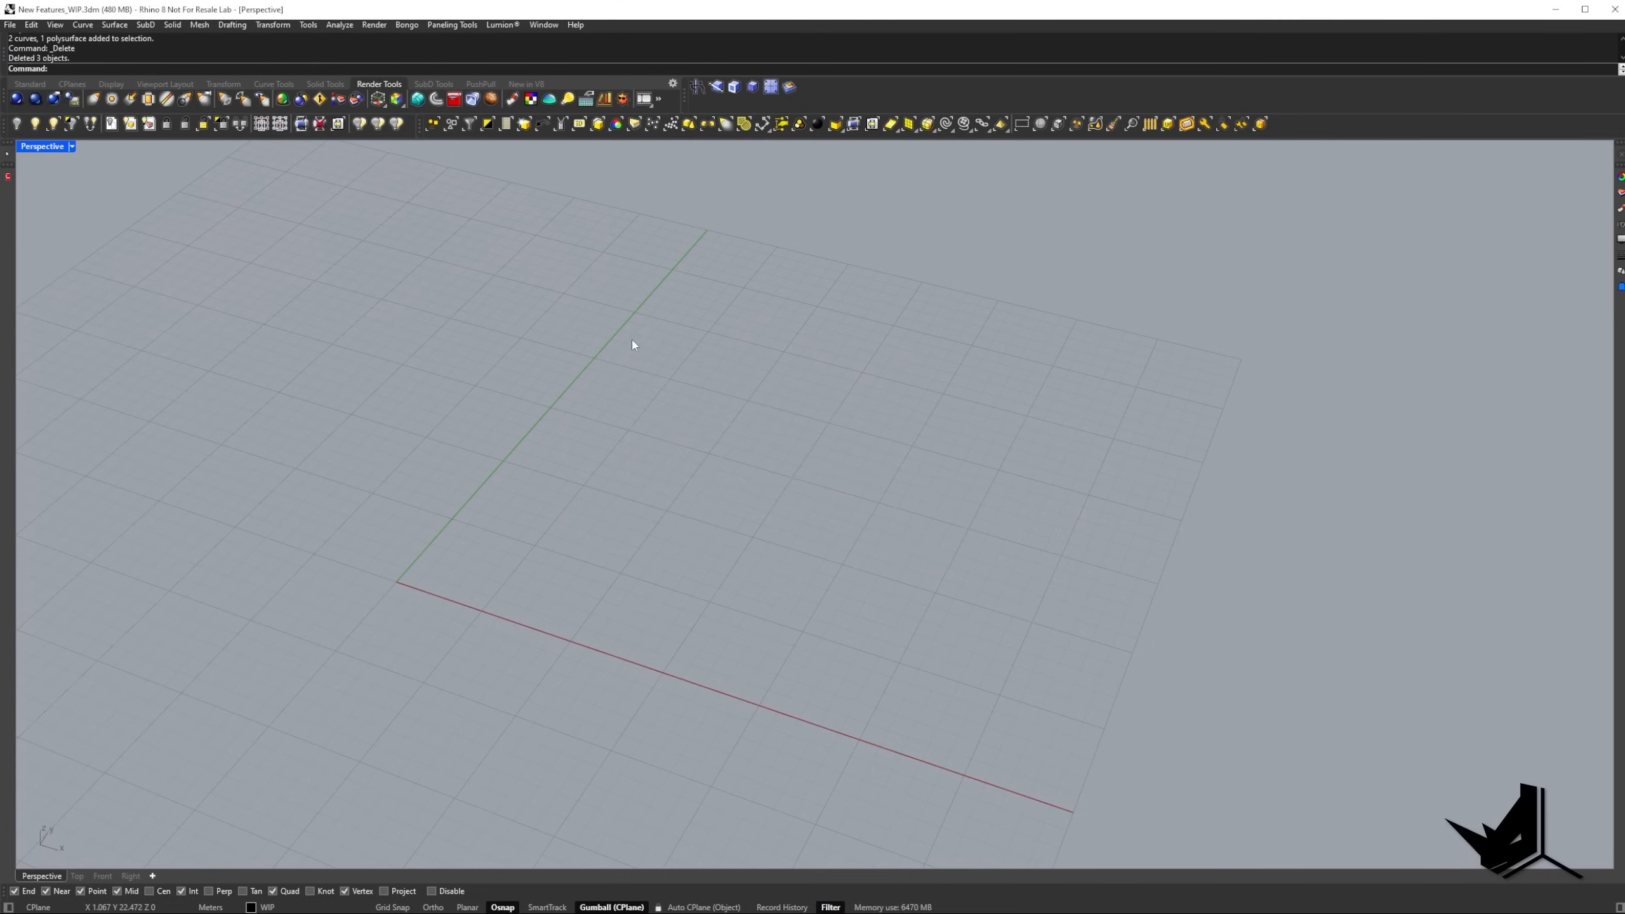
Draw a new box with a rectangular base beside the construction plane's origin and give it a height.
scroll(634, 343, down, 5)
right_drag(634, 344, 667, 459)
text(ox)
key(Return)
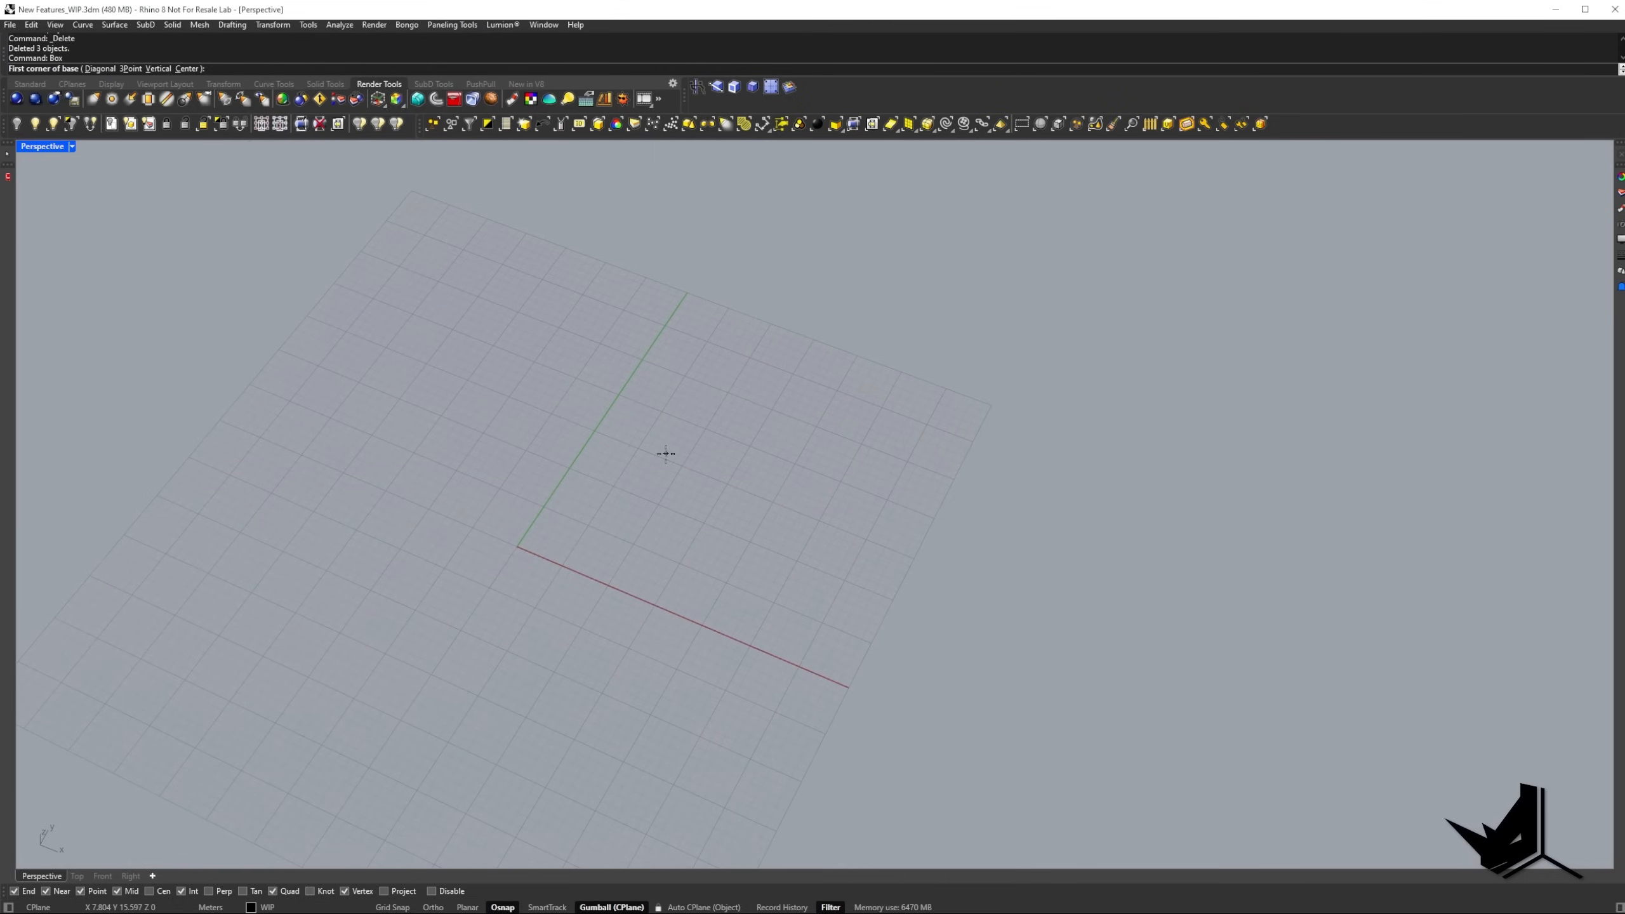
click(616, 540)
shift+click(829, 479)
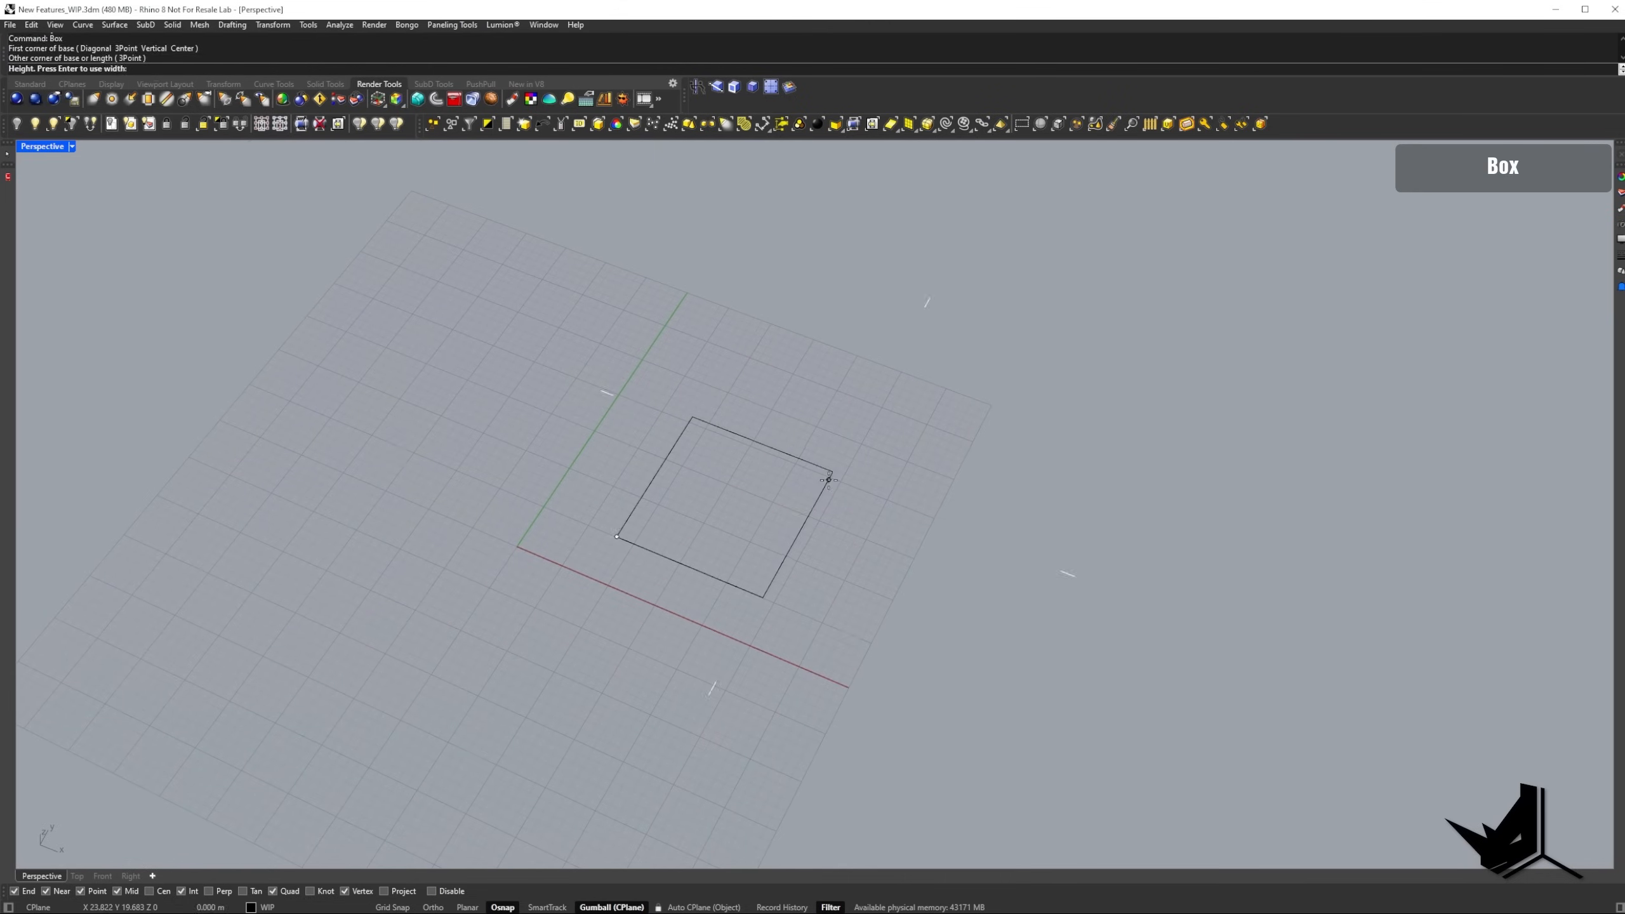
right_drag(832, 477, 844, 409)
click(832, 350)
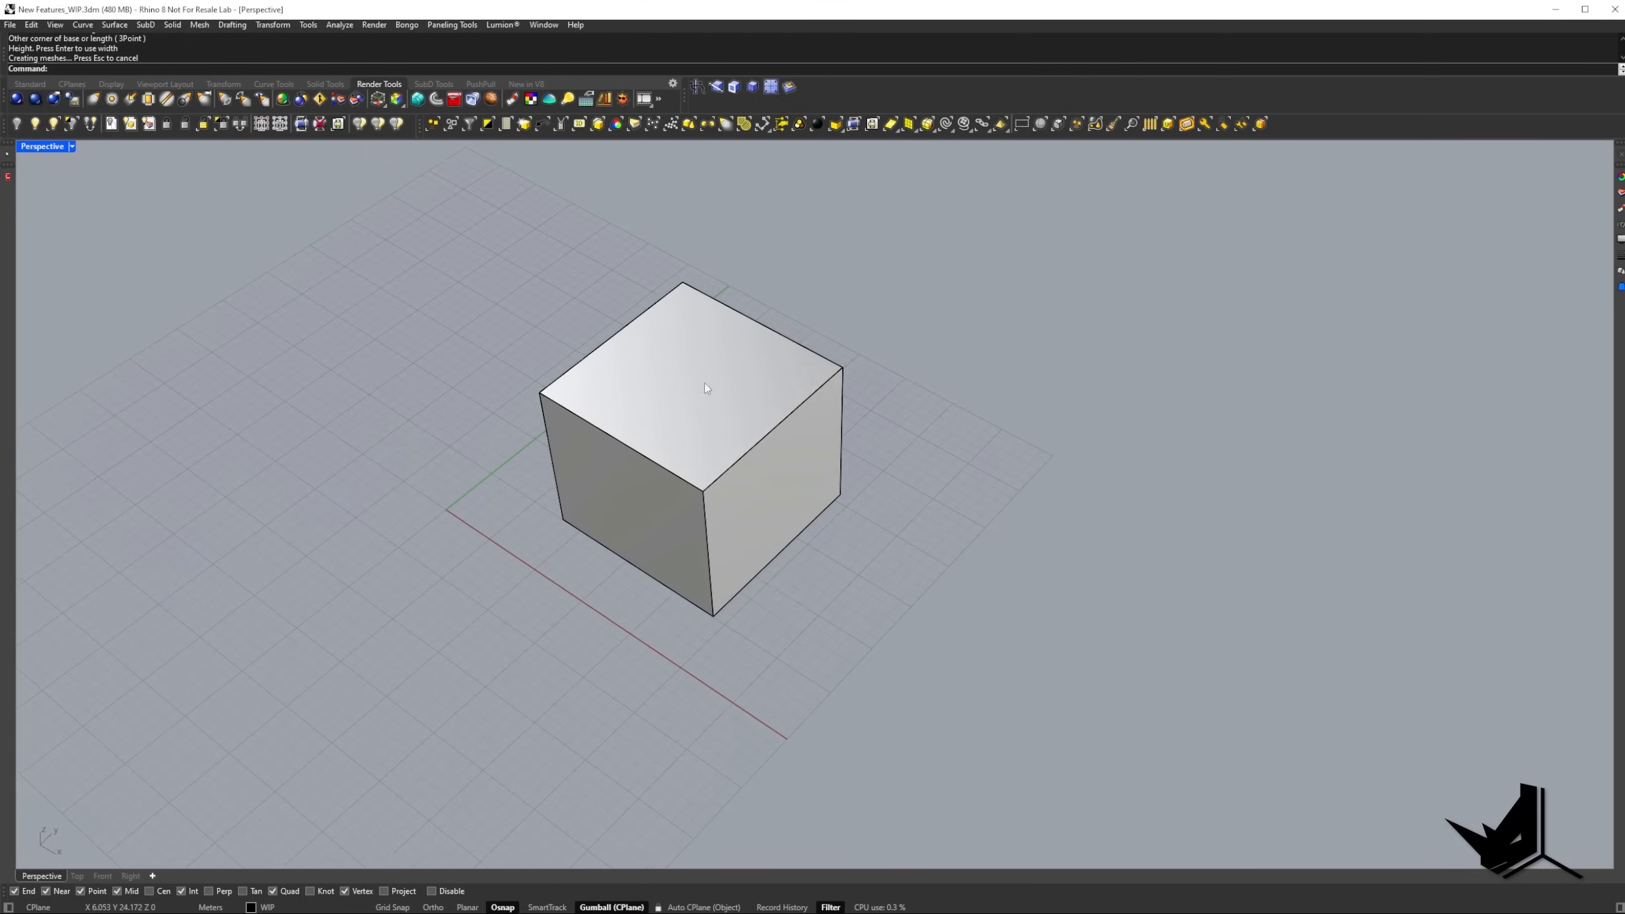
Inset the box's top face by a distance of 0.3, with Split and JoinOutput set to Yes.
mouse_move(832, 349)
right_down()
mouse_move(725, 422)
mouse_move(798, 440)
right_up()
scroll(779, 446, up, 2)
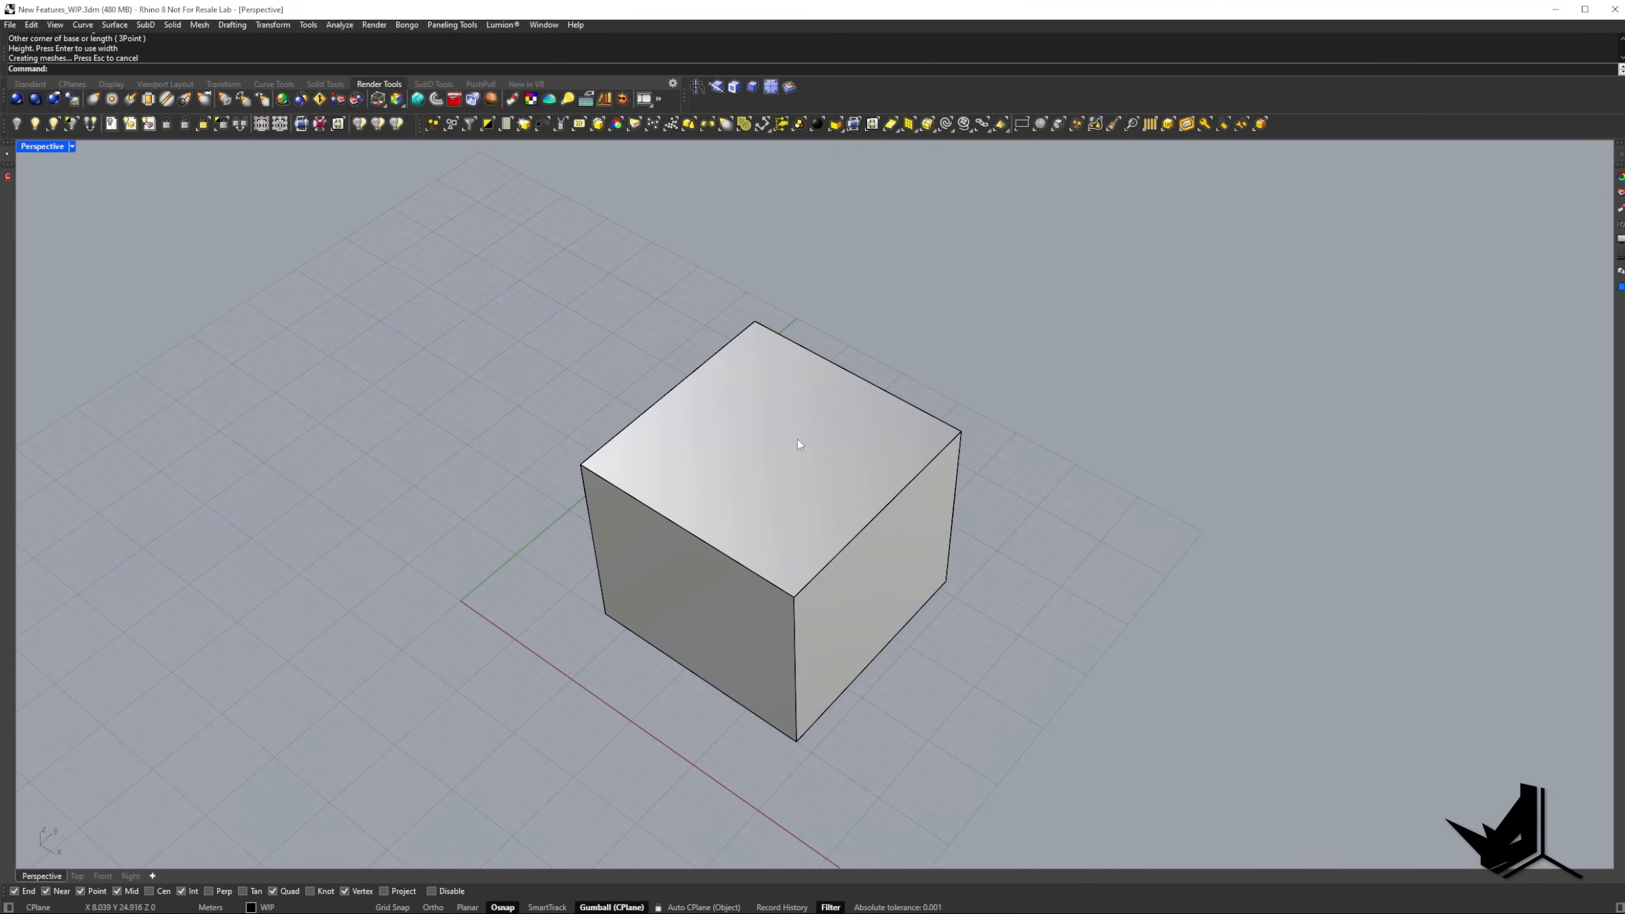
ctrl+shift+click(770, 443)
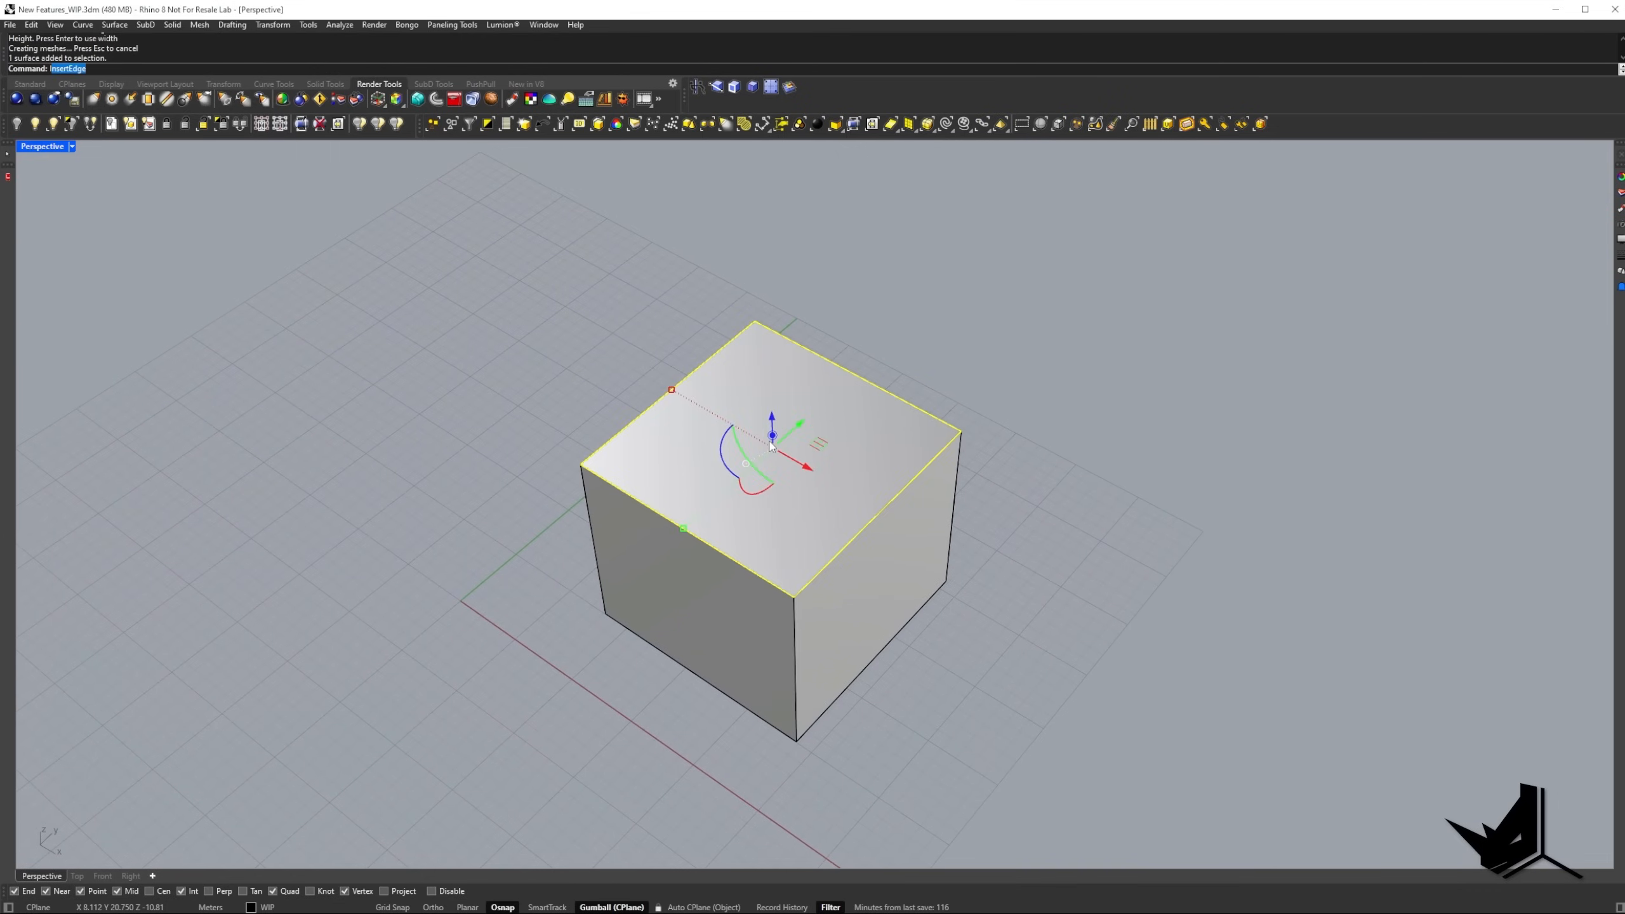
text(Inset)
key(Return)
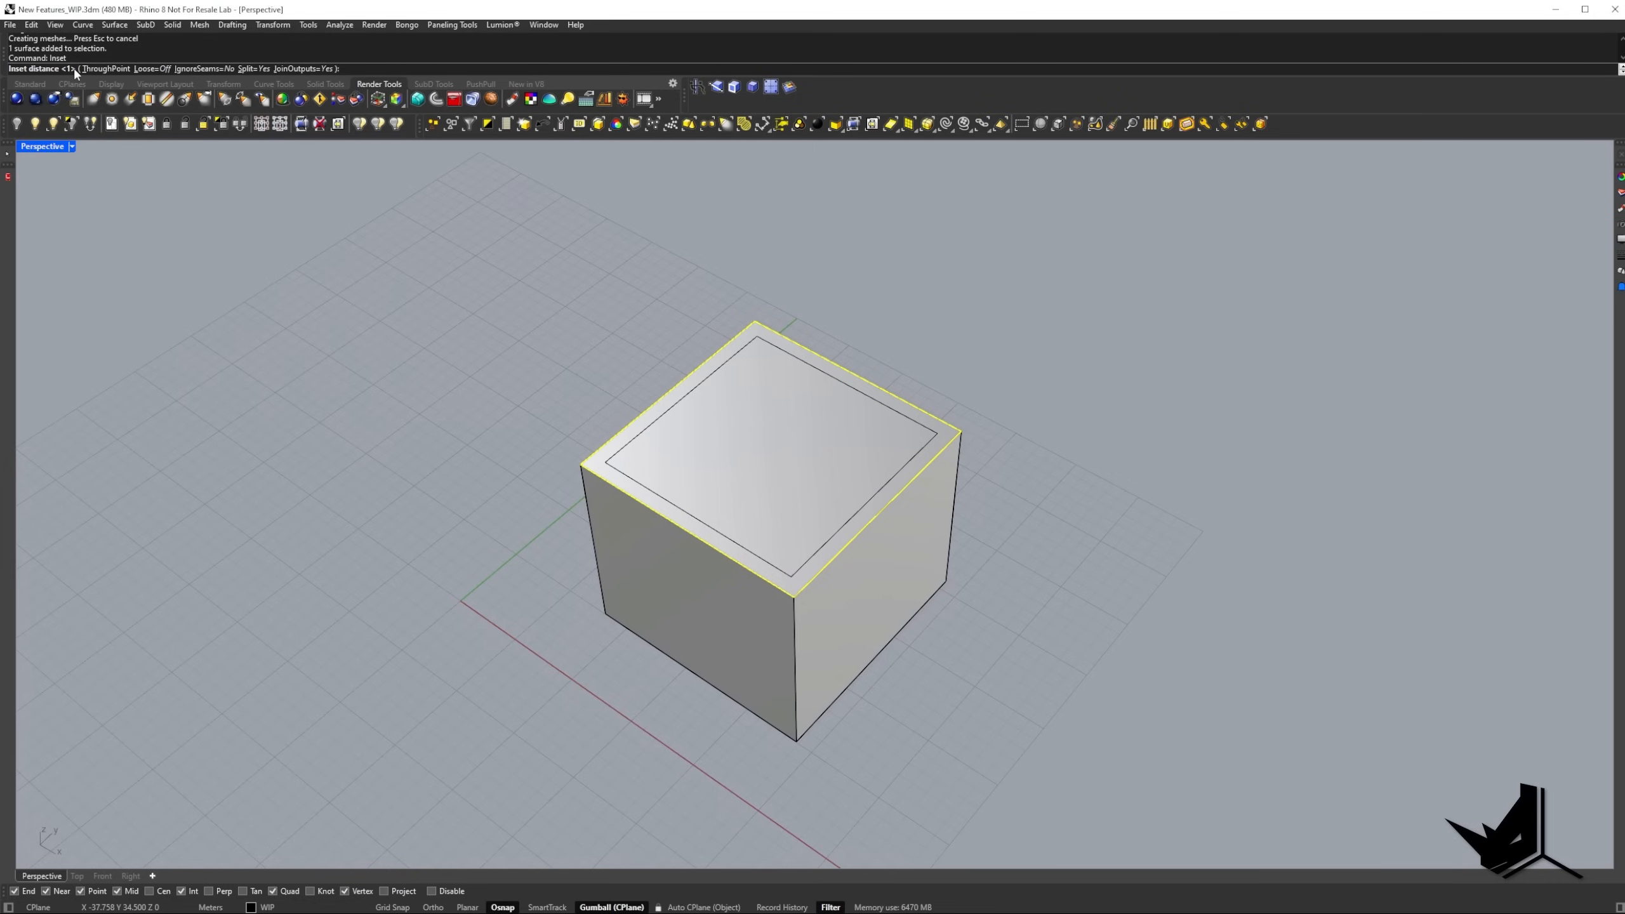
key(Return)
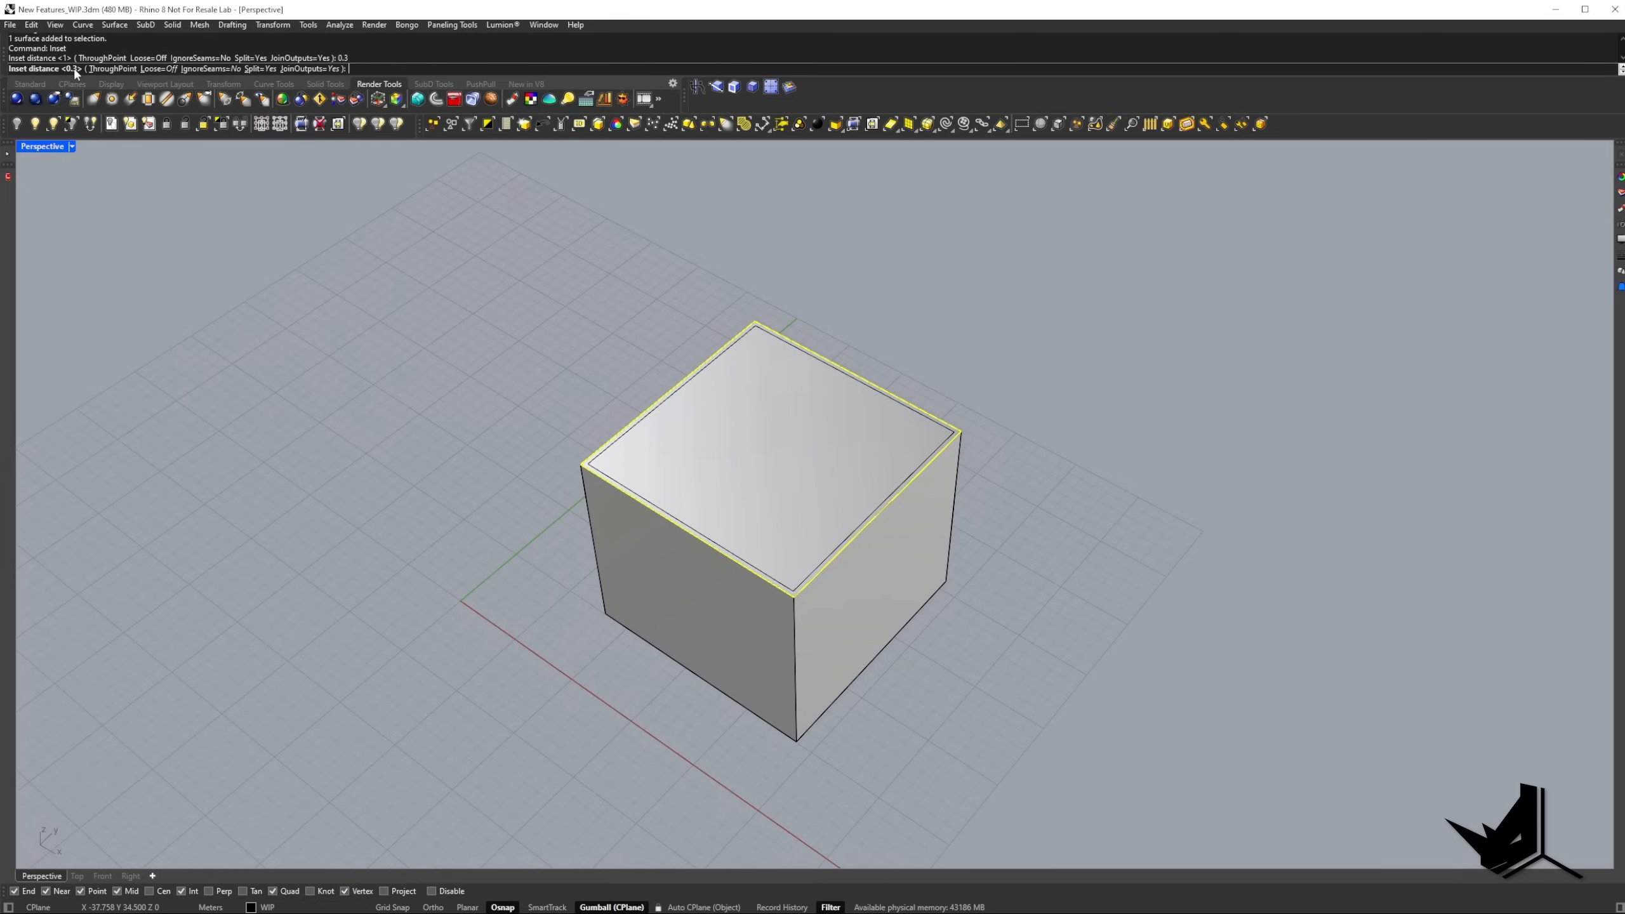
key(Return)
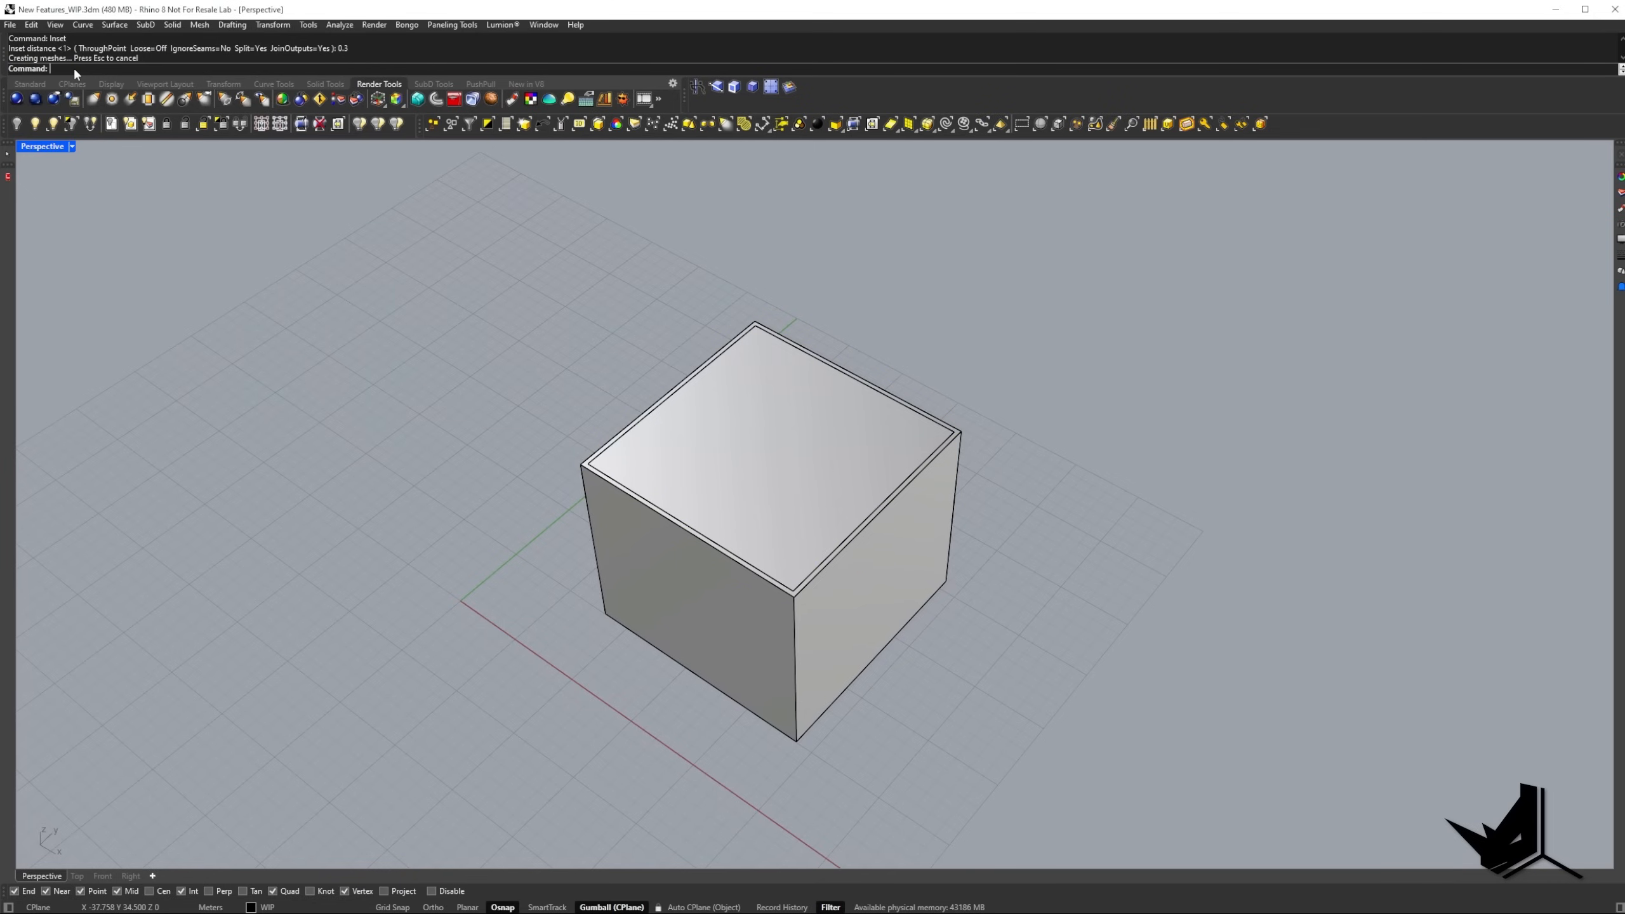
PushPull the inset inner top face down through the whole box to hollow it out, leaving only thin walls.
click(791, 393)
key(Escape)
scroll(789, 389, up, 5)
scroll(789, 389, down, 5)
shift+right_drag(783, 395, 758, 328)
click(715, 88)
click(746, 384)
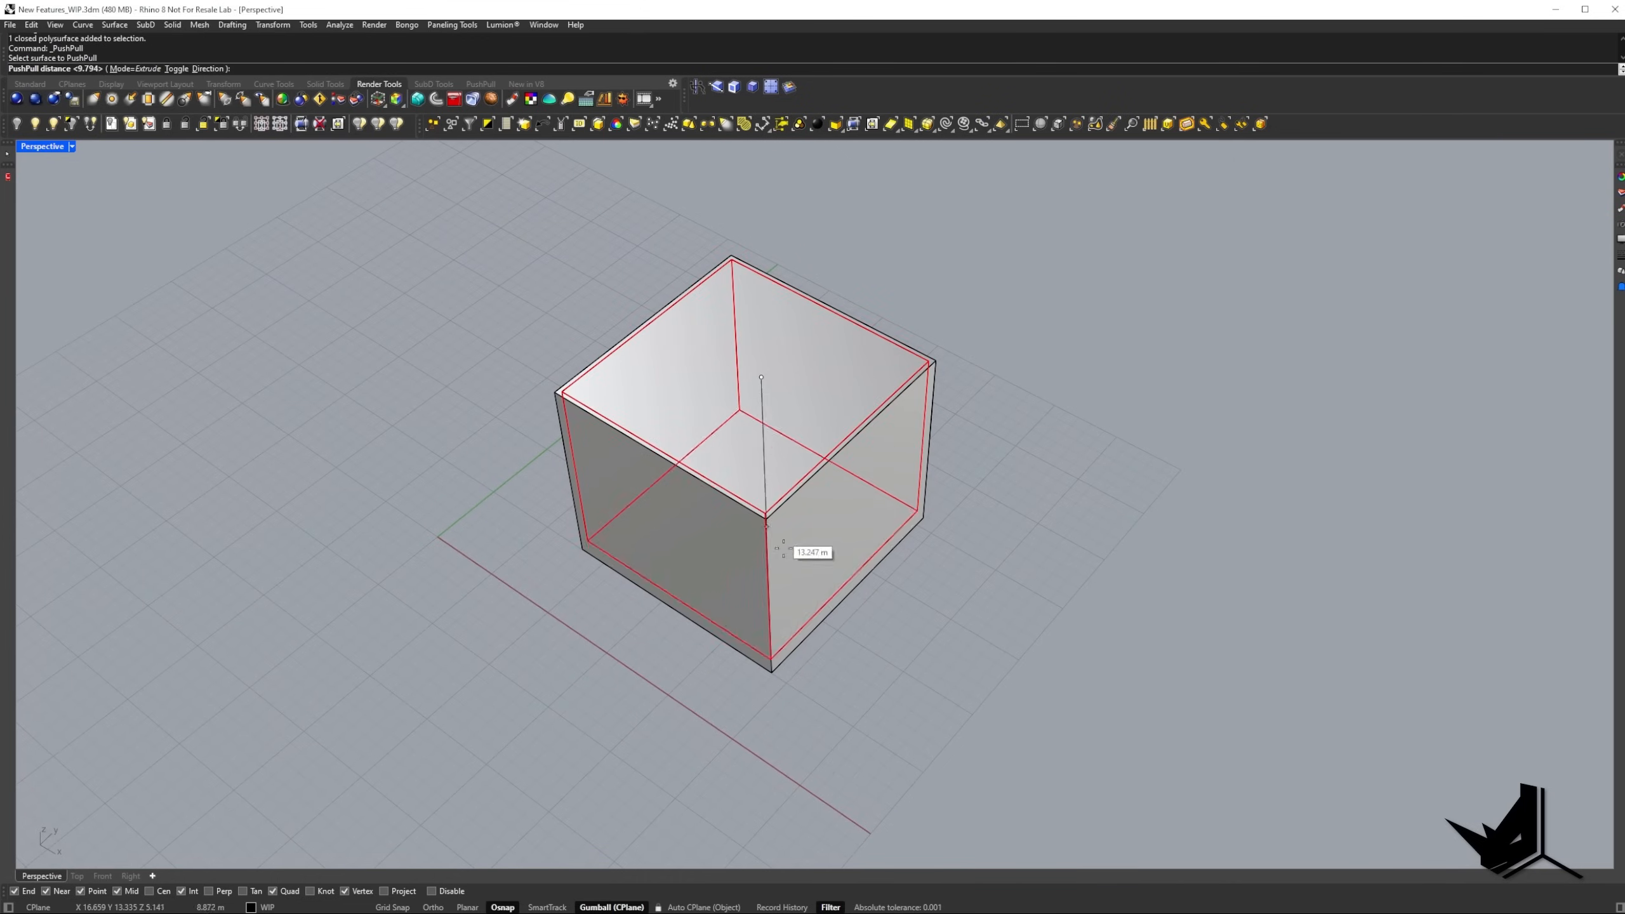
click(928, 718)
right_drag(928, 717, 746, 569)
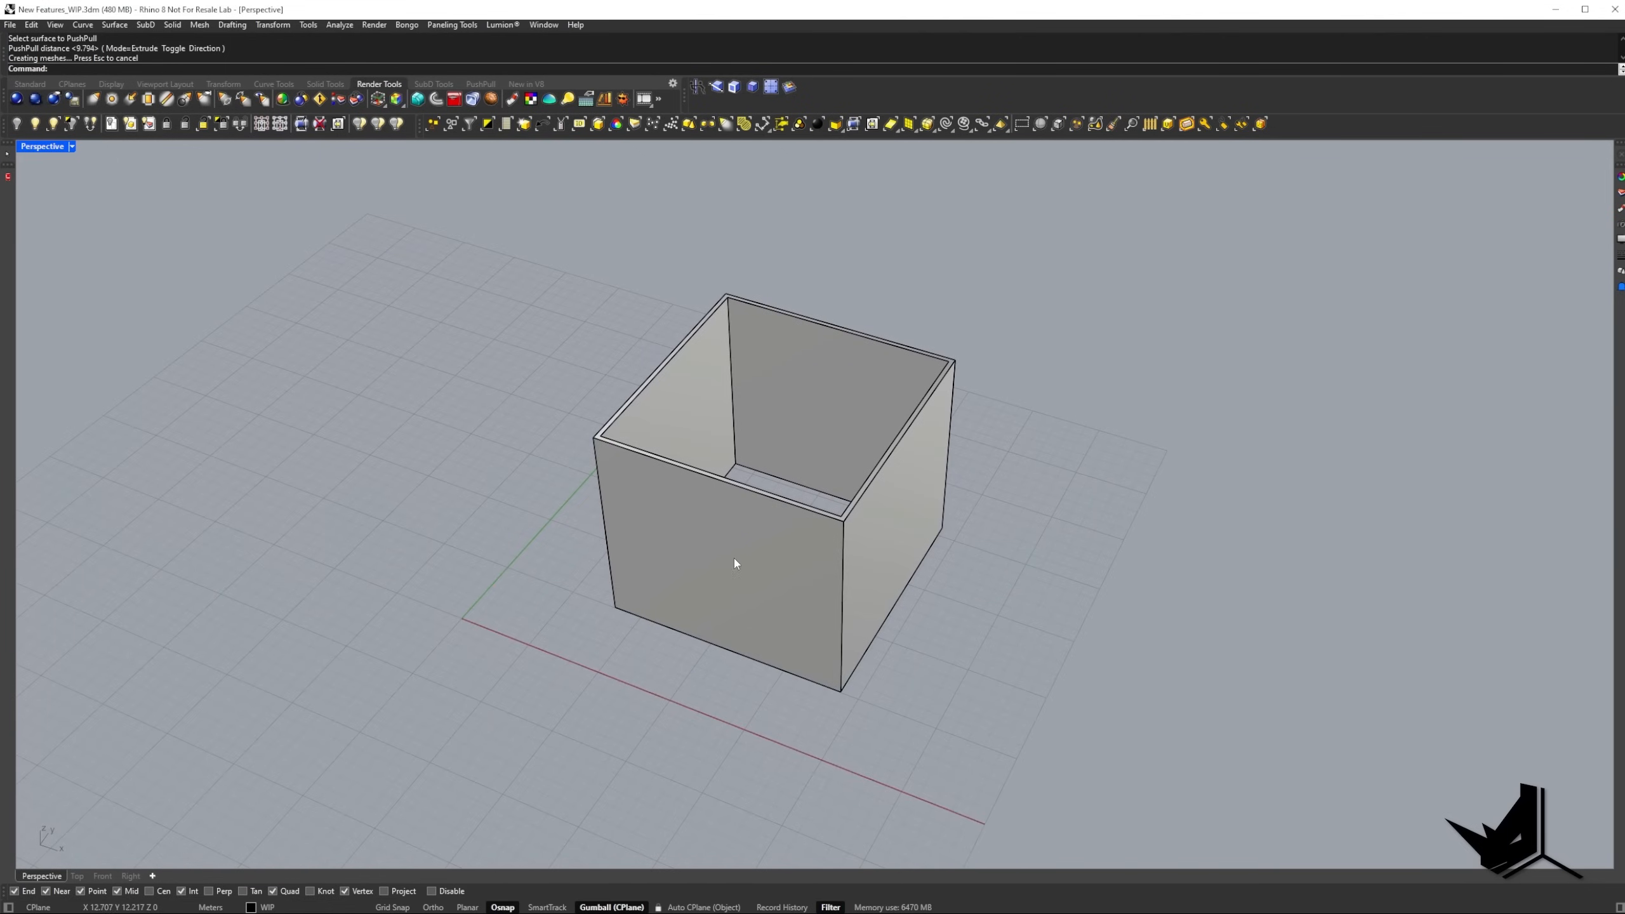
scroll(711, 620, up, 3)
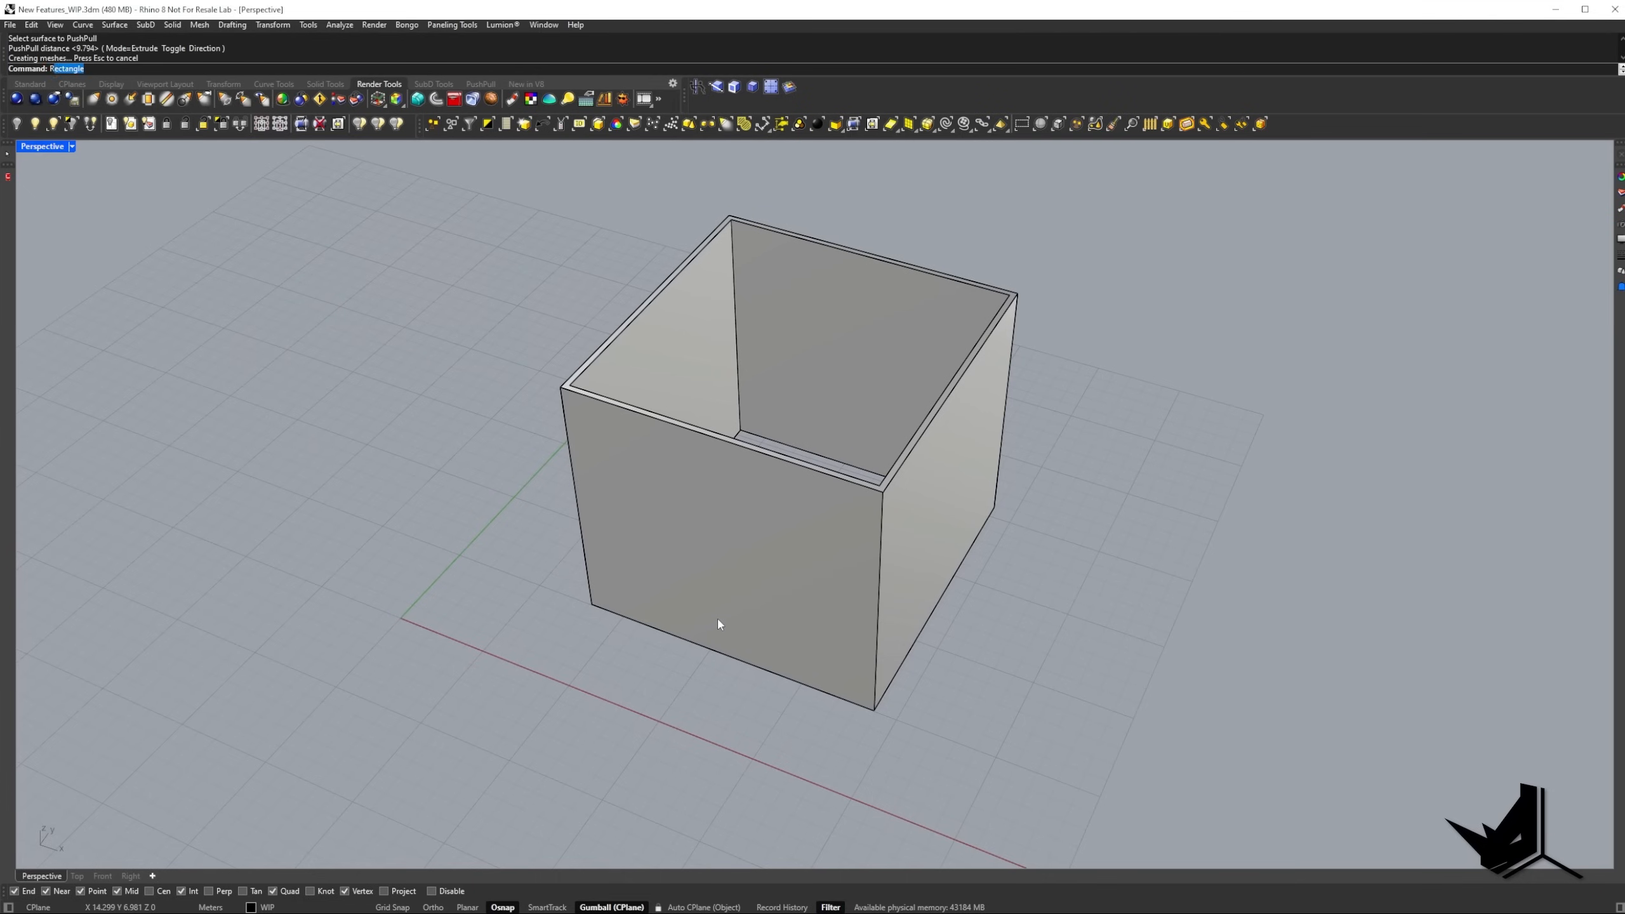
Draw a vertical rectangle about 1.7 m wide on the front wall, rising from its bottom edge as a door outline.
key(Return)
text(v)
key(Return)
click(674, 636)
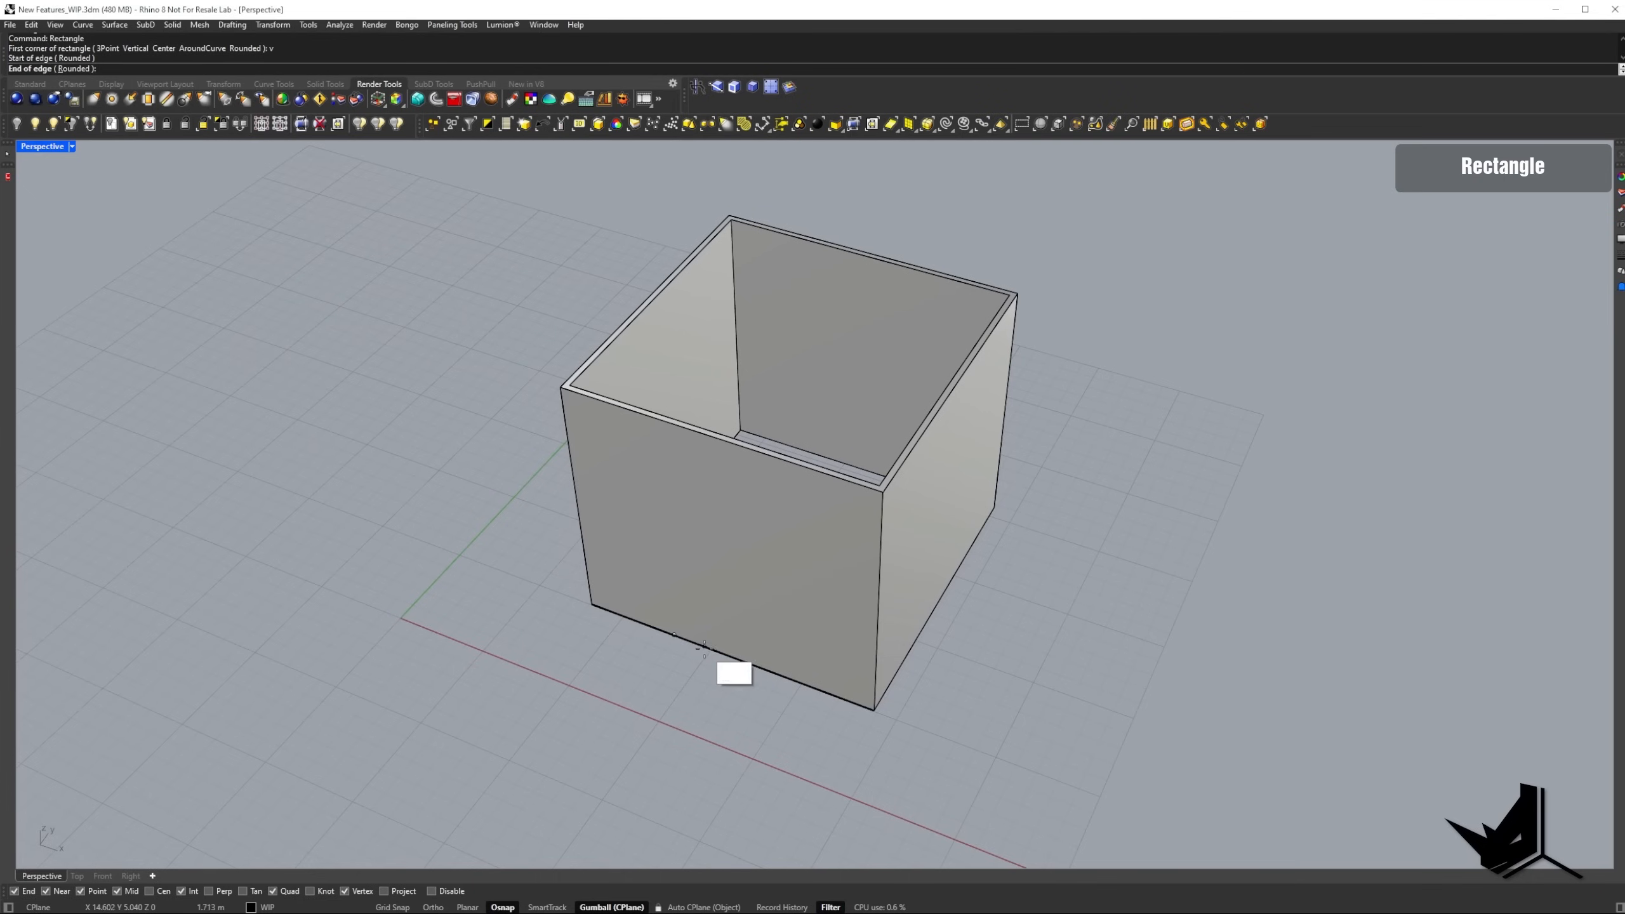
click(704, 646)
click(733, 564)
PushPull the door outline about 4.4 m inward to cut through the front wall, and delete the leftover outline curve.
right_drag(732, 564, 703, 263)
click(696, 87)
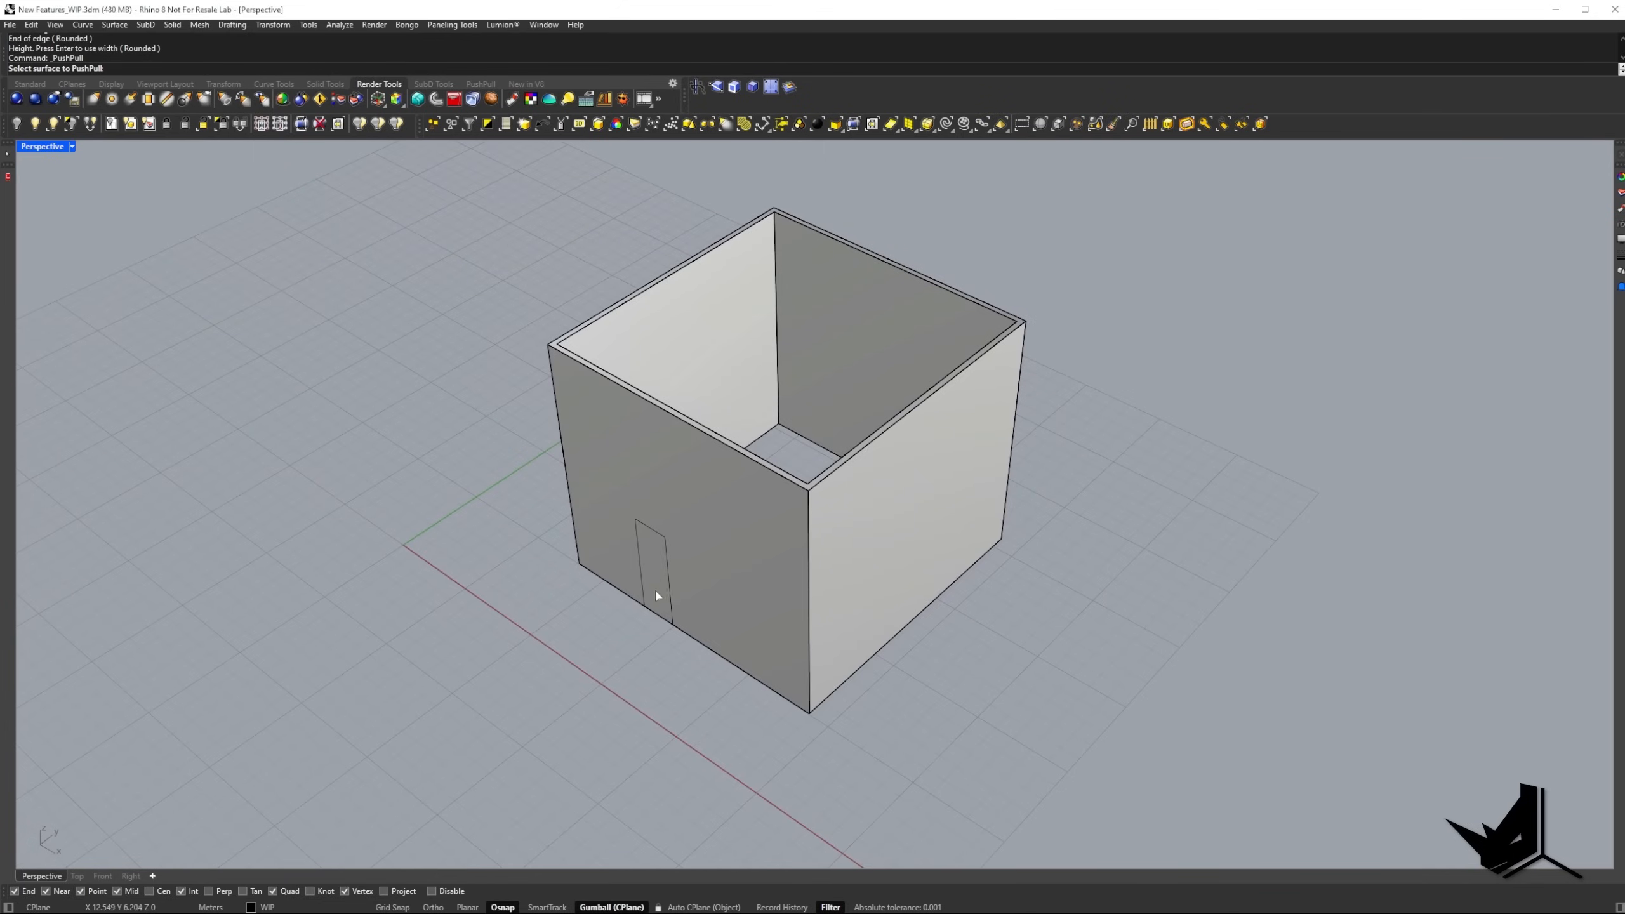
click(655, 588)
click(718, 531)
right_drag(718, 531, 688, 569)
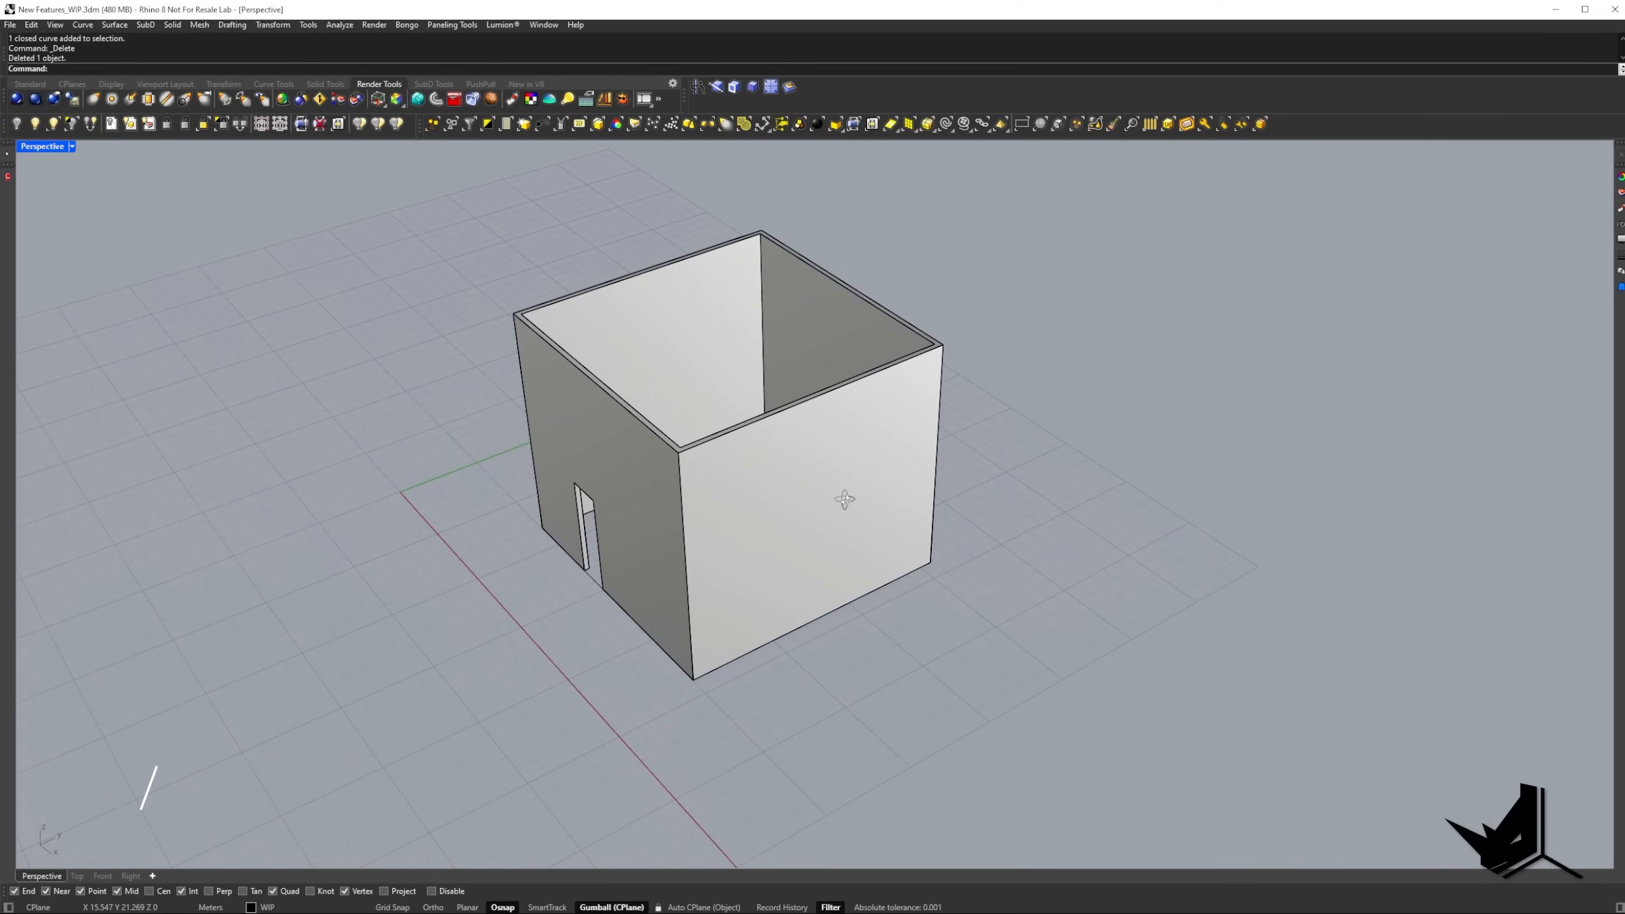
right_drag(845, 500, 787, 497)
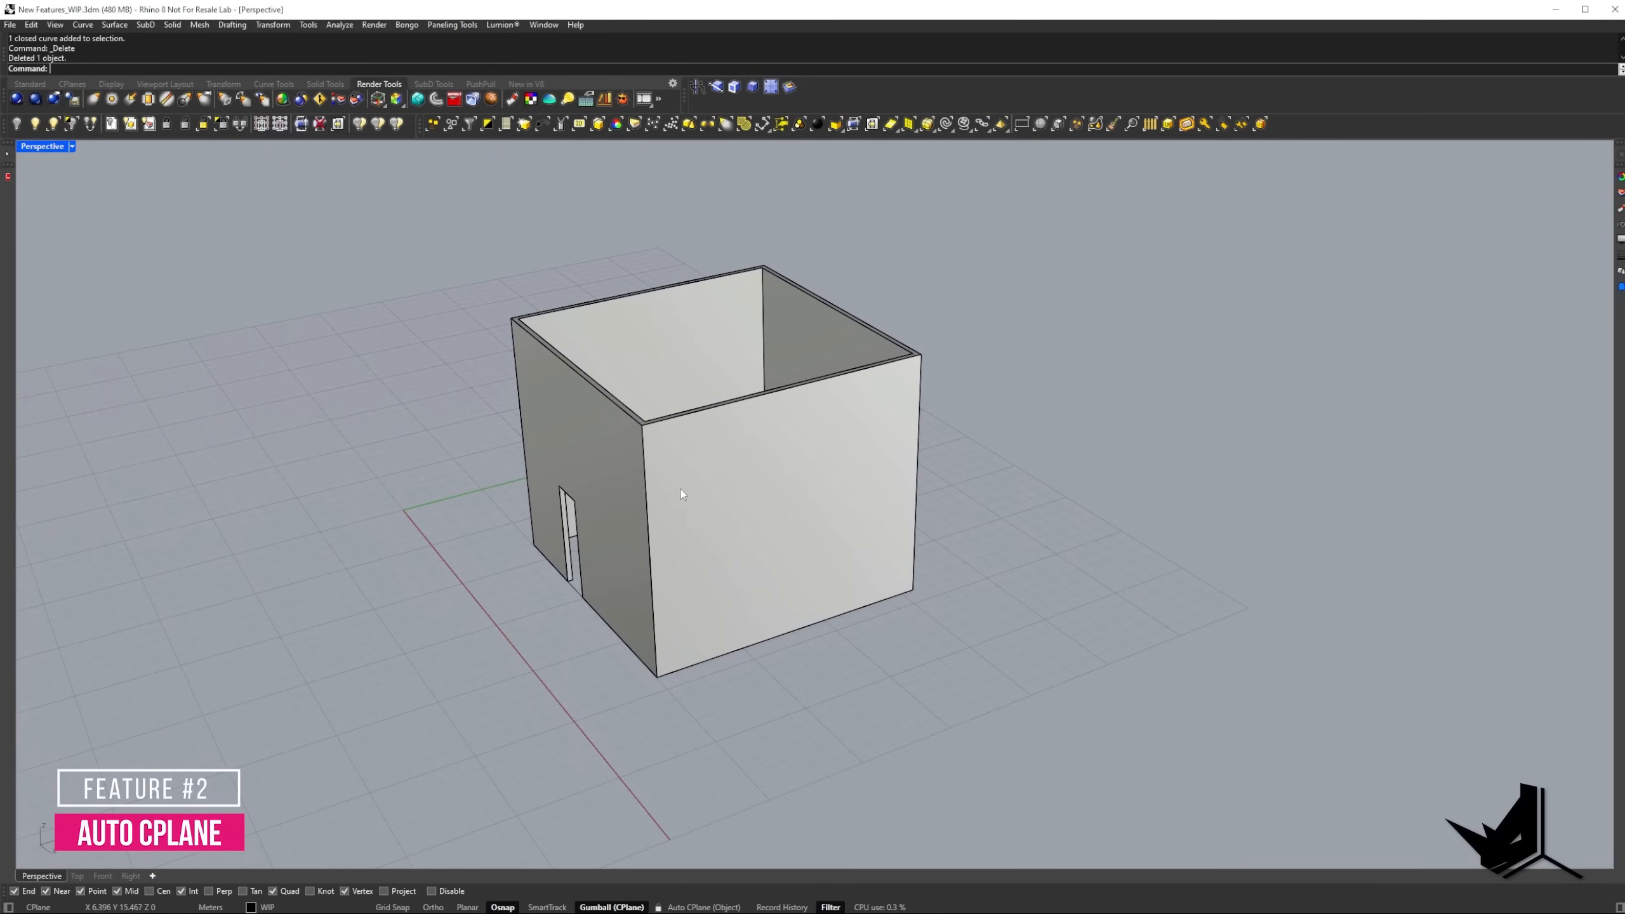
right_drag(681, 493, 789, 520)
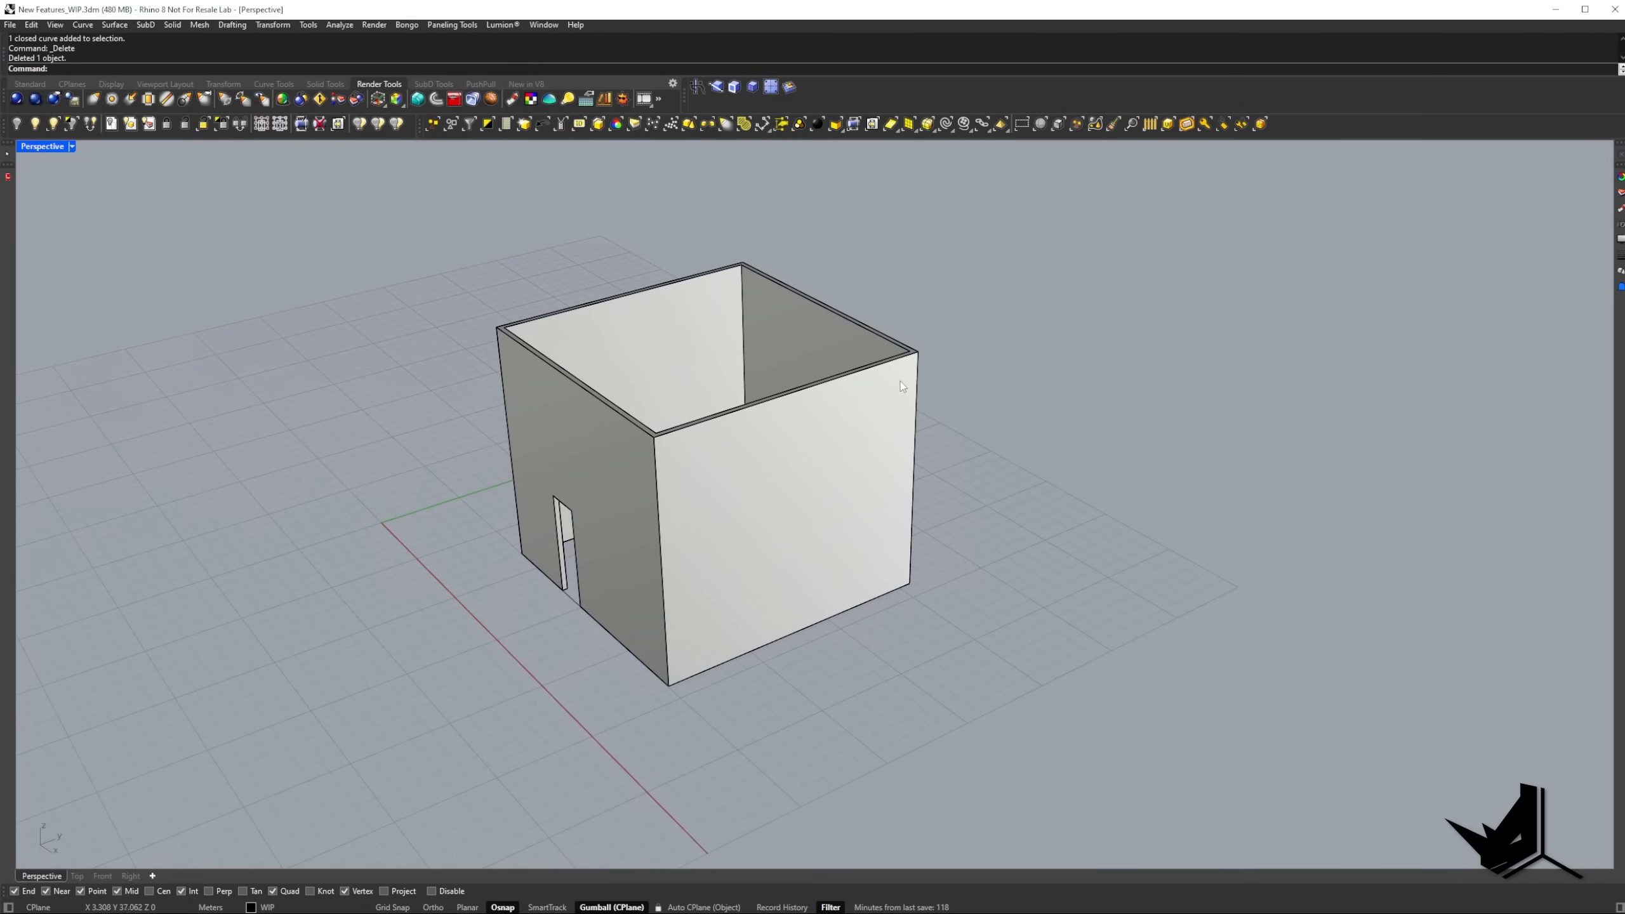
right_drag(656, 601, 790, 531)
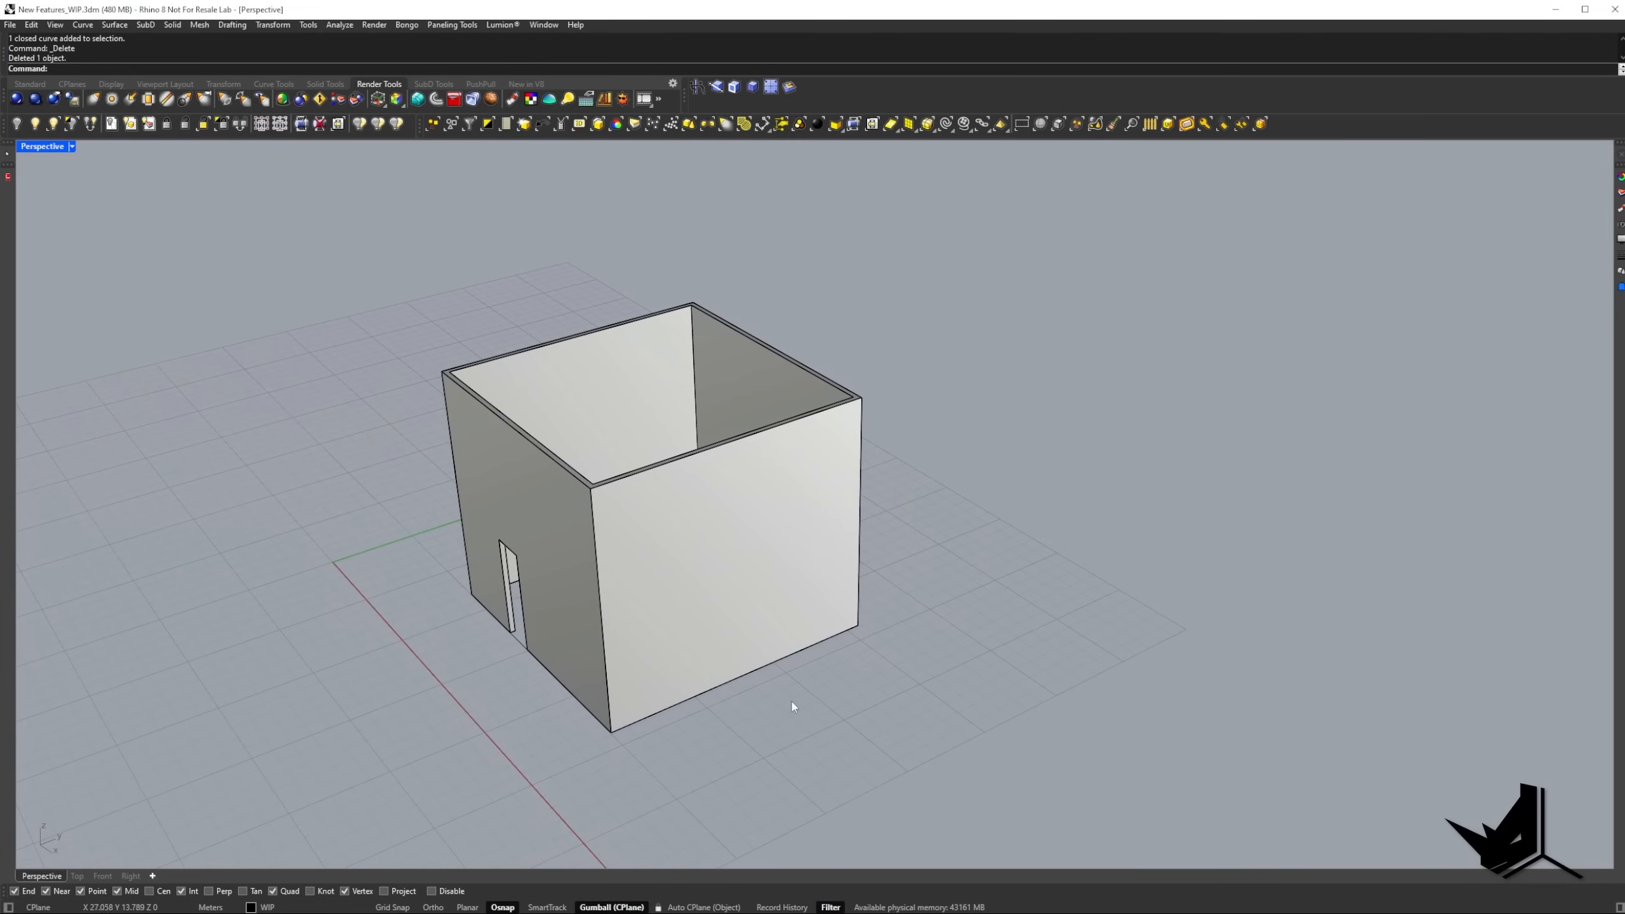
Turn on Auto CPlane and draw a window-sized rectangle on the outer face of the side wall next to the door wall.
click(690, 908)
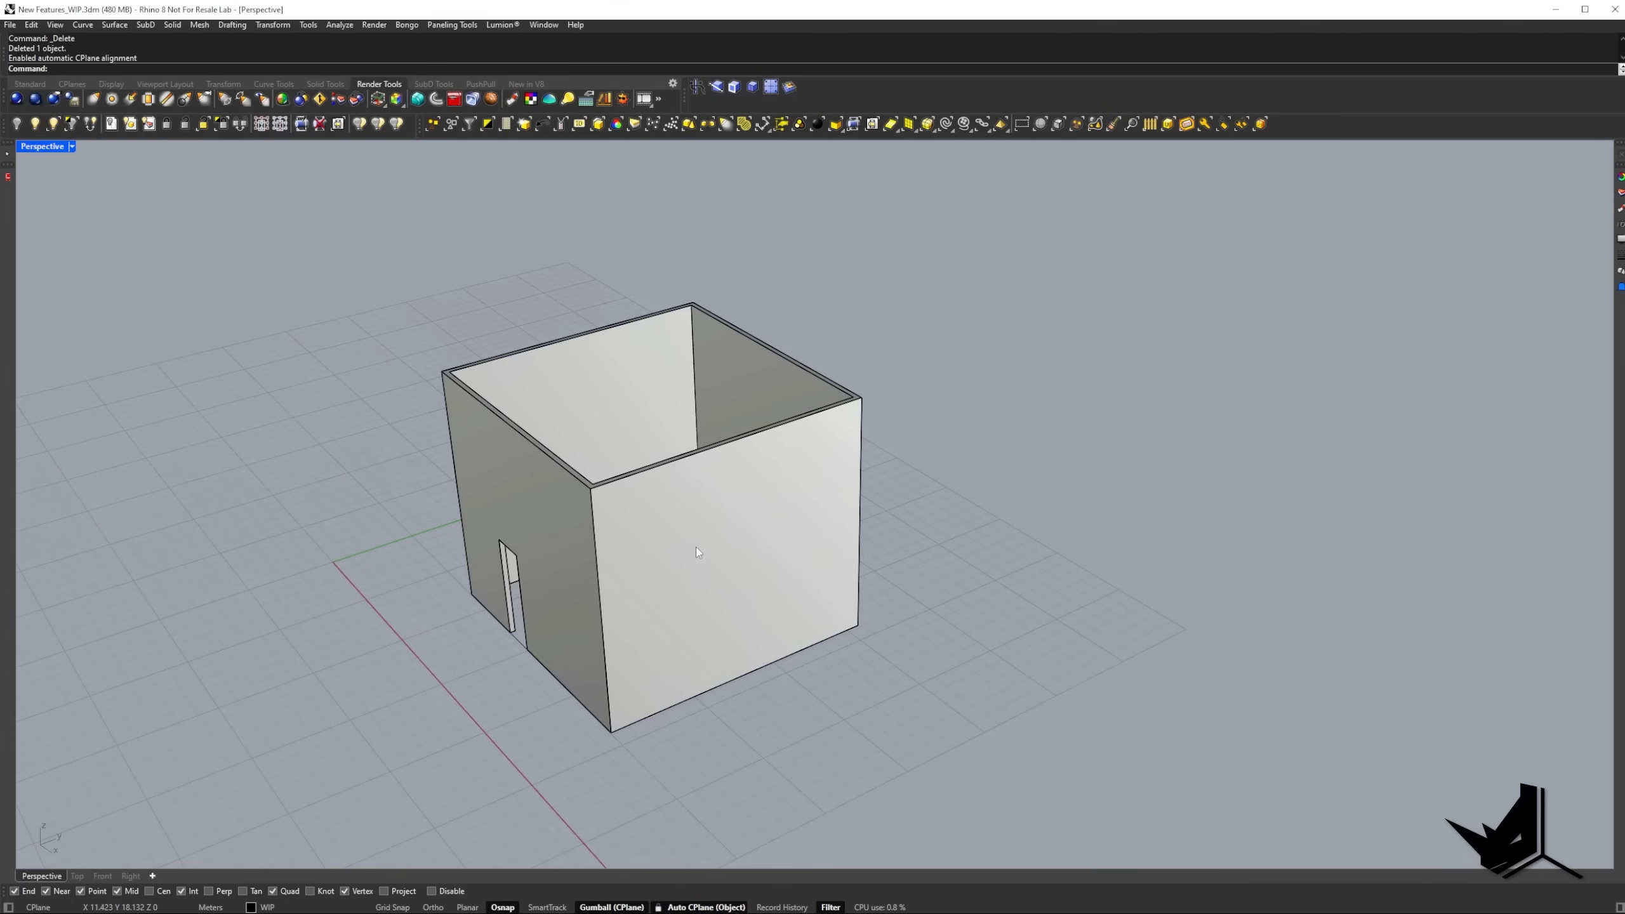
ctrl+shift+click(722, 557)
mouse_move(724, 558)
right_down()
mouse_move(960, 556)
mouse_move(754, 533)
mouse_move(752, 558)
right_up()
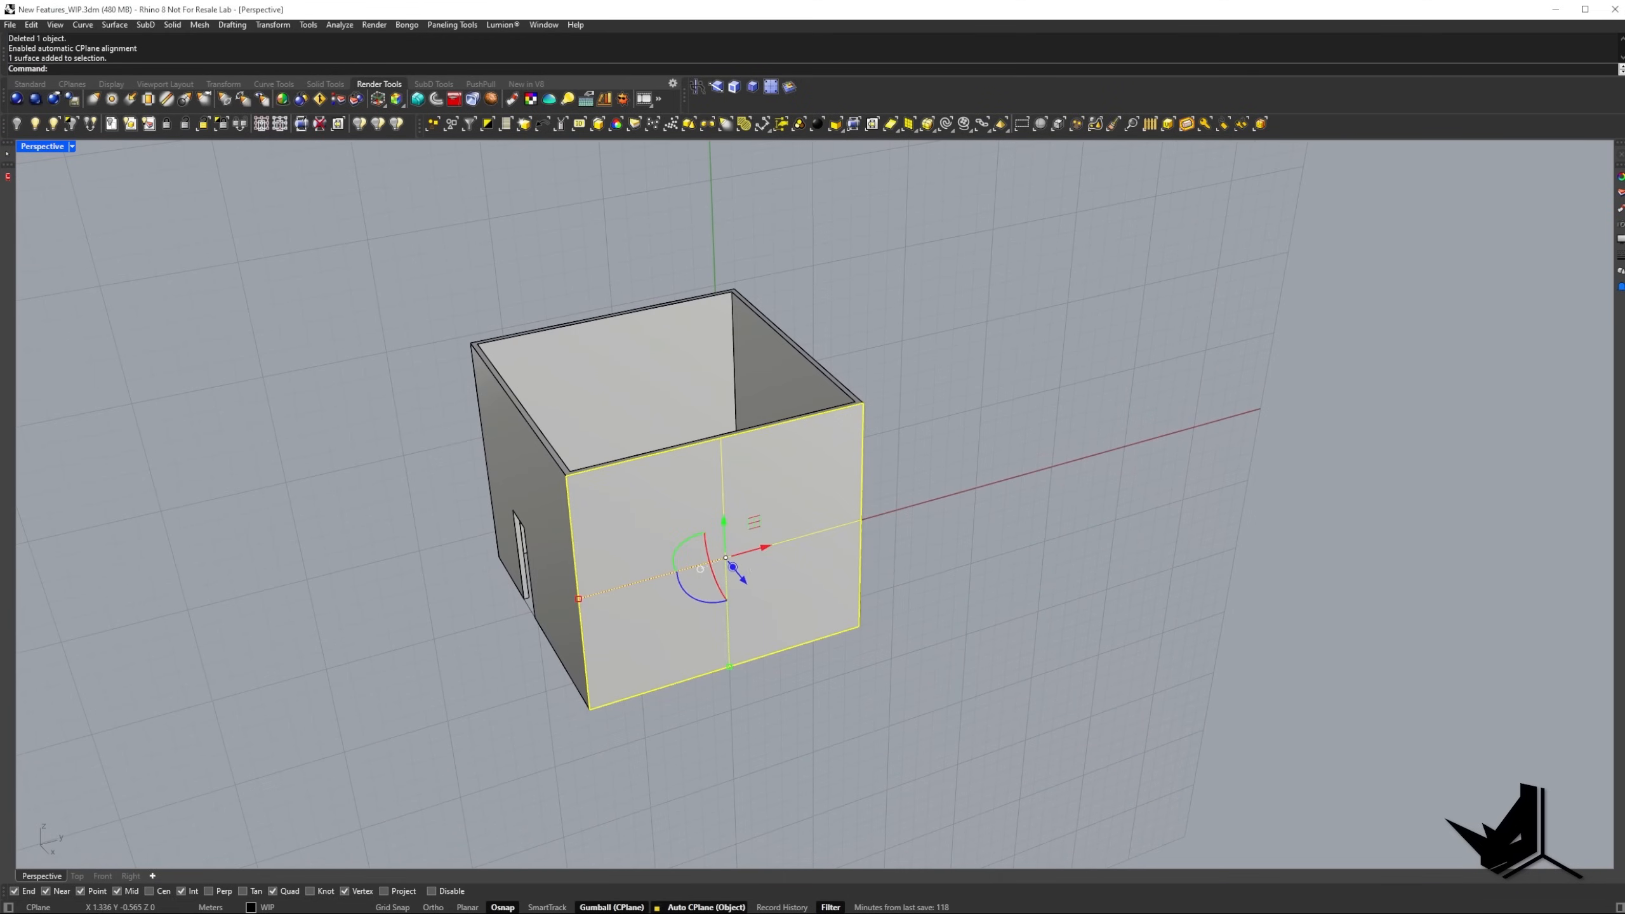
key(Return)
click(655, 538)
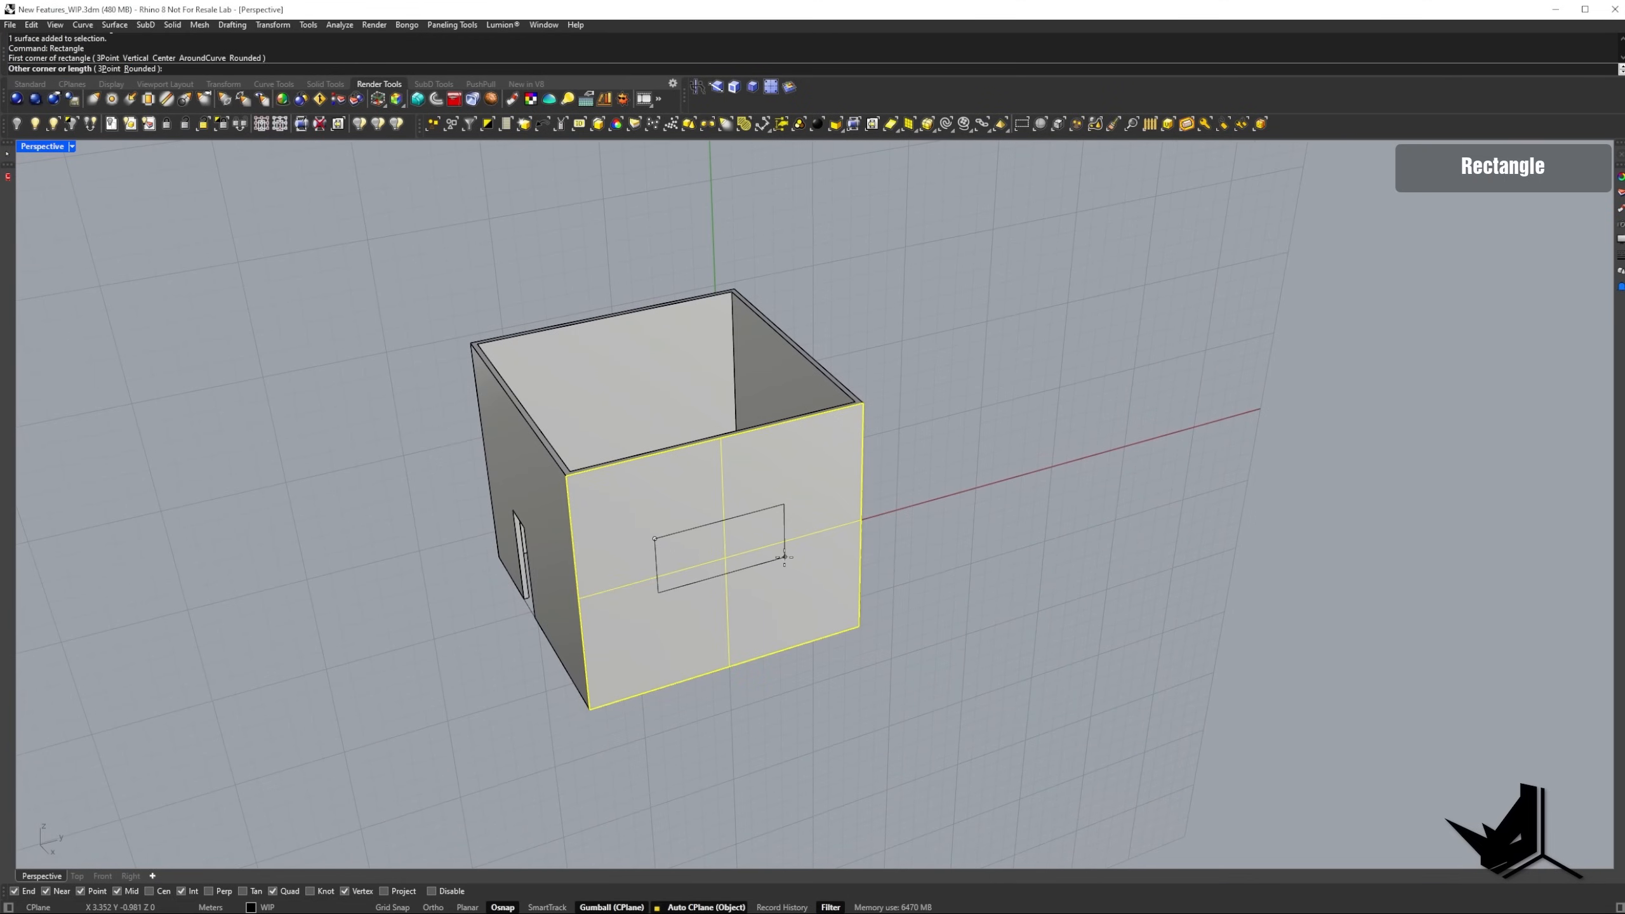
click(781, 556)
right_drag(831, 589, 862, 590)
click(1004, 554)
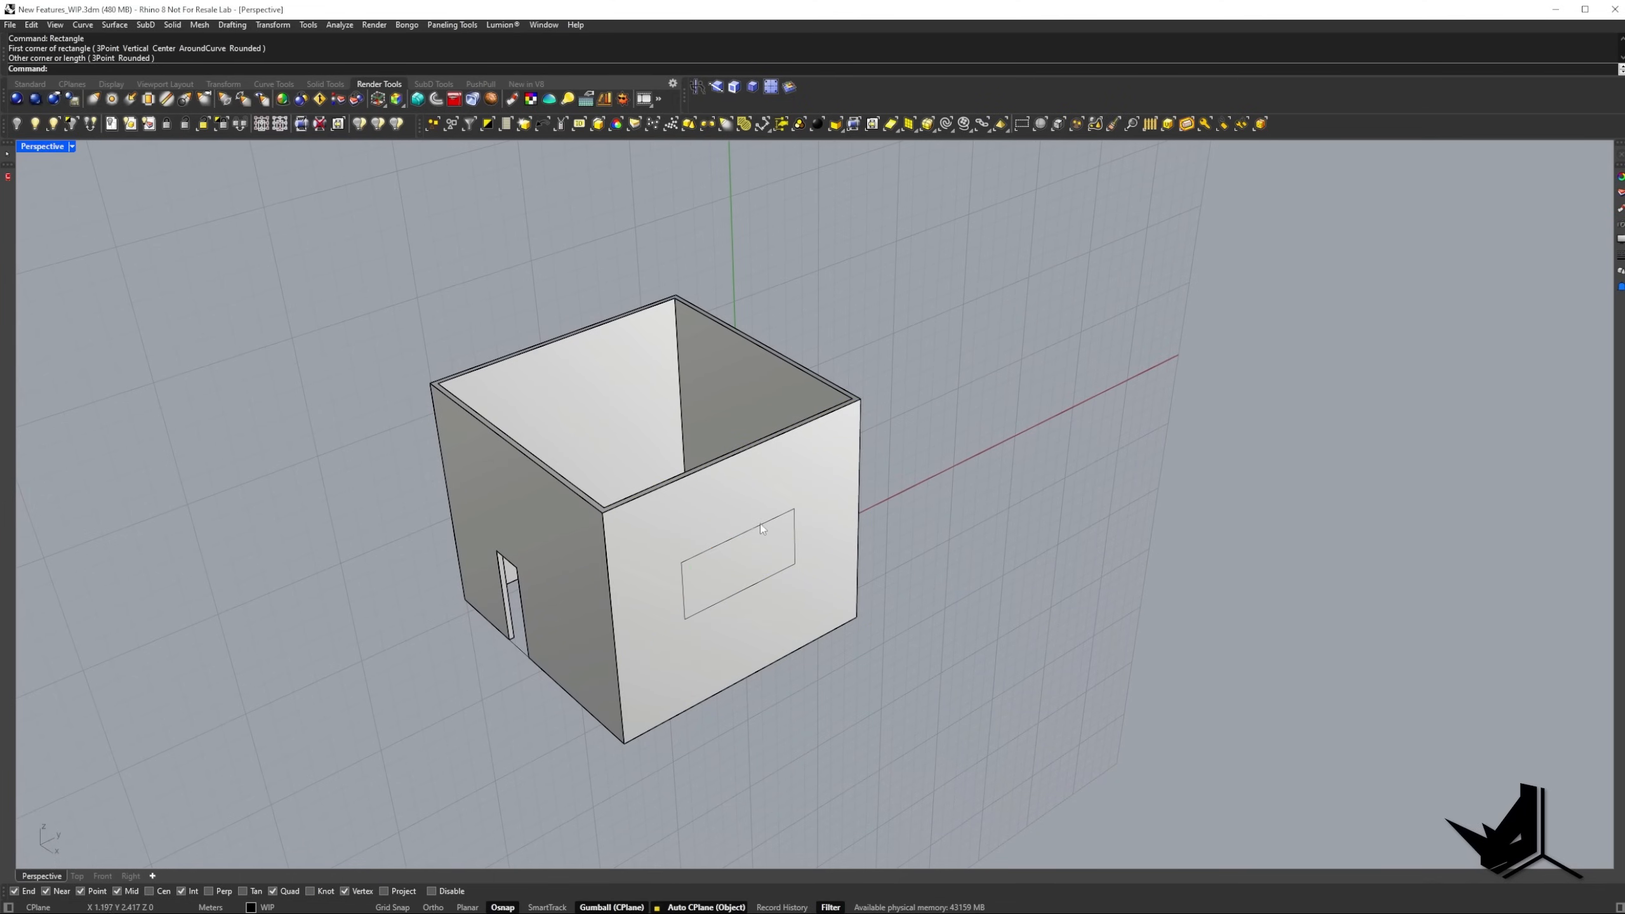
PushPull the window rectangle about 3.2 m inward to cut an opening through the side wall.
text(pp)
key(Return)
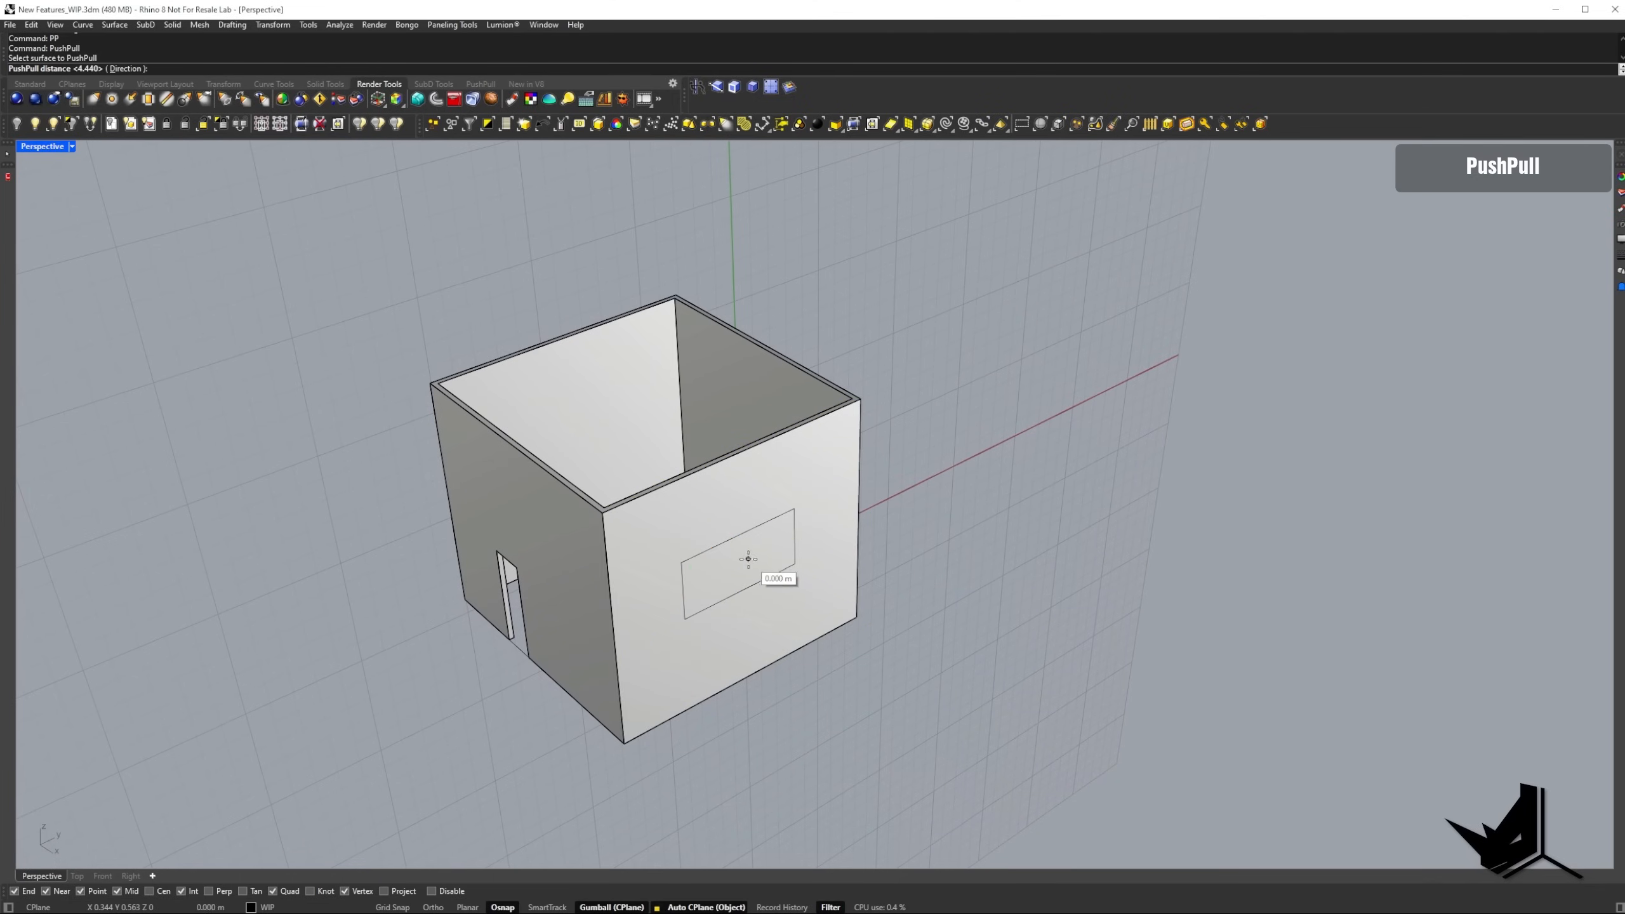
click(747, 559)
click(710, 532)
mouse_move(718, 582)
right_down()
mouse_move(552, 544)
mouse_move(703, 566)
right_up()
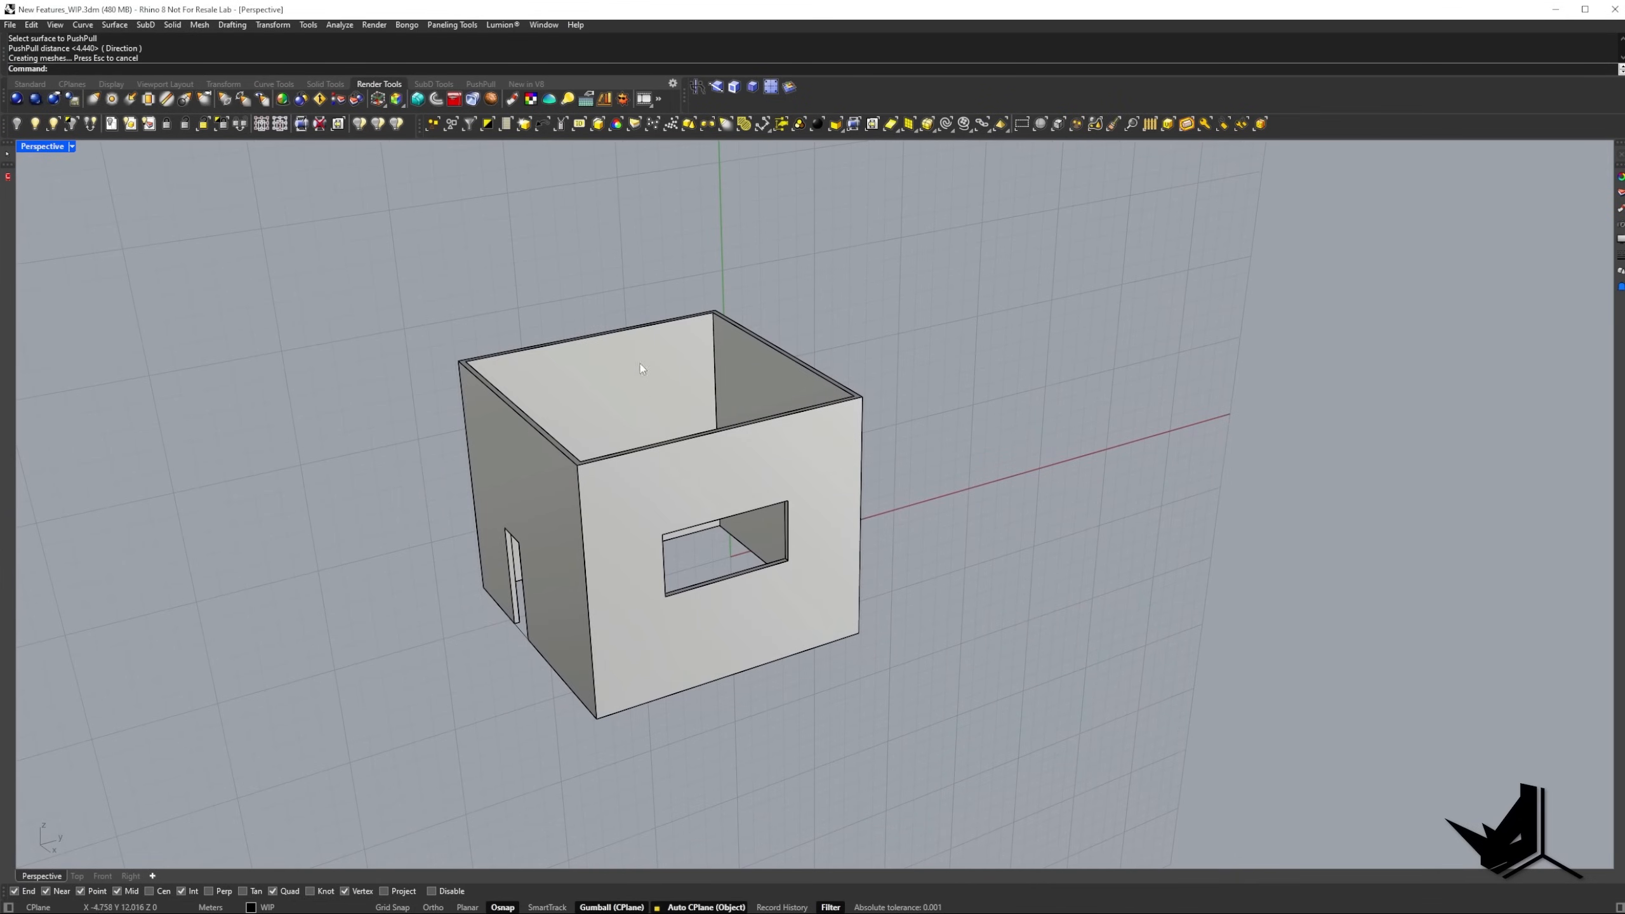
shift+right_drag(631, 448, 681, 433)
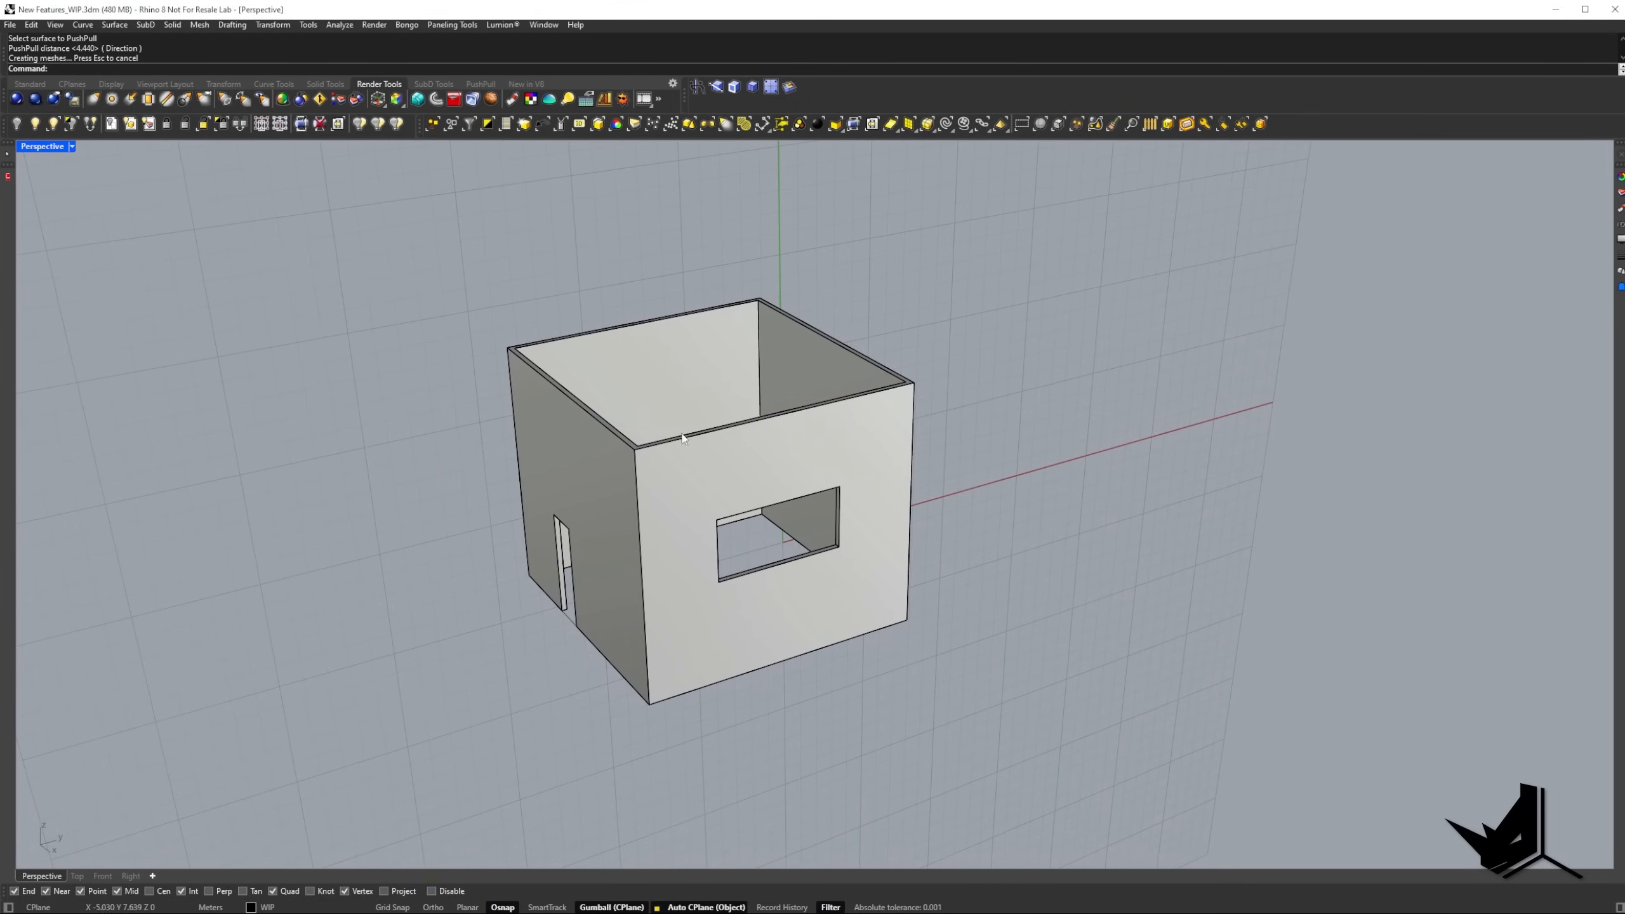
Turn off Auto CPlane and draw a diagonal polyline from the window wall's top edge to its vertical corner edge beside the door wall.
click(684, 908)
right_drag(704, 659, 804, 512)
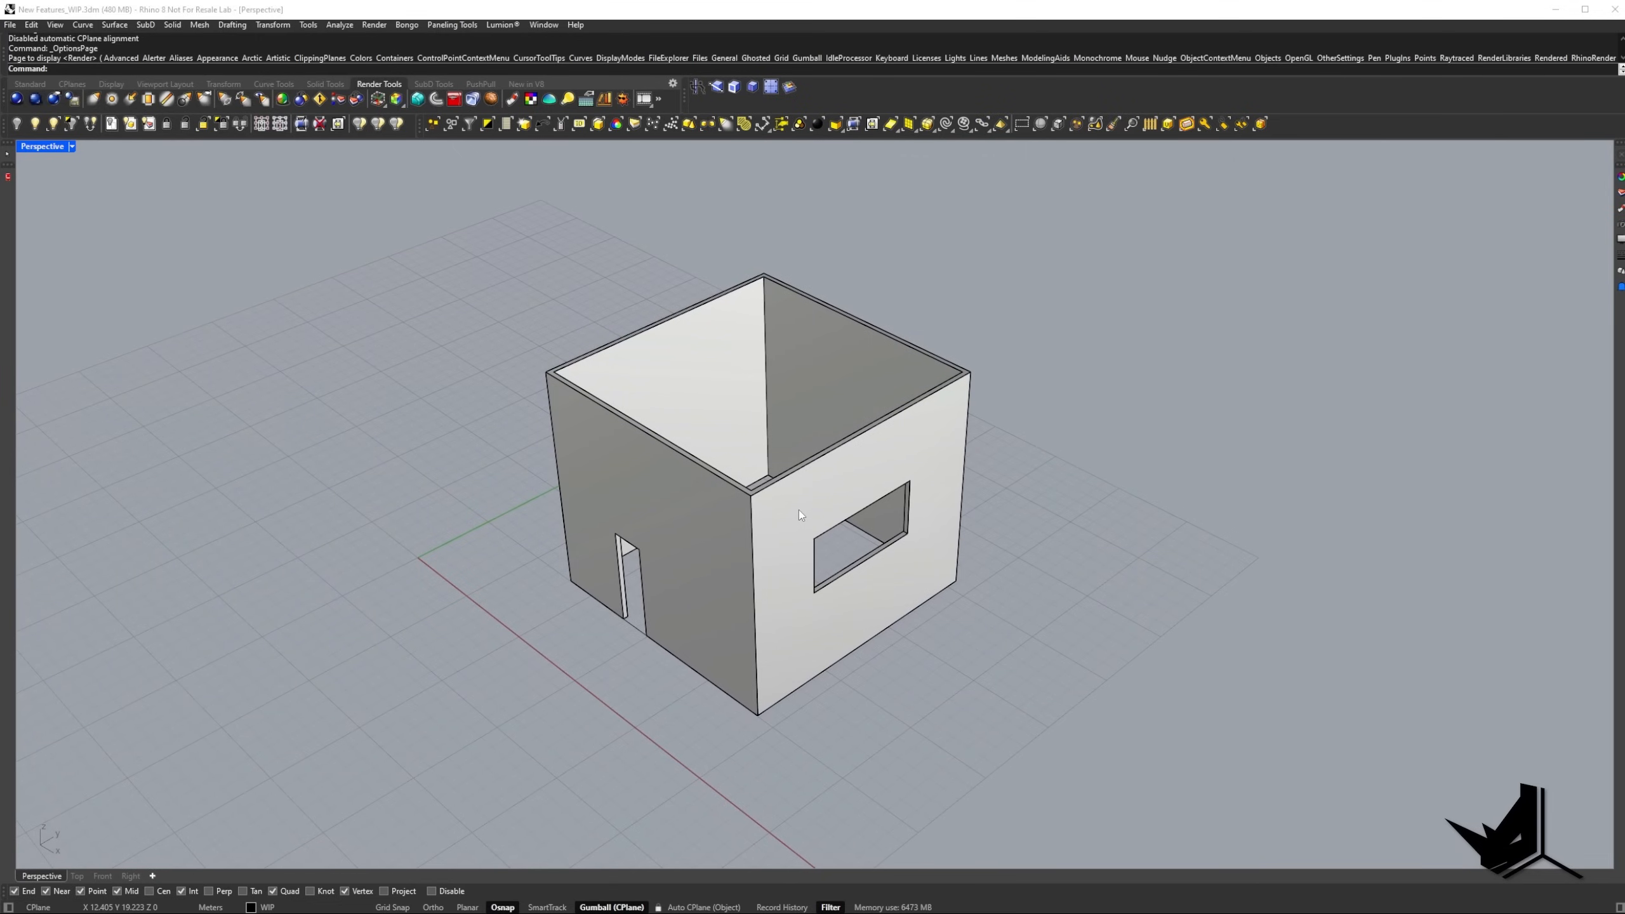
mouse_move(773, 514)
right_down()
mouse_move(720, 495)
mouse_move(765, 489)
mouse_move(789, 513)
right_up()
text(L)
key(Return)
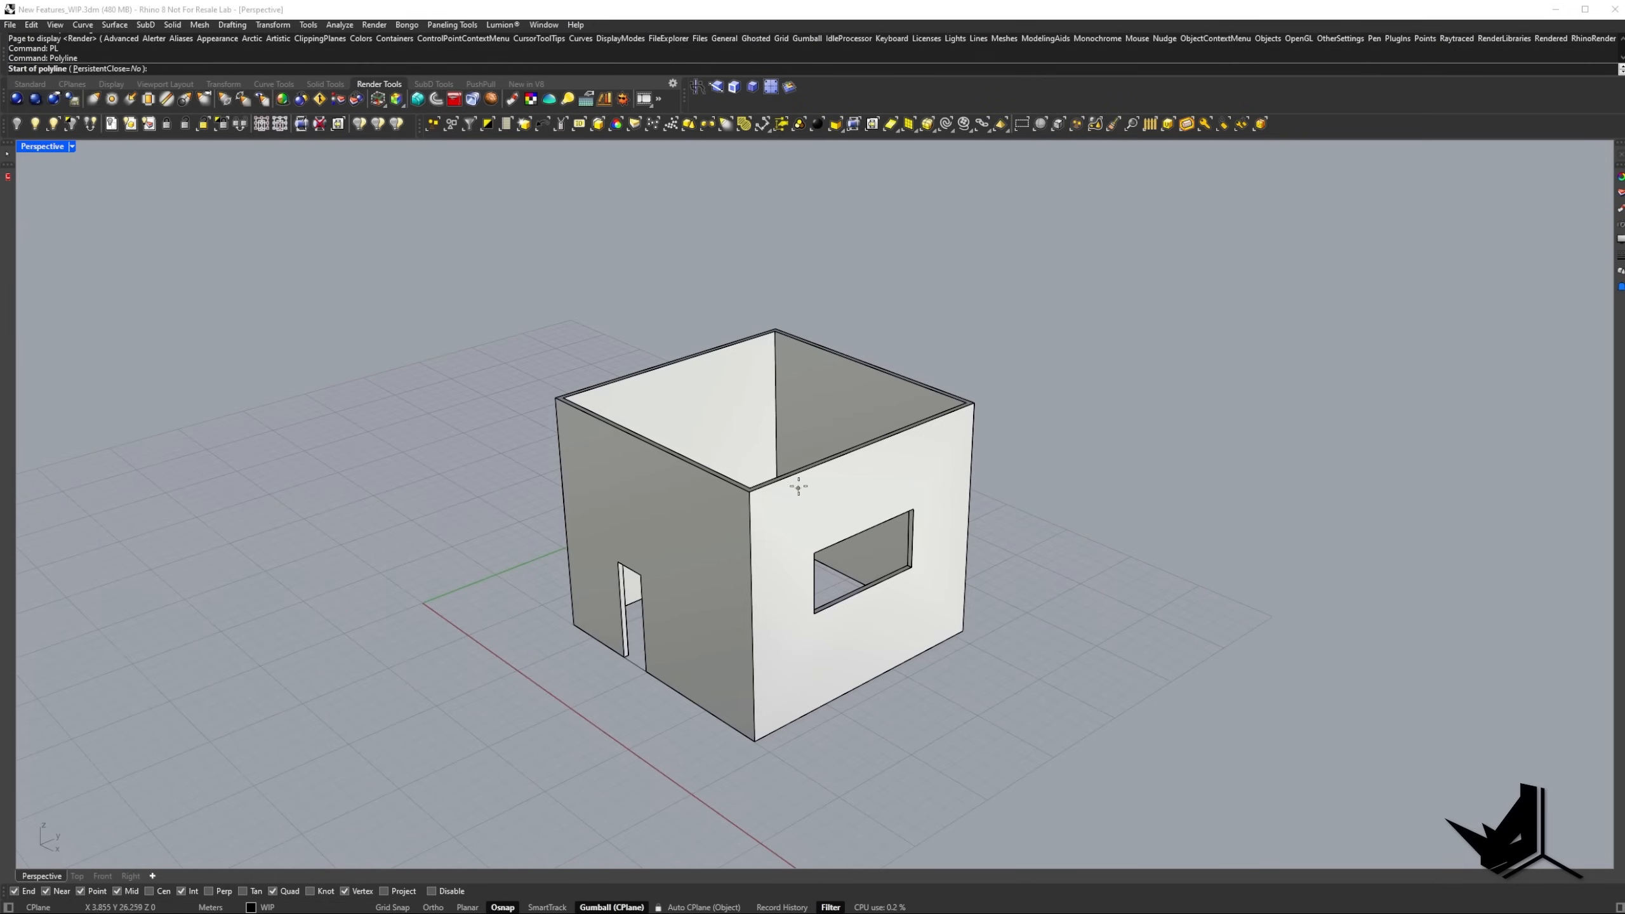
click(817, 469)
click(753, 621)
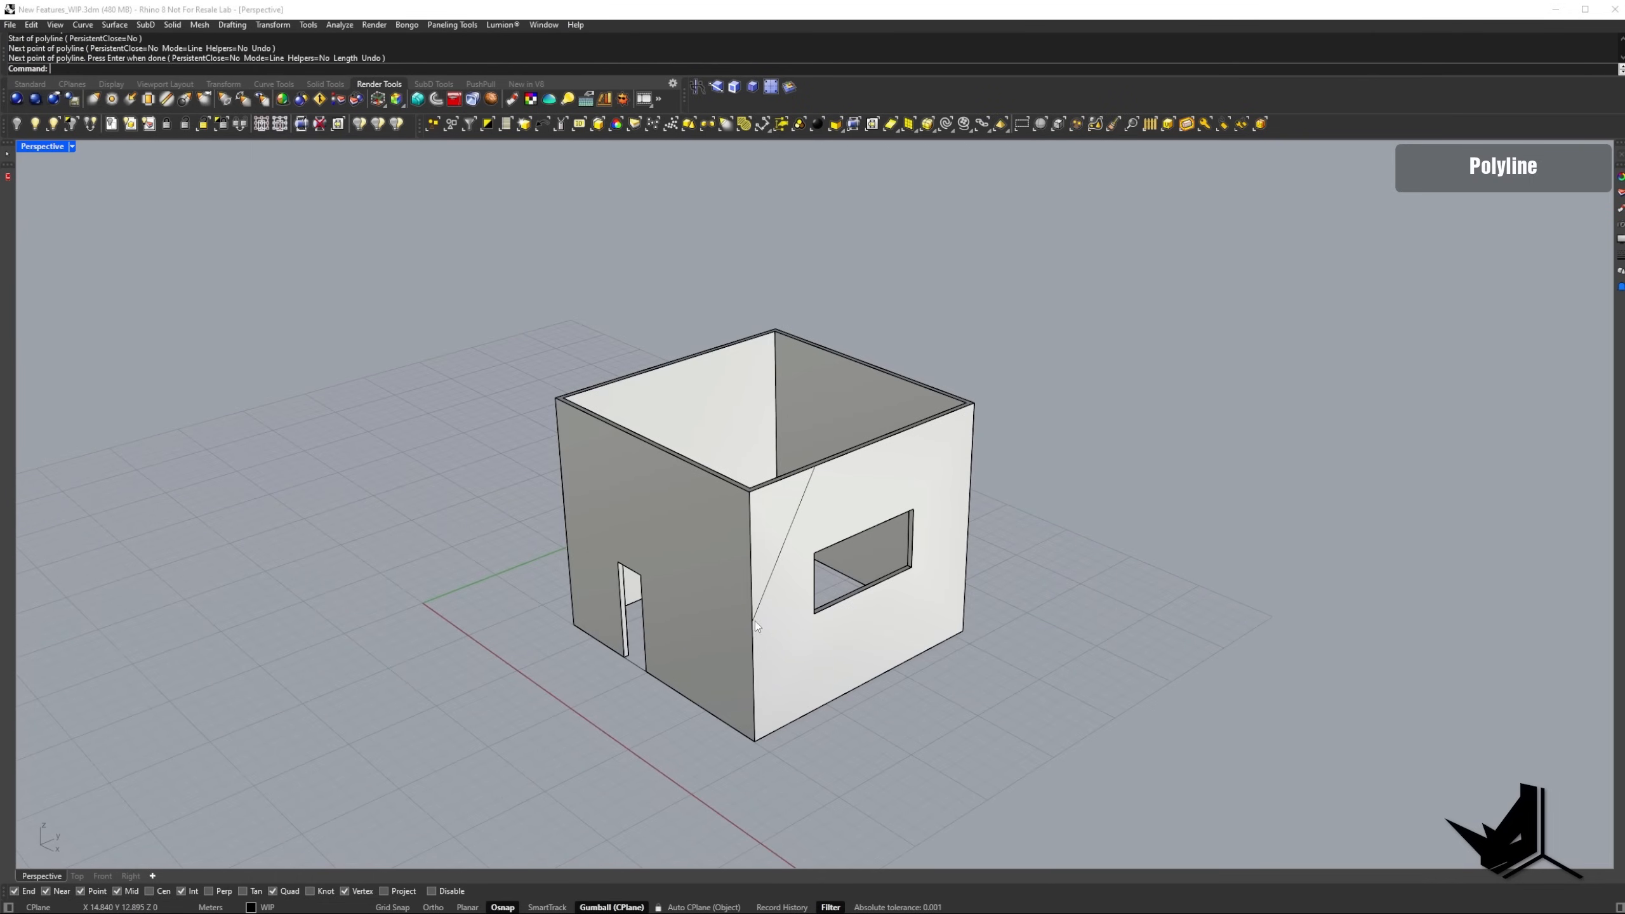
key(Return)
Try to PushPull the triangular corner region about 12.1 m inward, stopping short of the opposite side wall, and undo it.
right_drag(783, 560, 822, 599)
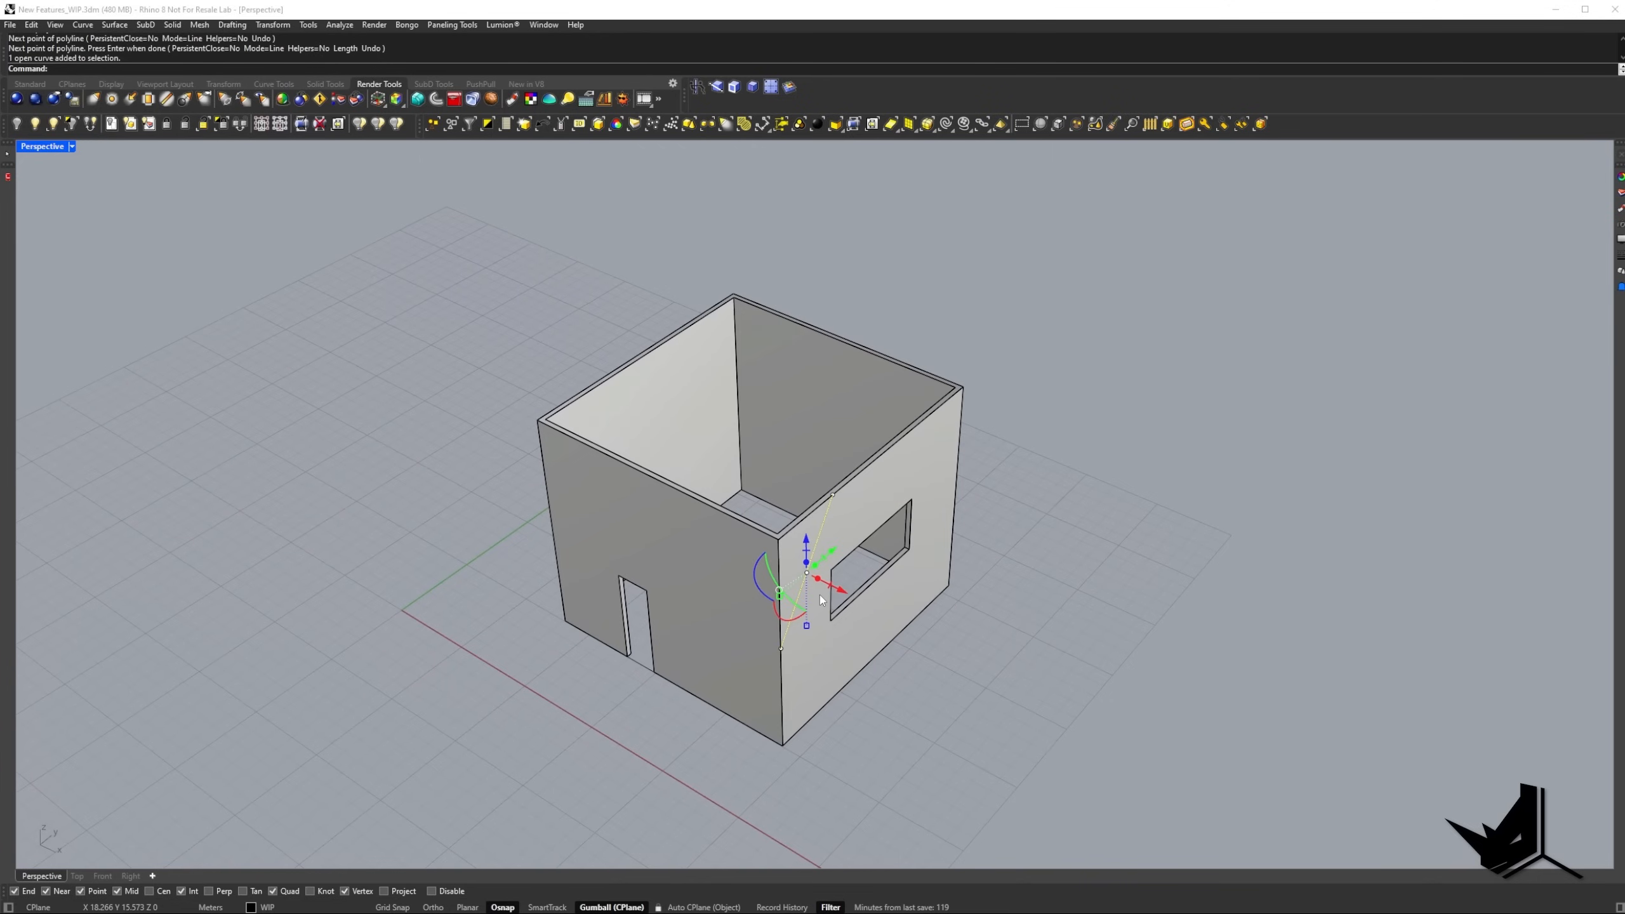
text(PP)
key(Return)
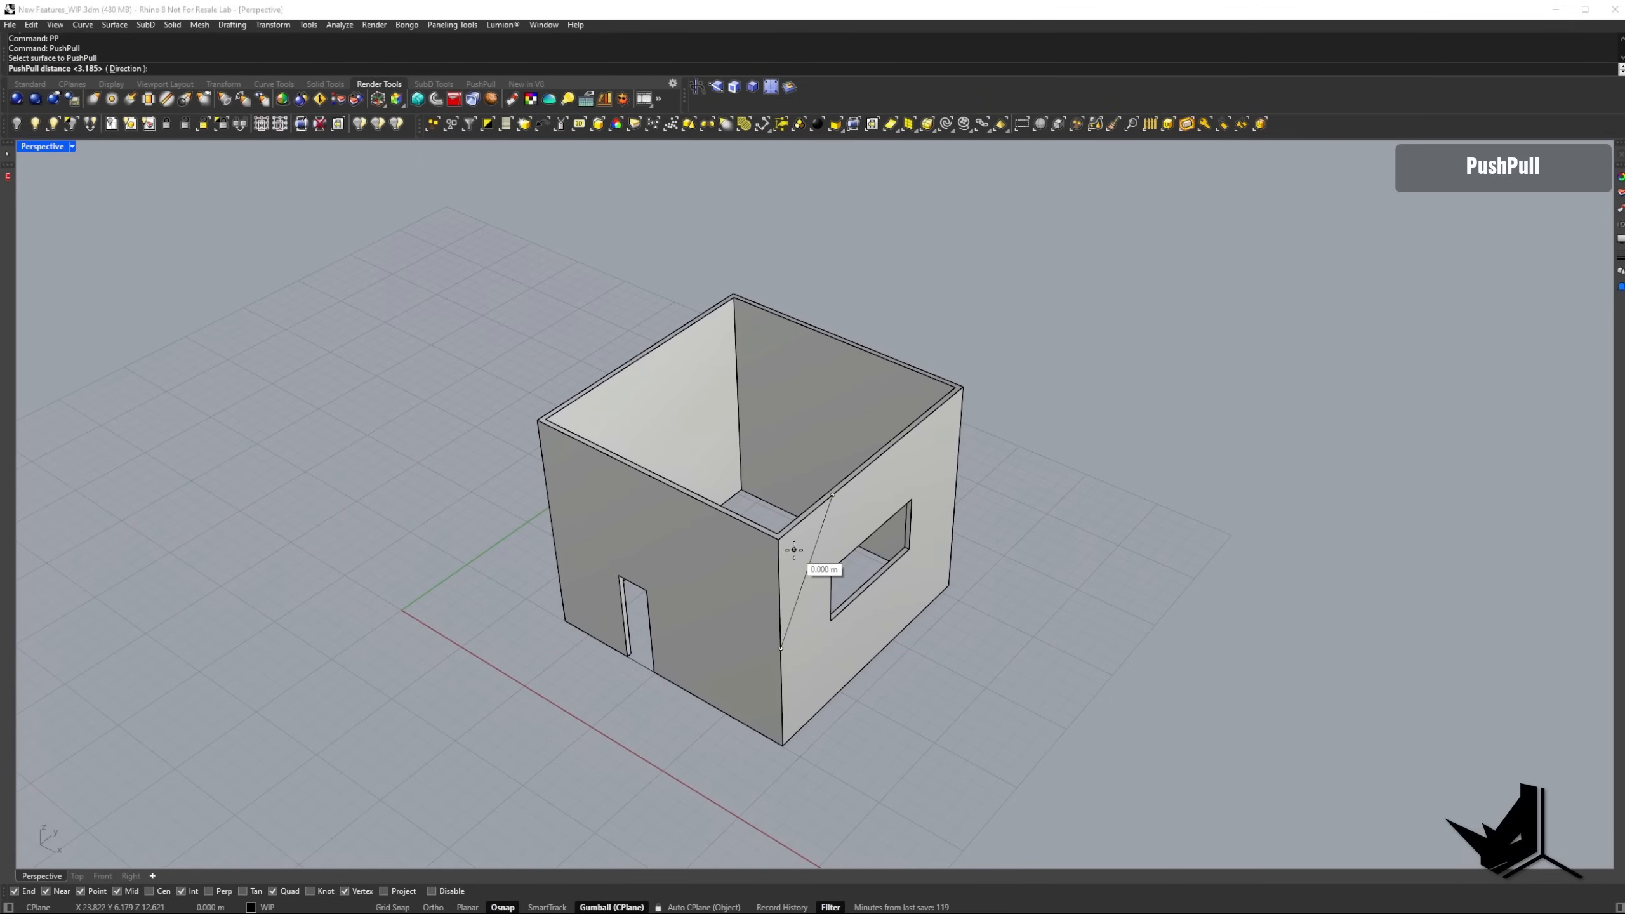
click(800, 554)
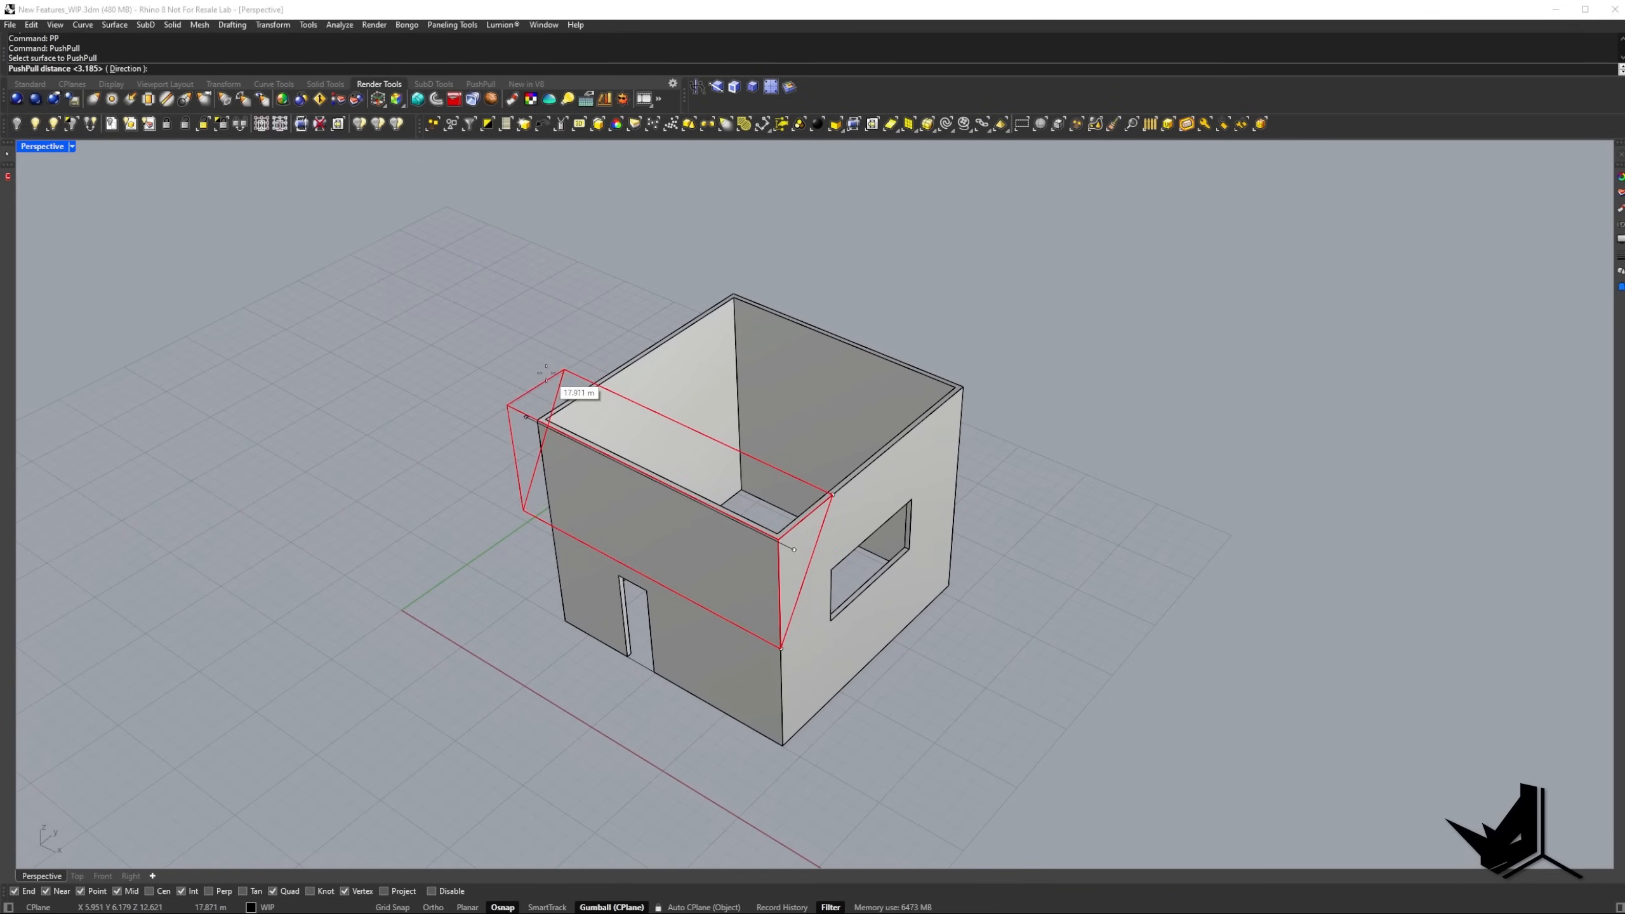
scroll(621, 412, up, 4)
right_drag(621, 412, 825, 429)
click(632, 443)
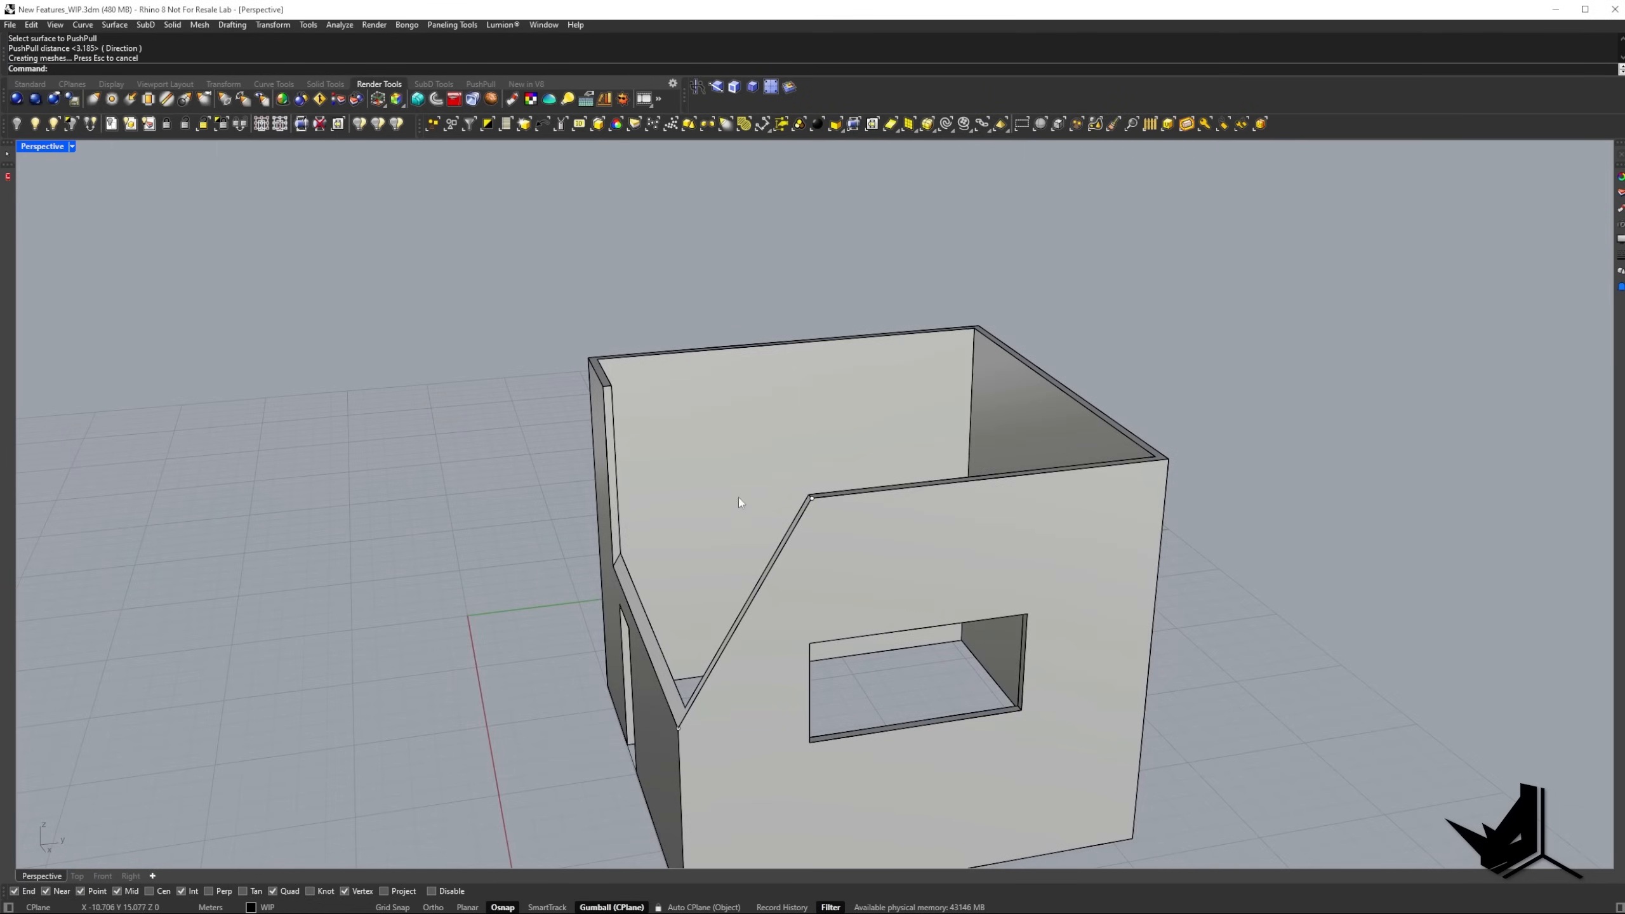
right_drag(739, 498, 748, 547)
key(ctrl+z)
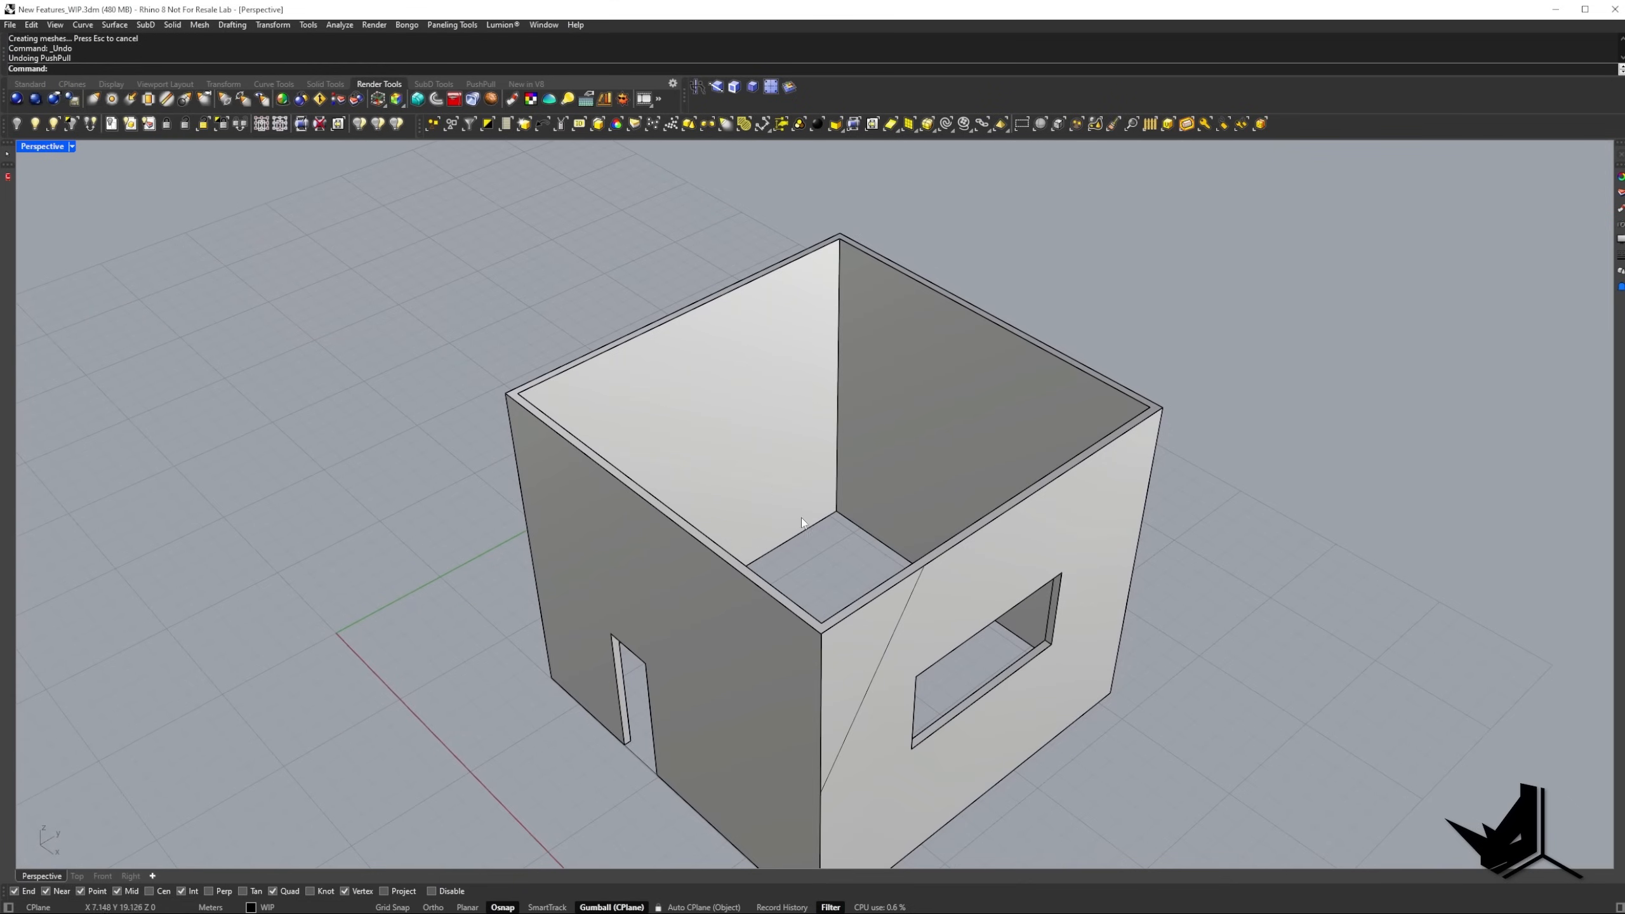
PushPull the triangular corner region about 19.6 m through the whole box past the opposite wall, and delete the leftover closed curve.
text(PP)
key(Return)
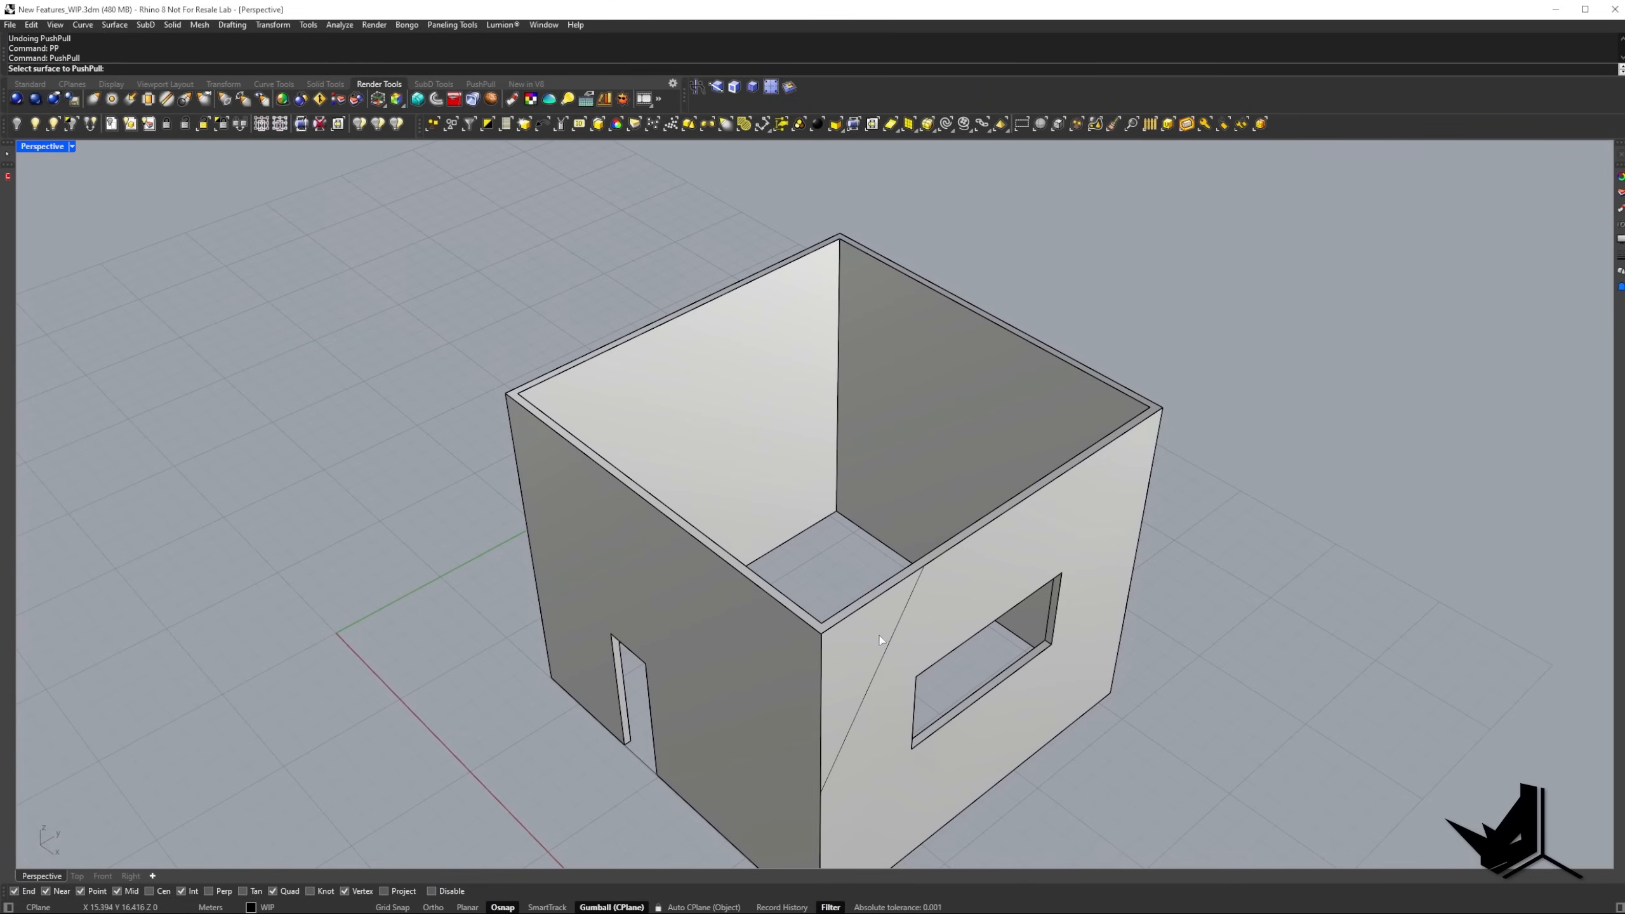
click(861, 638)
click(541, 278)
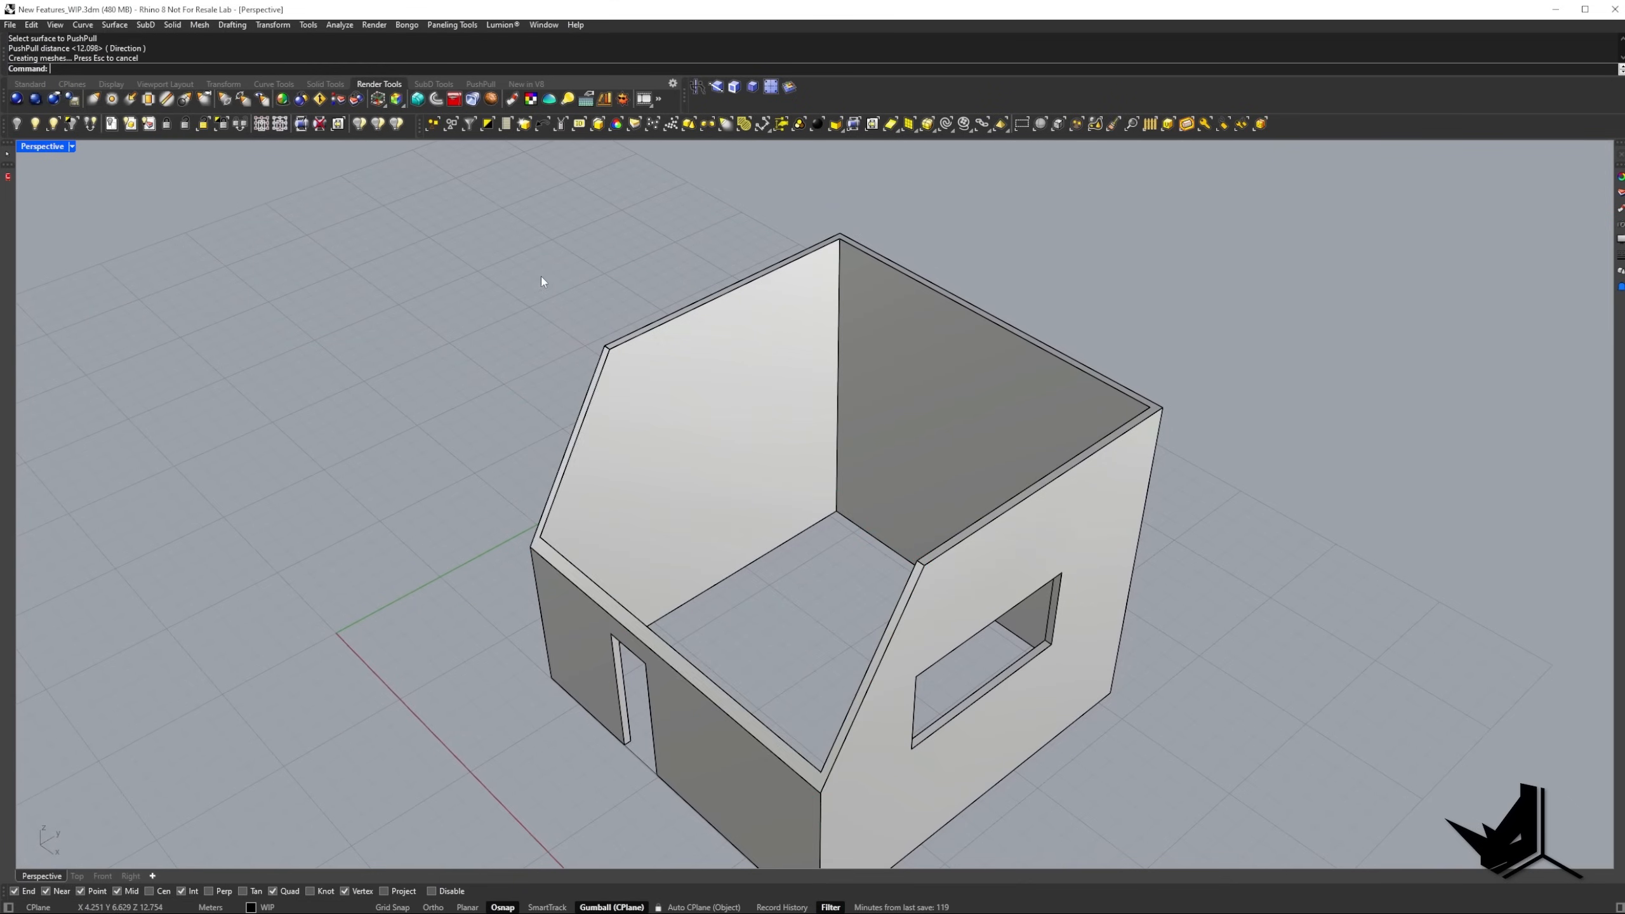
mouse_move(541, 277)
right_down()
mouse_move(541, 243)
mouse_move(584, 240)
mouse_move(576, 273)
mouse_move(545, 251)
right_up()
scroll(652, 367, down, 5)
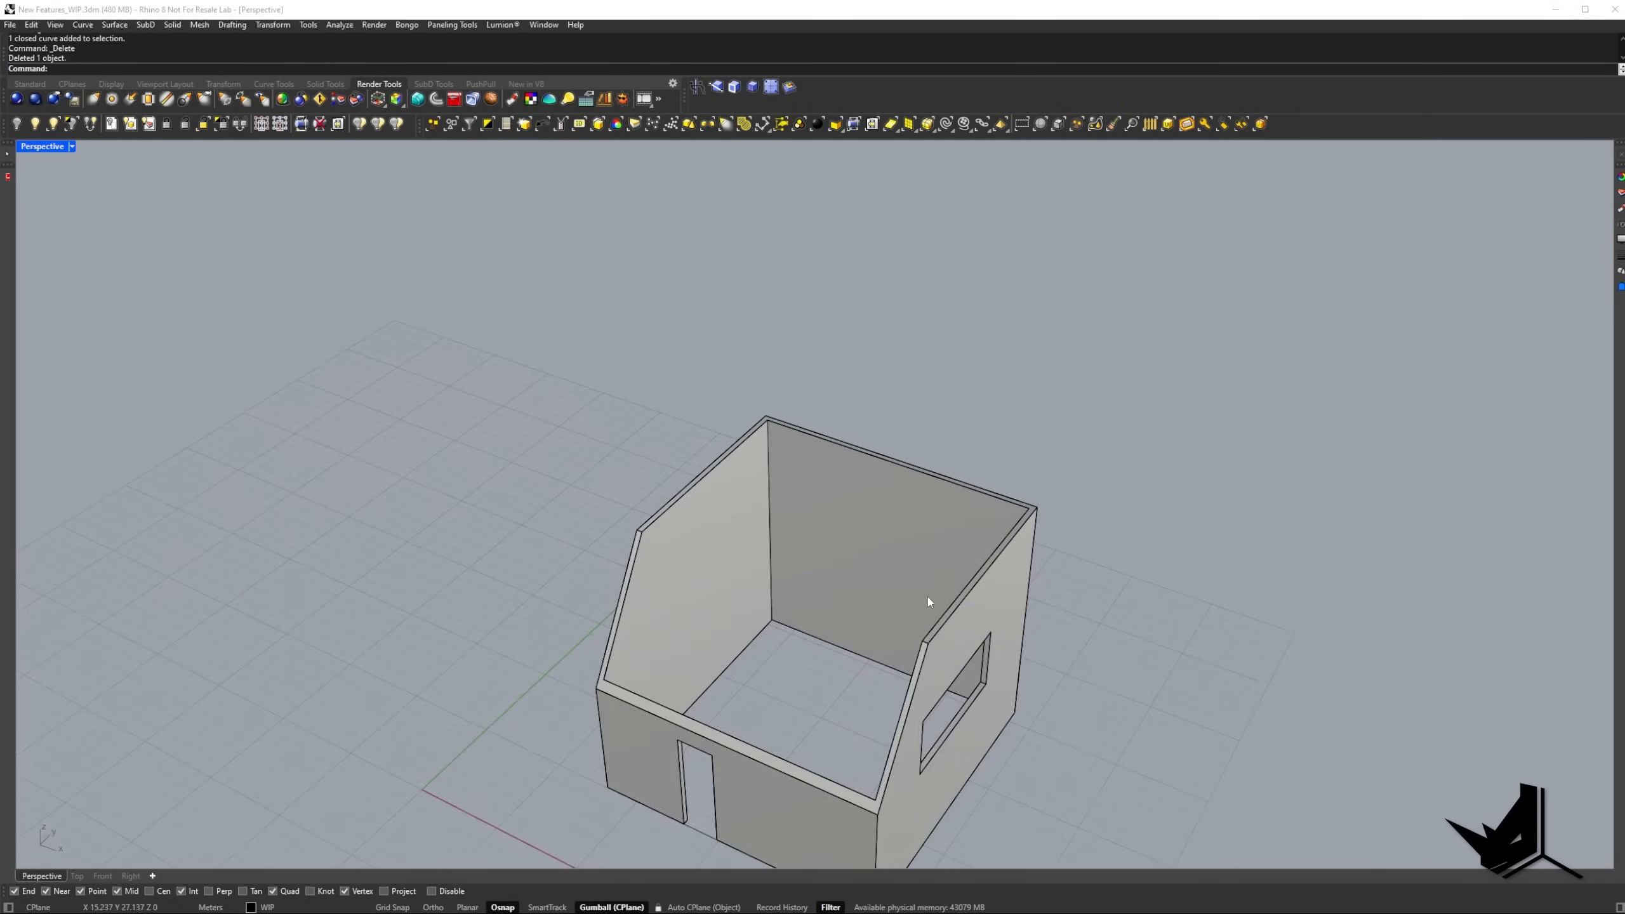
right_drag(929, 603, 635, 444)
scroll(745, 634, up, 3)
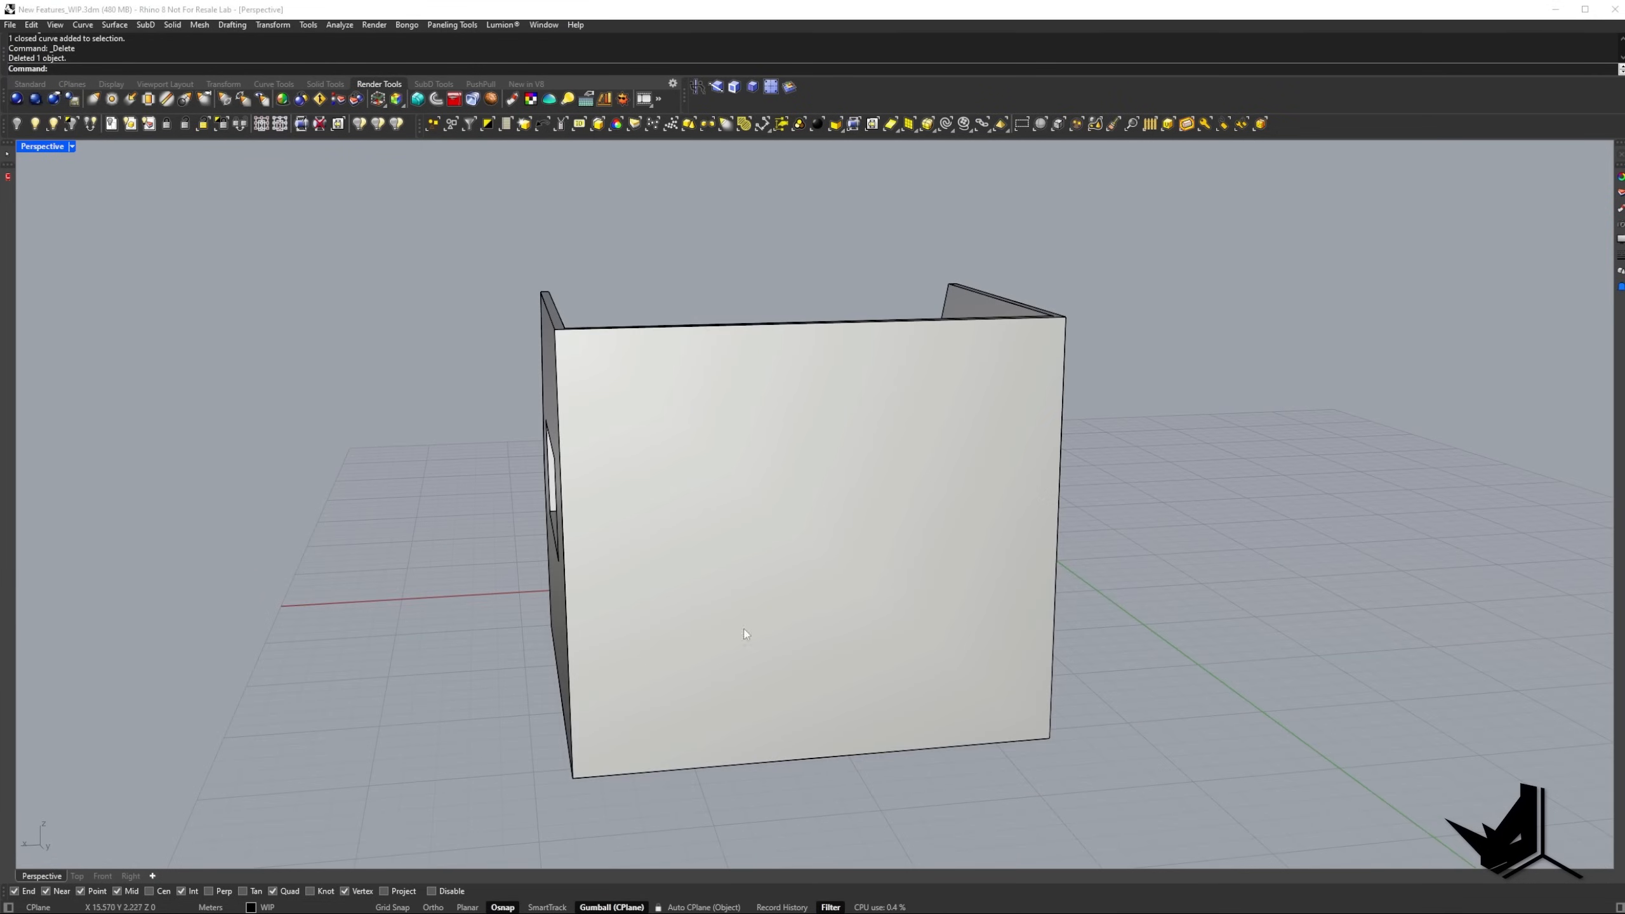
Turn Auto CPlane back on and draw a closed irregular polygon with Polyline in the middle of the back wall's outer face.
click(708, 908)
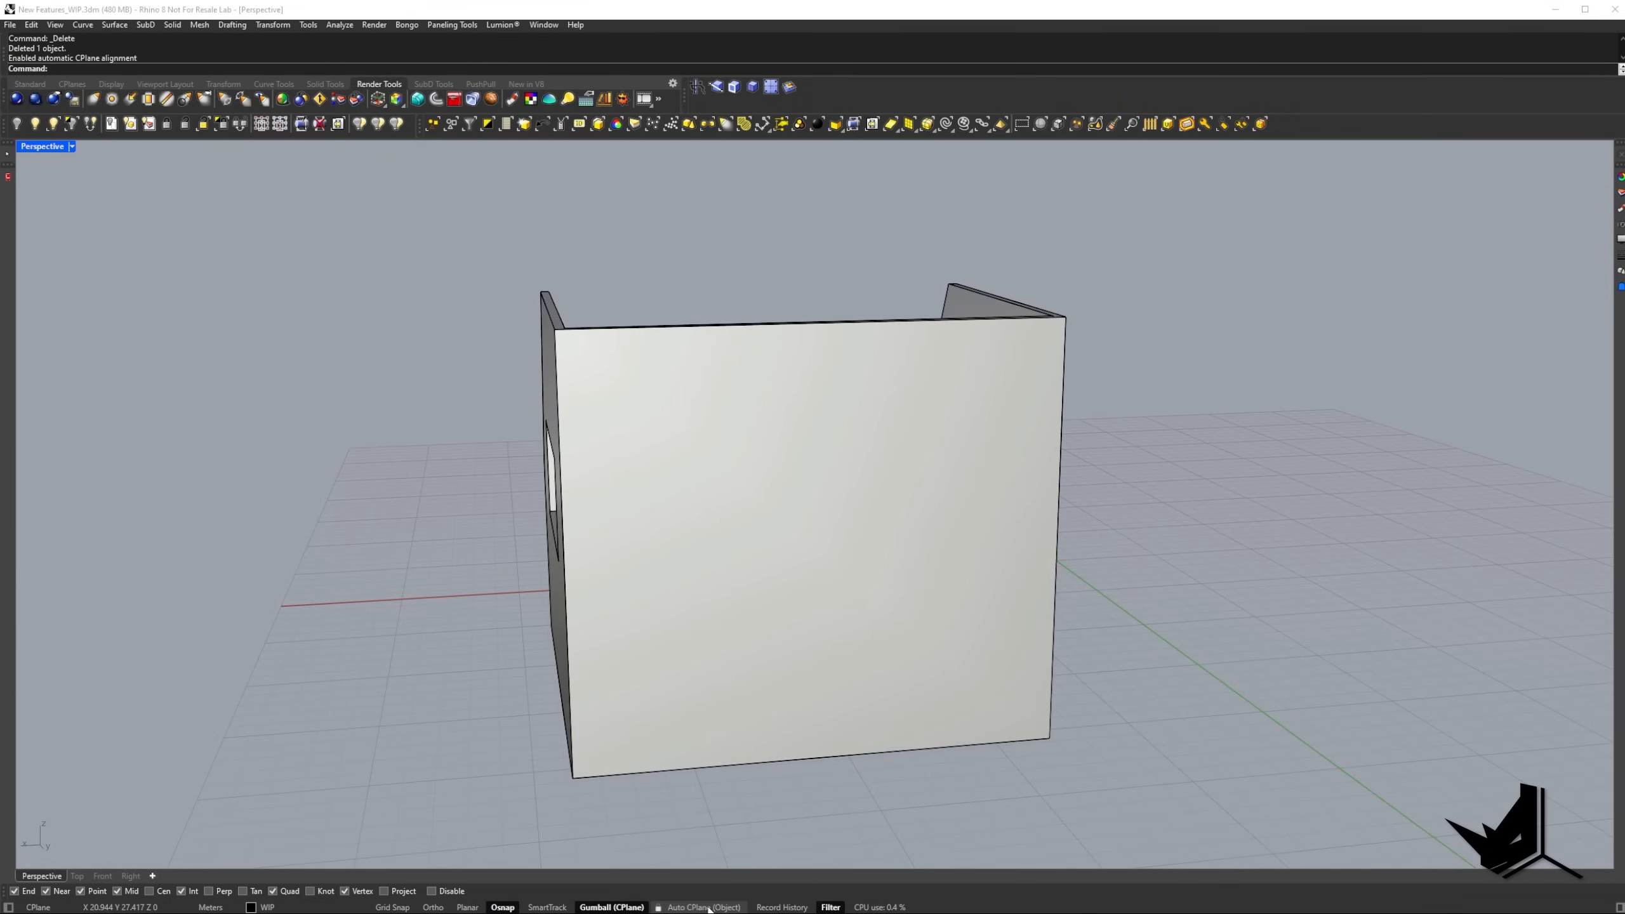
click(763, 515)
text(pl)
key(Return)
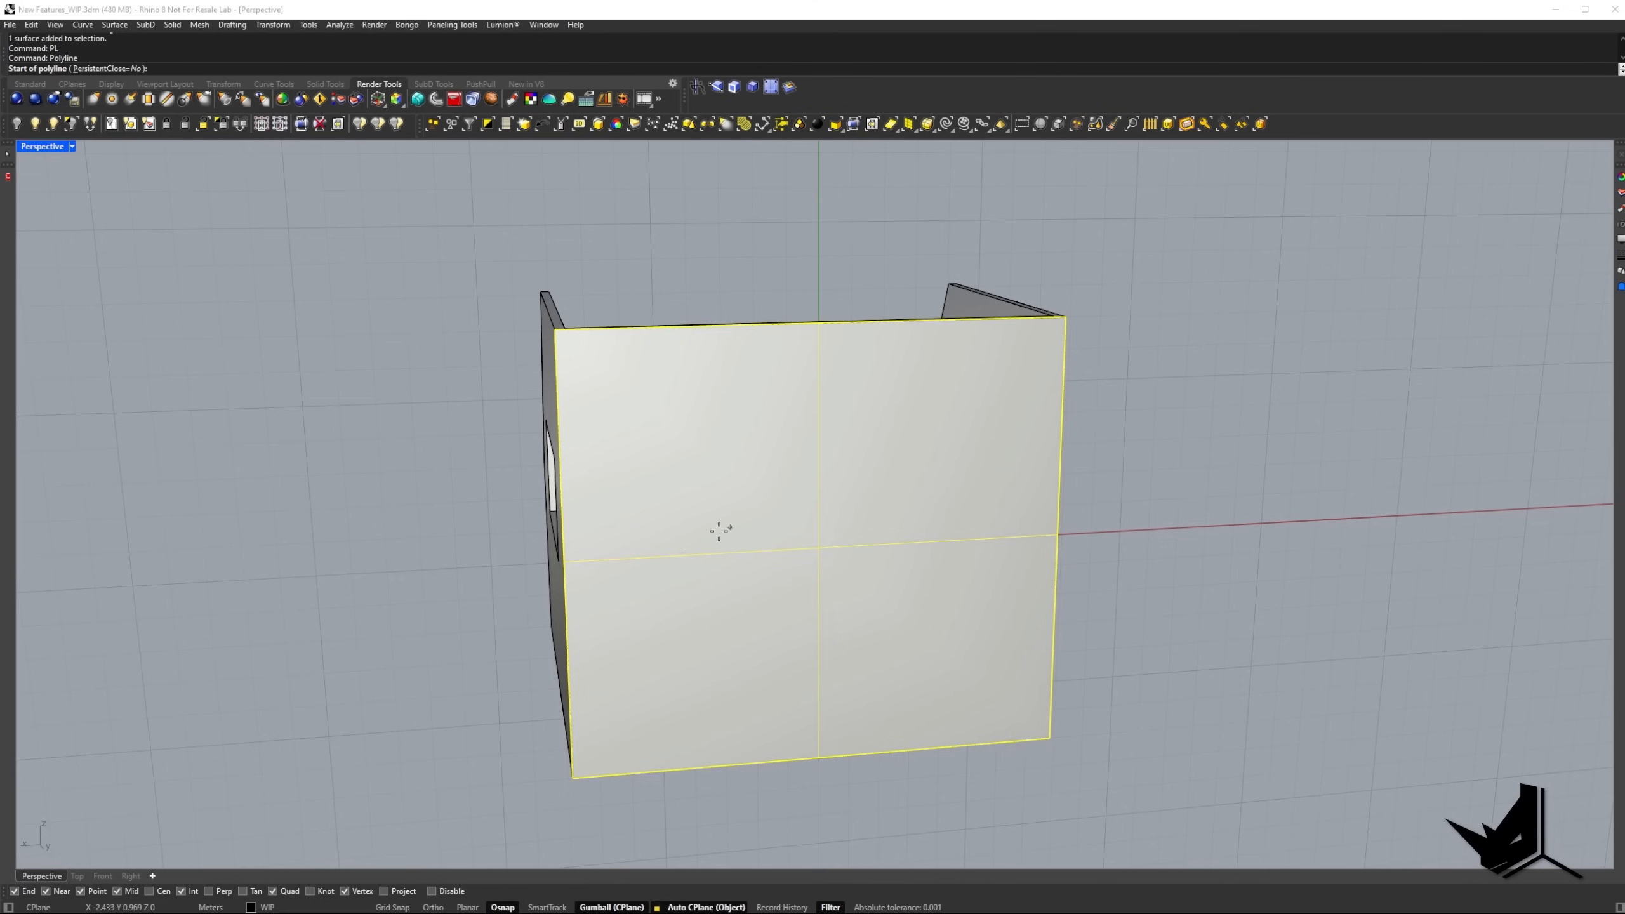
click(682, 539)
click(764, 422)
click(902, 431)
click(944, 527)
click(924, 616)
click(744, 660)
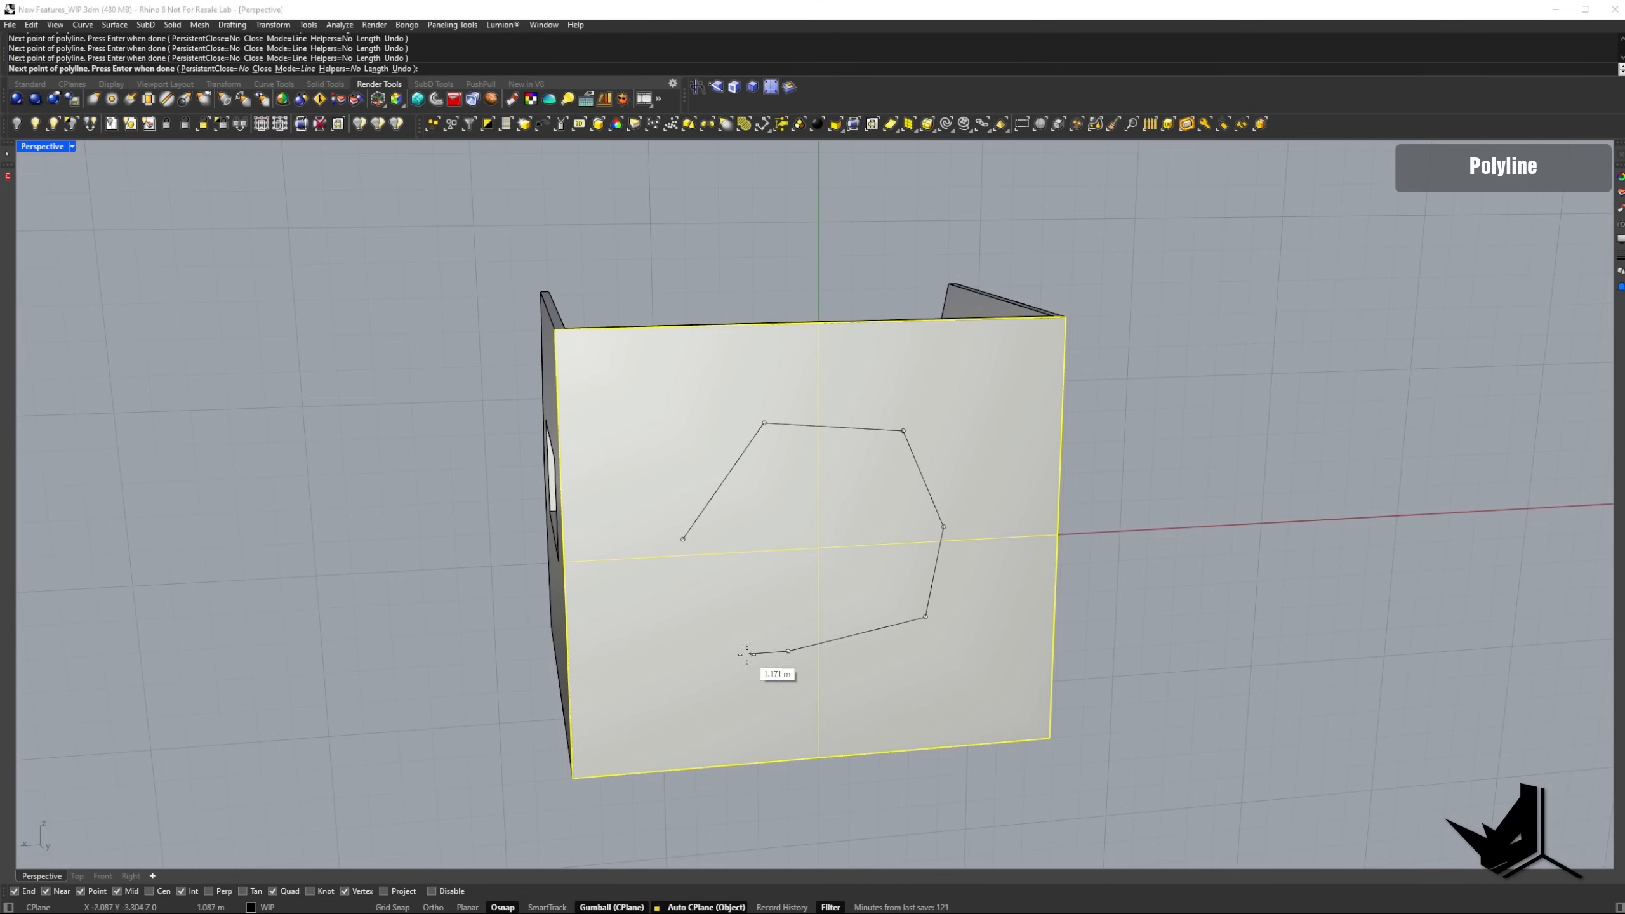
text(c)
key(Return)
right_drag(838, 559, 936, 572)
key(Escape)
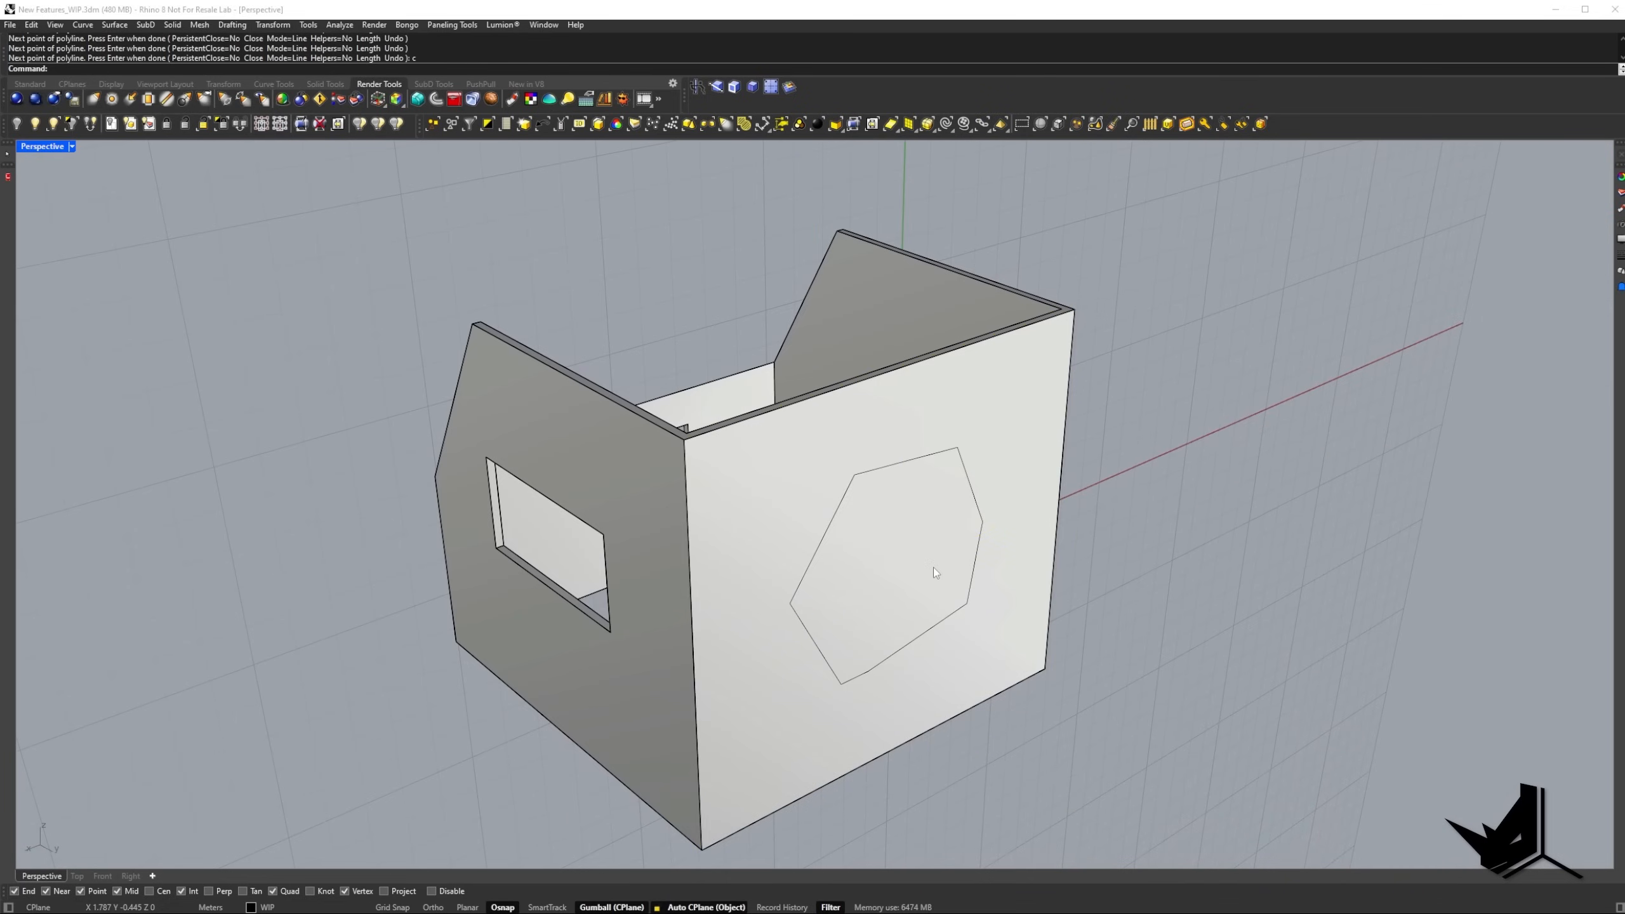
PushPull the polygon outward from the back wall by about 1.5 m.
text(pp)
key(Return)
click(919, 537)
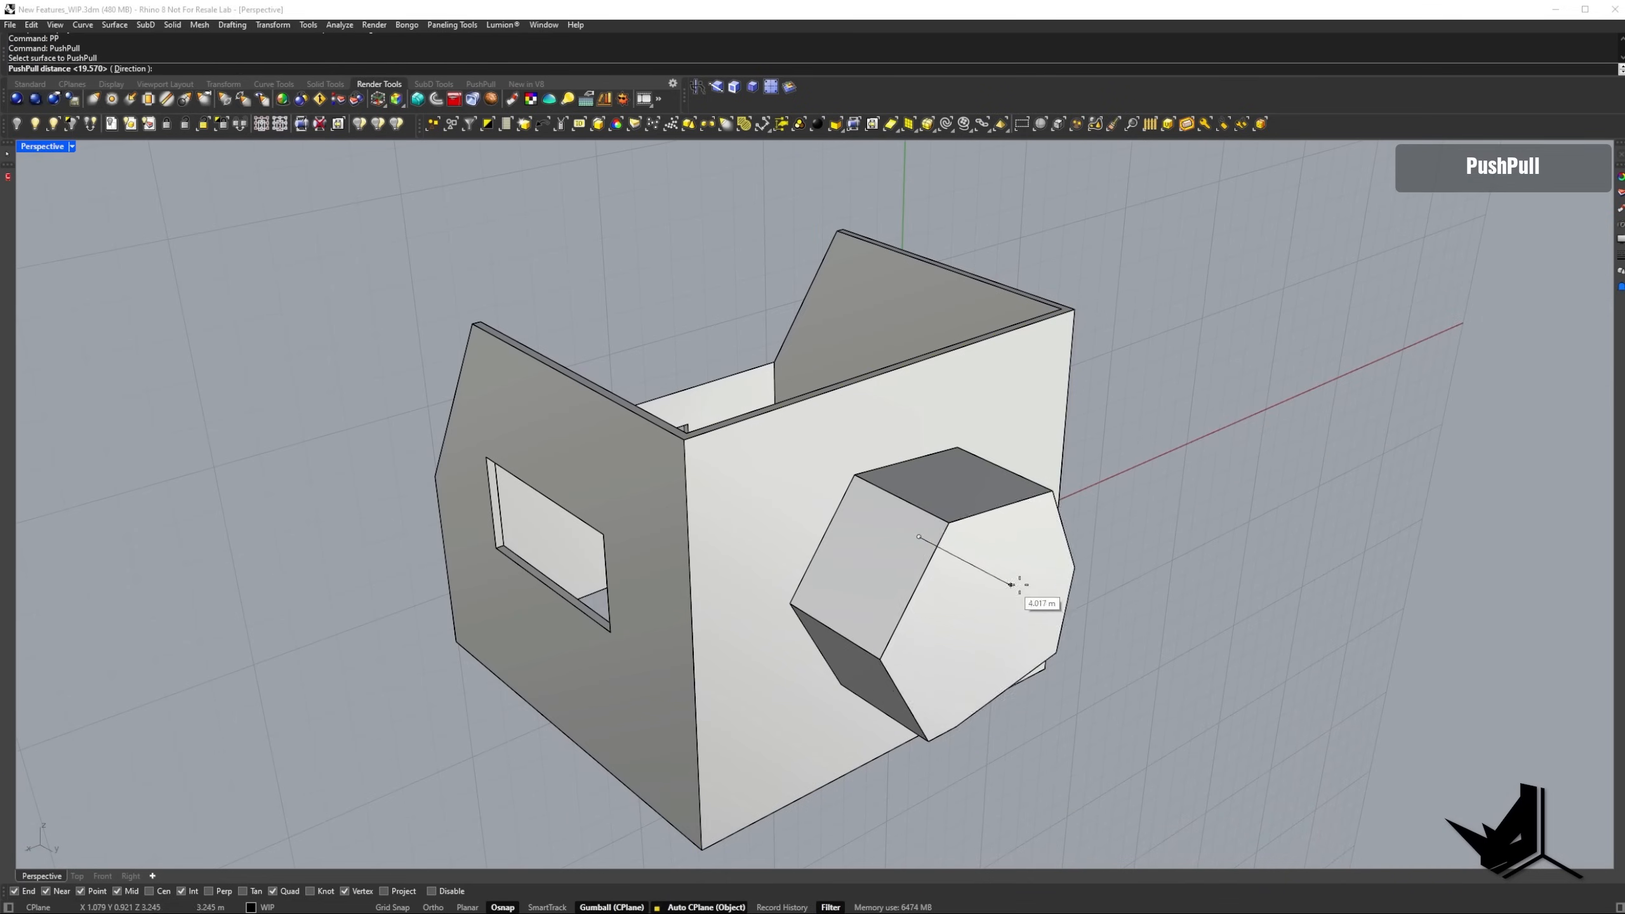
click(951, 556)
right_drag(951, 557, 721, 563)
Align the construction plane to the windowless side wall and draw a closed, wavy freehand outline on it with Sketch.
click(956, 529)
right_drag(956, 529, 884, 491)
text(Sketch)
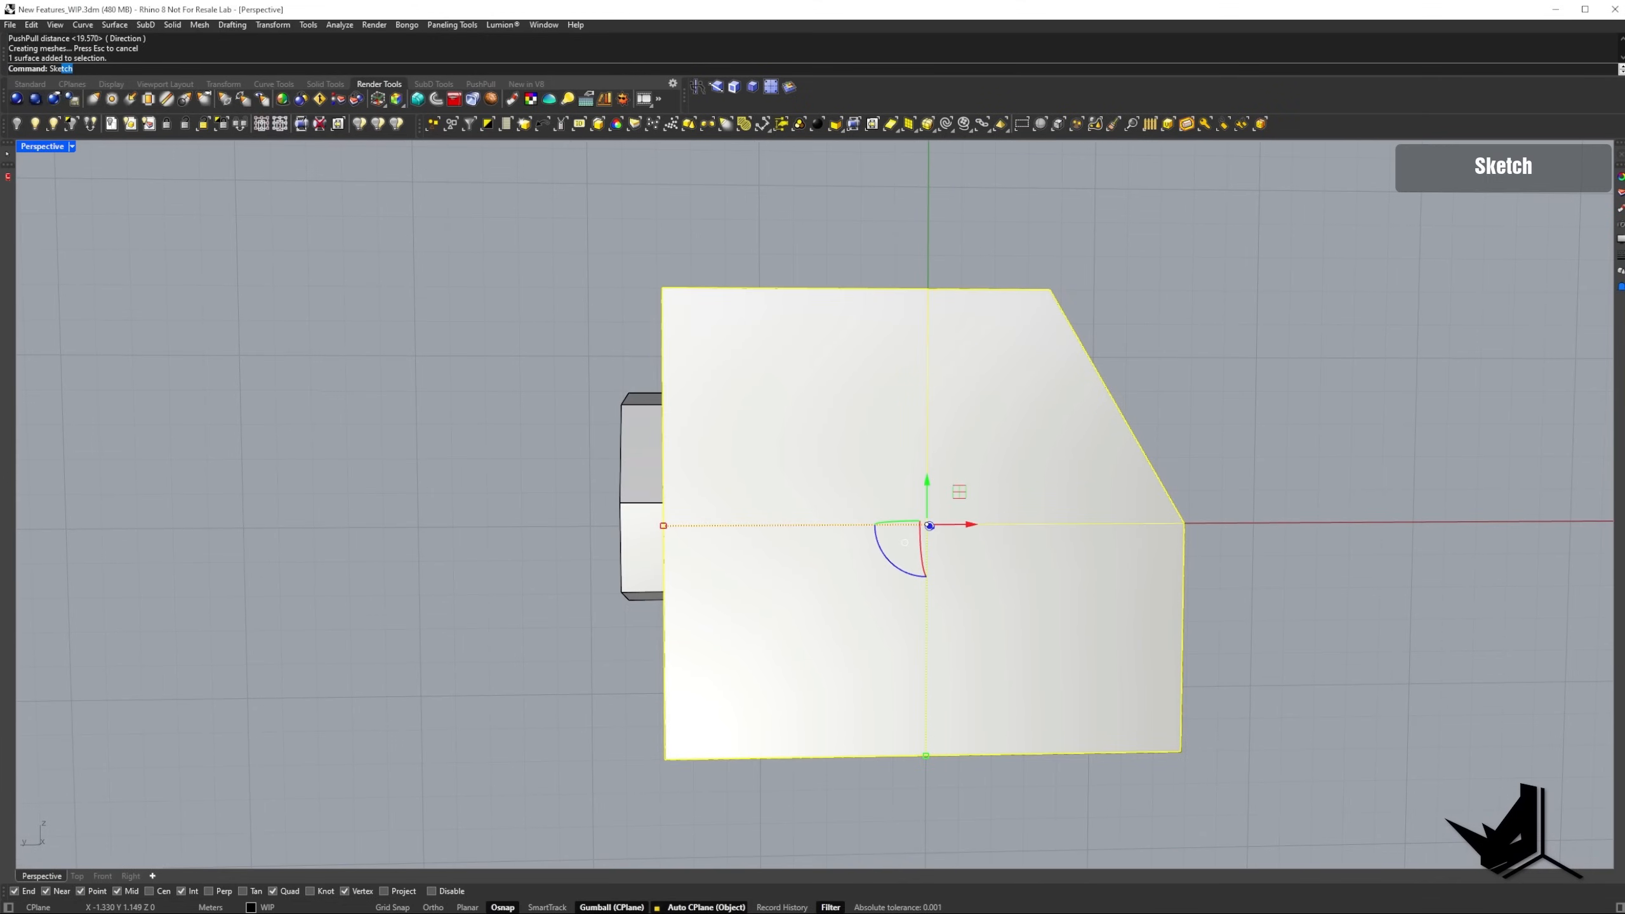
key(Return)
drag(915, 398, 826, 417)
mouse_move(782, 591)
mouse_down()
mouse_move(962, 648)
mouse_move(1073, 493)
mouse_move(924, 402)
mouse_up()
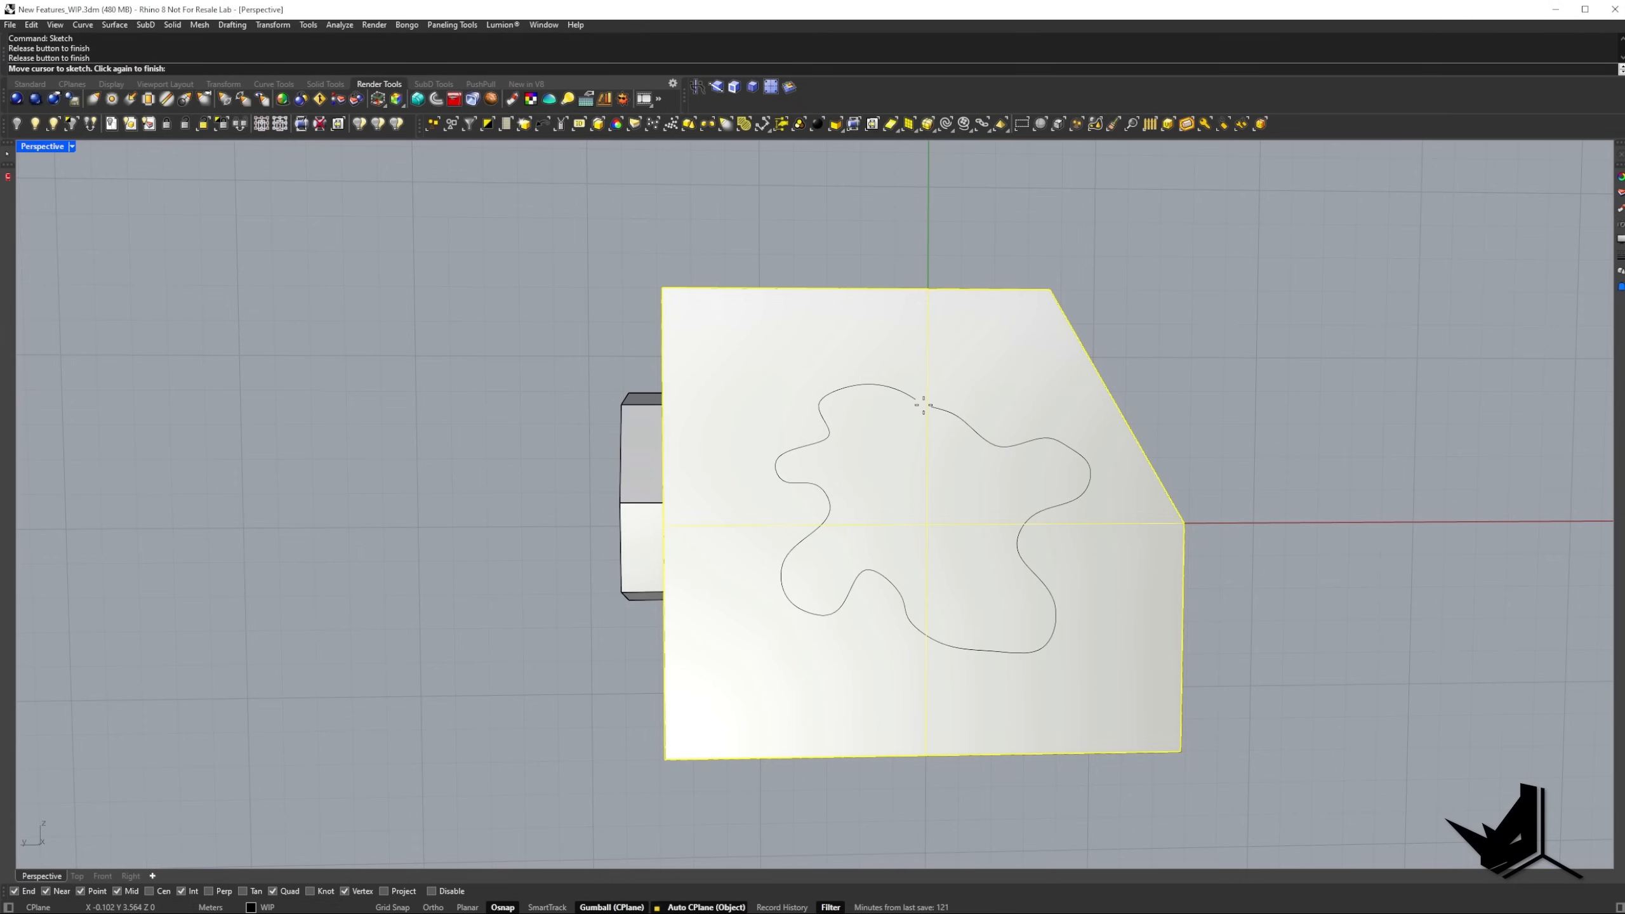
key(Return)
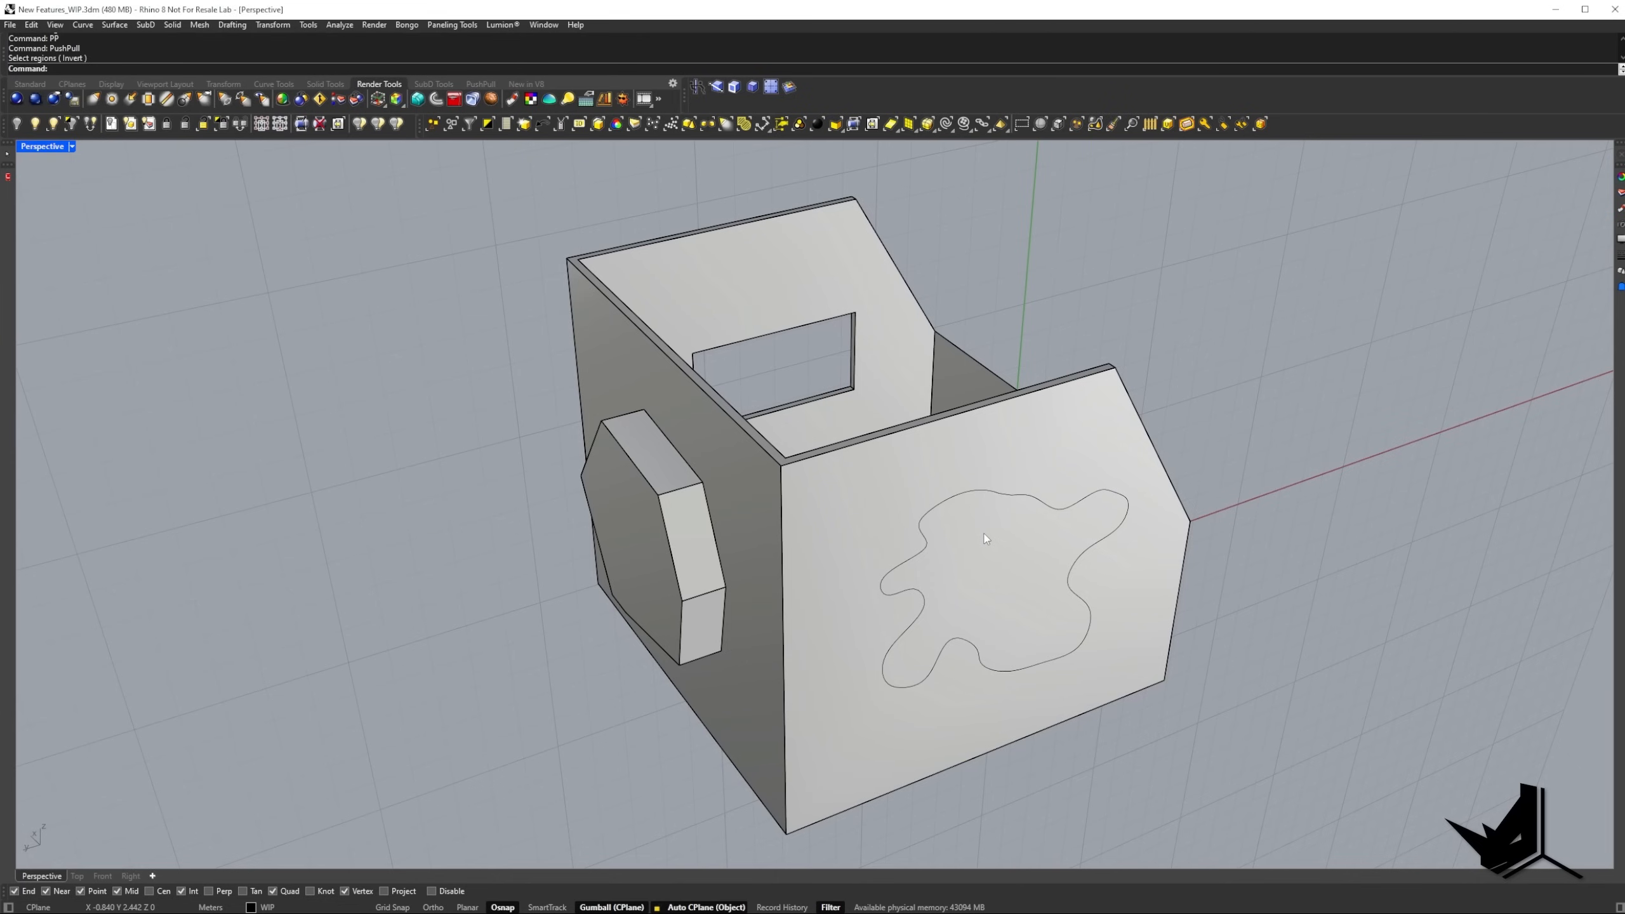
Try to PushPull the freehand shape about 2 m inward through the near side wall only, and undo it.
key(Return)
click(982, 544)
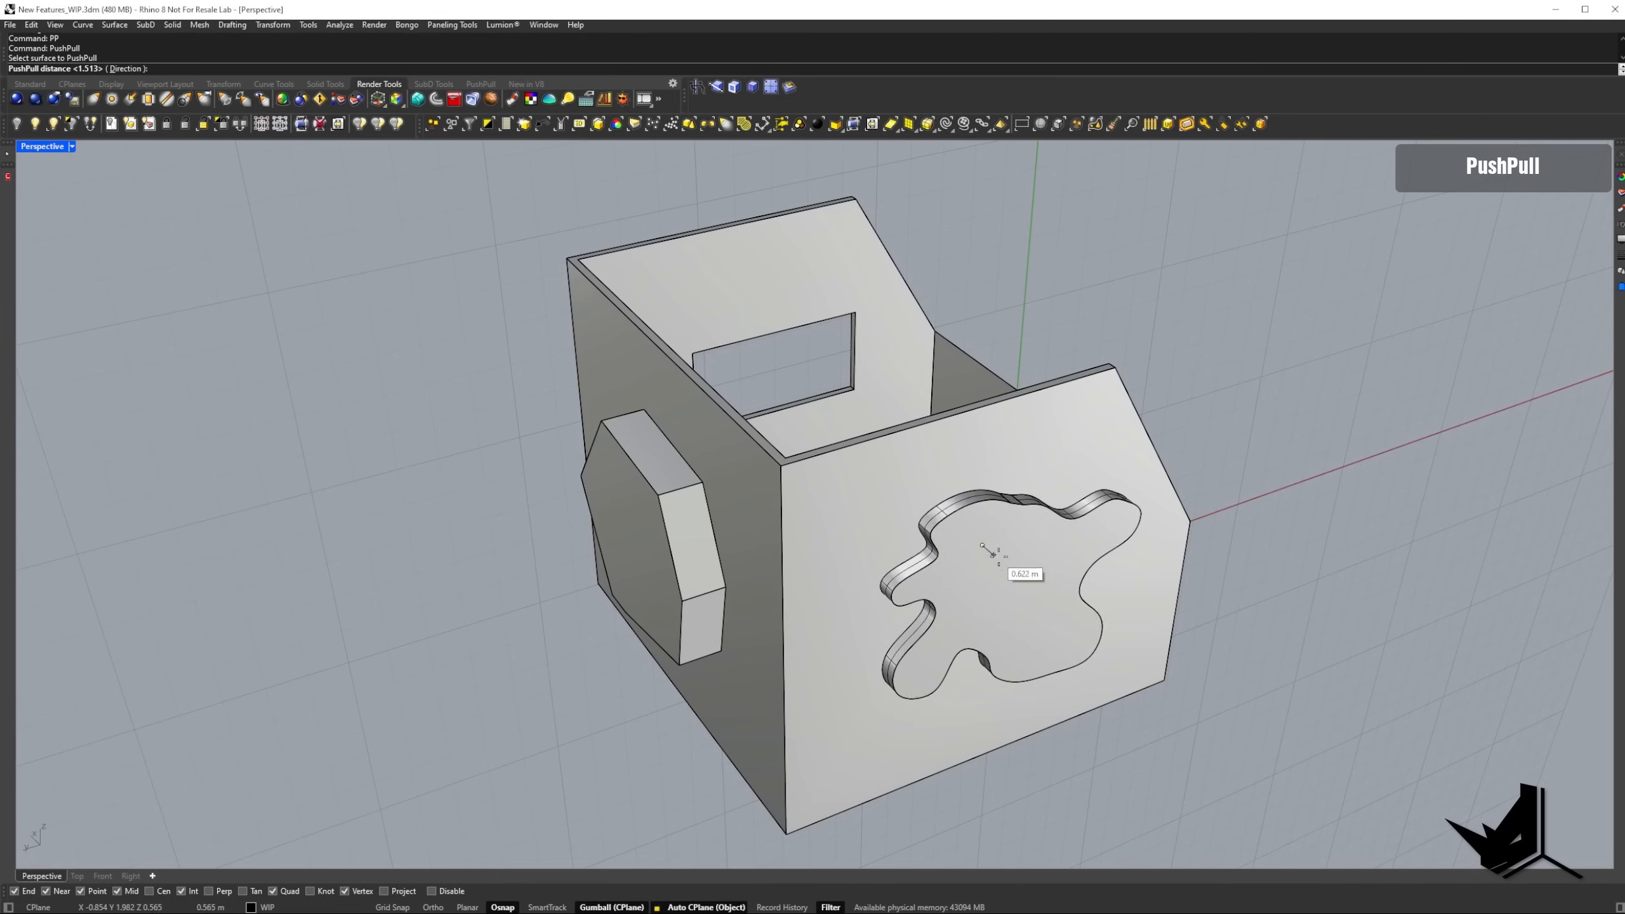
click(1022, 580)
mouse_move(1022, 580)
right_down()
mouse_move(726, 537)
mouse_move(998, 582)
right_up()
key(ctrl+z)
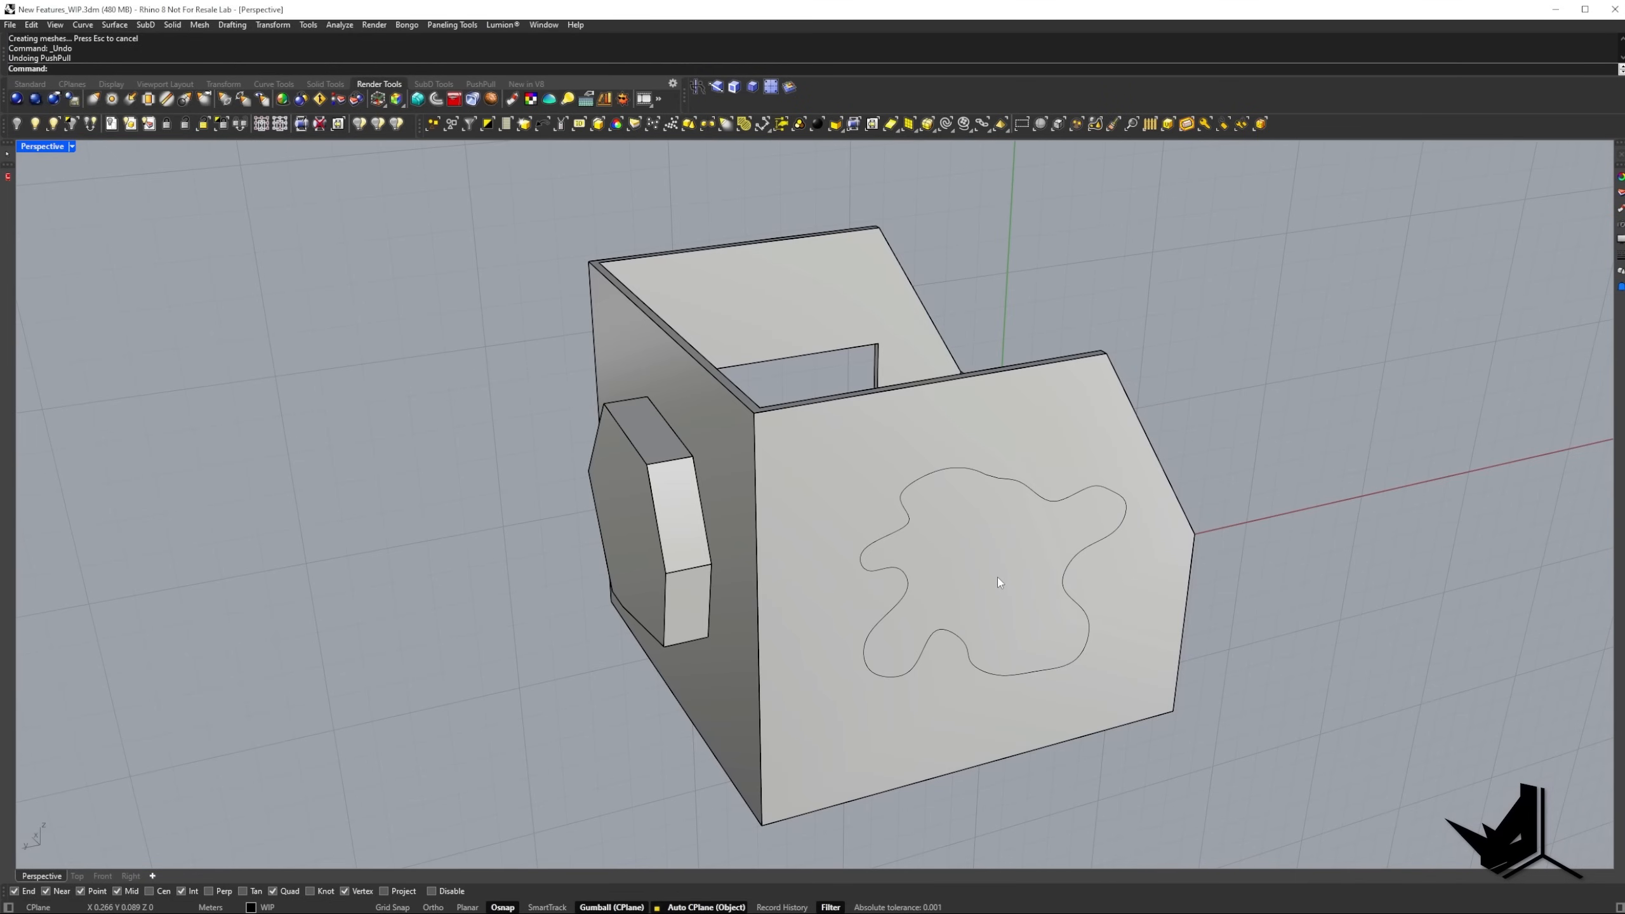
PushPull the freehand shape through the whole box so it cuts openings in both side walls.
text(PP)
key(Return)
click(990, 575)
right_drag(798, 348, 870, 403)
click(628, 257)
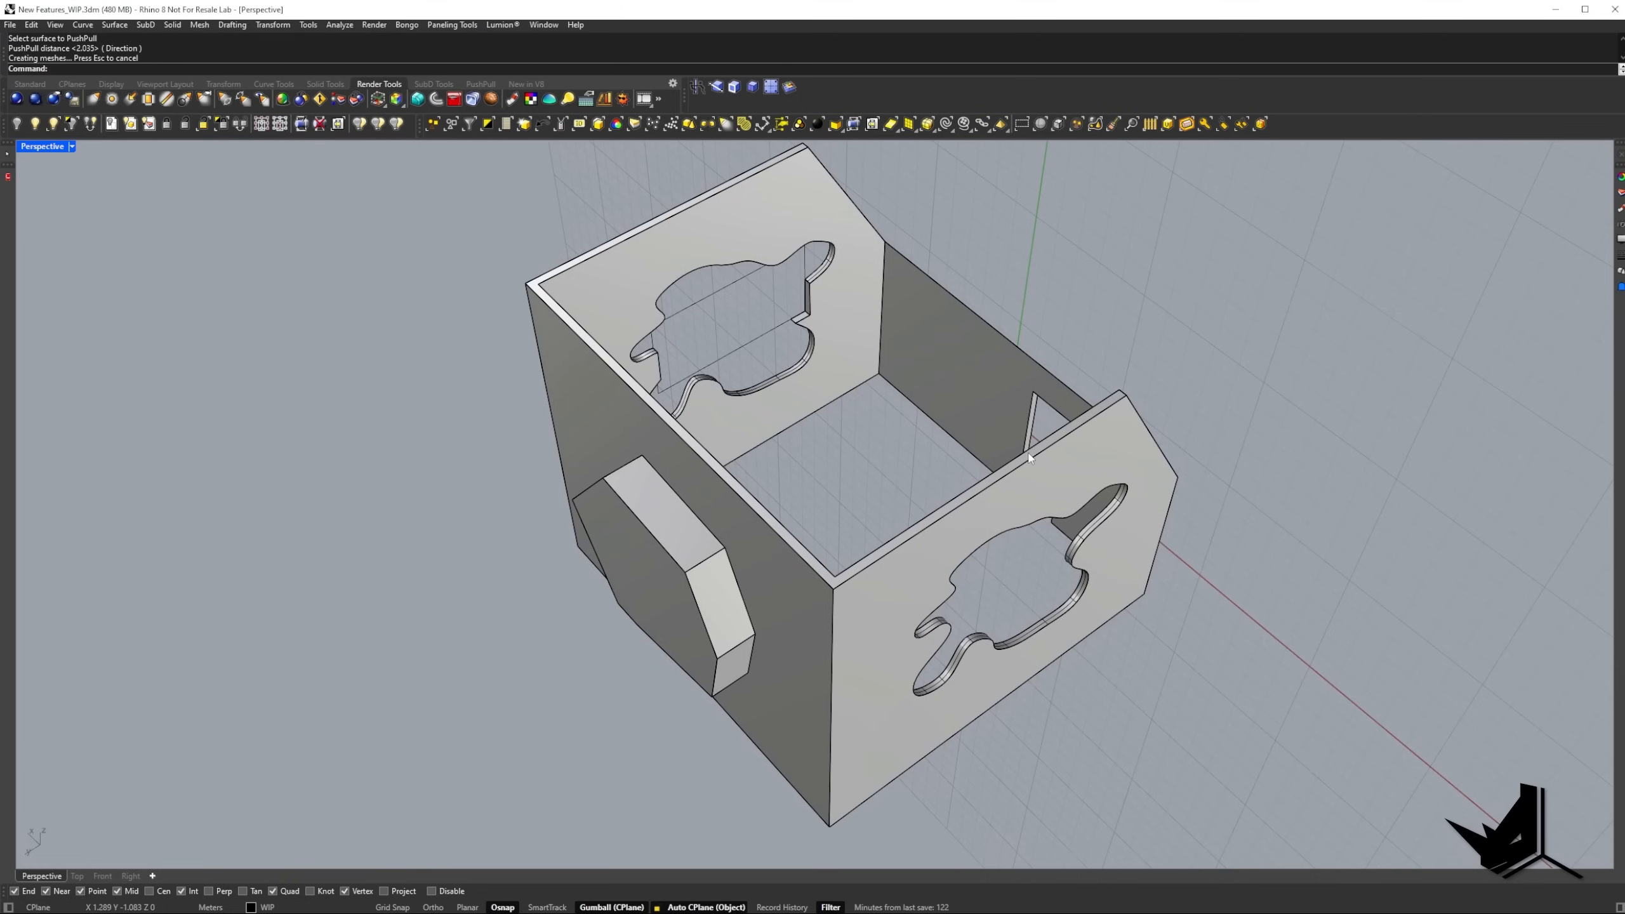
Turn off automatic construction plane alignment (Auto CPlane) after viewing the cut box from its front side.
right_drag(627, 256, 859, 393)
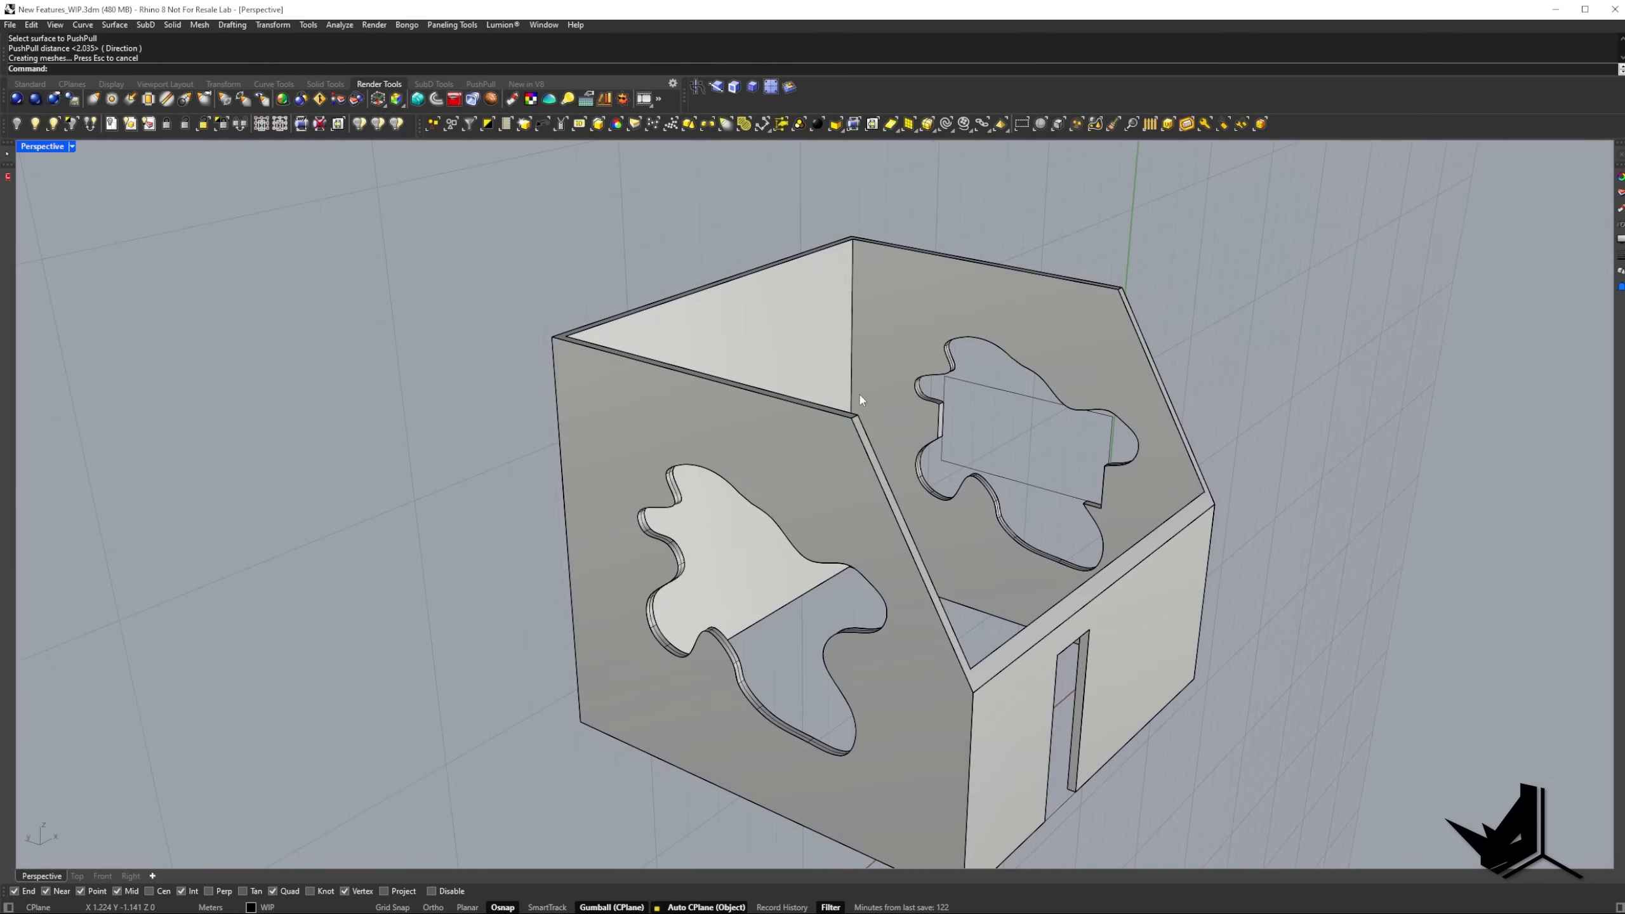
click(704, 907)
right_drag(1036, 697, 861, 580)
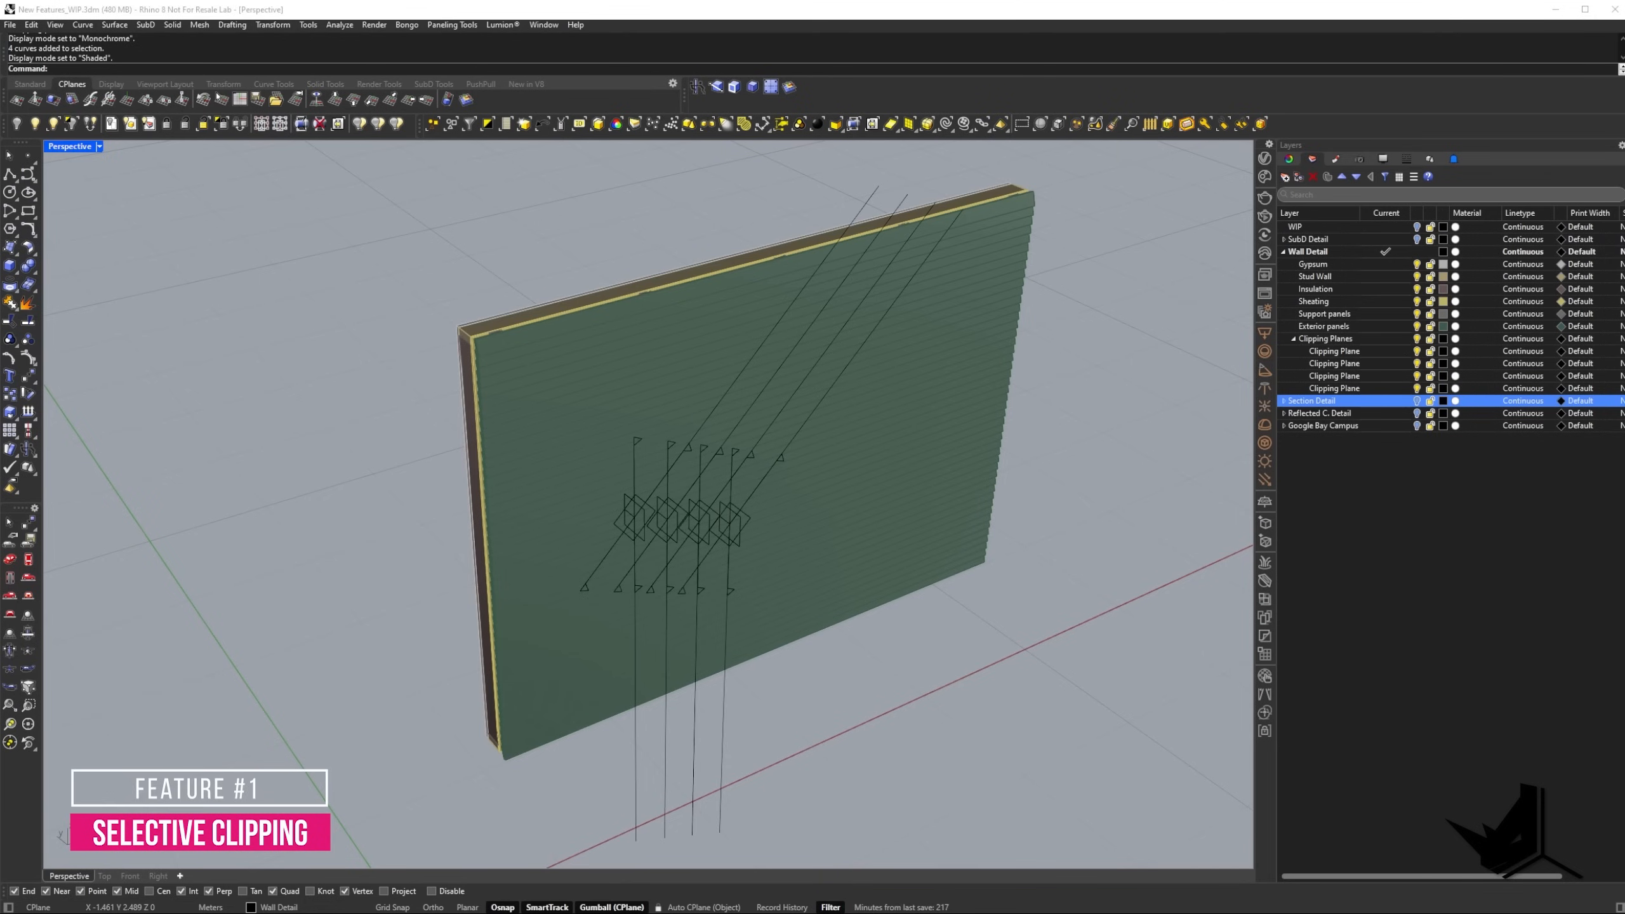
Examine the clipping planes beside the wall and the matching sublayers under Clipping Planes.
shift+right_drag(758, 493, 470, 437)
click(466, 504)
click(428, 397)
key(Escape)
click(362, 443)
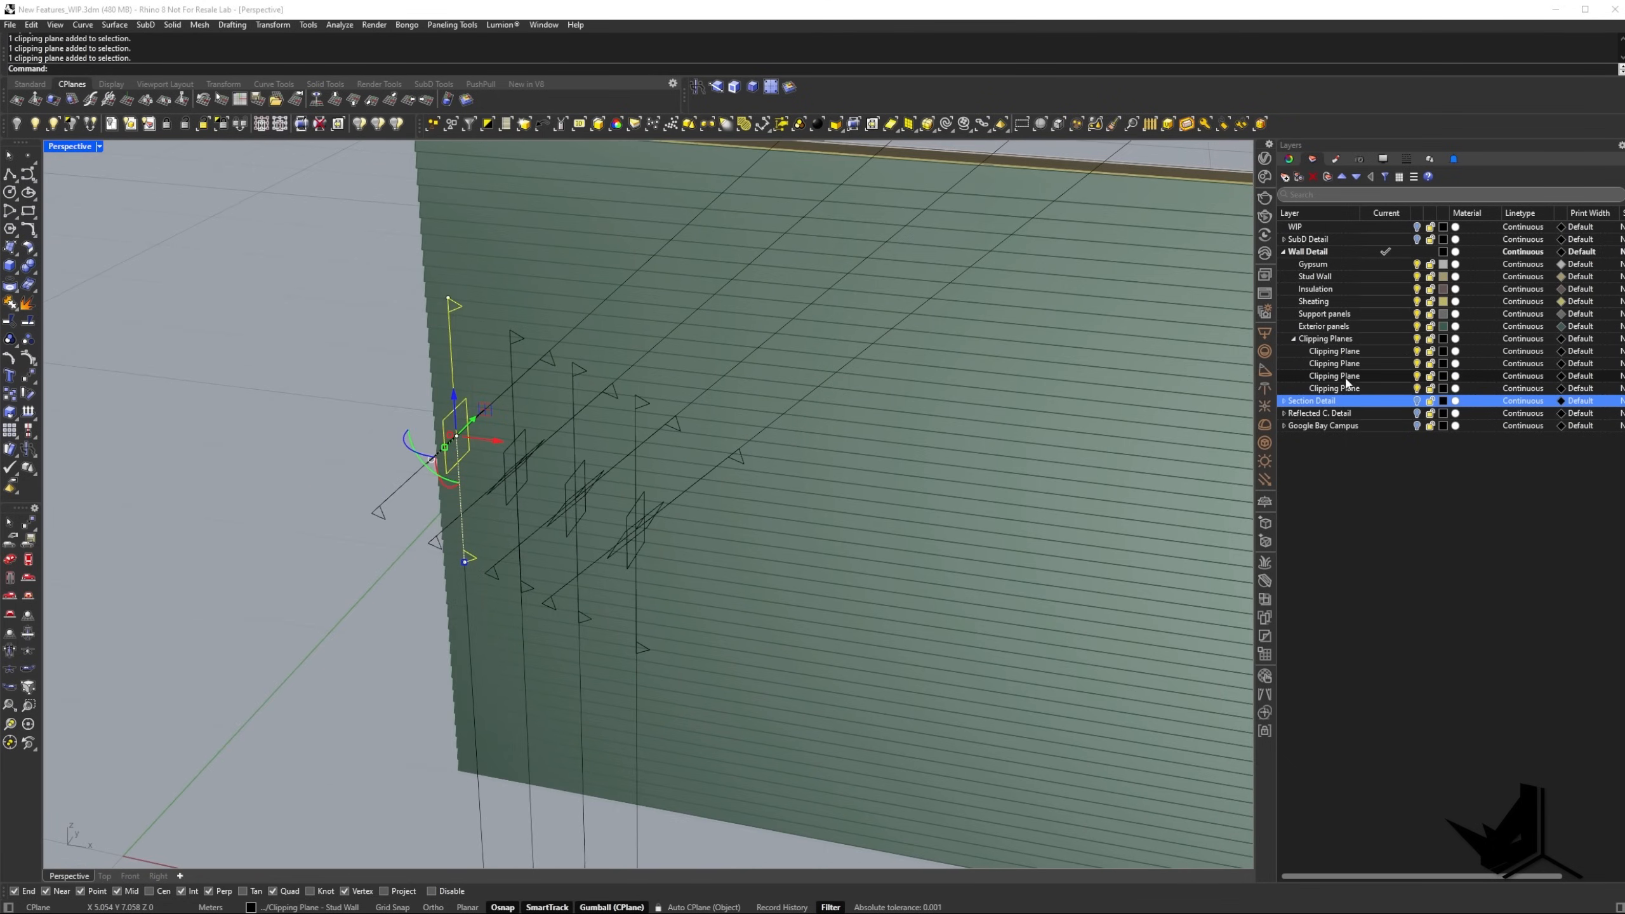
click(1336, 351)
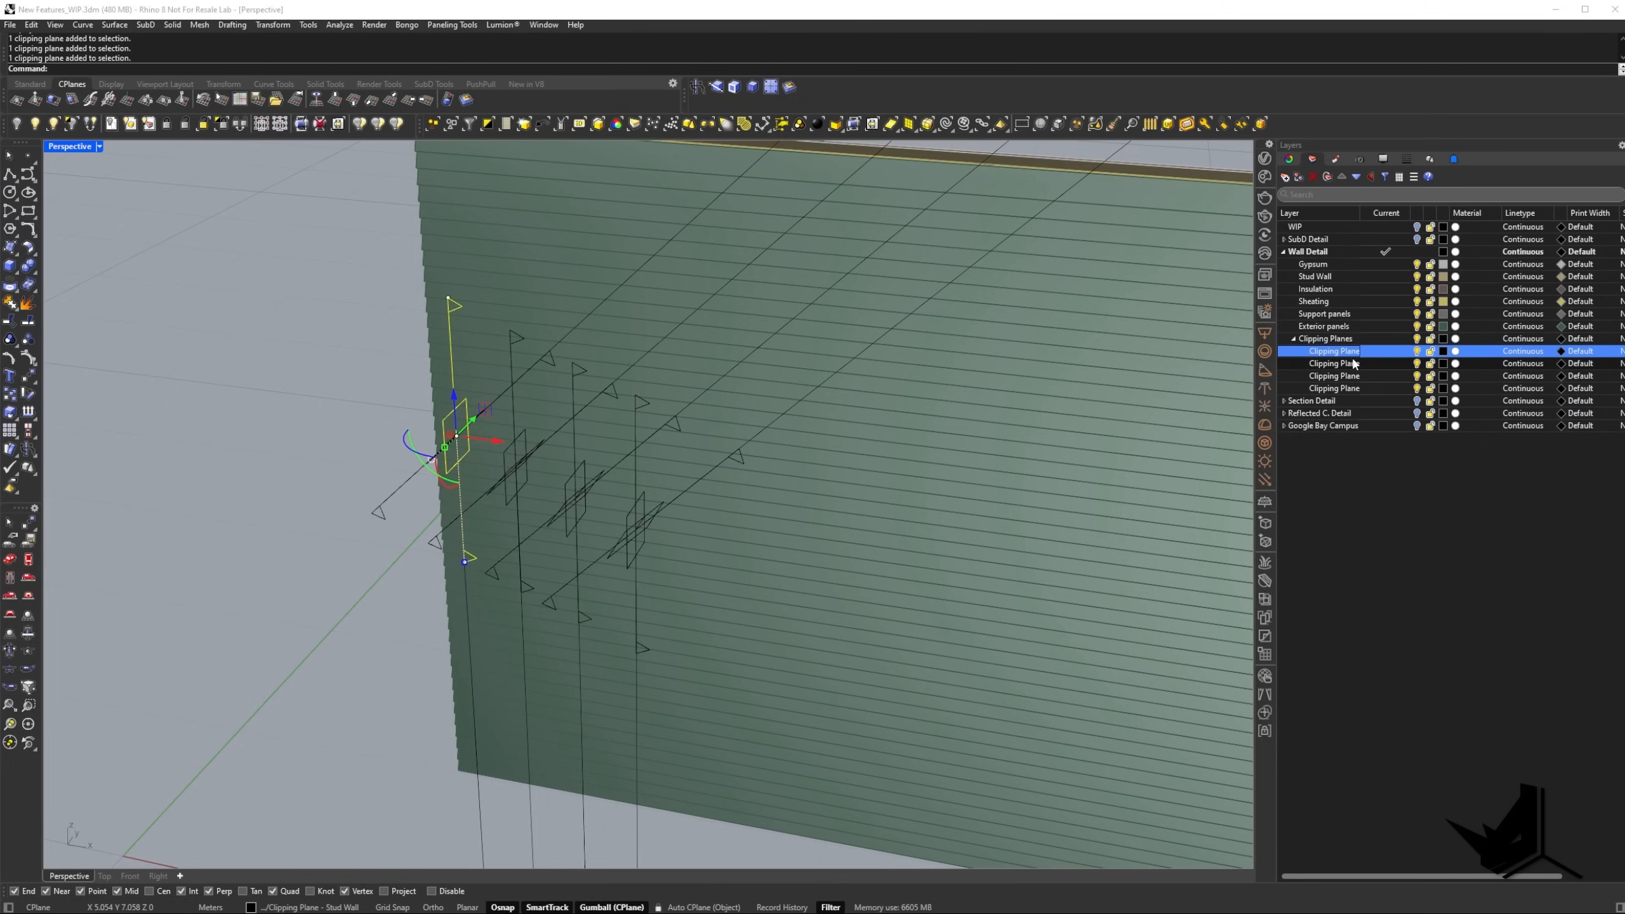
click(303, 377)
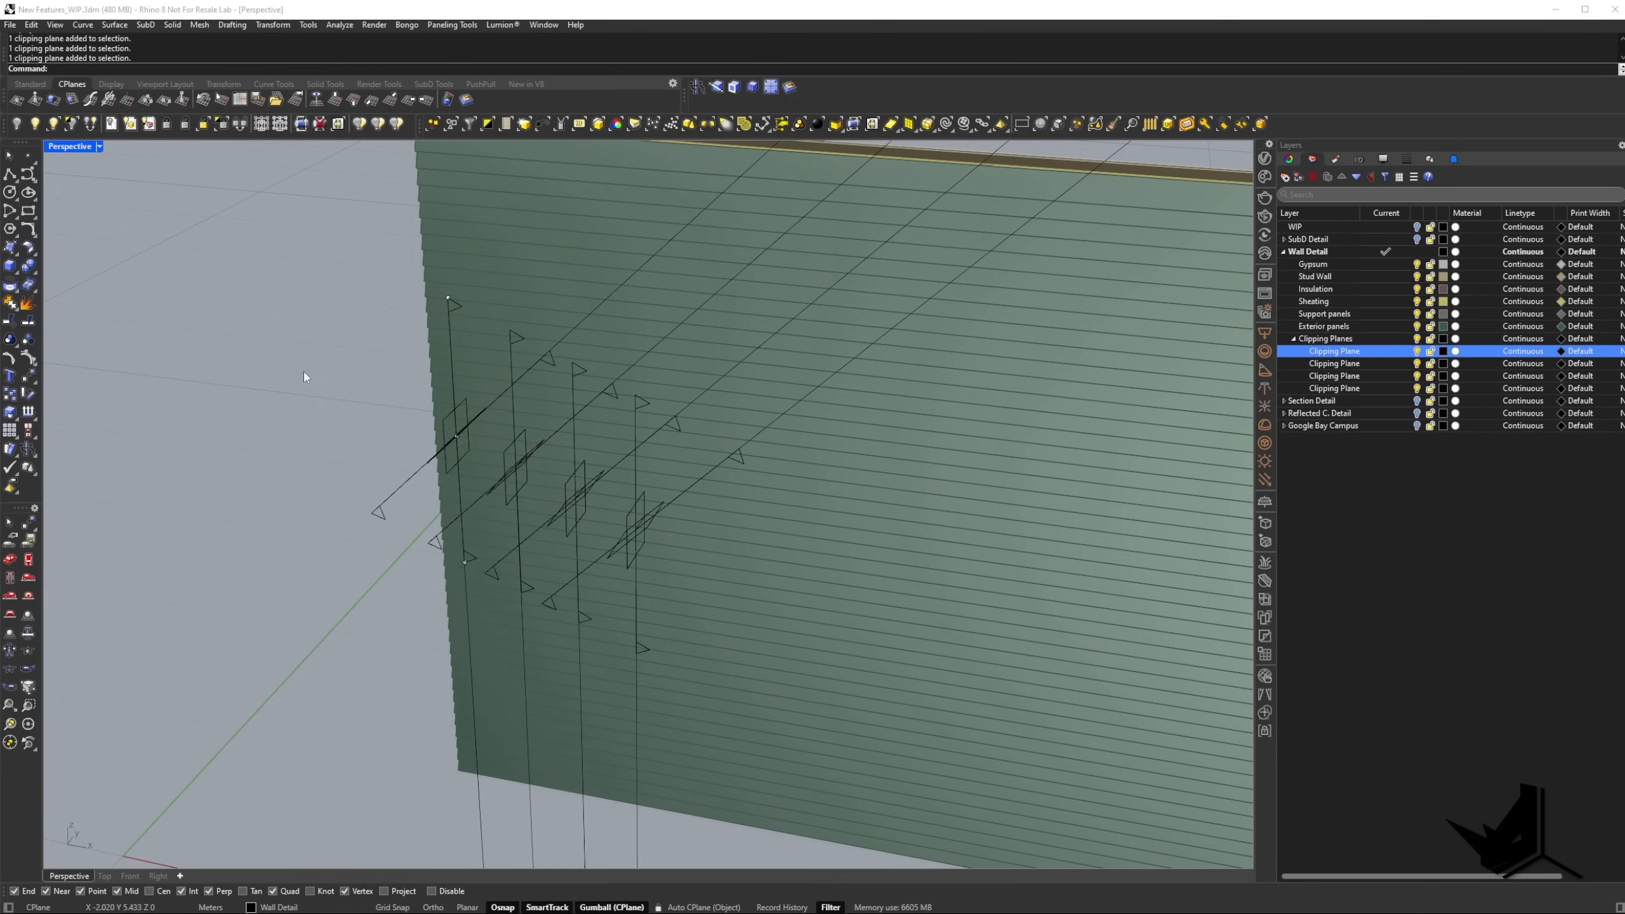
Enable clipping in the Perspective view for both outermost clipping planes, which belong to the Stud Wall layer.
right_drag(454, 437, 393, 386)
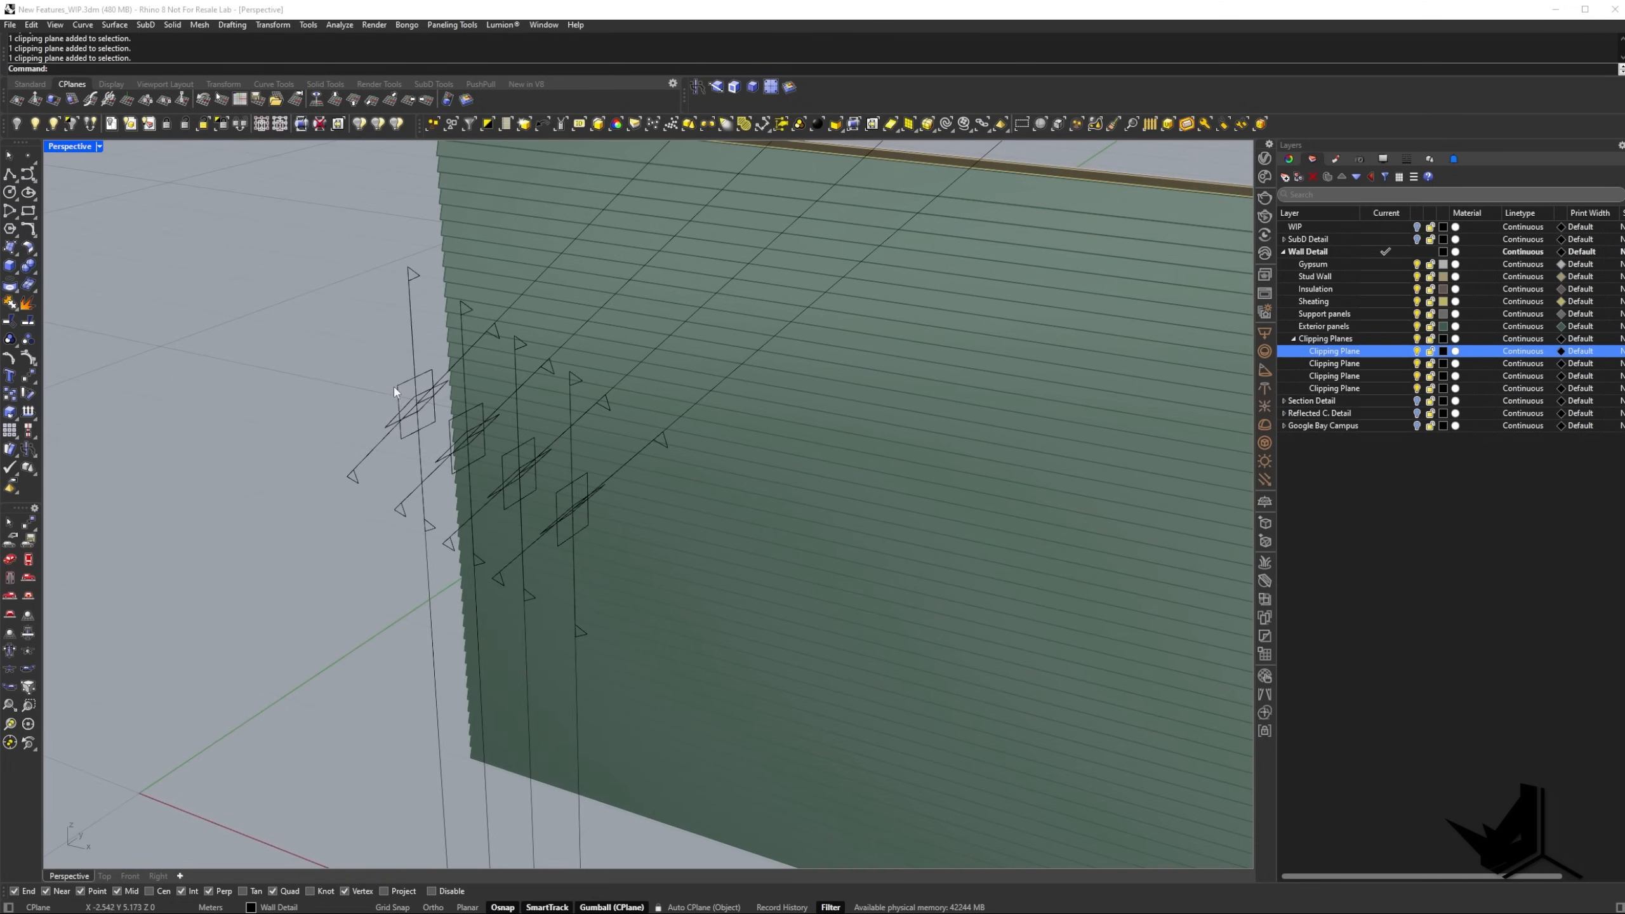
click(394, 385)
scroll(397, 415, up, 2)
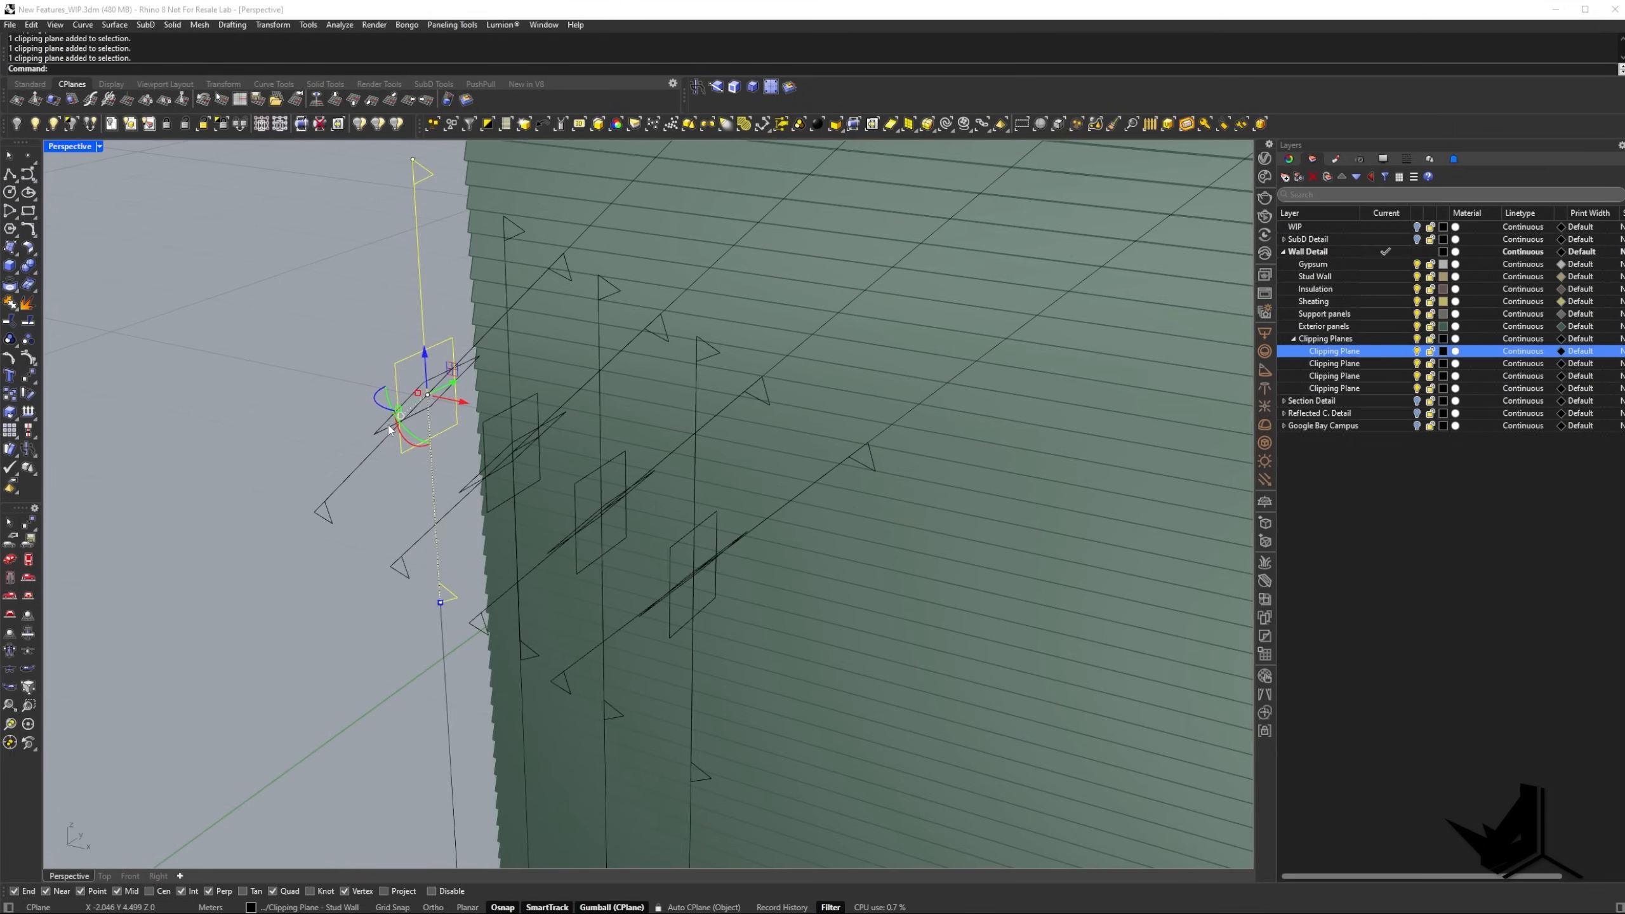
shift+click(384, 430)
click(1312, 158)
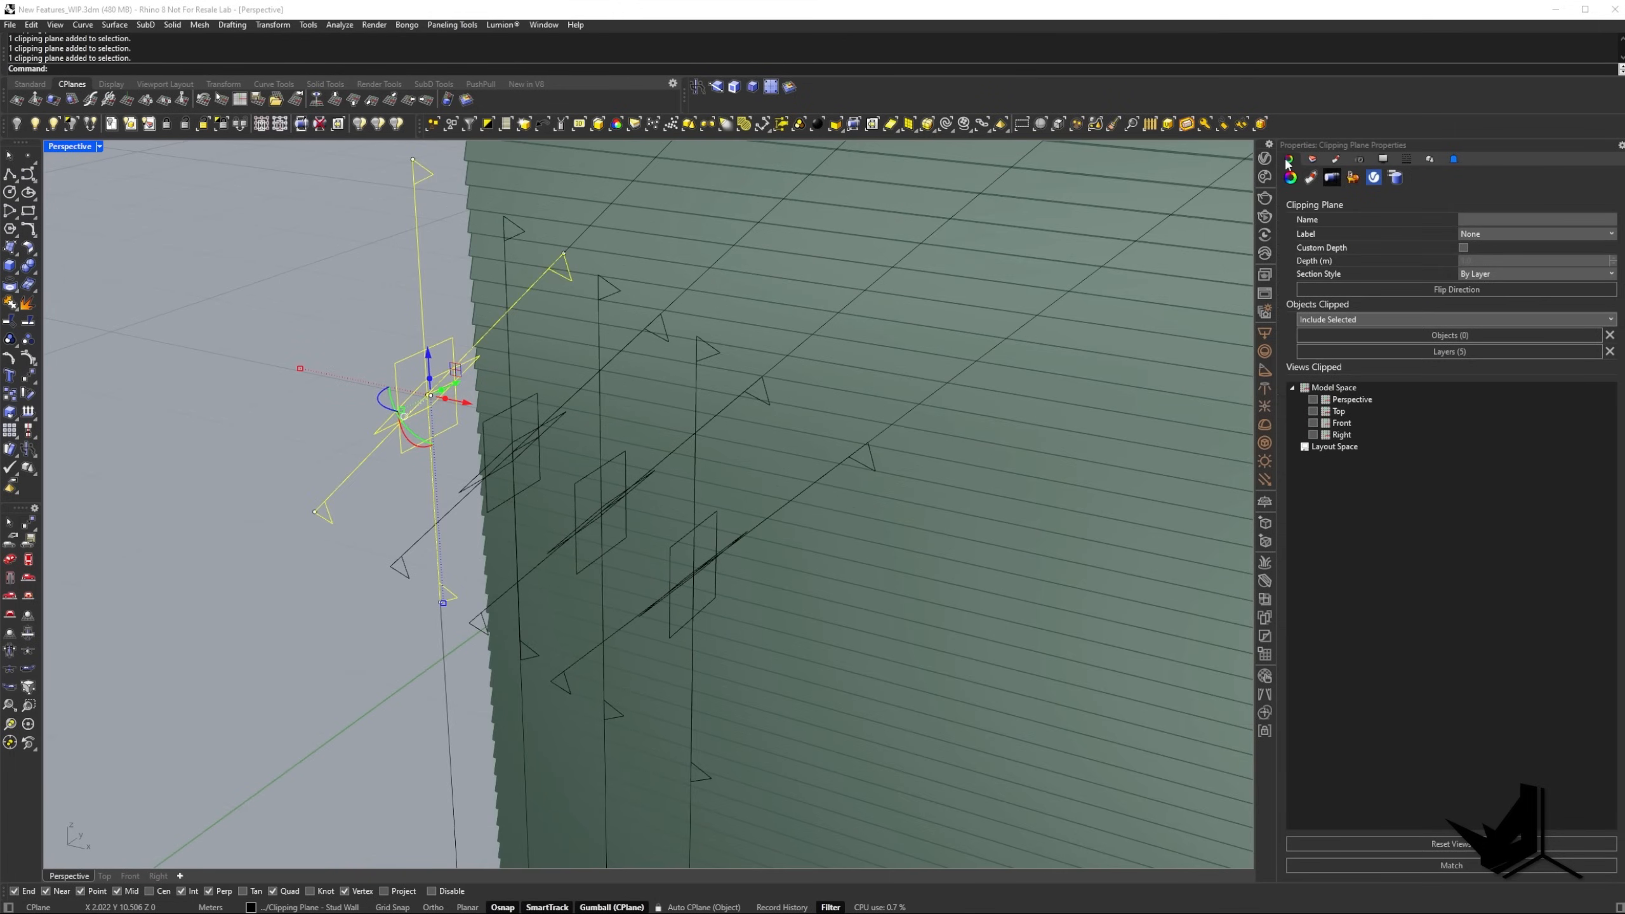
click(1312, 399)
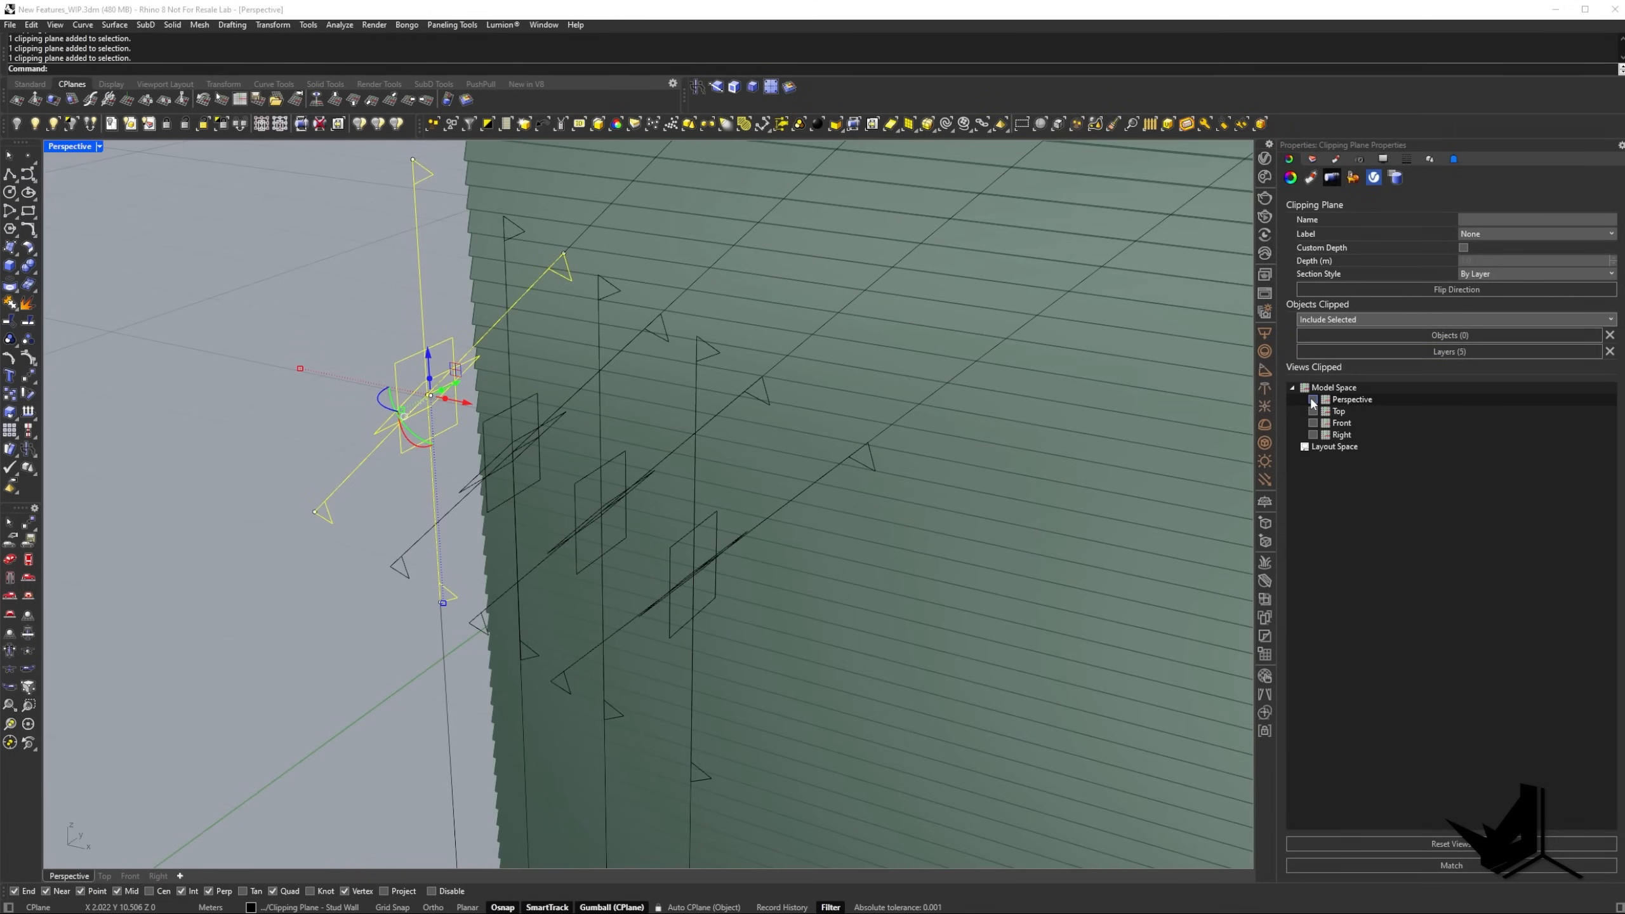
Select the three remaining pairs of clipping planes and enable them all in the Perspective view.
shift+right_drag(618, 374, 601, 336)
click(491, 412)
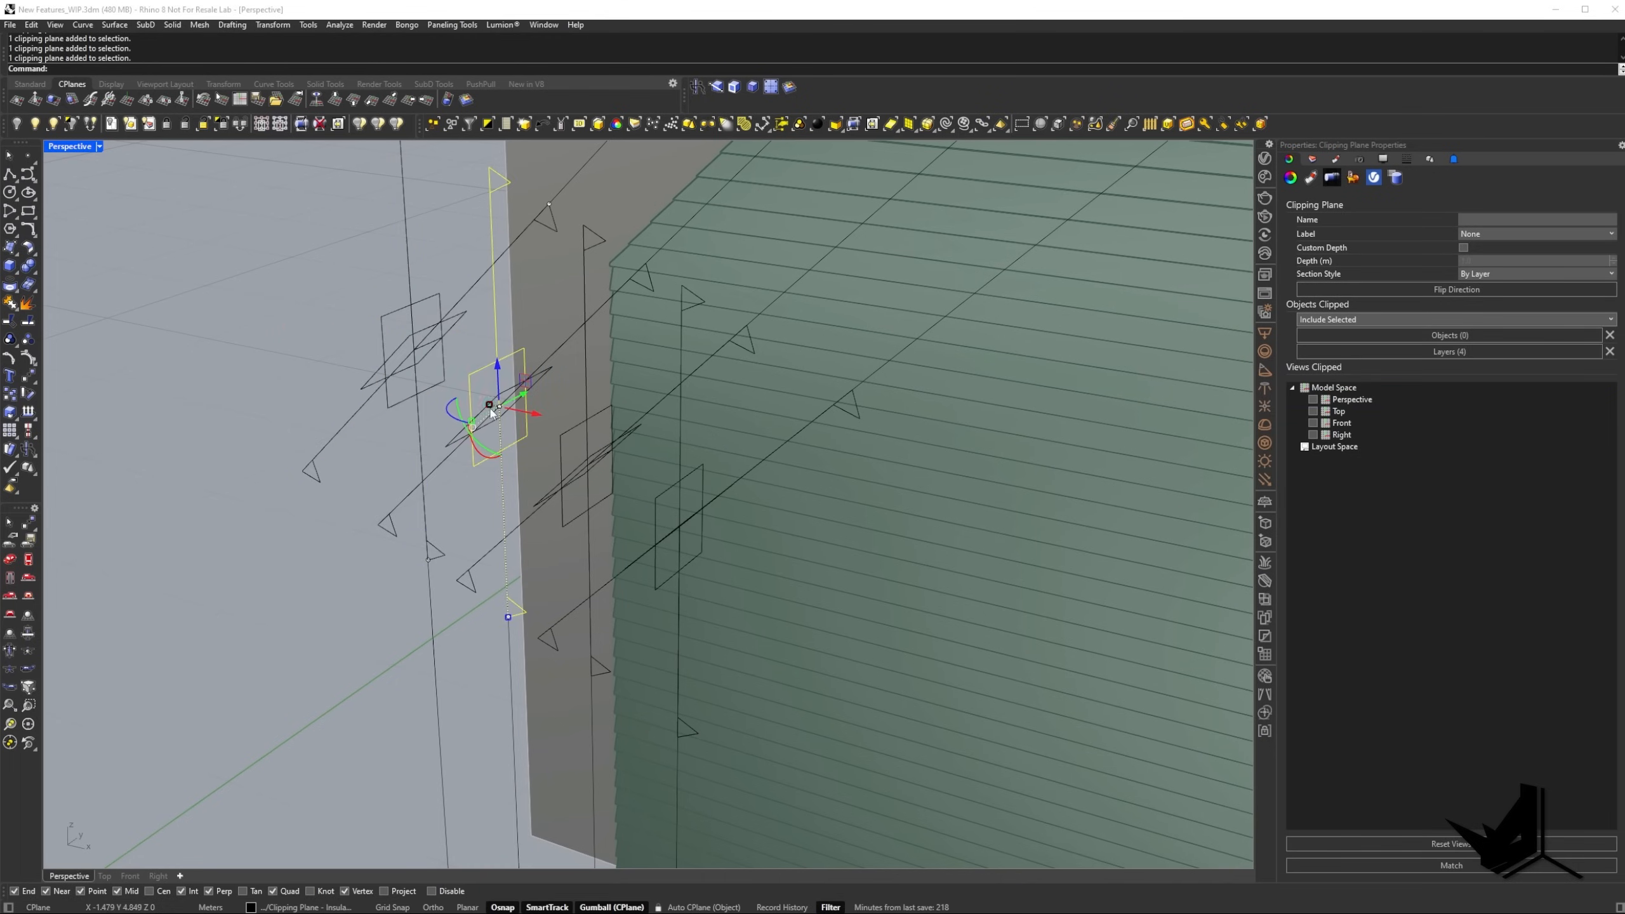
shift+click(466, 441)
shift+click(574, 426)
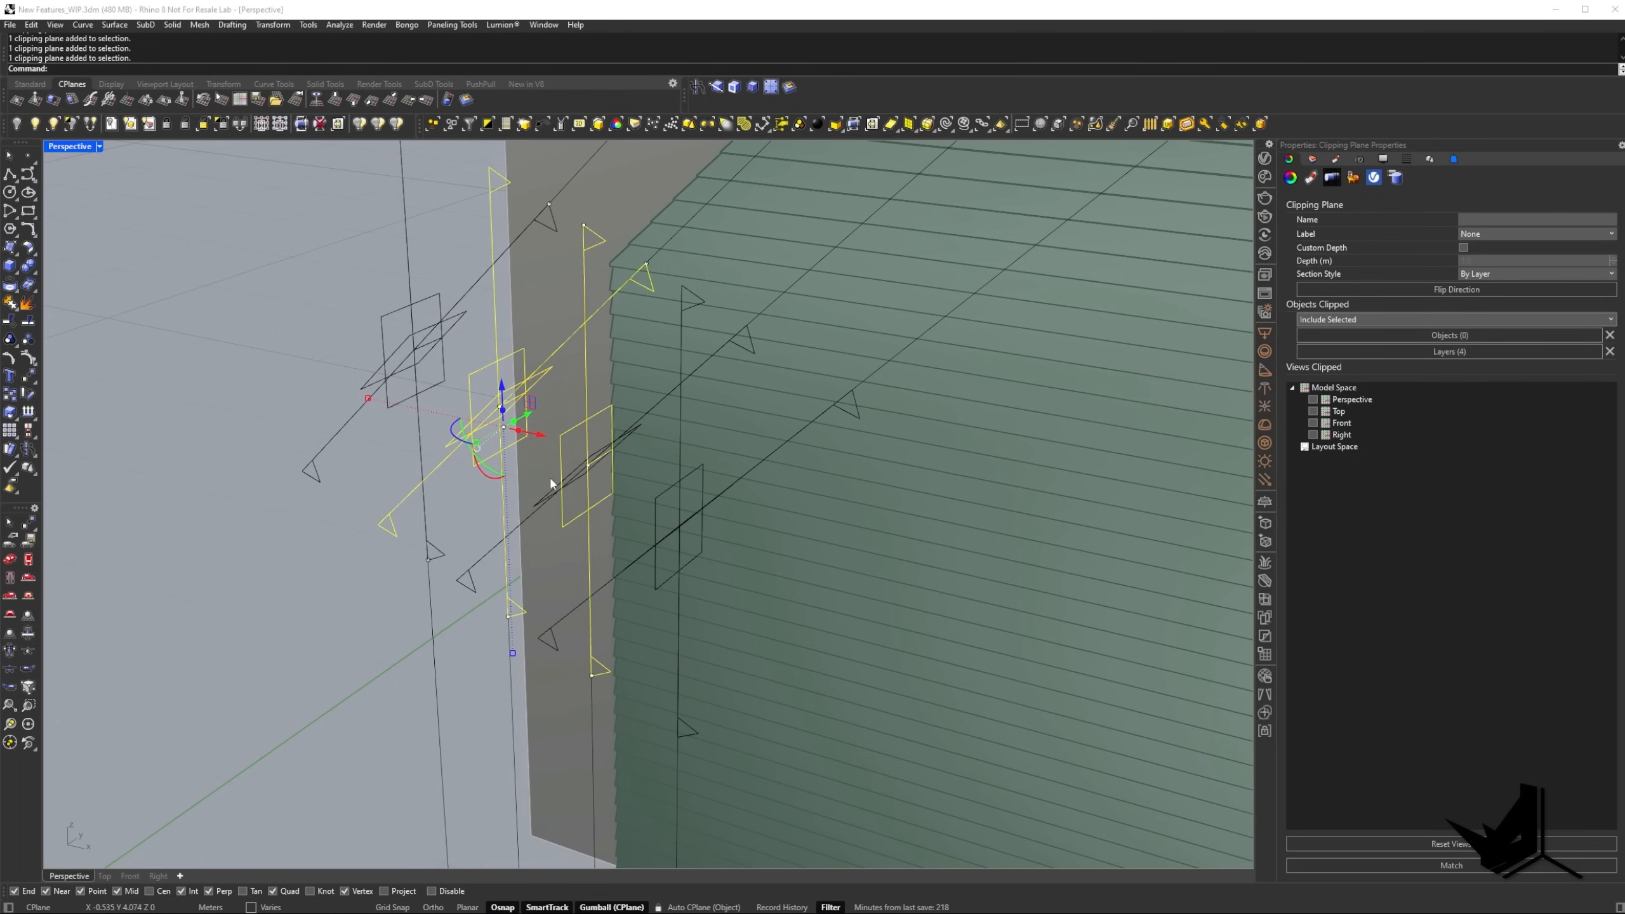
shift+click(548, 491)
shift+click(663, 494)
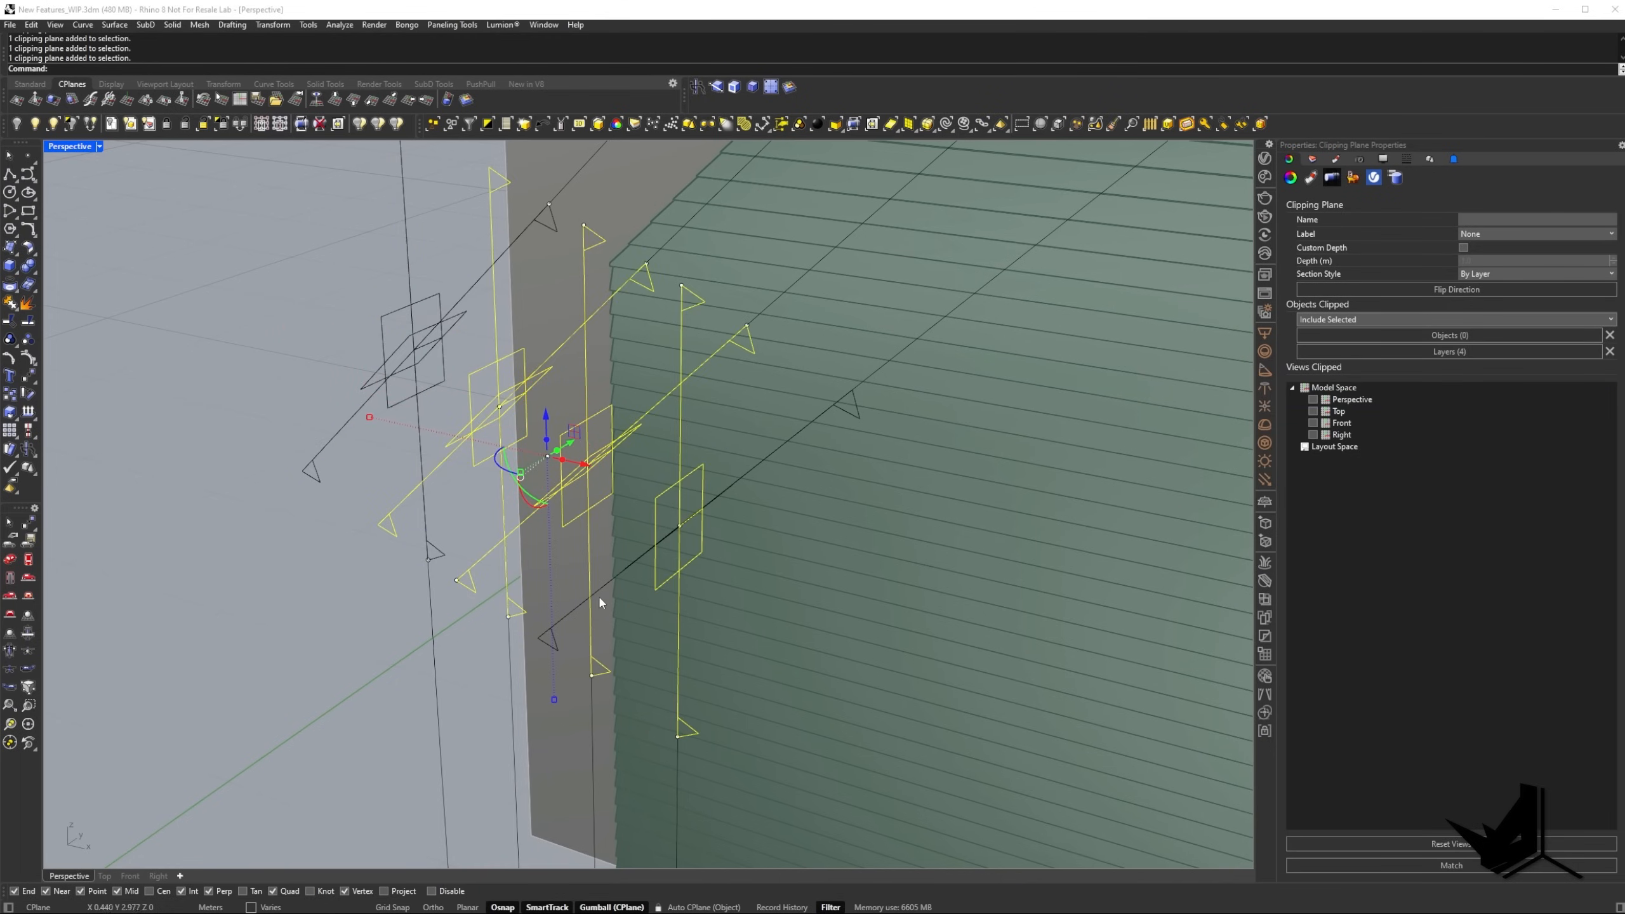
shift+click(599, 590)
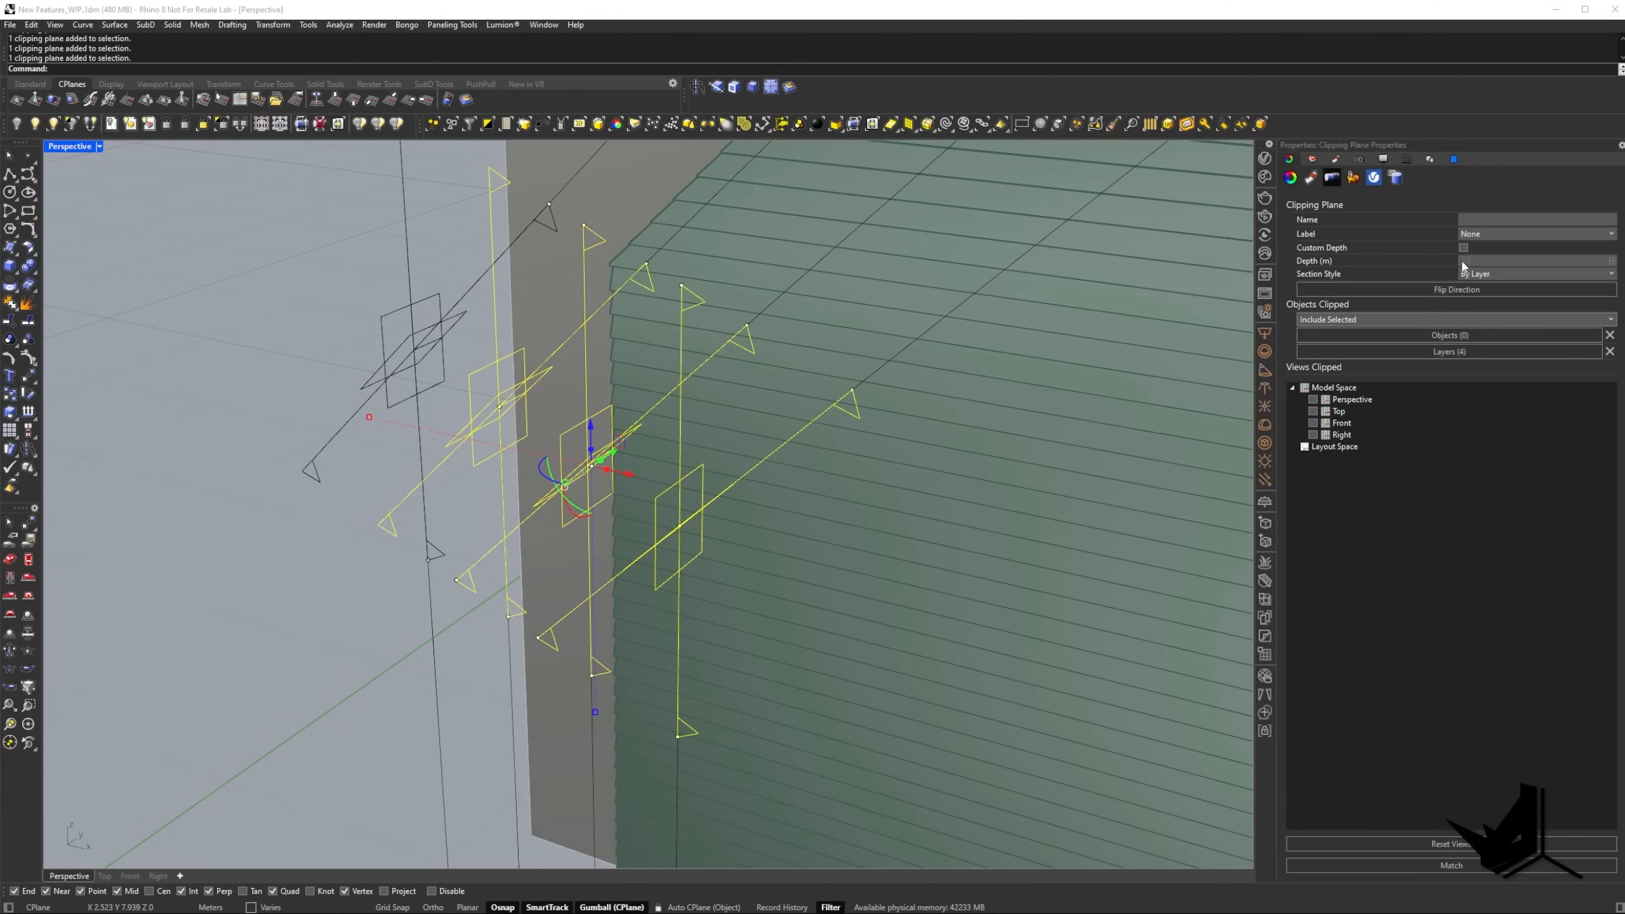
click(1313, 399)
click(1313, 399)
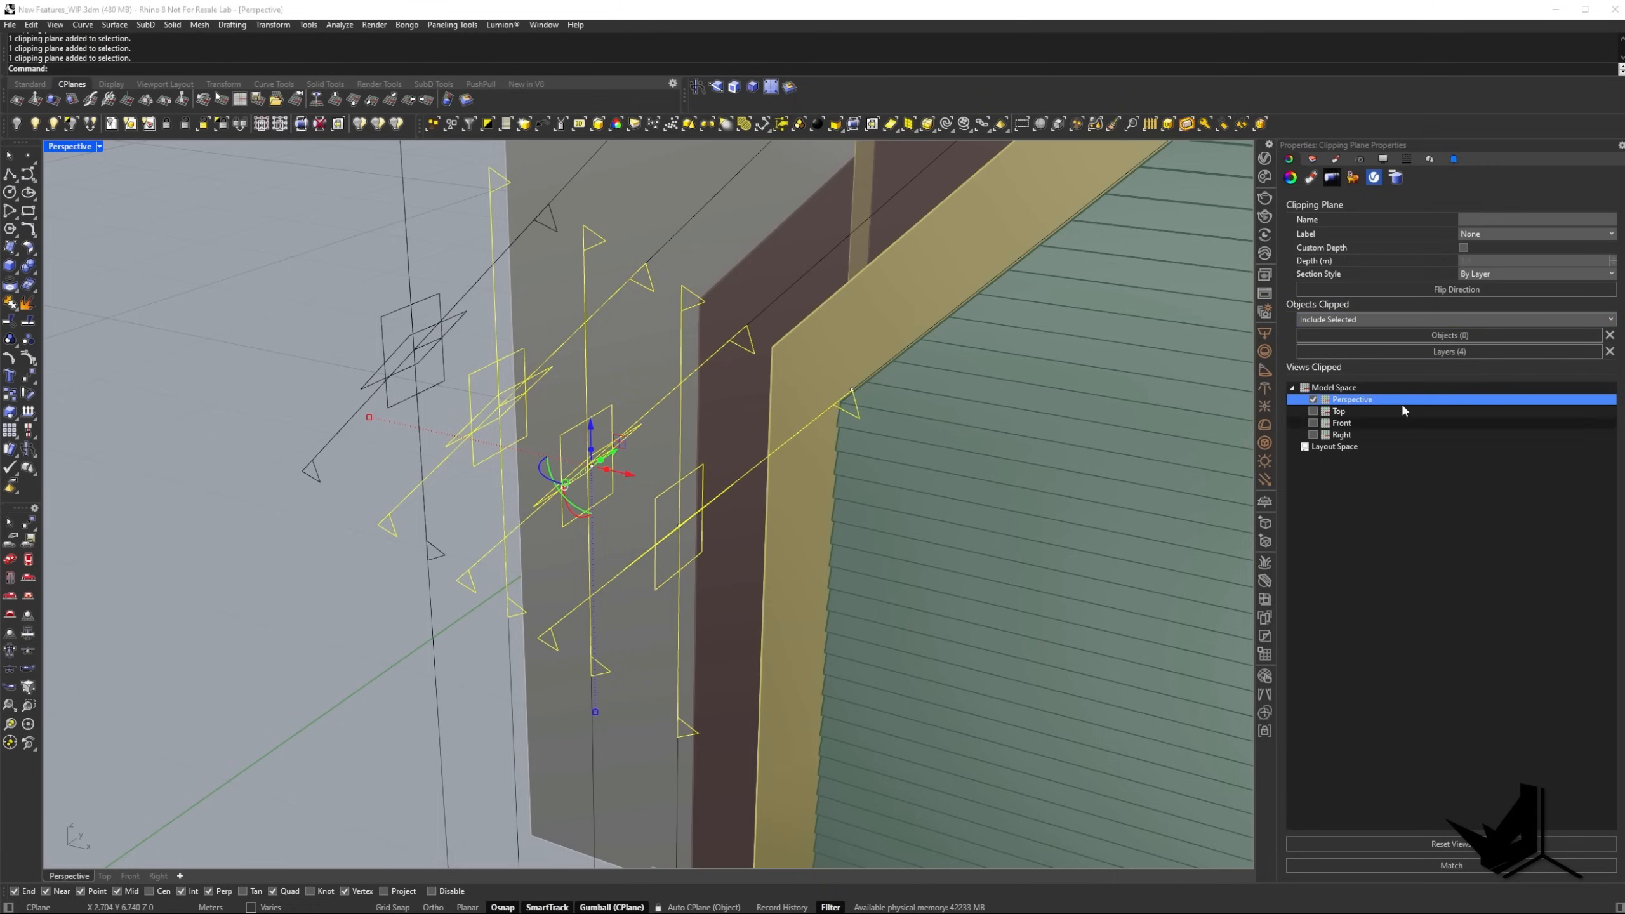
Deselect the clipping planes and examine the stepped, clipped wall layers from several angles.
scroll(322, 378, down, 8)
right_drag(551, 336, 704, 453)
key(Escape)
scroll(605, 435, up, 6)
scroll(614, 422, down, 4)
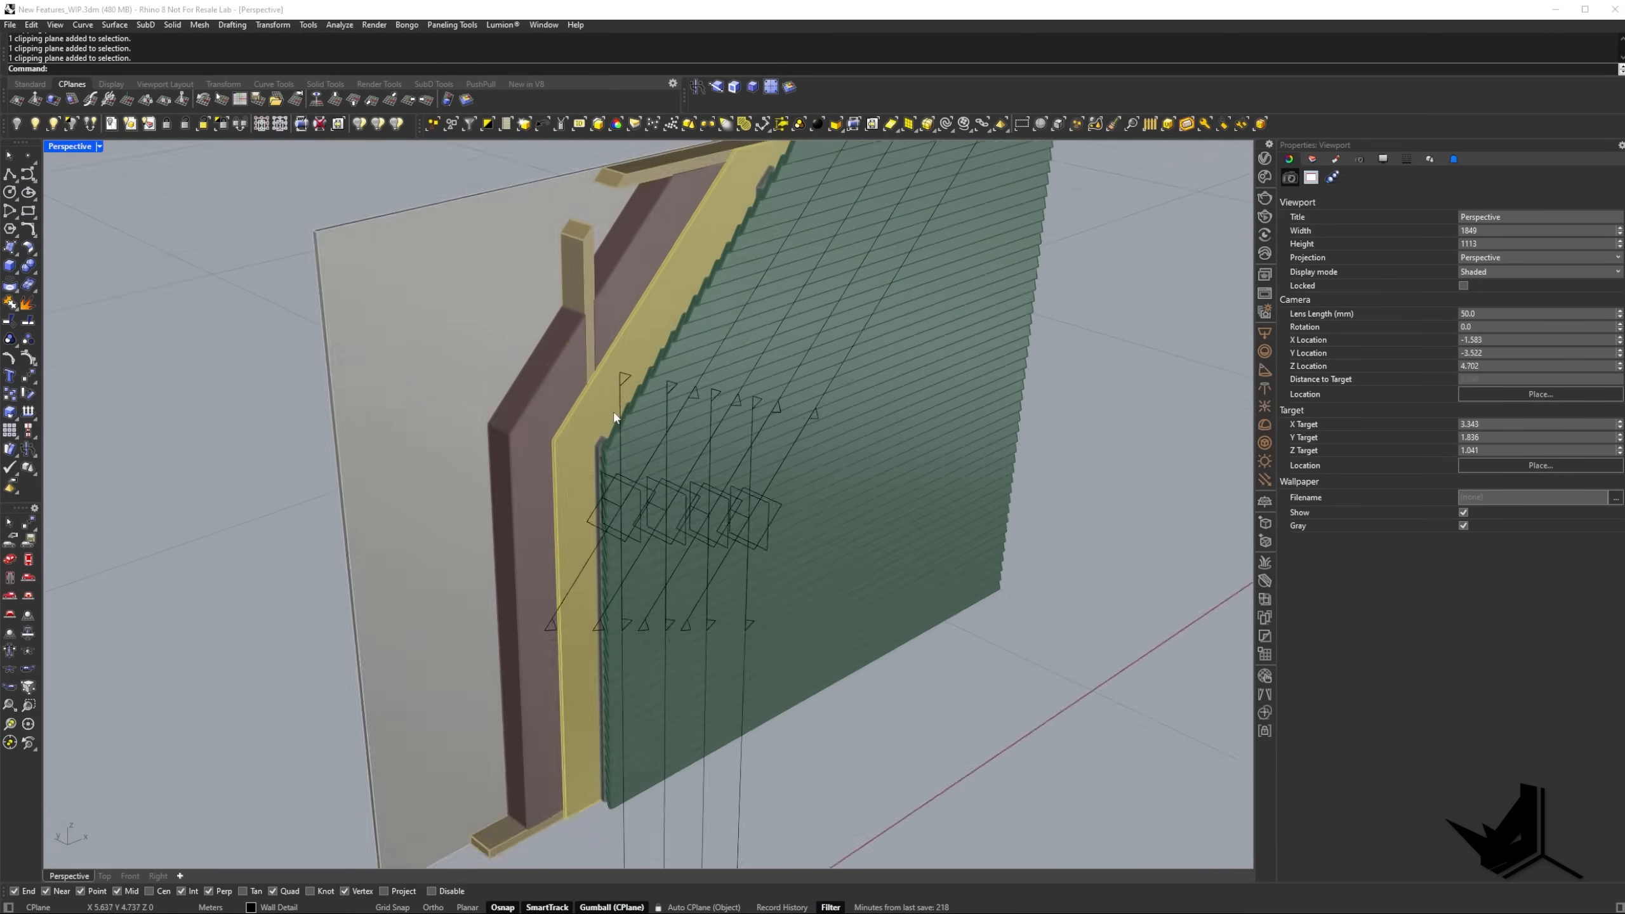
right_drag(617, 420, 793, 374)
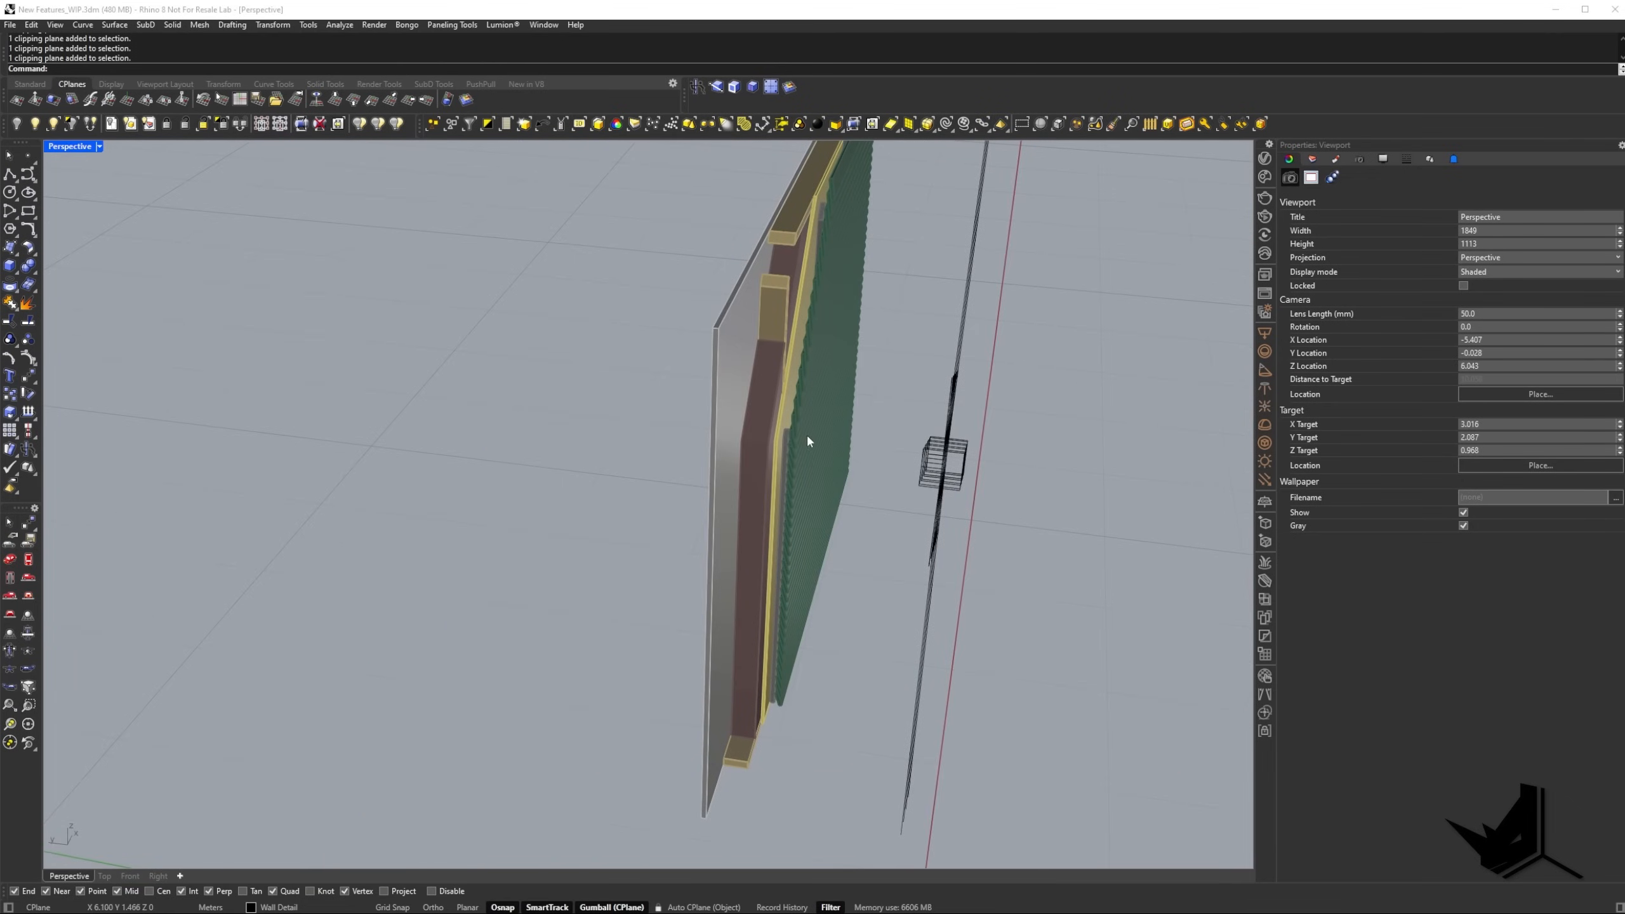
right_drag(807, 441, 739, 454)
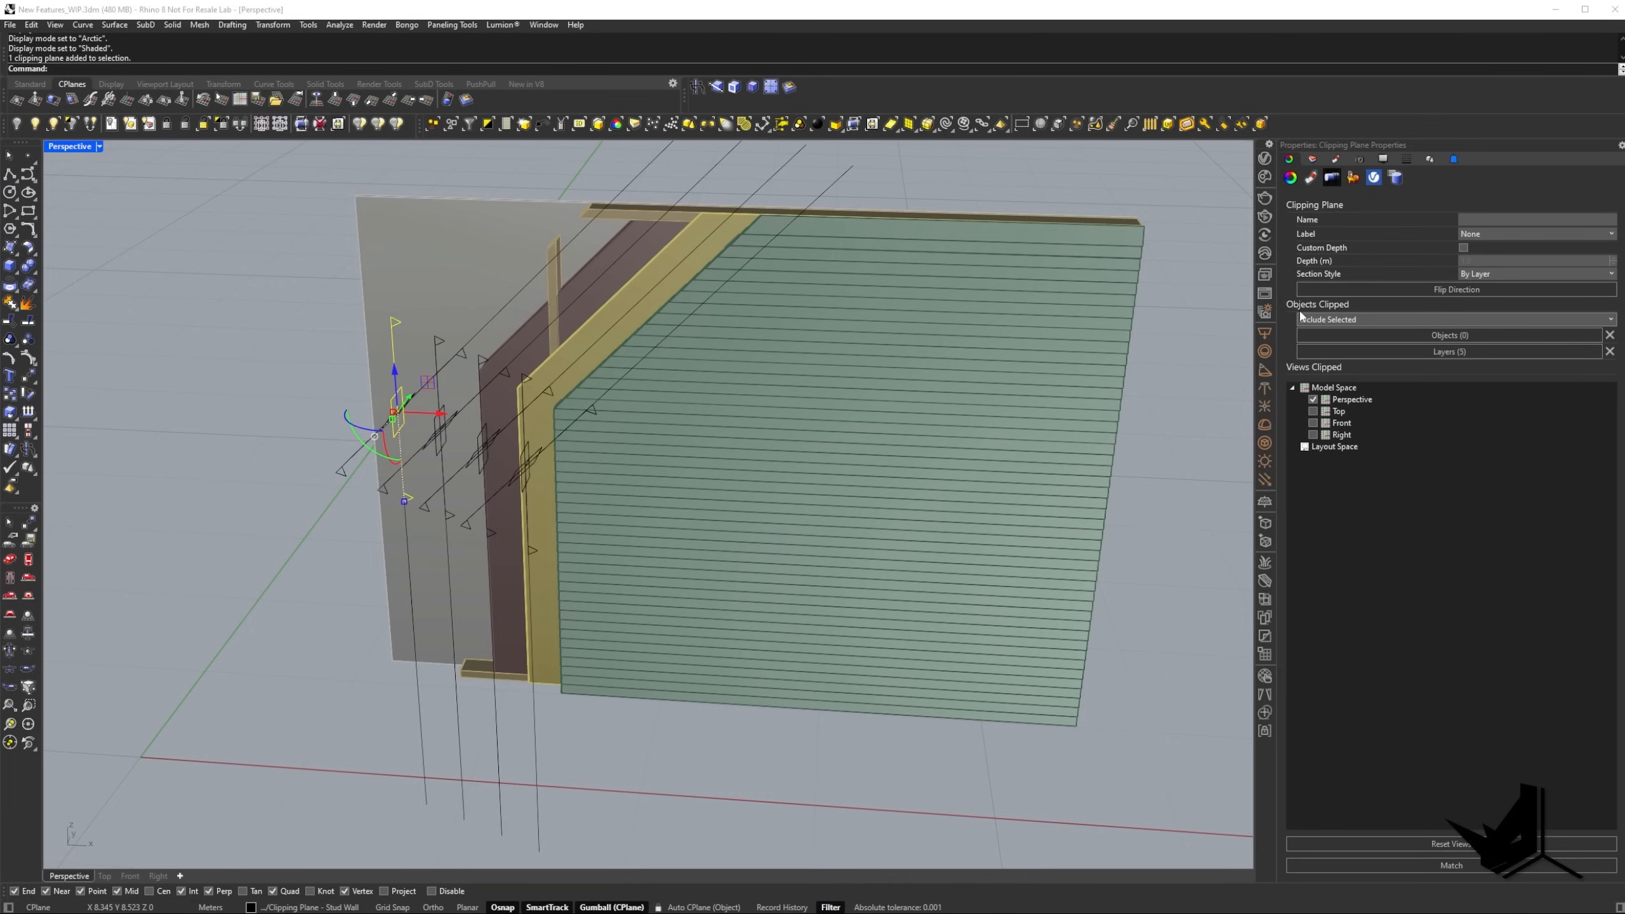
Review the Objects Clipped options of the outermost clipping plane, keeping Include Selected.
click(1382, 322)
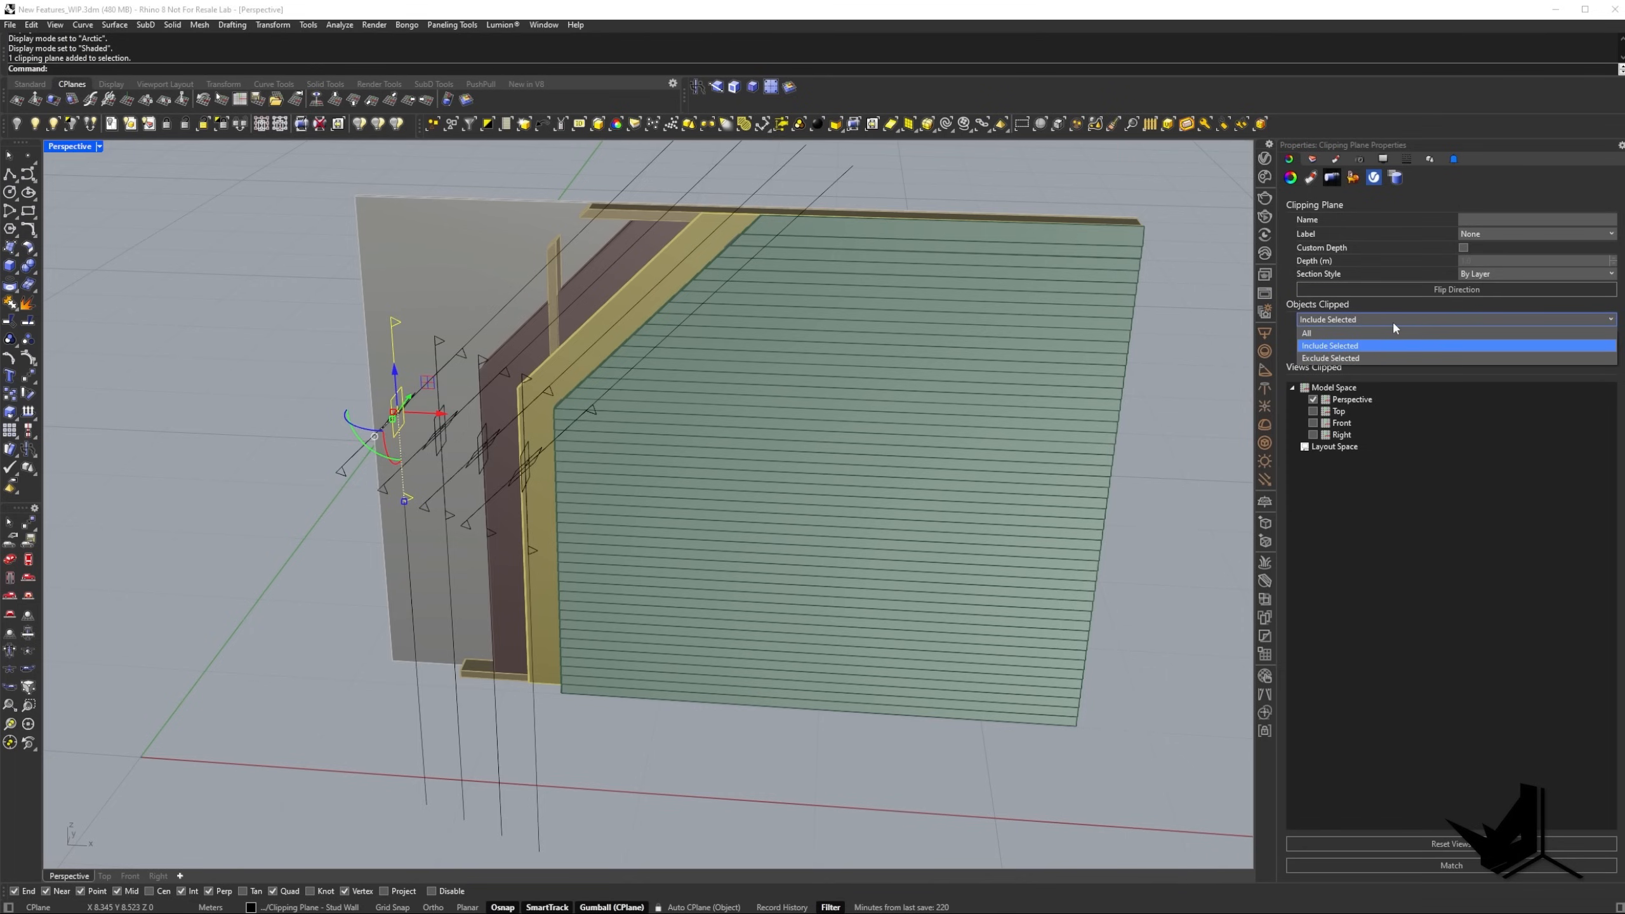
click(1394, 327)
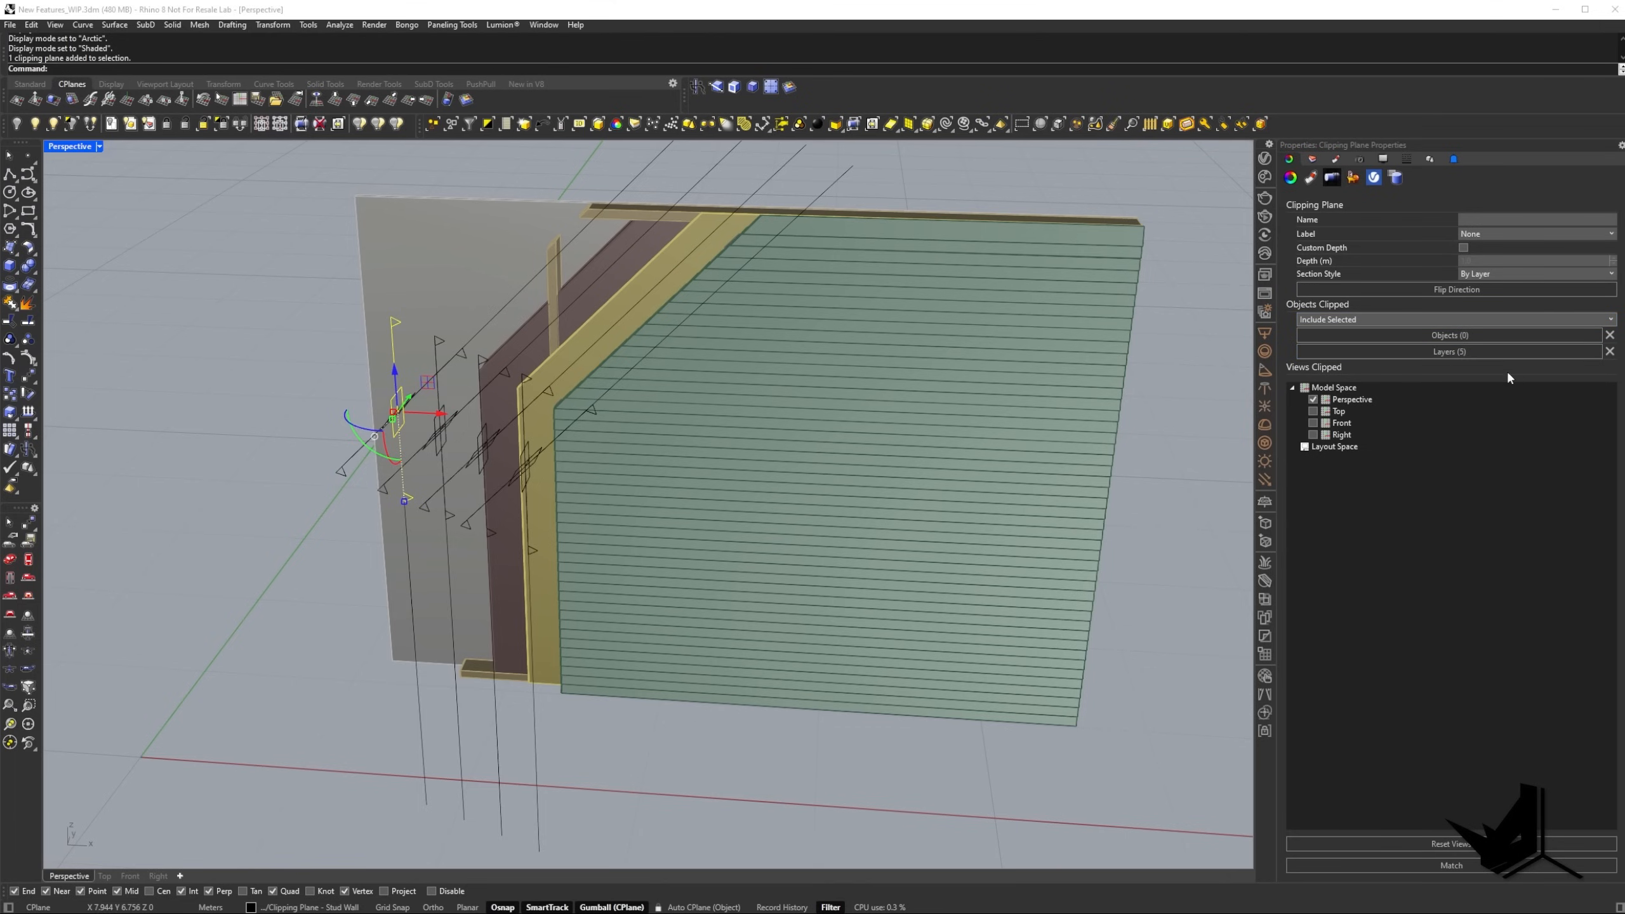
right_drag(728, 371, 770, 368)
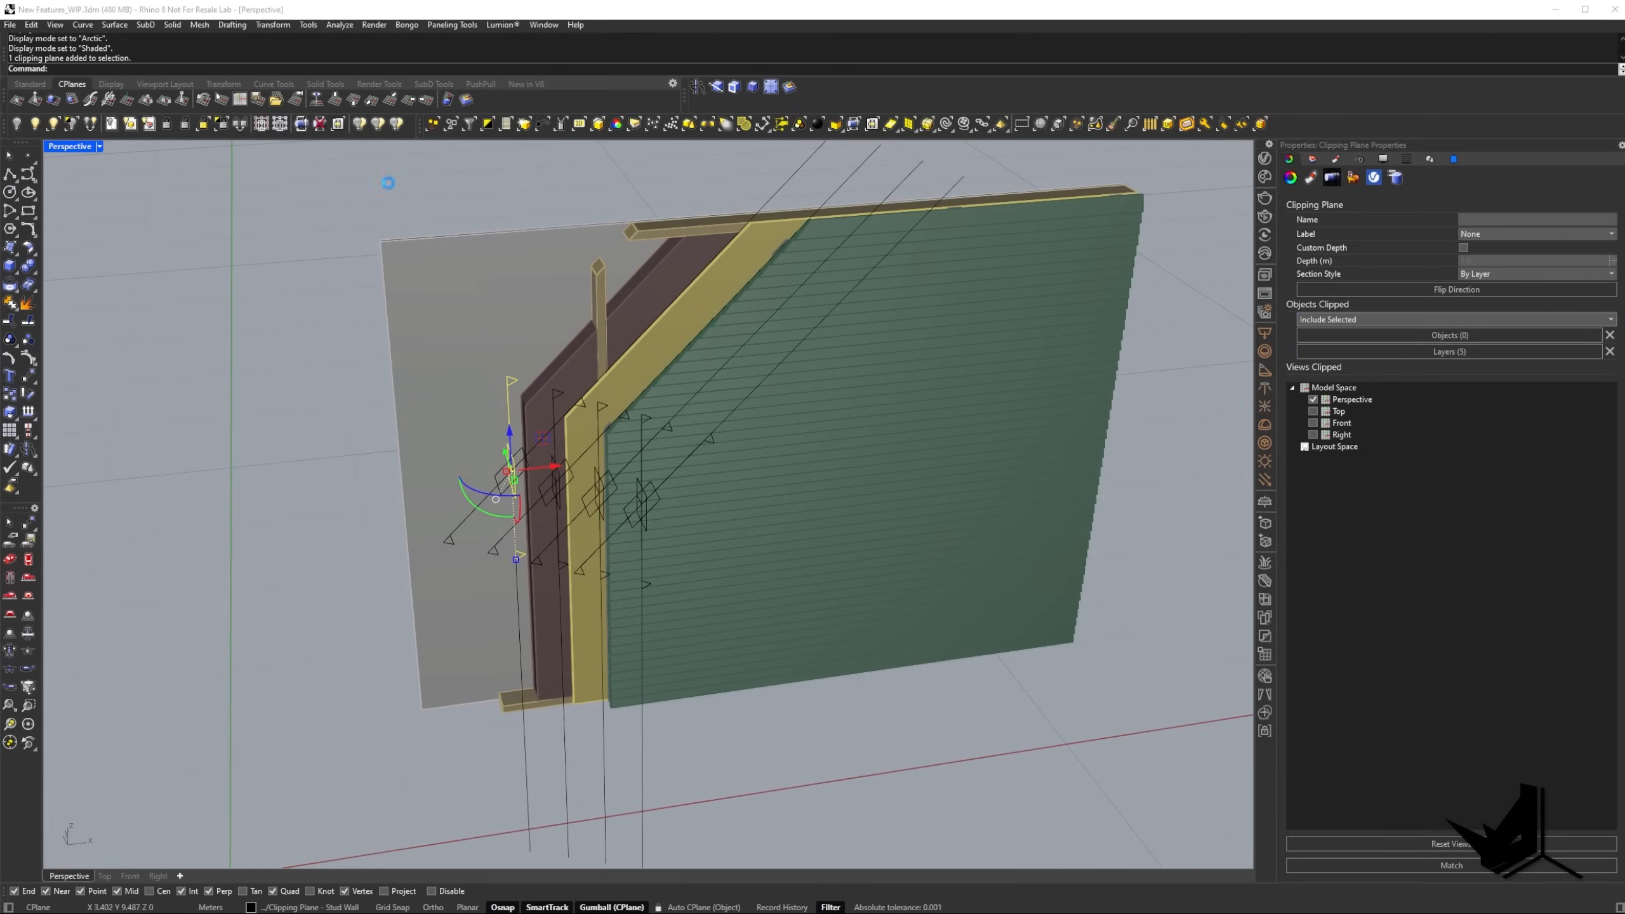
Capture the wall area of the screen, mark its layers with red handwritten numbers, and discard the capture.
key(Print)
drag(195, 116, 1081, 763)
mouse_move(720, 329)
mouse_down()
mouse_move(724, 308)
mouse_move(676, 281)
mouse_up()
drag(612, 280, 605, 291)
drag(604, 282, 623, 275)
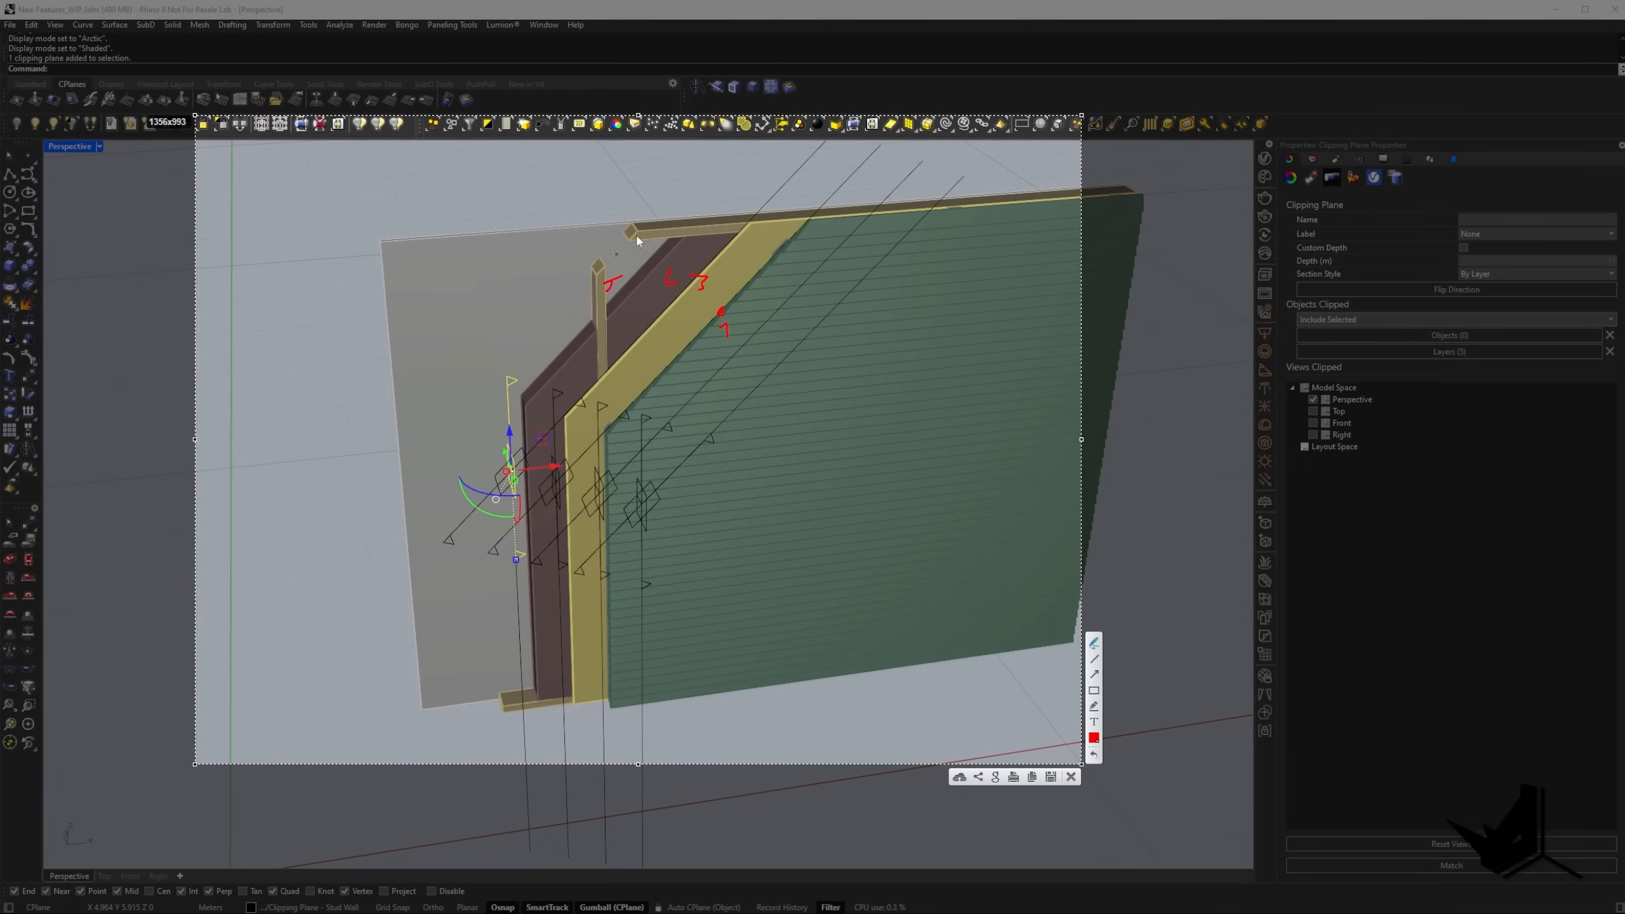
mouse_move(401, 224)
mouse_down()
mouse_move(383, 237)
mouse_move(395, 224)
mouse_up()
key(Escape)
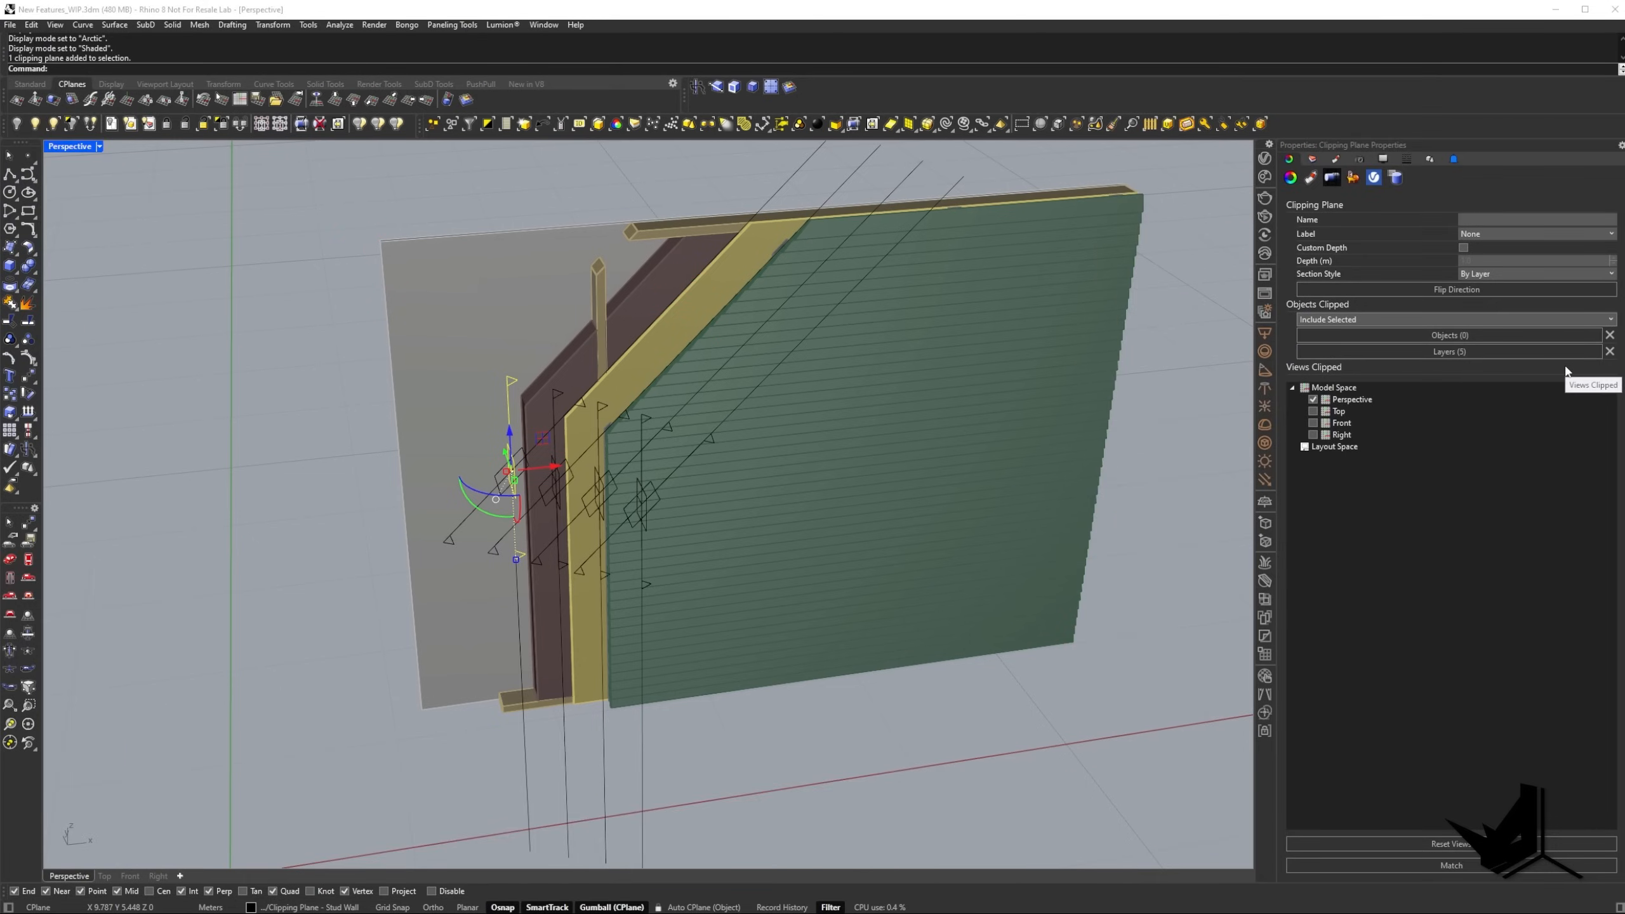
Review the list of layers available to the outermost clipping plane and cancel without changing the selection.
click(1454, 351)
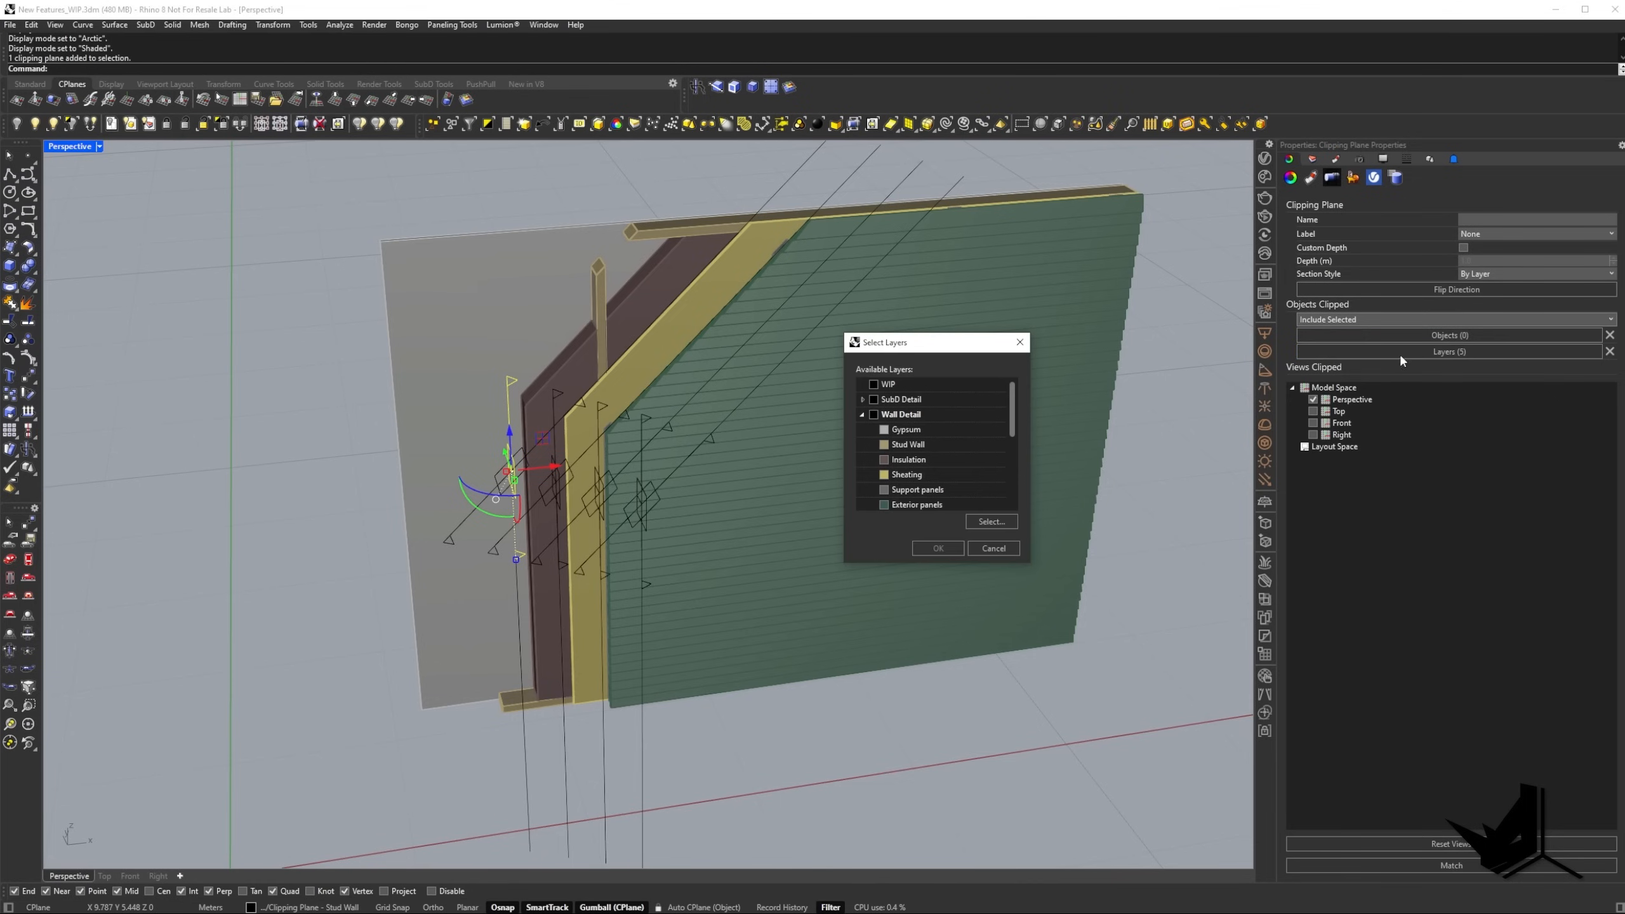
mouse_move(1014, 410)
mouse_down()
mouse_move(1014, 461)
mouse_move(1016, 402)
mouse_up()
click(1010, 548)
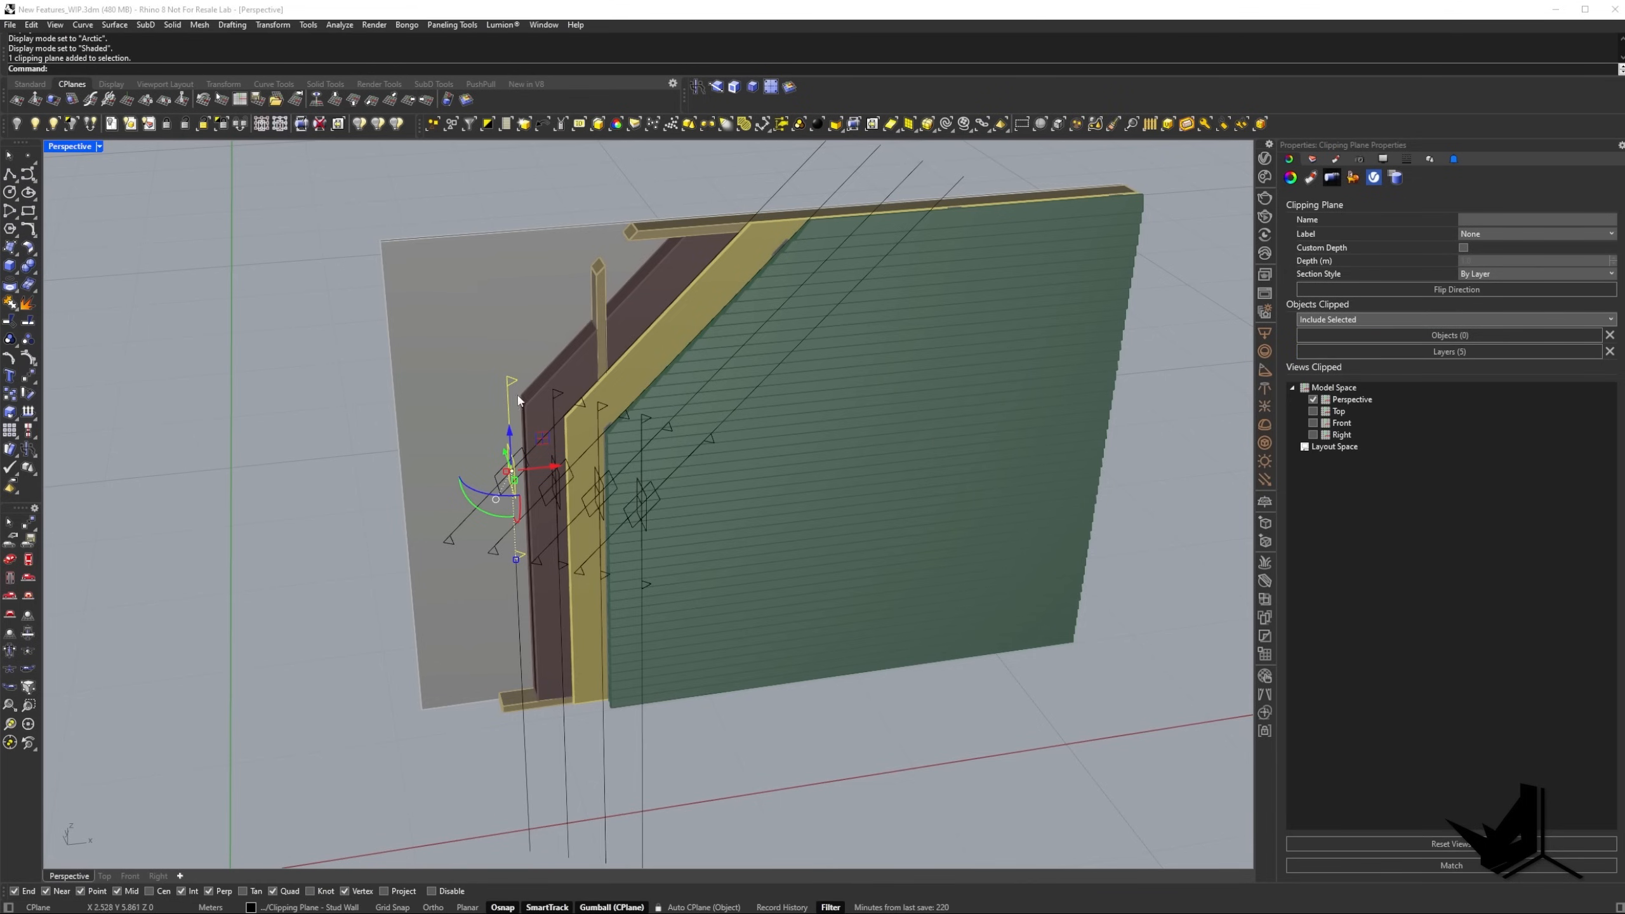
Select both outermost stud-wall clipping planes and clear their list of clipped layers.
right_drag(518, 400, 363, 343)
scroll(491, 359, up, 2)
key(Escape)
click(400, 380)
key(Escape)
click(348, 322)
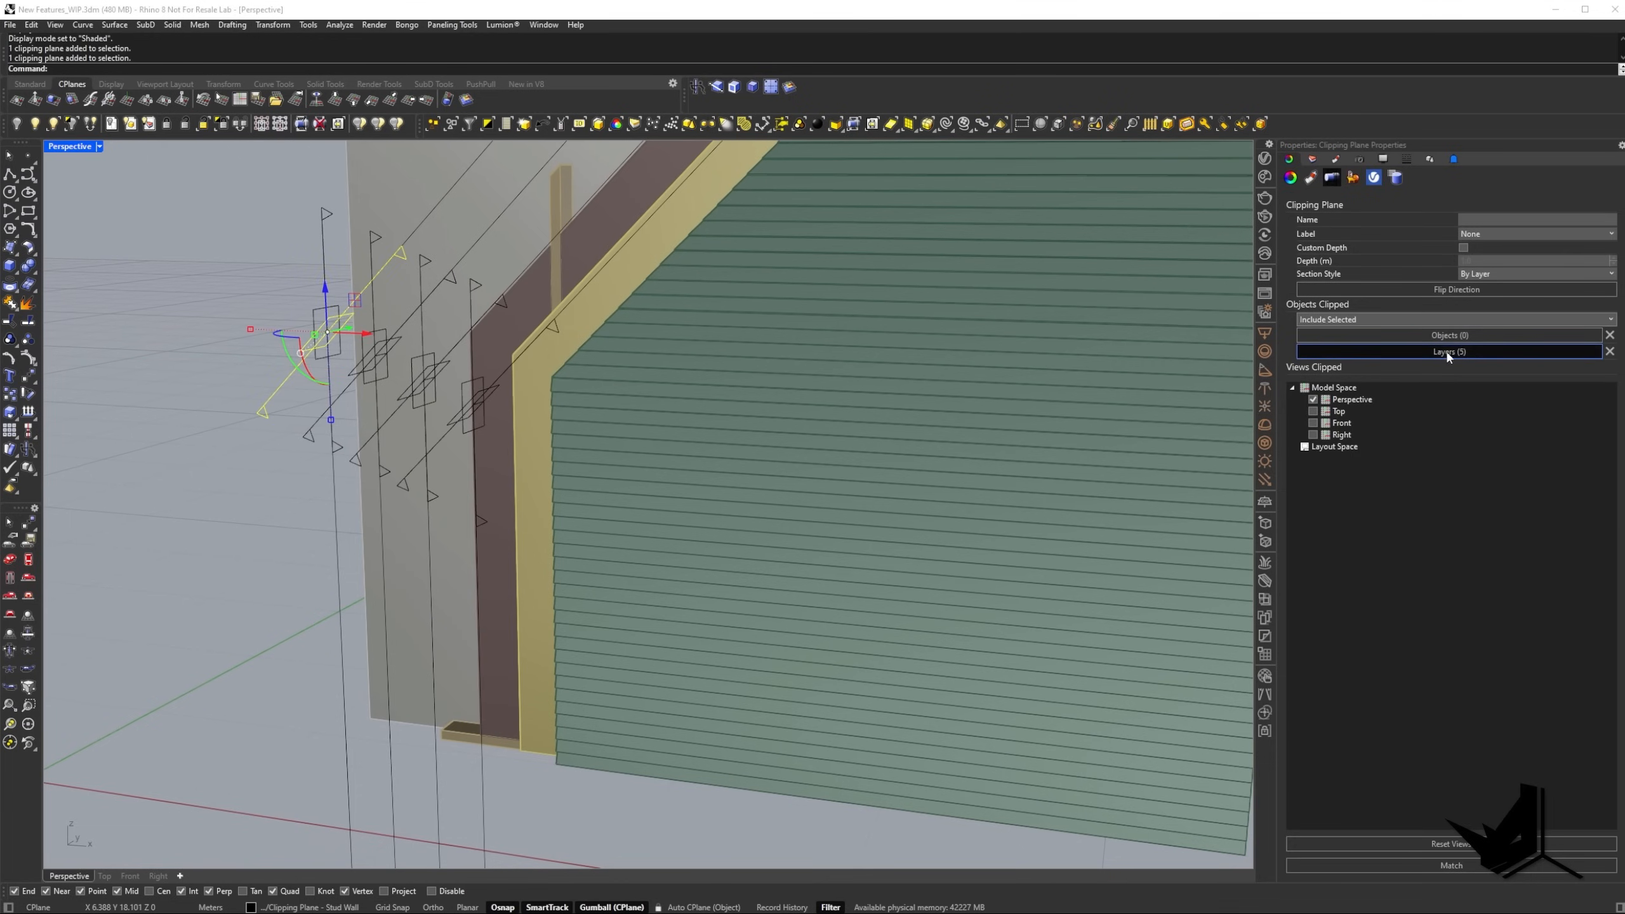
mouse_move(373, 362)
right_down()
mouse_move(407, 370)
mouse_move(384, 356)
right_up()
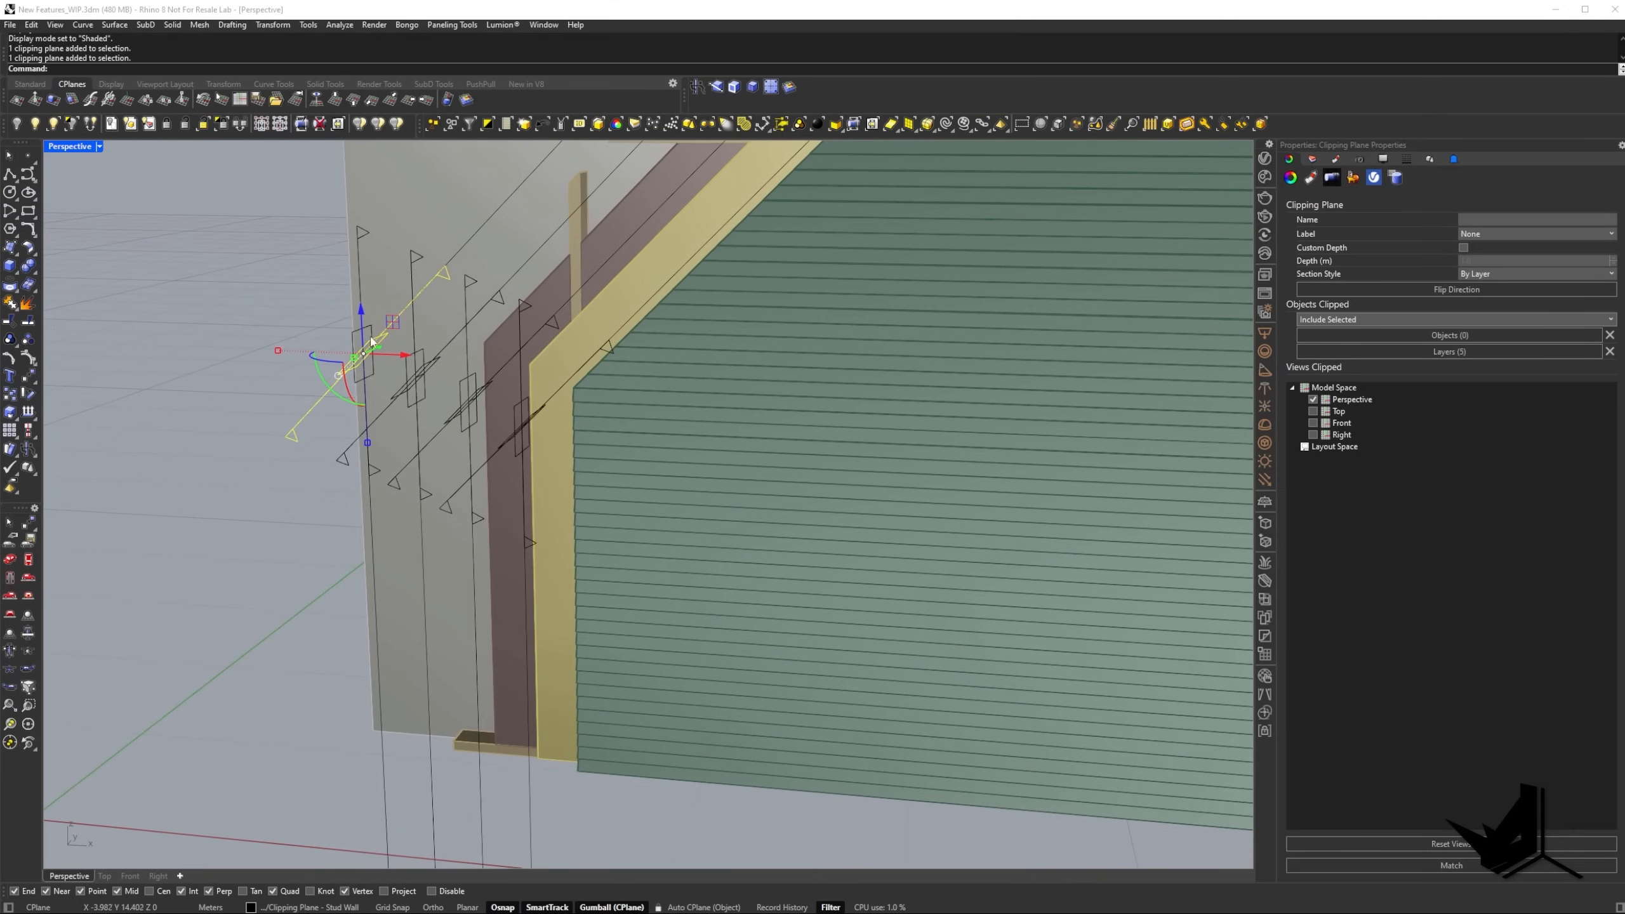
shift+click(354, 339)
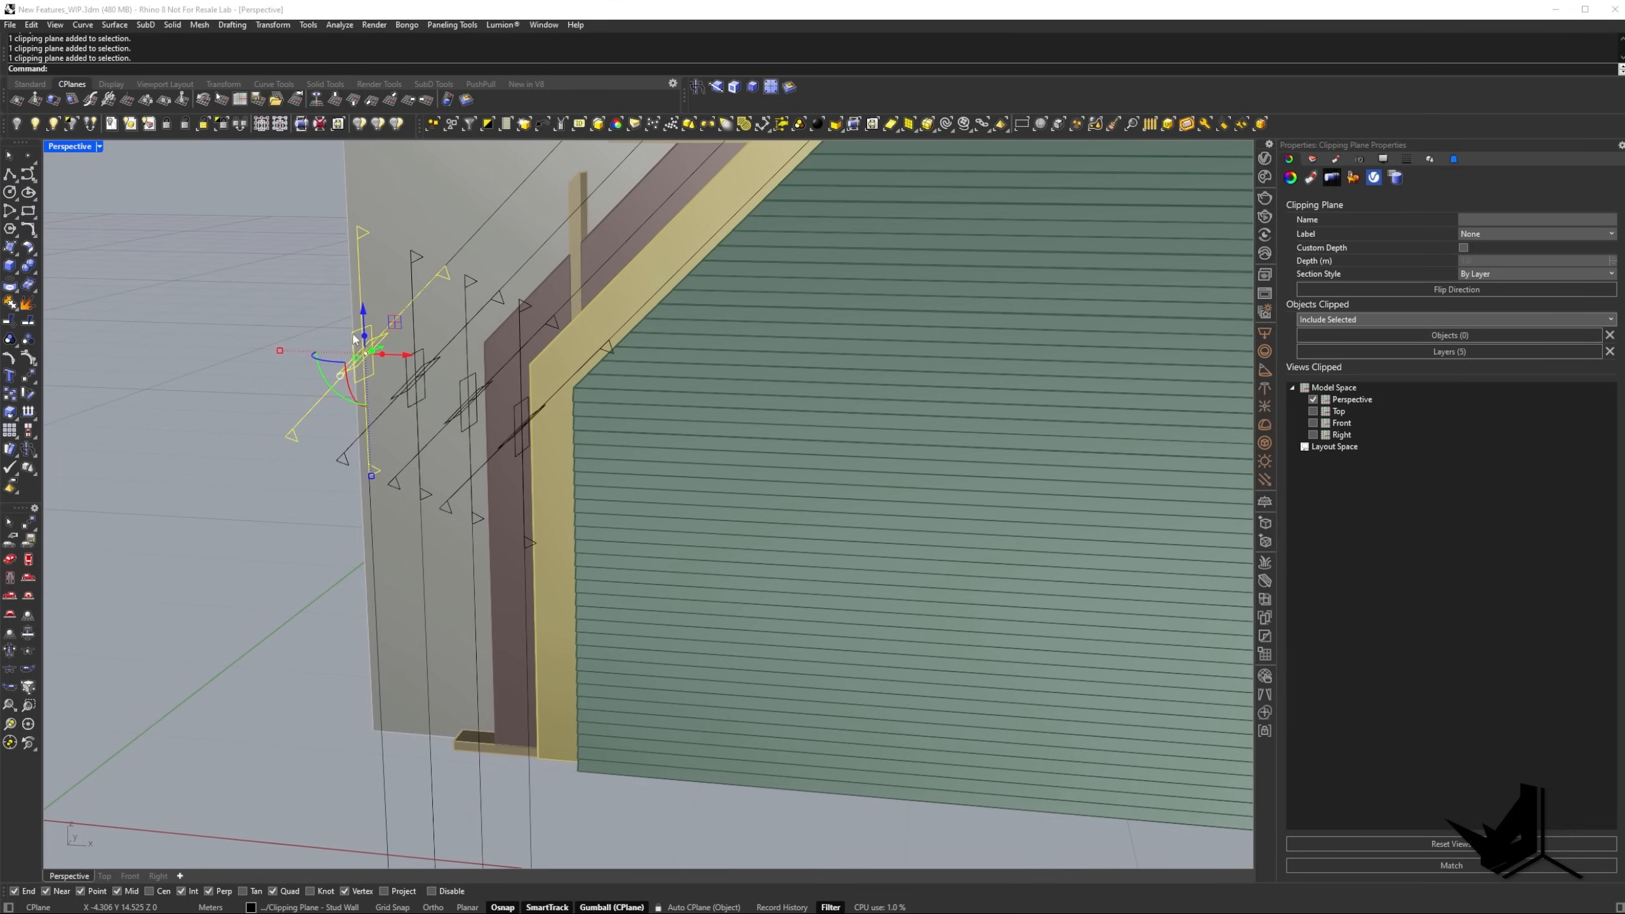
click(1611, 355)
right_drag(534, 313, 567, 412)
click(305, 338)
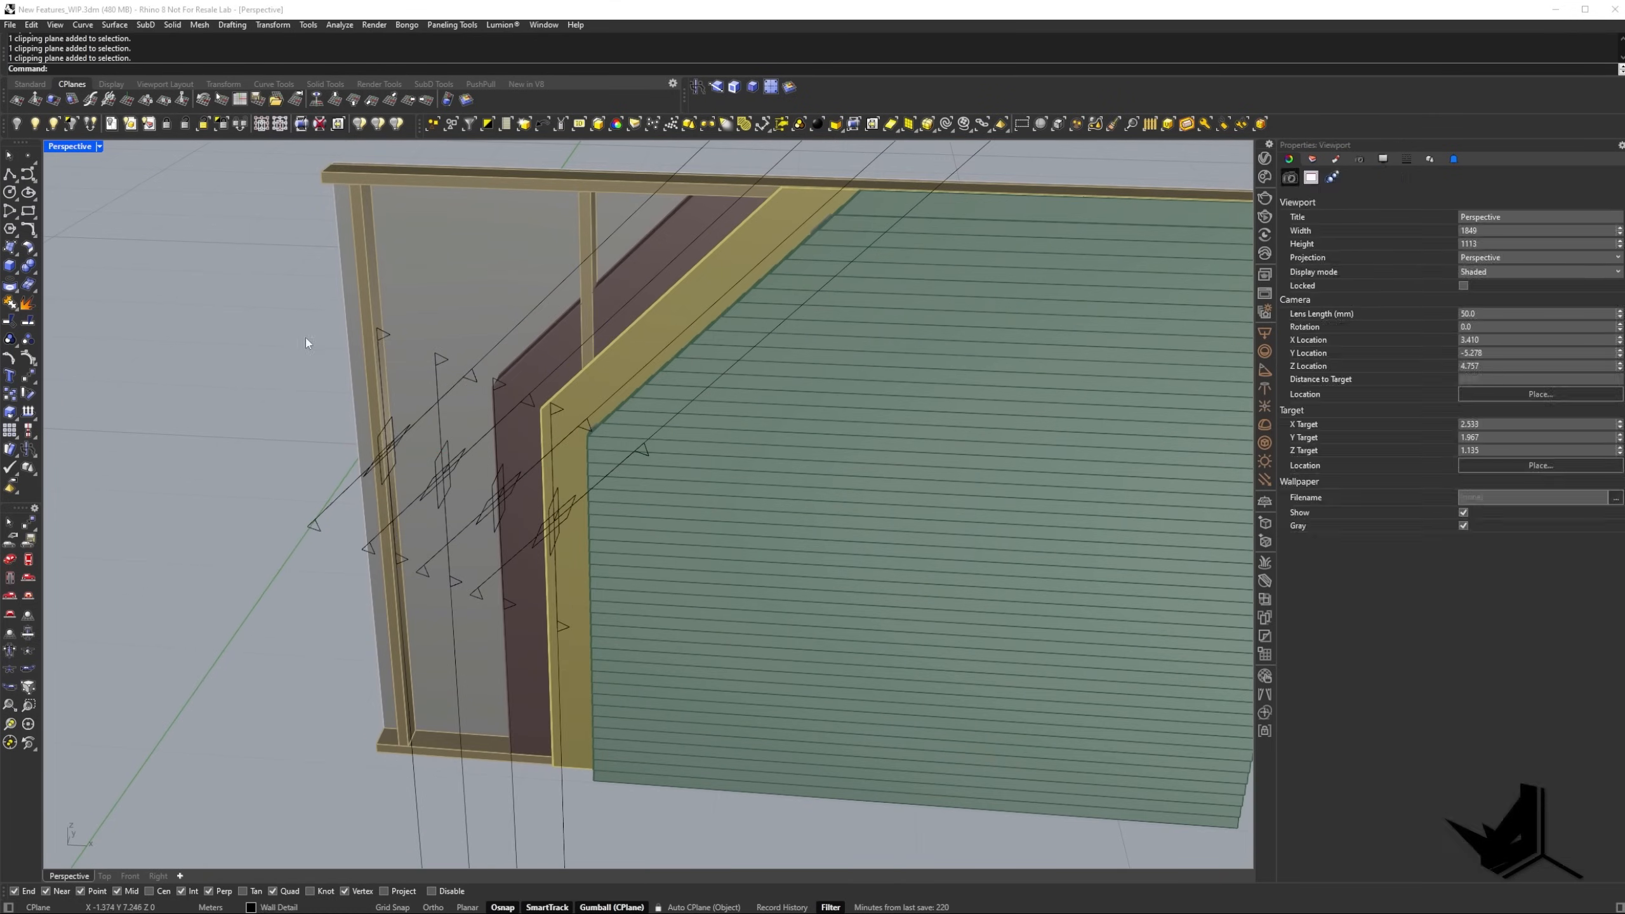
Set the diagonal stud-wall clipping plane to clip the Stud Wall, Insulation, Sheating, Support panels and Exterior panels layers.
mouse_move(304, 338)
right_down()
mouse_move(576, 268)
mouse_move(419, 345)
mouse_move(323, 342)
right_up()
click(333, 367)
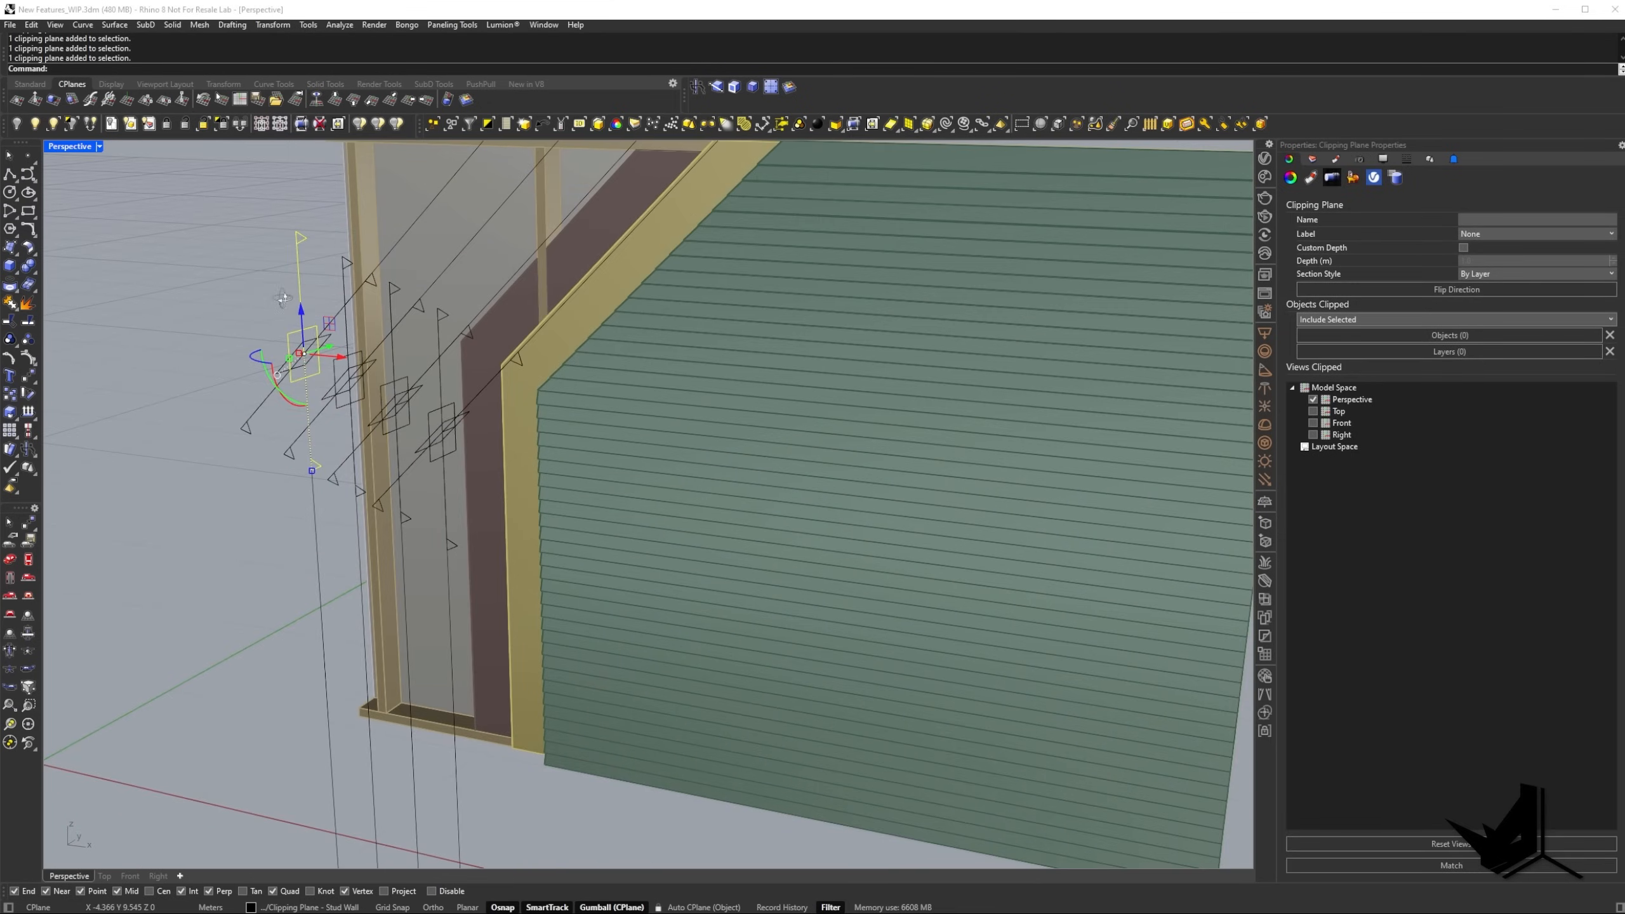
click(320, 301)
click(328, 340)
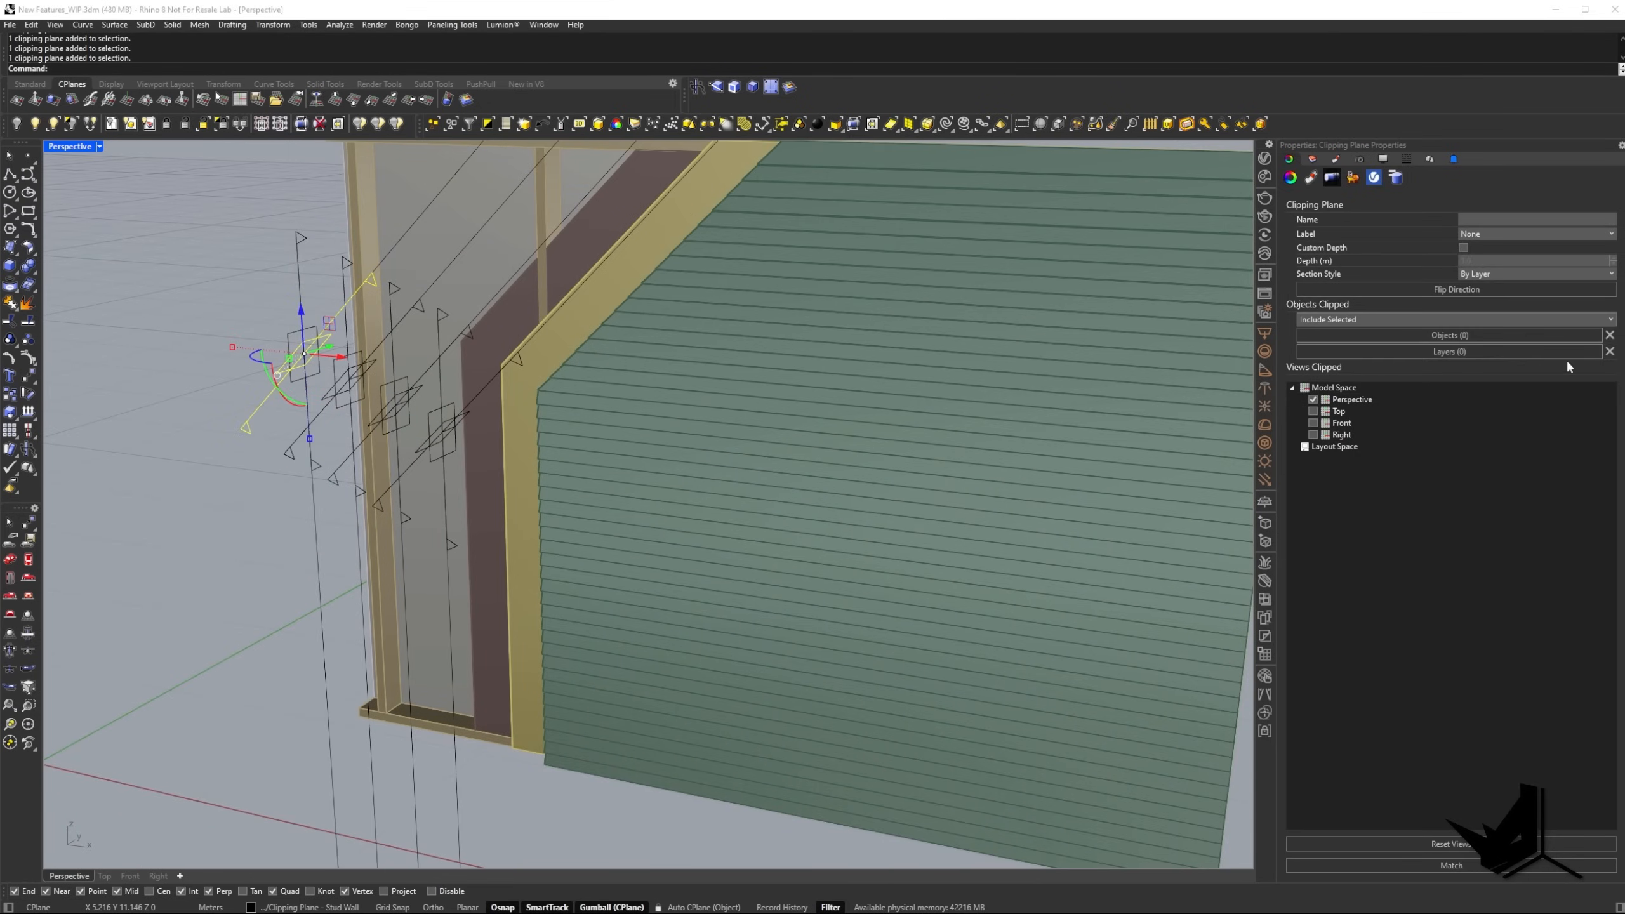
right_drag(490, 364, 547, 378)
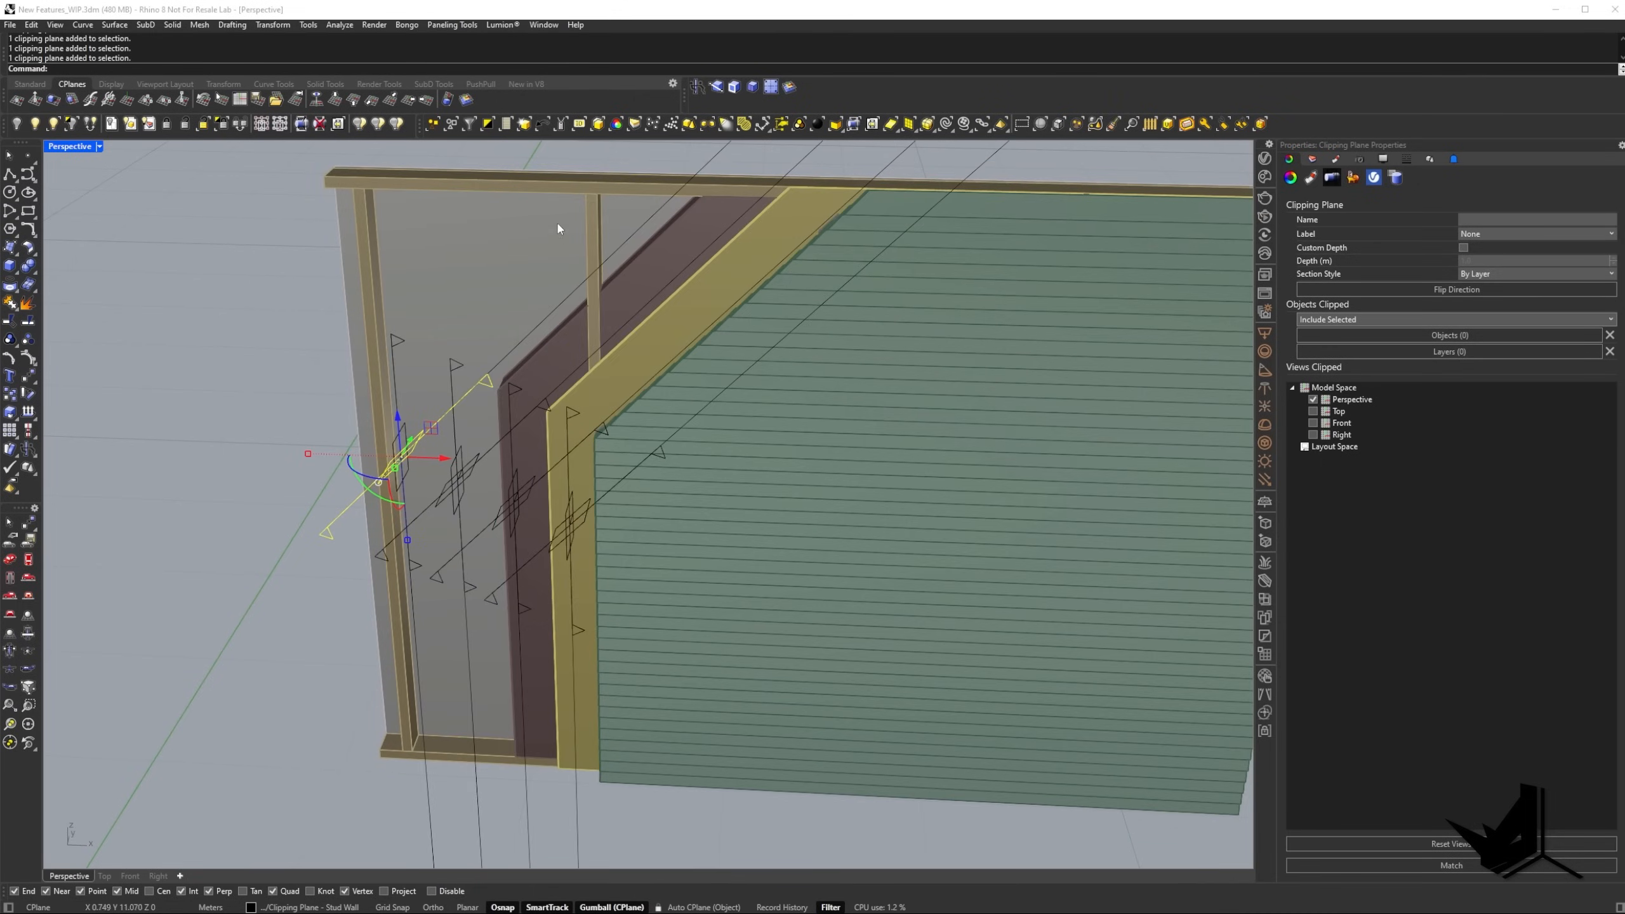
right_drag(429, 241, 431, 373)
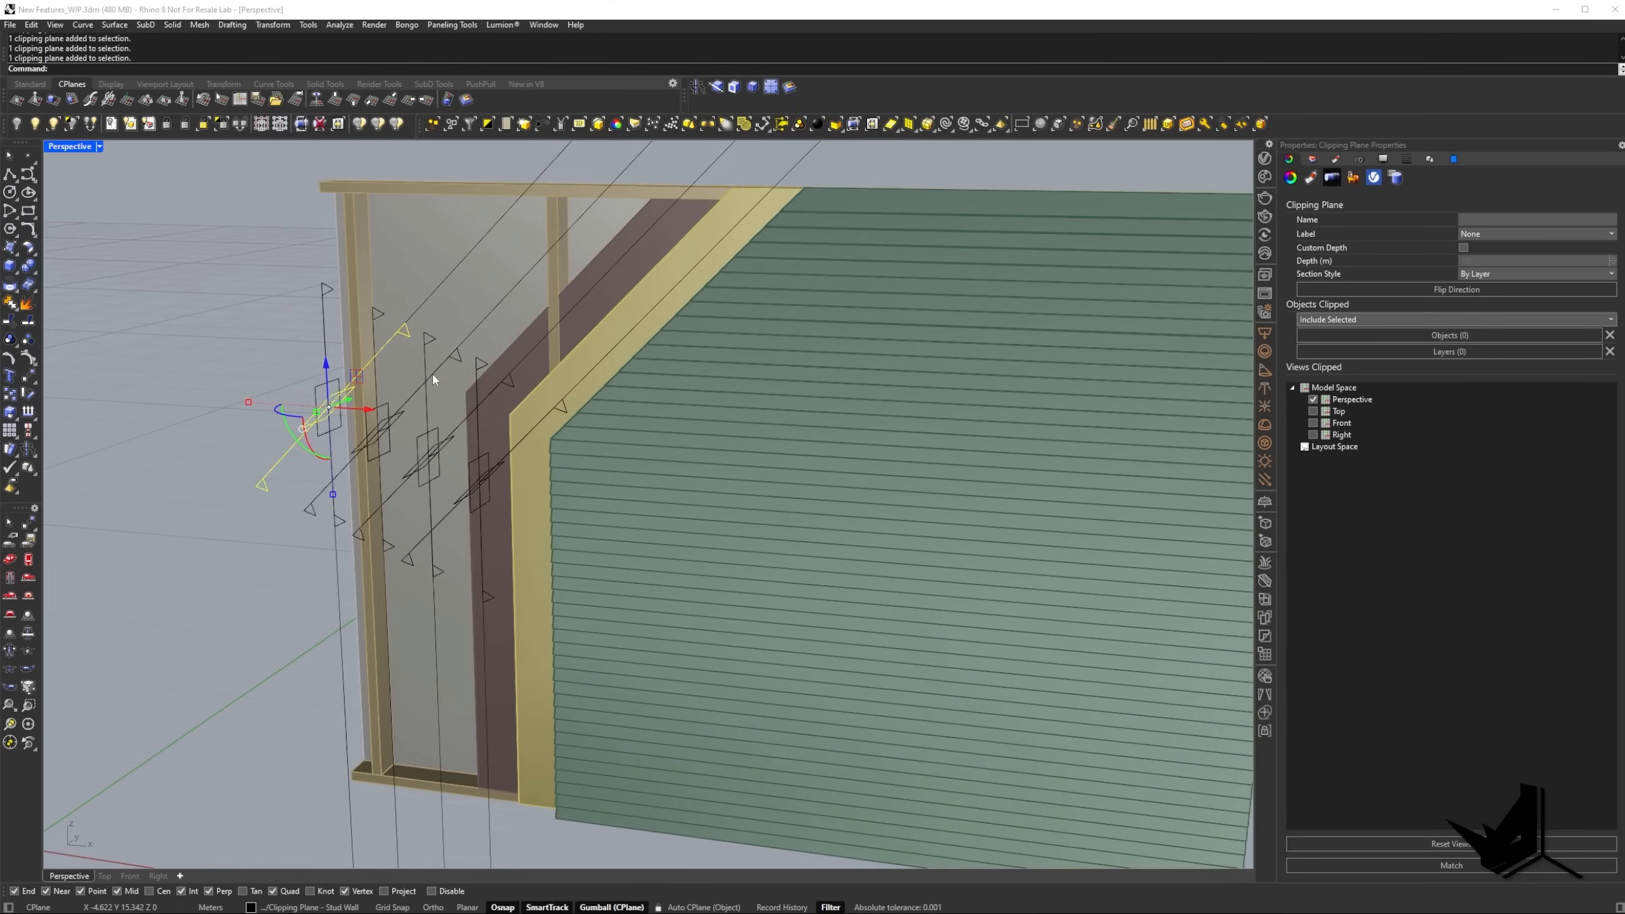
click(1562, 351)
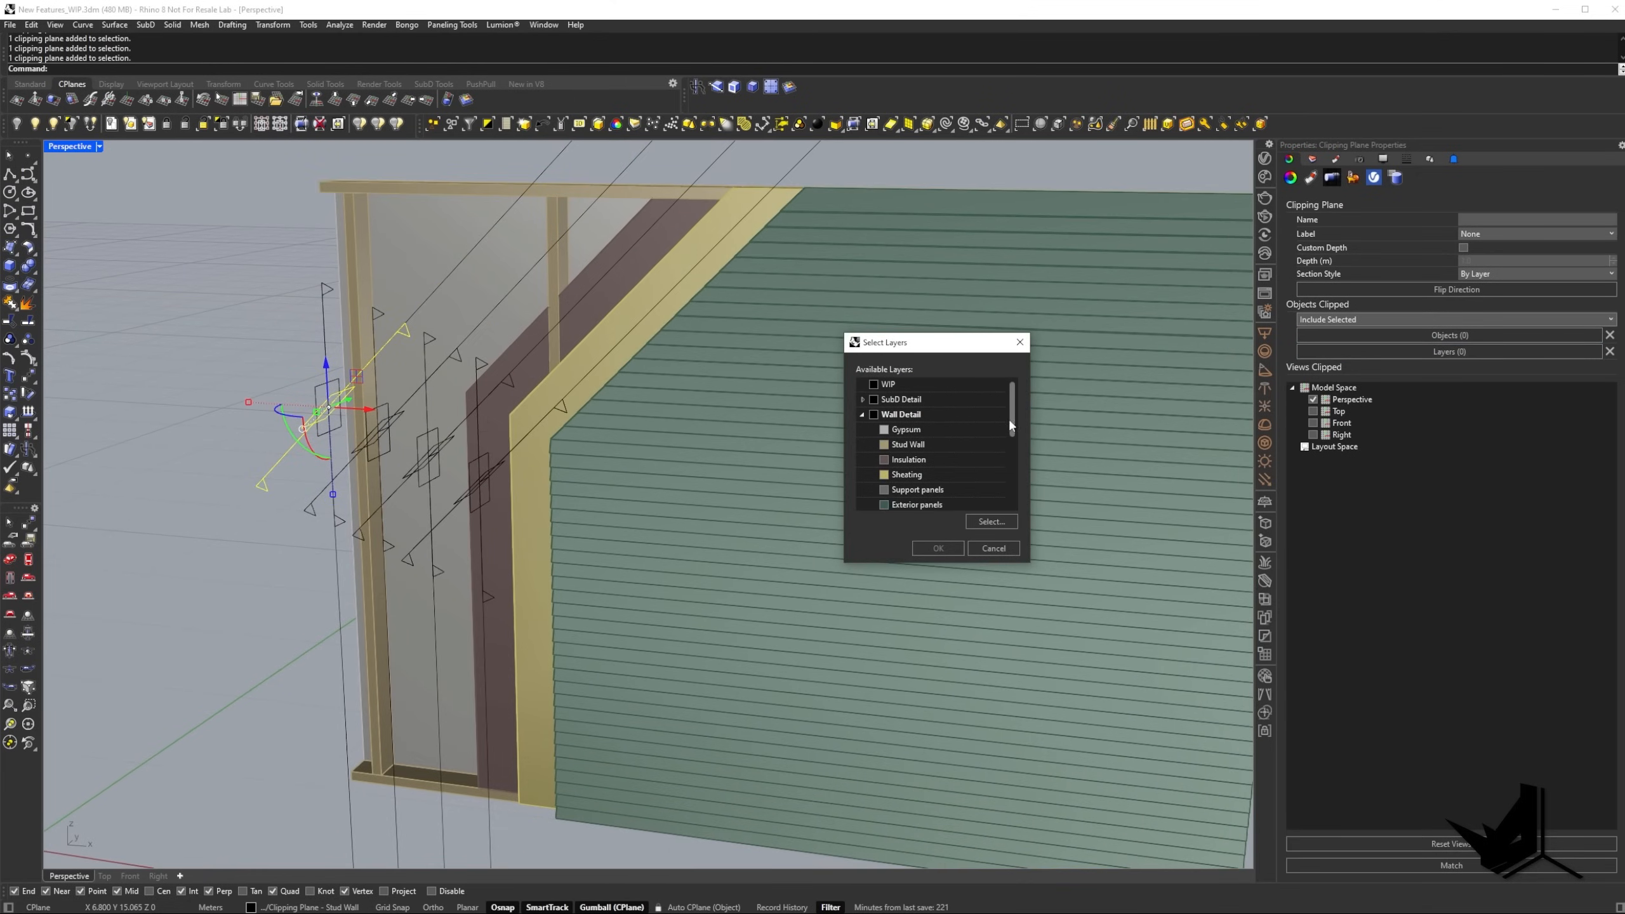
scroll(1011, 420, down, 1)
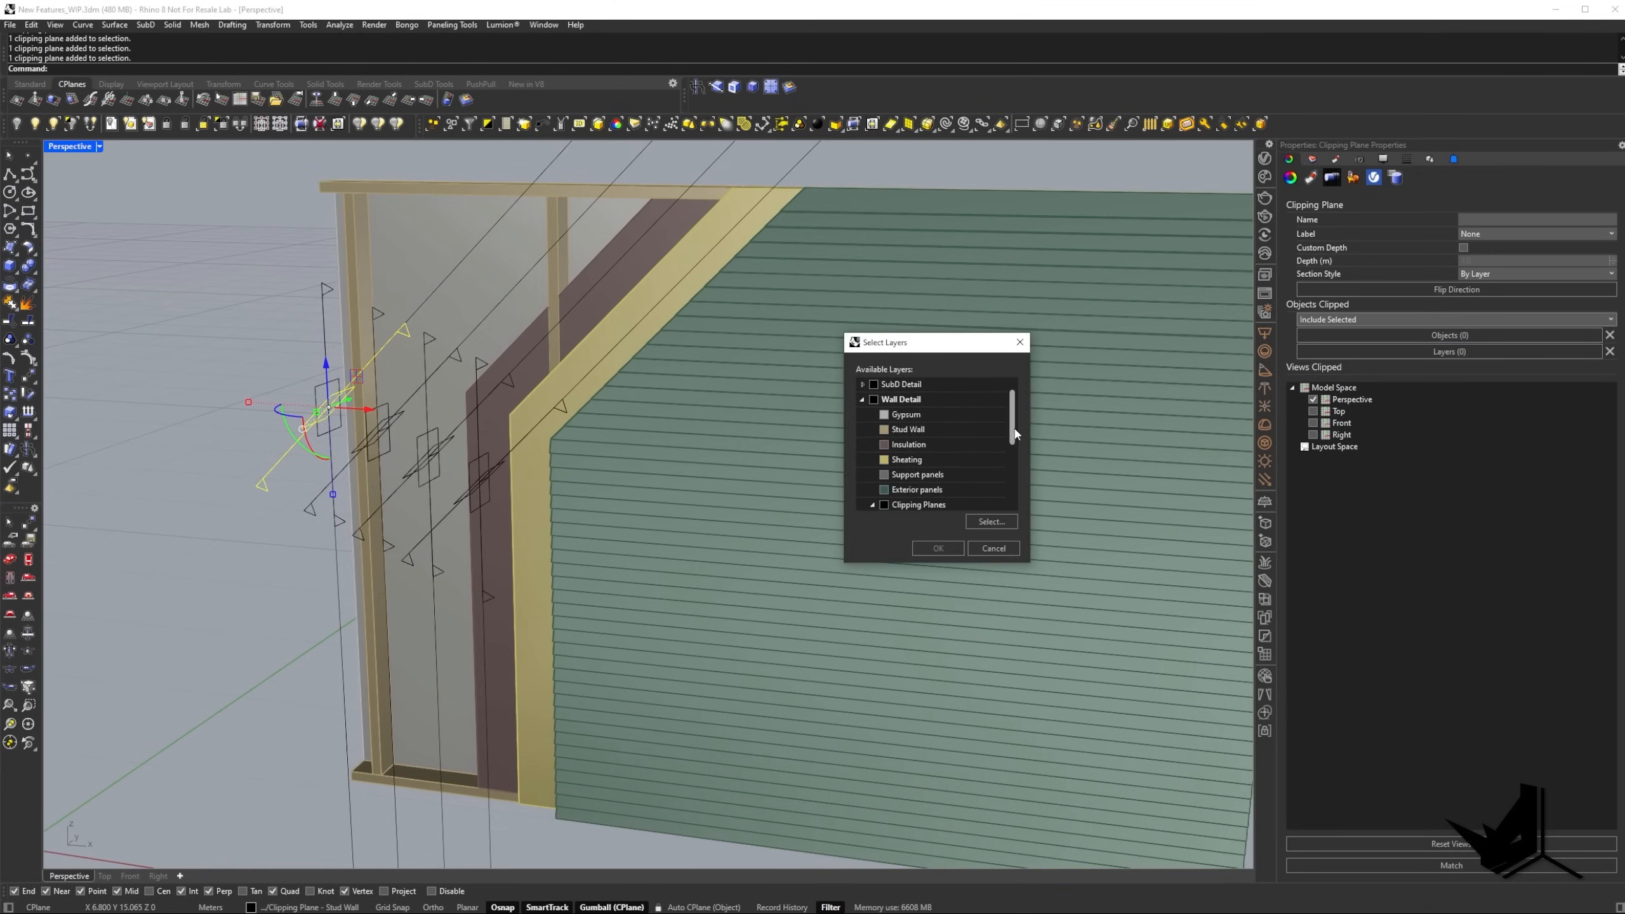
click(918, 493)
ctrl+click(918, 475)
ctrl+click(918, 460)
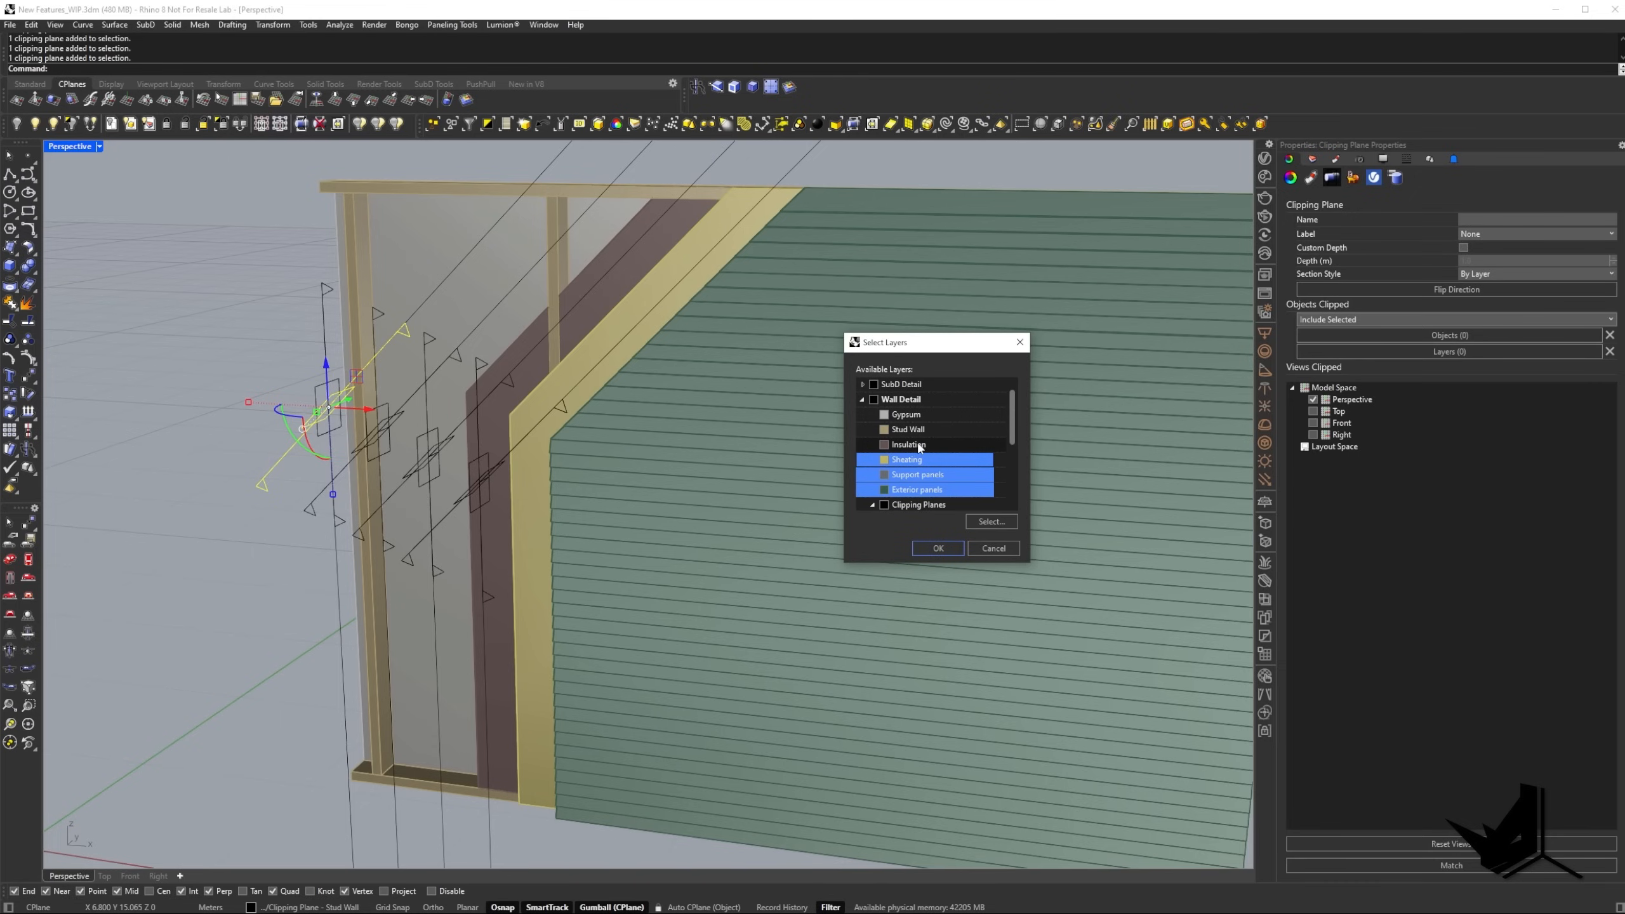
ctrl+click(915, 445)
ctrl+click(917, 433)
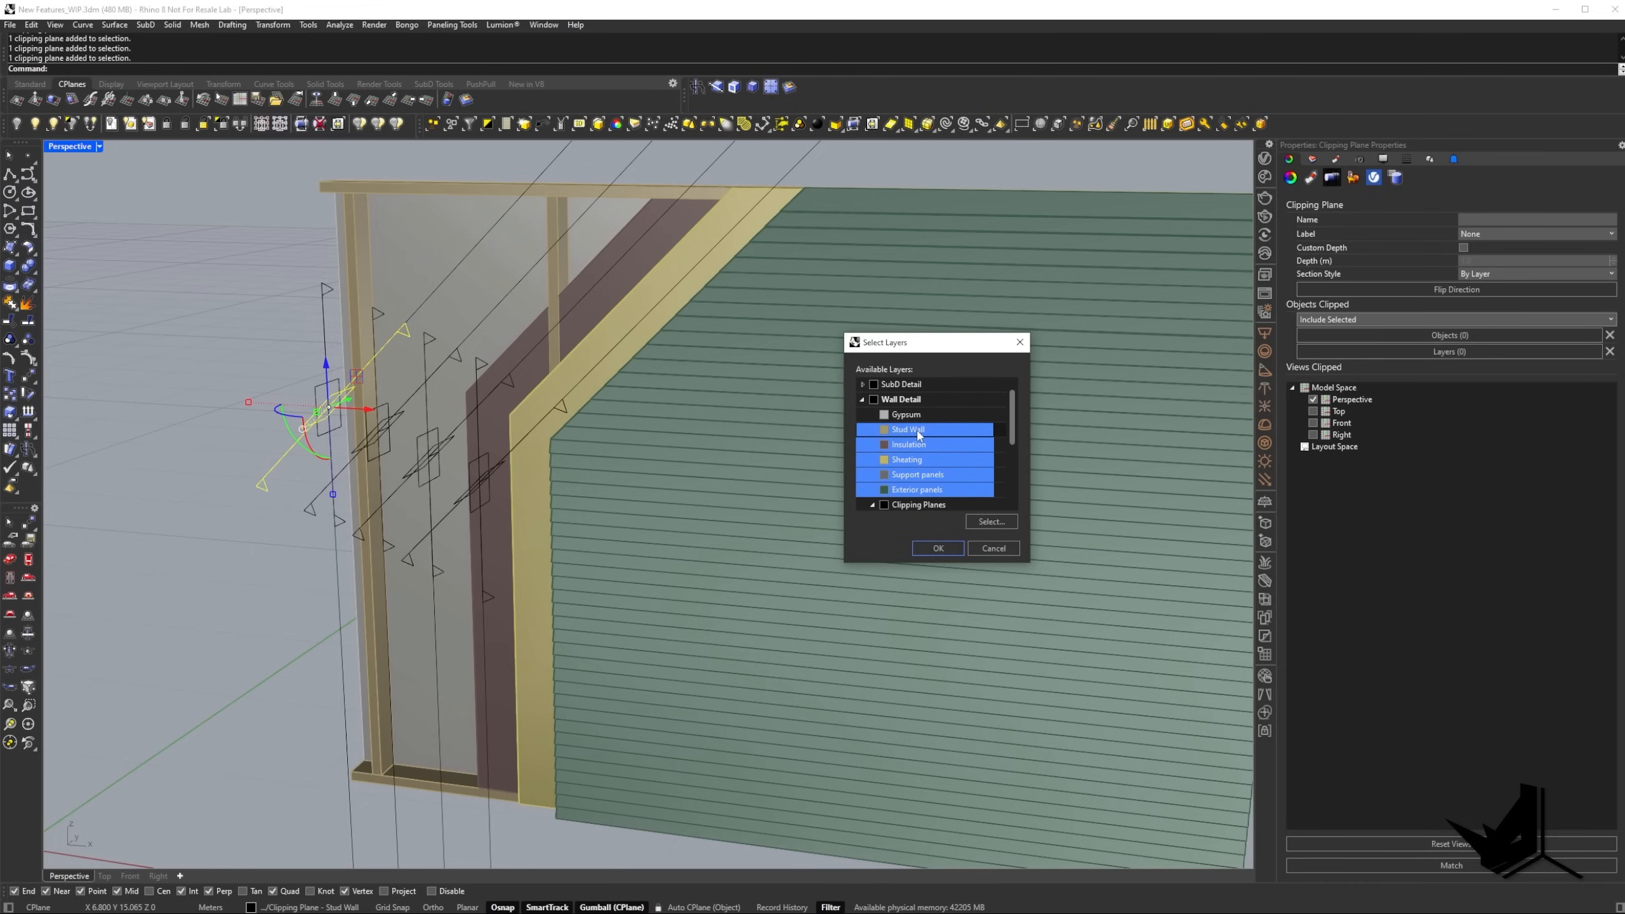
click(939, 546)
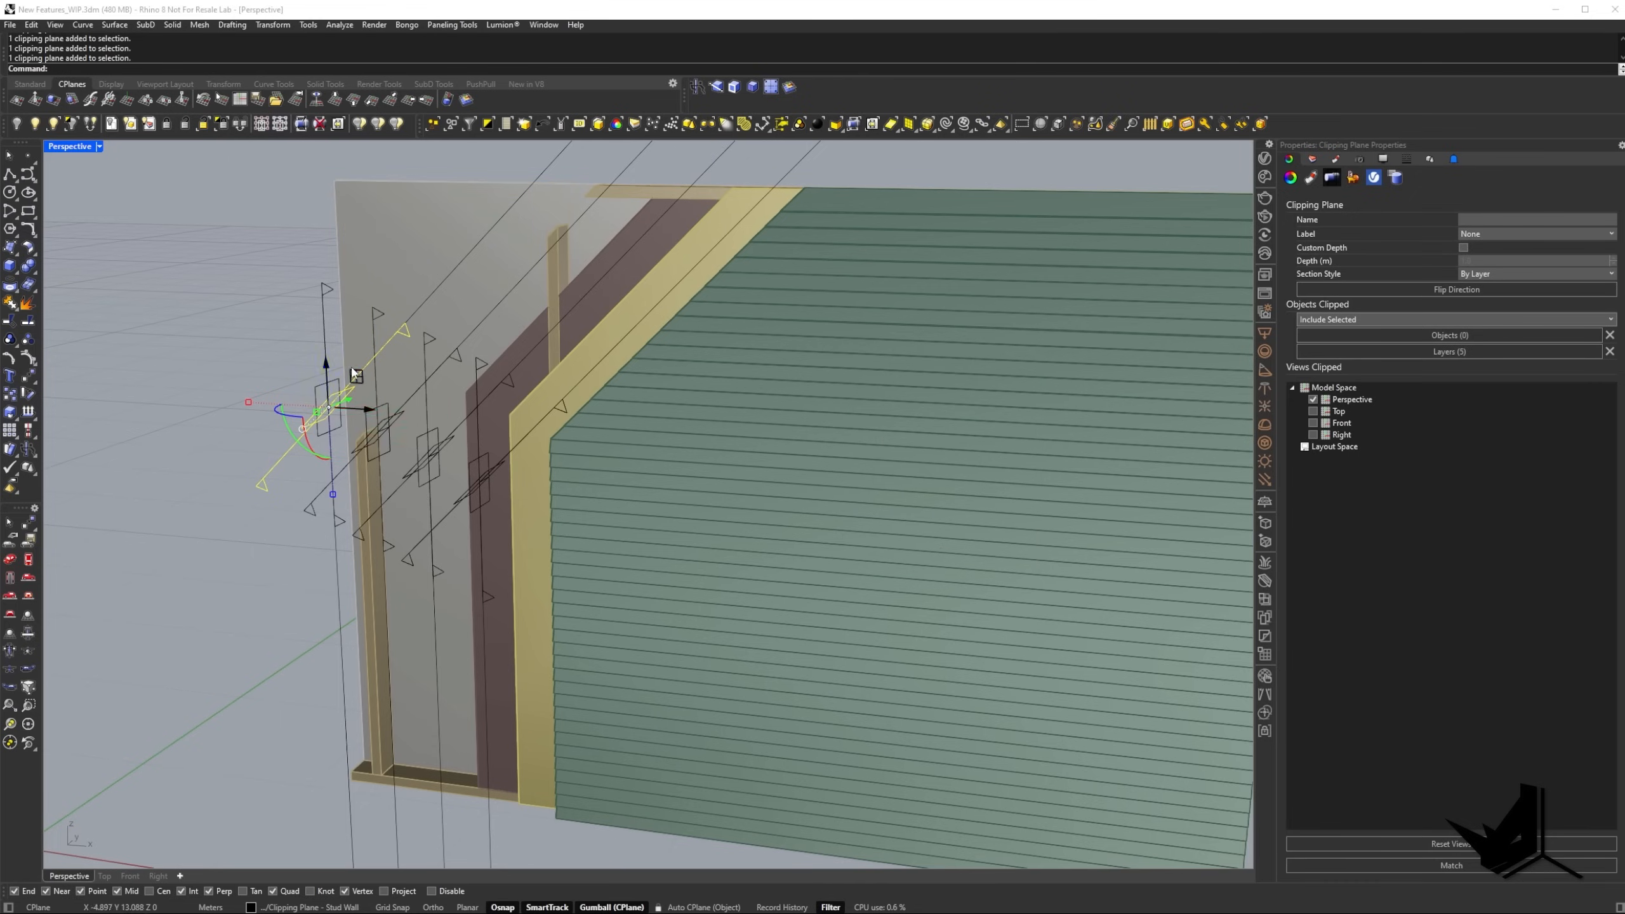
Assign the Stud Wall, Insulation, Sheating, Support panels and Exterior panels layers to the vertical stud-wall clipping plane, and deselect it.
right_drag(351, 367, 446, 358)
right_drag(360, 398, 278, 403)
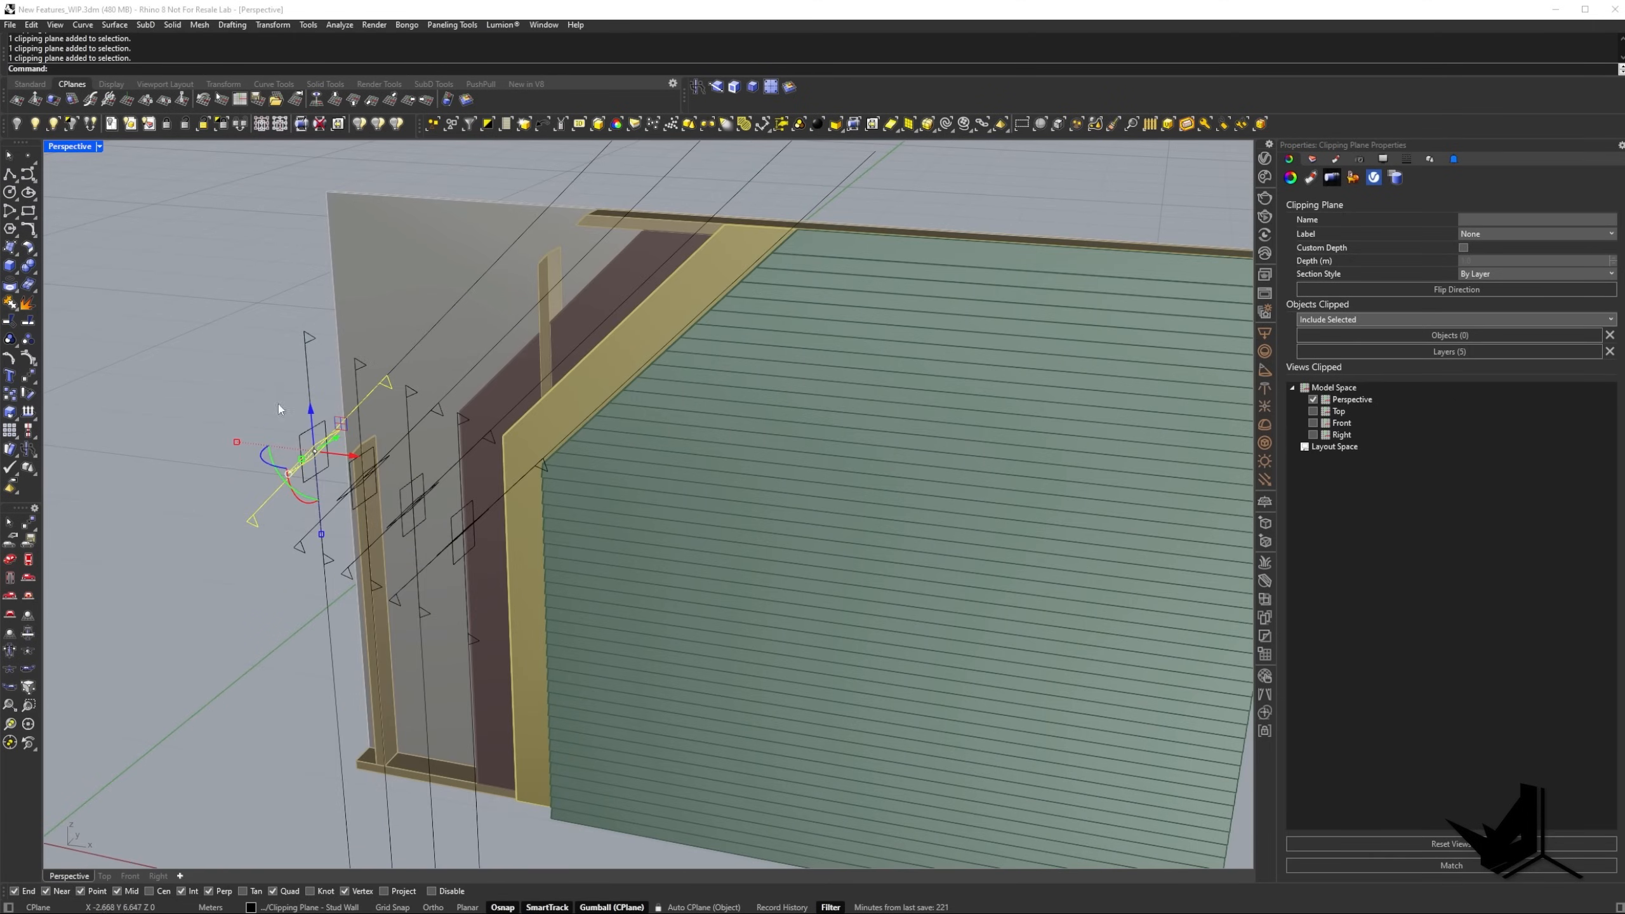
click(300, 430)
click(302, 434)
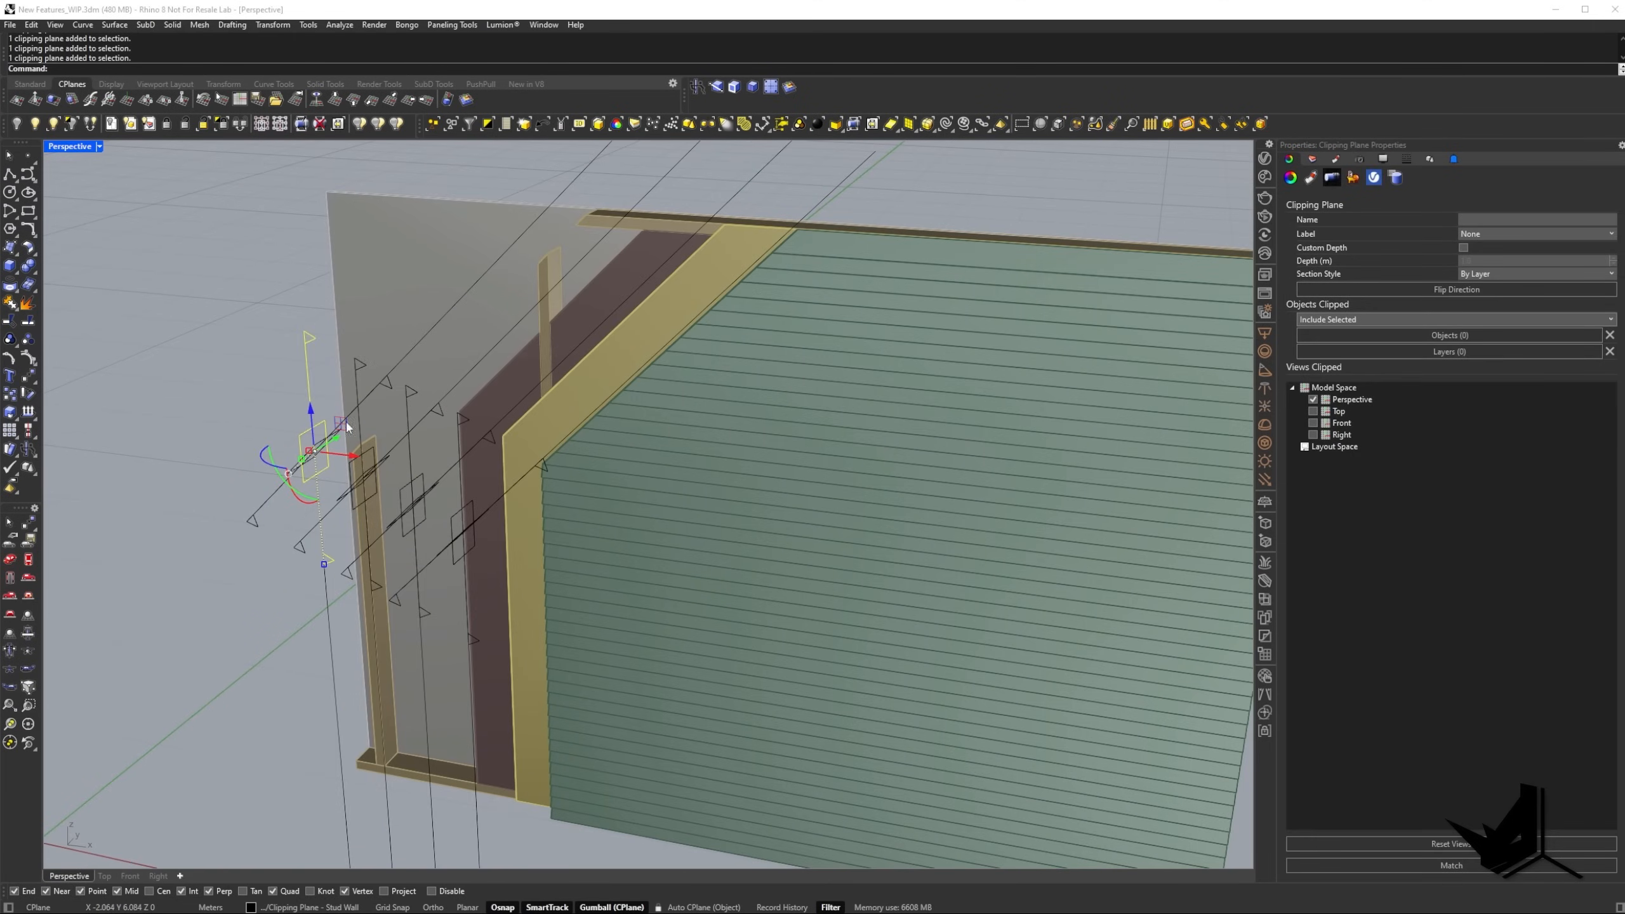
click(1478, 351)
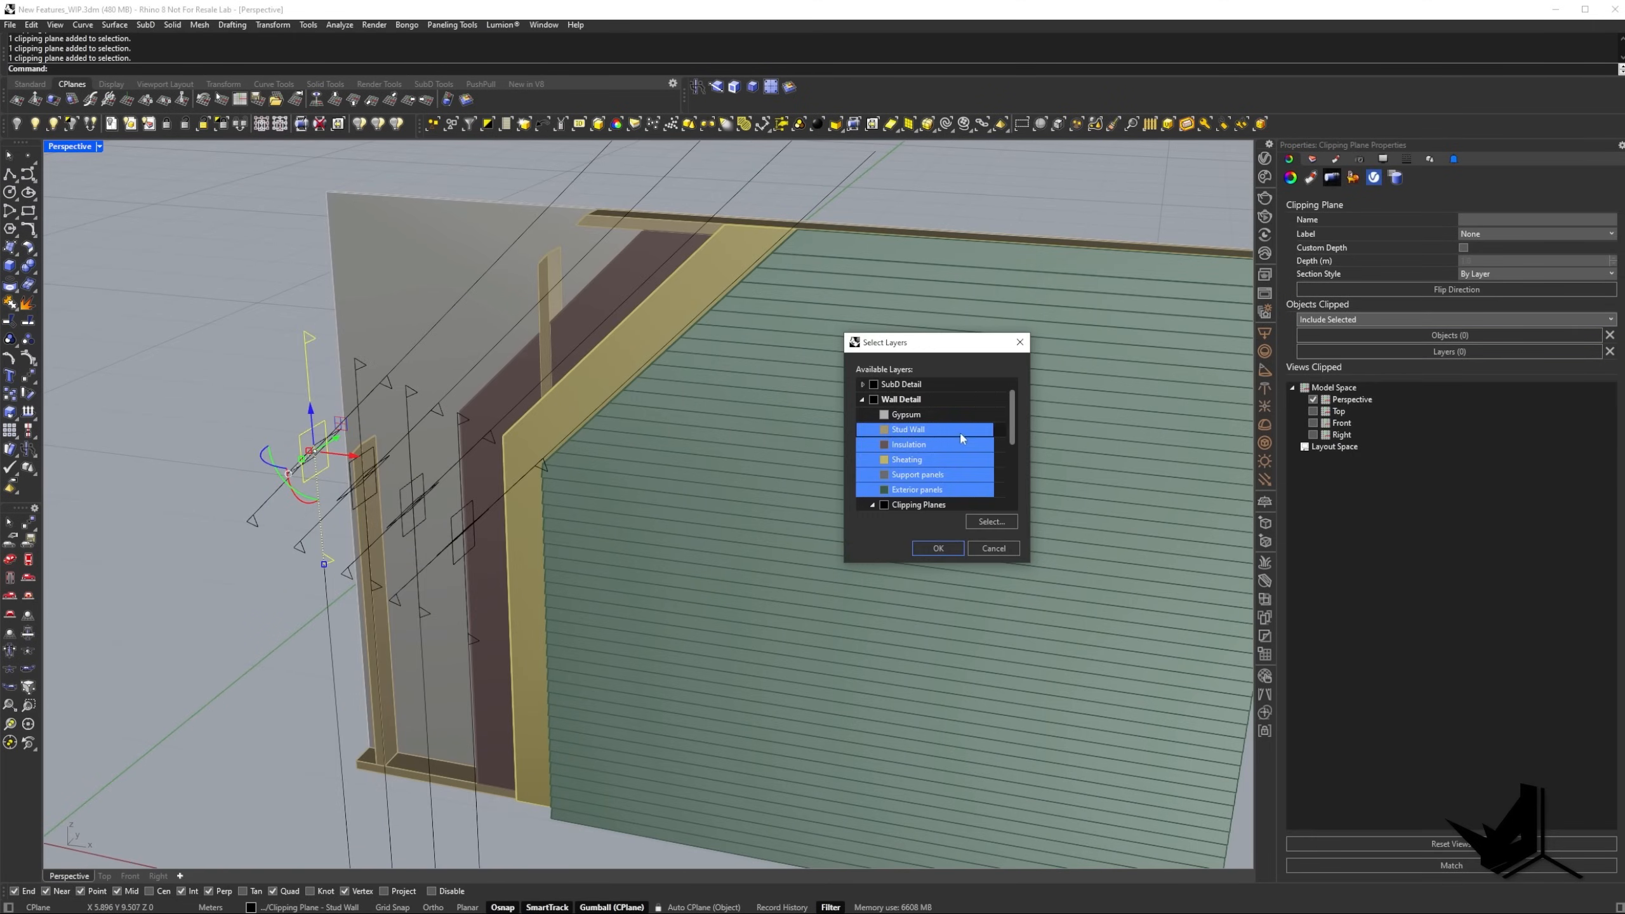
click(938, 490)
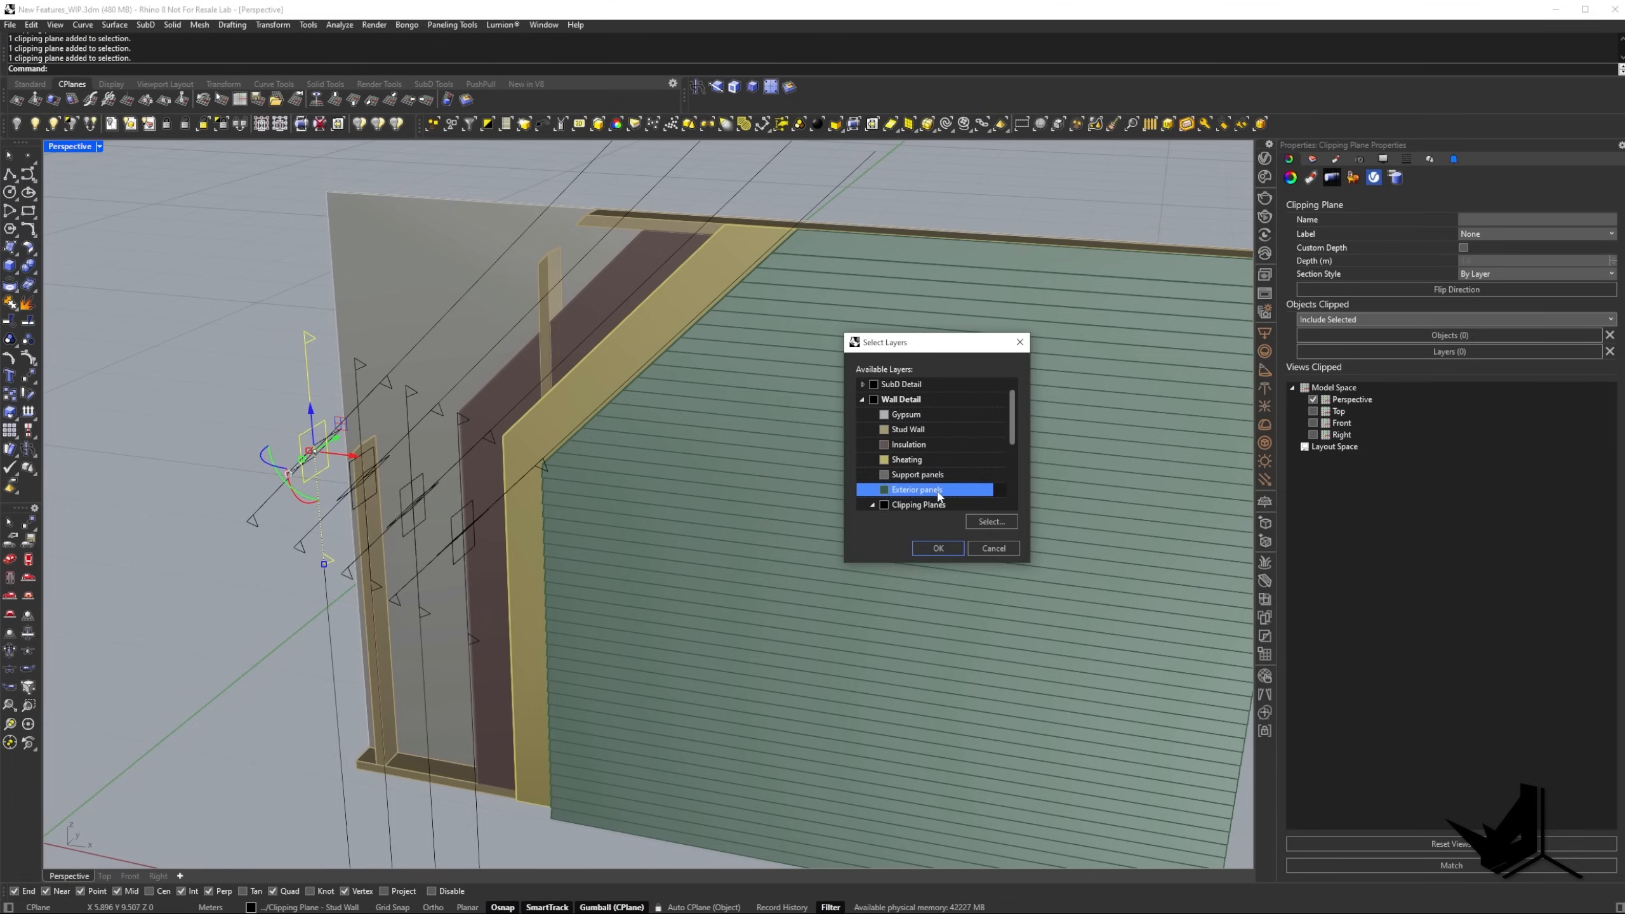
drag(939, 493, 909, 430)
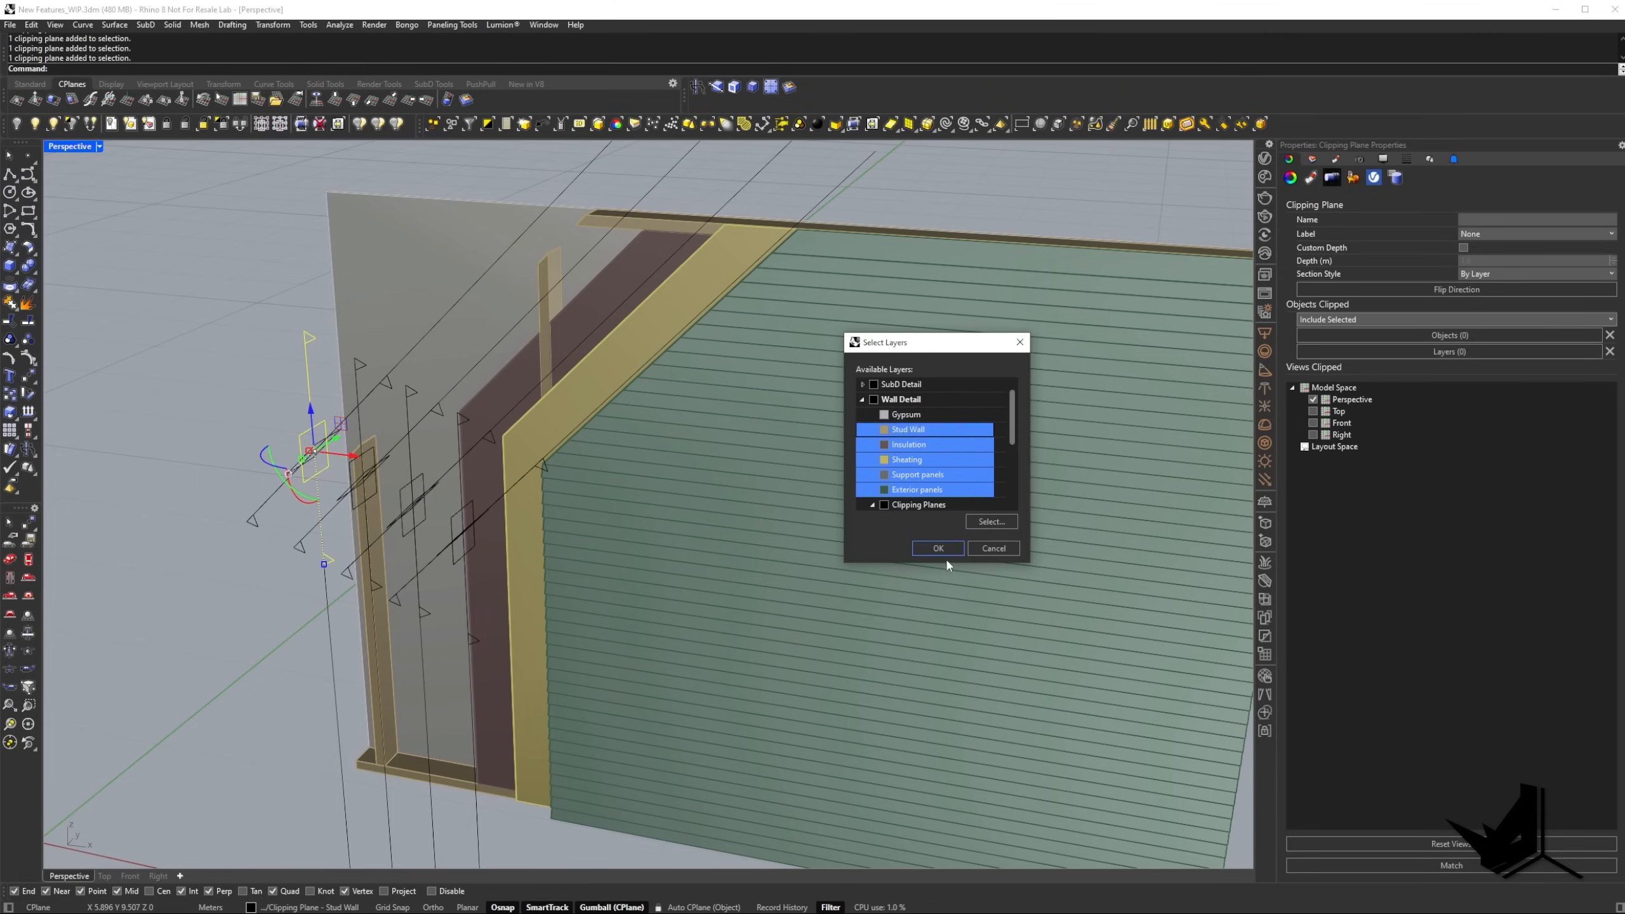
click(944, 548)
right_drag(944, 547, 539, 734)
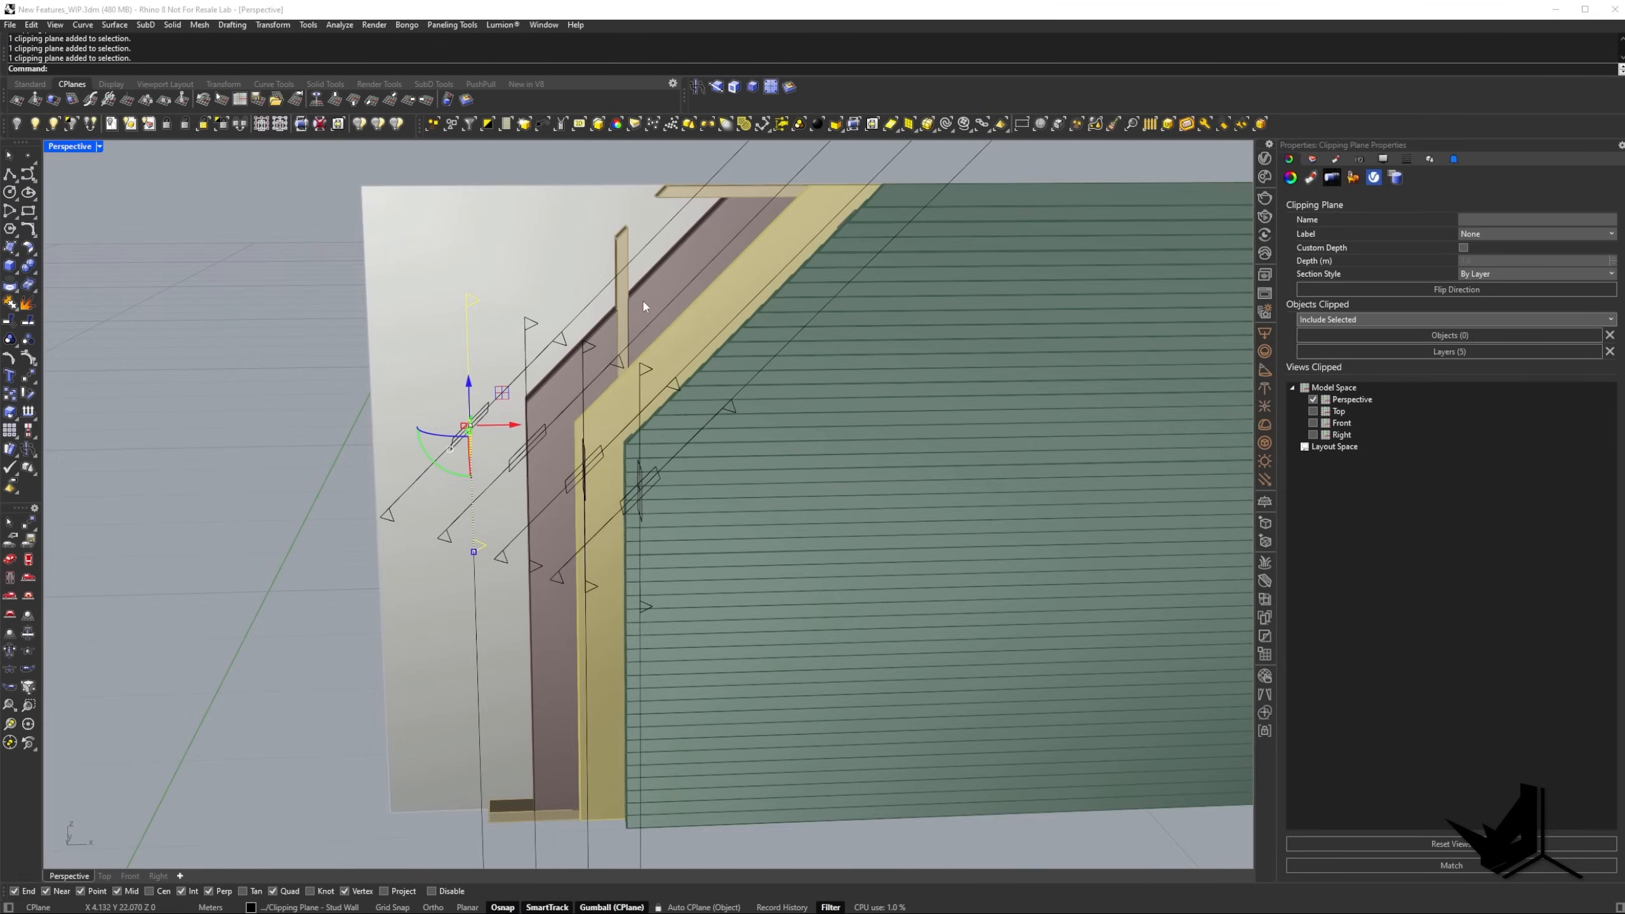
scroll(643, 302, down, 5)
right_drag(643, 302, 734, 339)
key(Escape)
Select the insulation clipping plane and review its Objects Clipped options, keeping Include Selected.
click(678, 321)
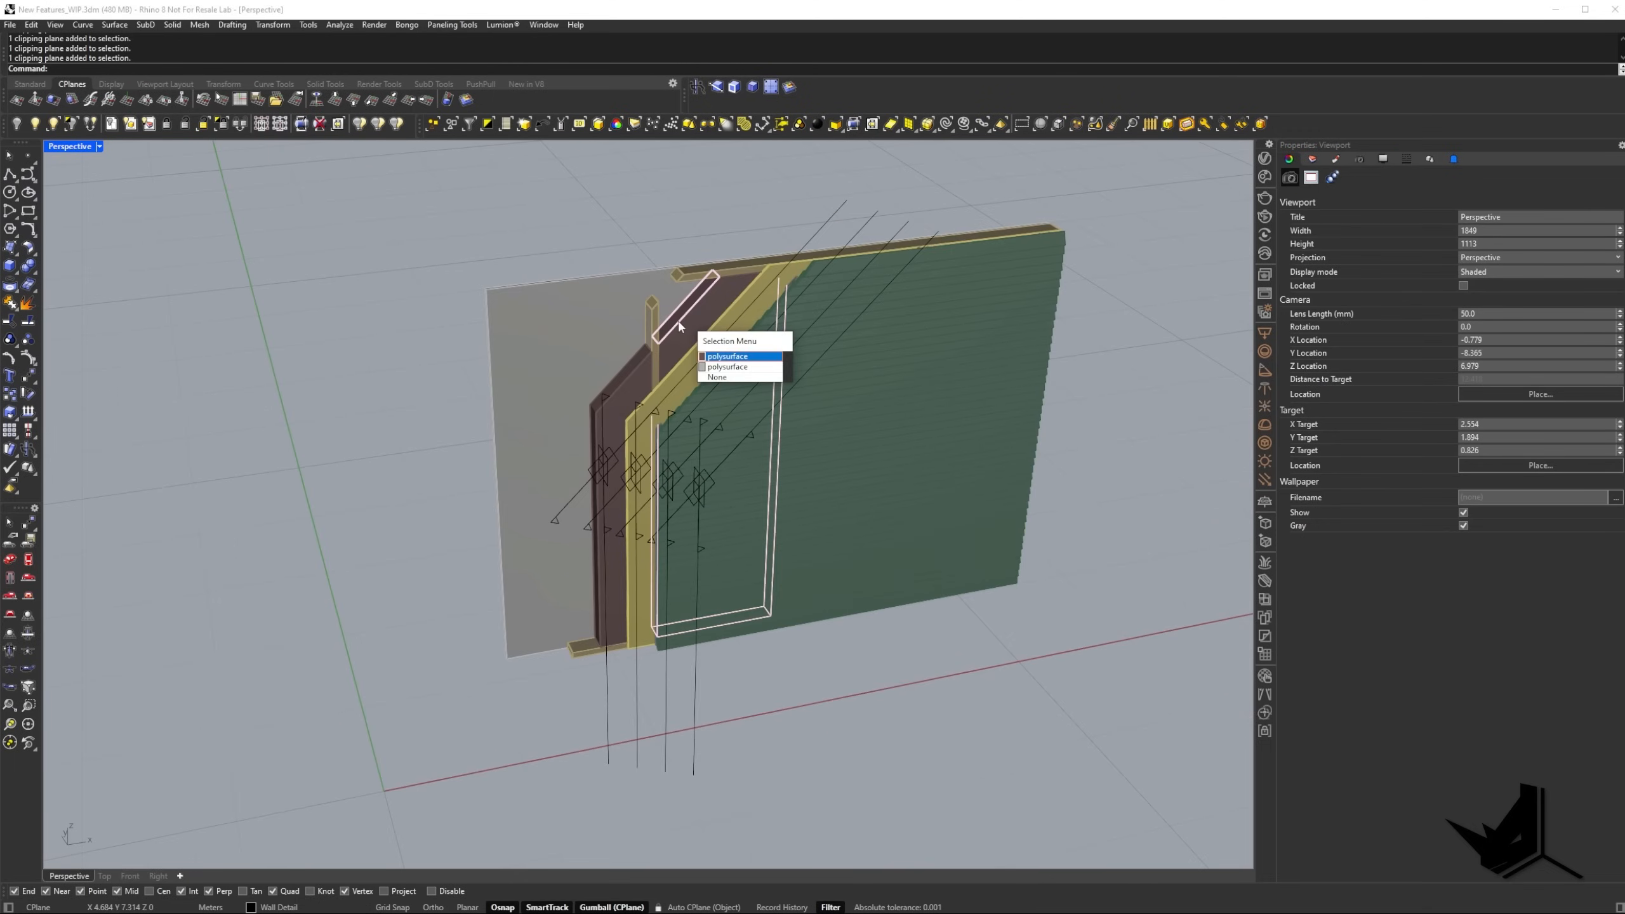
click(702, 432)
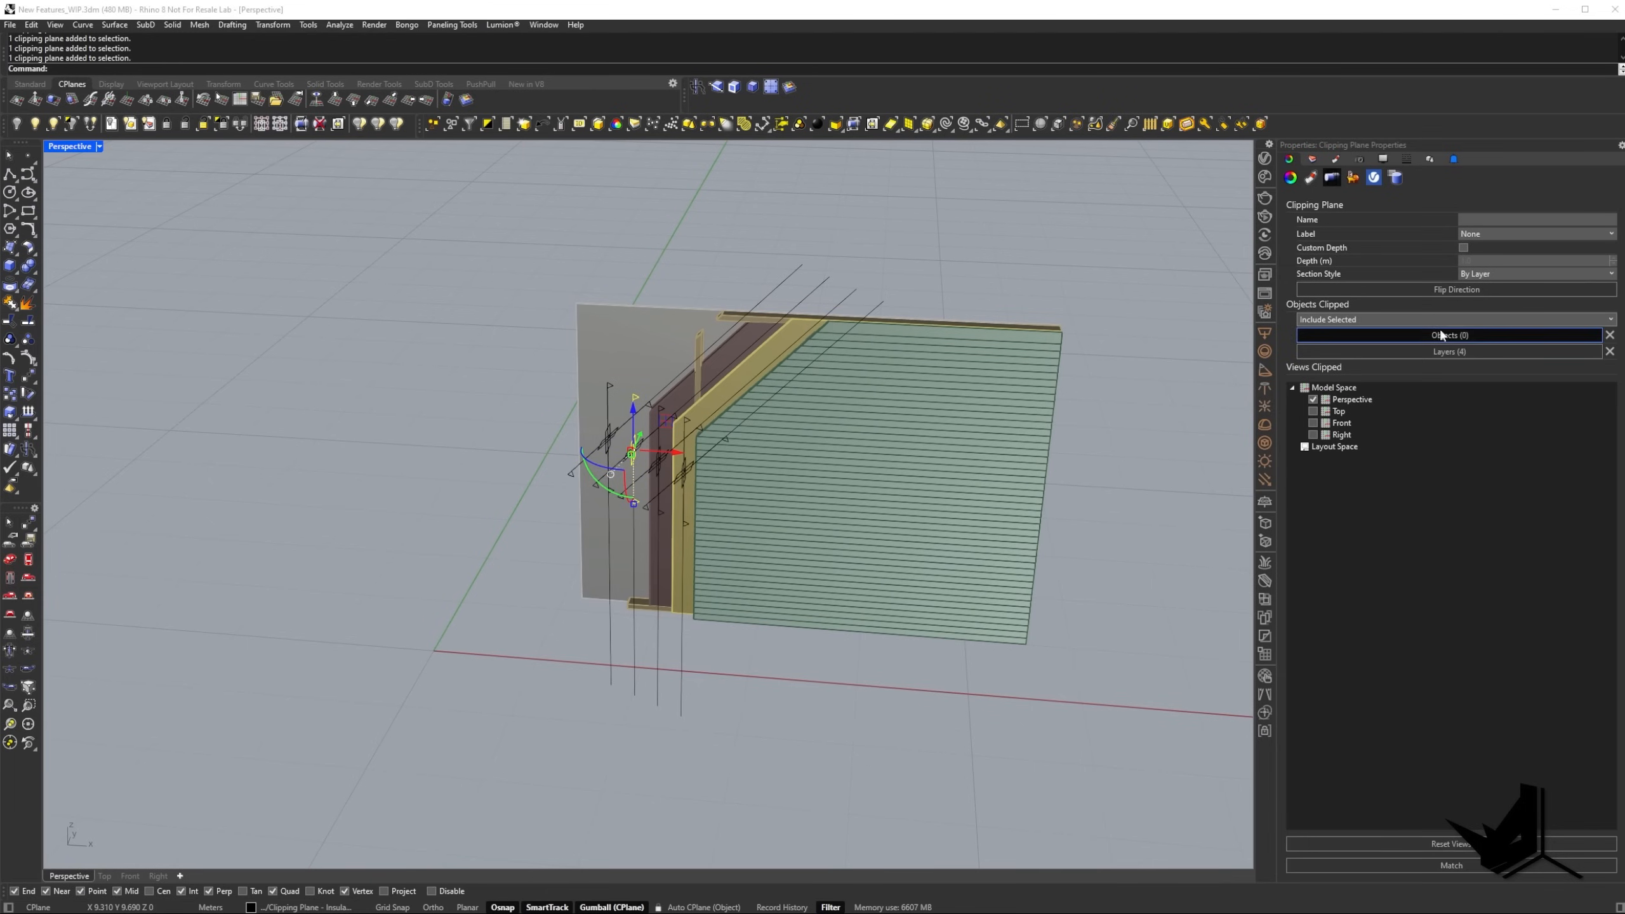
click(1419, 320)
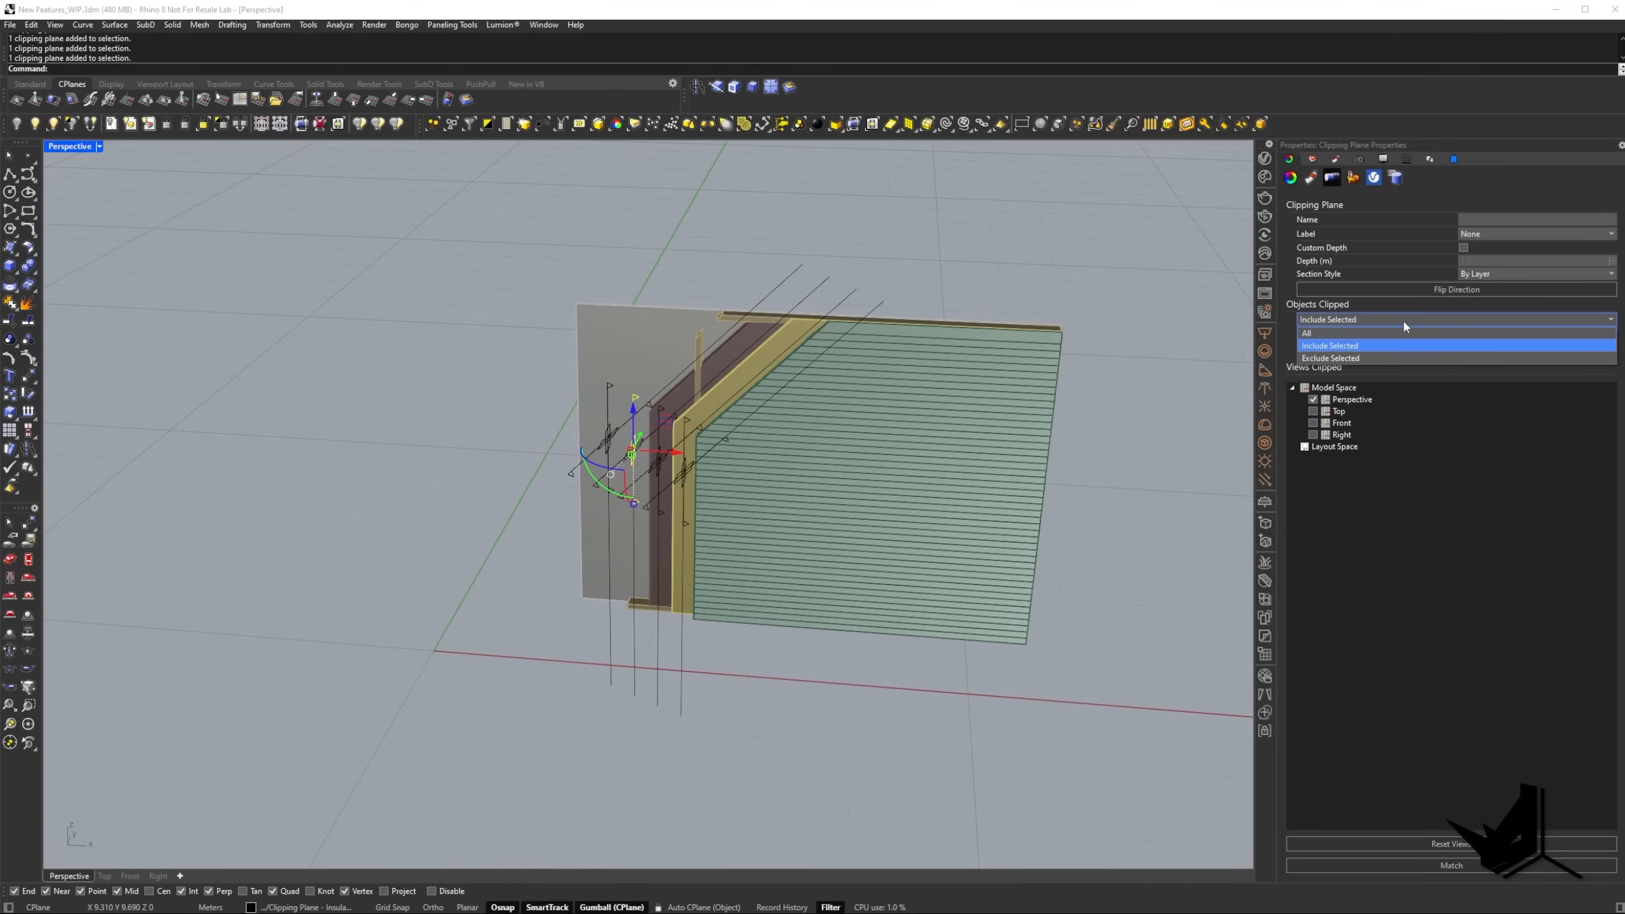
click(1401, 318)
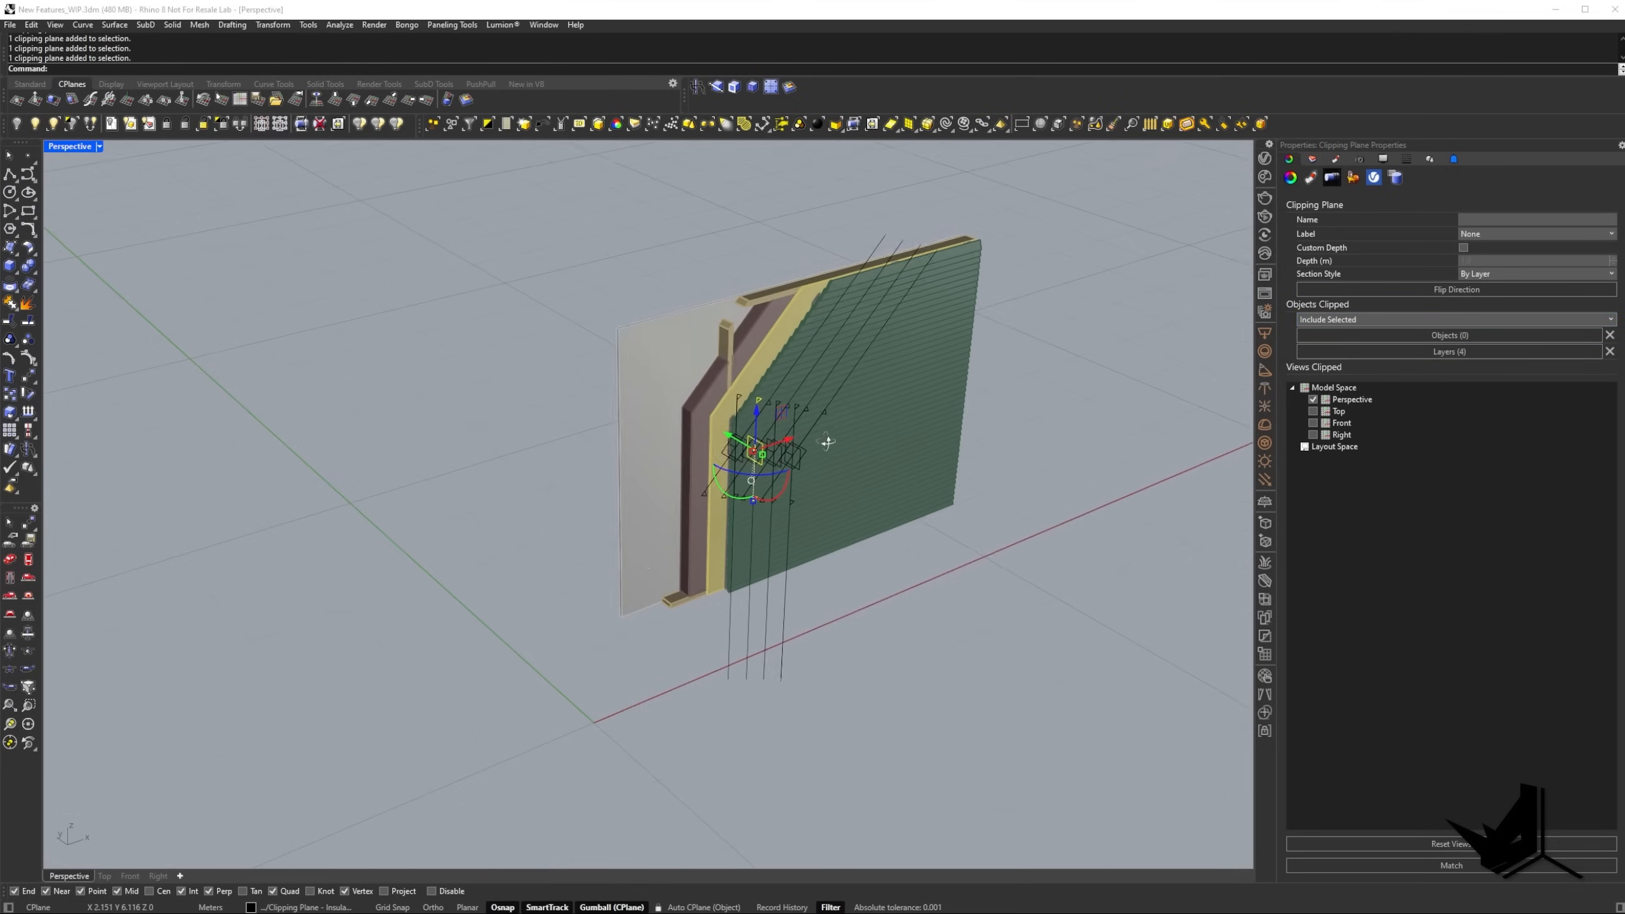
click(193, 274)
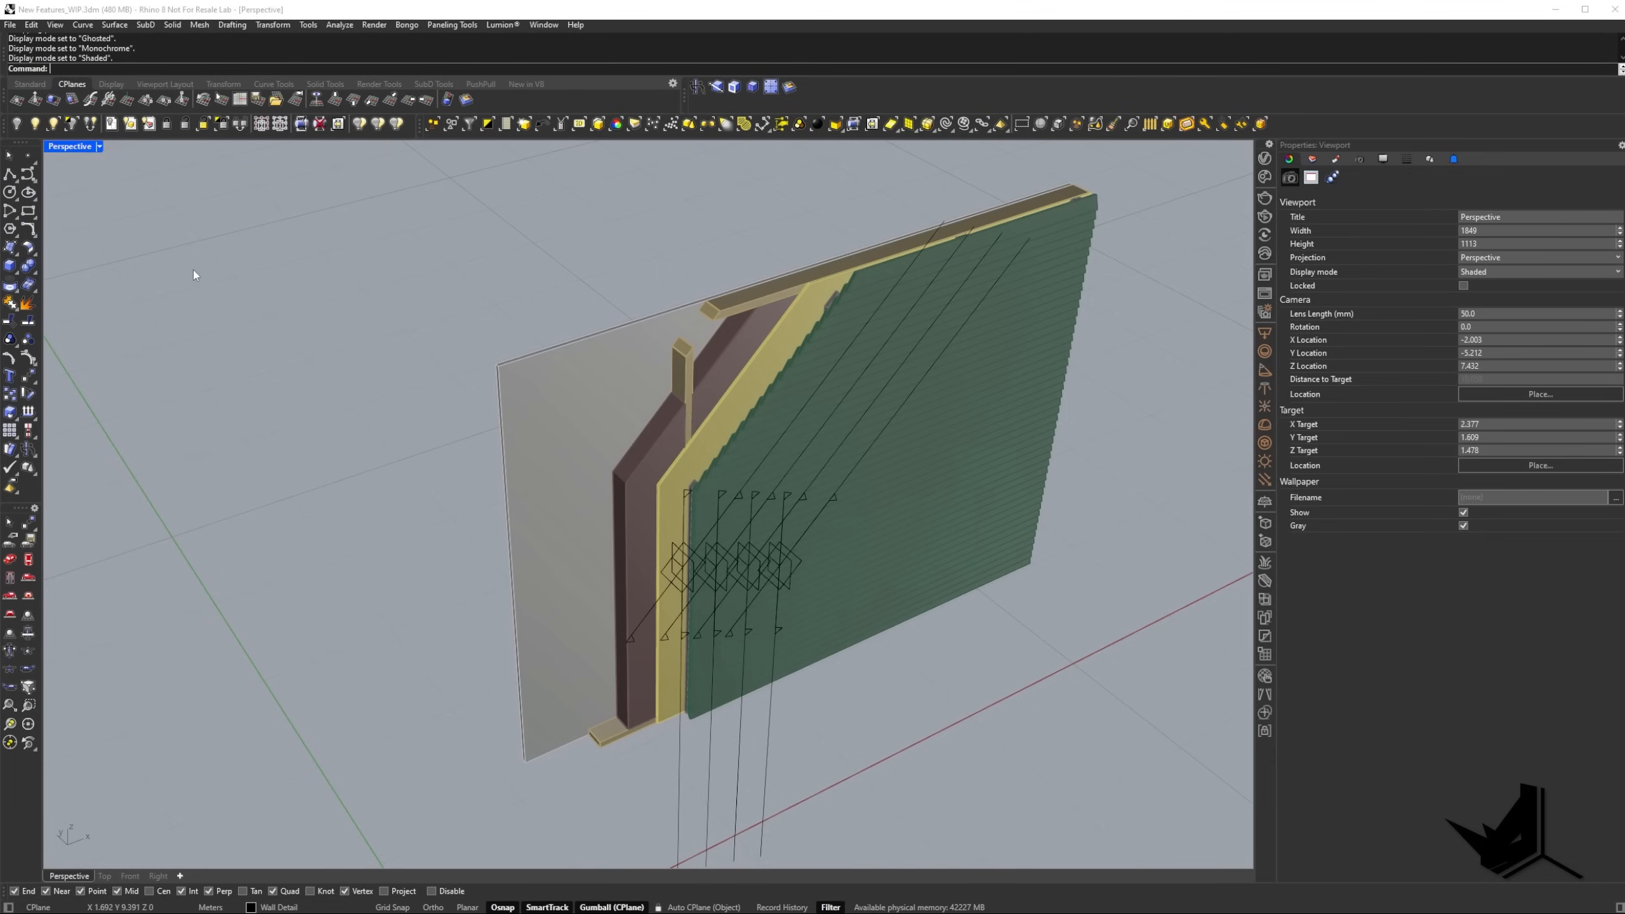
Enable a custom depth on the diagonal exterior-panels clipping plane and move its depth point further across the panels.
shift+right_drag(716, 497, 575, 443)
mouse_move(576, 444)
right_down()
mouse_move(501, 421)
mouse_move(577, 475)
right_up()
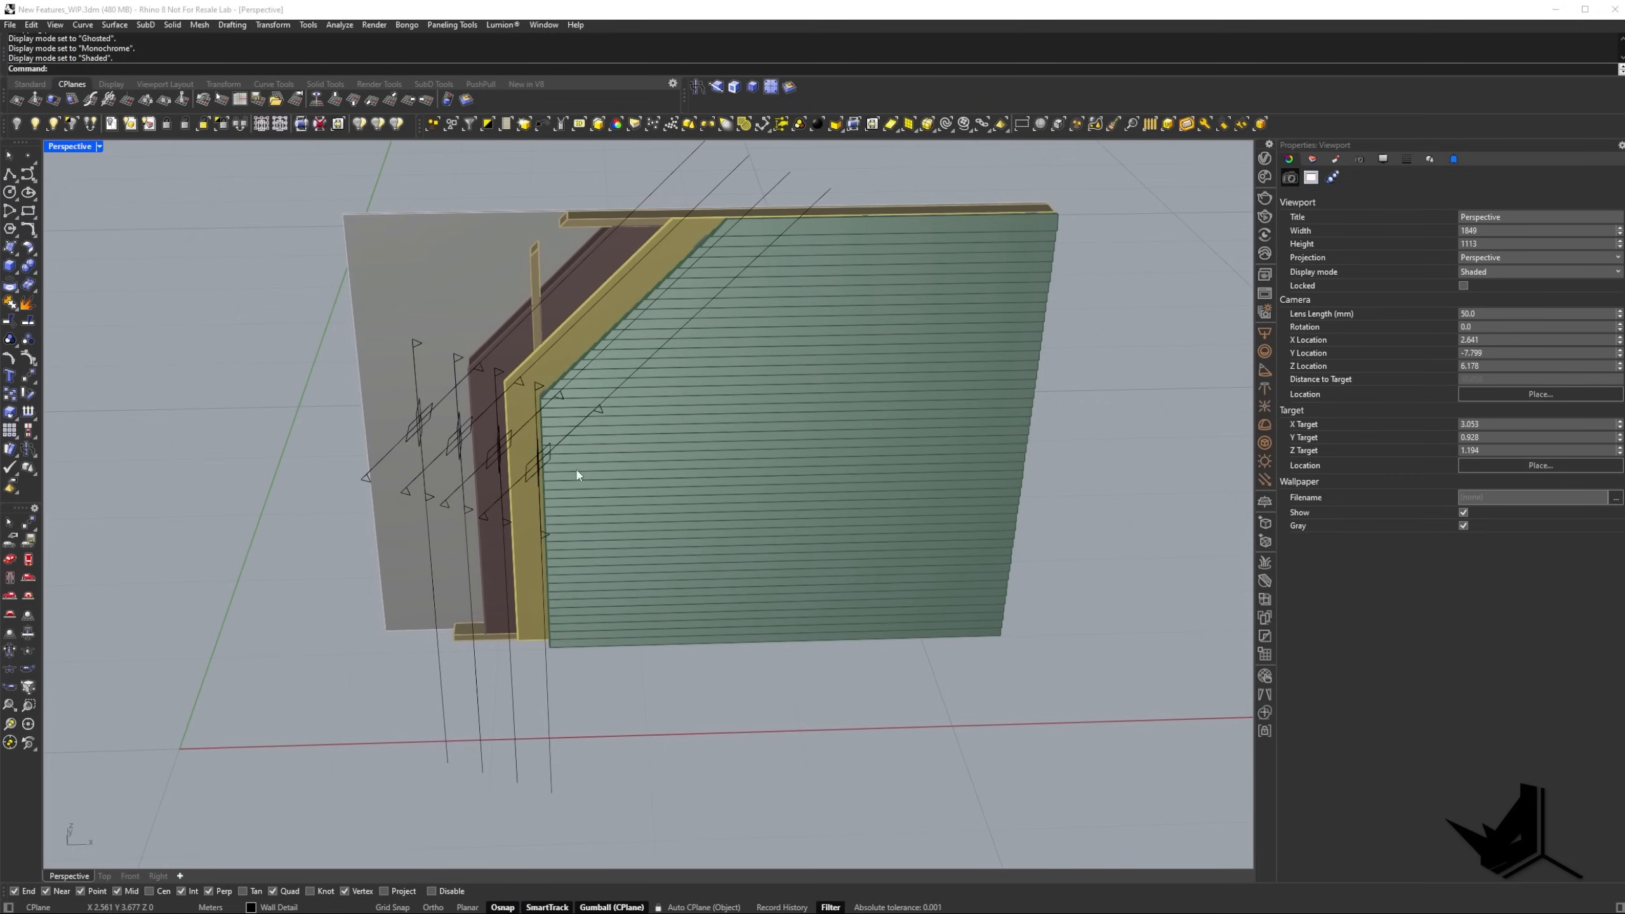
click(548, 457)
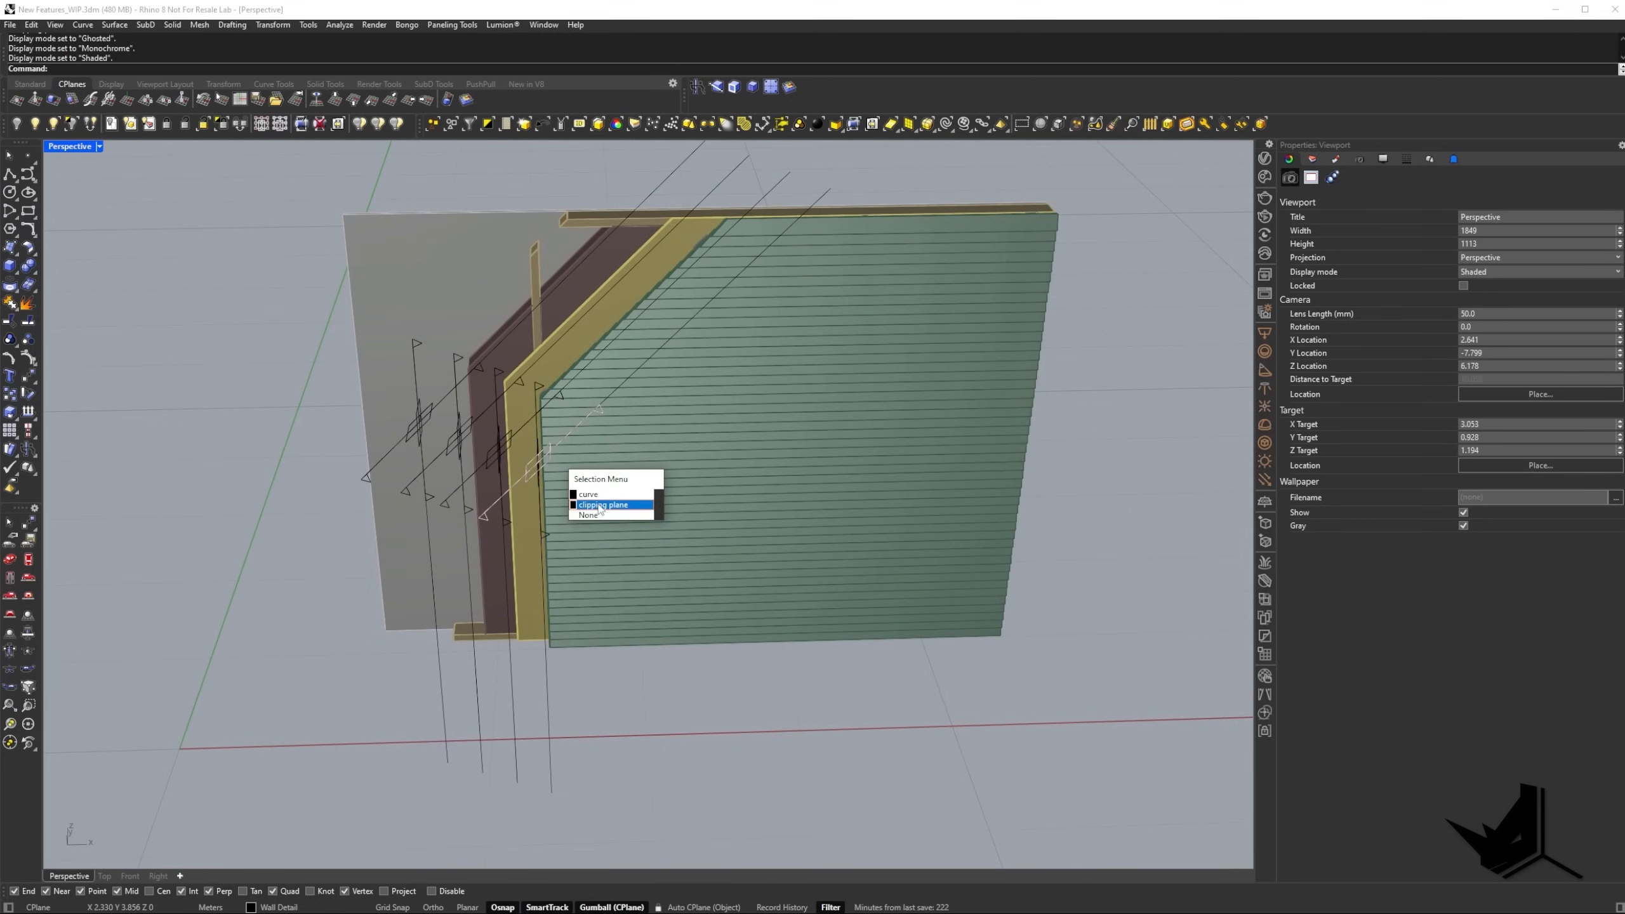
click(652, 477)
right_drag(653, 478, 698, 458)
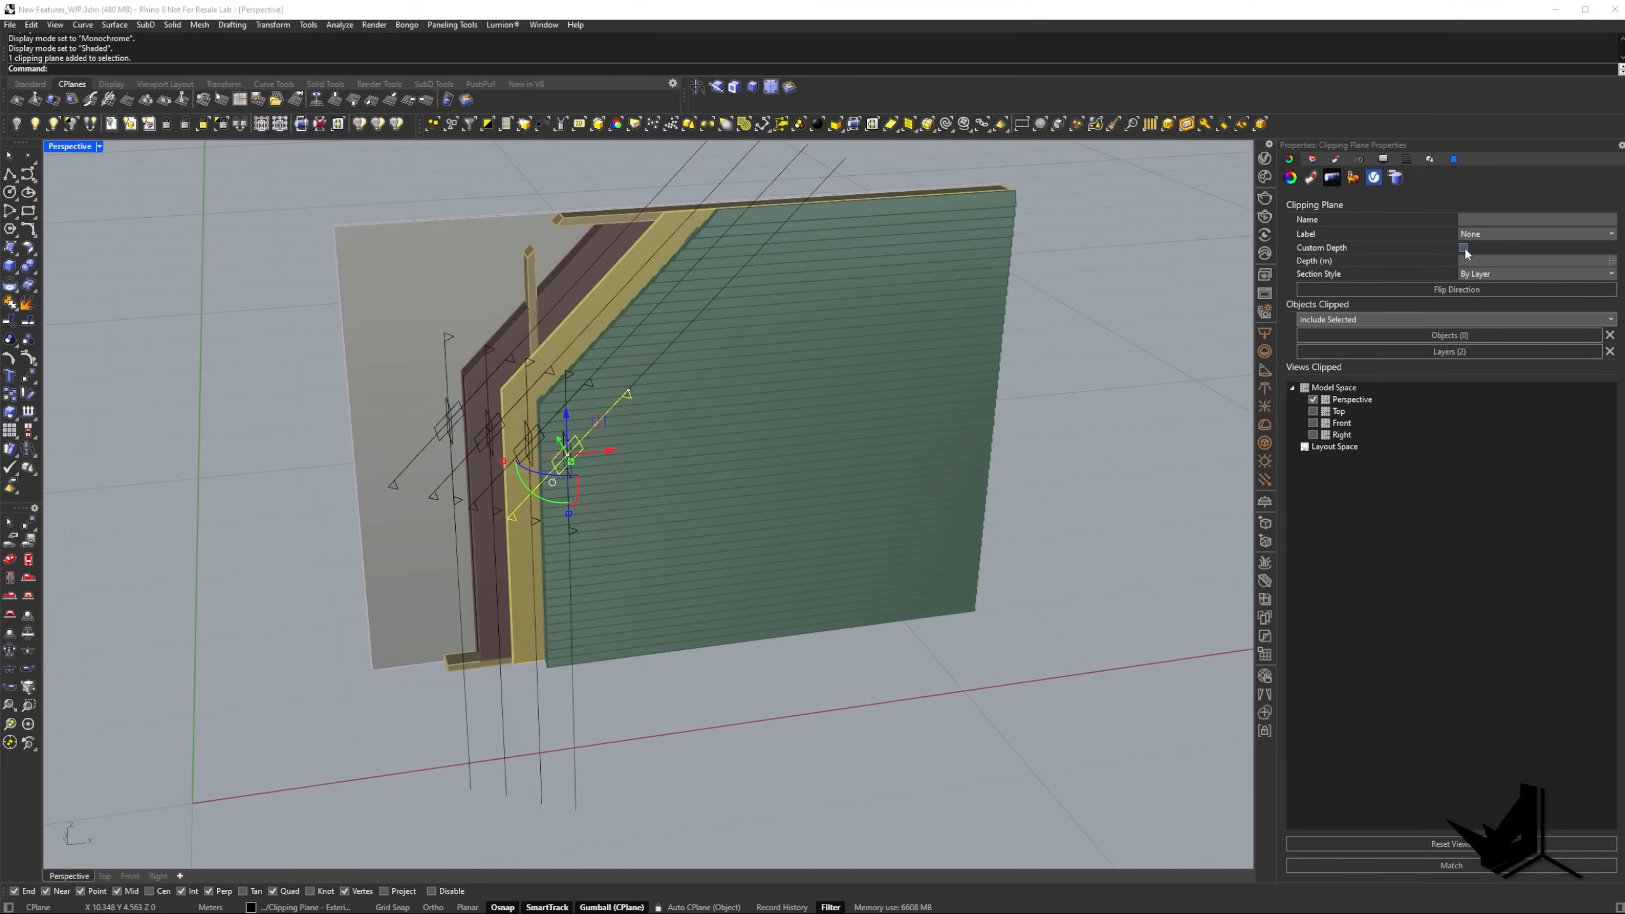
mouse_move(807, 488)
right_down()
mouse_move(769, 469)
mouse_move(729, 479)
mouse_move(785, 471)
right_up()
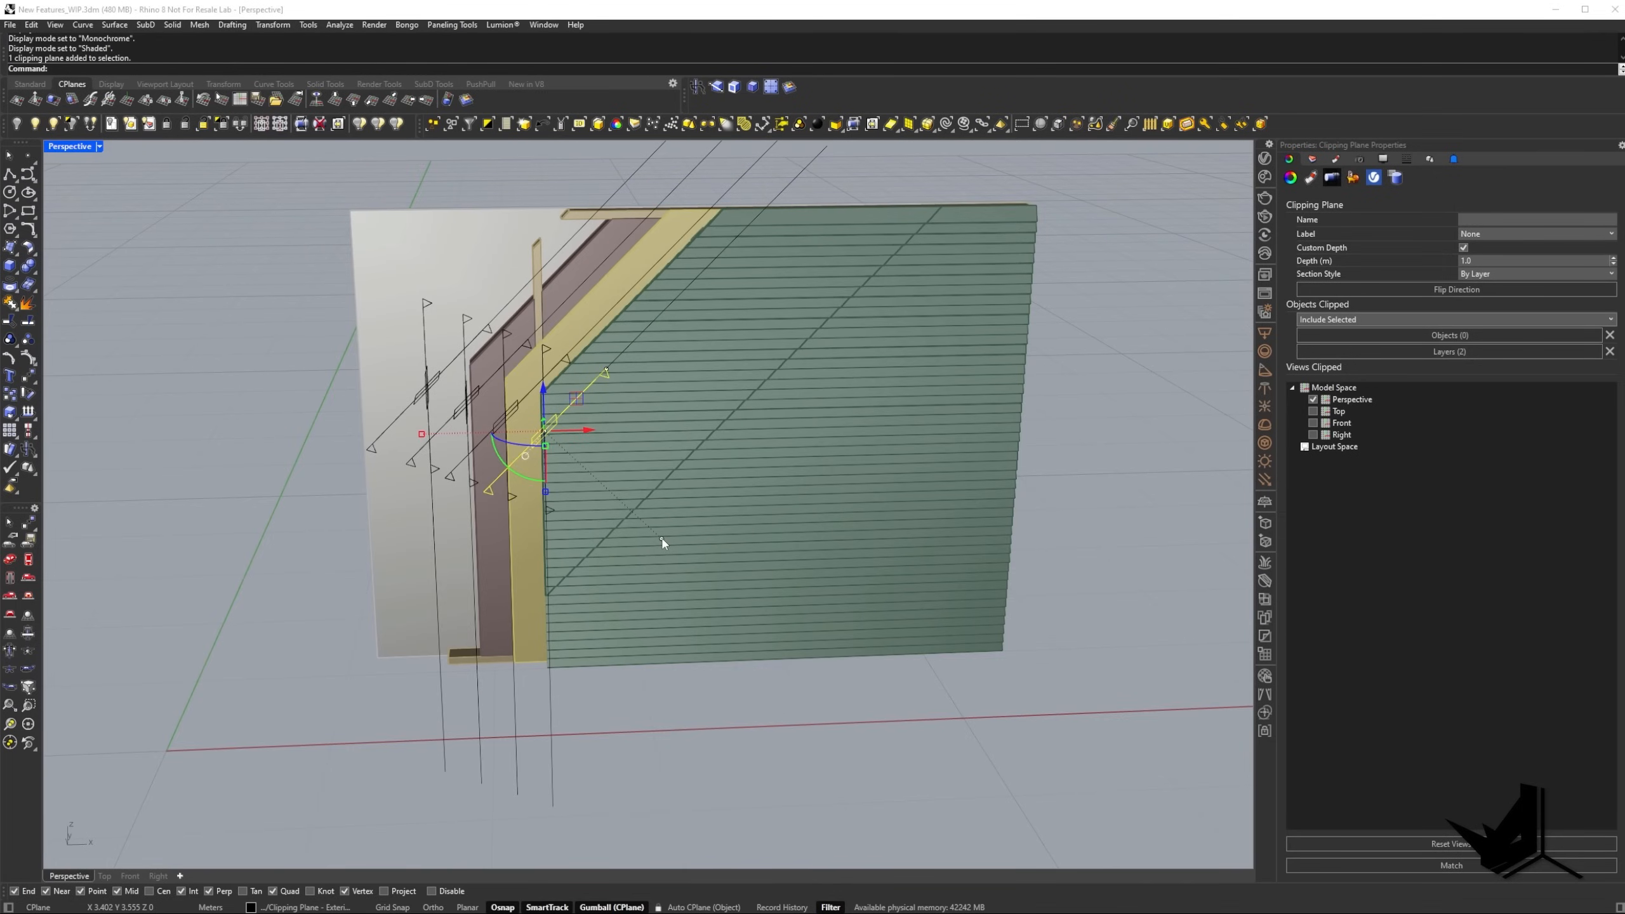
drag(662, 542, 839, 715)
right_drag(839, 714, 788, 695)
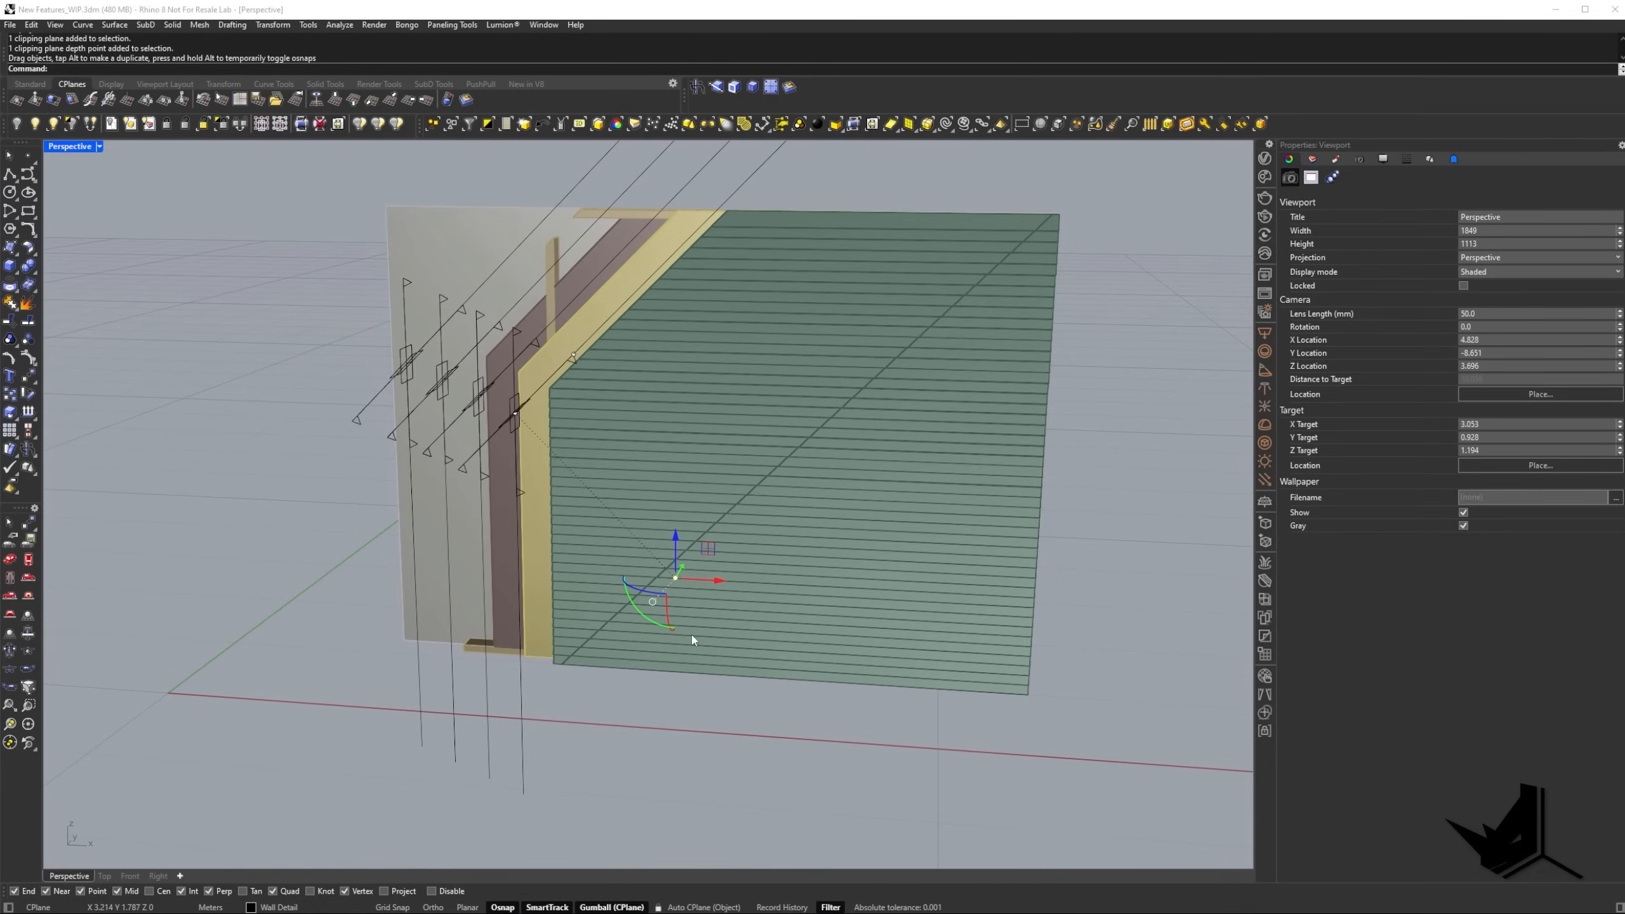
key(ctrl+z)
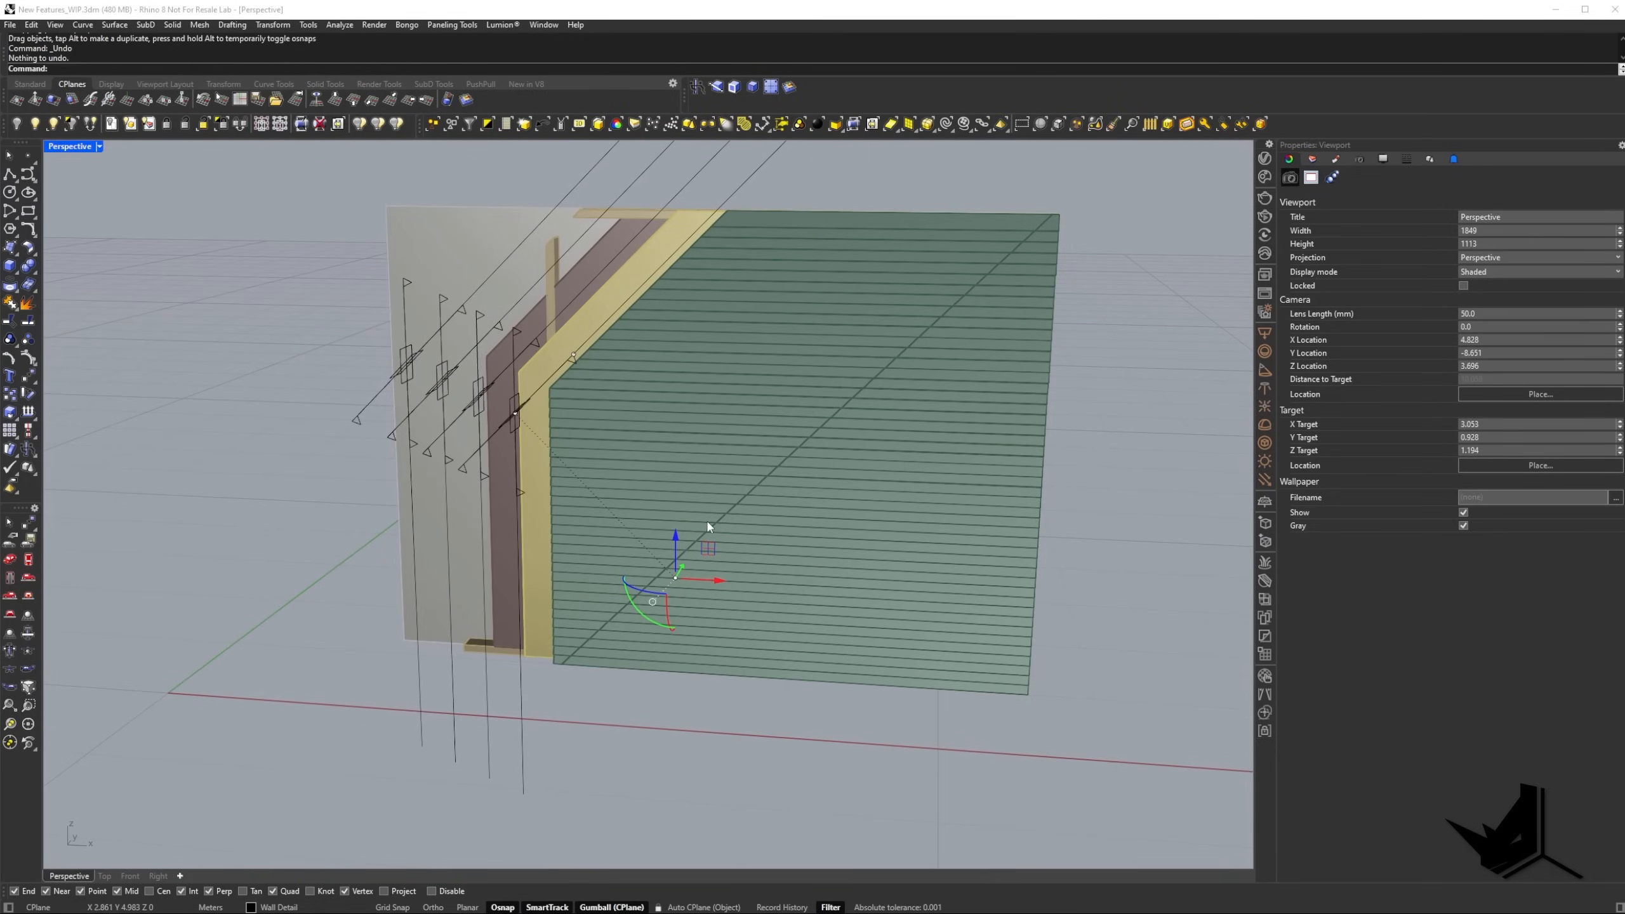
key(Escape)
Select all eight wall clipping planes and turn off their clipping in the Perspective view.
right_drag(669, 642, 527, 591)
right_drag(514, 404, 493, 326)
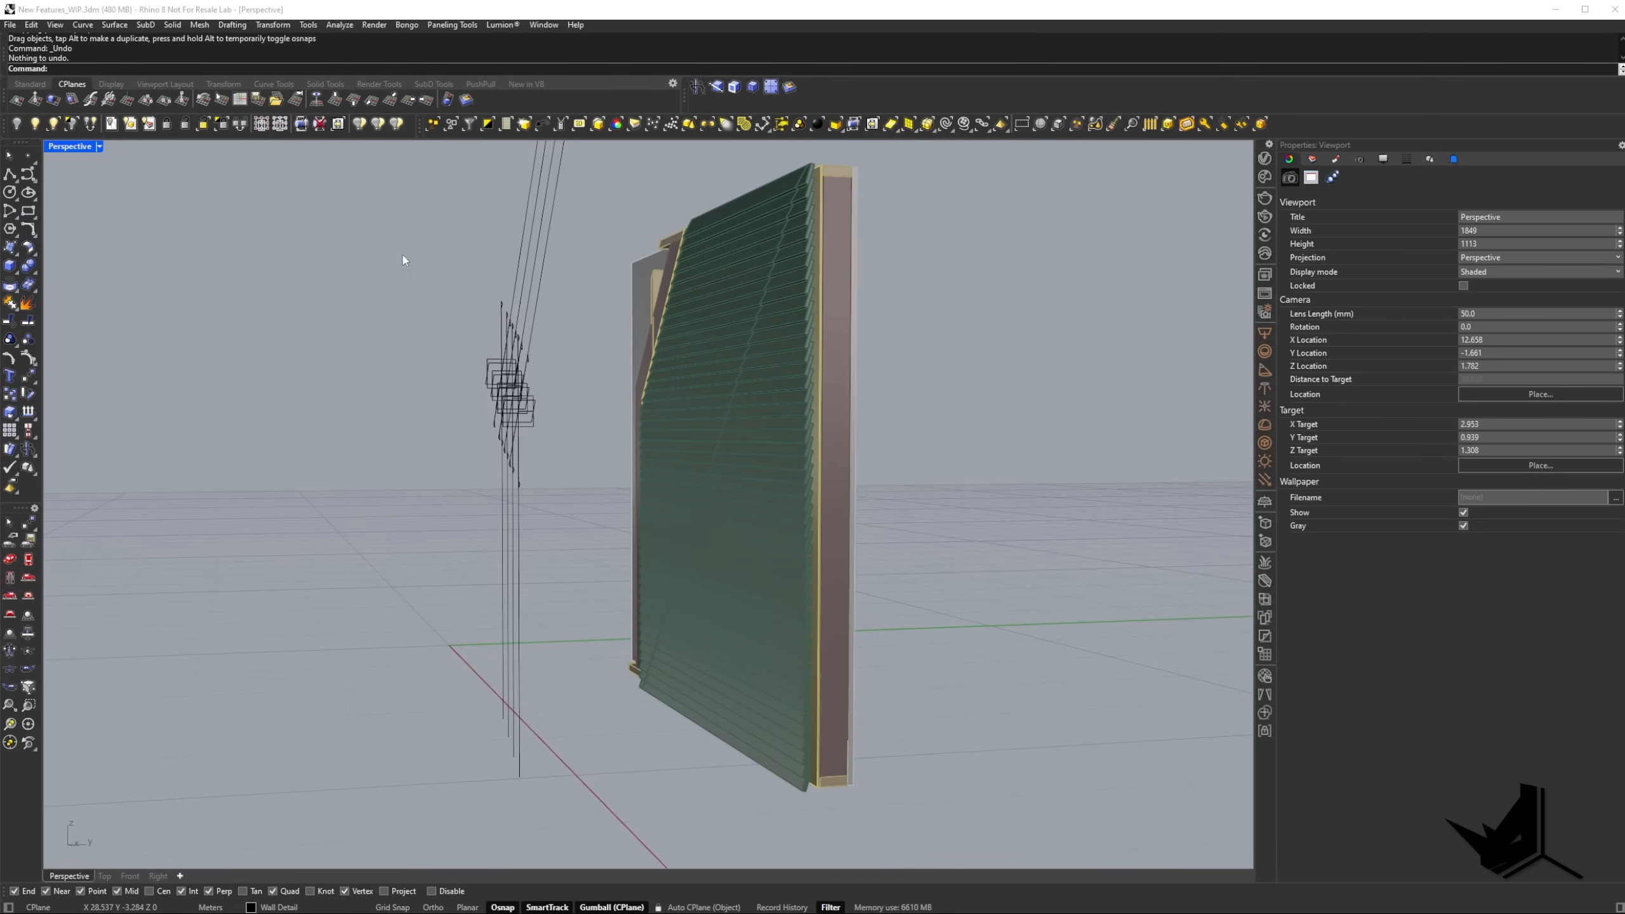
drag(403, 251, 576, 501)
right_drag(577, 501, 707, 637)
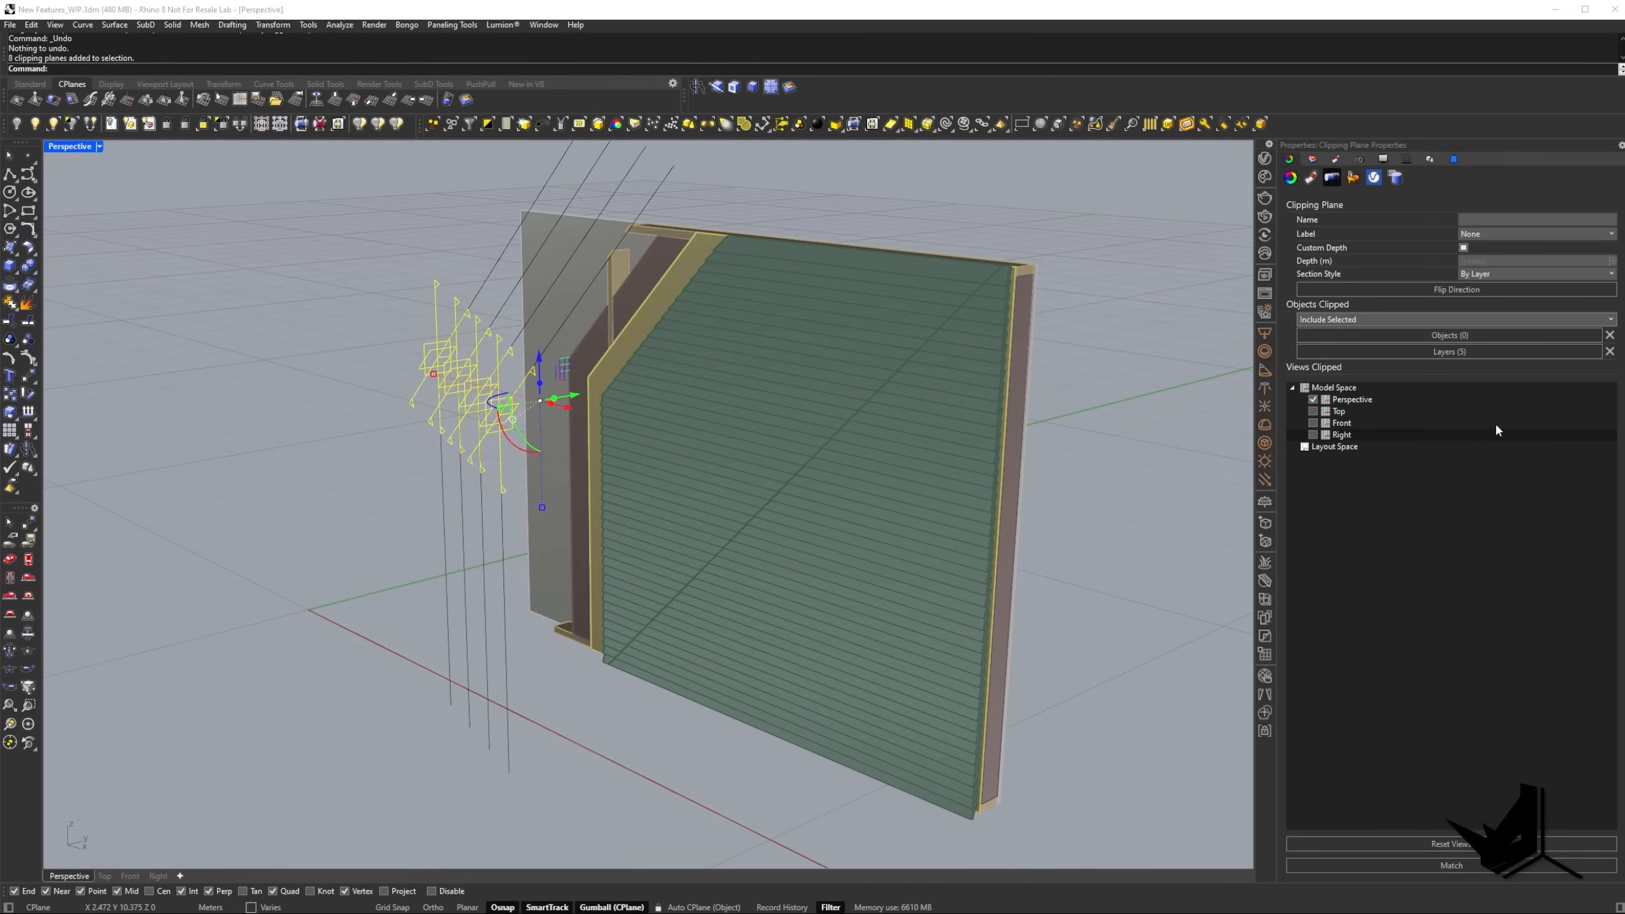
click(1313, 400)
click(927, 206)
right_drag(569, 273, 700, 527)
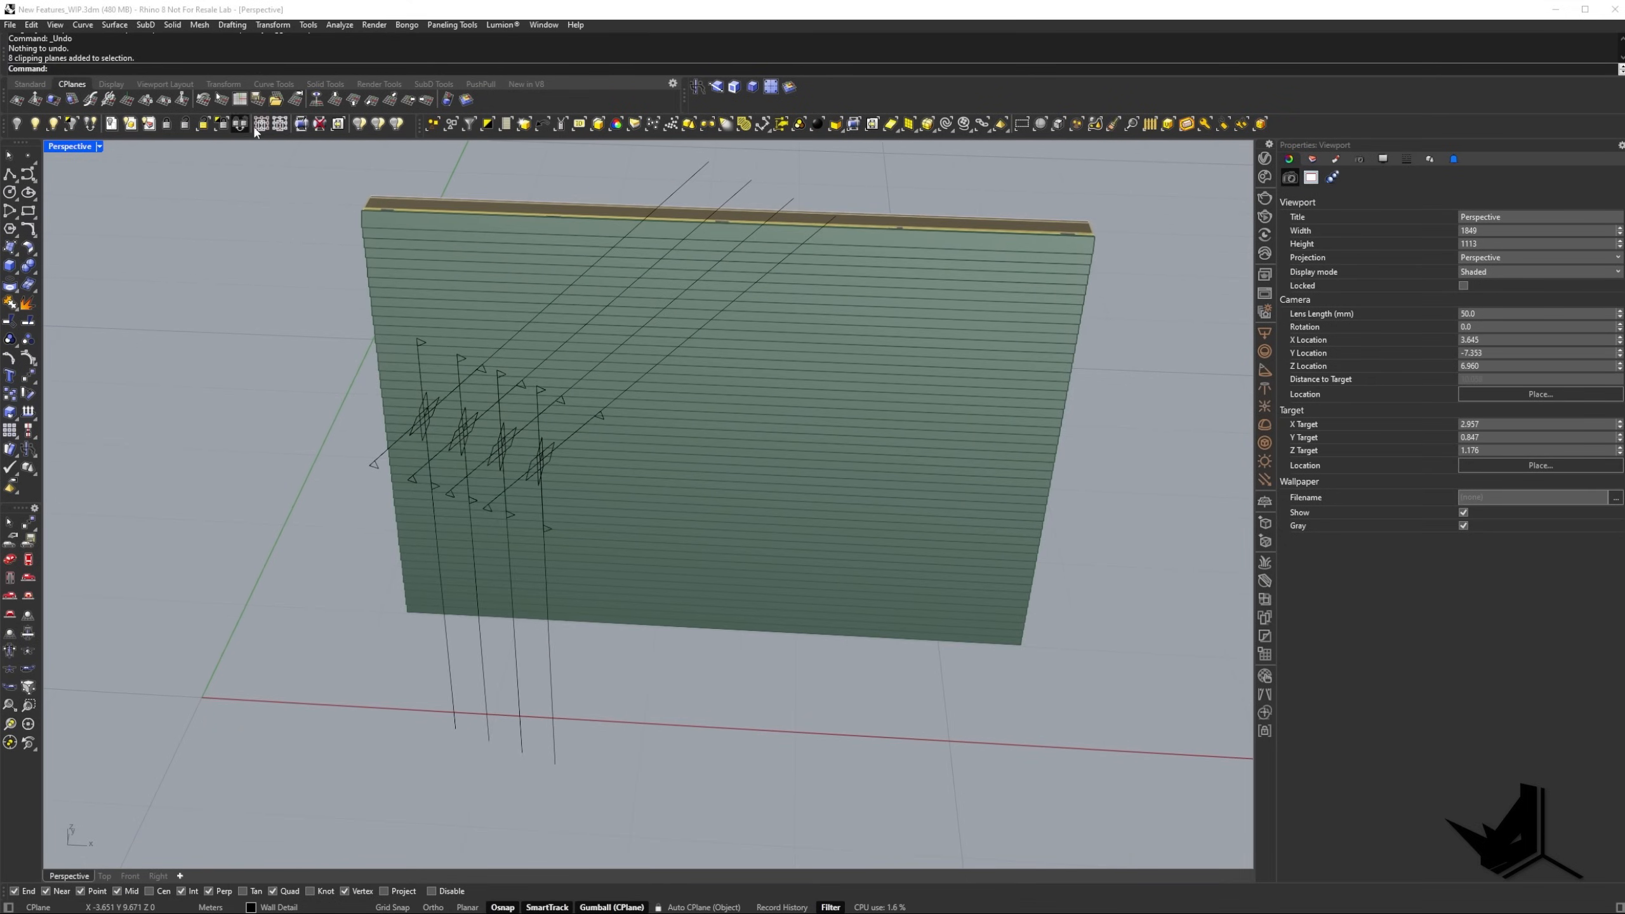
Draw a small horizontal clipping plane in front of the wall and raise it to the upper part of the wall.
click(301, 125)
click(758, 760)
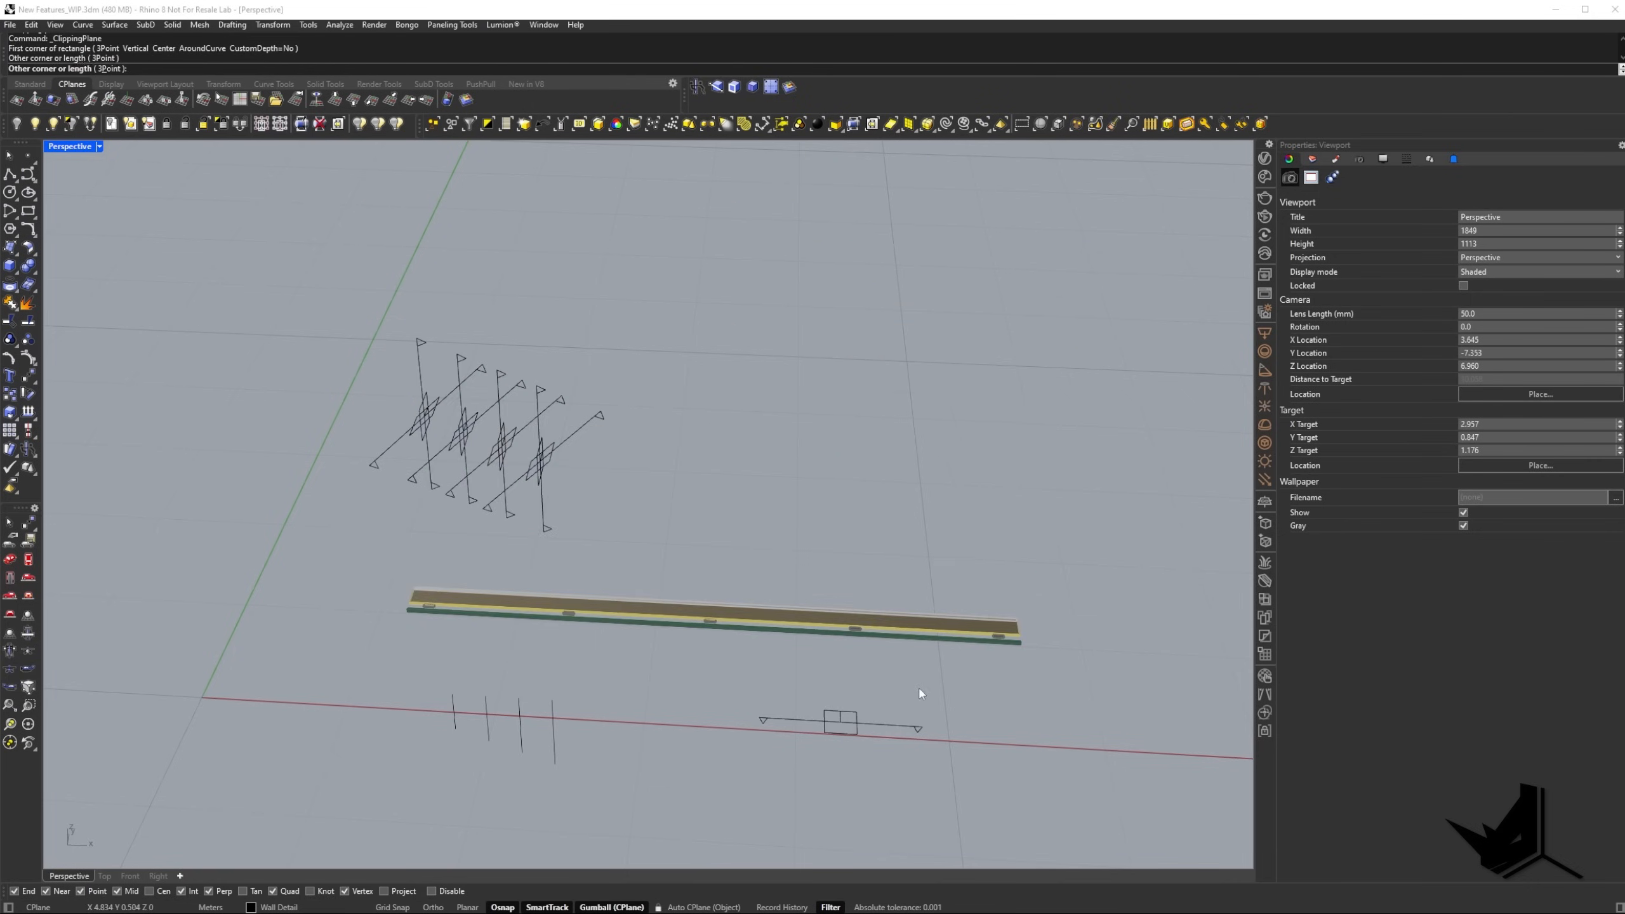
click(860, 712)
right_drag(859, 712, 874, 626)
drag(861, 673, 862, 333)
right_drag(862, 333, 822, 416)
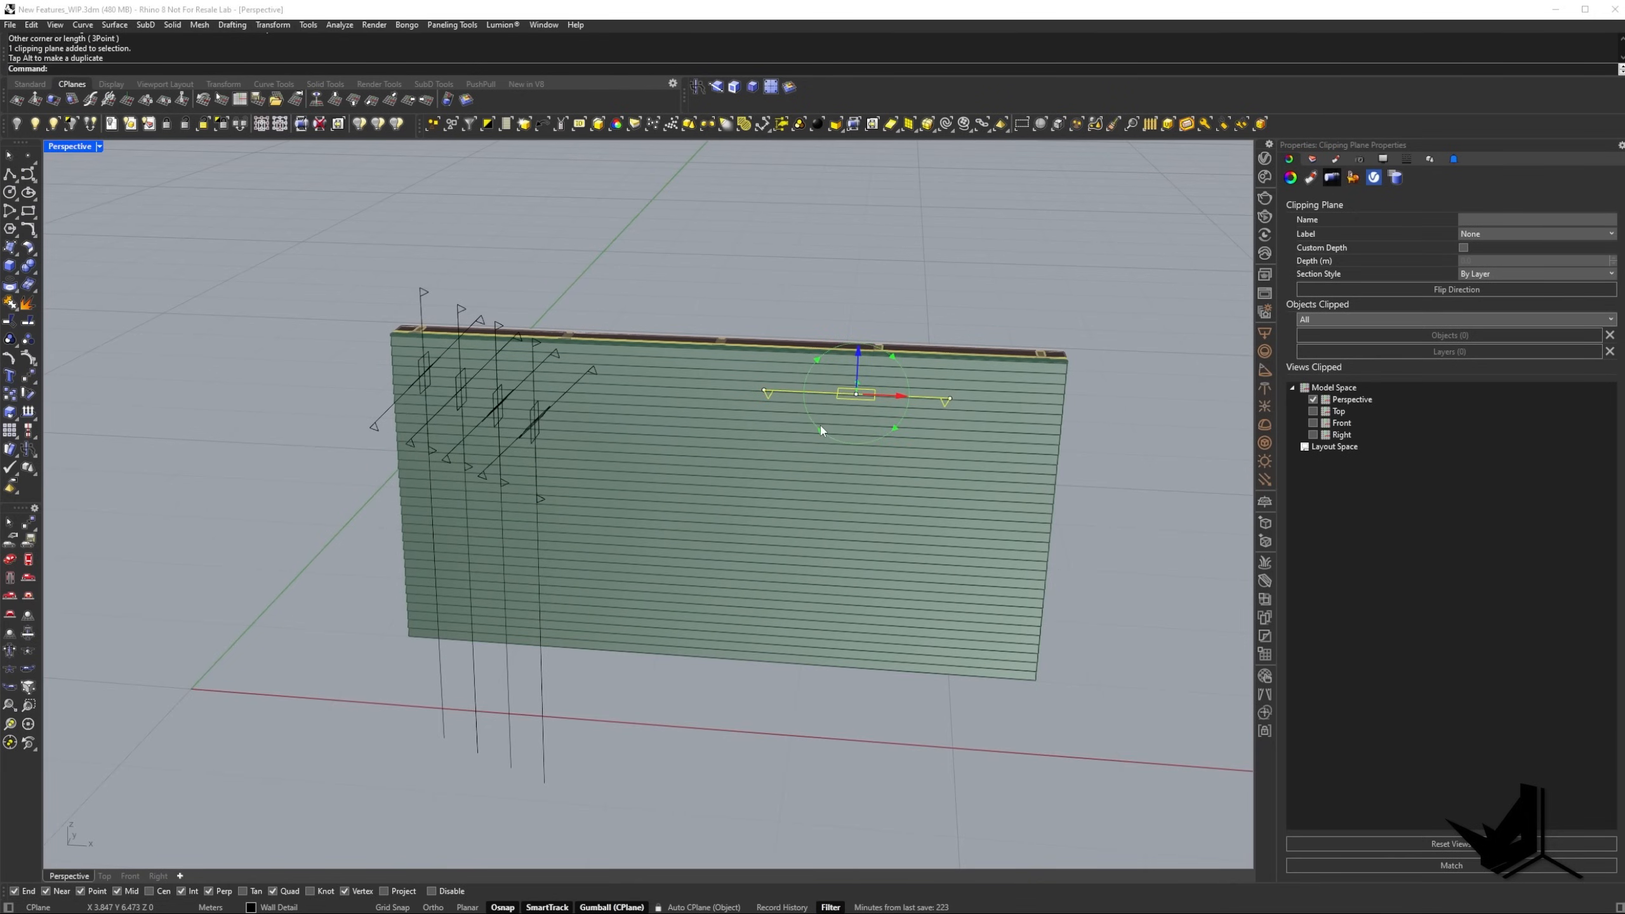
Rotate the new clipping plane to cut the wall diagonally and shift it along its normal further into the wall.
drag(820, 426, 807, 390)
shift+right_drag(891, 360, 846, 389)
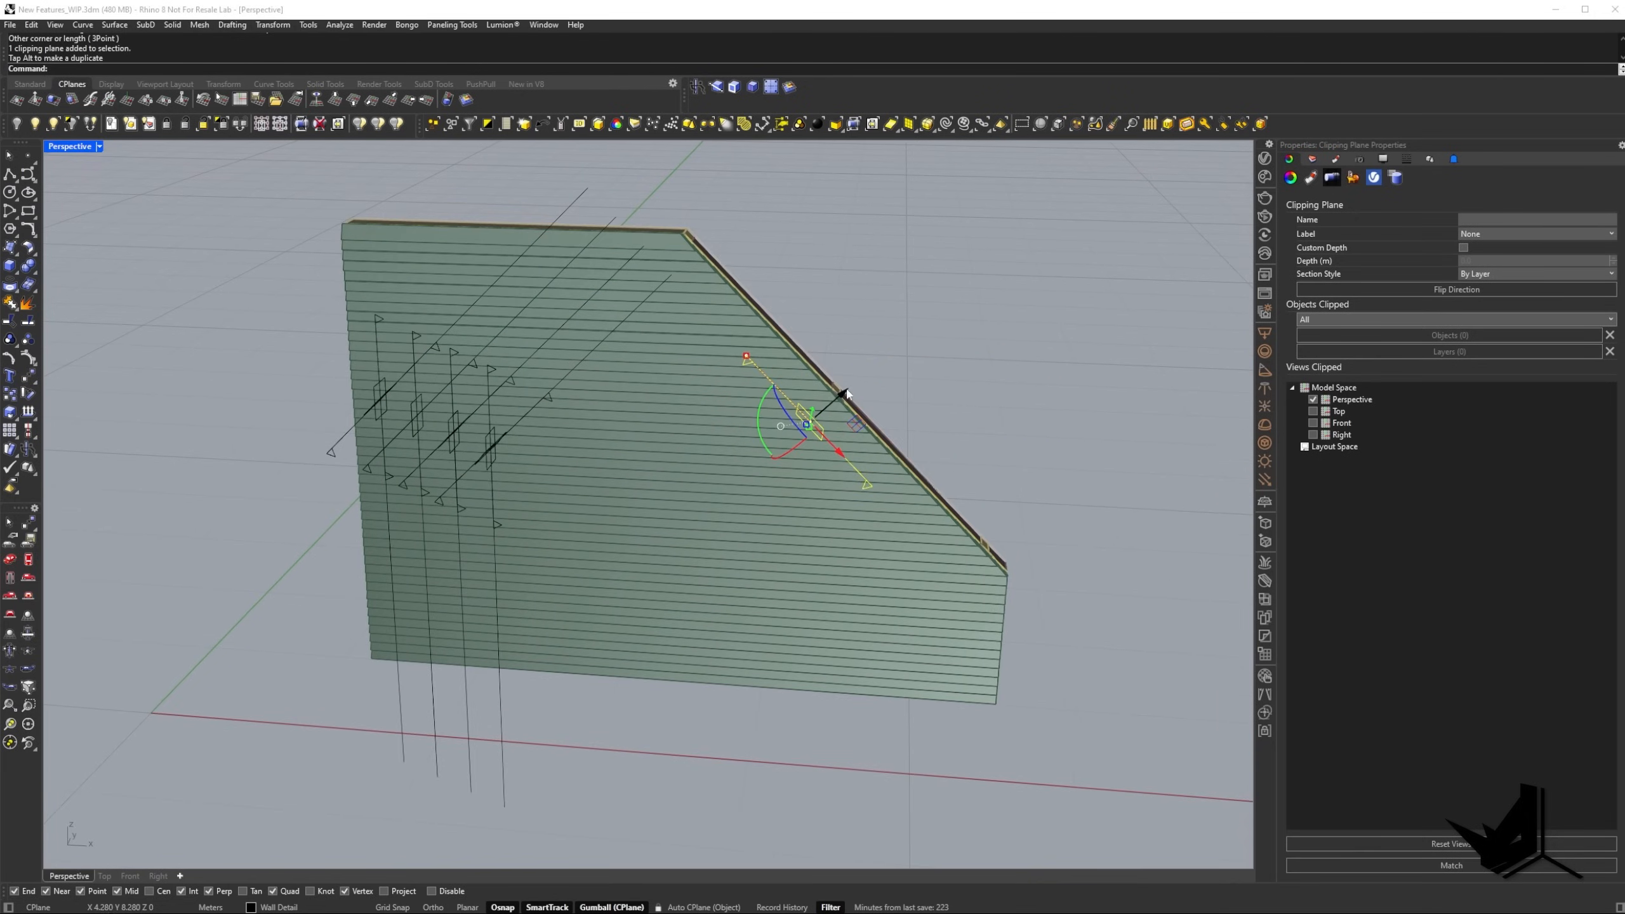
drag(843, 393, 832, 420)
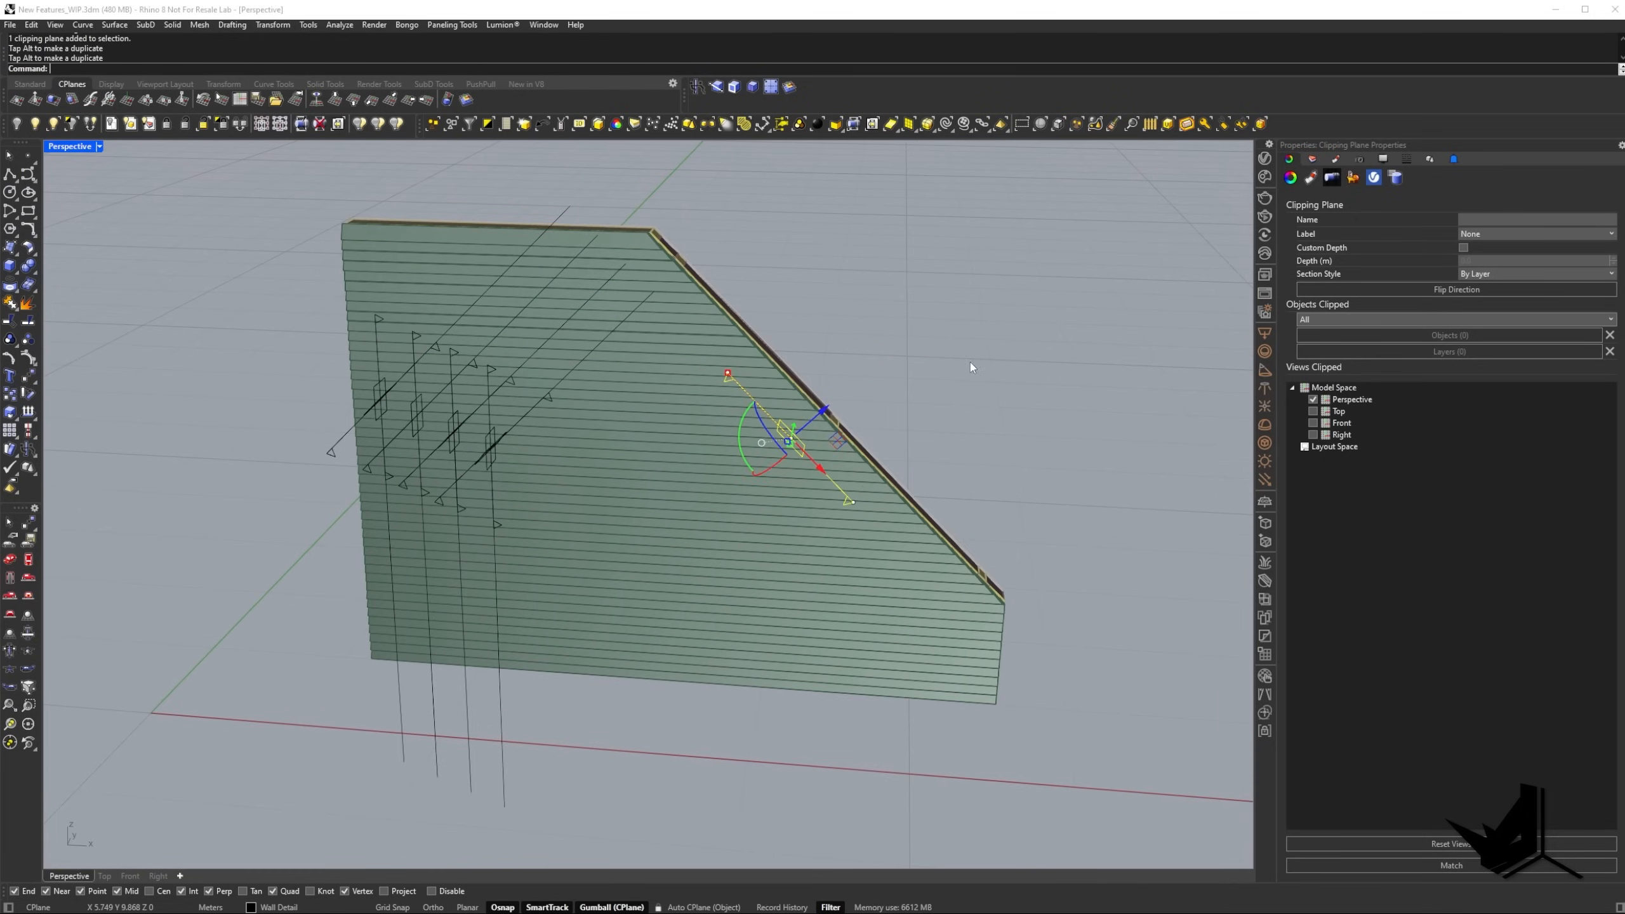
mouse_move(970, 362)
right_down()
mouse_move(902, 351)
mouse_move(963, 391)
right_up()
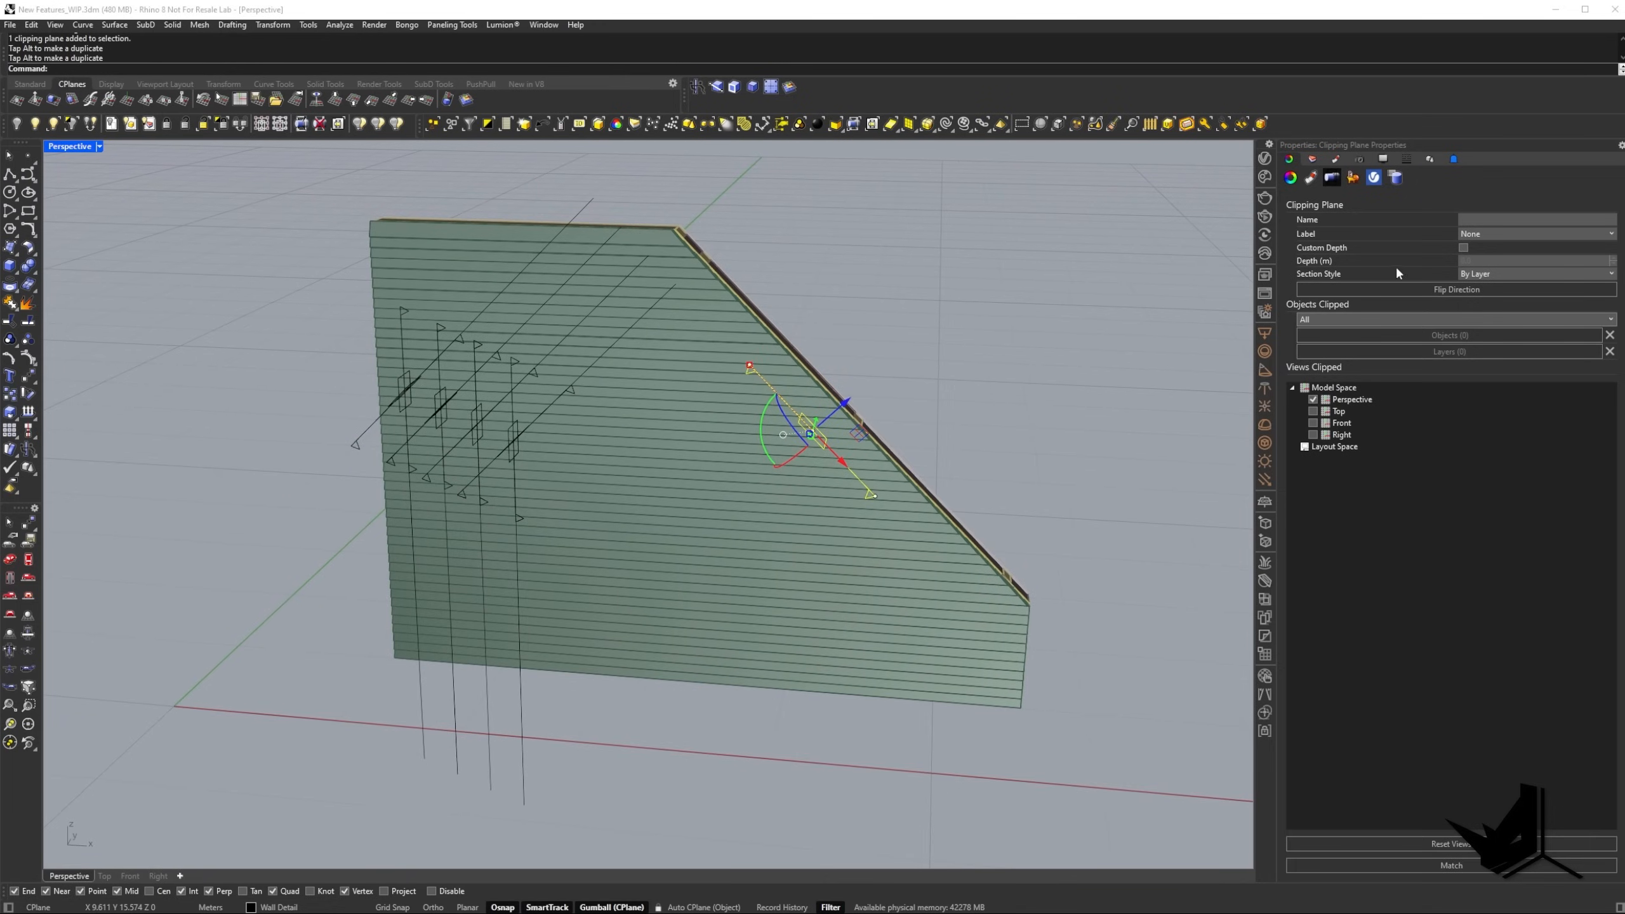
Enable a custom depth on the diagonal wall clipping plane and set the depth to 0.5 m.
click(1464, 248)
shift+right_drag(936, 392, 953, 371)
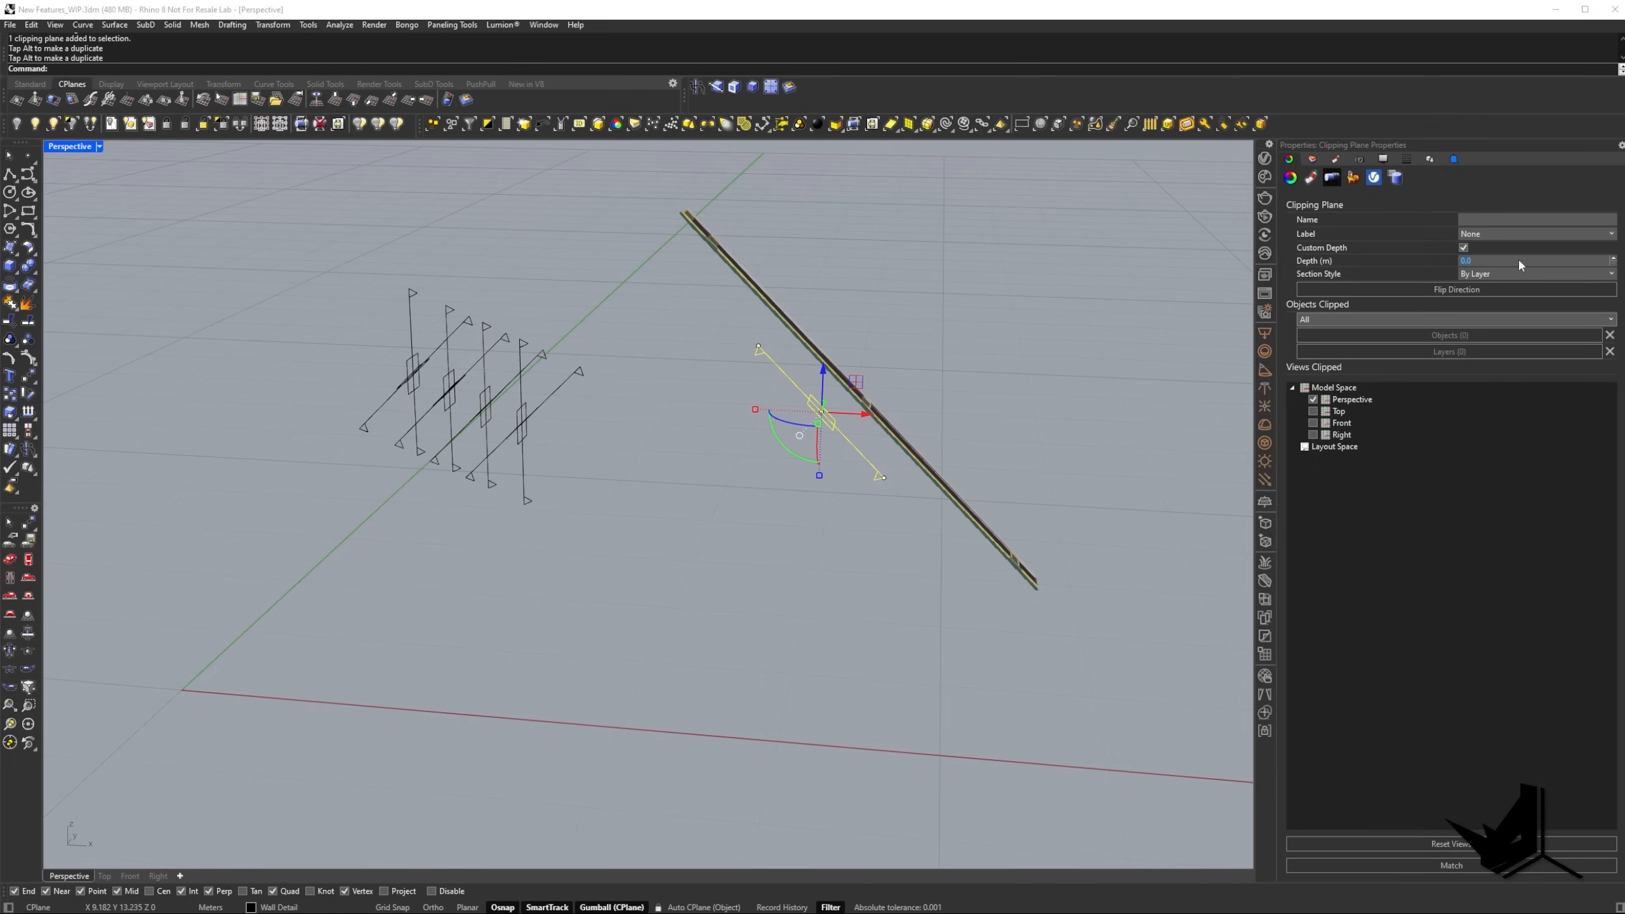
text(5)
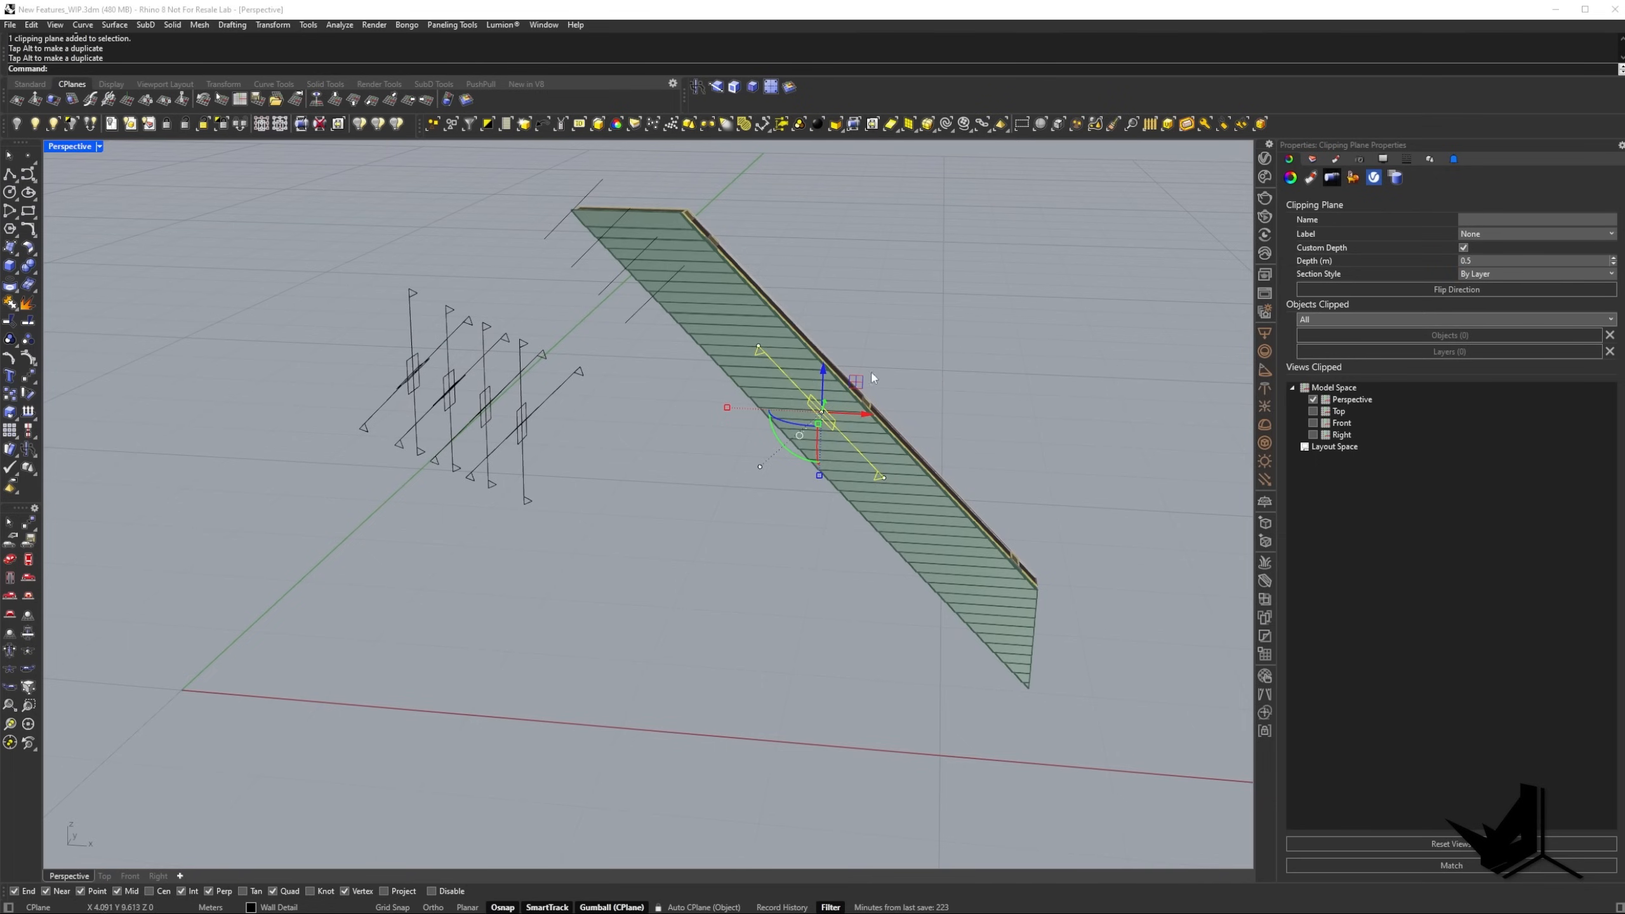
Flip the direction of the diagonal clipping plane and shift it sideways in front of the wall.
right_drag(873, 377, 910, 391)
text(Flip)
key(Return)
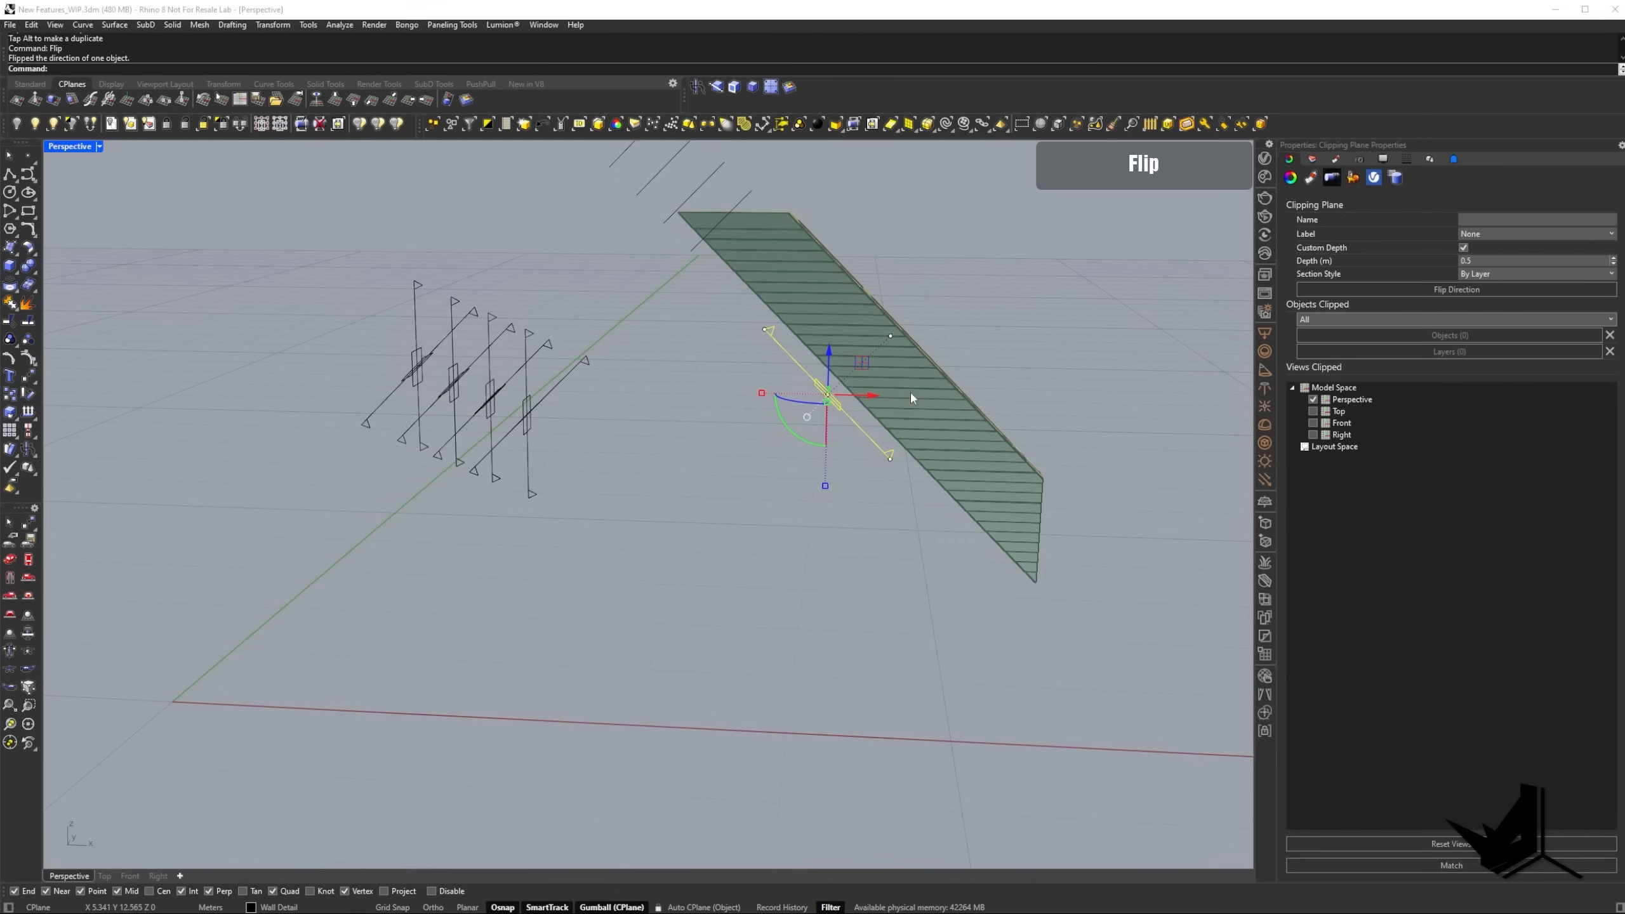
drag(869, 396, 712, 403)
right_drag(765, 422, 721, 475)
right_drag(814, 501, 983, 532)
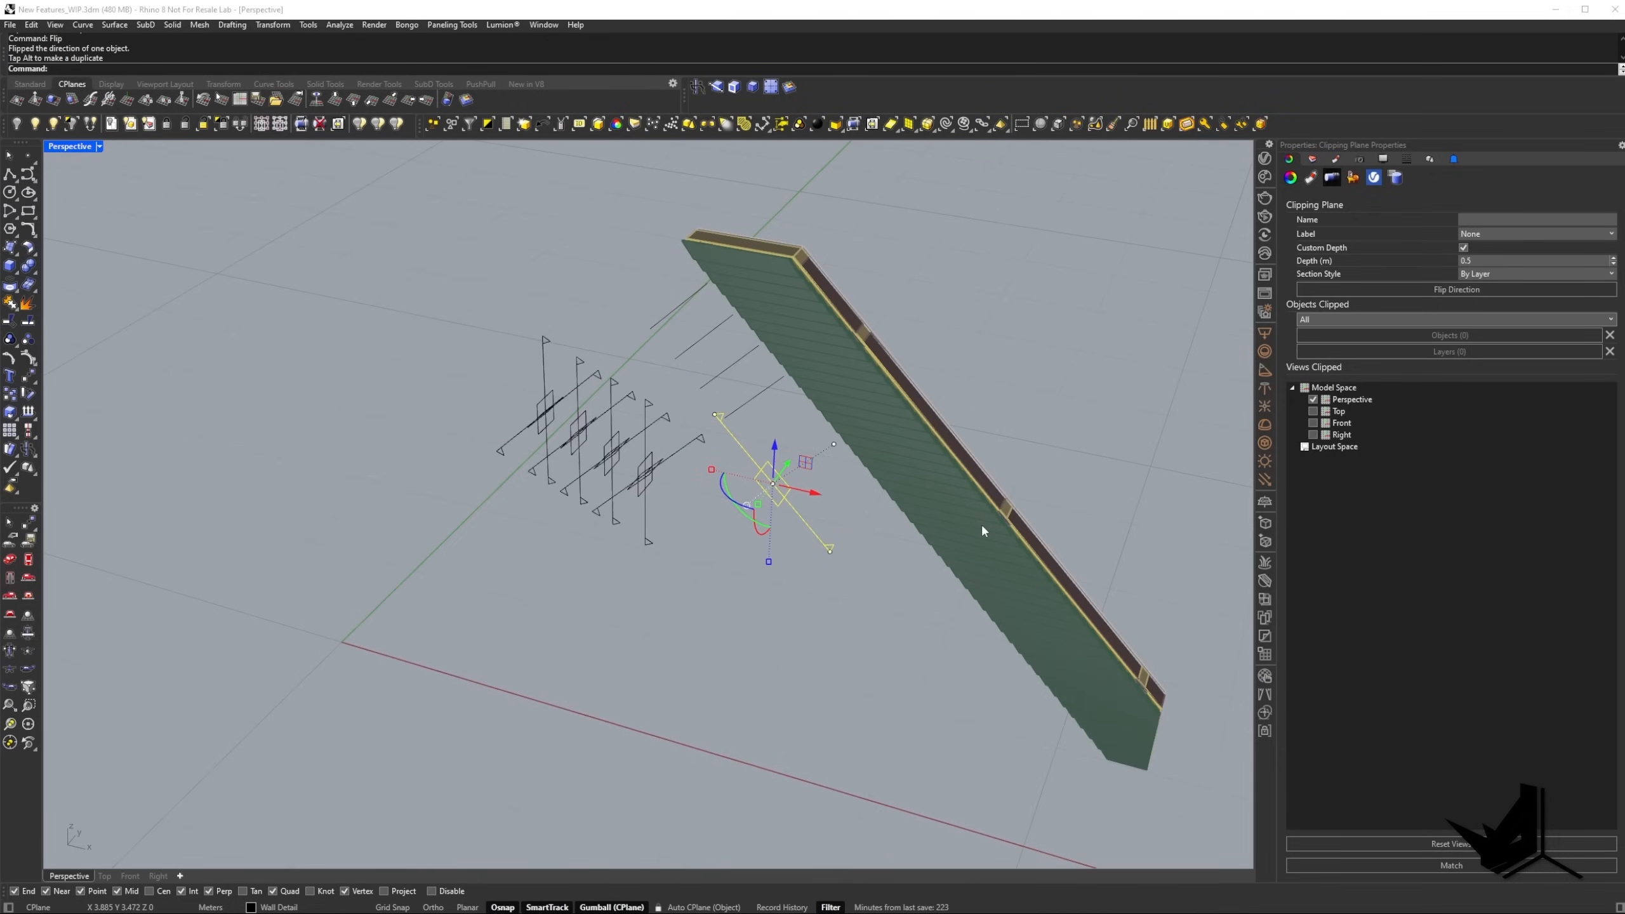
Rotate the diagonal clipping plane upright so that it cuts a vertical strip from the wall, and deselect it.
shift+right_drag(766, 451, 733, 464)
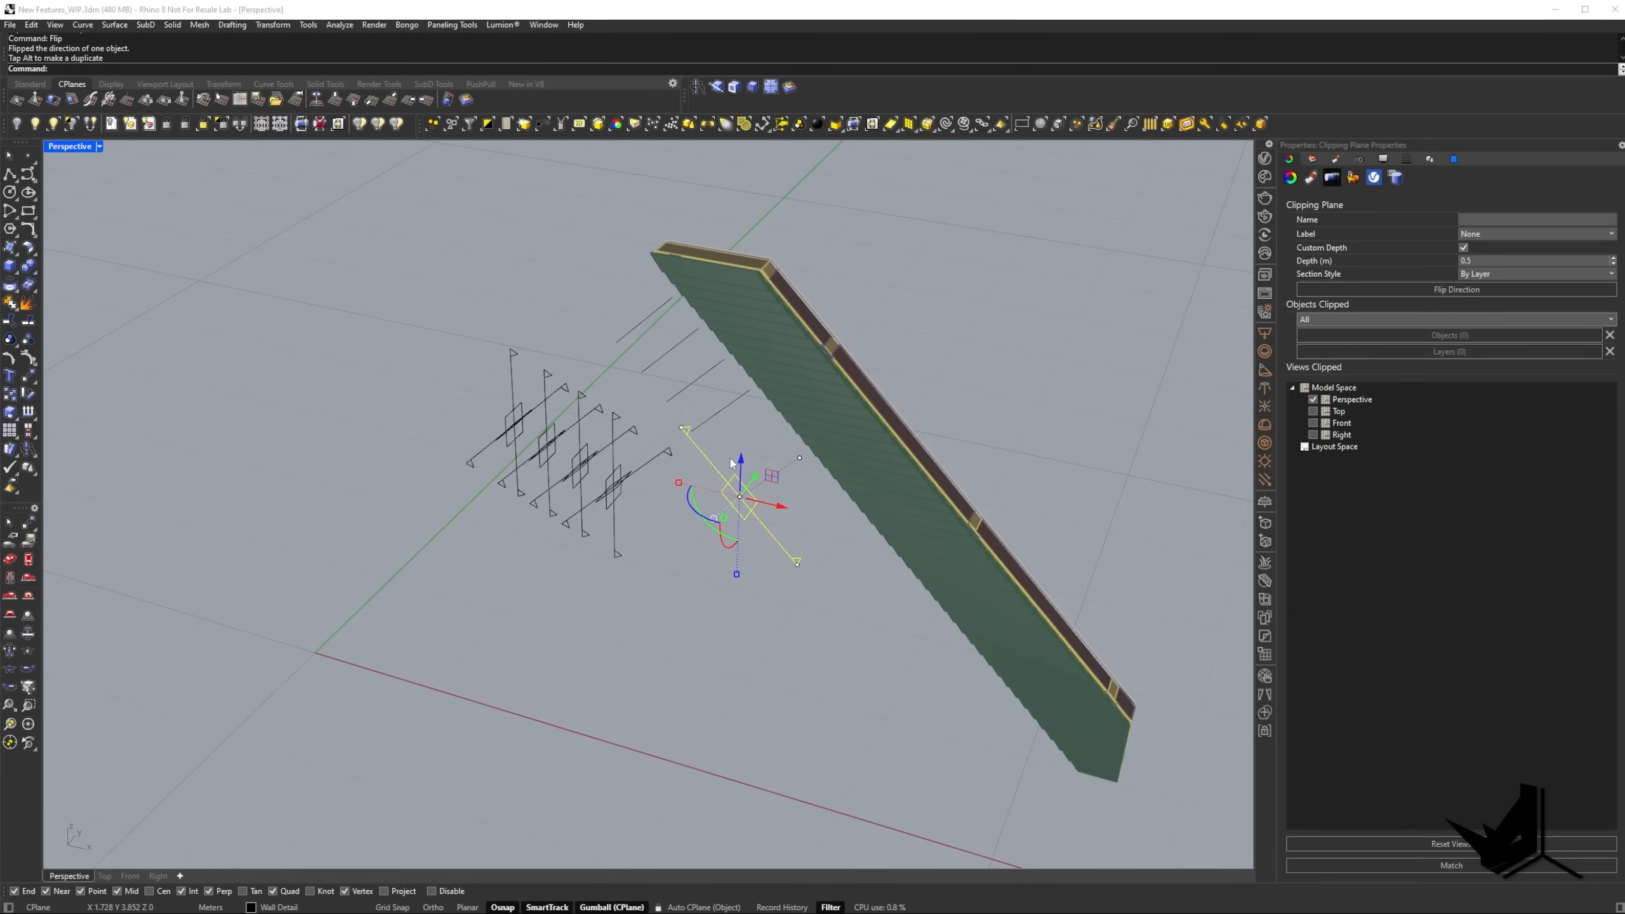
mouse_move(731, 463)
right_down()
mouse_move(735, 510)
mouse_move(715, 500)
mouse_move(795, 544)
mouse_move(630, 528)
mouse_move(736, 537)
mouse_move(733, 507)
mouse_move(699, 497)
right_up()
key(Escape)
key(Escape)
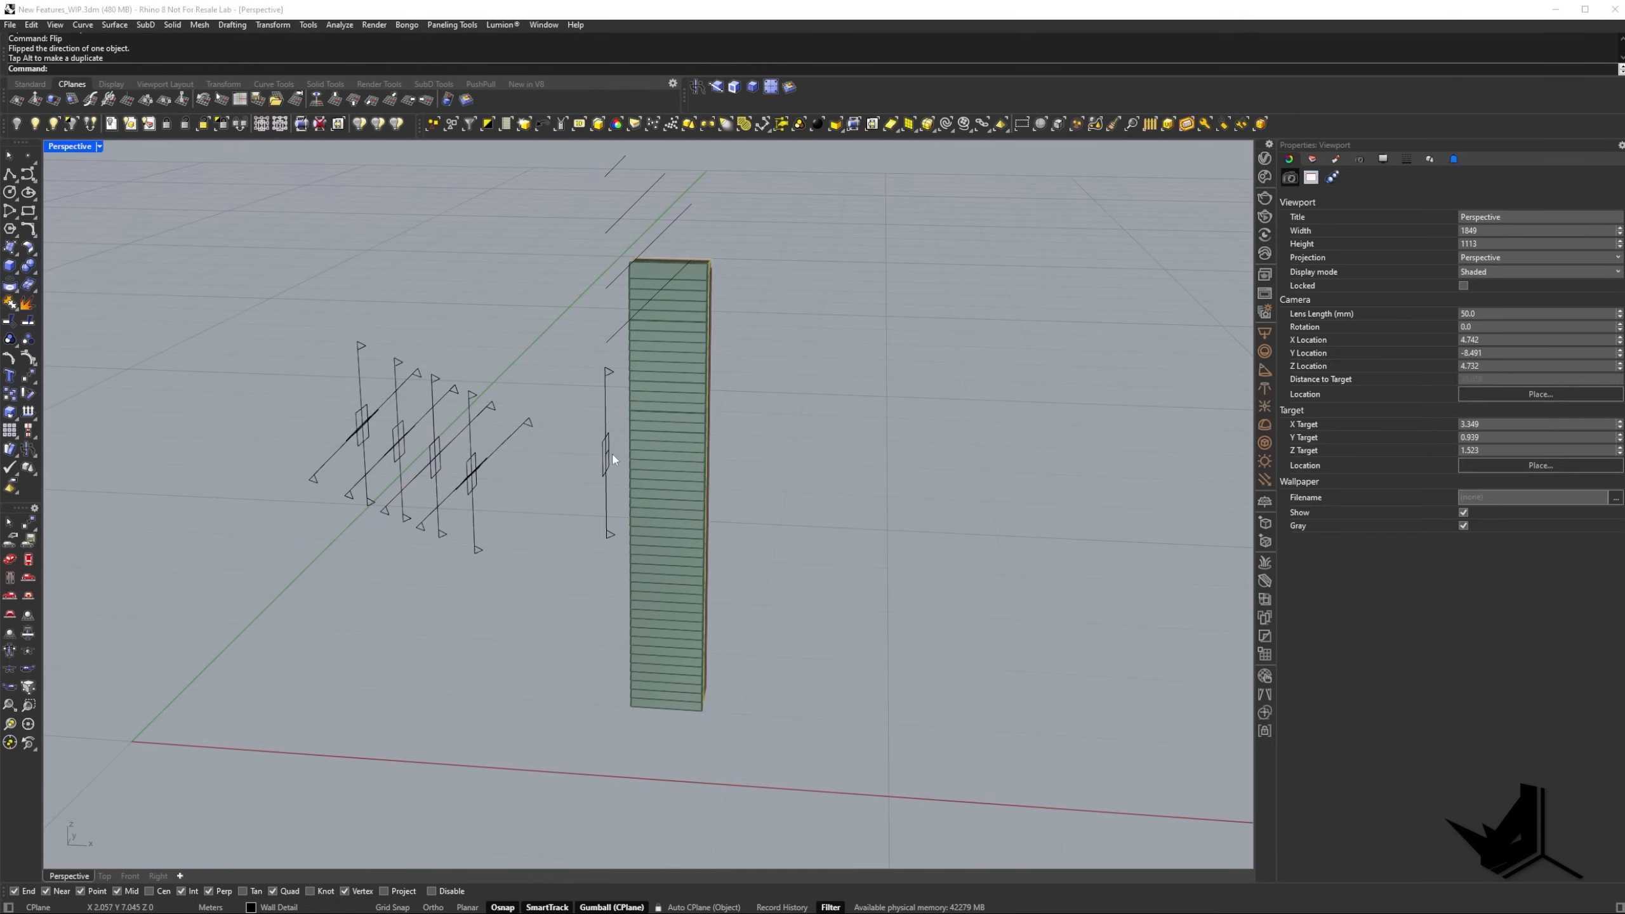
Duplicate the upright clipping plane sideways past the wall strip and rotate the copy by 90 degrees to make it horizontal.
click(607, 456)
alt+drag(653, 457, 768, 516)
click(737, 482)
text(90)
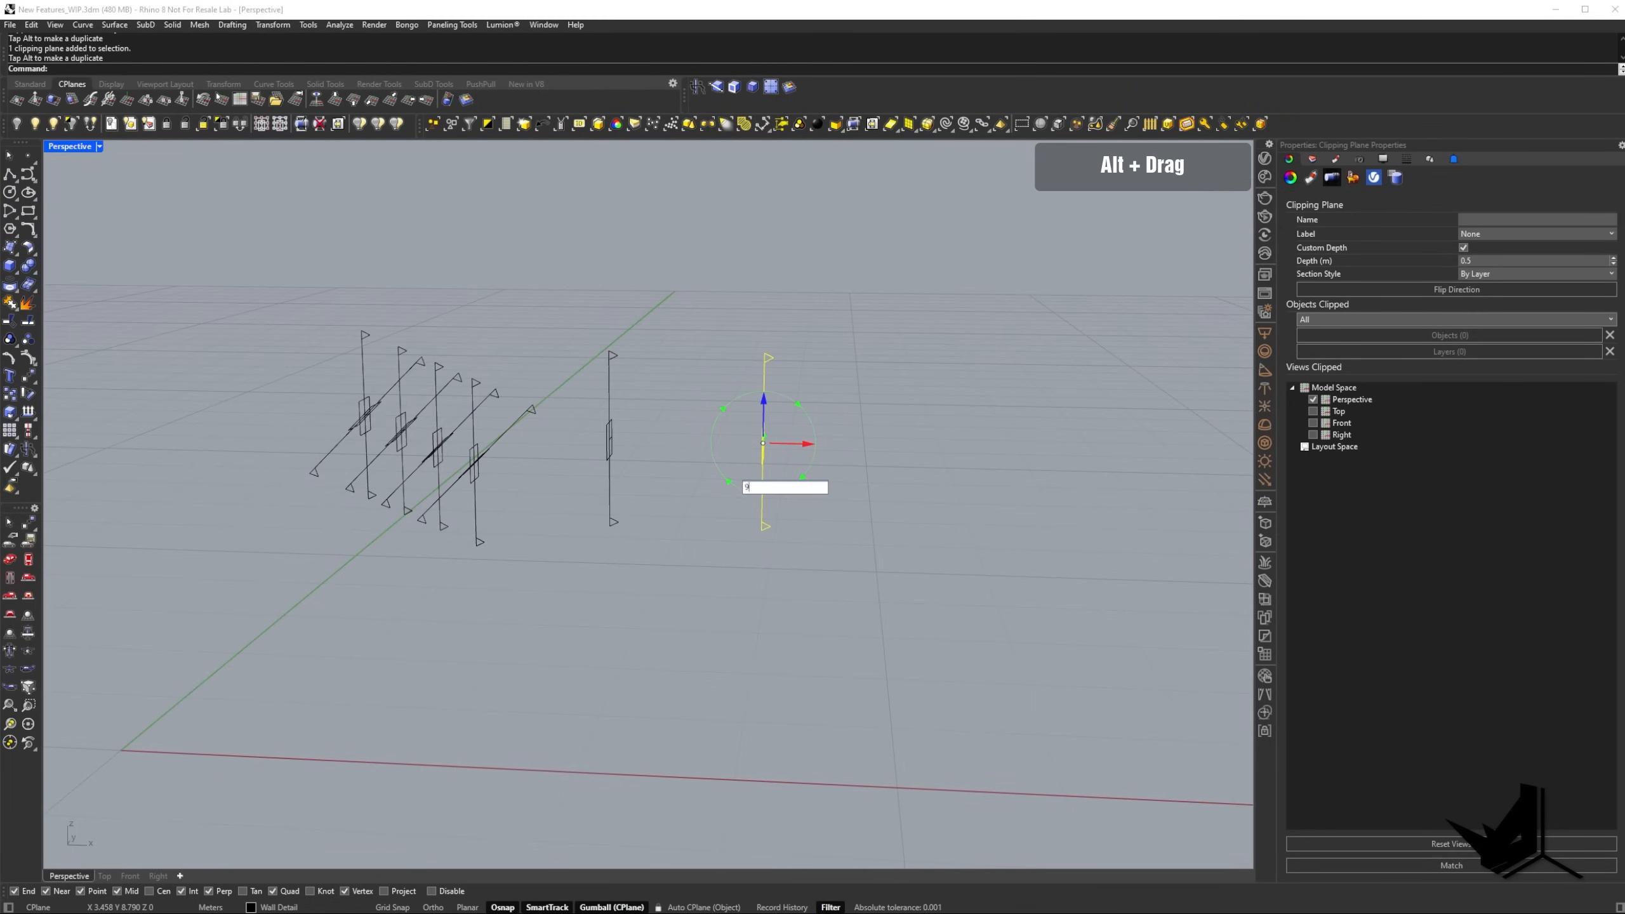
key(Return)
Move the horizontal clipping plane copy sideways until it crosses the upright clipping plane.
right_drag(737, 482, 736, 509)
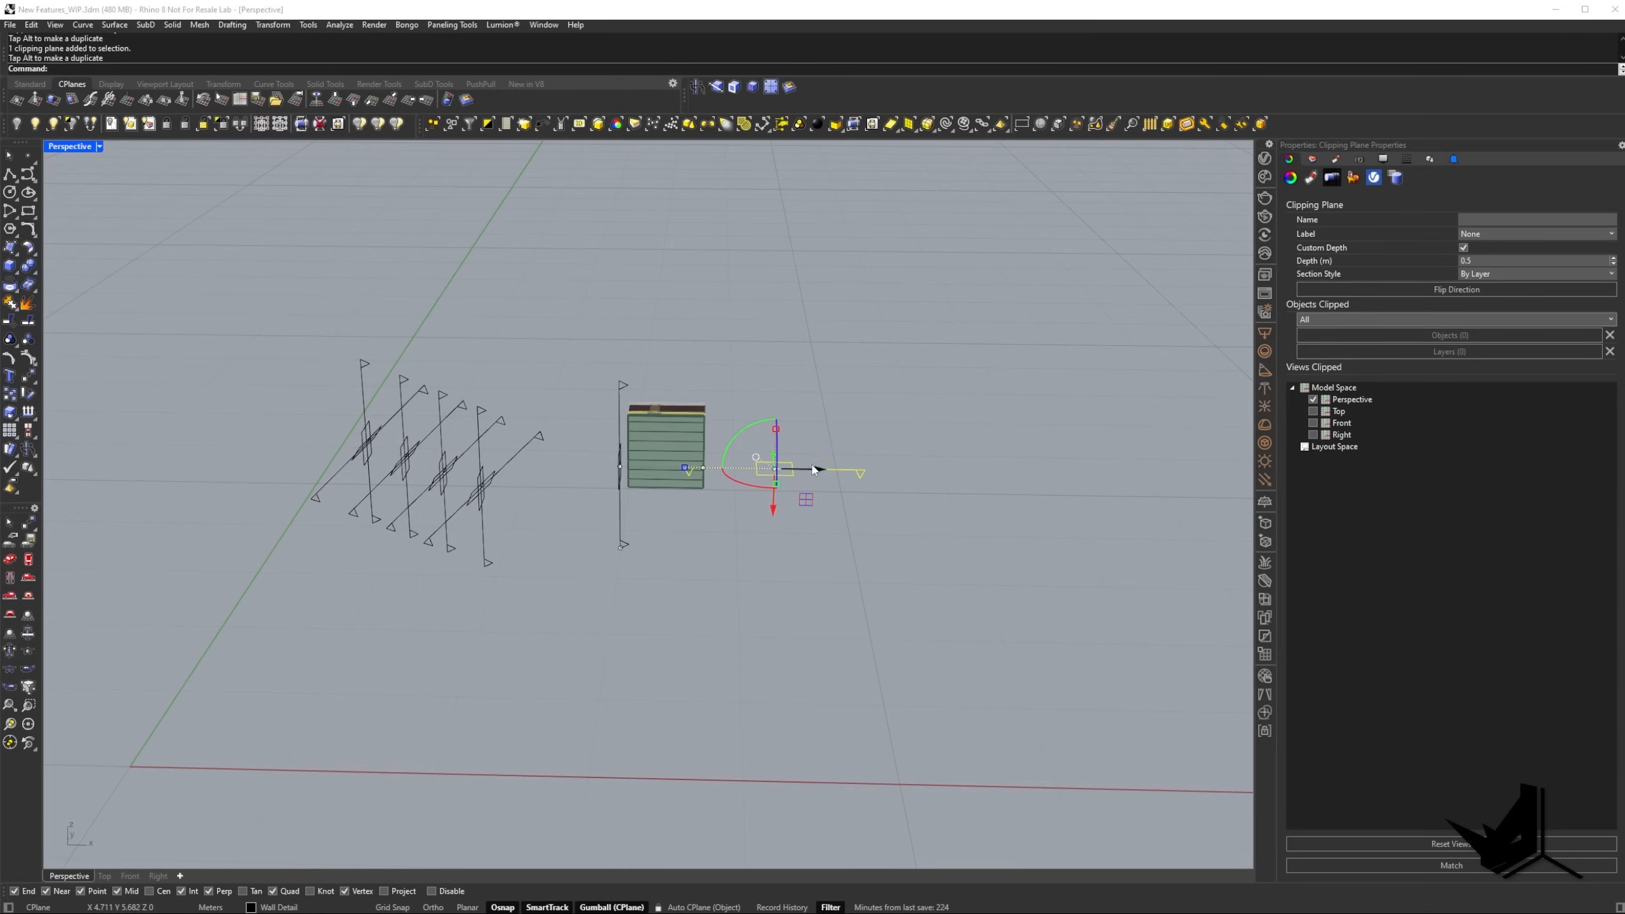
drag(820, 473, 709, 472)
right_drag(709, 474, 575, 458)
drag(552, 507, 554, 470)
right_drag(555, 470, 487, 497)
Select the two crossing clipping planes that cut the wall down to a small block.
click(613, 487)
click(629, 450)
click(622, 455)
scroll(682, 396, up, 6)
right_drag(682, 395, 696, 423)
click(459, 619)
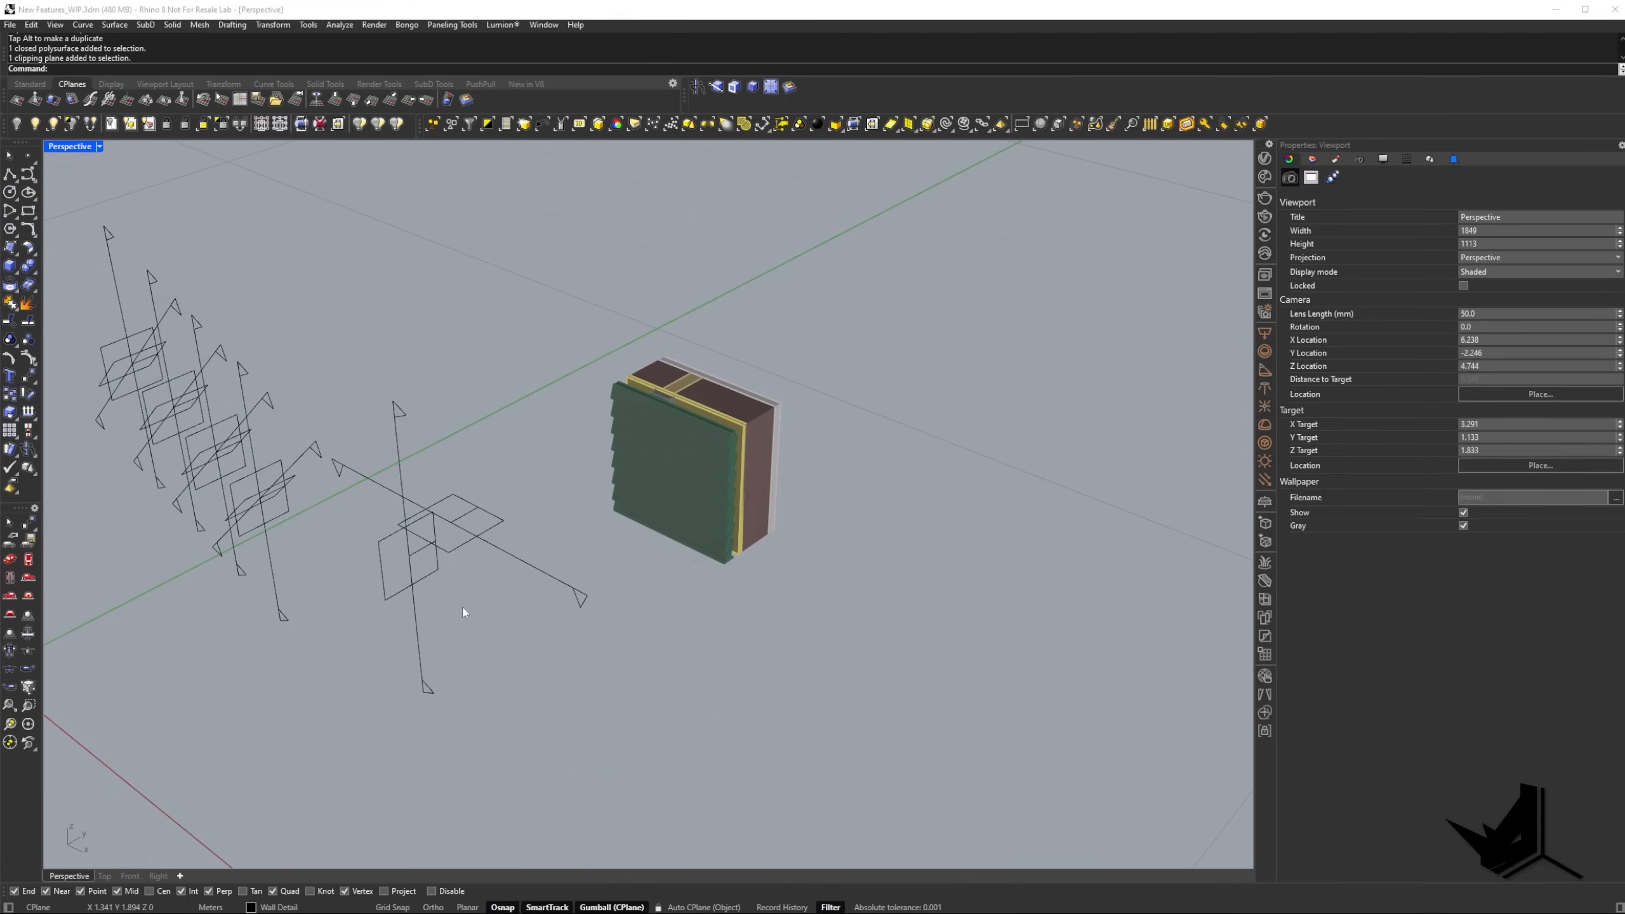
drag(462, 606, 407, 517)
right_drag(808, 443, 419, 302)
Preview the clipped wall block in Monochrome display mode and return the Perspective view to Shaded.
click(100, 147)
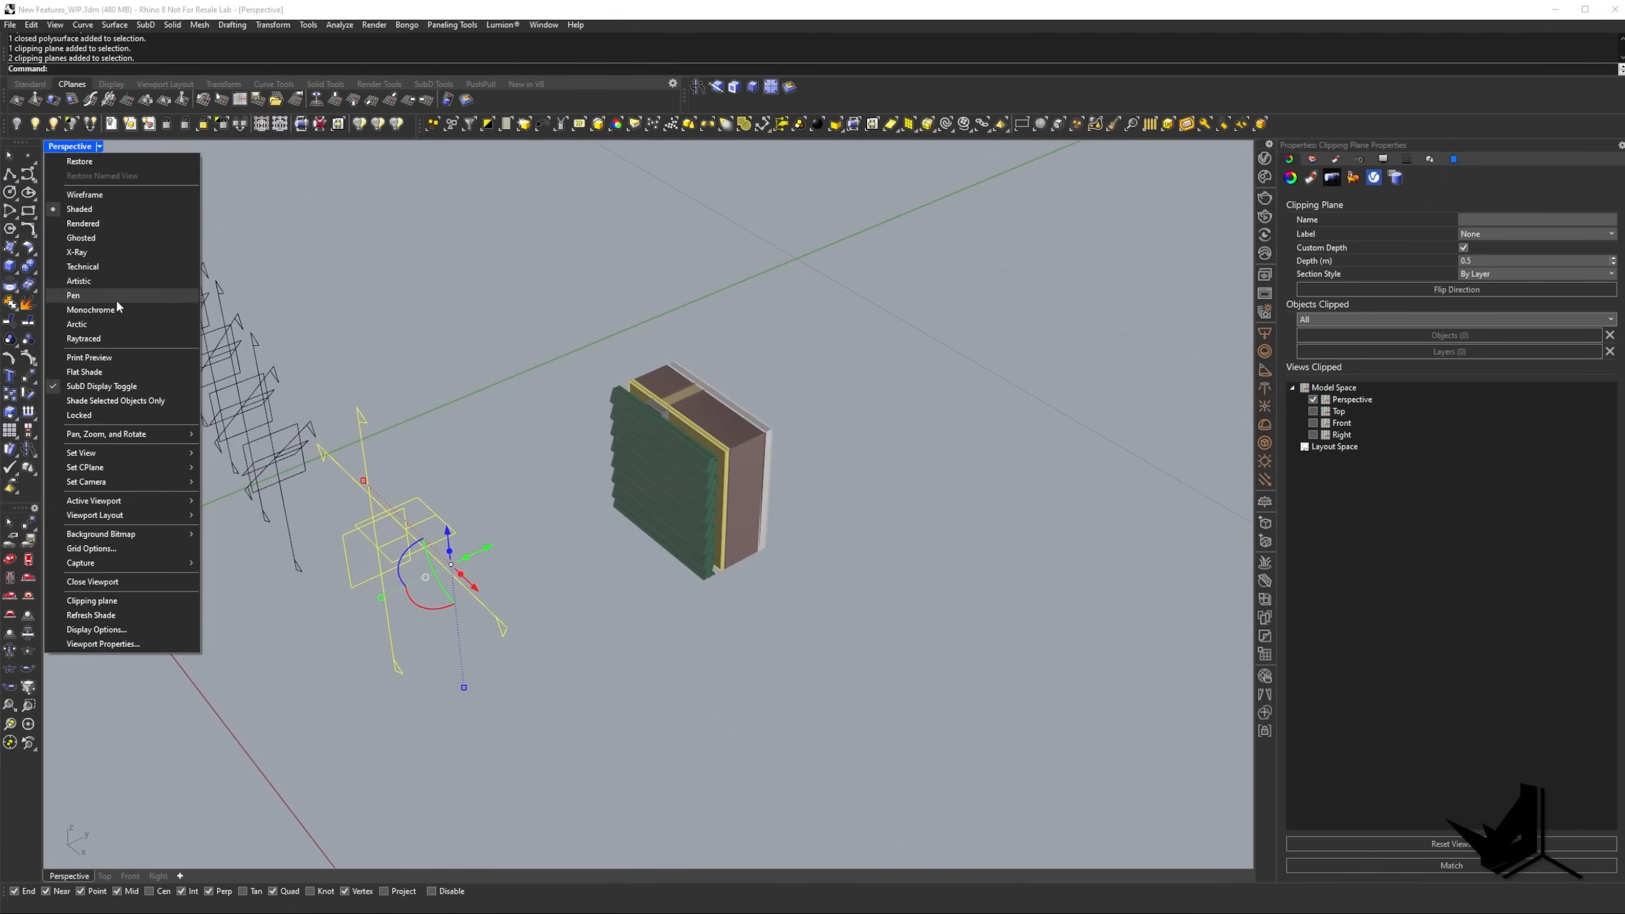
click(74, 298)
right_drag(576, 416, 730, 441)
key(ctrl+alt+s)
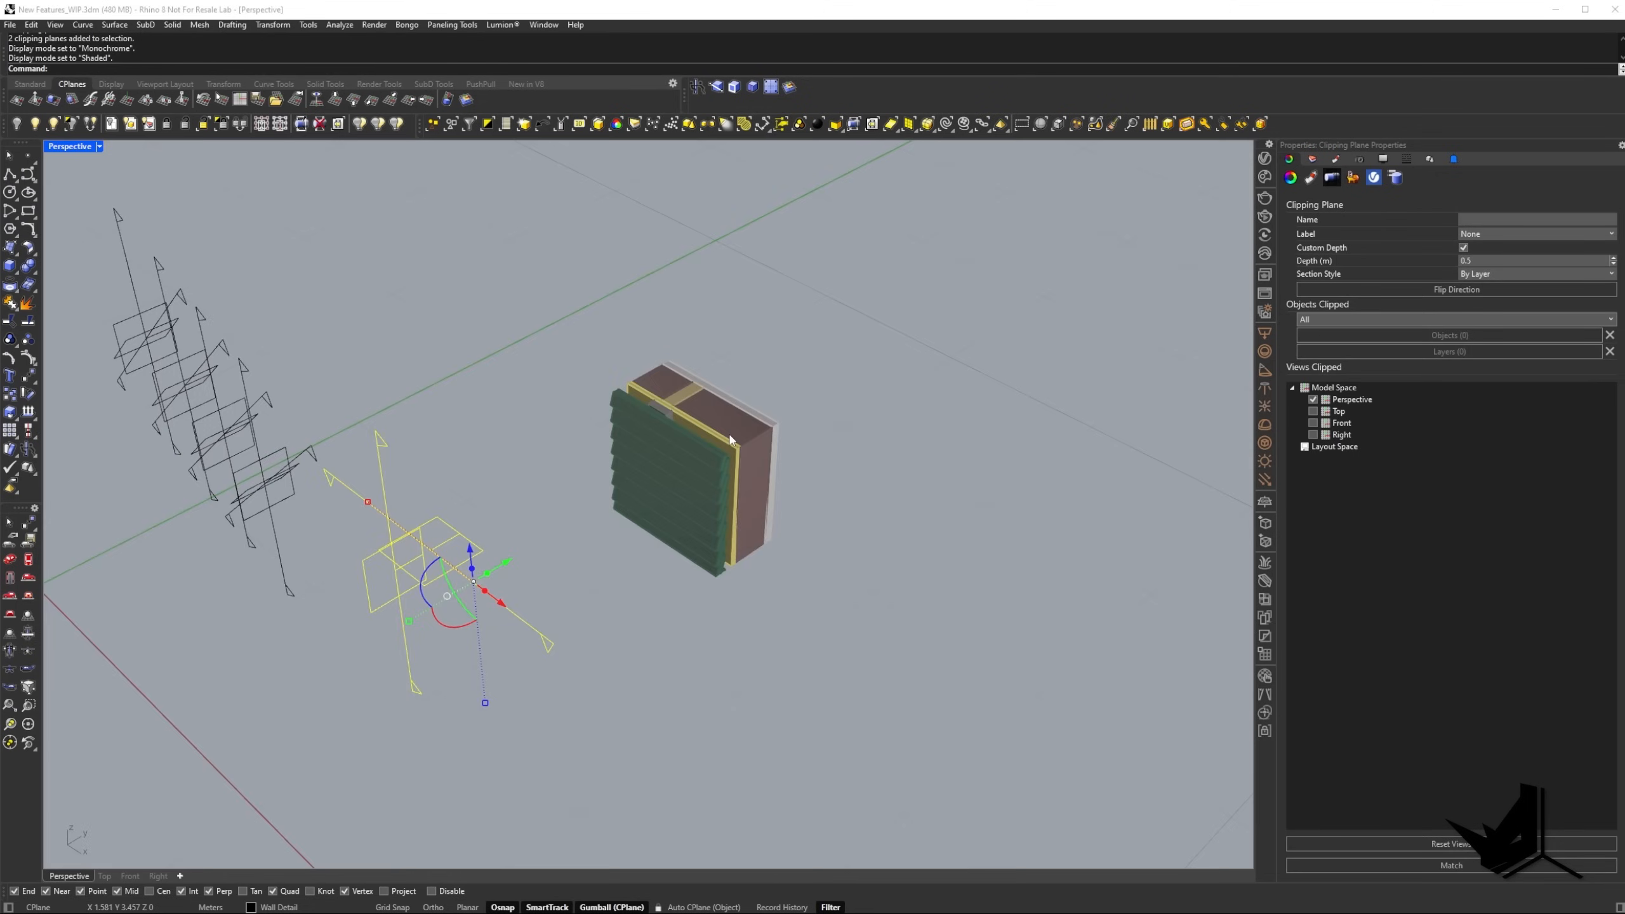